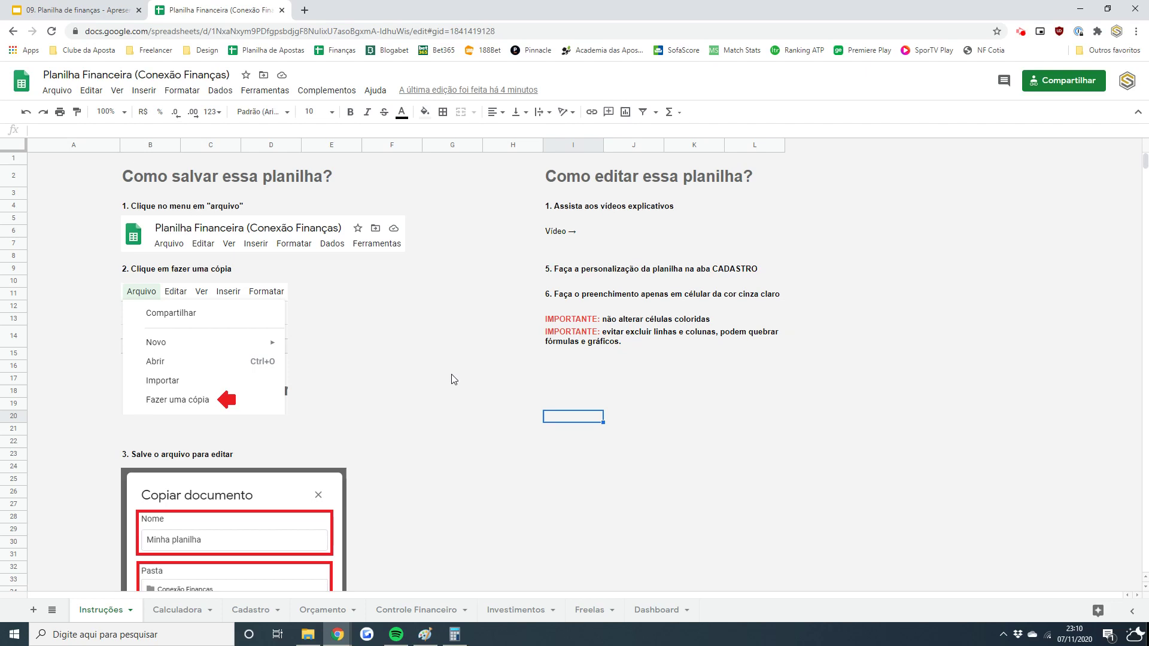
- Open the Arquivo menu and show the Fazer o download format submenu
click(61, 93)
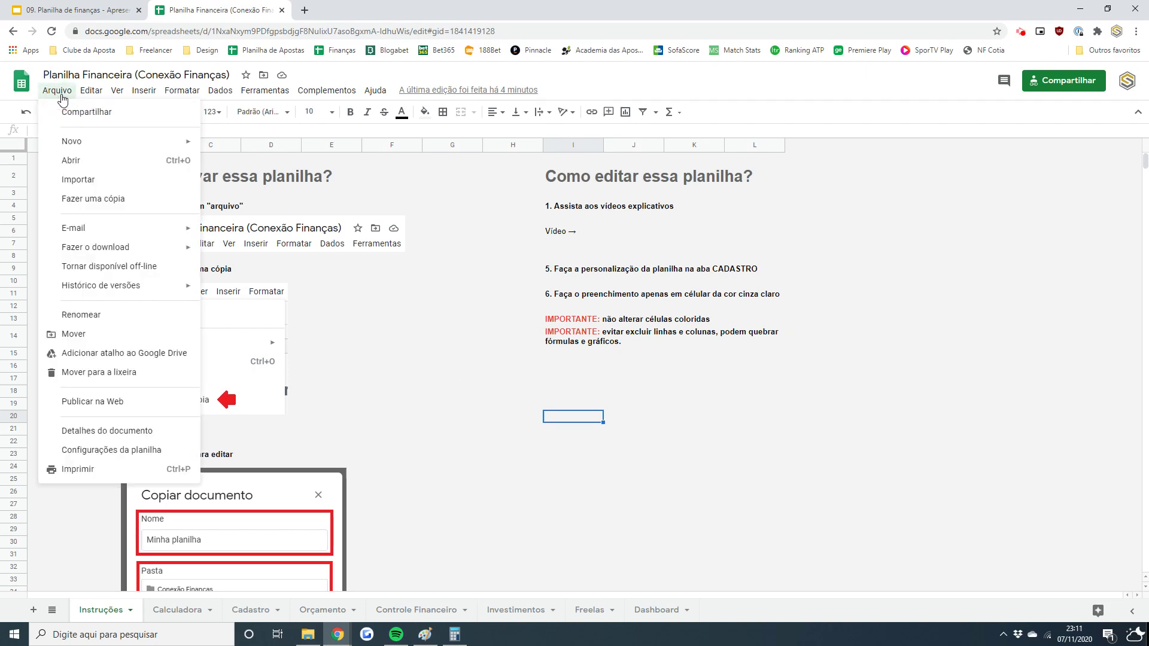
mouse_move(103, 248)
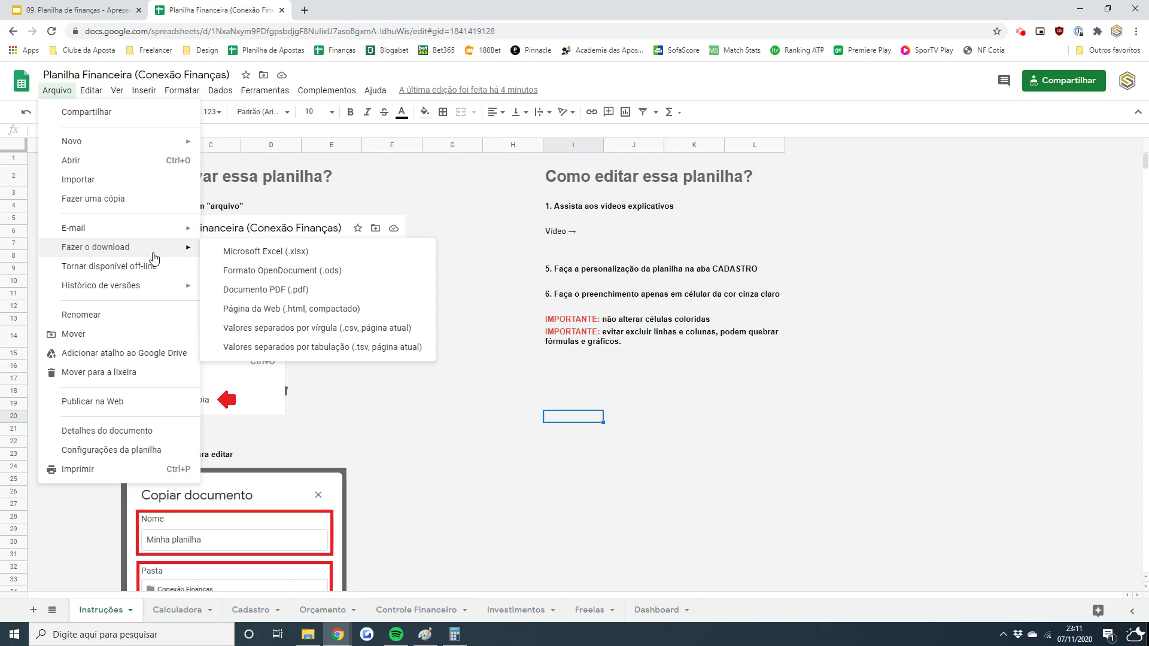
- Start a copy of the spreadsheet named 'Minha planilha', then cancel without saving it
click(106, 204)
click(513, 293)
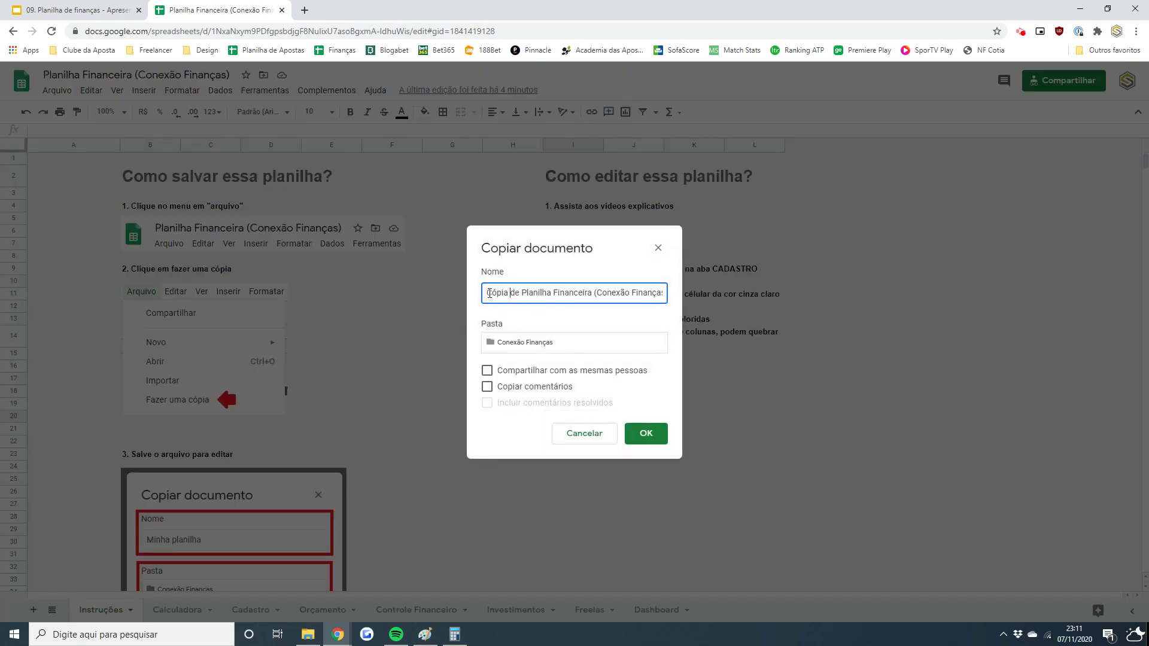
double_click(505, 293)
click(553, 293)
key(ctrl+a)
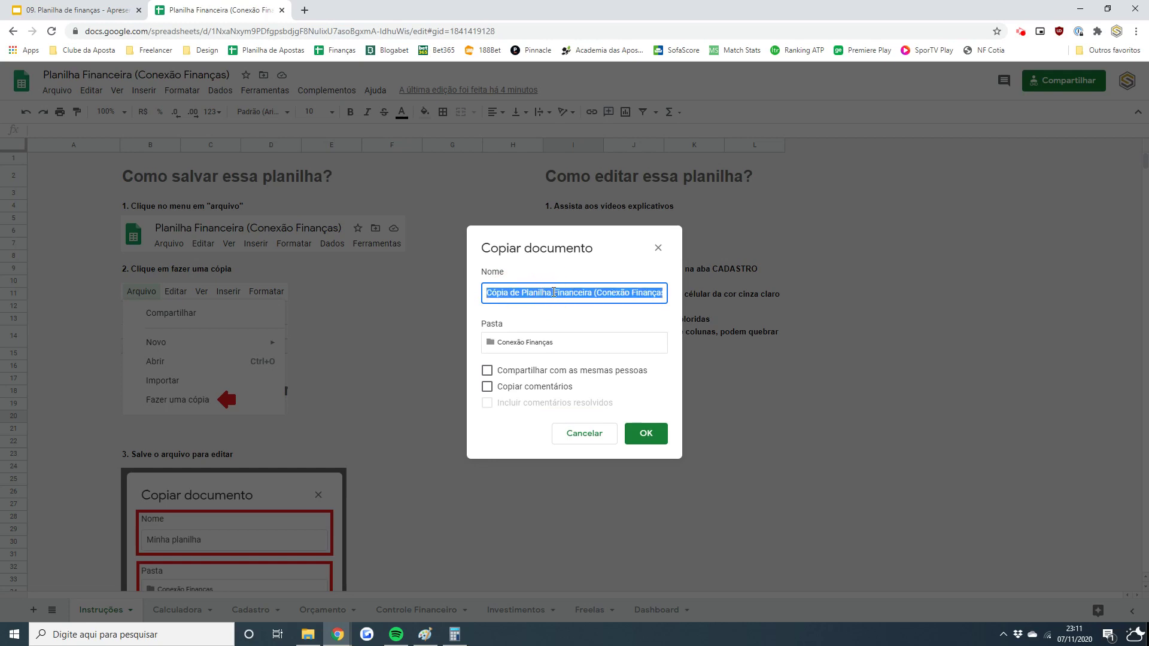
text(Minha plna)
key(BackSpace)
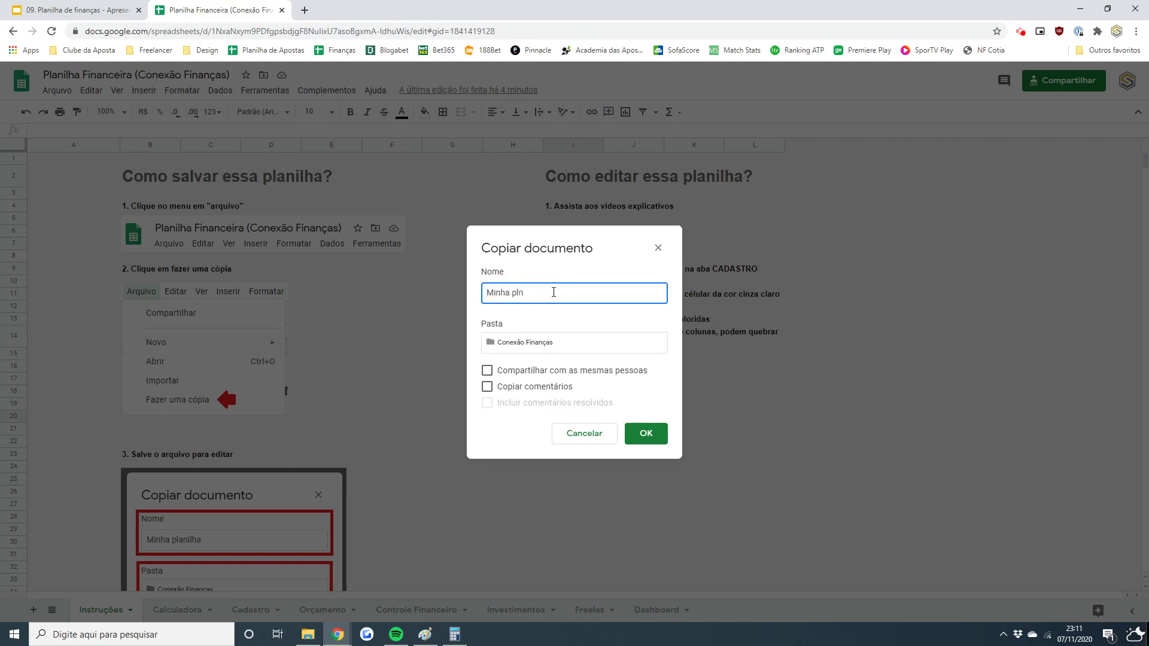
key(BackSpace)
text(anilha)
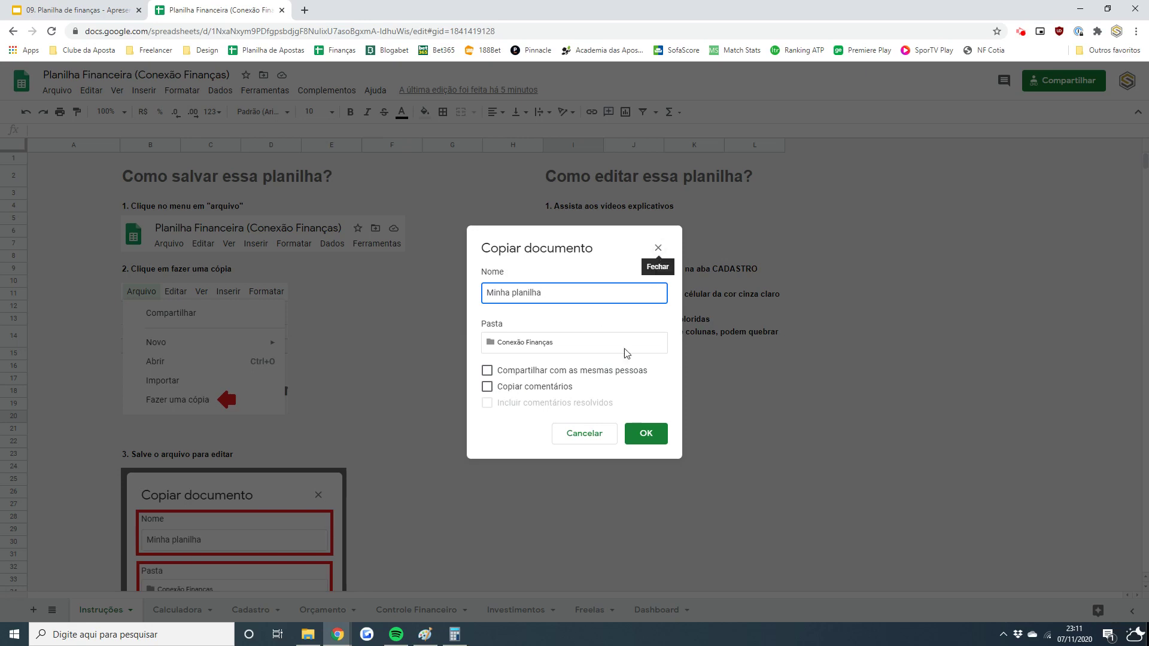
click(584, 433)
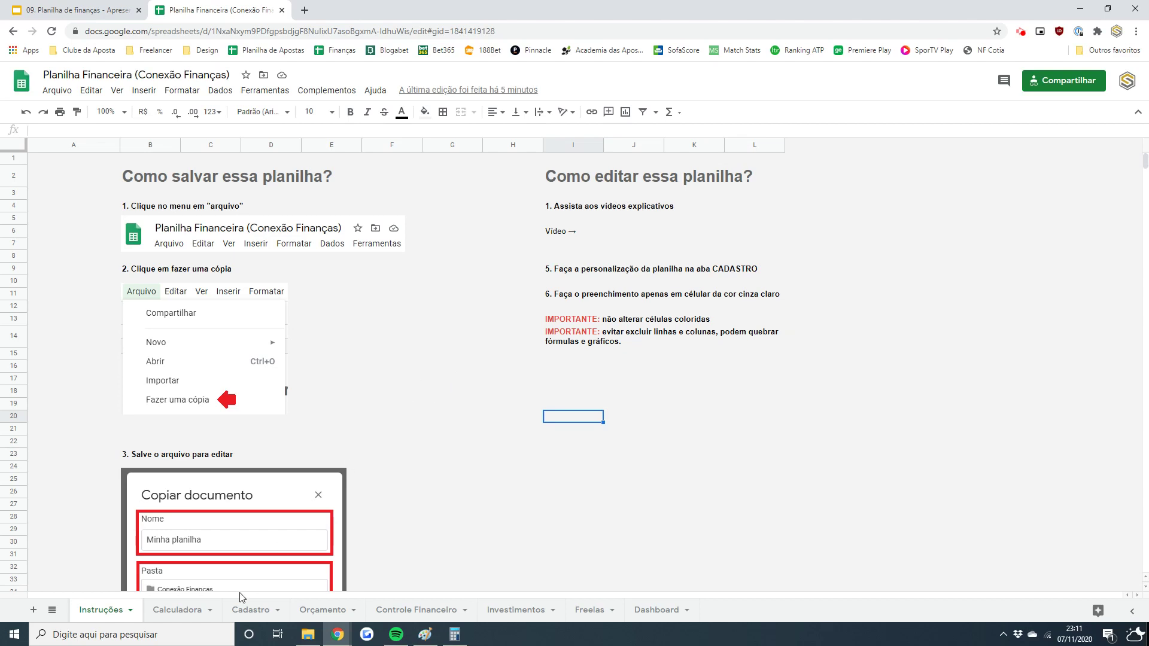
- Look over the Cadastro sheet (cell D27) and the Calculadora sheet
click(245, 612)
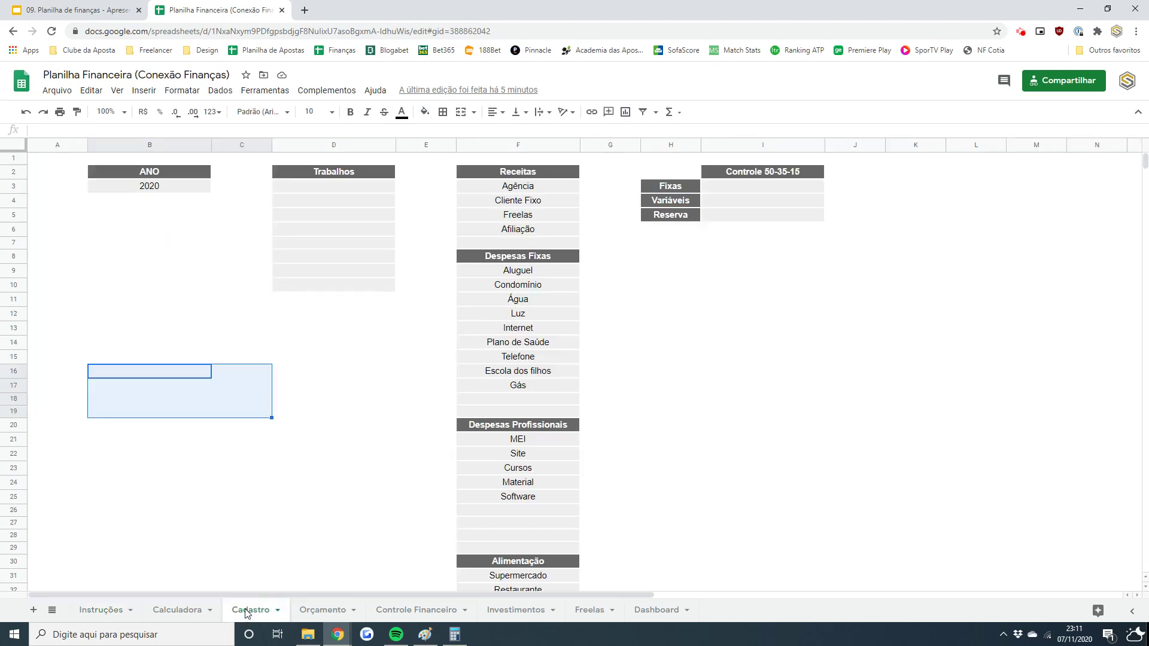
click(274, 522)
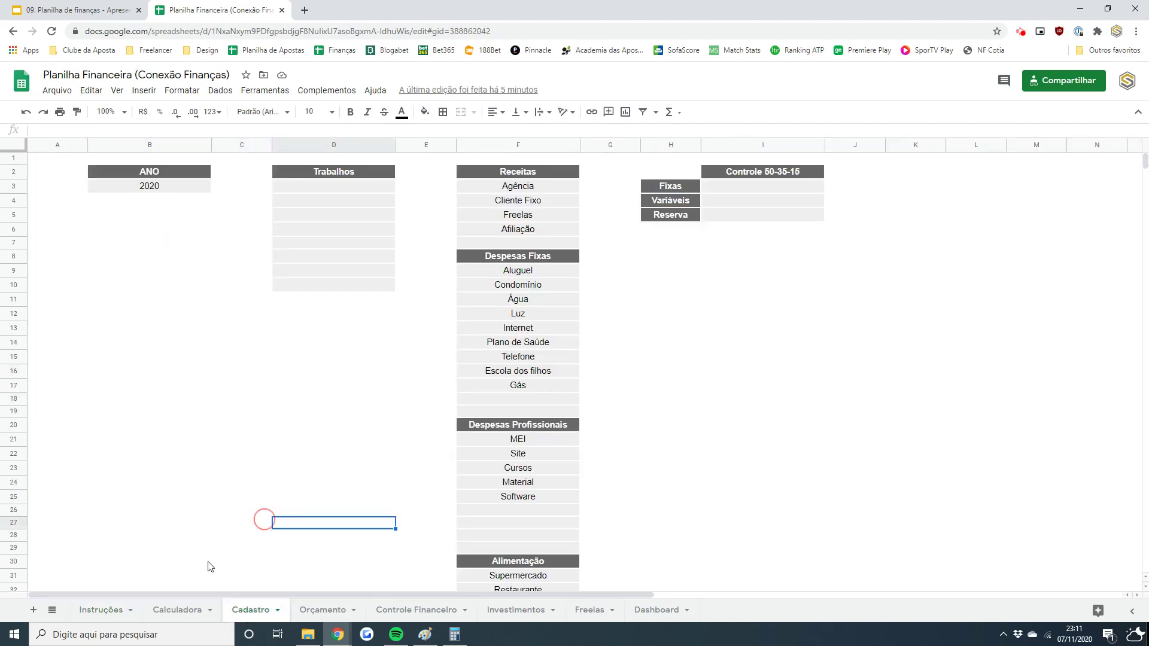
click(184, 610)
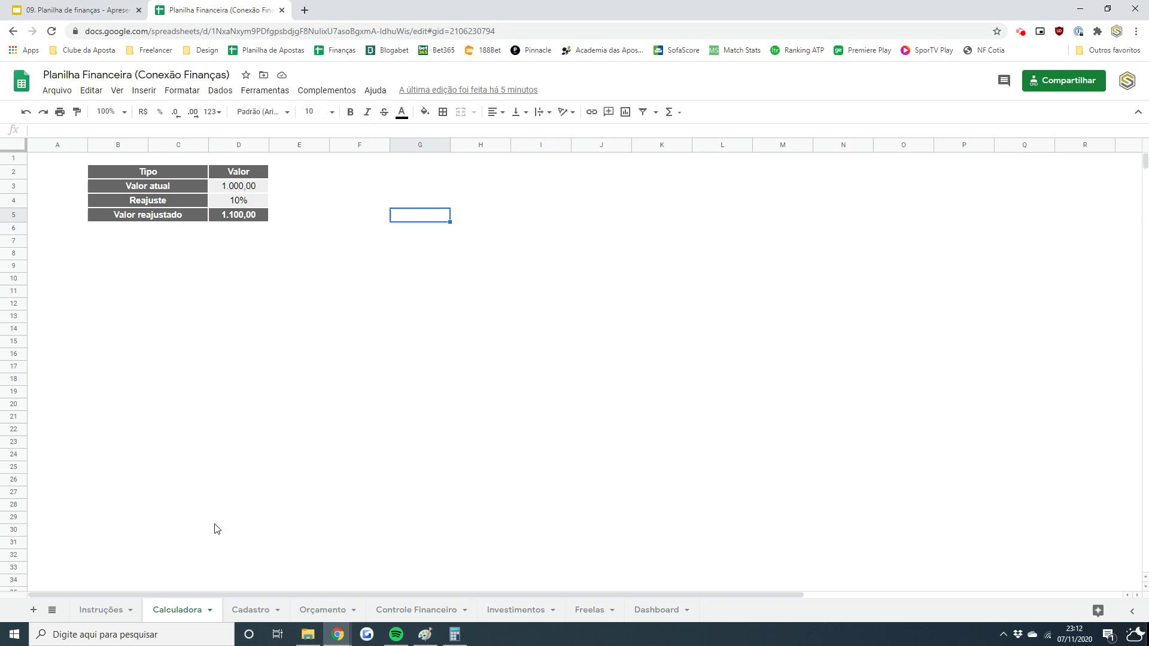
- Inspect Orçamento's Aluguel values in C11:G11 and 920 in J11, then return to Calculadora
click(326, 610)
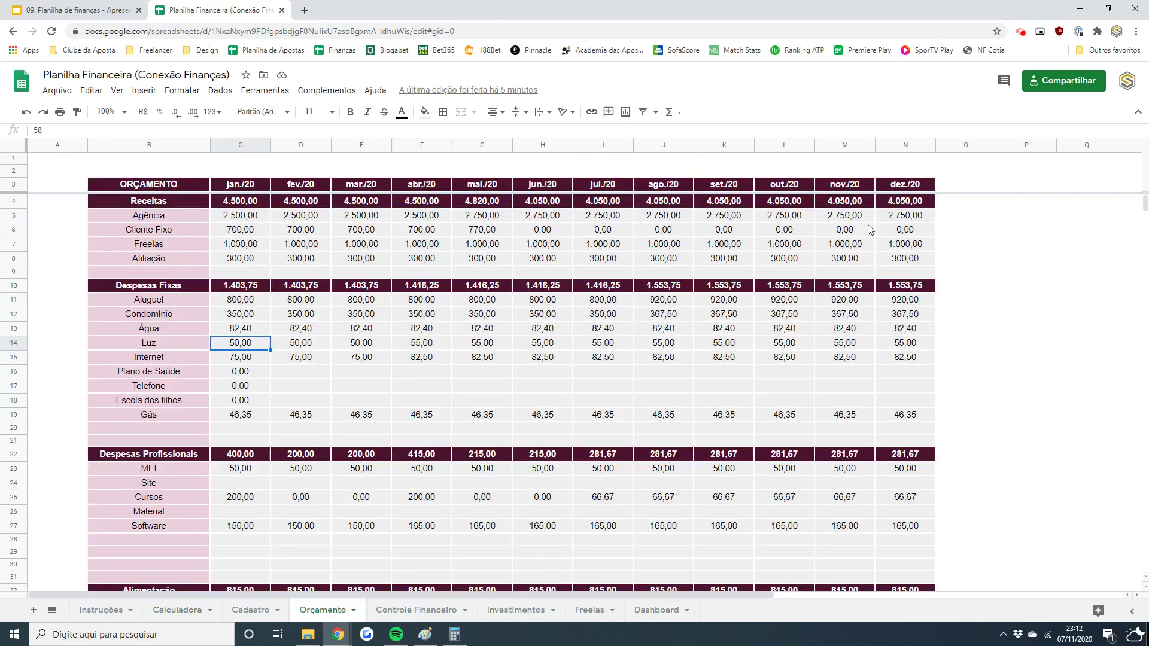
click(227, 299)
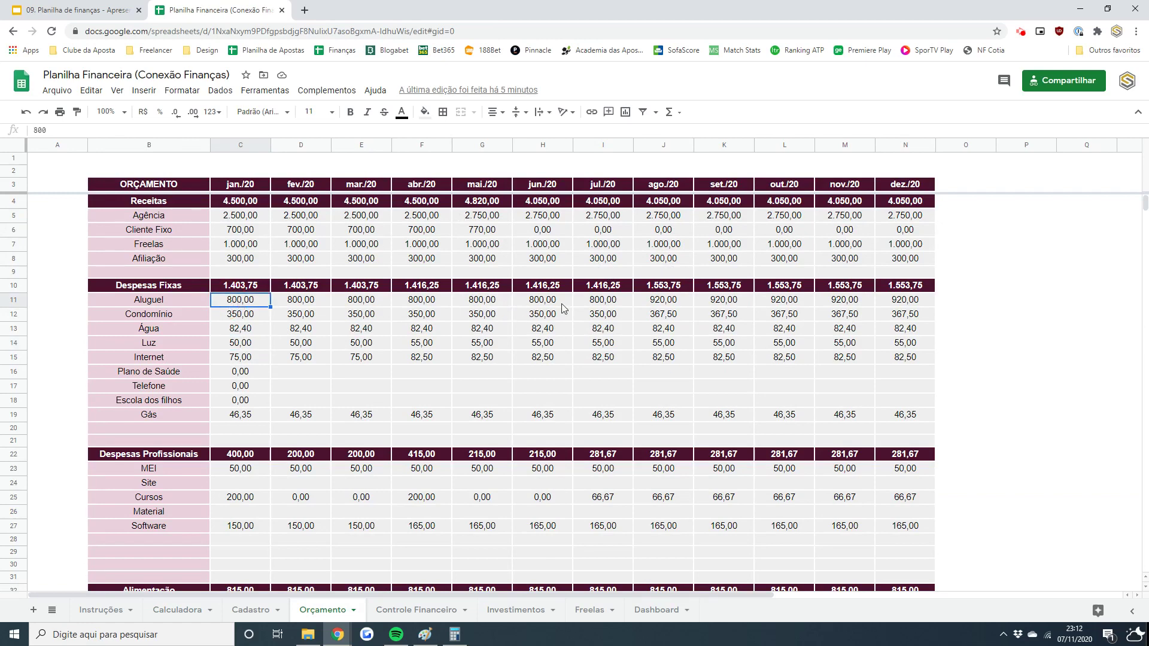
click(603, 302)
drag(255, 302, 598, 308)
click(673, 304)
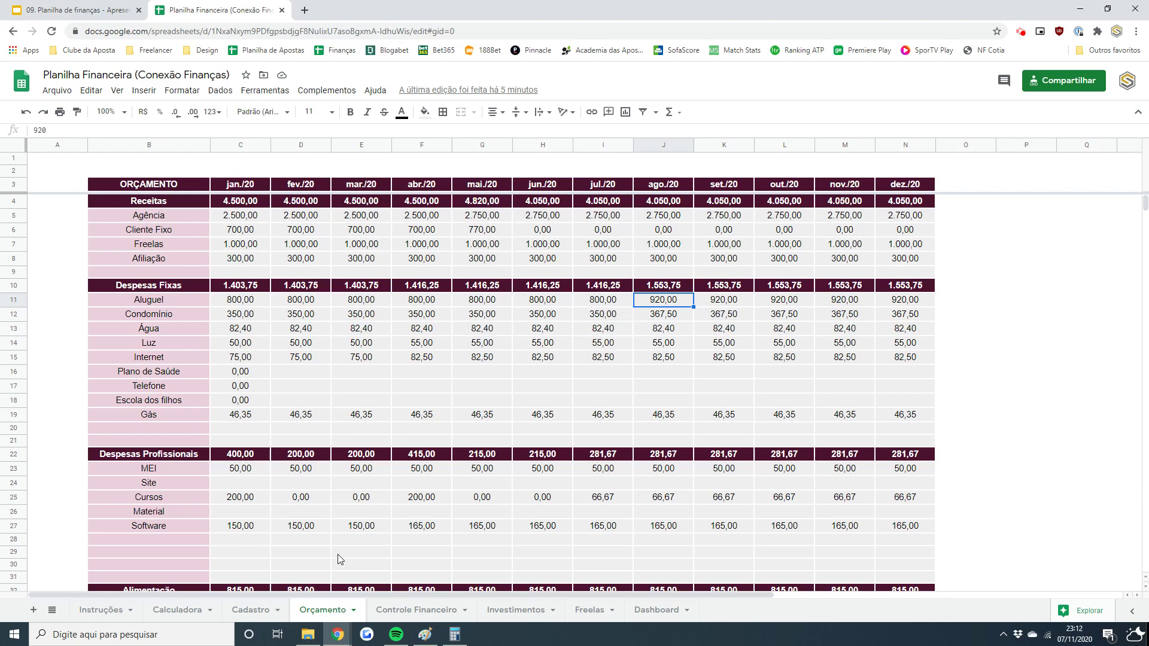
click(188, 611)
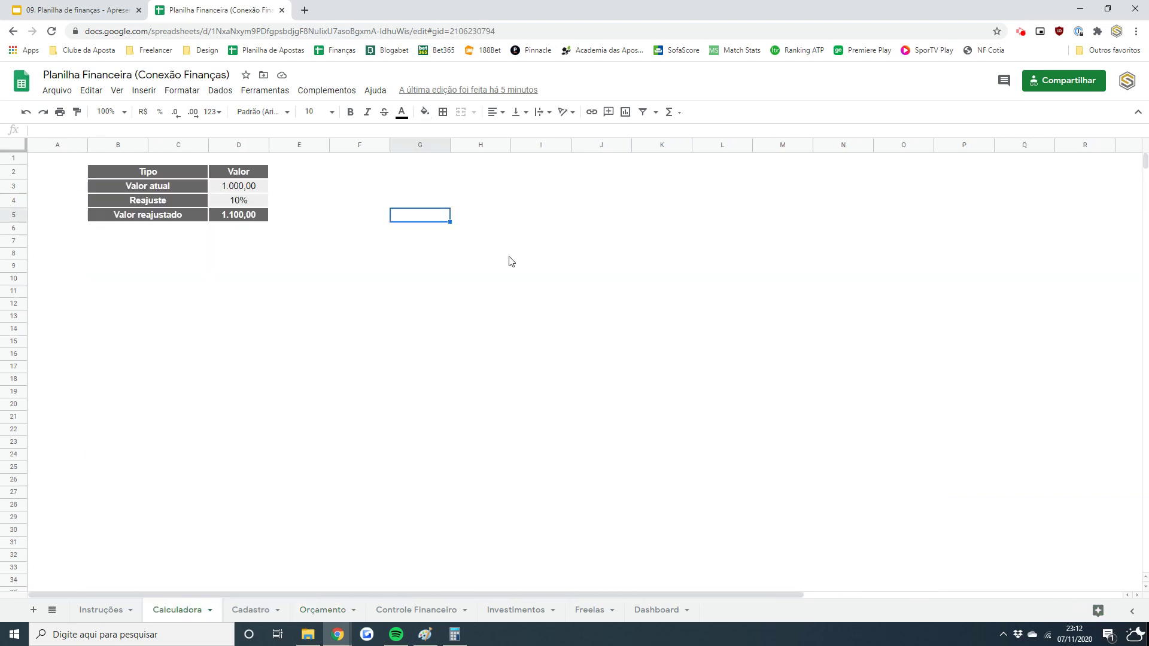
- Set the Calculadora current value to 800 and adjustment to 15%, giving 920,00
click(227, 189)
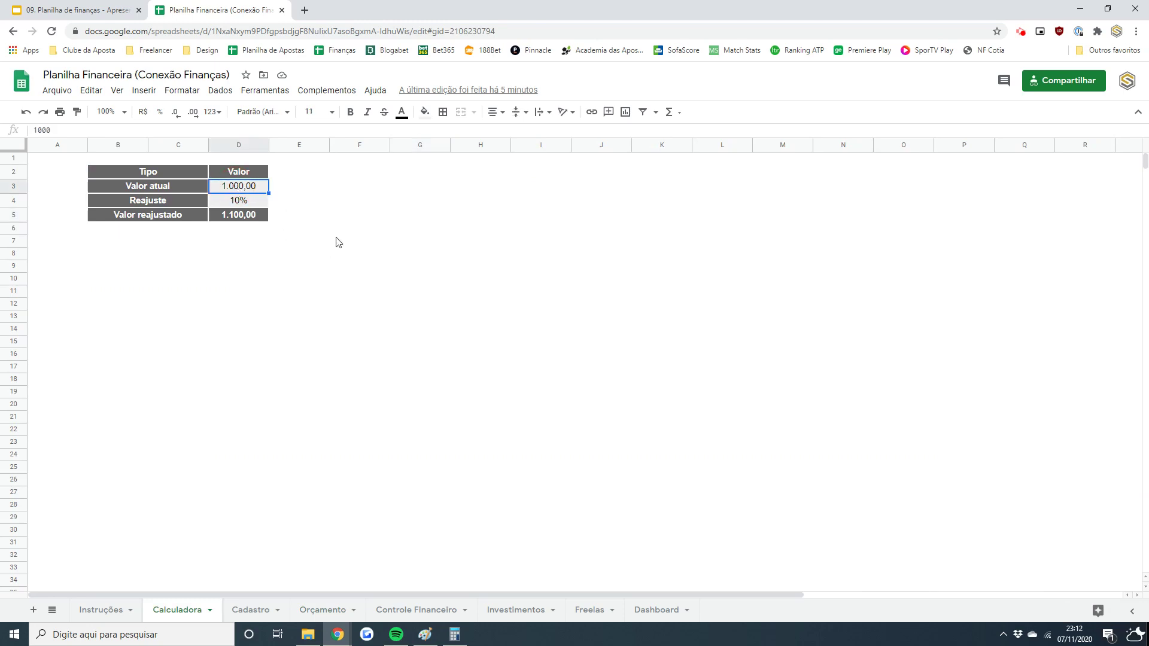
text(800)
key(Return)
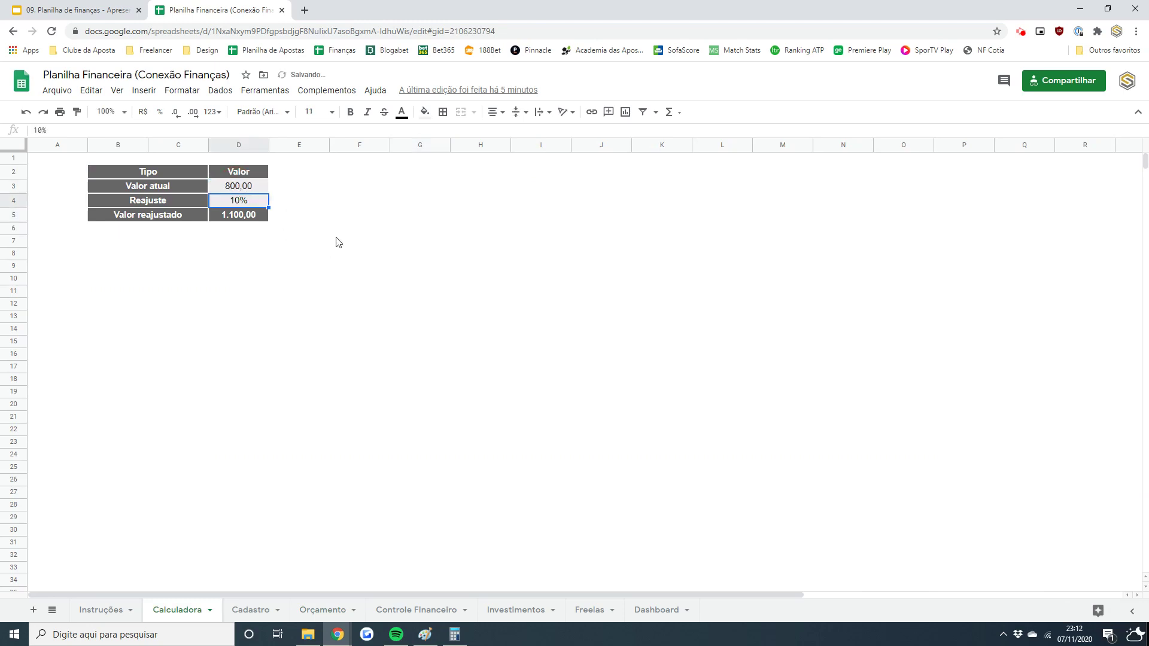
text(15)
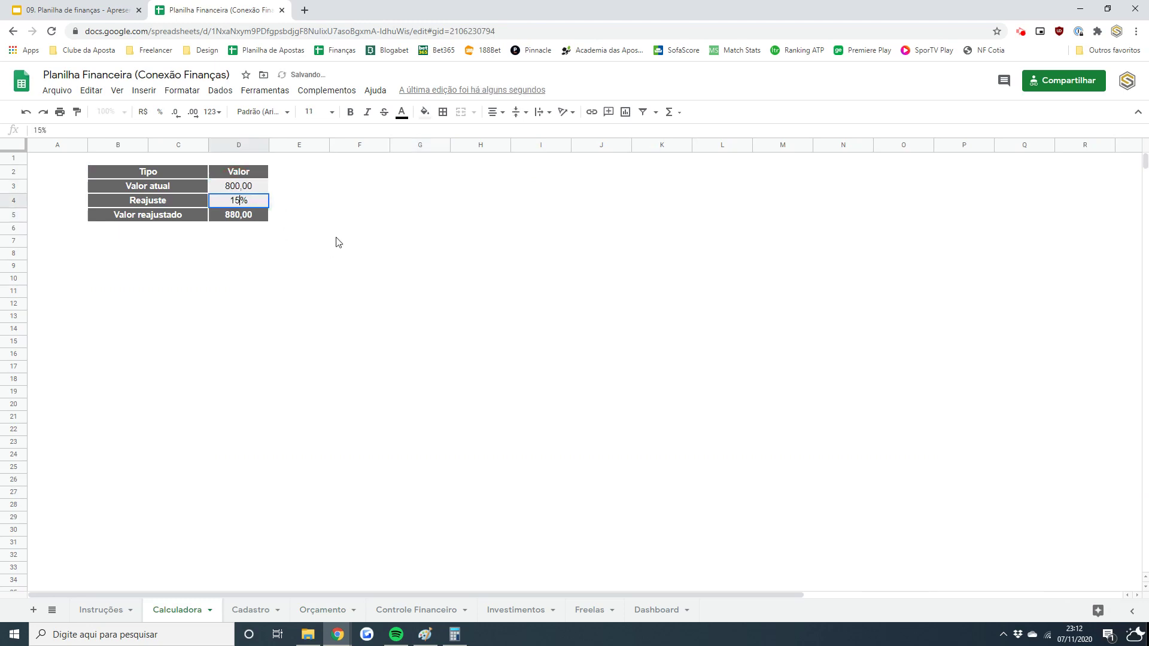
key(Return)
key(Up)
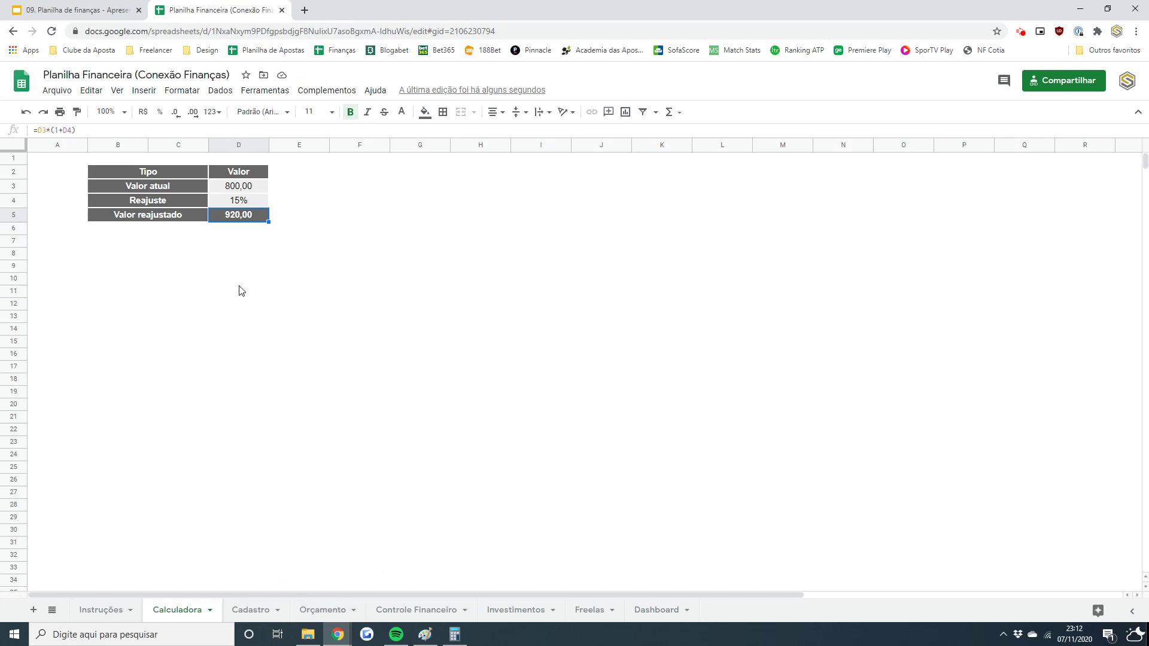
- Enter 920 in cell D12
click(249, 307)
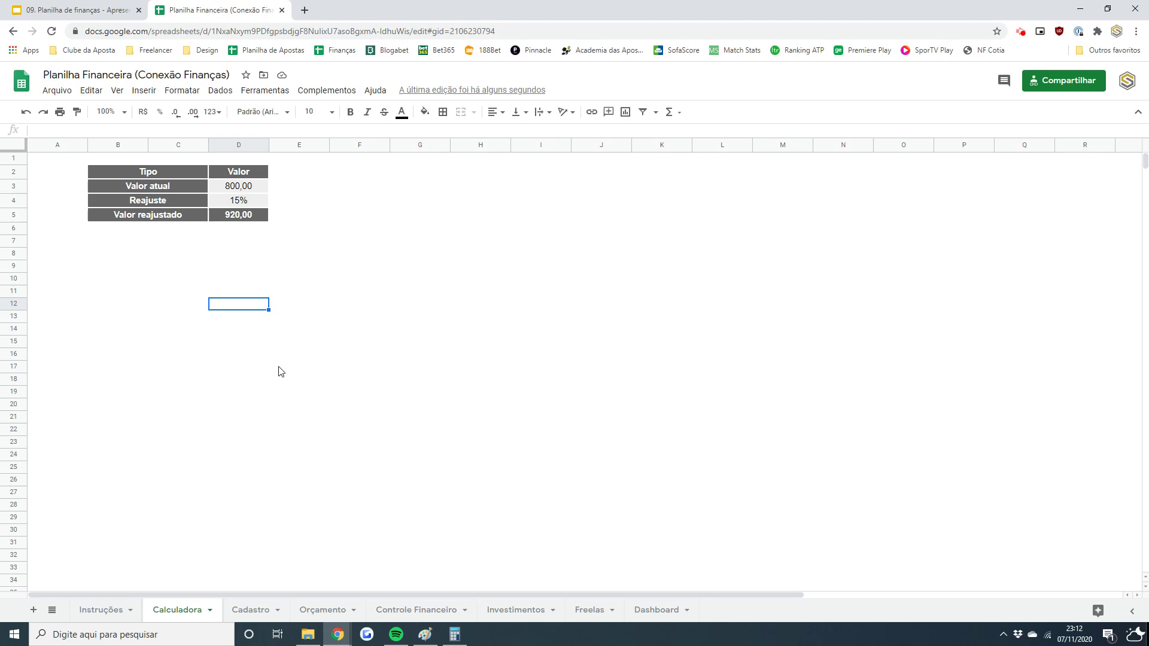
text(920)
key(Return)
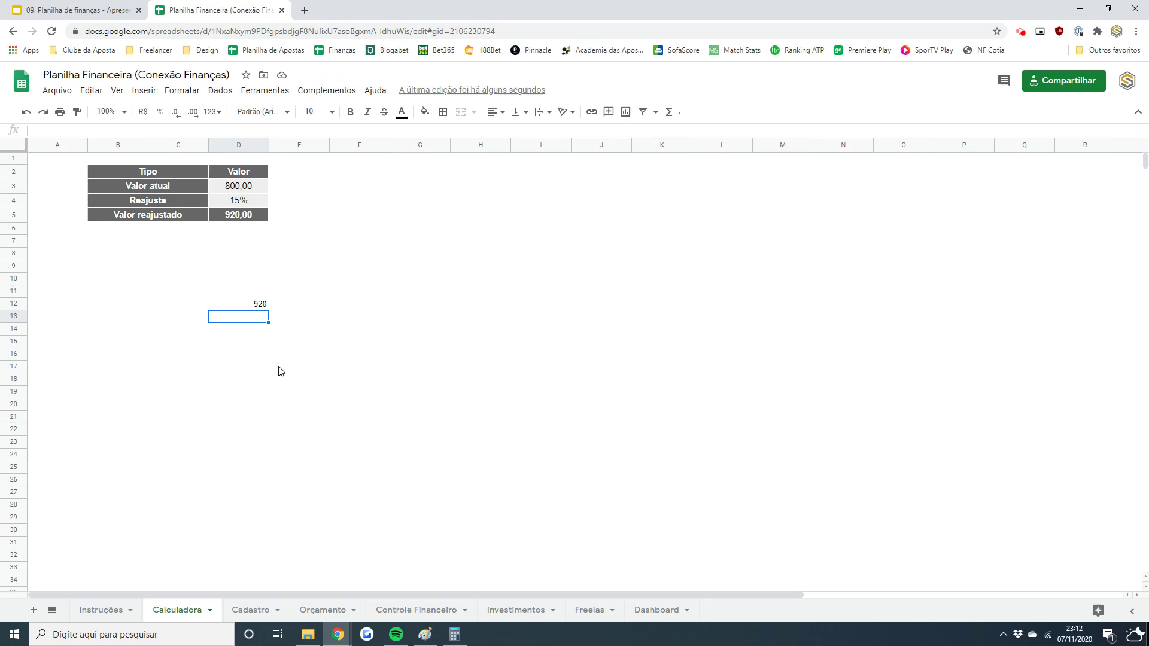
- Enter 500, 250 and 100 in cells D13:D15
text(500)
key(Return)
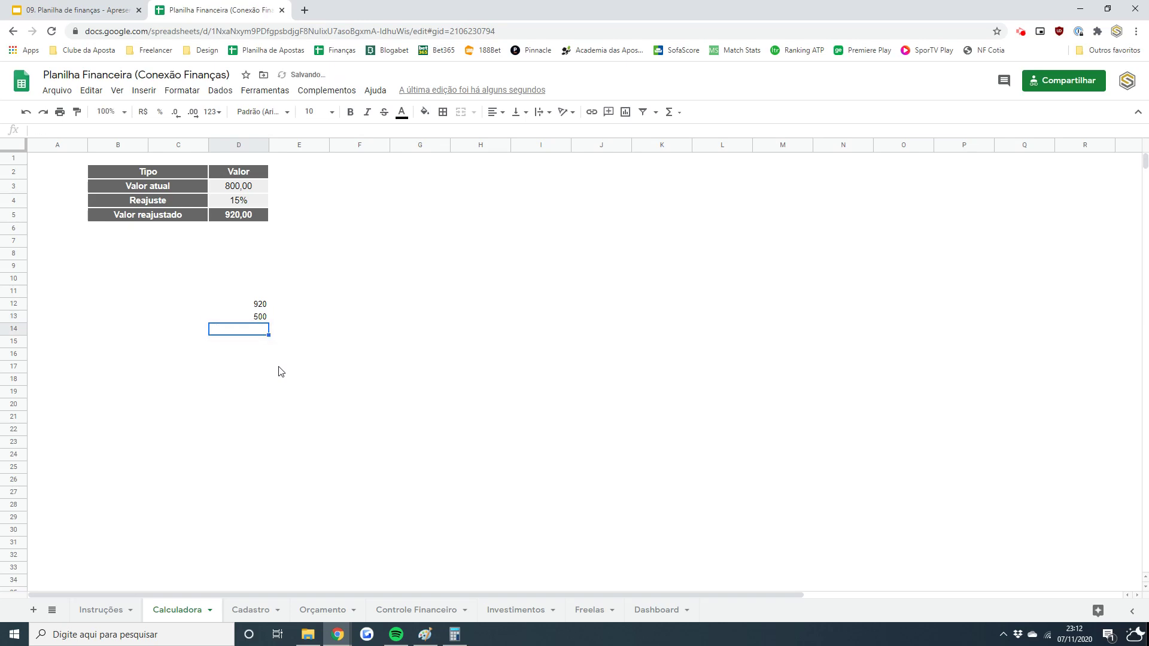
text(250)
key(Return)
text(100)
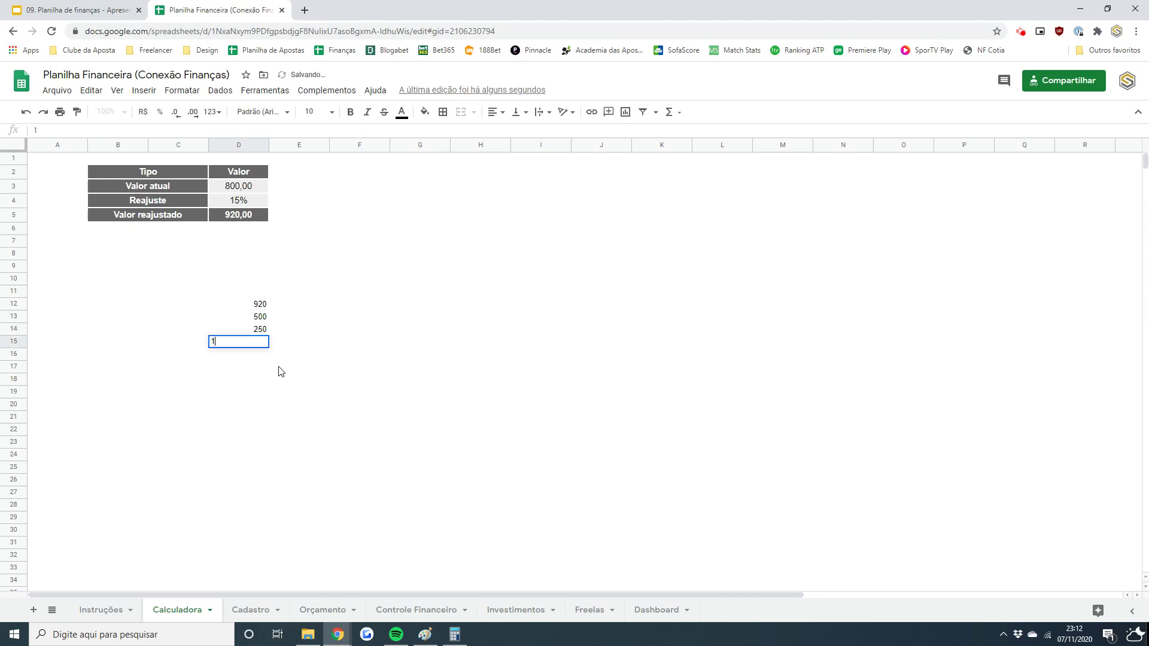
key(Return)
- Build the formula =500+250+100 in E13, showing 850
key(Up)
key(Up)
key(Up)
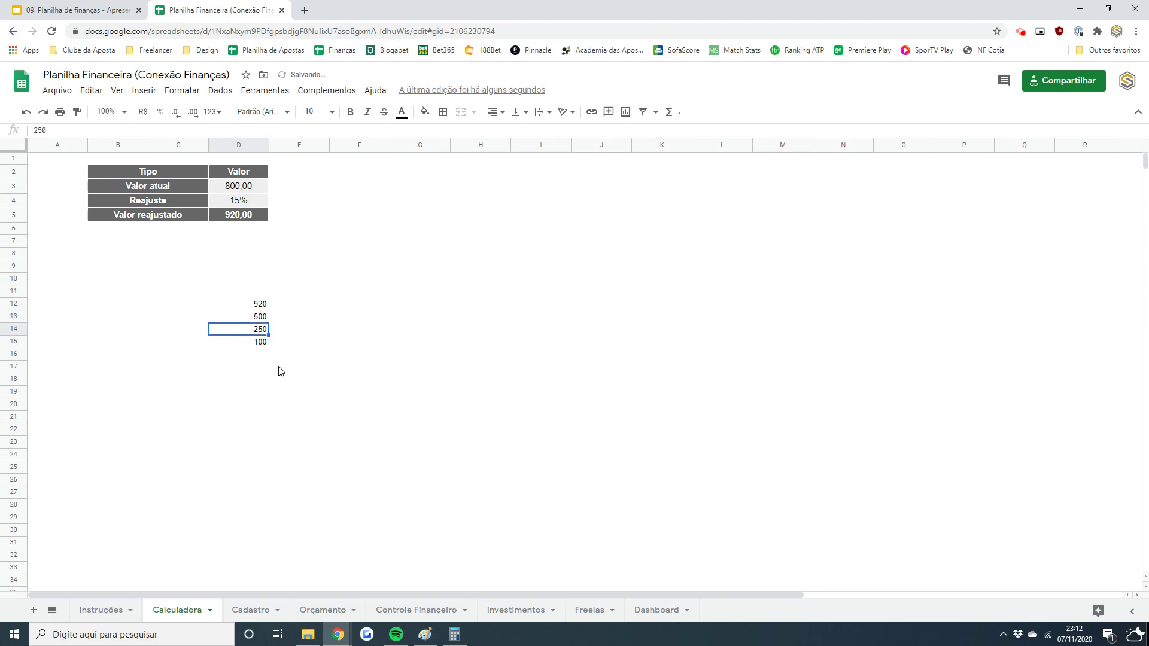
key(Right)
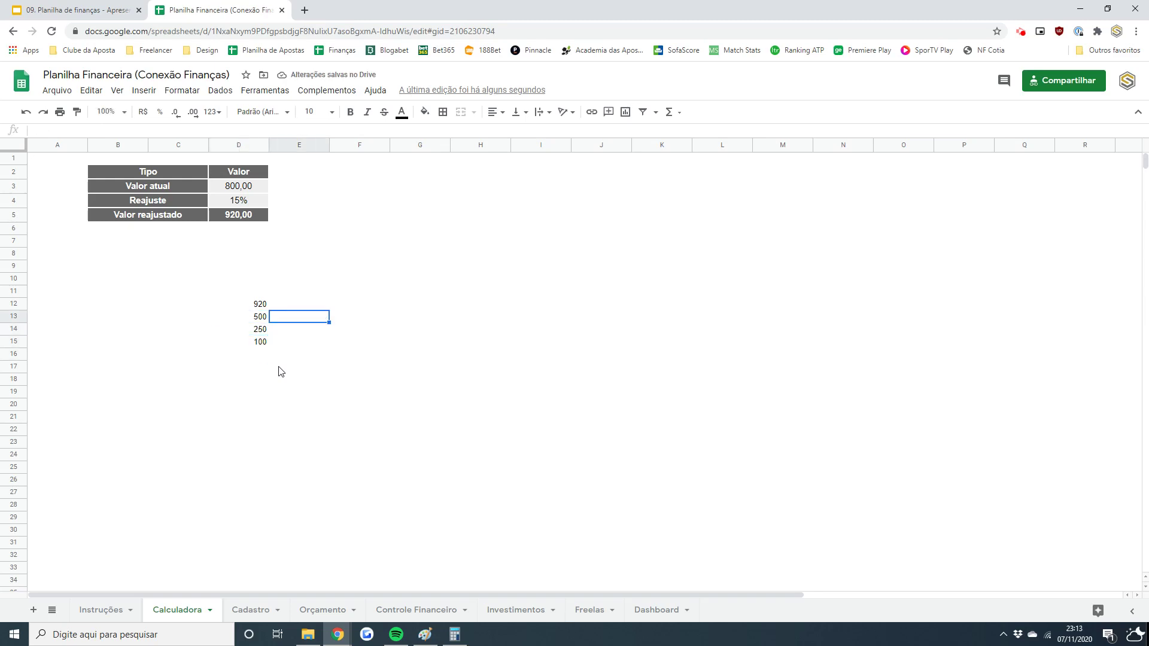
text(=500)
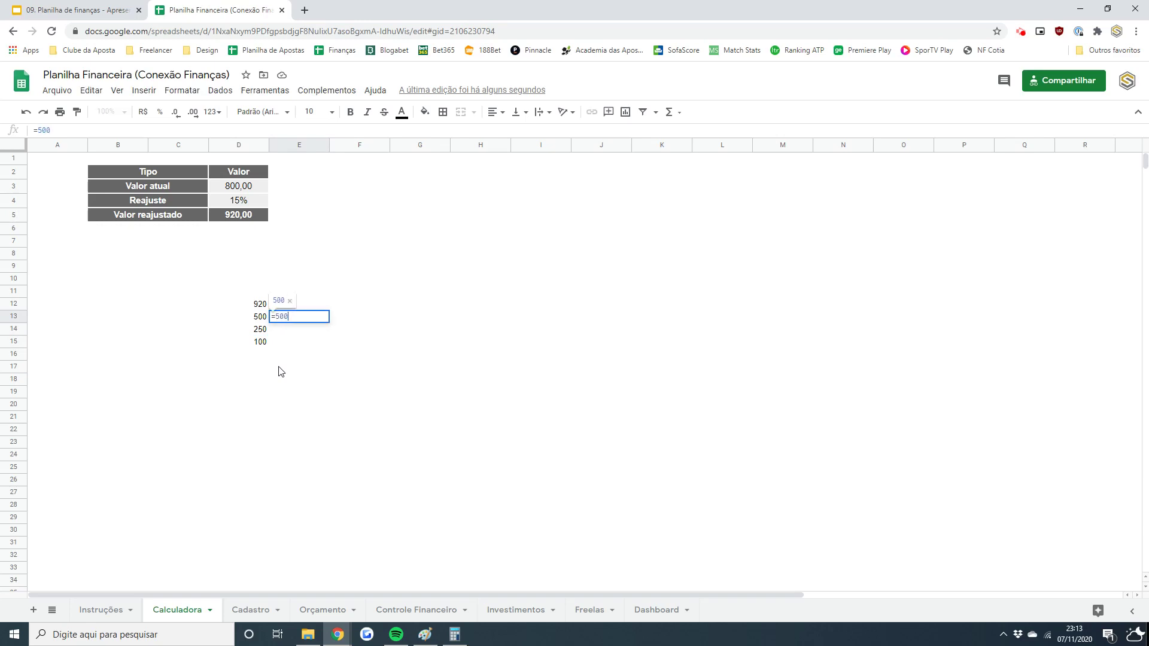
key(Return)
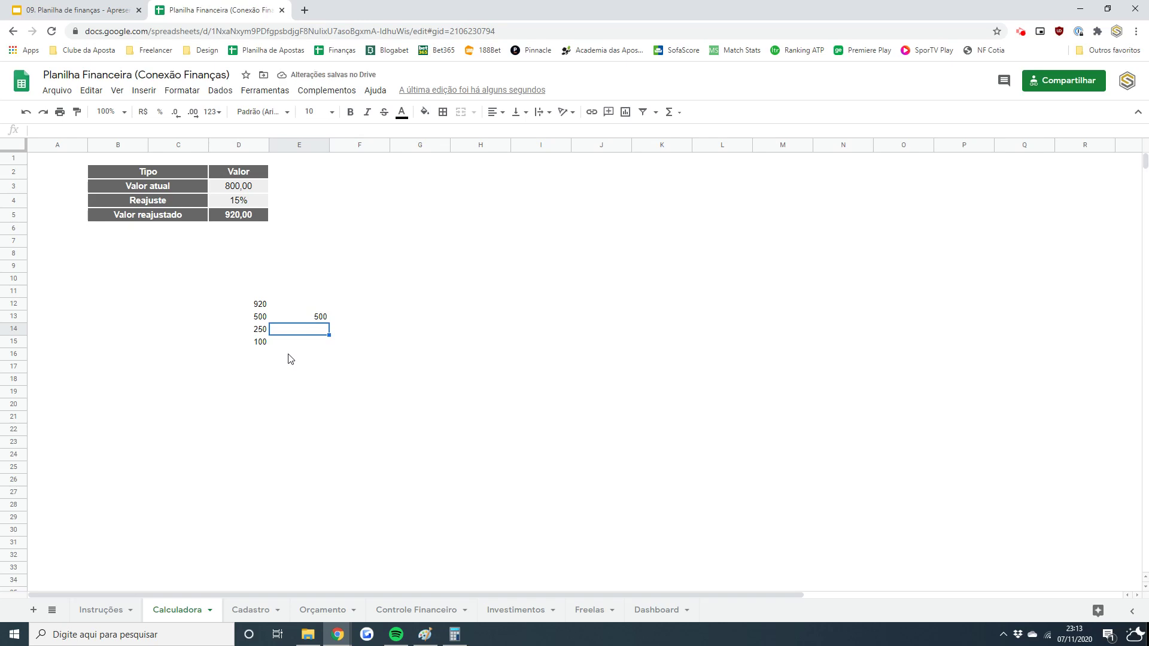
click(316, 319)
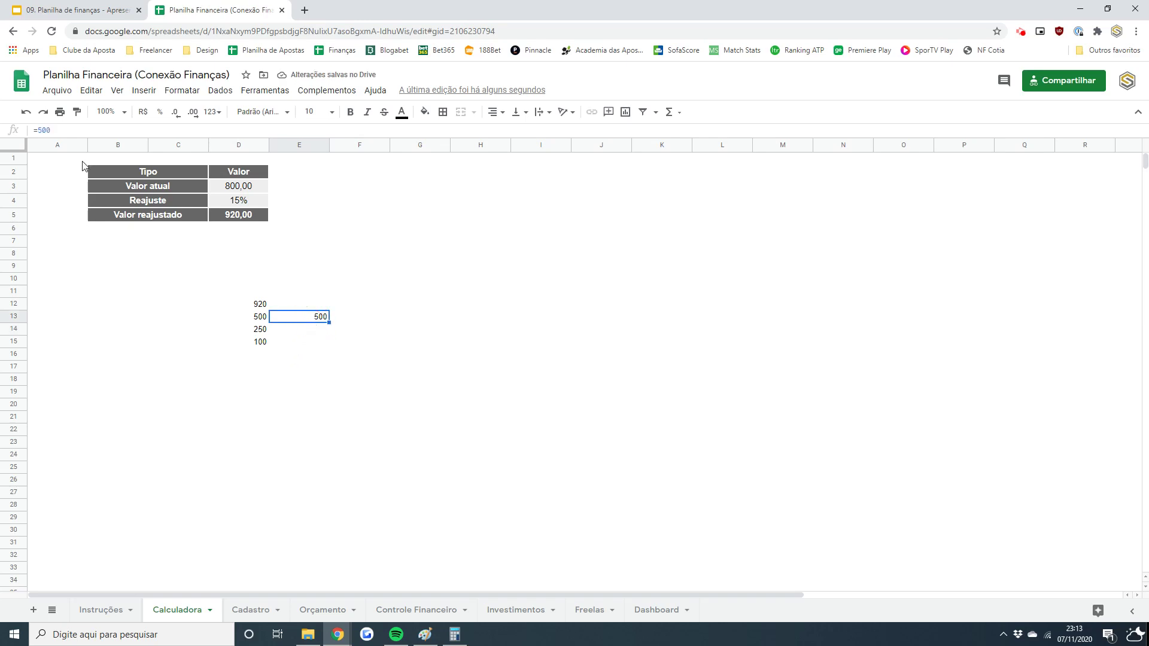
click(75, 131)
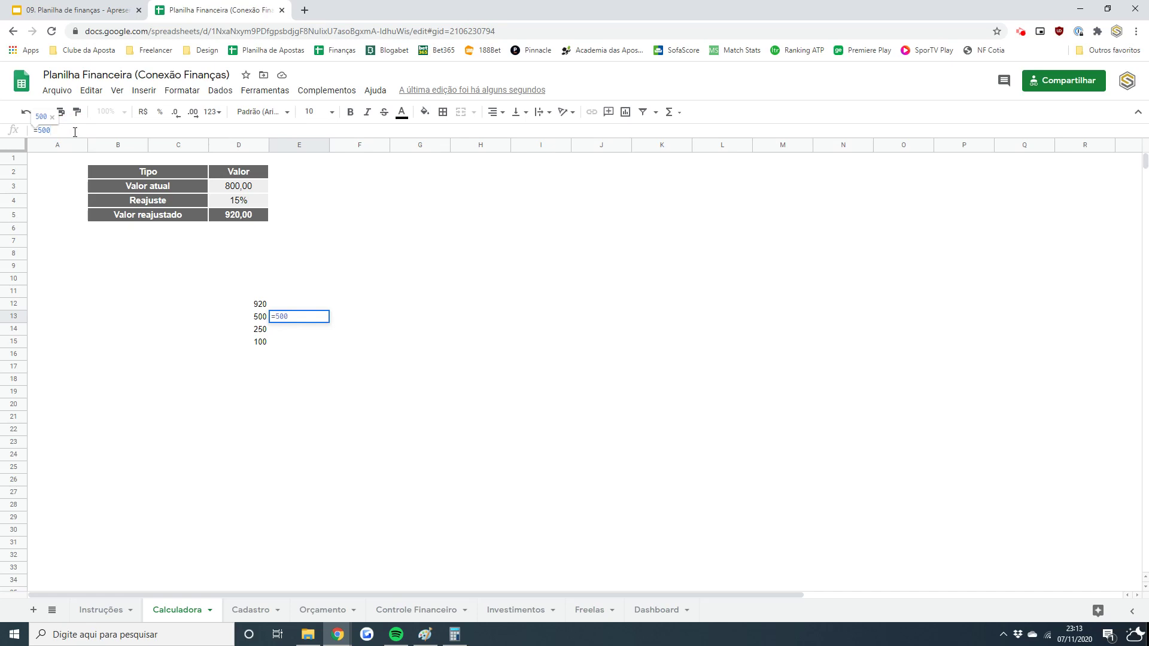
text(+)
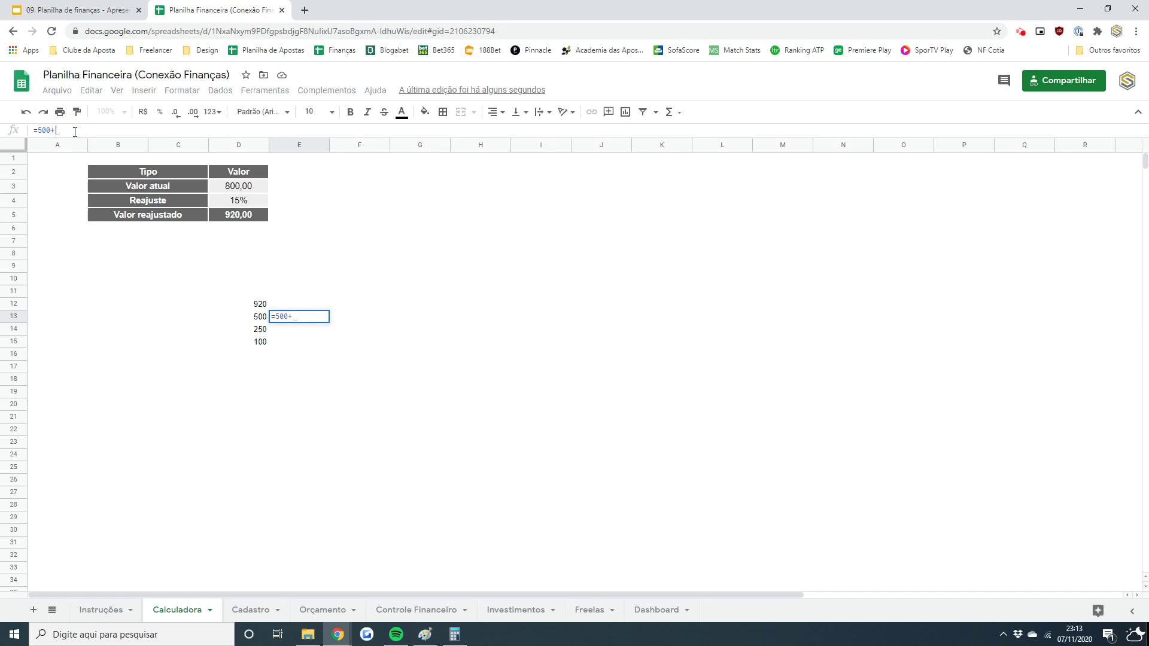
text(250)
key(Return)
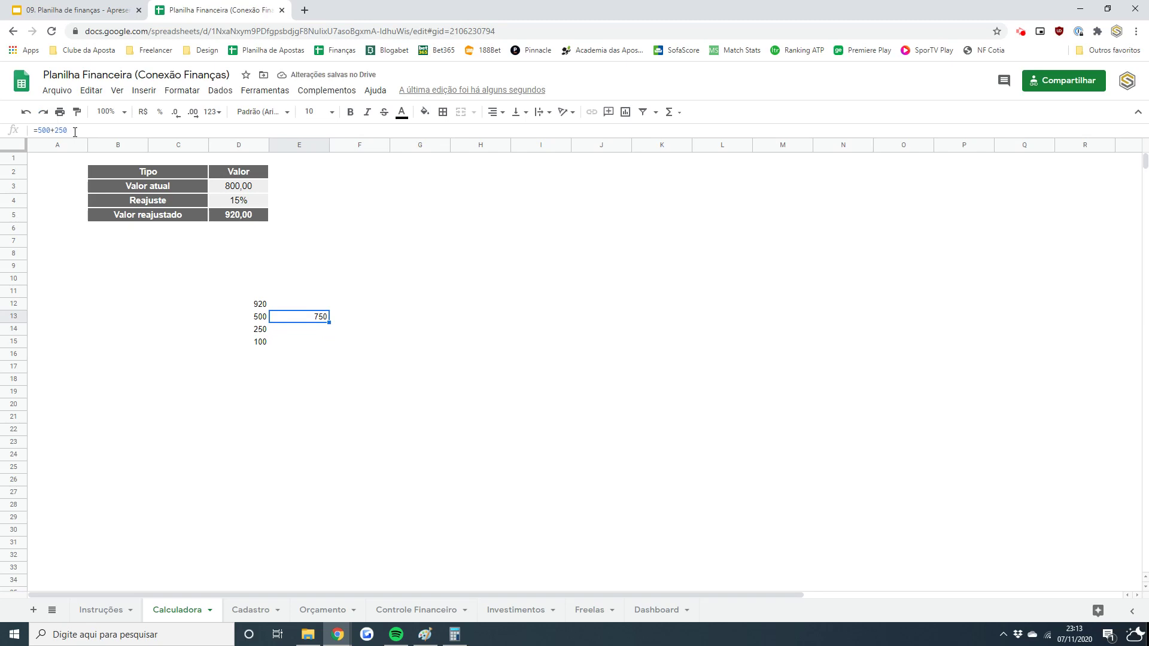
click(75, 132)
text(+100)
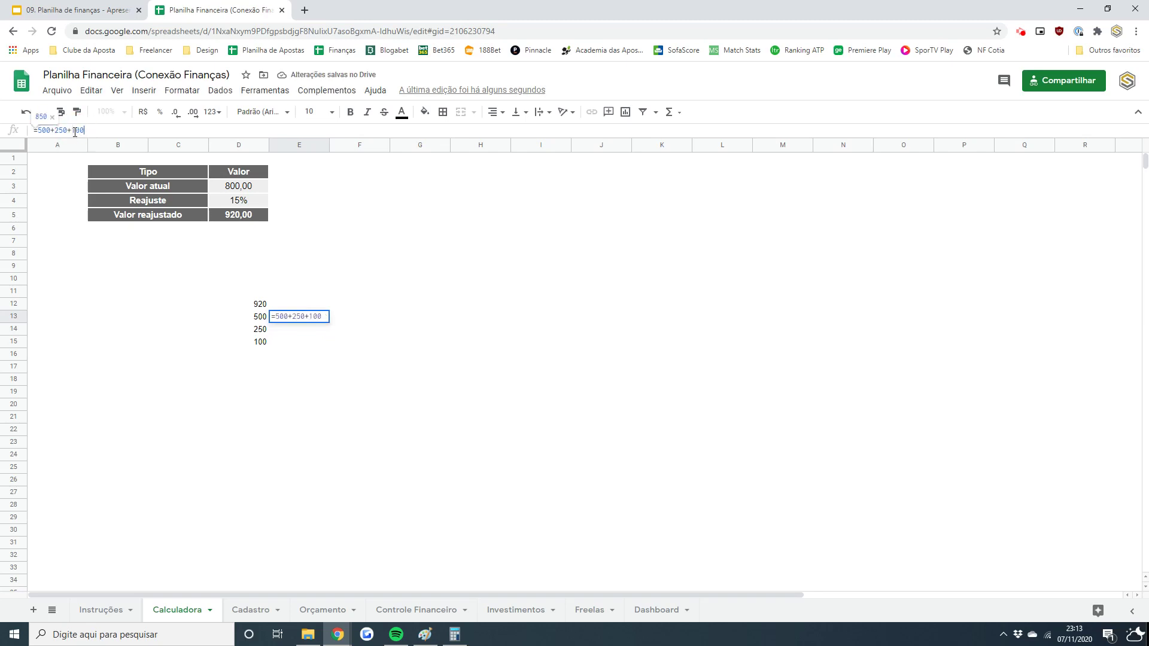
key(Return)
- Review the 850 result in E13 against the values in column D
key(Up)
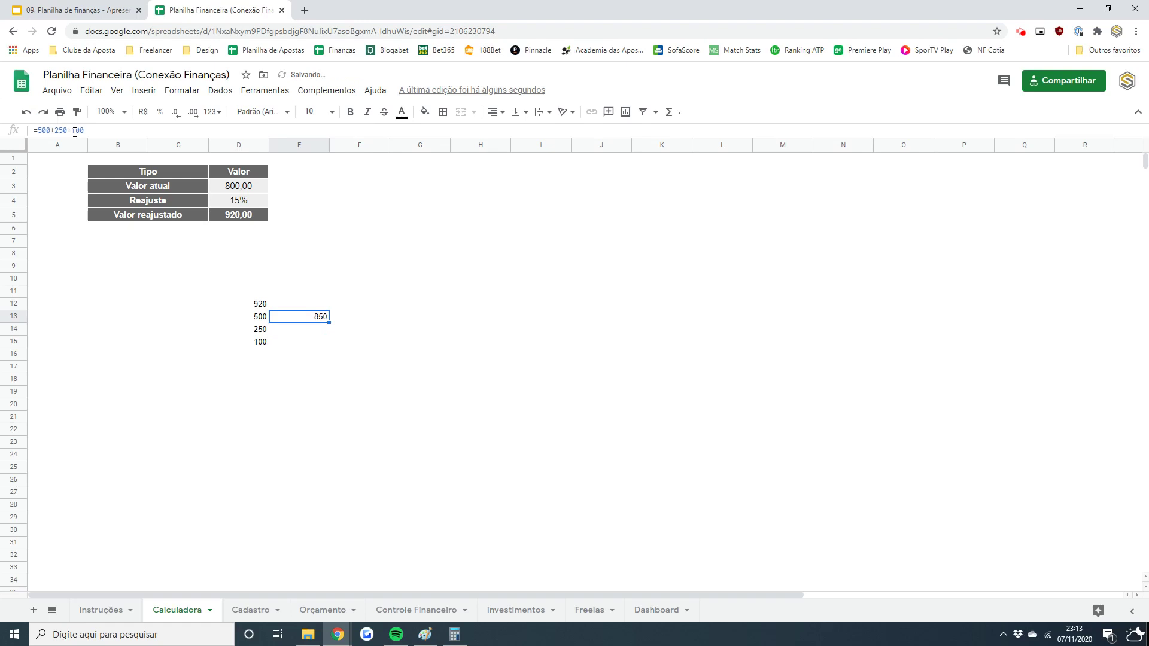
key(Left)
key(Up)
key(Down)
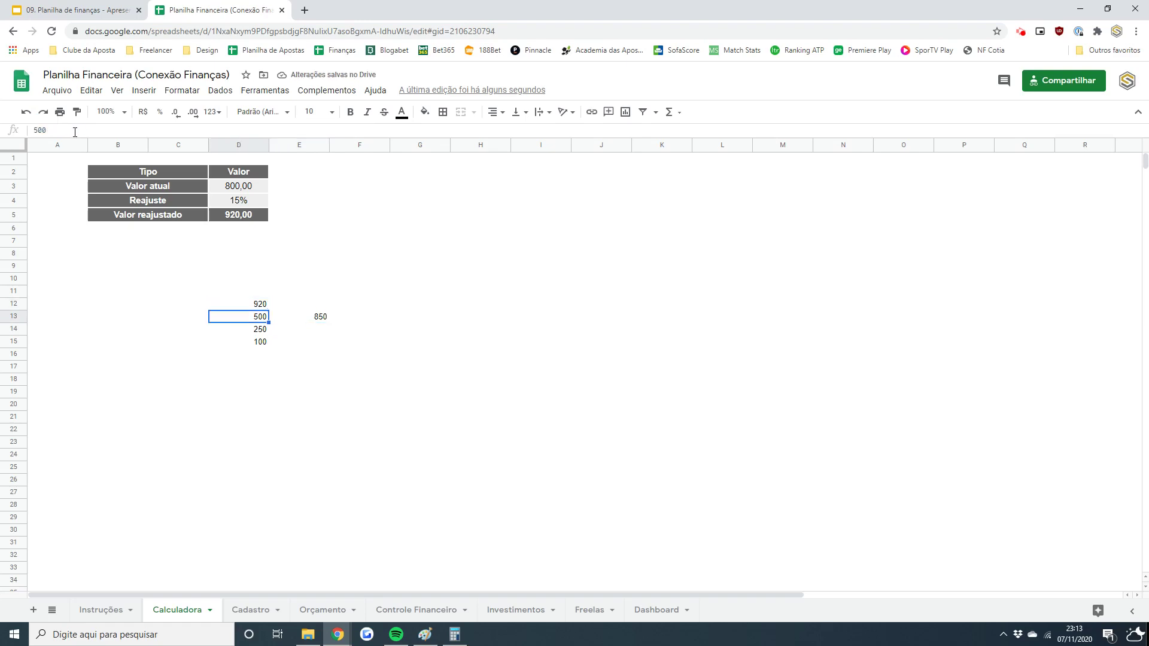
key(Up)
key(Down)
key(Right)
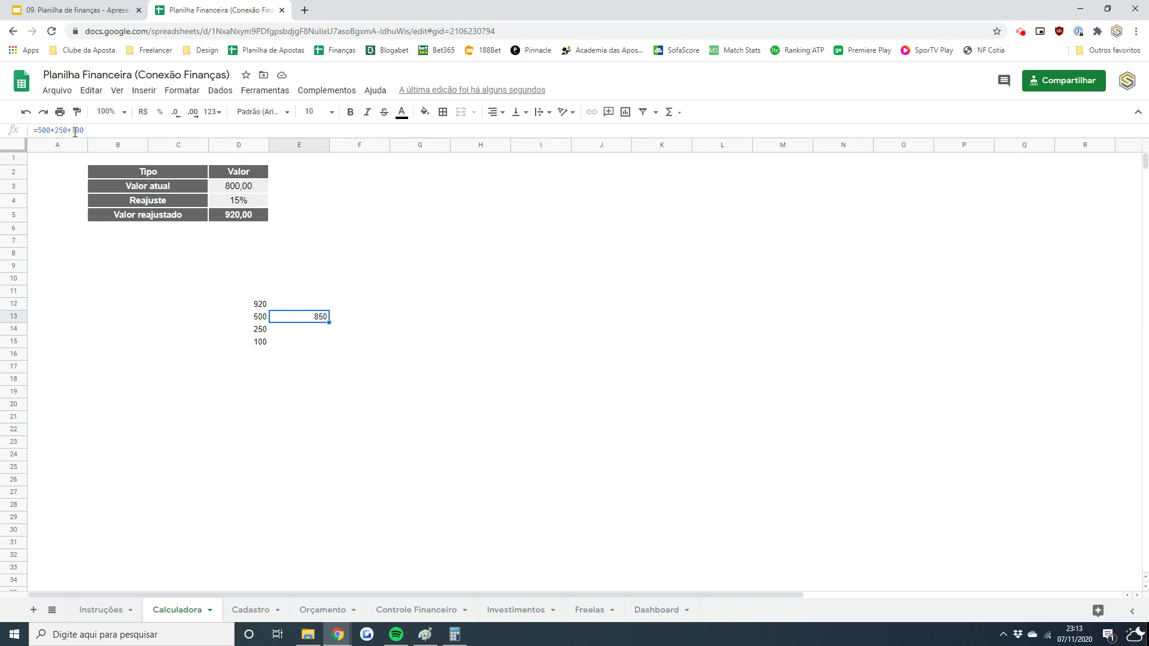
key(Up)
key(Left)
key(Down)
key(Right)
key(Left)
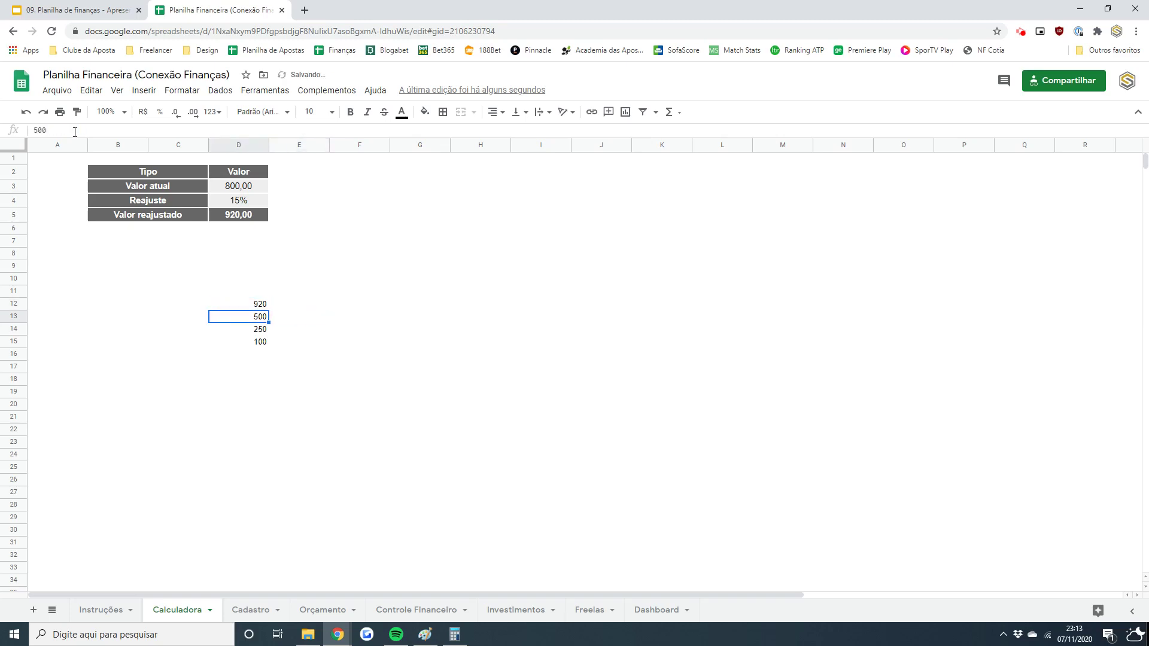
key(Right)
- Enter =D13*1,15 in E13 to raise 500 by 15%, giving 575
text(=)
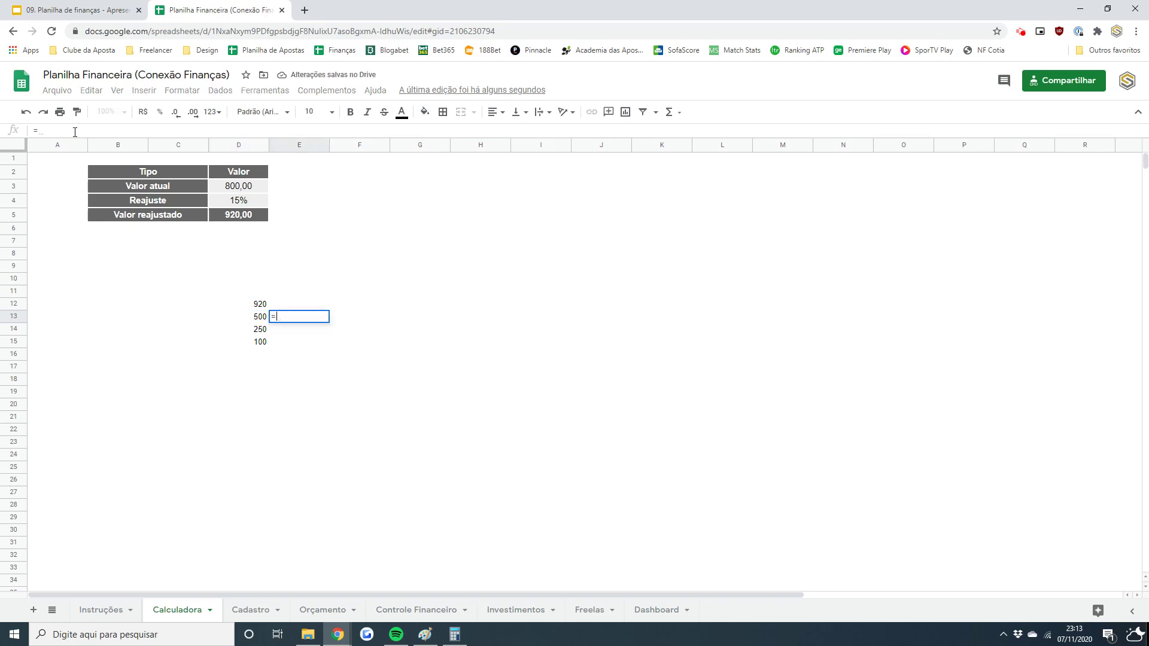
key(Left)
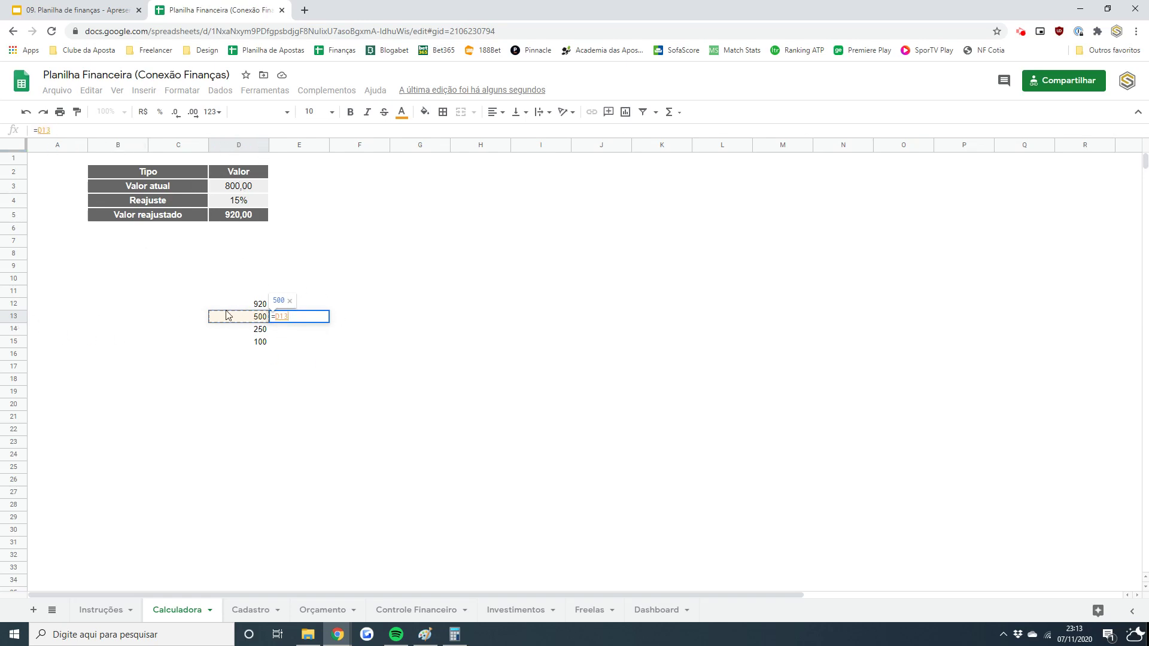
text(*1,15)
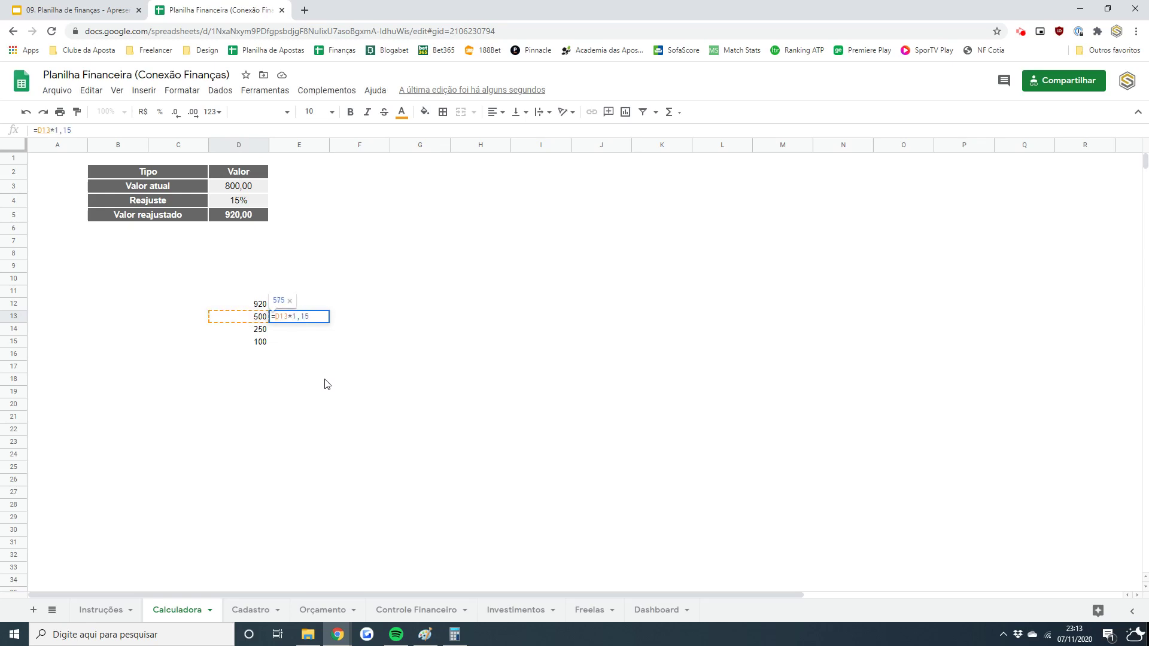
key(Return)
key(Up)
- Copy the increase formula to F13, giving 661,25, and compare both cells
key(ctrl+c)
key(Right)
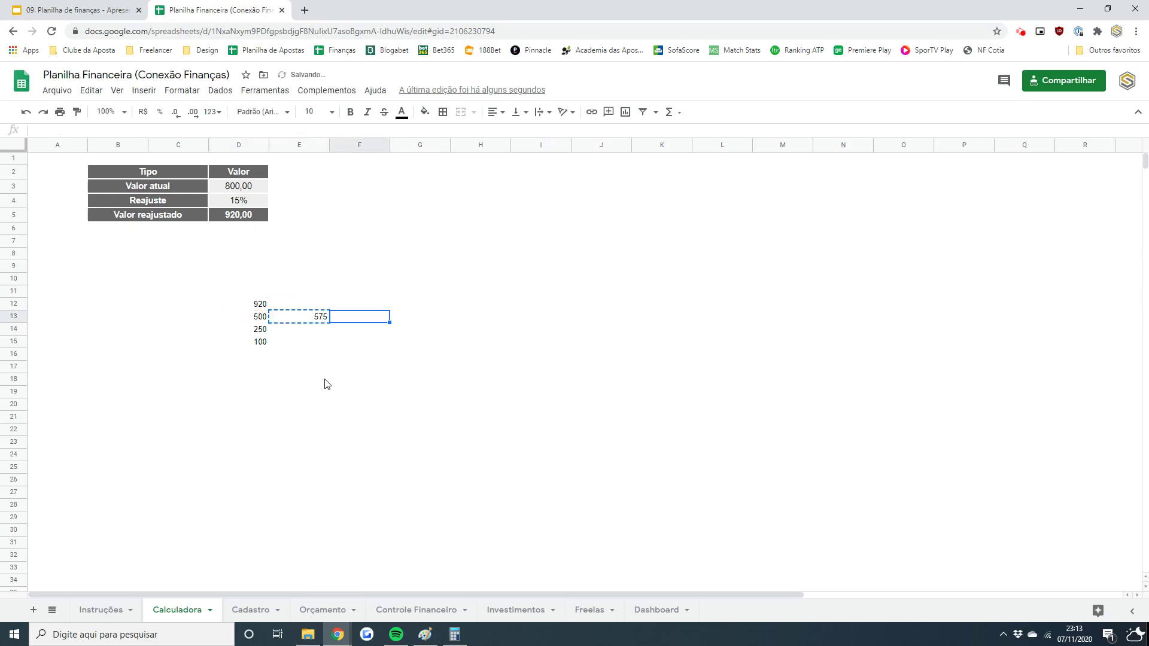
key(ctrl+v)
key(Left)
key(Right)
key(Left)
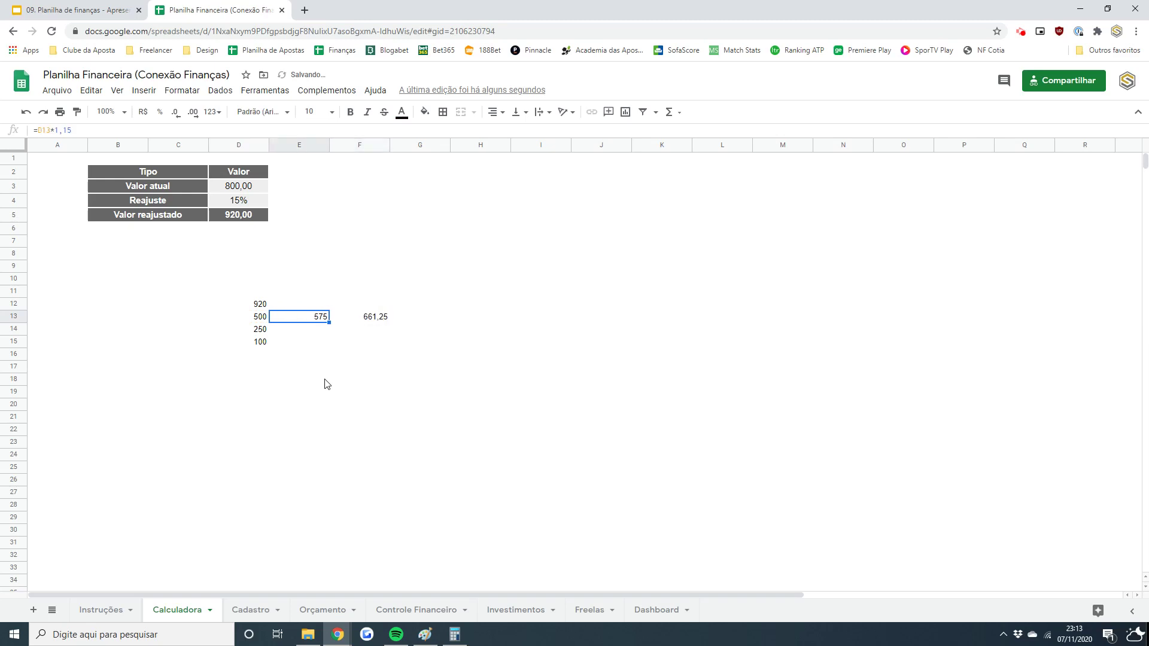
key(Left)
key(Right)
key(Right)
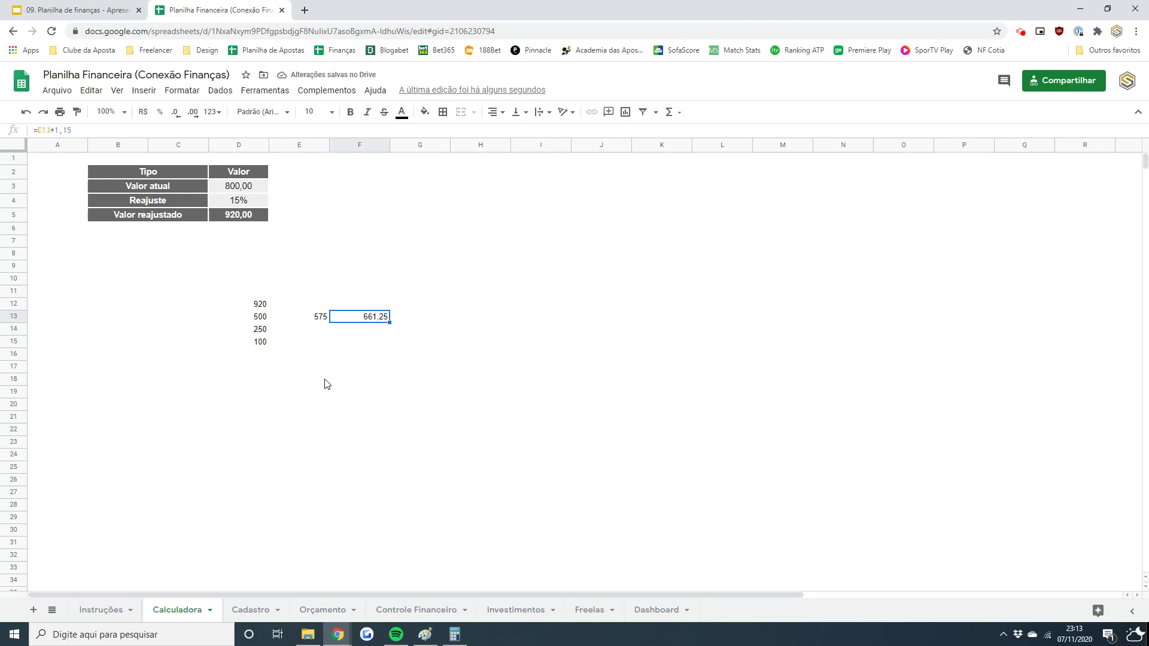
key(Right)
key(Right)
key(Right)
key(Left)
key(Left)
key(Left)
key(Left)
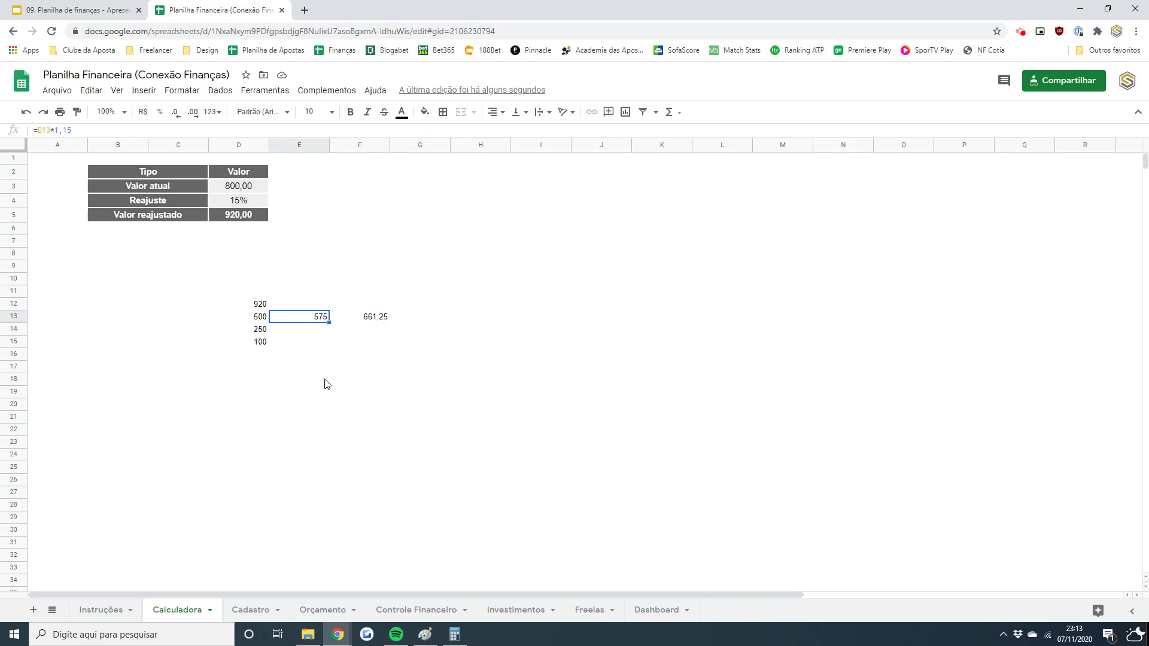
- Clear the results in E13:F13 and the scratch values in D12:D15
key(shift+Right)
key(Delete)
key(Left)
key(Up)
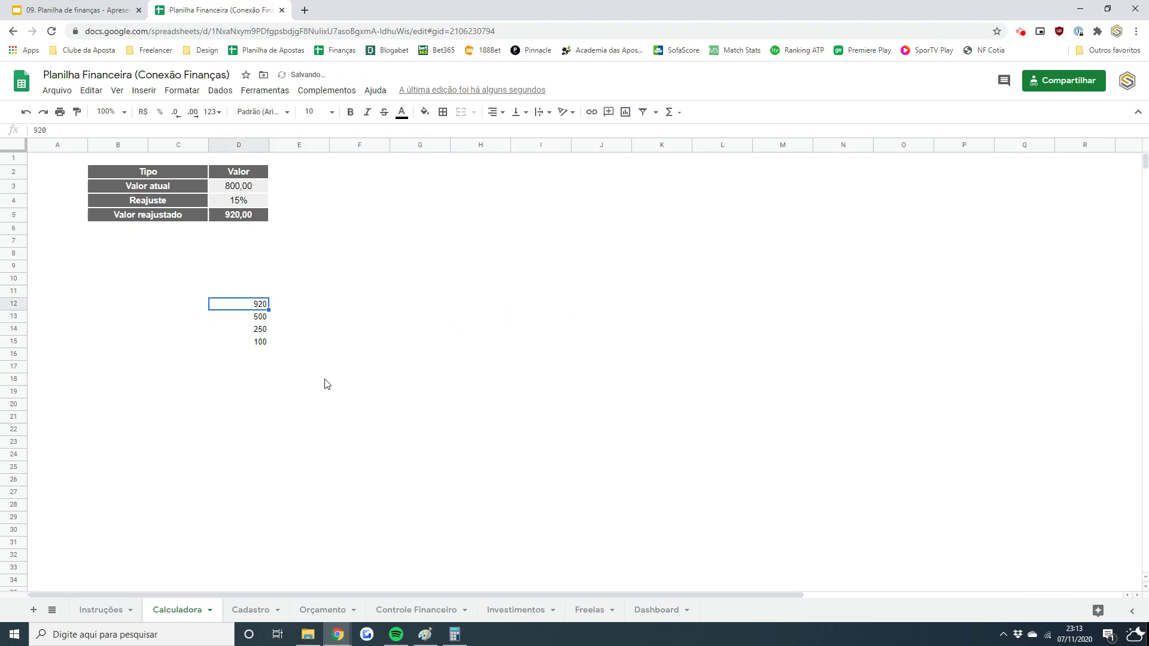
key(shift+Down)
key(shift+Down)
key(shift+Down)
key(Delete)
key(ctrl+Up)
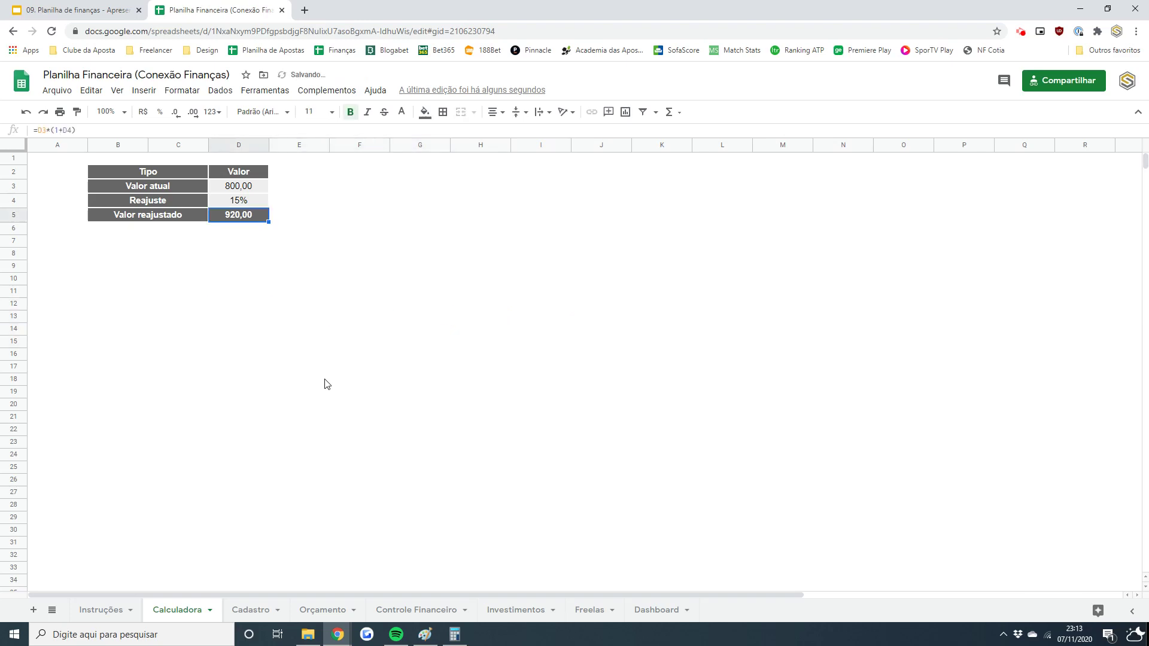
- Check the ANO year in Cadastro B3 and the month headers on Orçamento and Controle Financeiro
click(250, 611)
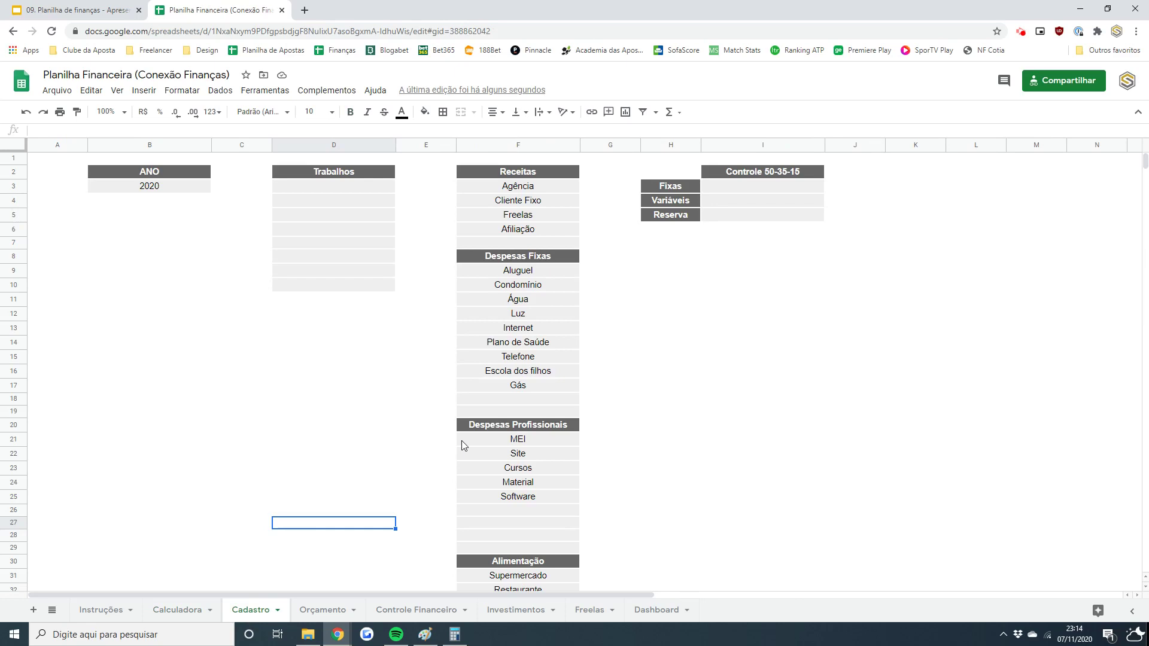
click(180, 193)
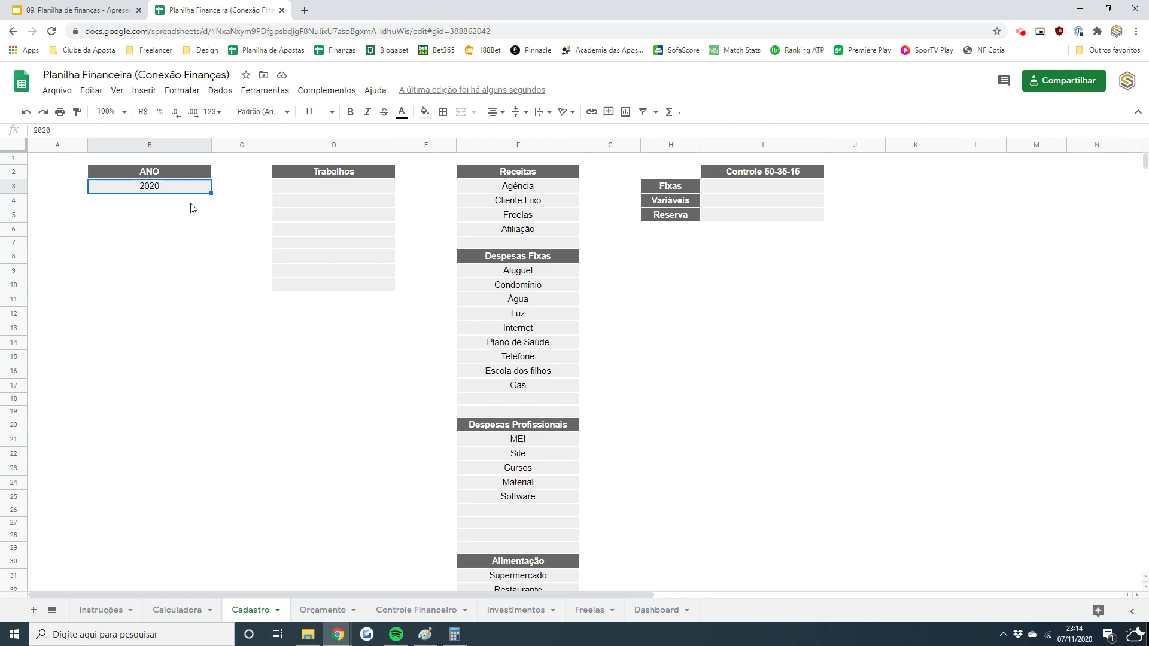
click(308, 610)
click(241, 183)
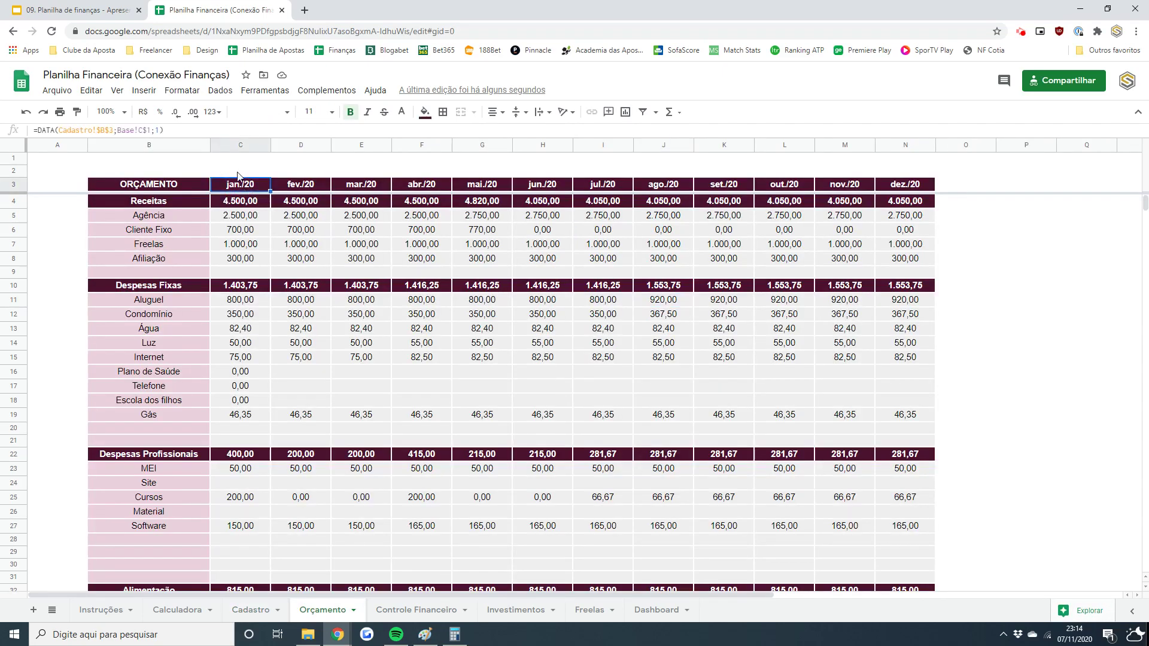
click(397, 610)
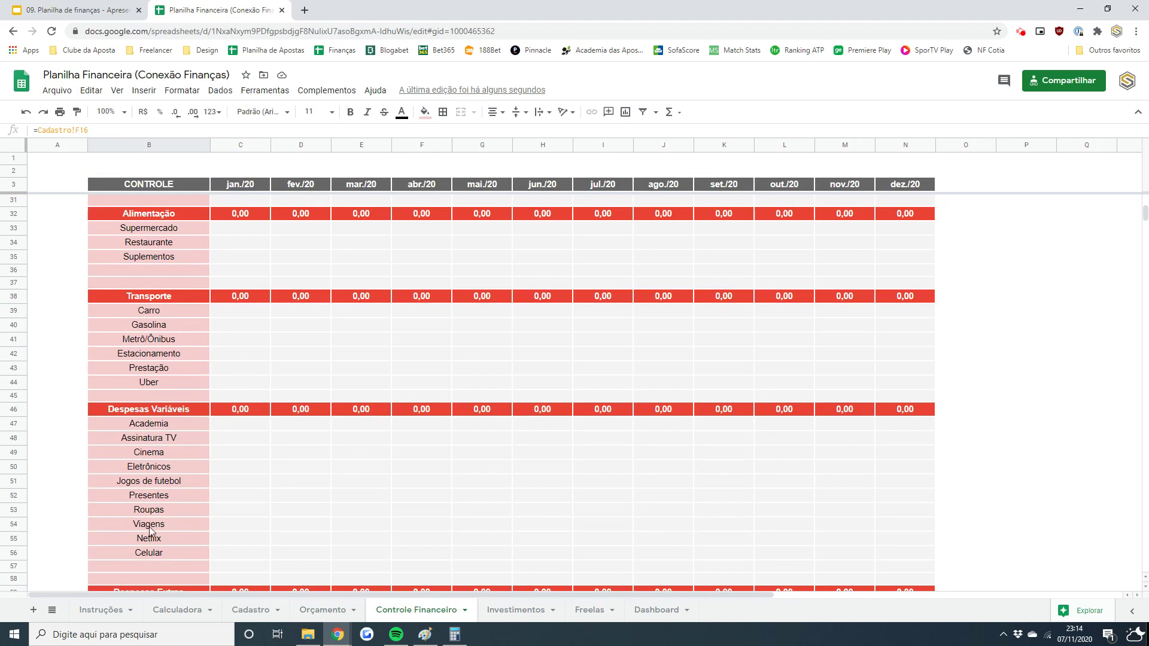
click(242, 611)
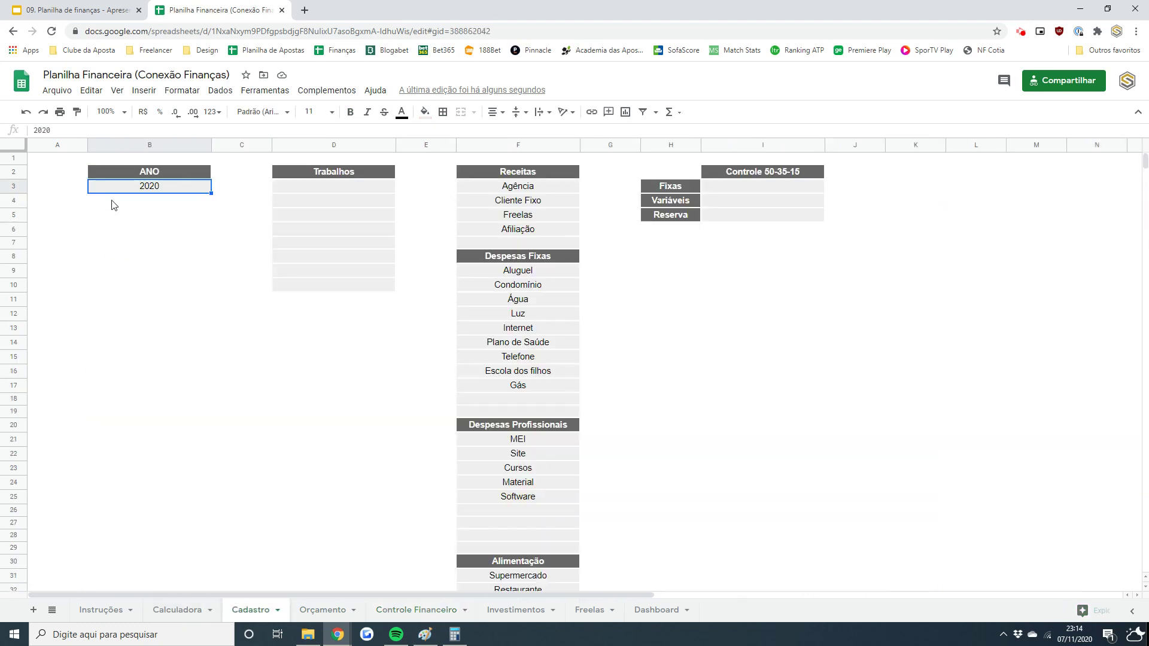
- Change the ANO year to 2021 and check the relabelled months on Orçamento and Controle Financeiro
click(116, 192)
text(2021)
key(Return)
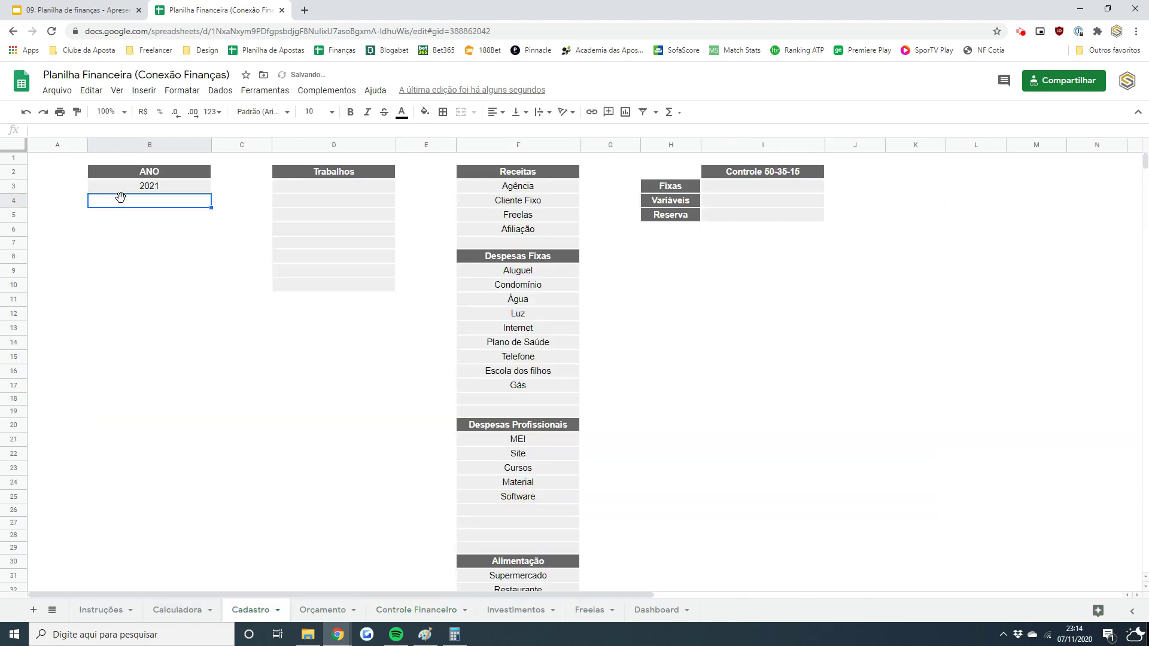
click(311, 611)
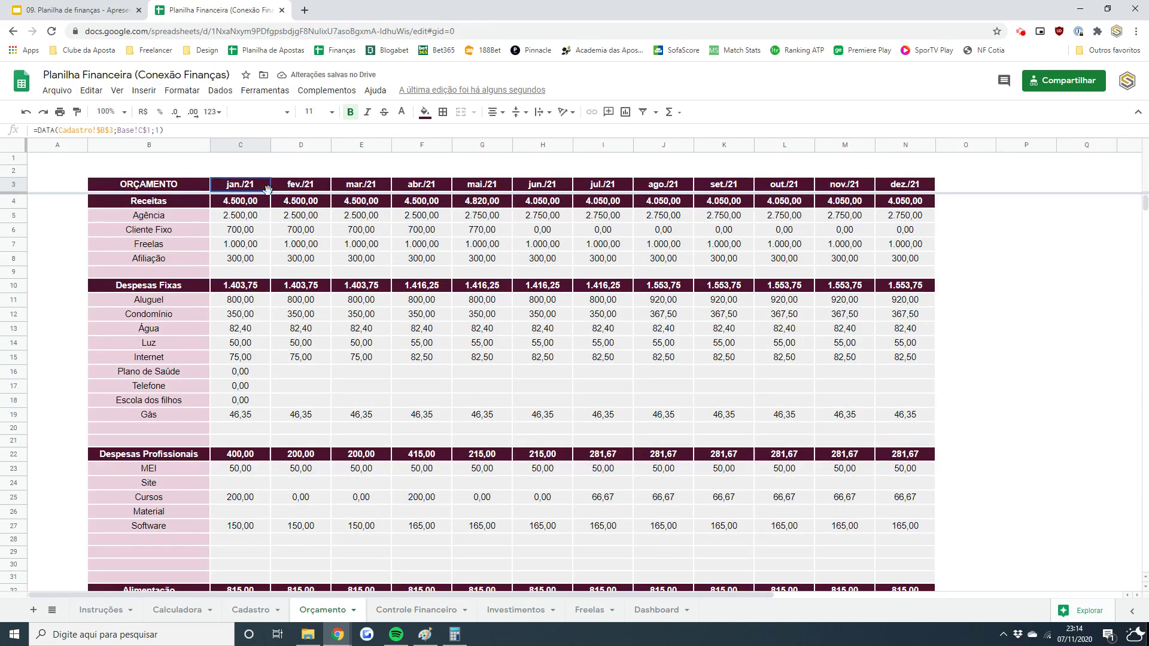
click(395, 612)
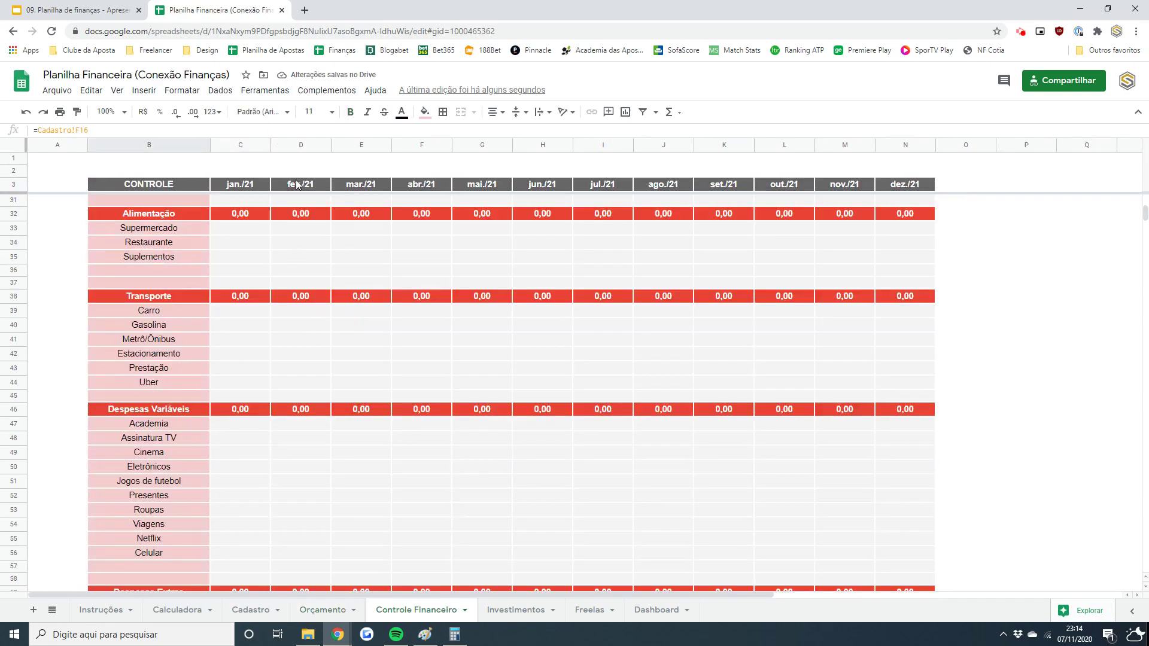
- Restore the ANO year in Cadastro B3 to 2020
click(250, 612)
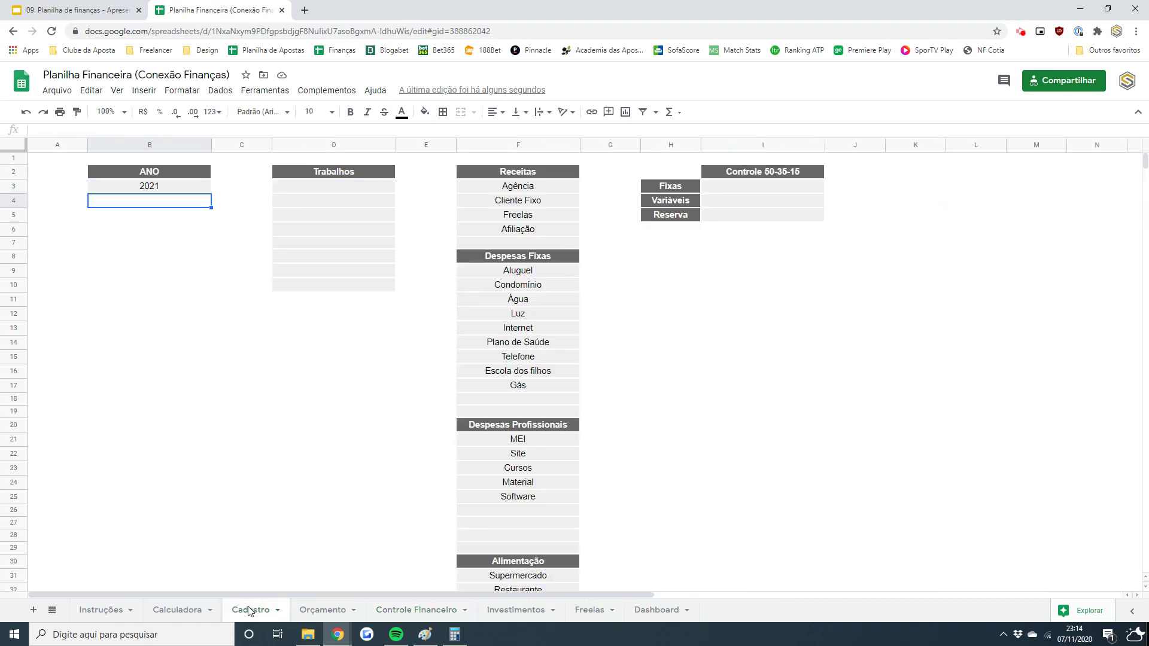
click(160, 191)
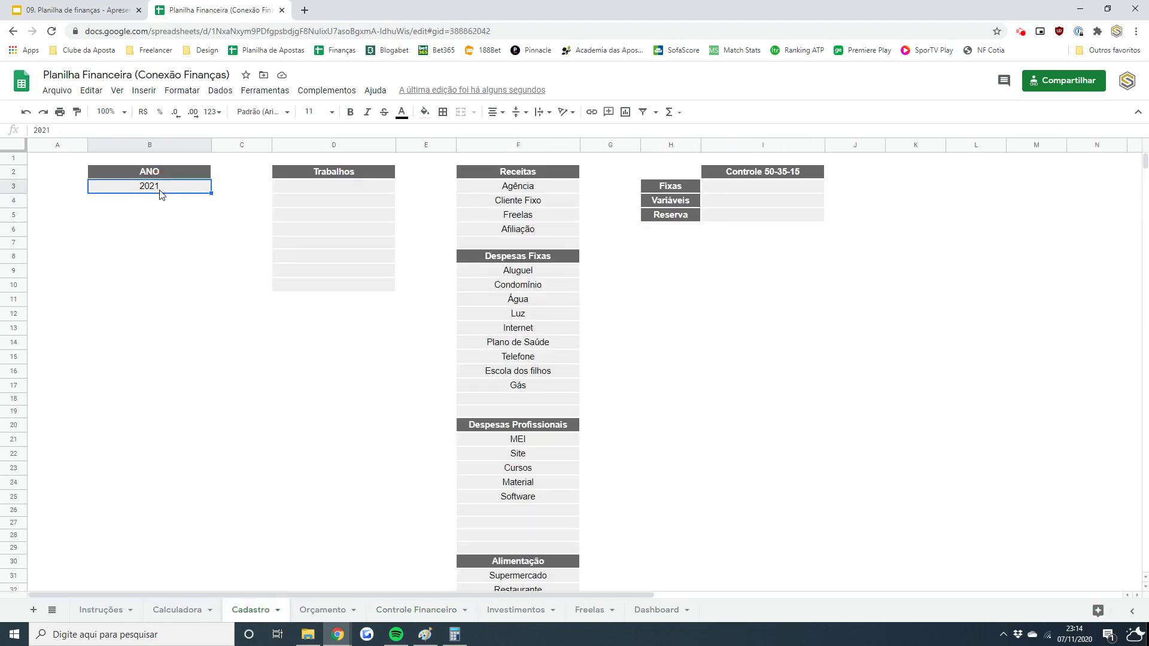
text(2020)
key(Return)
key(Up)
key(Right)
key(Right)
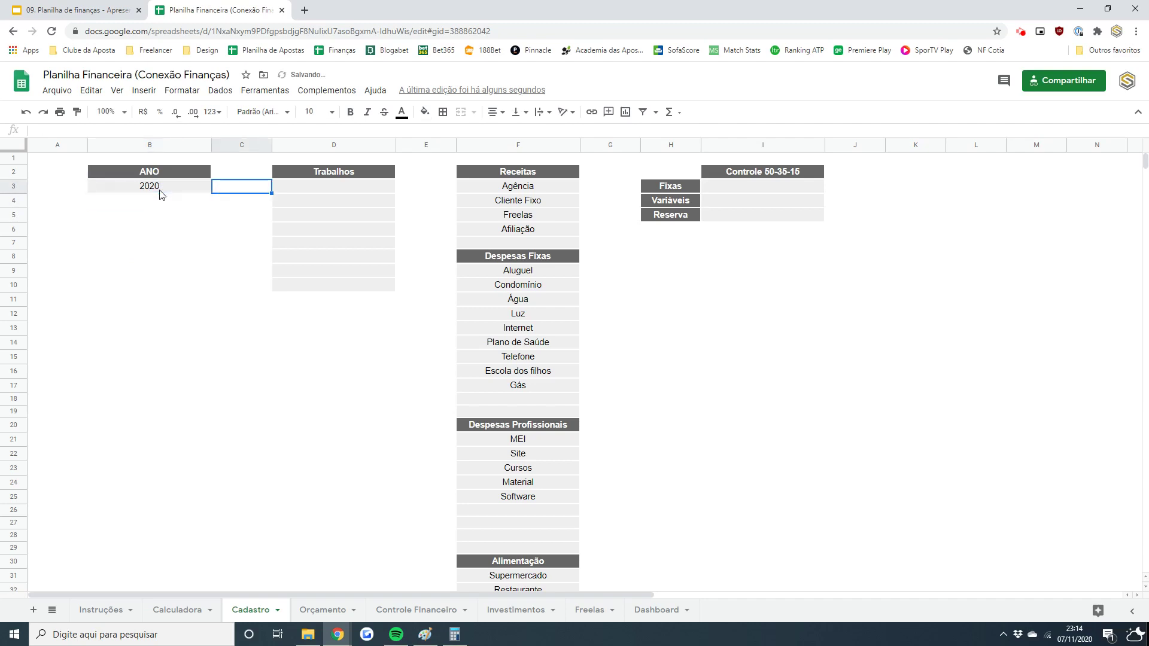
key(Up)
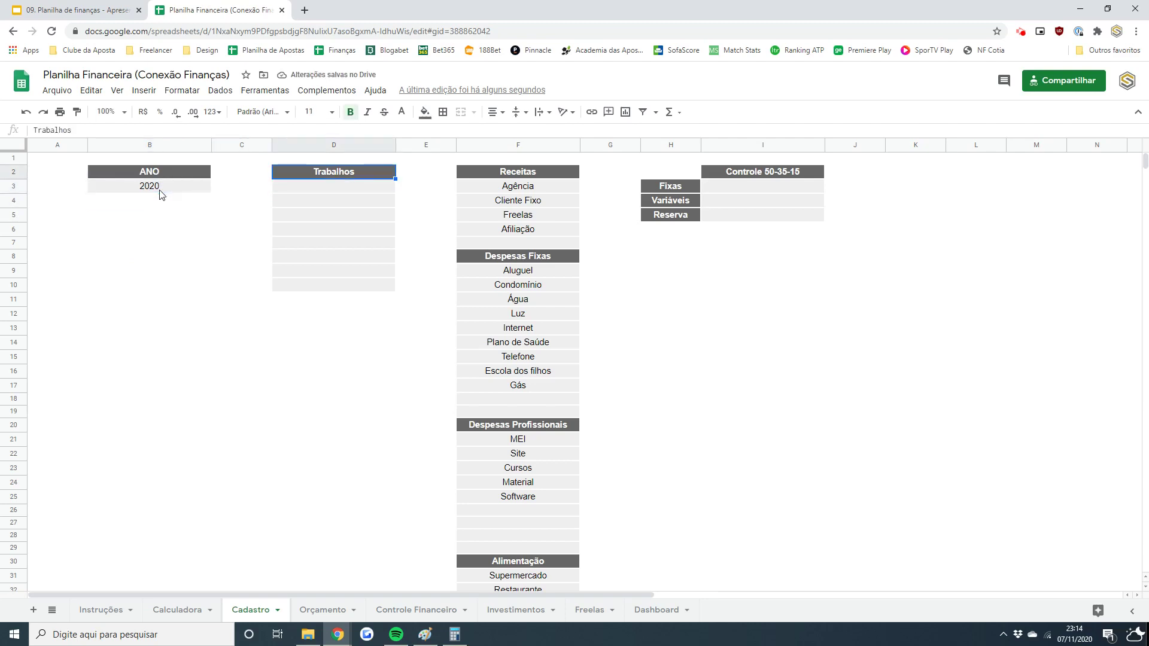
key(Down)
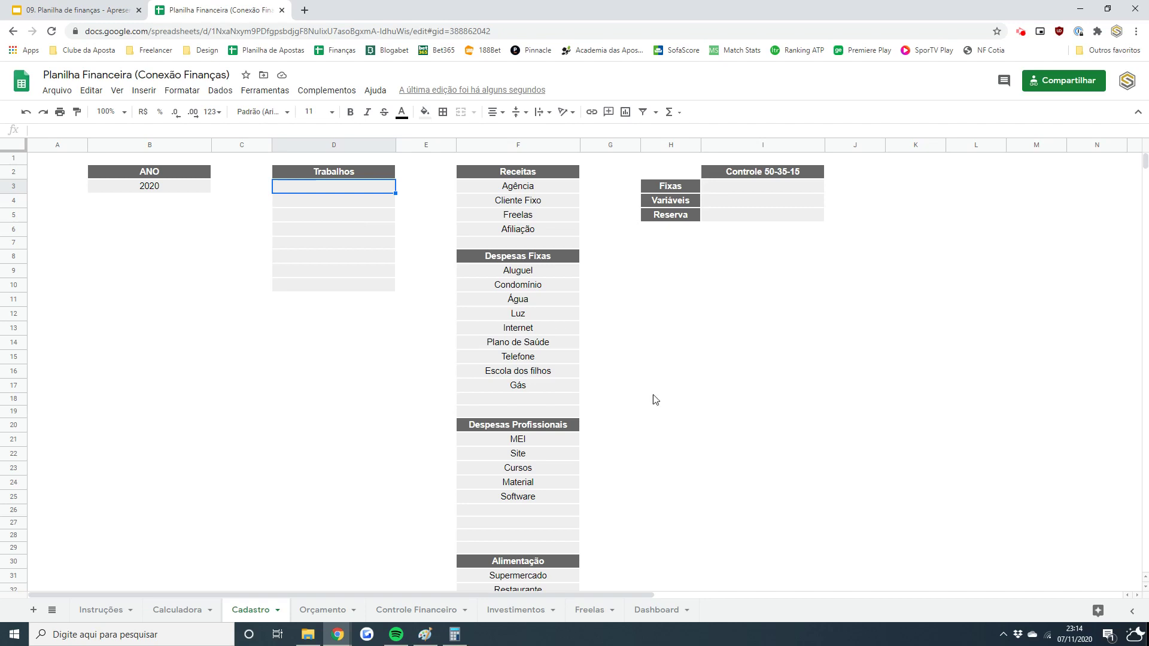
- Check the TIPO cell of the first project on the Freelas sheet
click(586, 609)
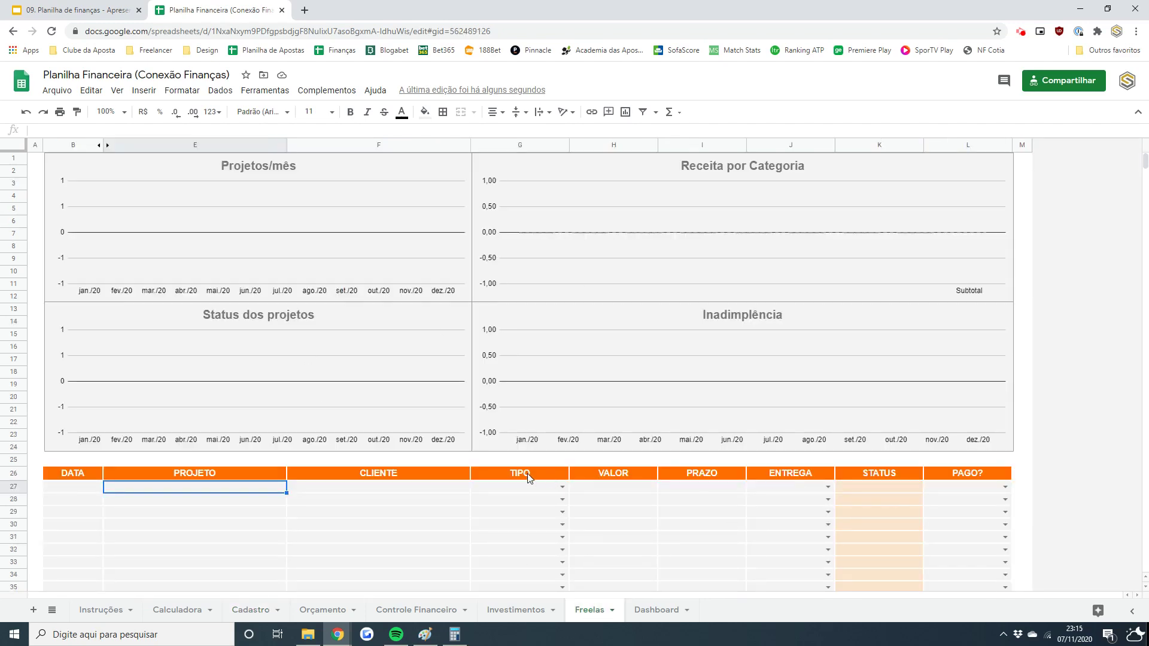
double_click(551, 489)
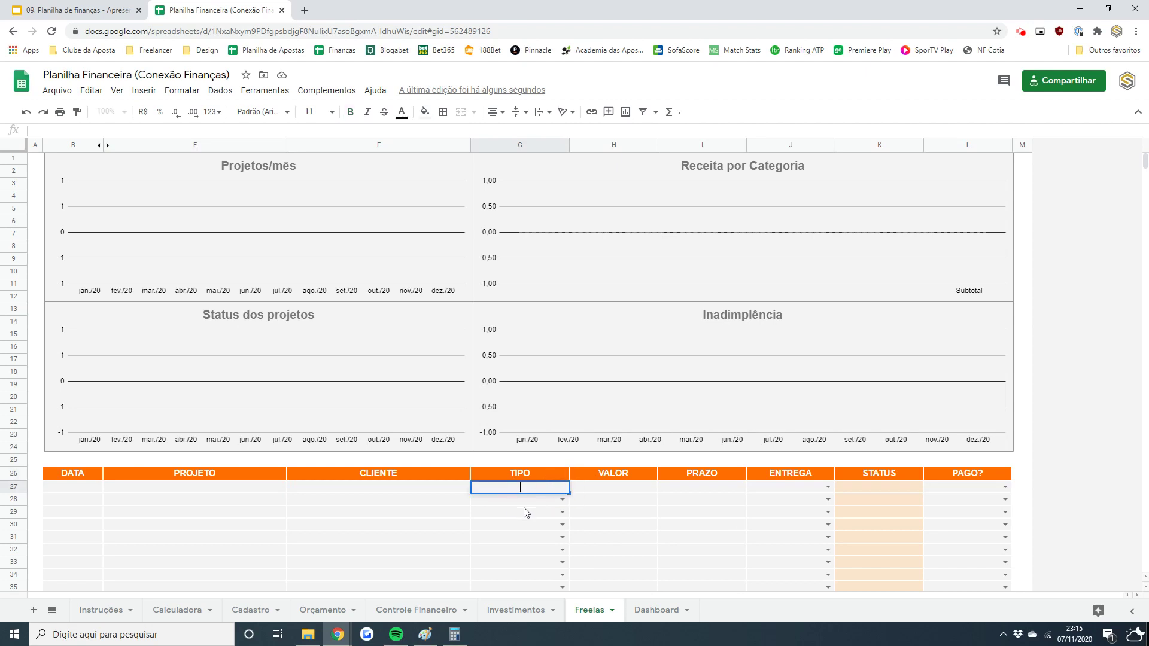
key(Escape)
- Add Social Post, Logo and Diagramação to the Trabalhos list on Cadastro
click(190, 609)
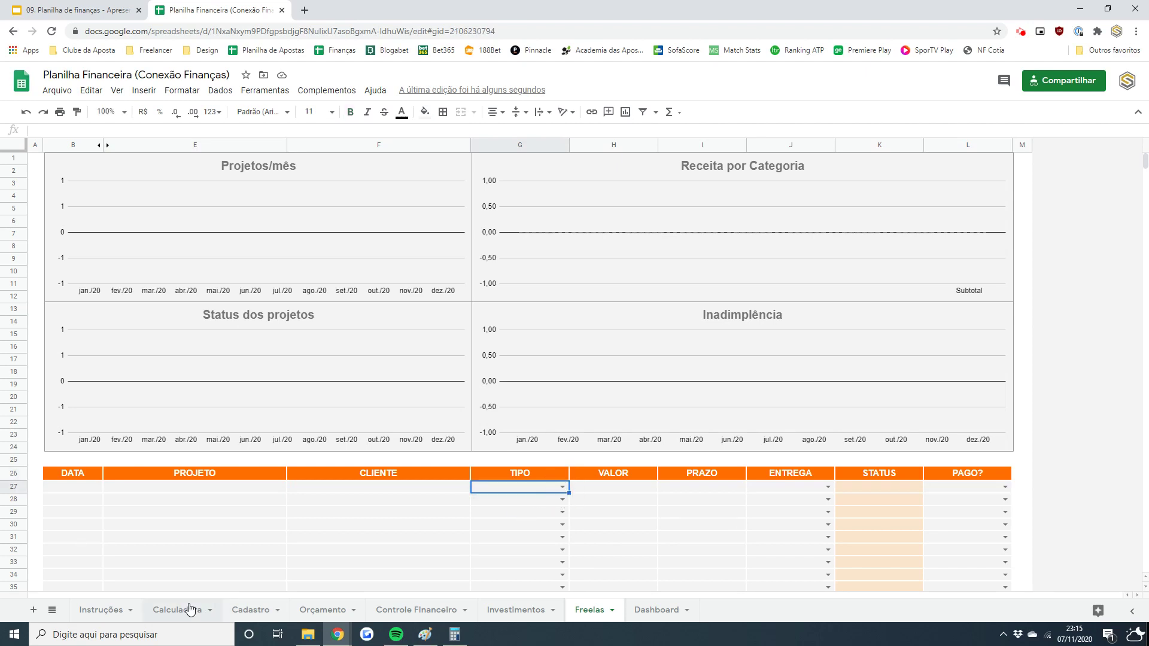
click(251, 610)
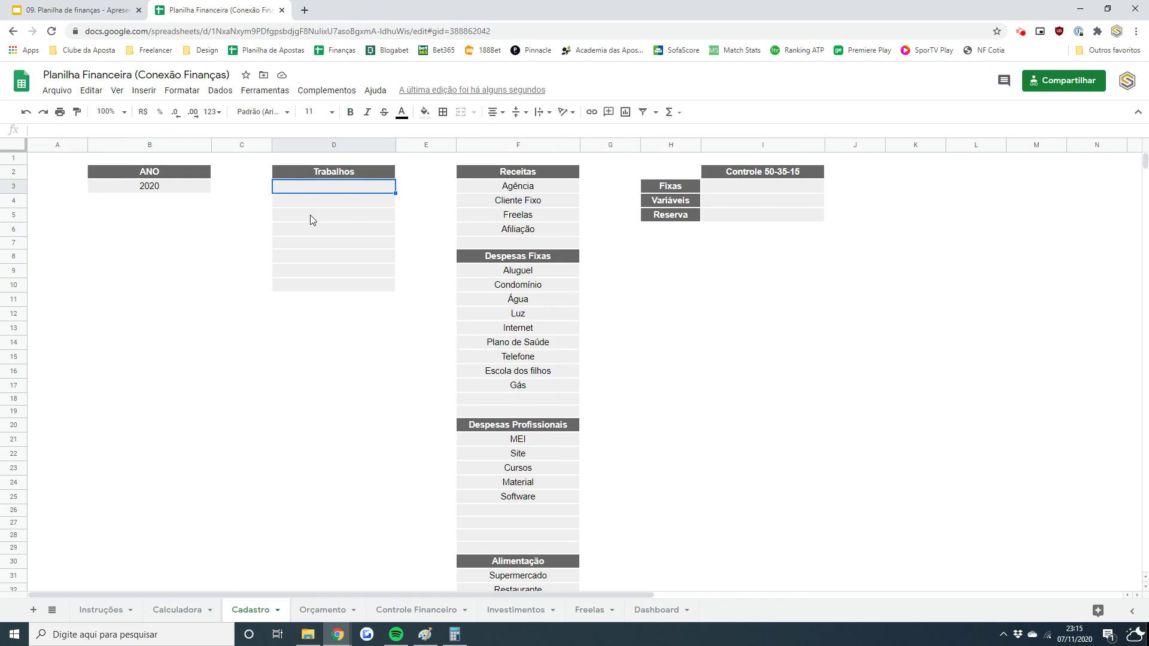
text(Social Post)
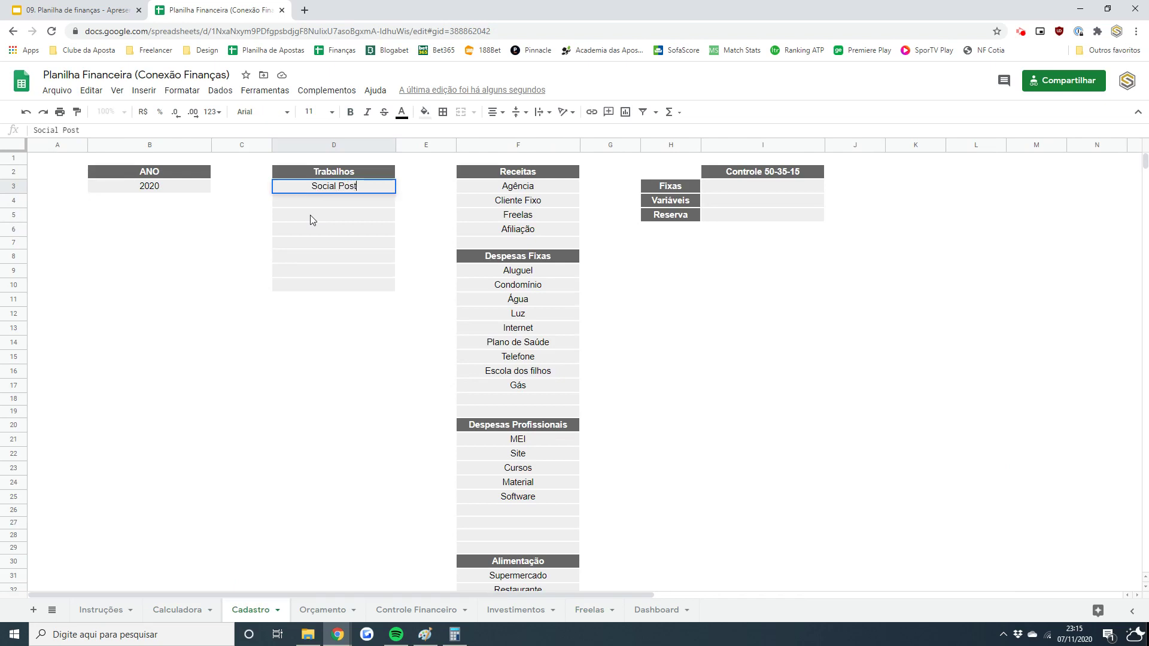
key(Return)
text(Logo)
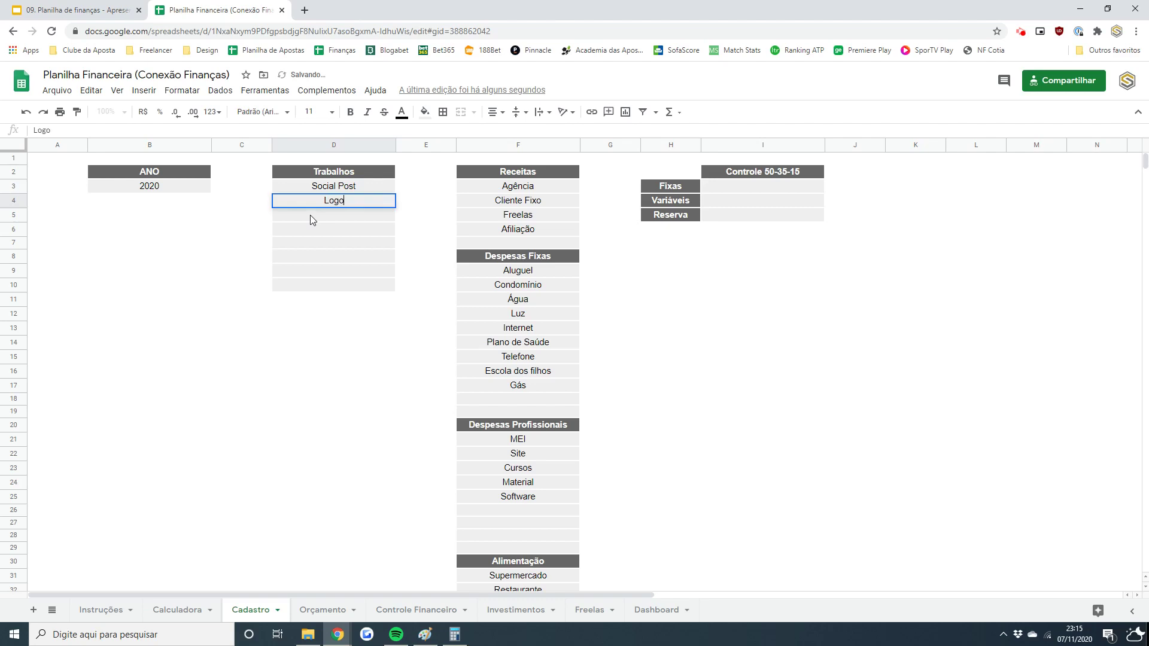
key(Return)
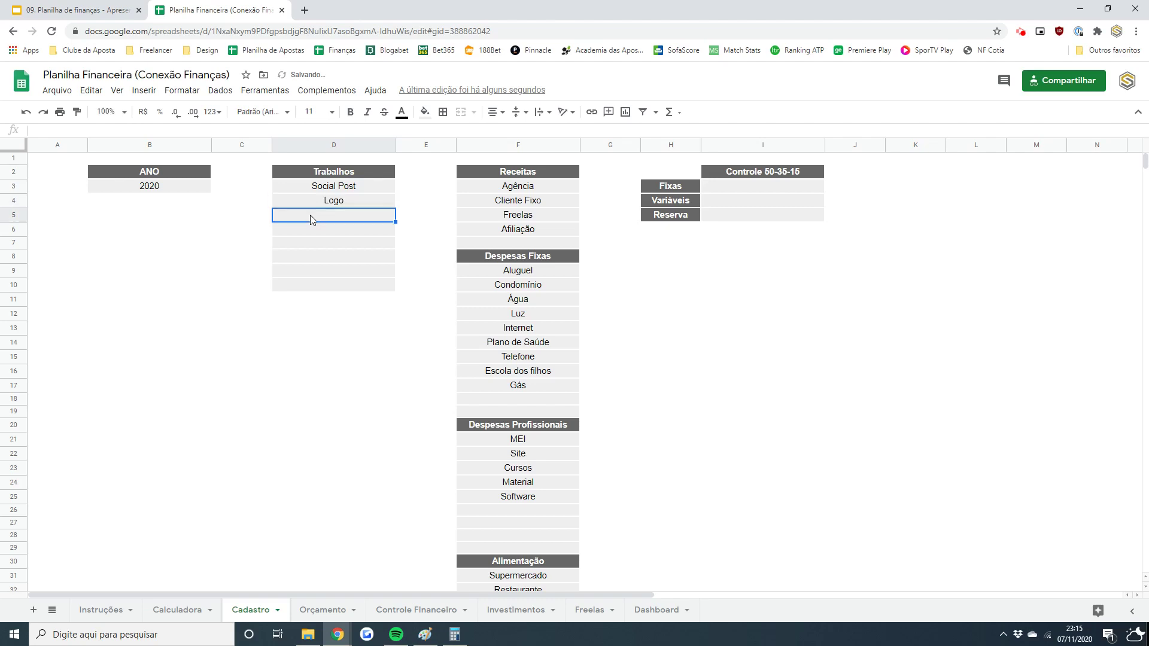
text(Diagram)
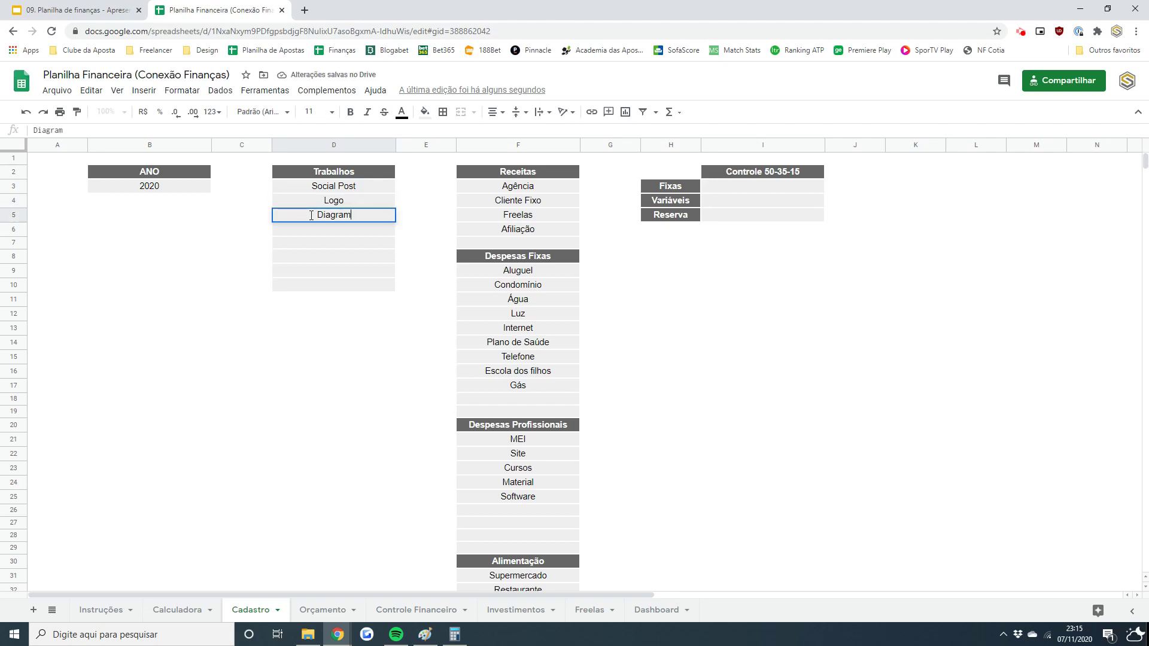
text(ação)
key(Return)
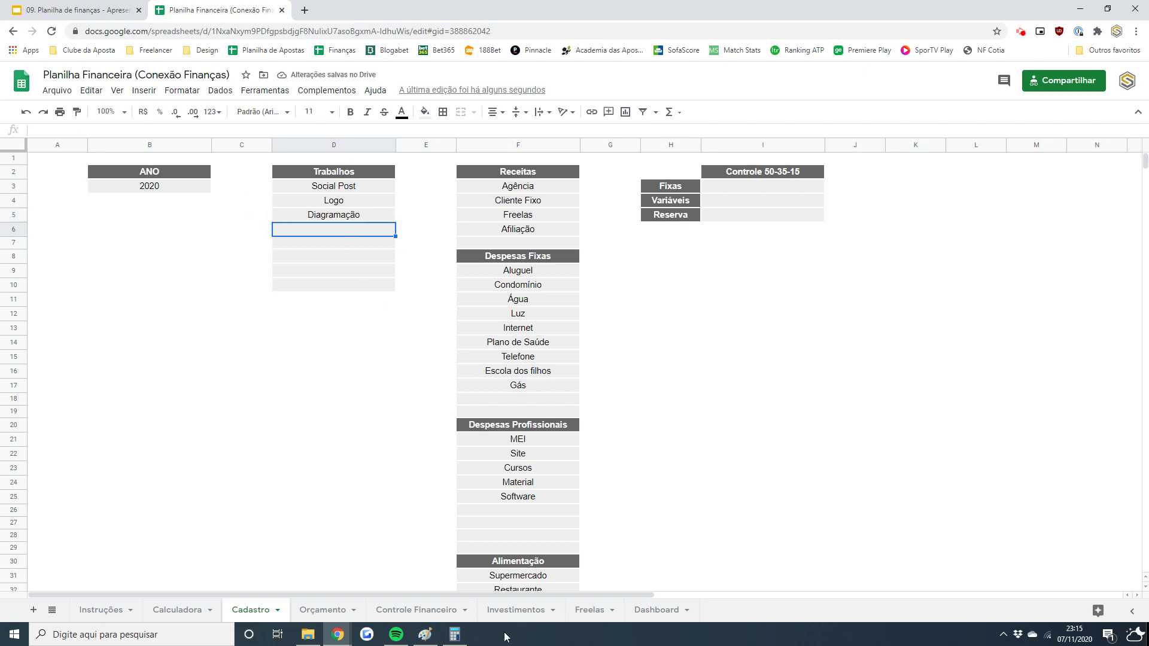
- Confirm the new job types appear in the Freelas TIPO dropdown, then return to Cadastro
click(593, 610)
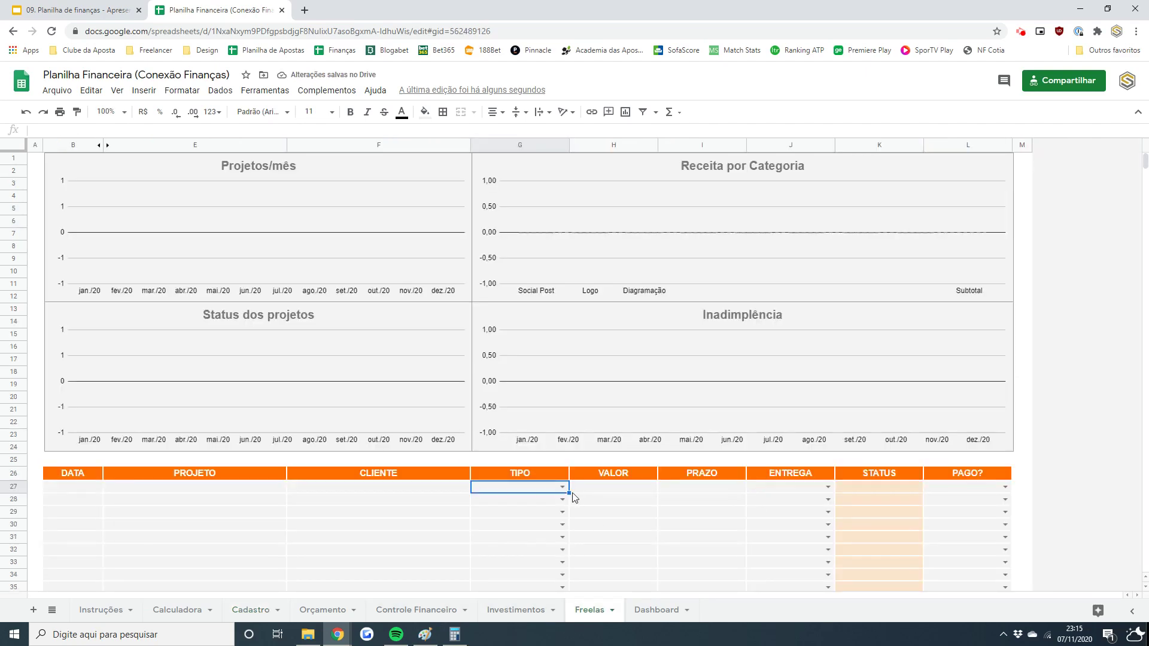
click(562, 487)
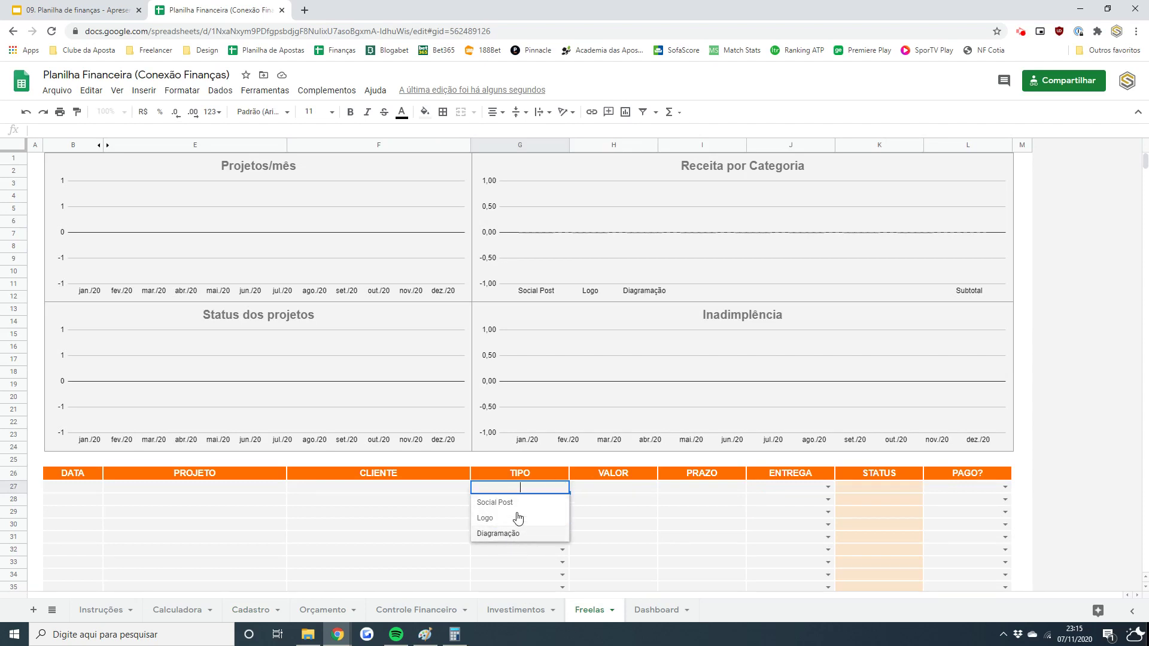
key(Escape)
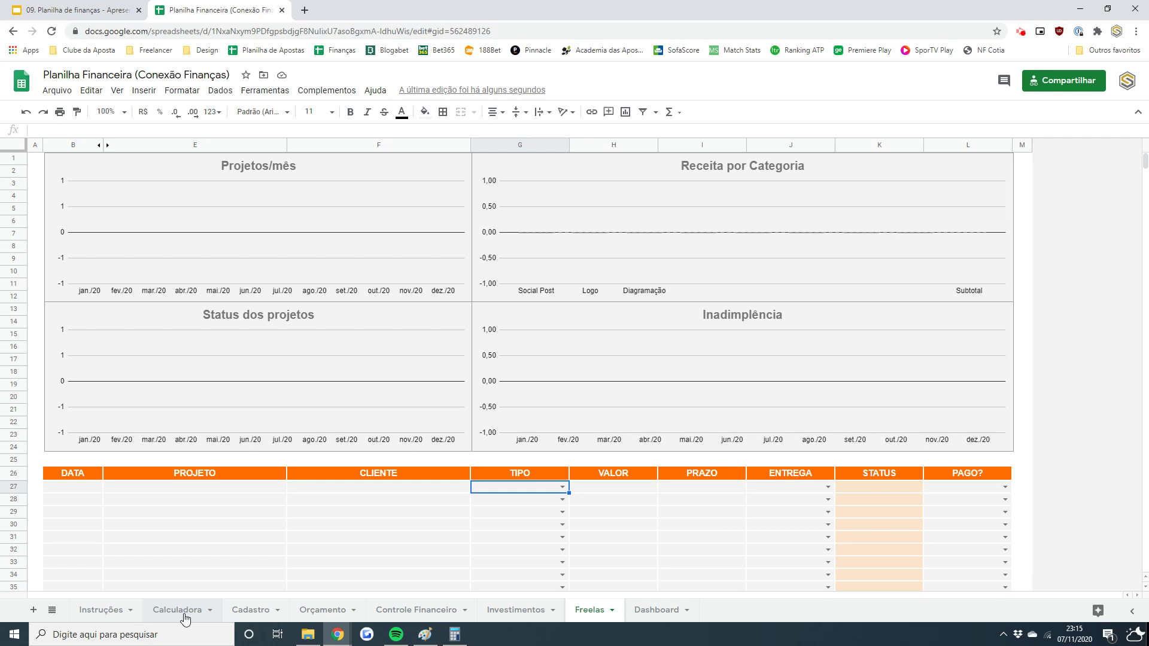
click(237, 612)
click(538, 179)
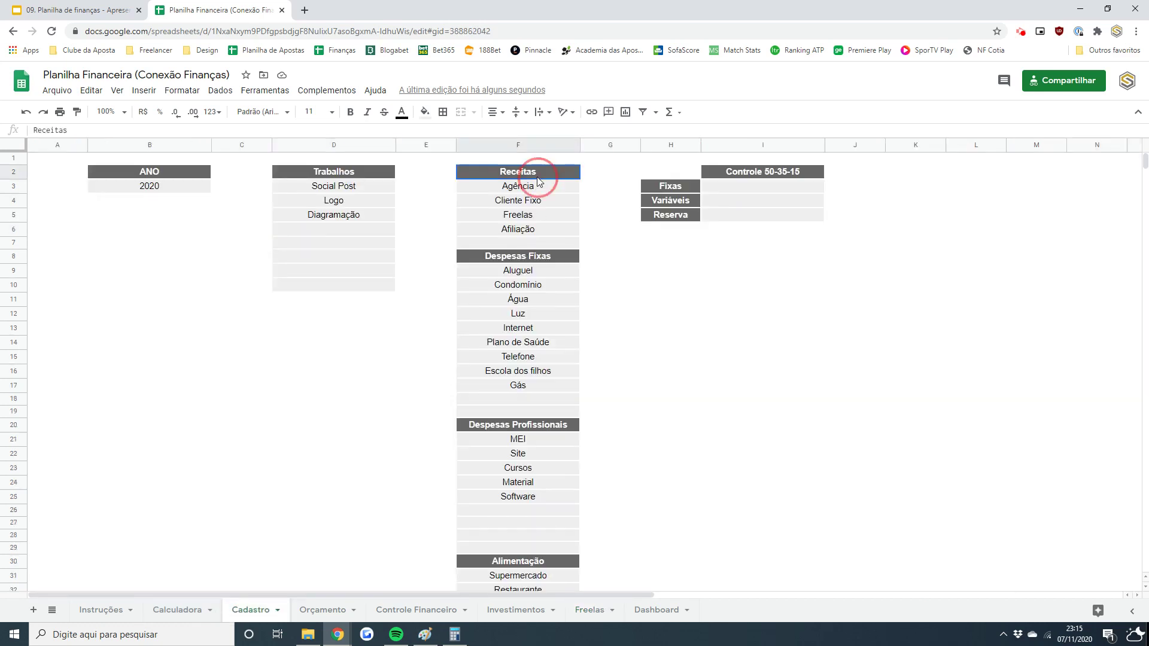
- Inspect the Receitas and Despesas Fixas labels on Orçamento and their formulas
click(311, 608)
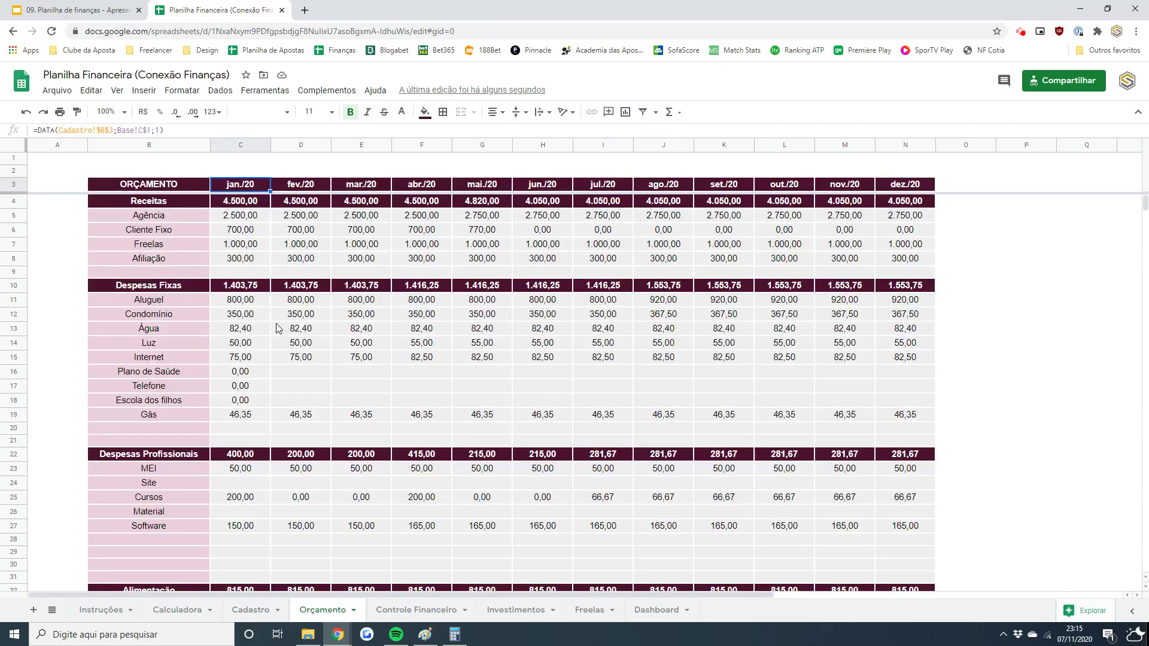
click(185, 208)
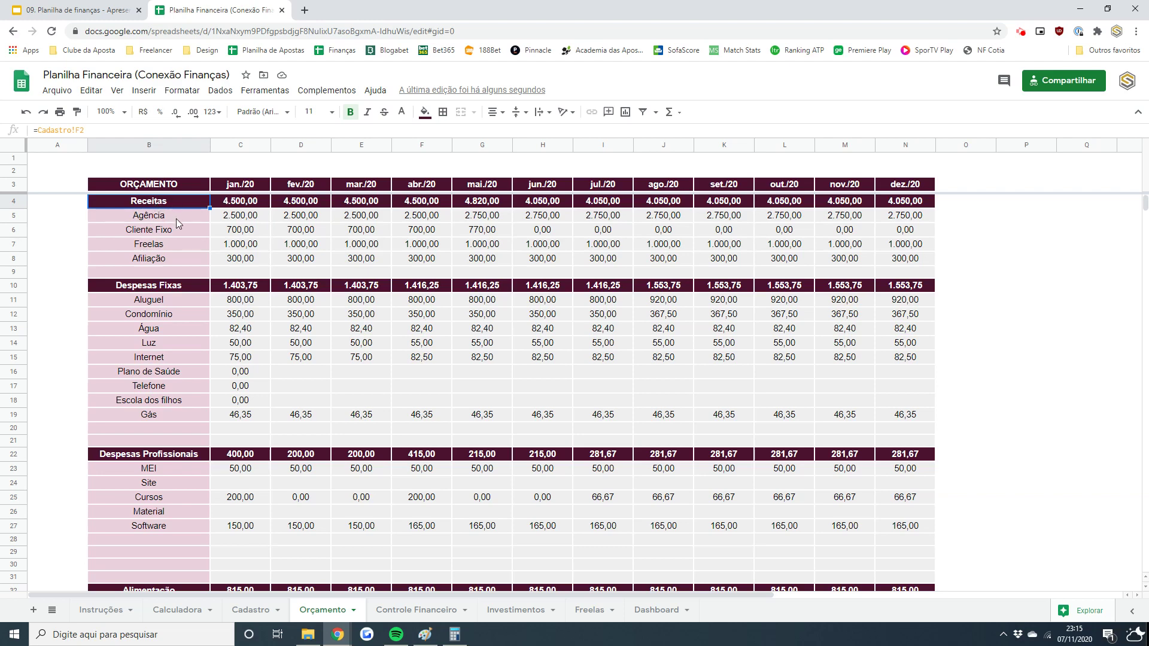
drag(176, 218, 175, 274)
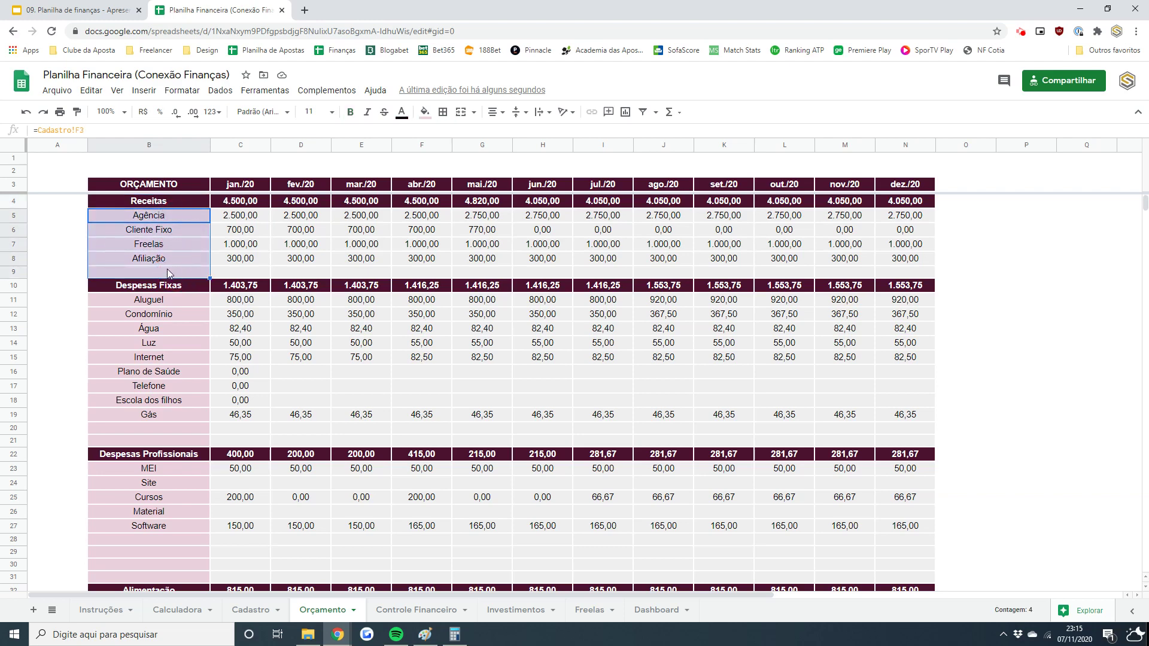
click(183, 214)
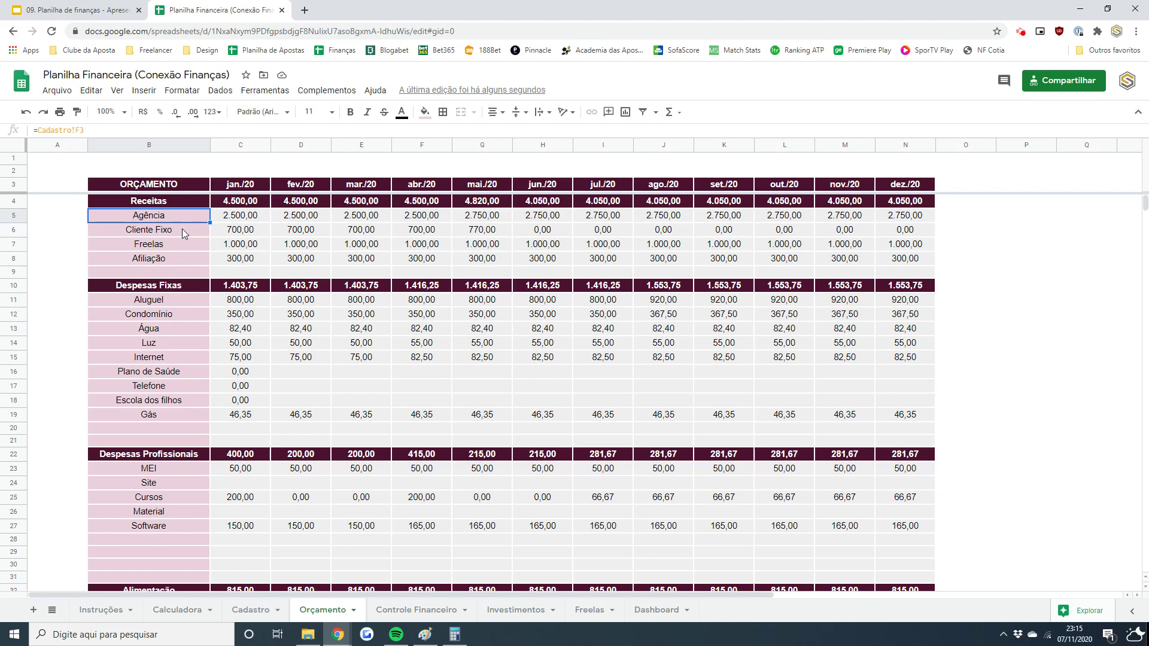
key(Down)
key(Down)
key(Down)
key(Down)
key(Down)
key(Down)
key(Down)
key(shift+Down)
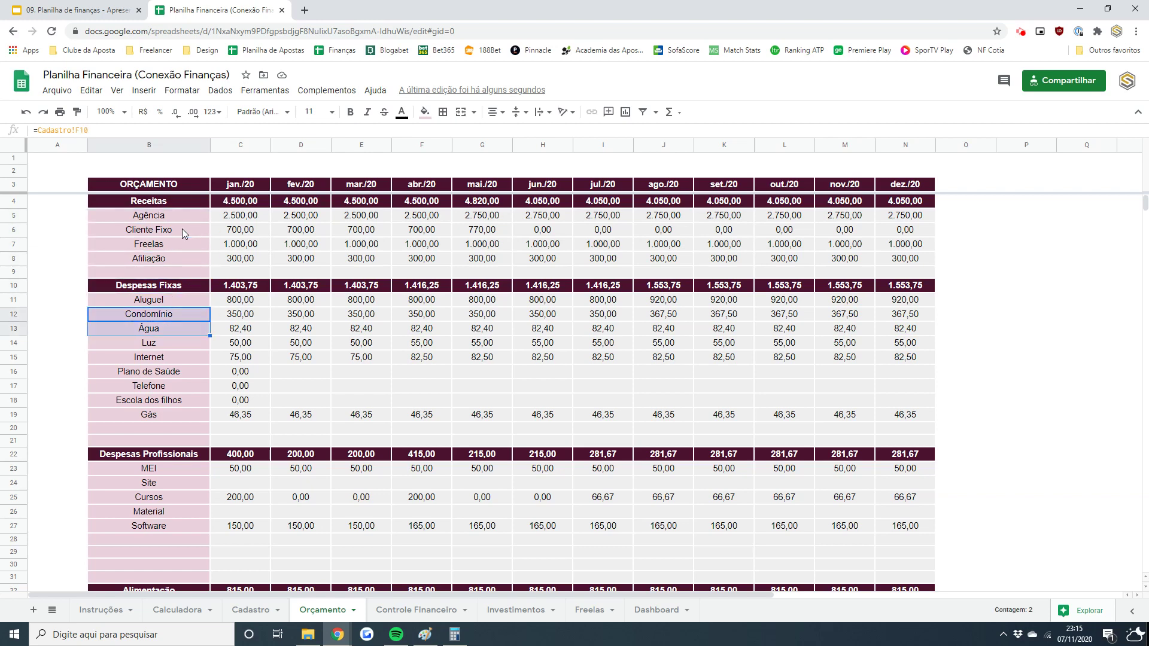
key(shift+Down)
key(shift+Down)
key(shift+Down)
key(shift+Down)
key(shift+Down)
key(Up)
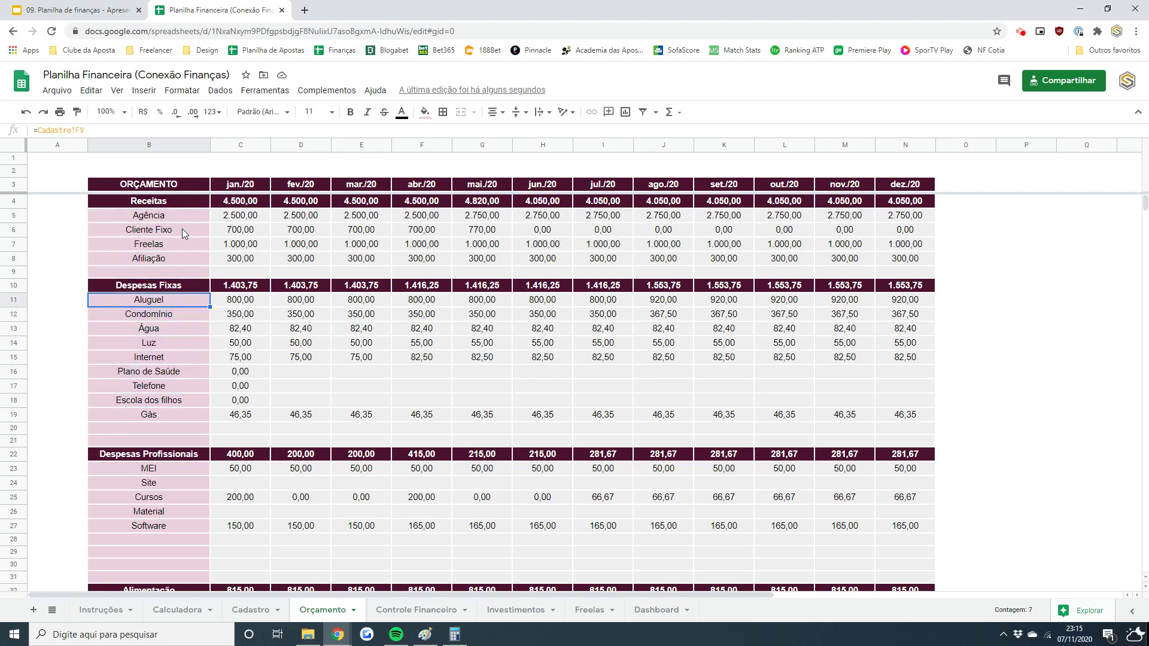
key(Up)
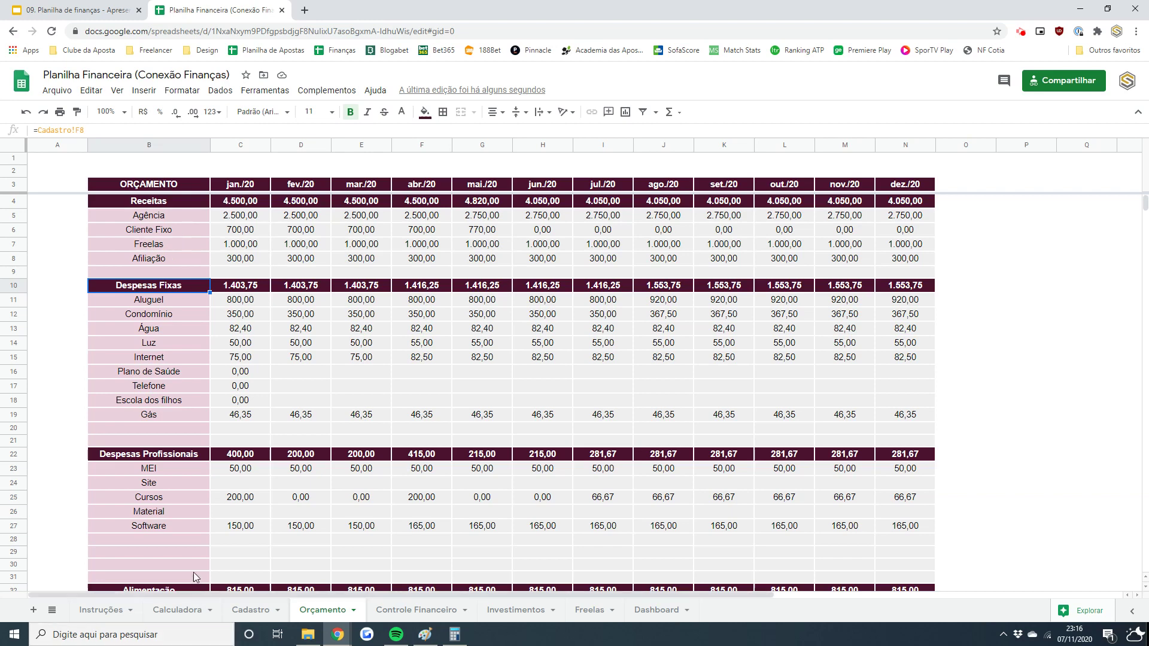
- Check the Aluguel and Despesas Profissionais labels, including MEI's =Cadastro!F link
click(145, 303)
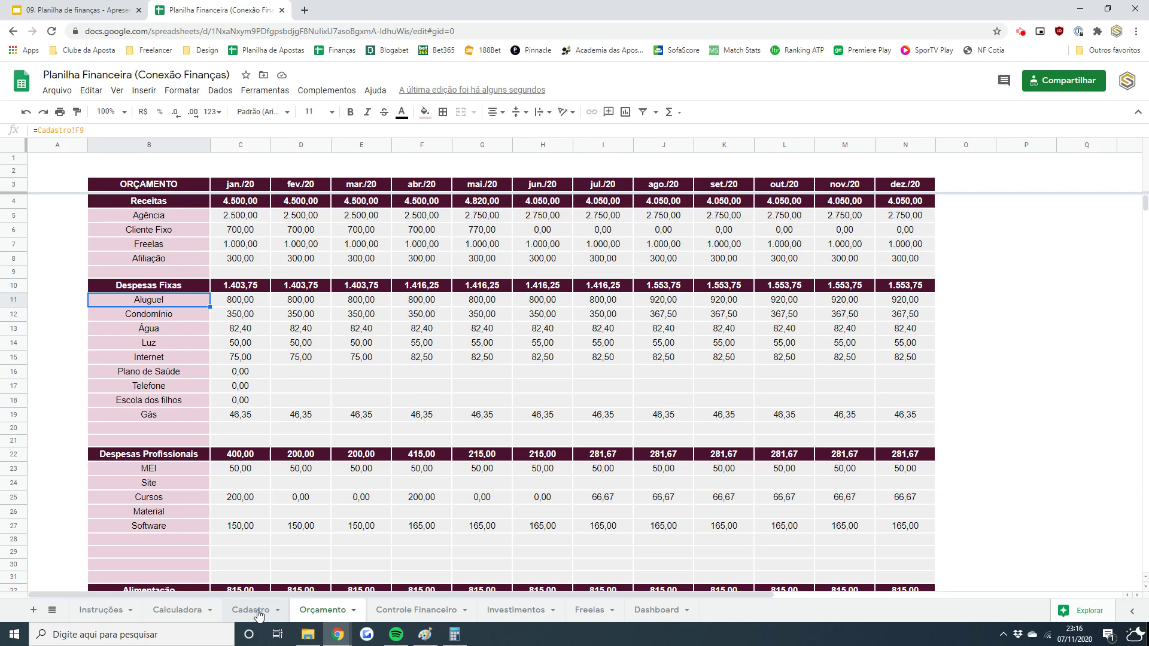
drag(153, 469, 164, 566)
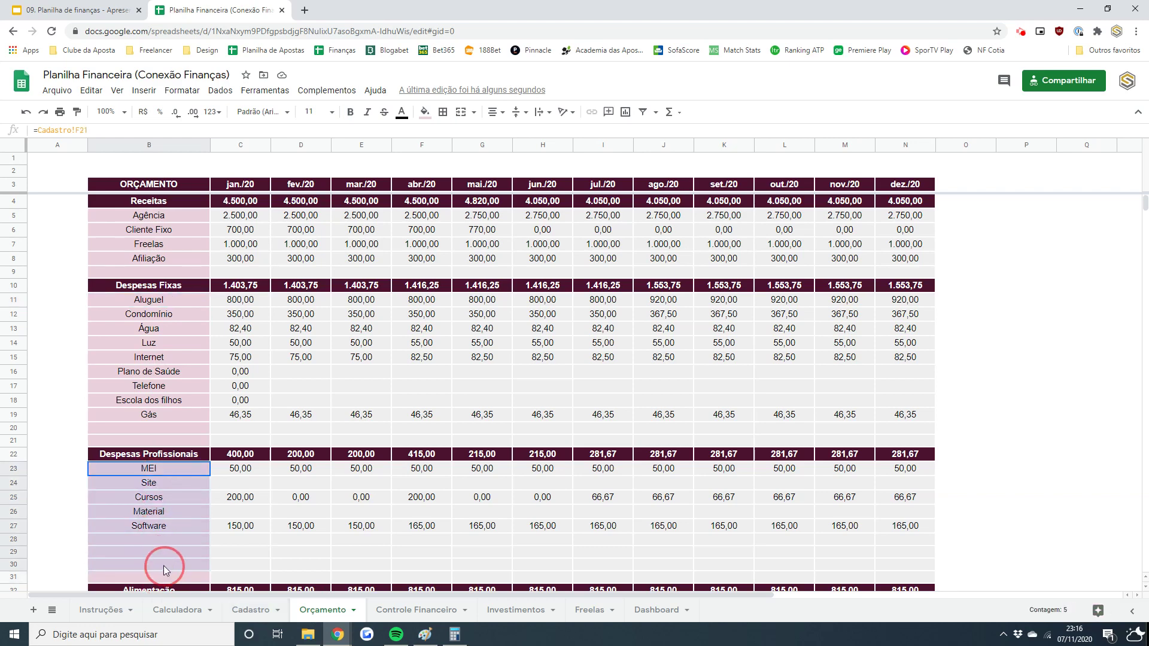
click(224, 514)
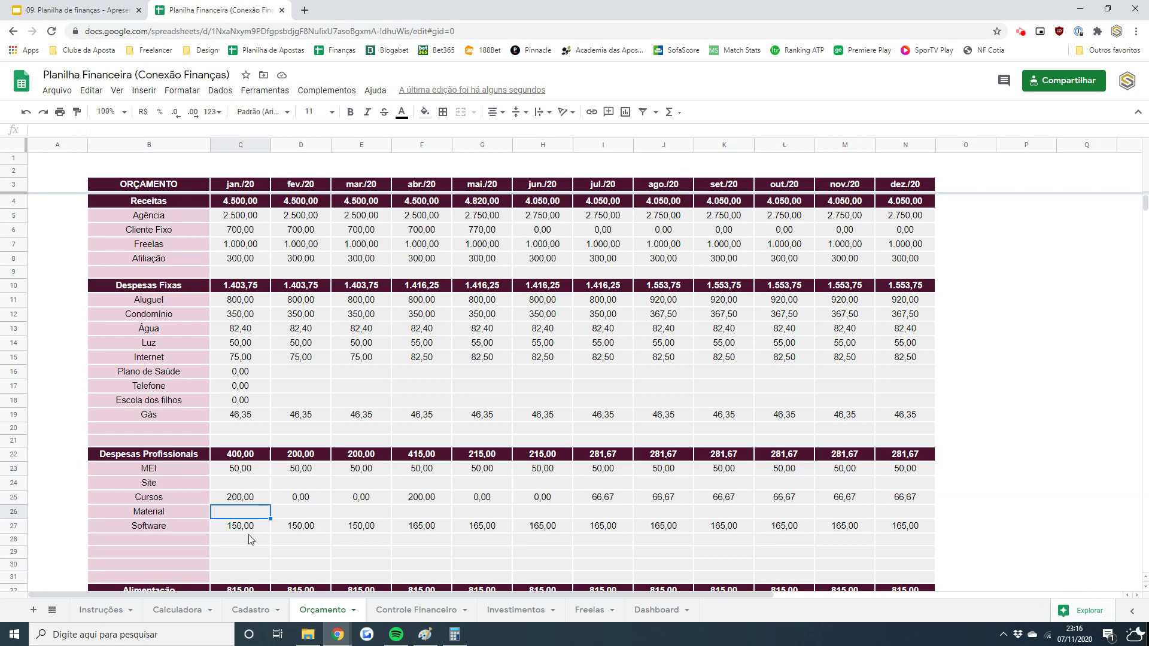
click(175, 468)
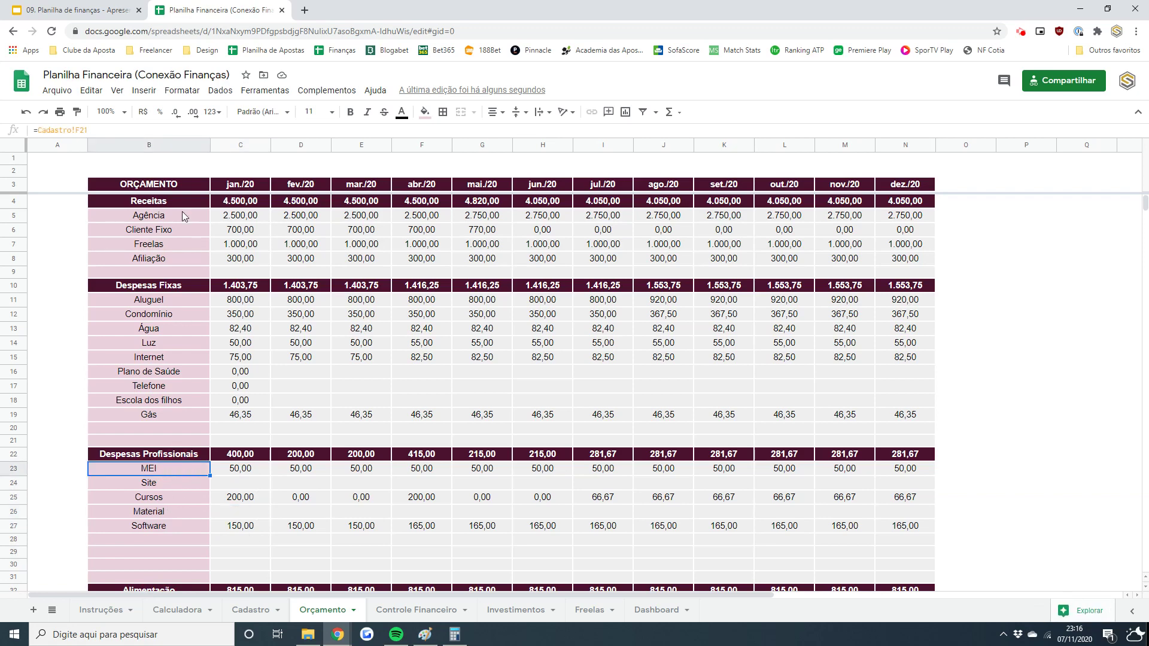
double_click(79, 131)
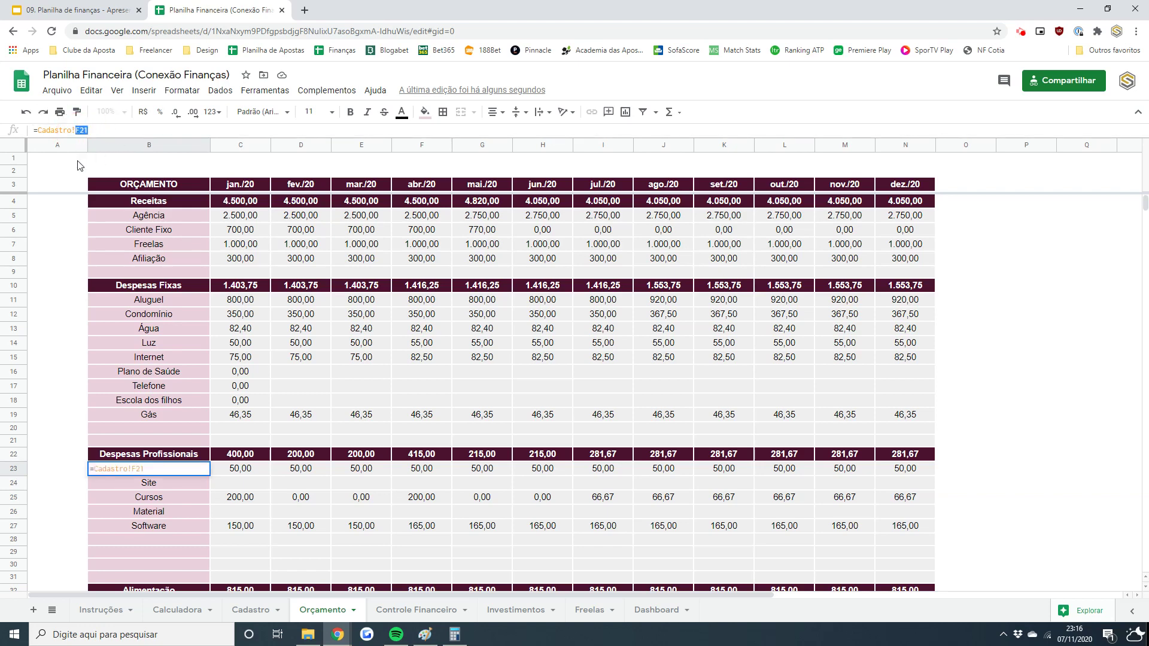
key(Escape)
- Add Caderno below Software in the Cadastro professional expenses list
click(244, 613)
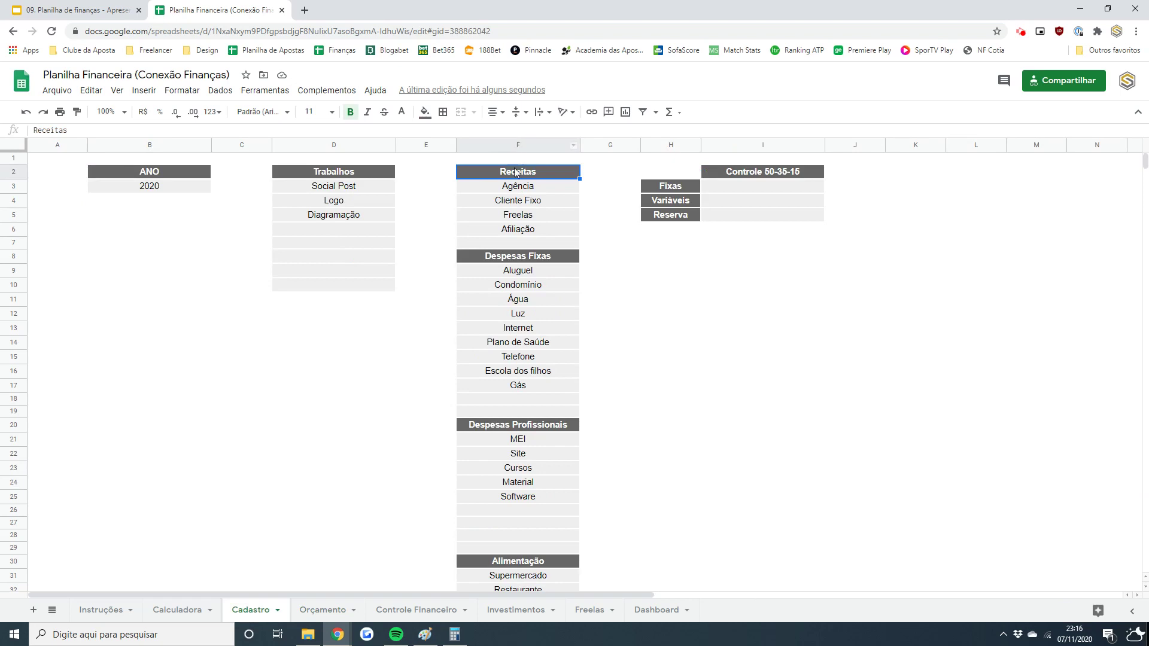
click(523, 441)
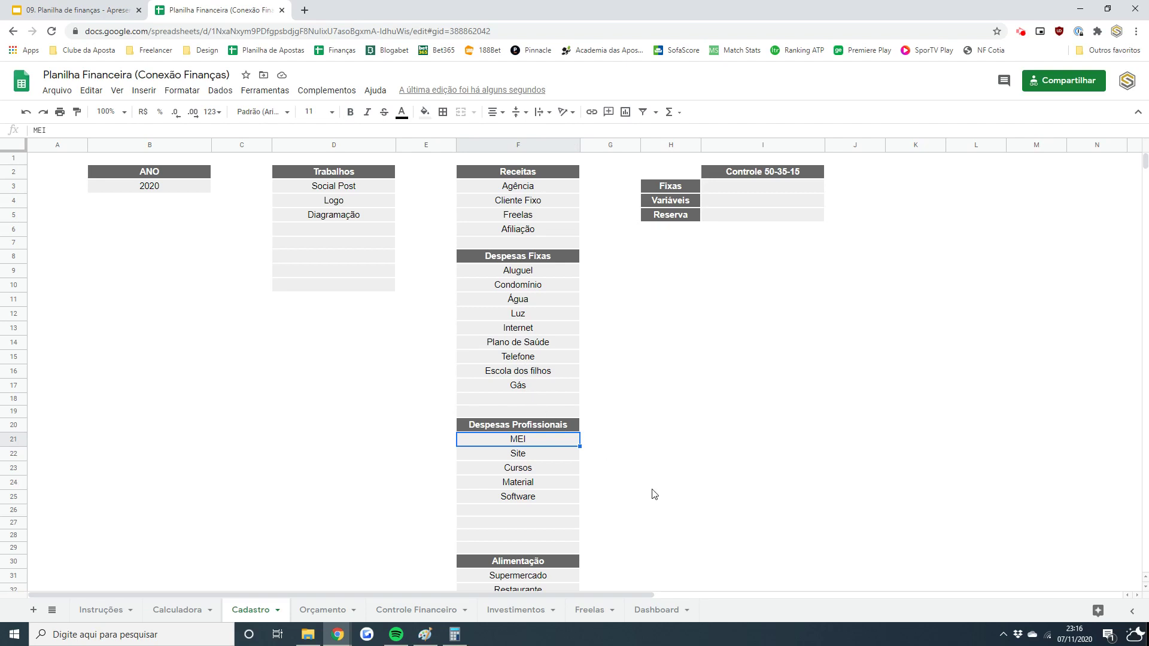
click(538, 513)
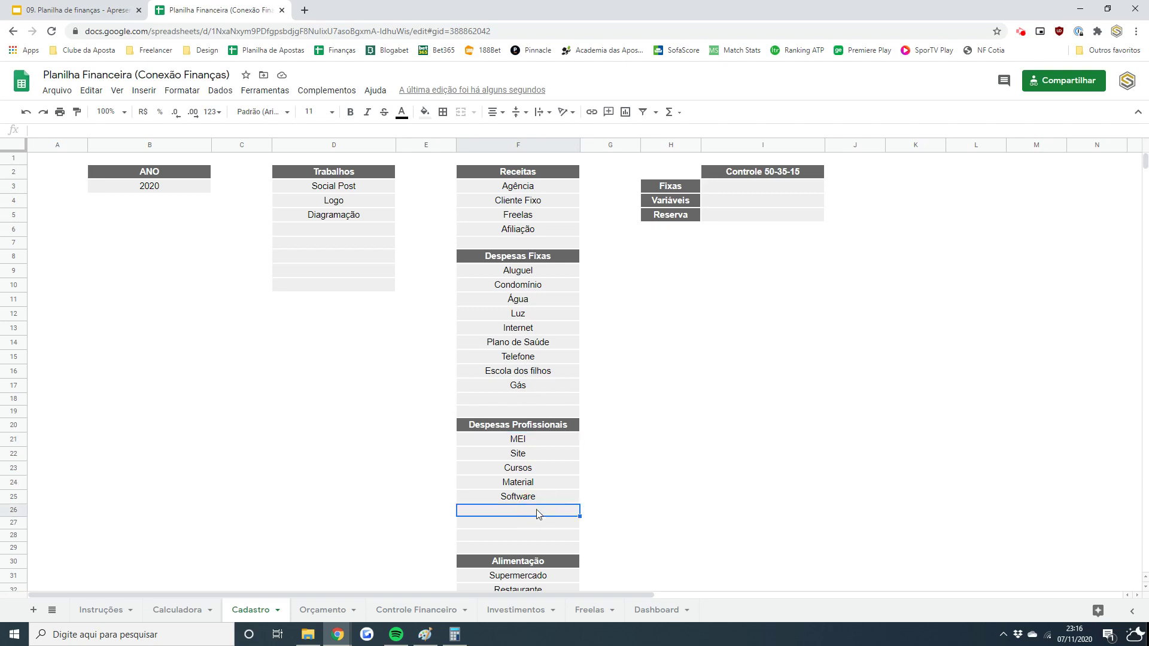
text(Caderno)
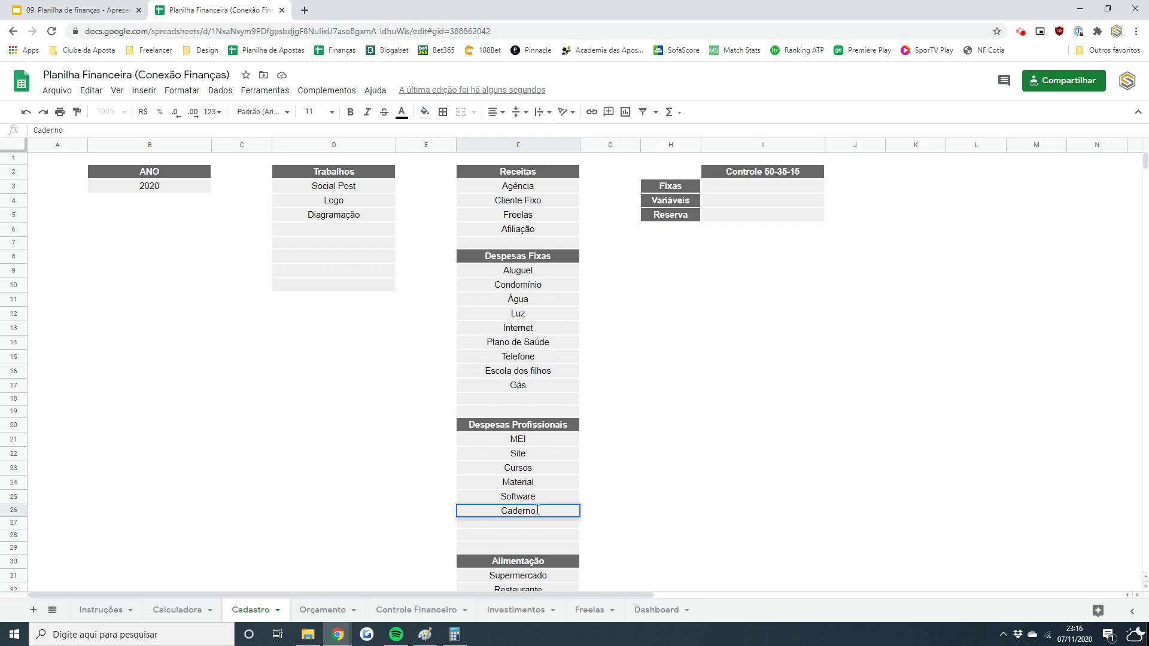
key(Return)
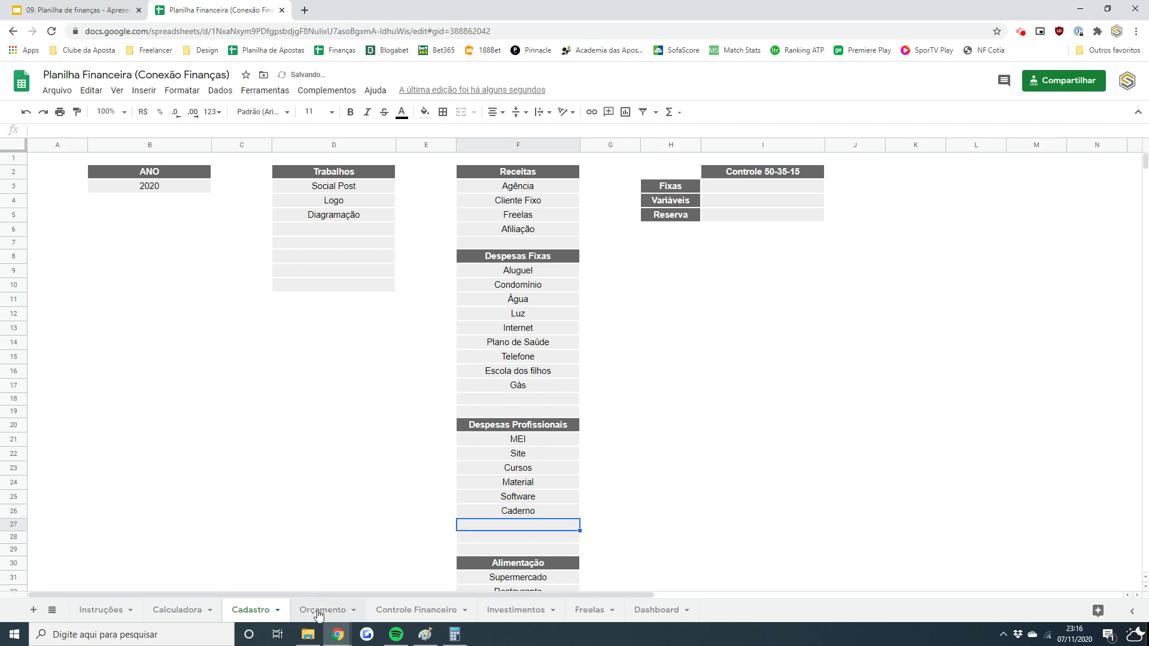
- Confirm Caderno appears in Orçamento and Controle Financeiro, undoing a test deletion of its label
click(318, 609)
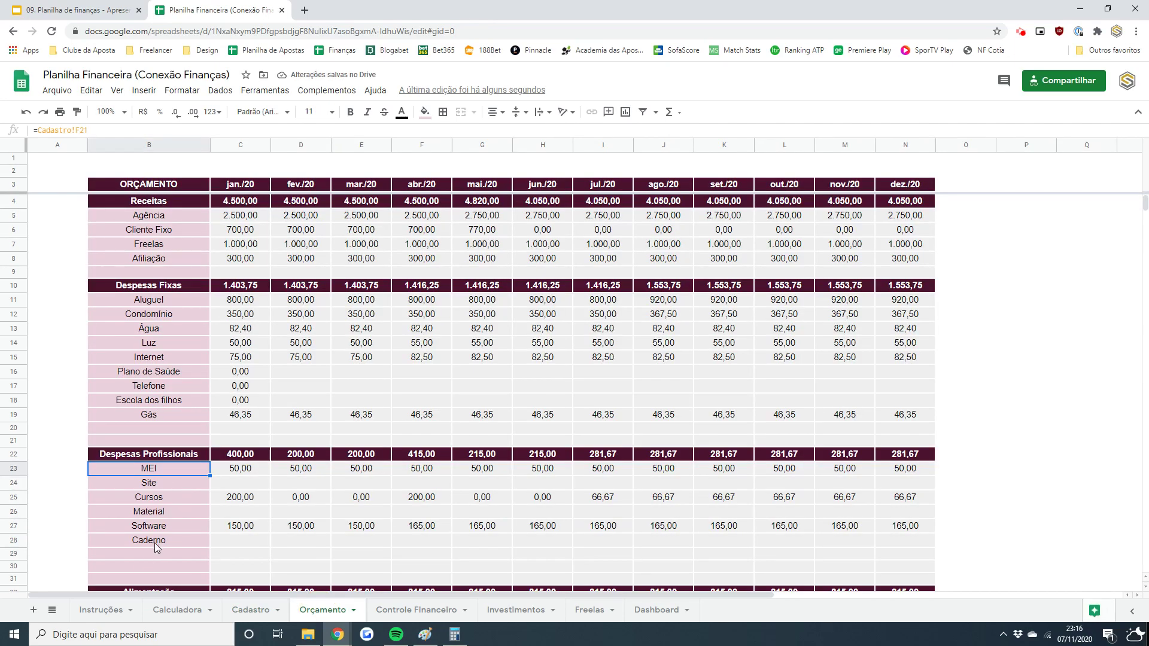
click(388, 609)
click(1140, 202)
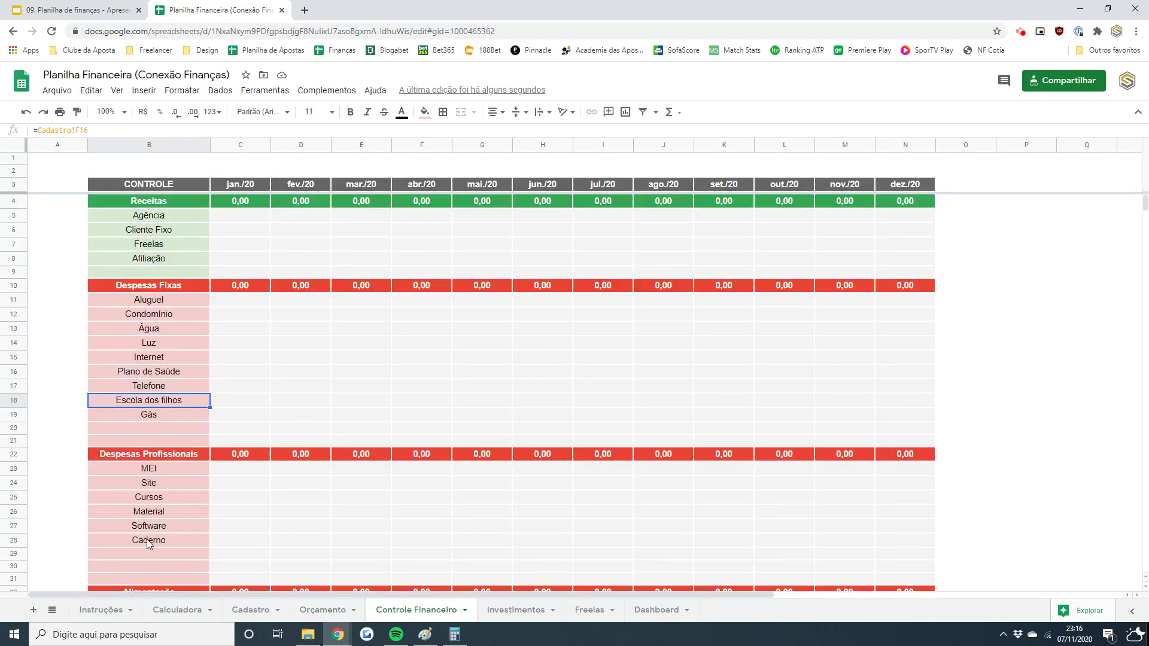
click(148, 540)
key(Delete)
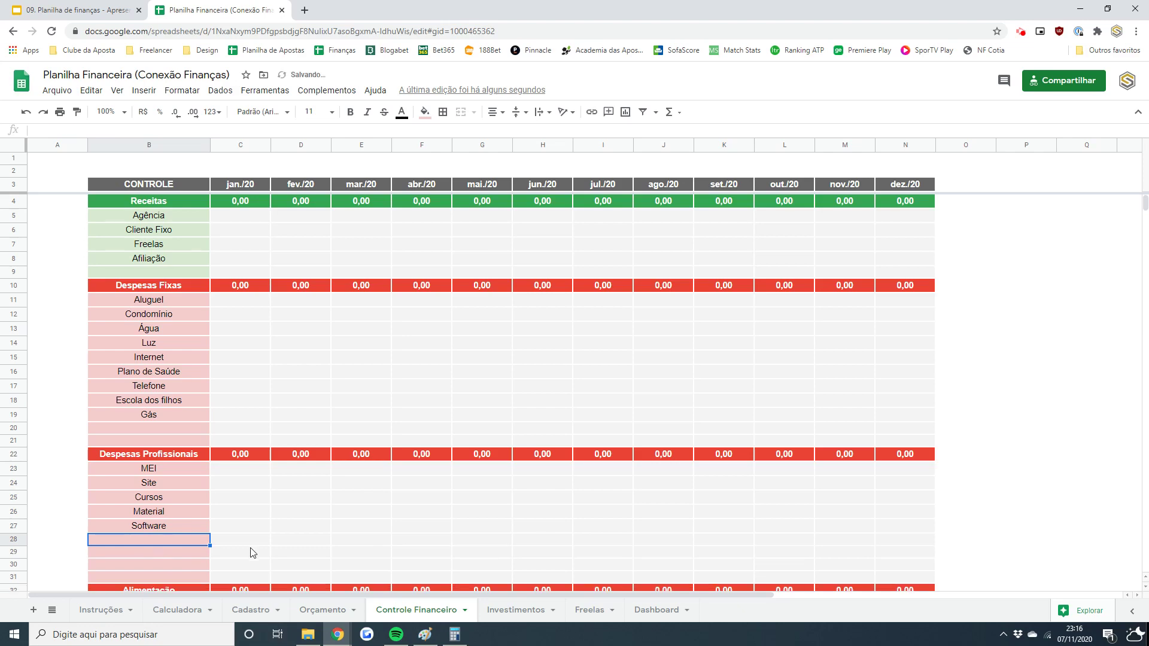
click(311, 610)
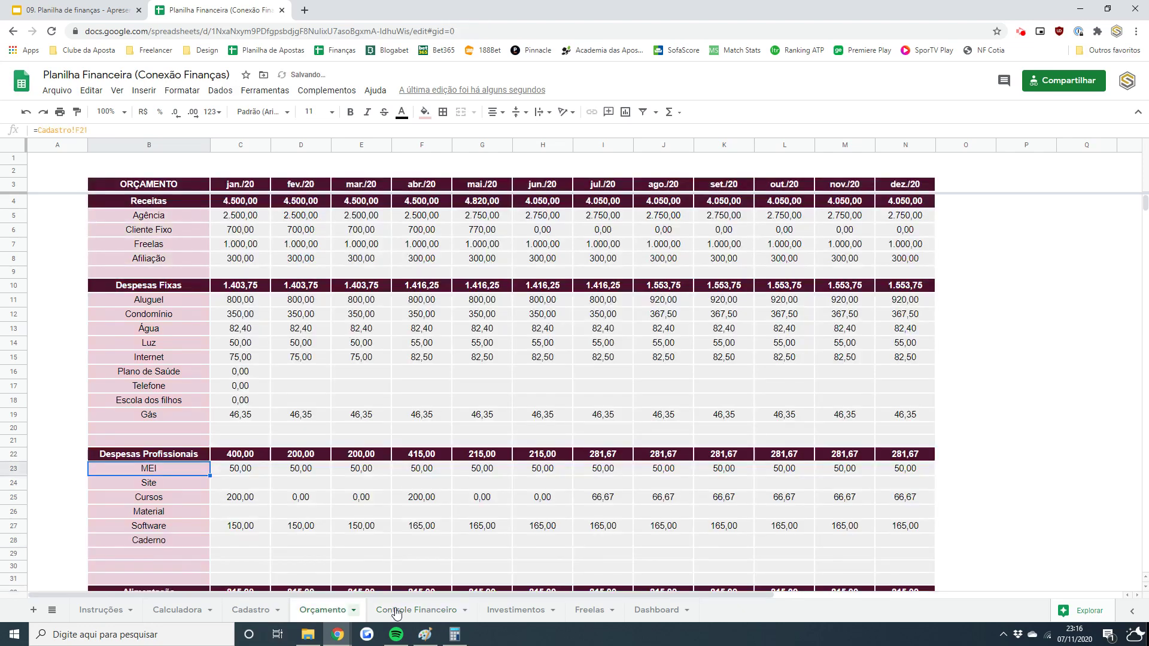
click(395, 610)
key(ctrl+z)
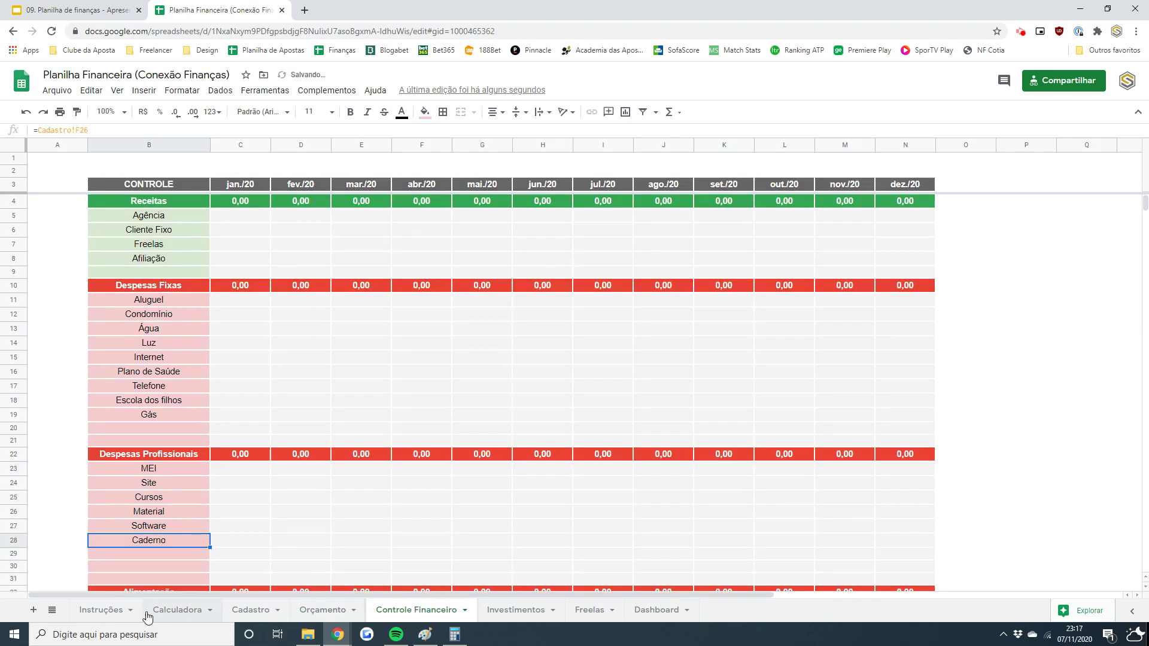
- Test-clear Aluguel from Cadastro's fixed expenses, then restore it with undo
click(251, 609)
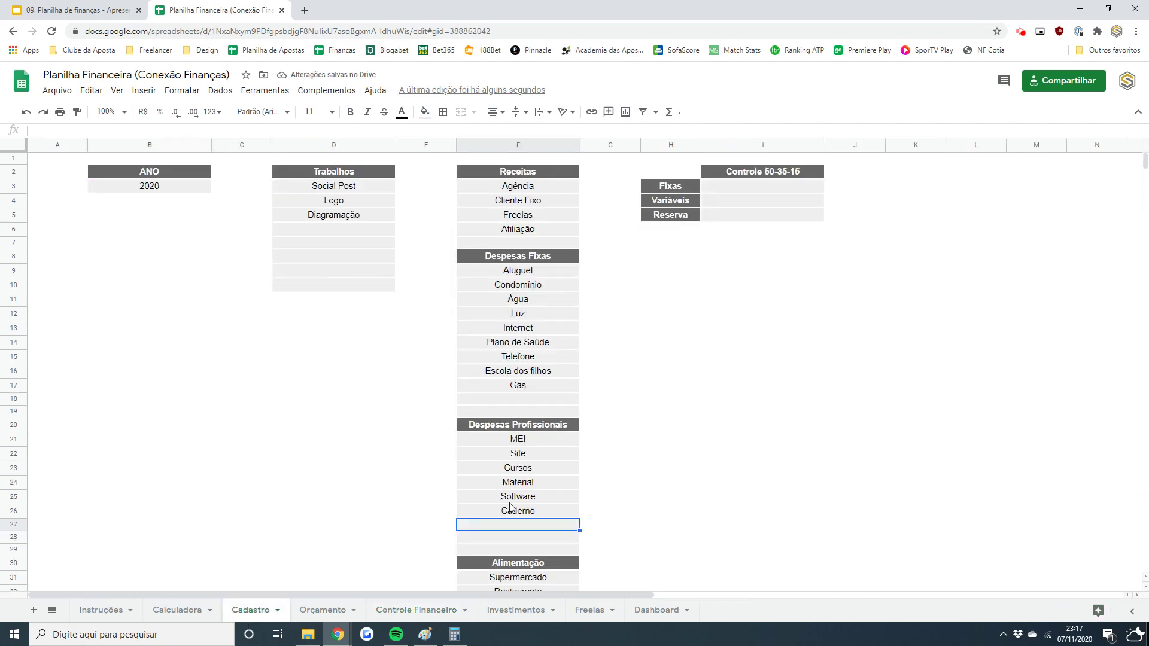
drag(551, 274, 559, 385)
click(529, 277)
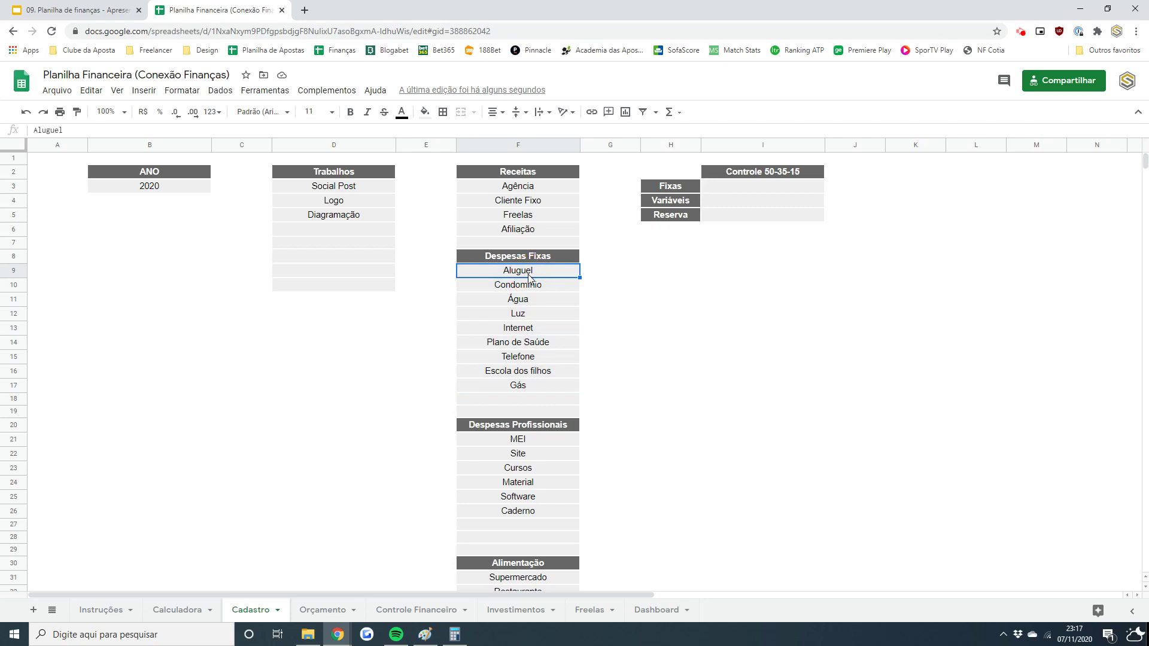
key(Delete)
key(Down)
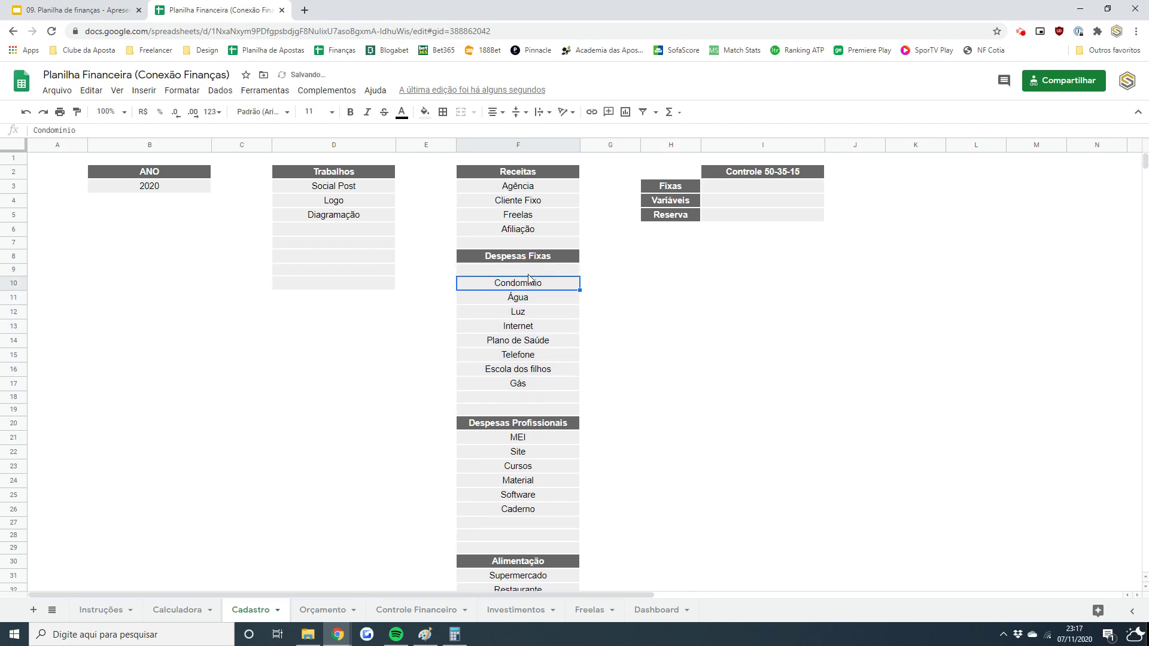
key(ctrl+z)
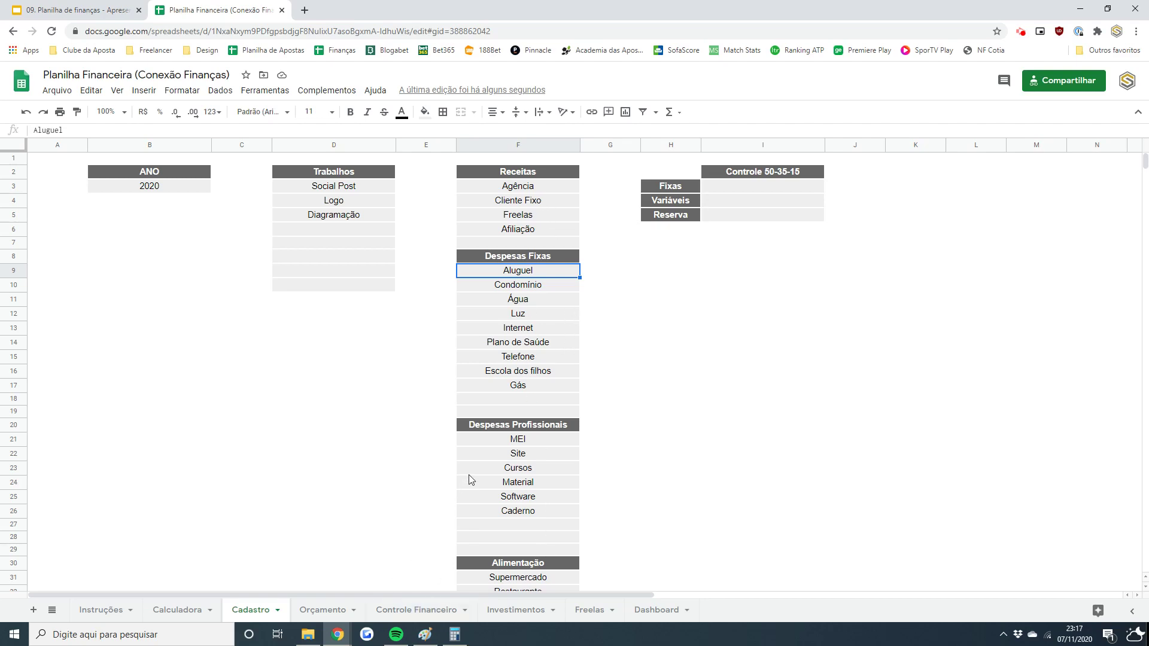
click(751, 173)
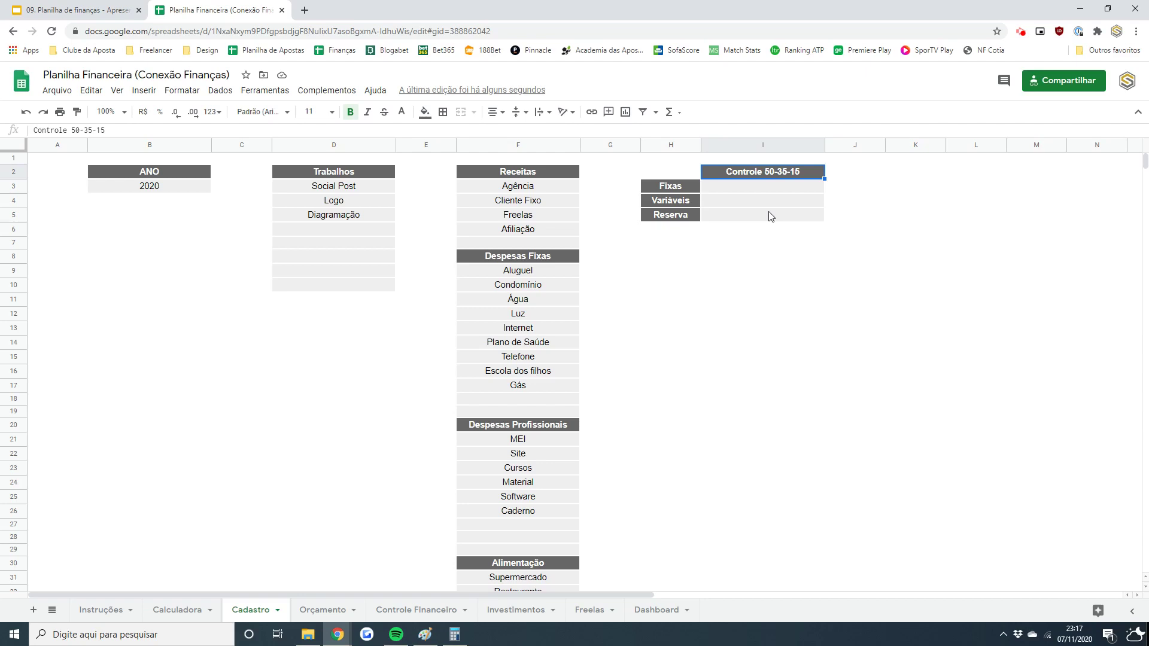
- Enter 50%, 35% and 15% for Fixas, Variáveis and Reserva
key(Down)
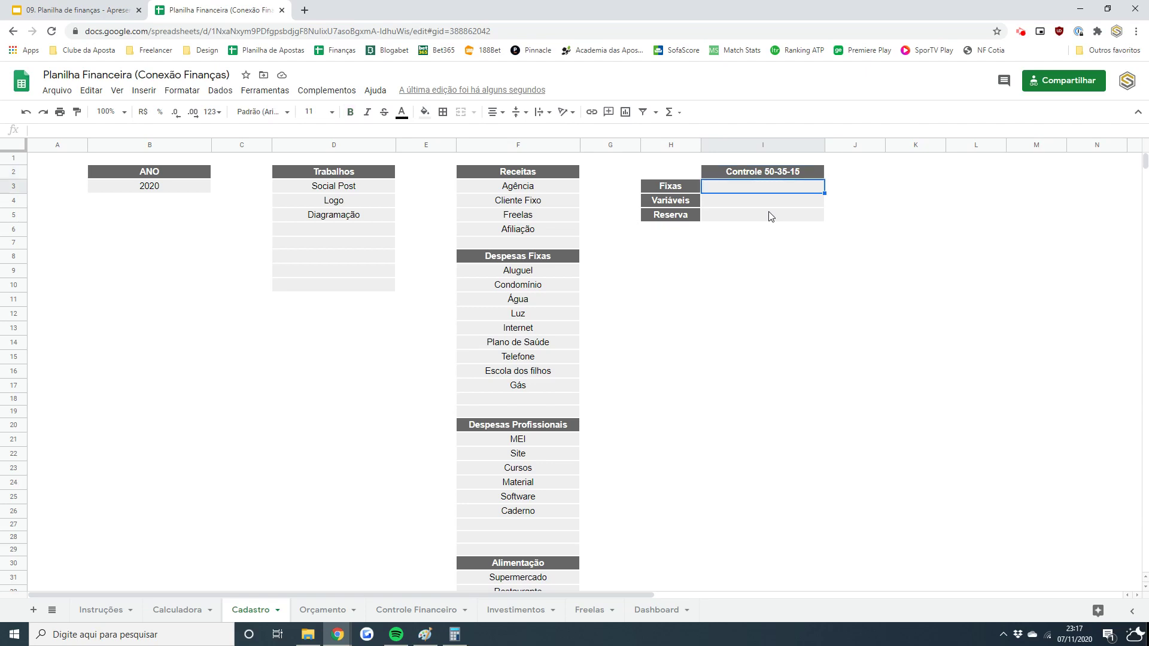
text(50%)
key(Return)
text(35%)
key(Return)
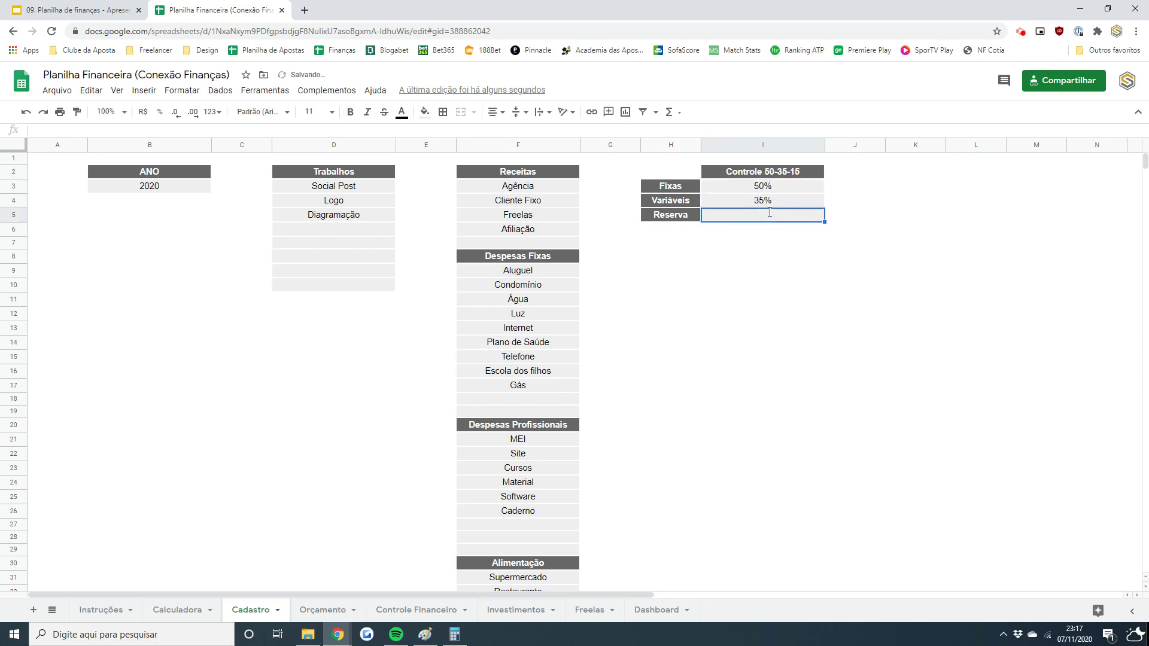
text(15%)
key(Return)
- Try a 60/30/10 split, check the total, then undo back to 50/35/15
key(Up)
key(Up)
key(Up)
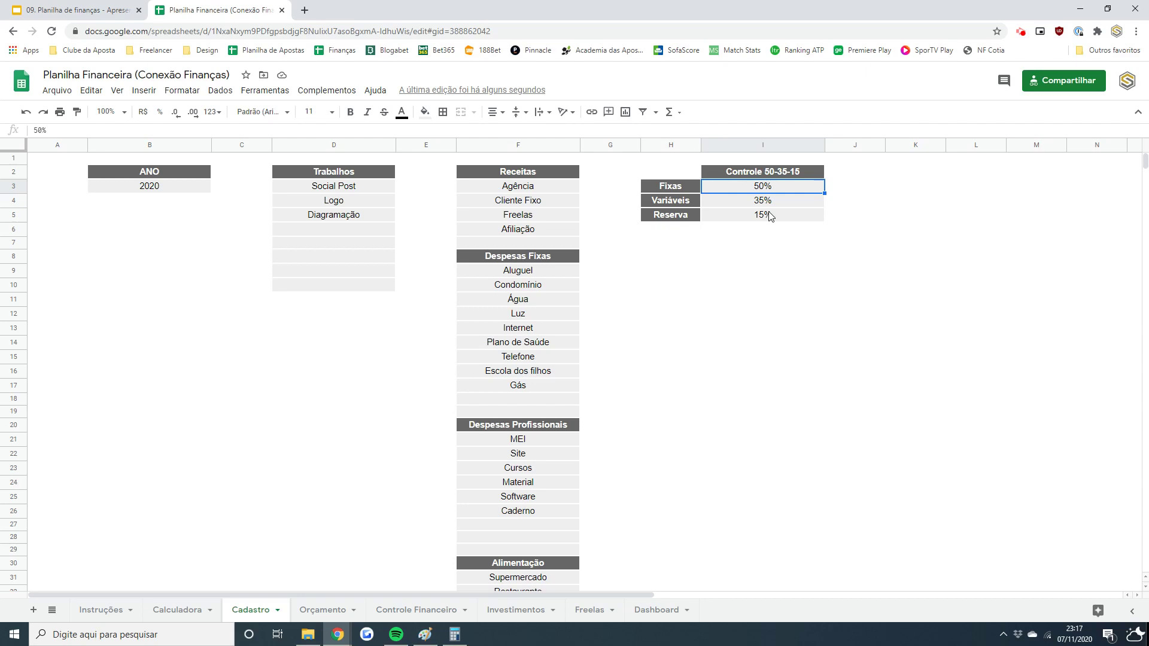
text(60)
key(Return)
text(30)
key(Return)
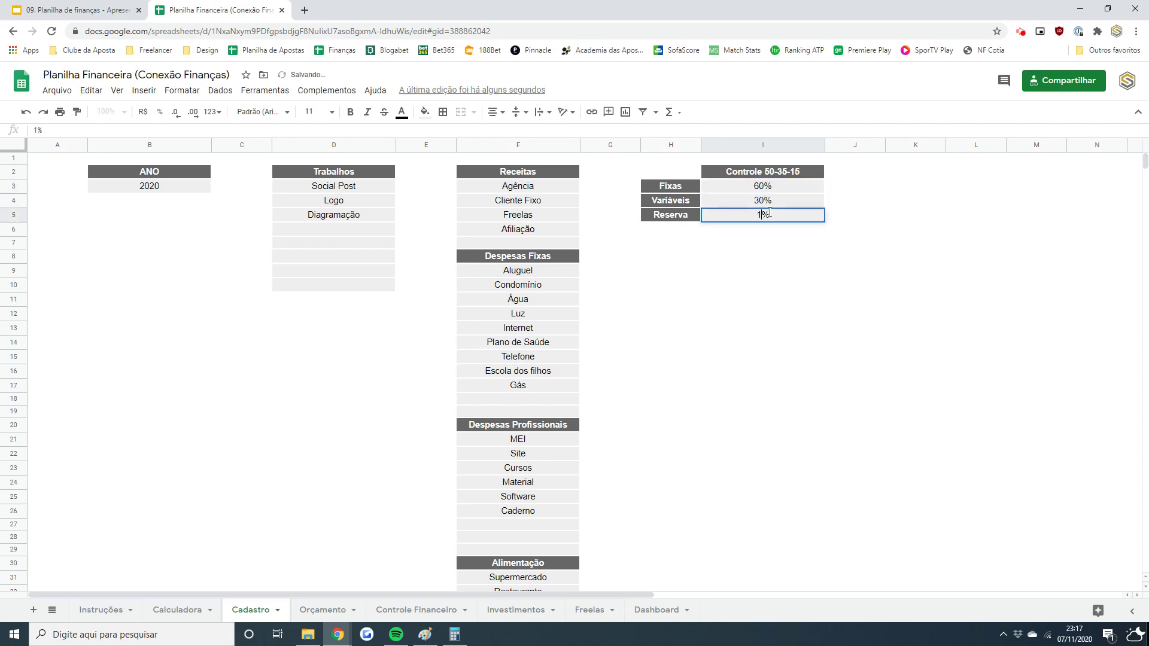
text(10)
key(Return)
key(Up)
key(Up)
key(Up)
key(shift+Down)
key(shift+Down)
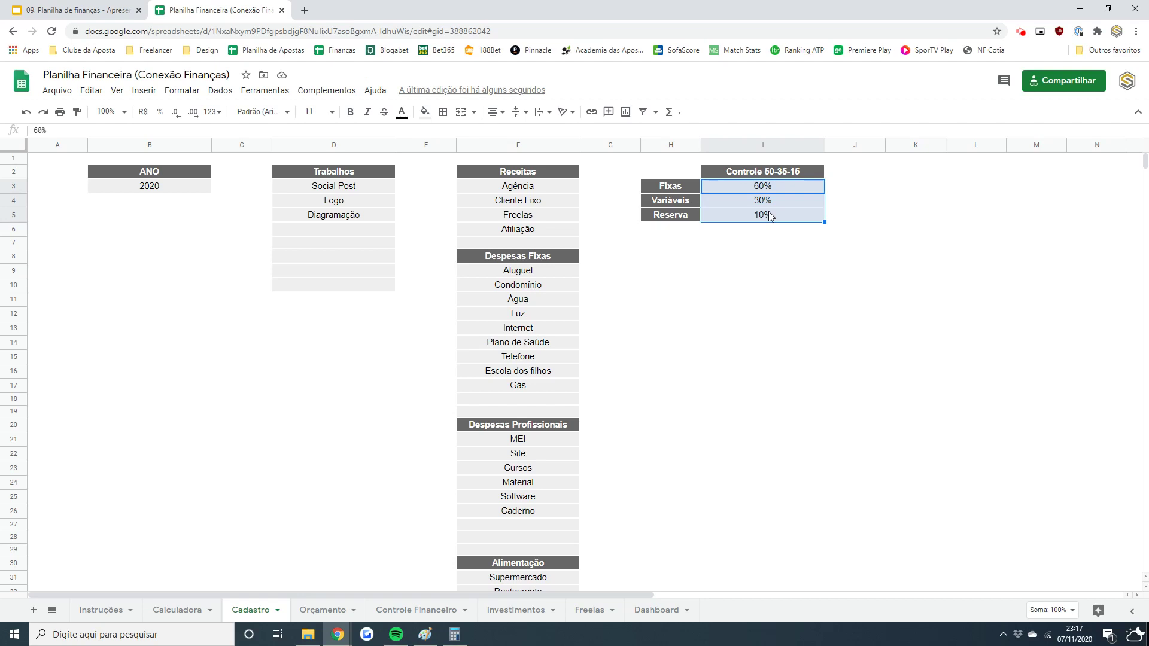
key(ctrl+z)
key(ctrl+z)
key(ctrl+z)
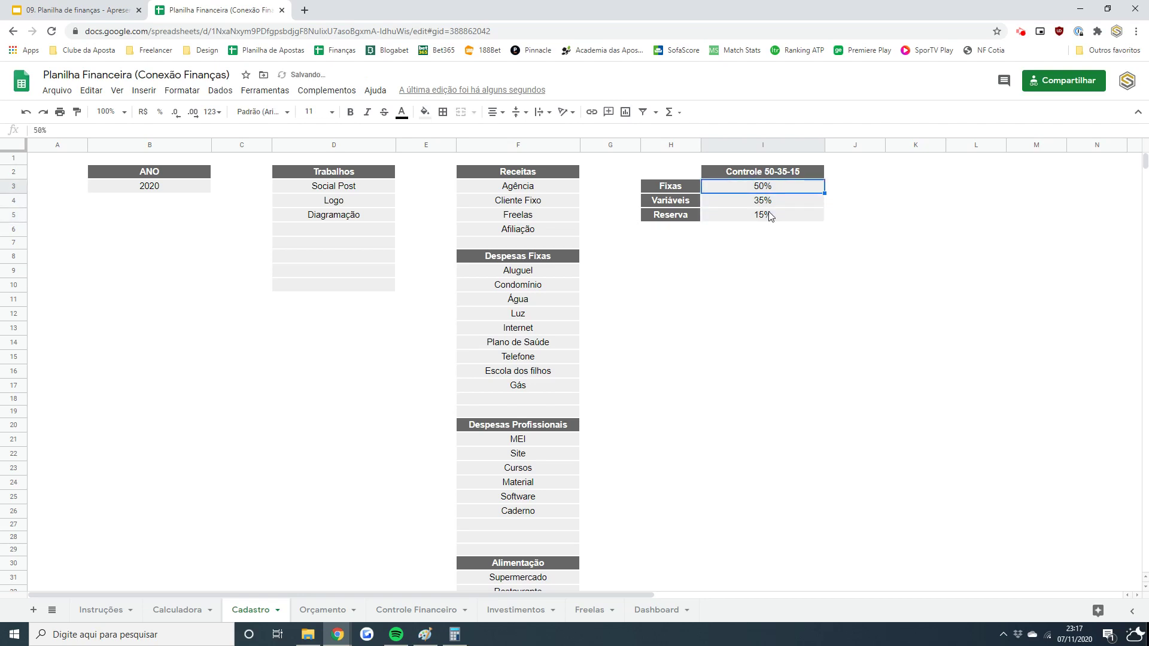
key(ctrl+z)
key(ctrl+z)
key(ctrl+z)
key(ctrl+z)
key(ctrl+z)
key(ctrl+z)
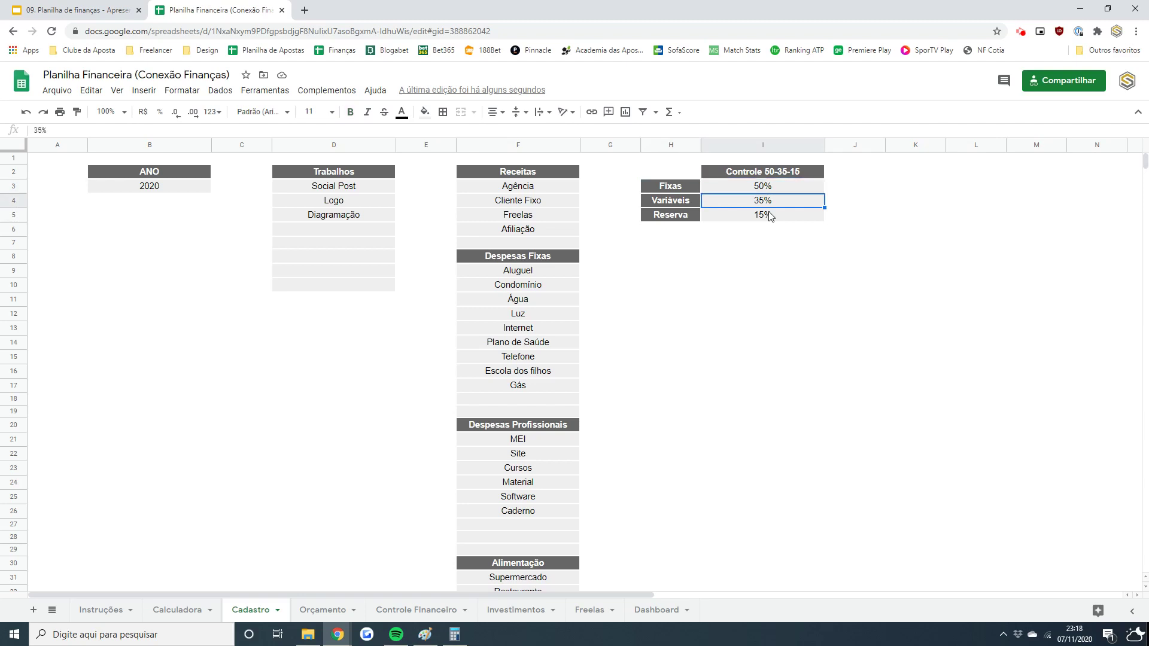
click(771, 216)
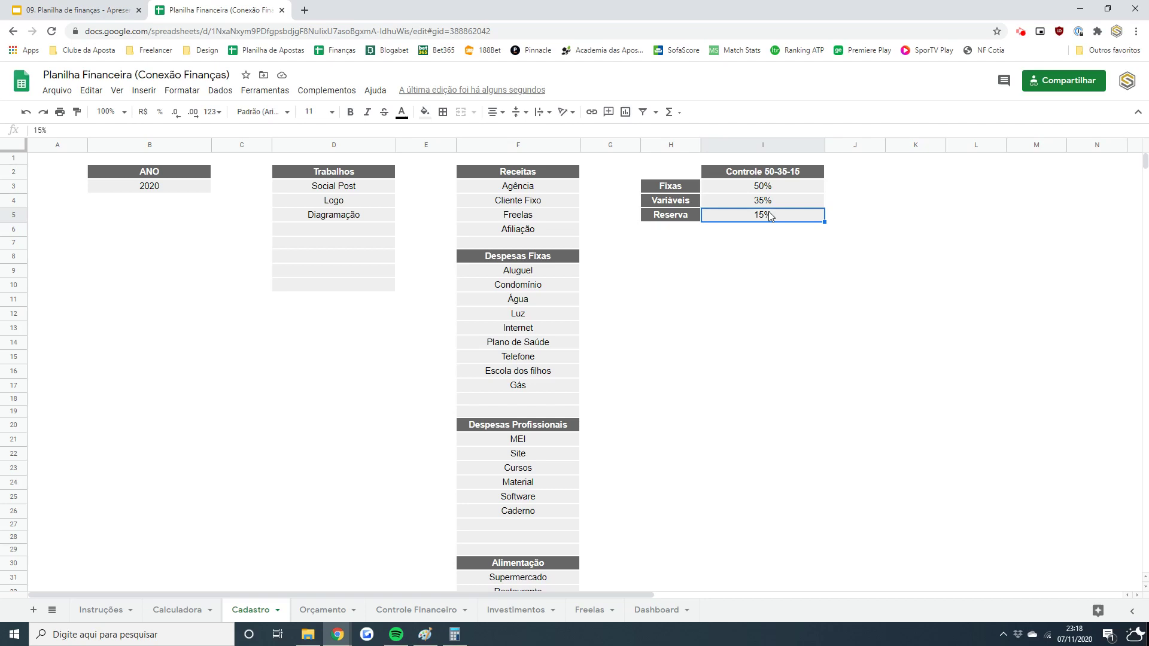
drag(529, 185, 544, 240)
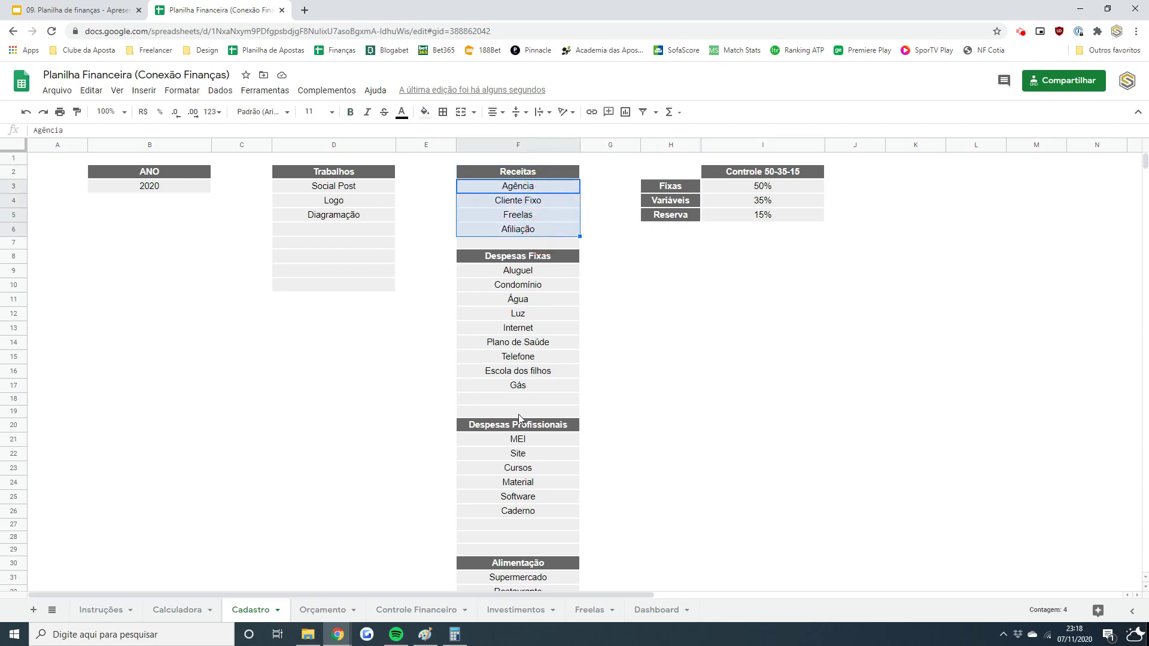
- Test-clear Carro and Gasolina from the Transporte list, restore them, and return to Orçamento
drag(1144, 160, 1144, 173)
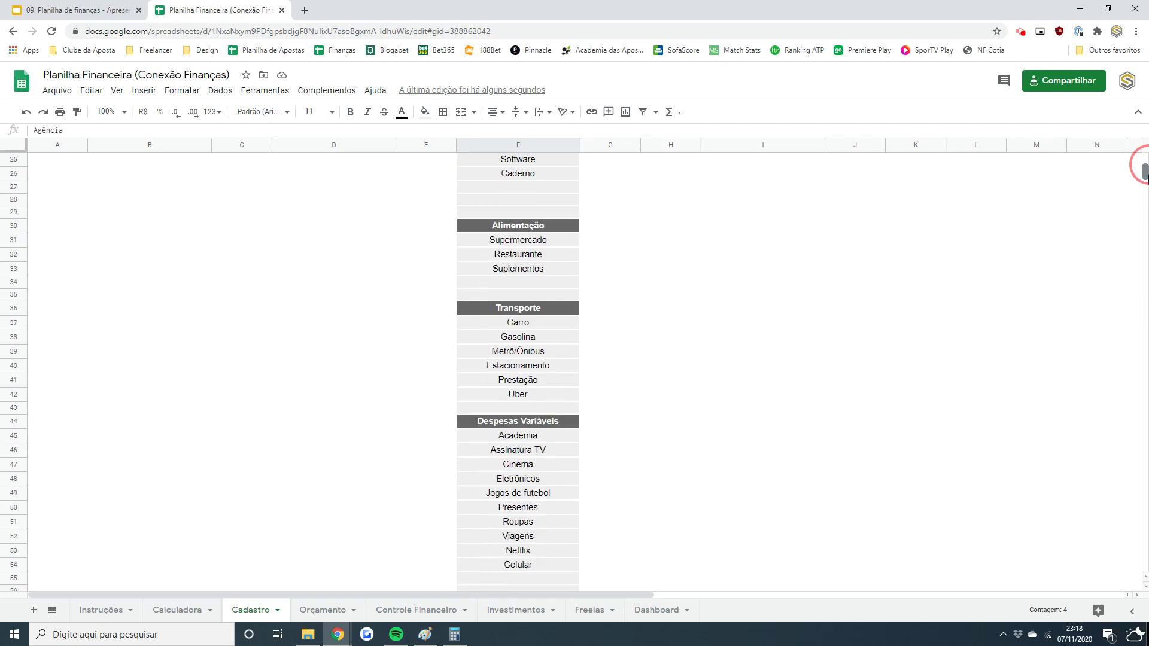
click(563, 326)
key(Delete)
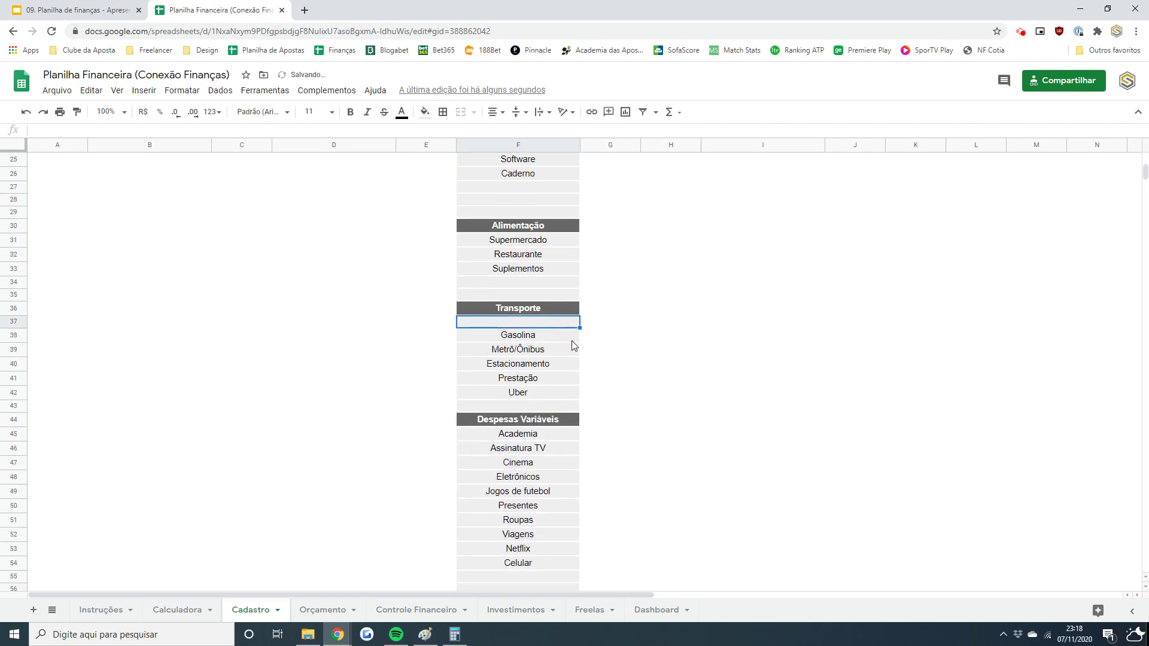
click(573, 340)
key(Delete)
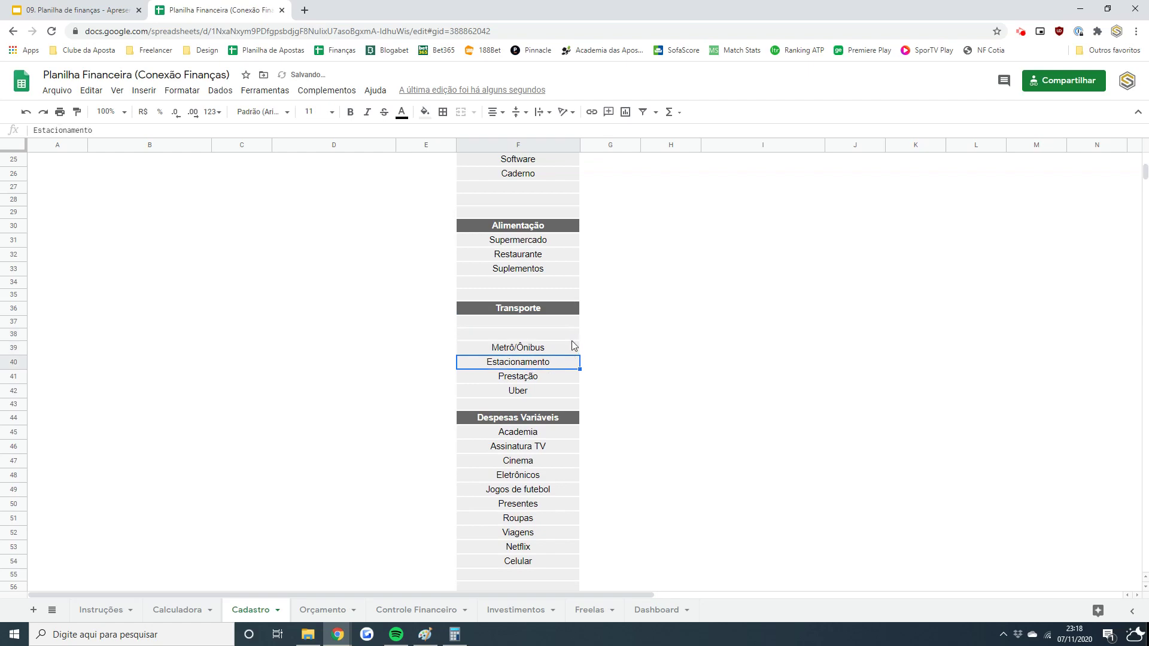
key(ctrl+z)
key(ctrl+z)
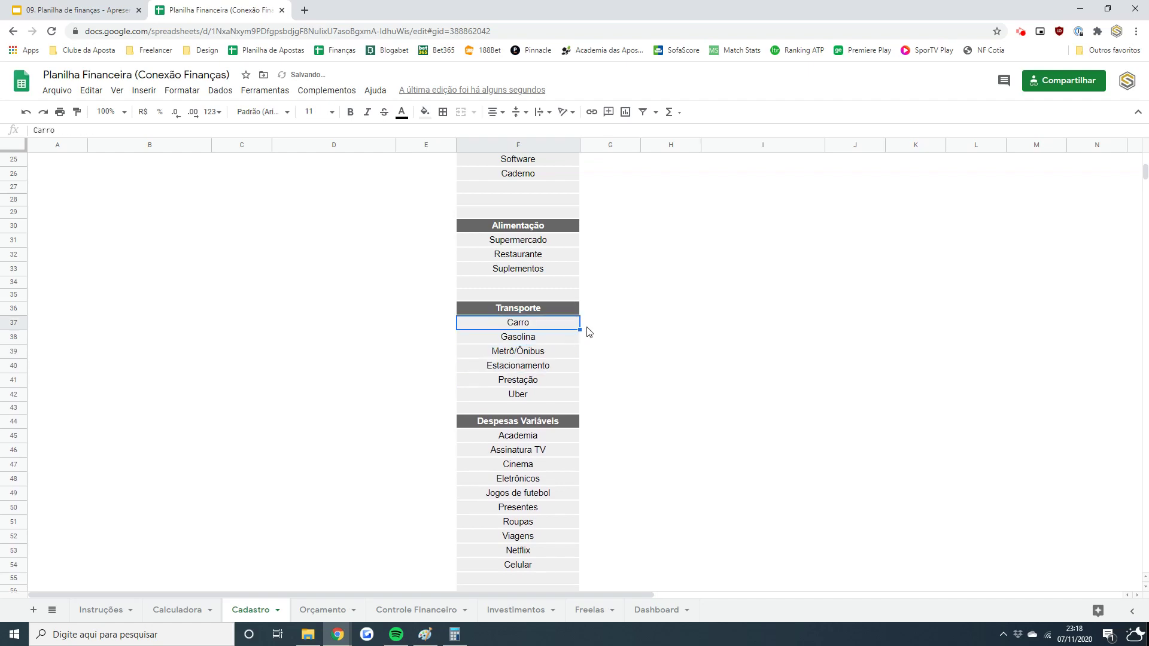
click(317, 609)
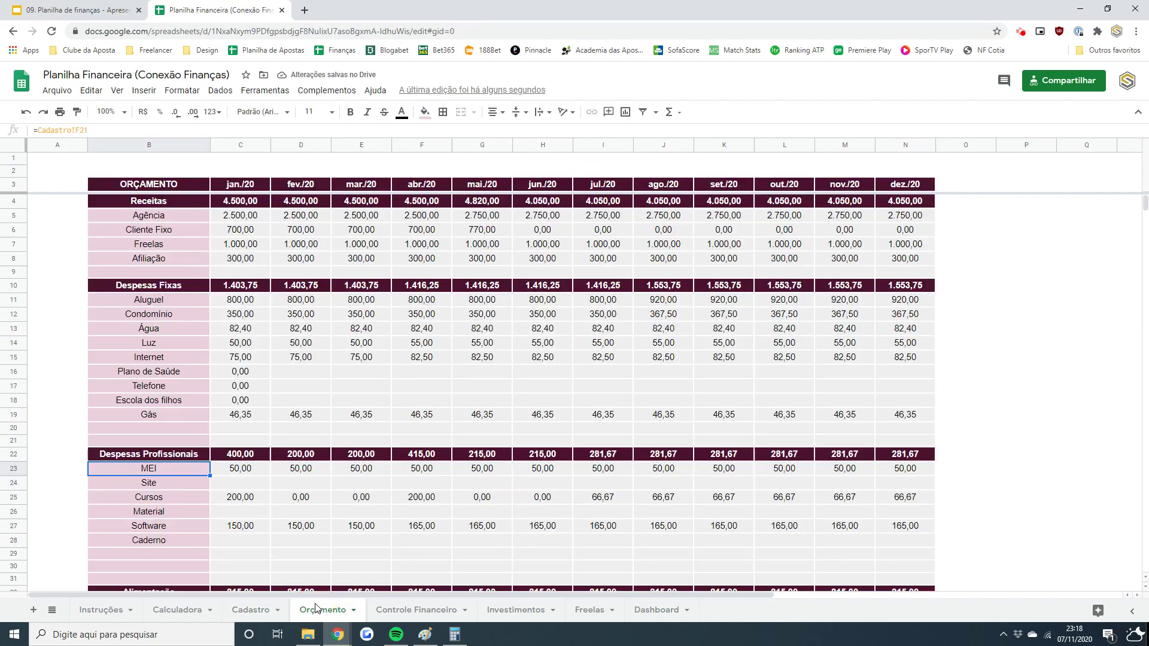
click(189, 207)
key(Down)
key(Right)
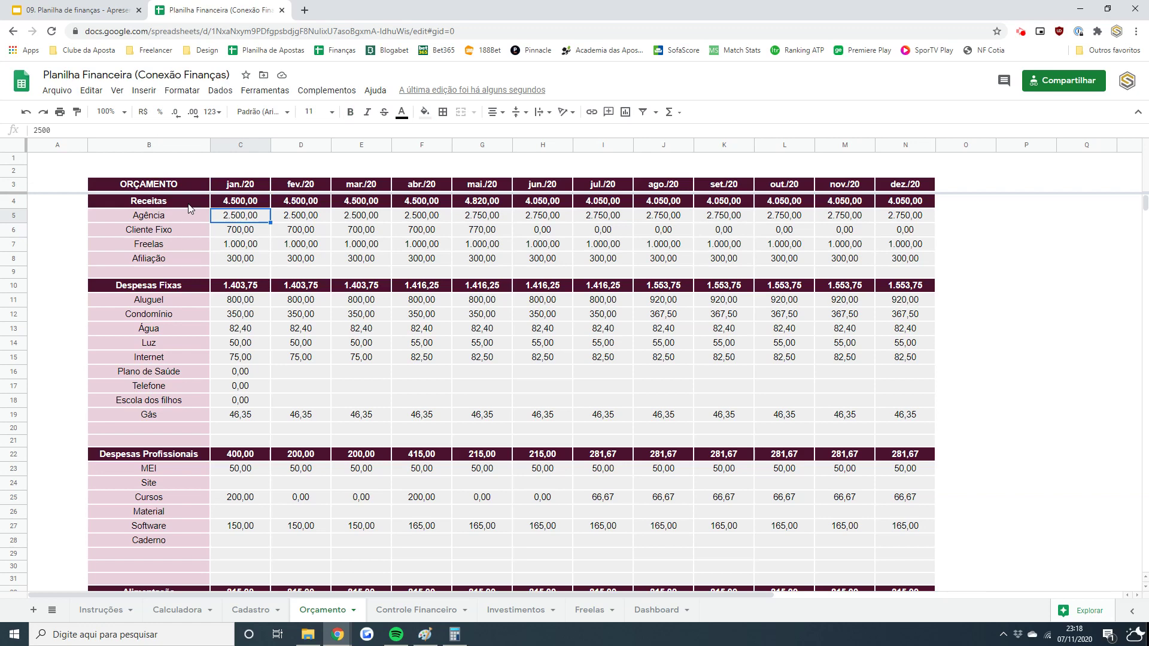
key(Left)
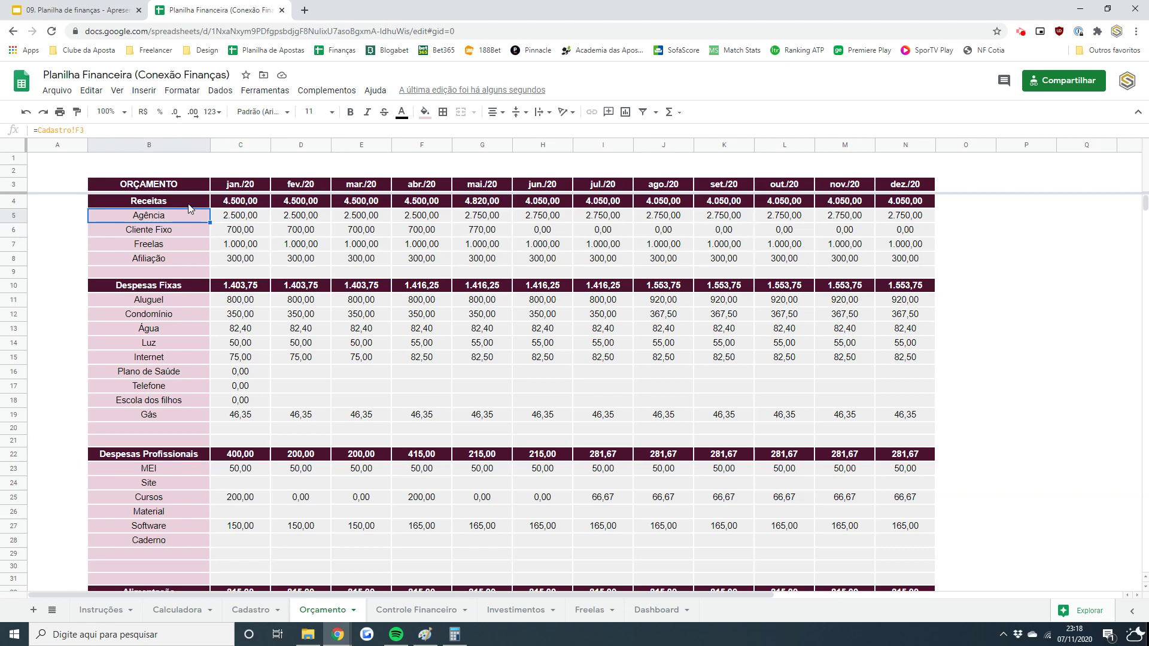
key(Right)
key(Up)
key(Up)
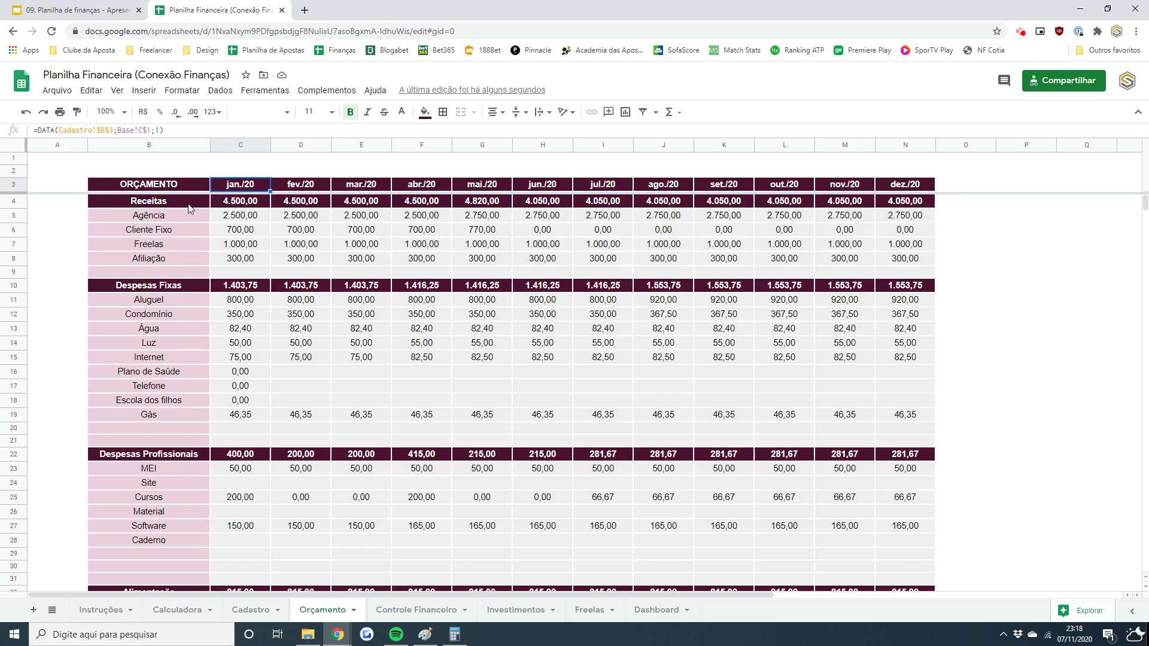
key(Down)
key(Down)
key(Down)
key(Up)
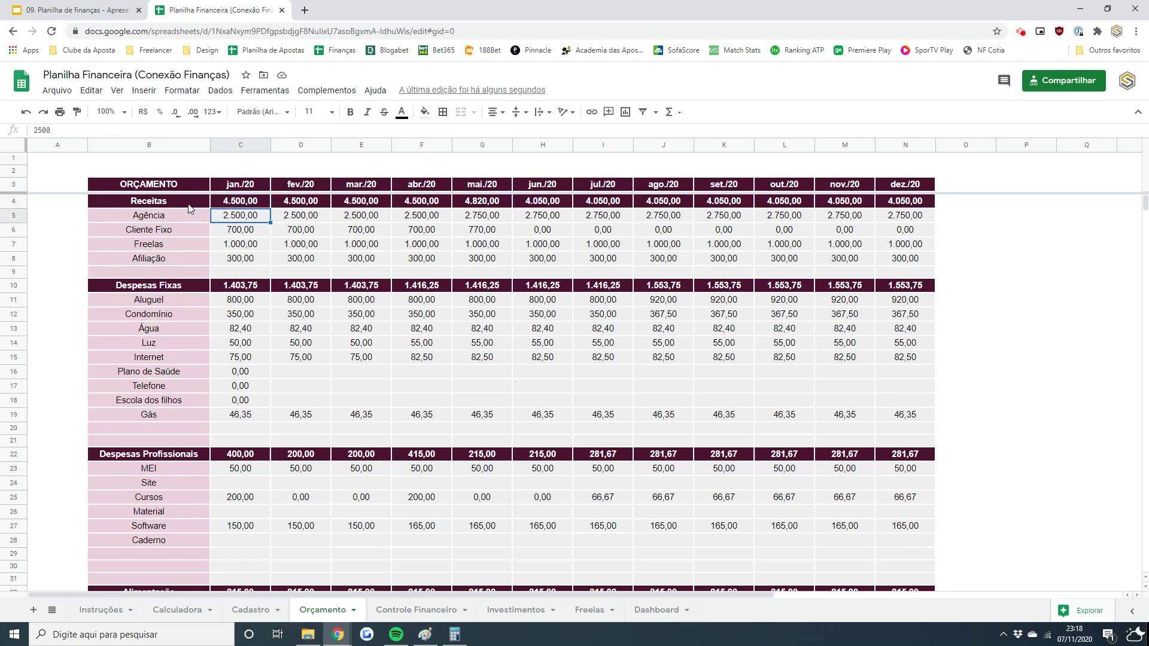
key(Down)
key(Down)
key(Down)
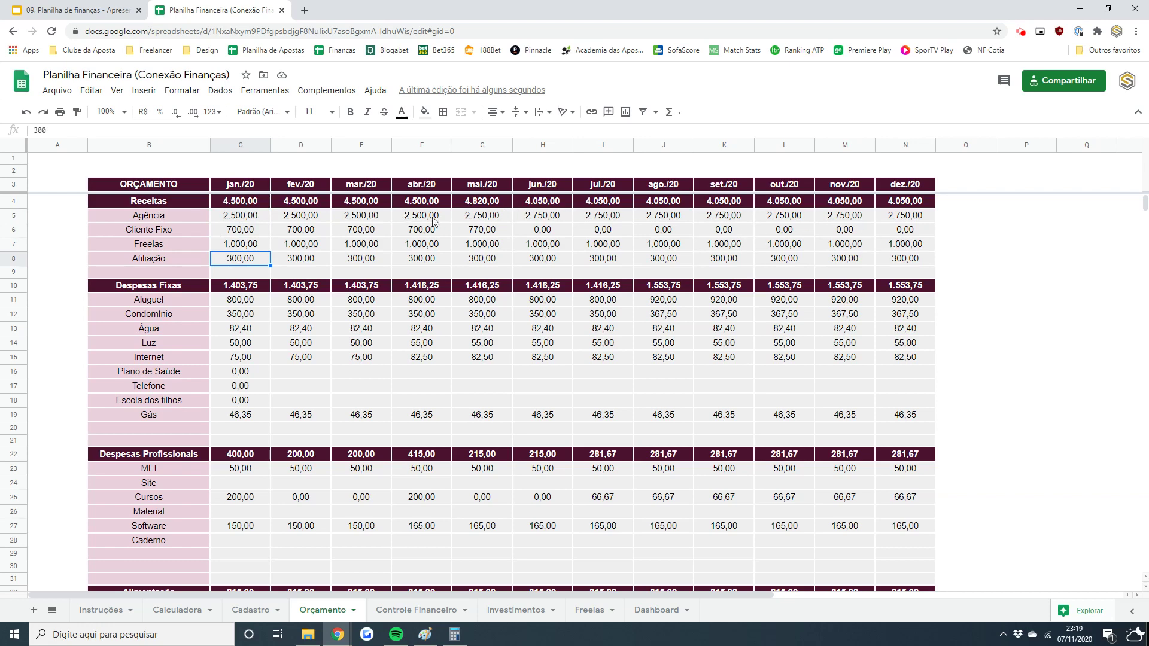
click(487, 221)
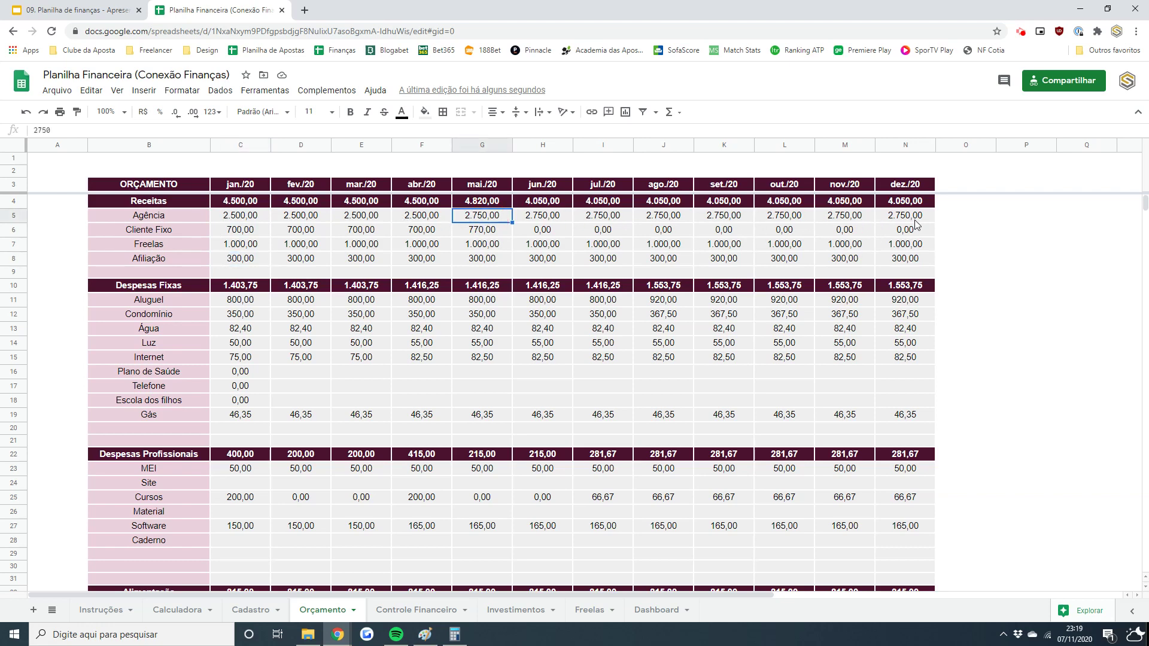
click(917, 220)
click(471, 234)
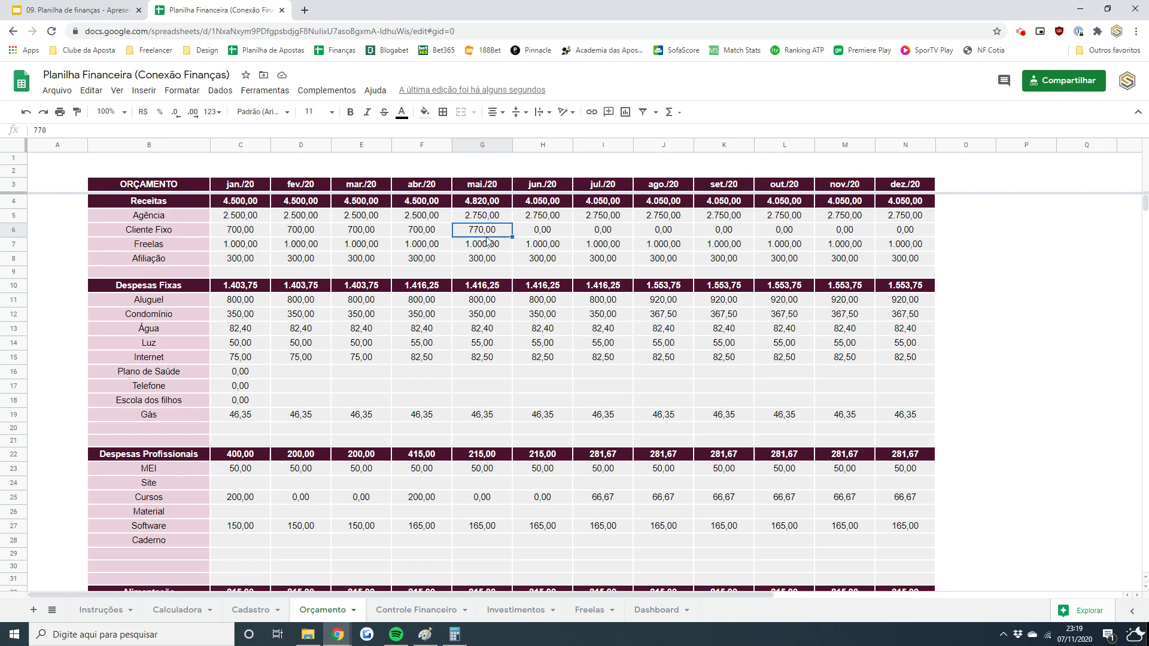
click(536, 231)
click(892, 236)
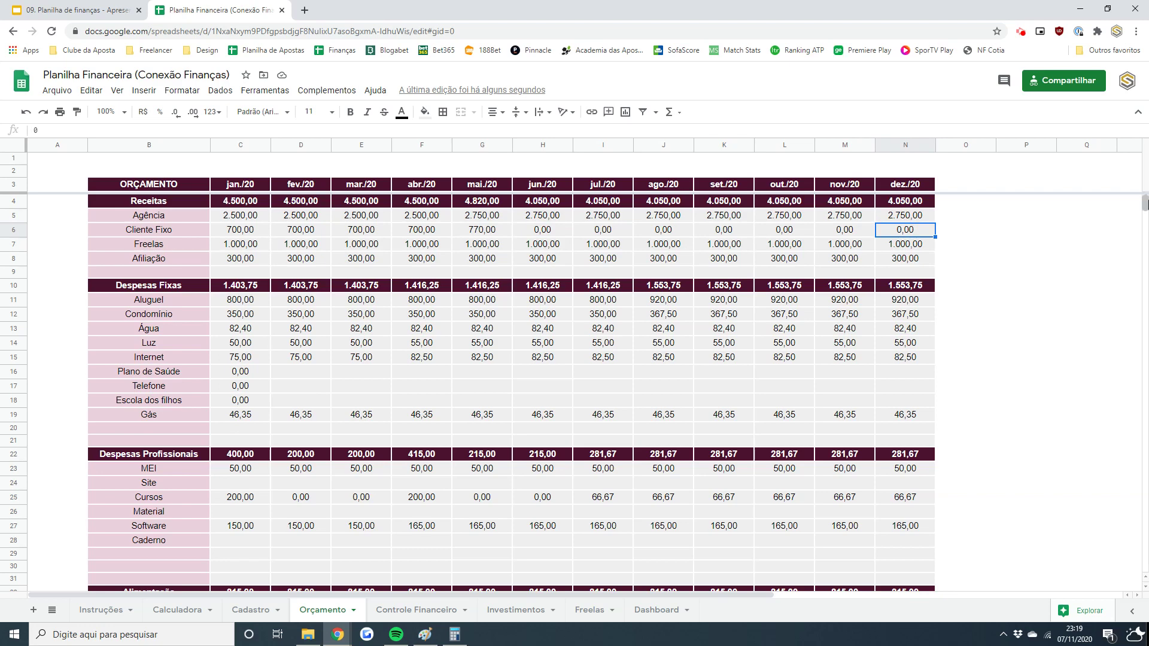
click(1143, 202)
drag(1143, 203, 1143, 205)
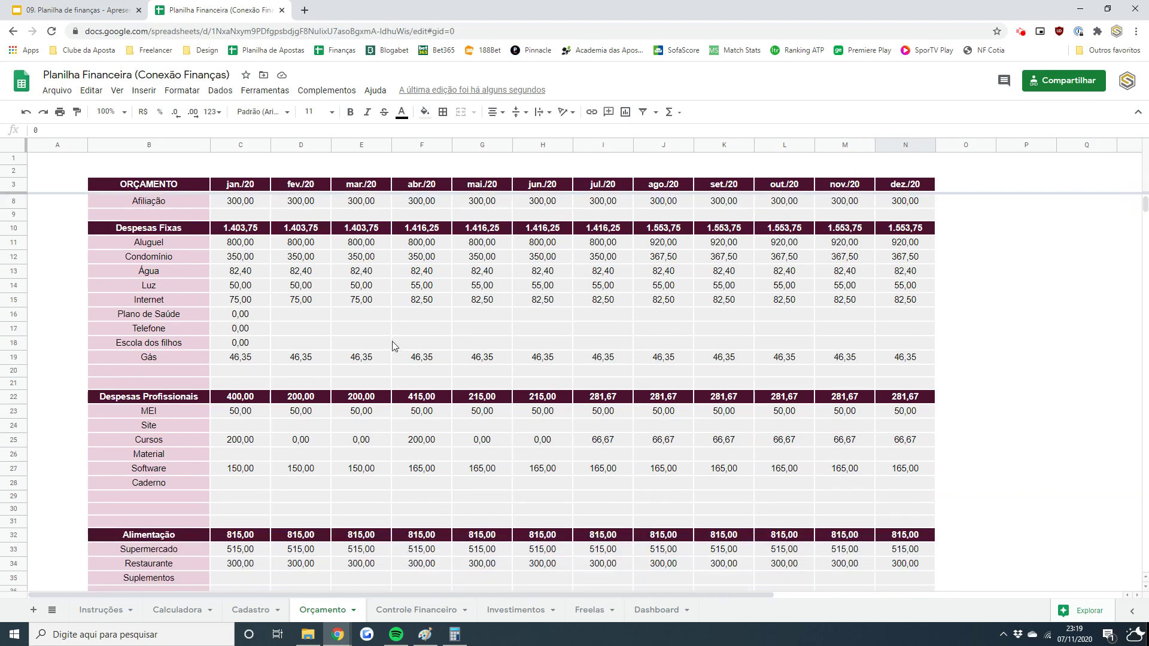
click(353, 332)
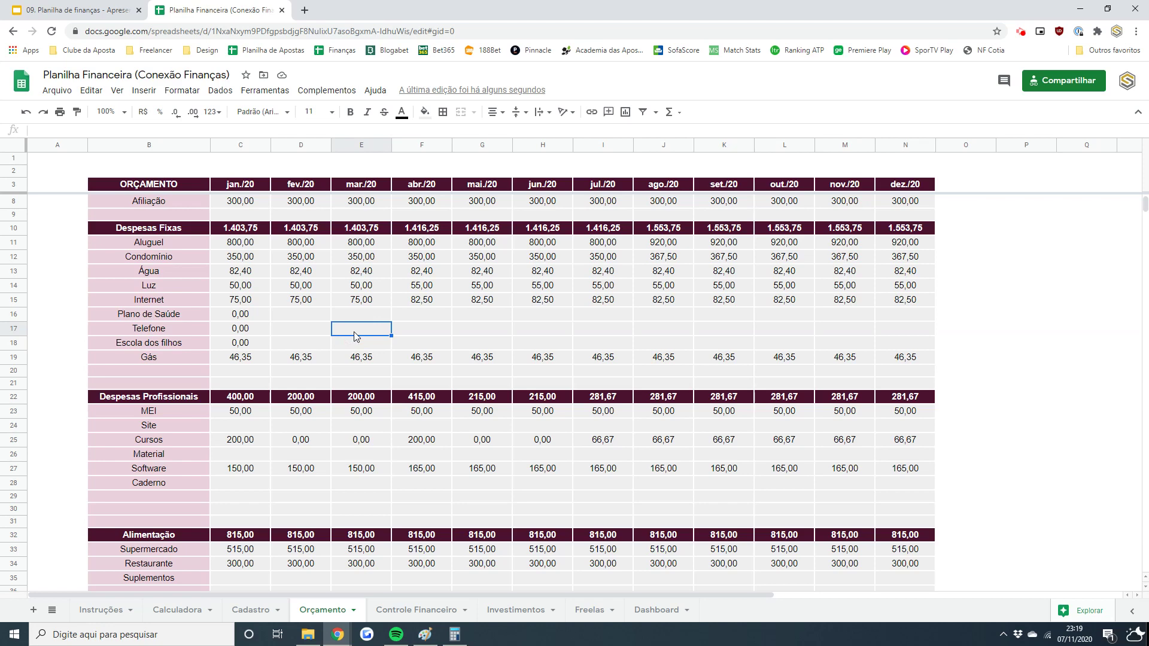
drag(179, 243, 174, 357)
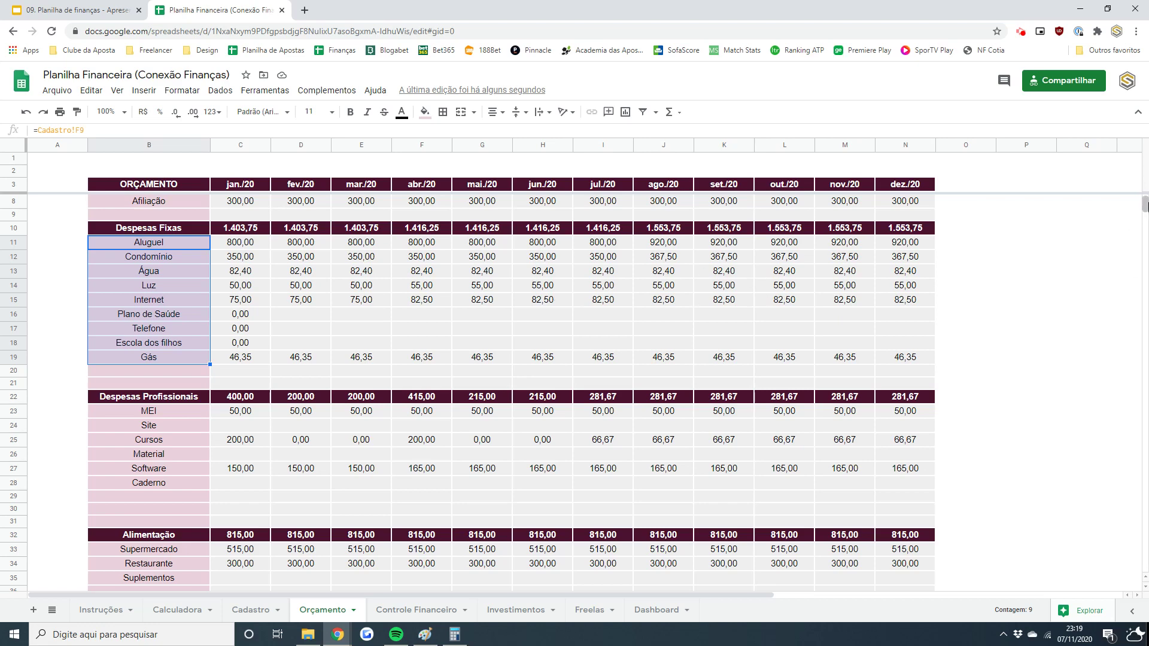
click(608, 233)
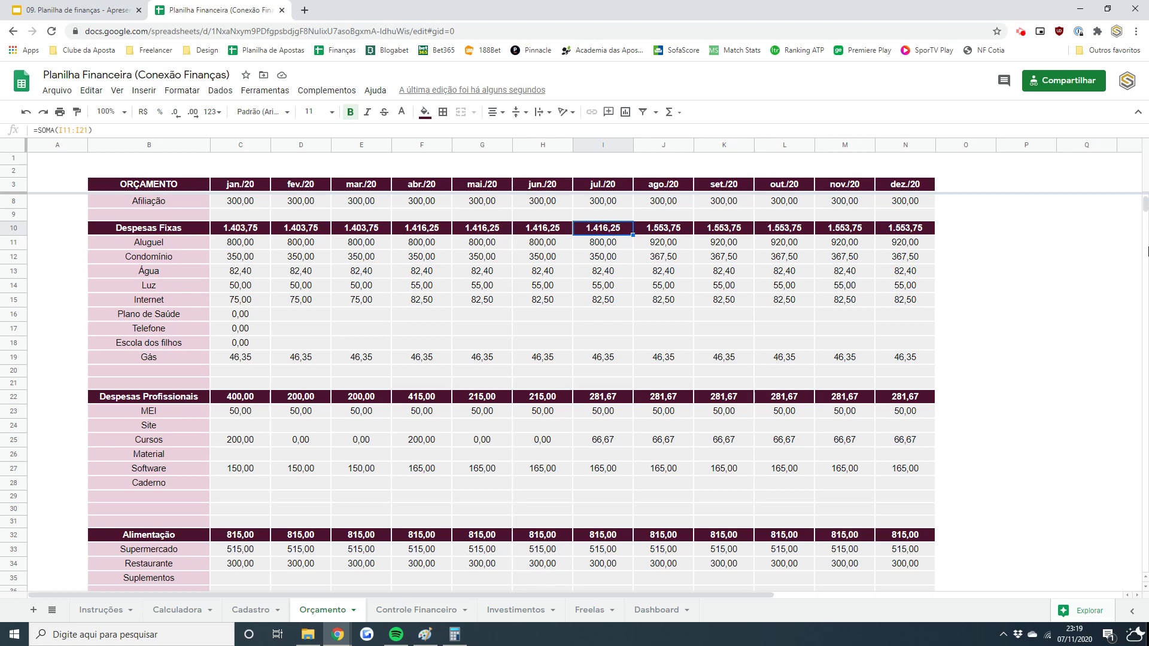
drag(1144, 202, 1145, 219)
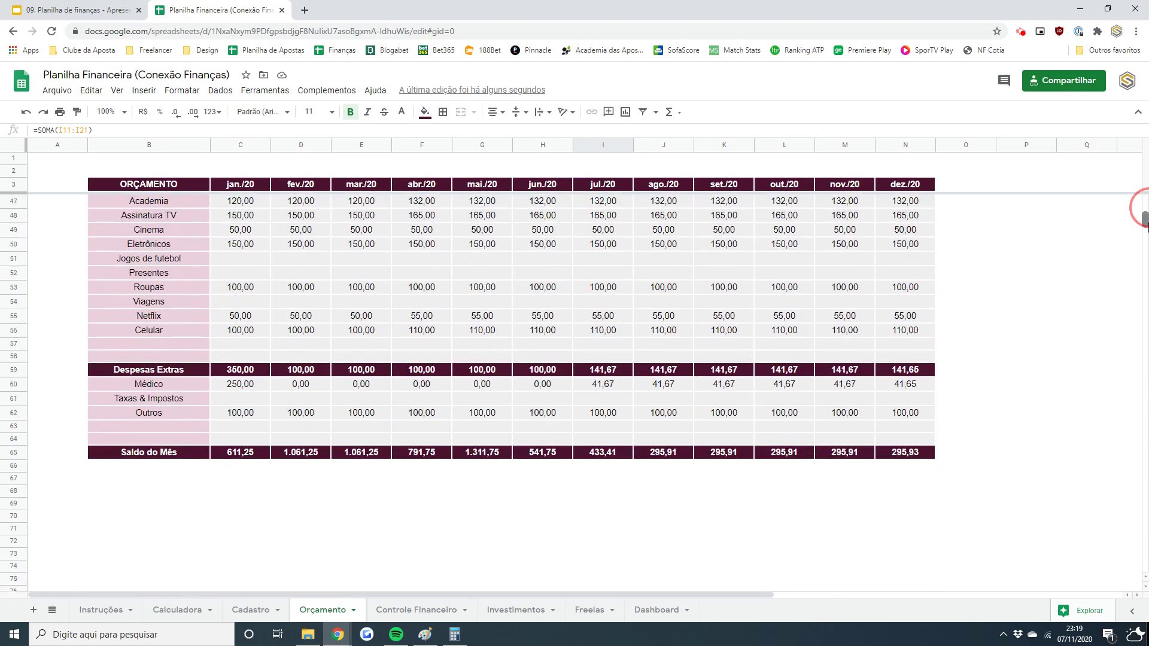
click(243, 453)
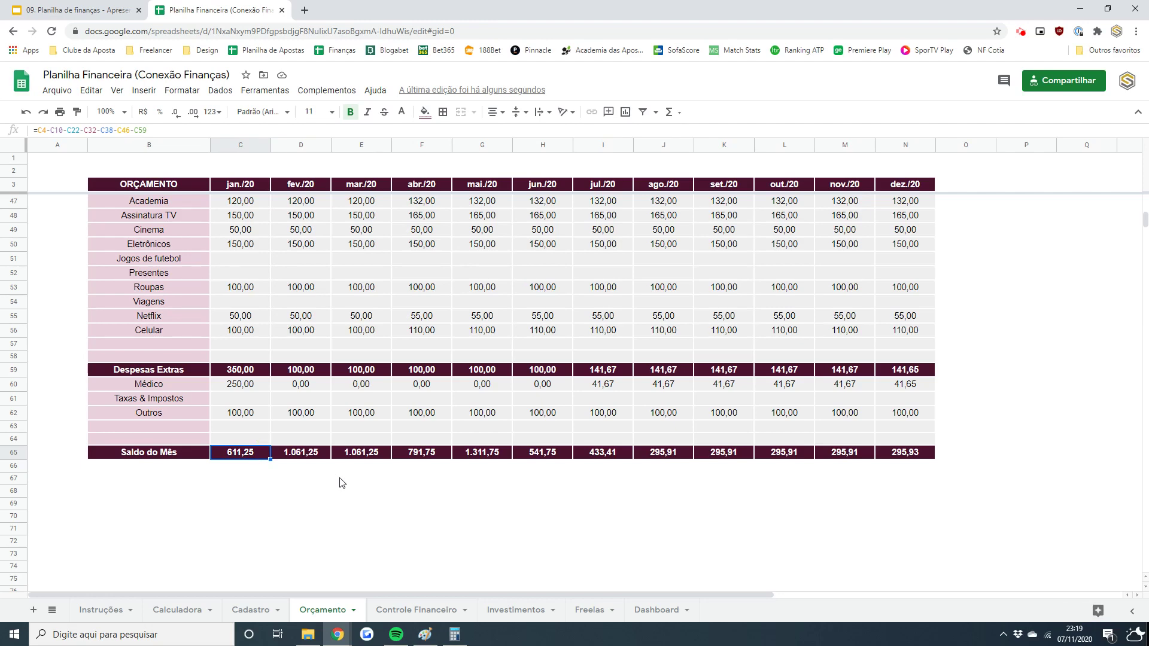
key(Right)
key(Right)
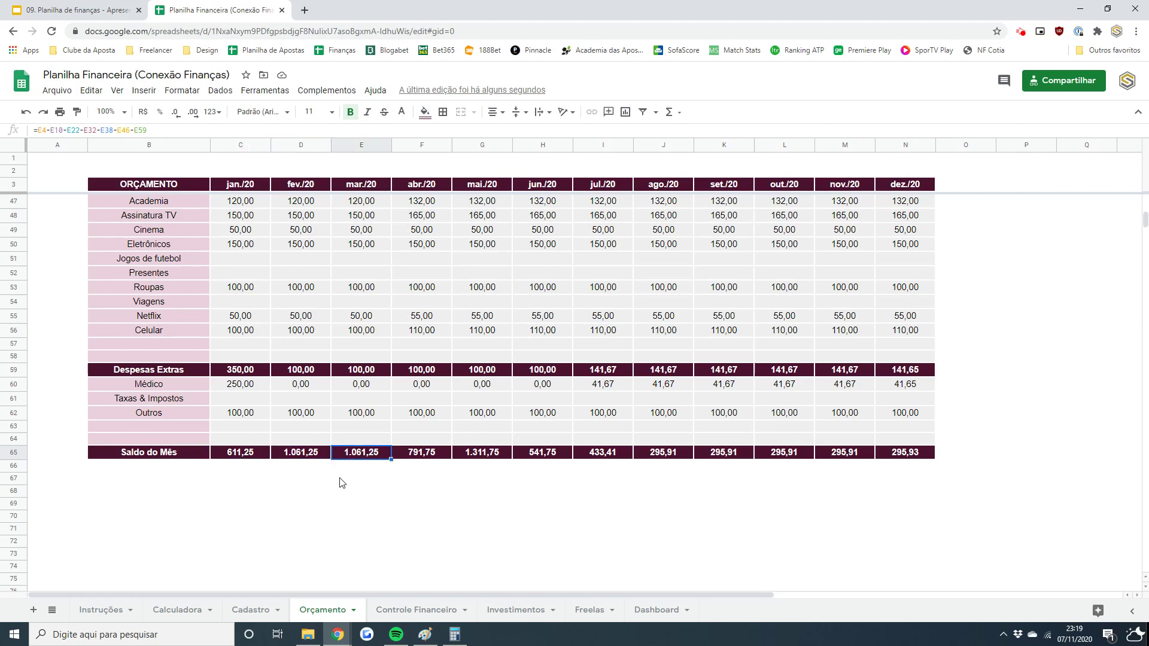
key(Right)
key(Right)
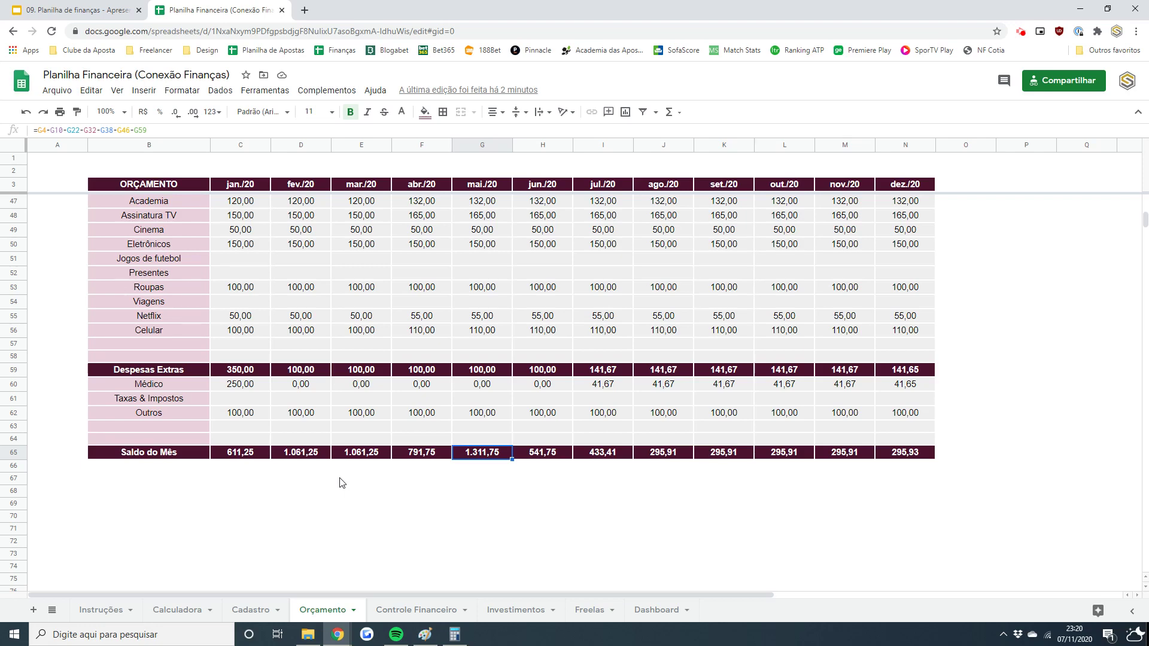
key(Left)
key(Left)
key(Left)
key(Left)
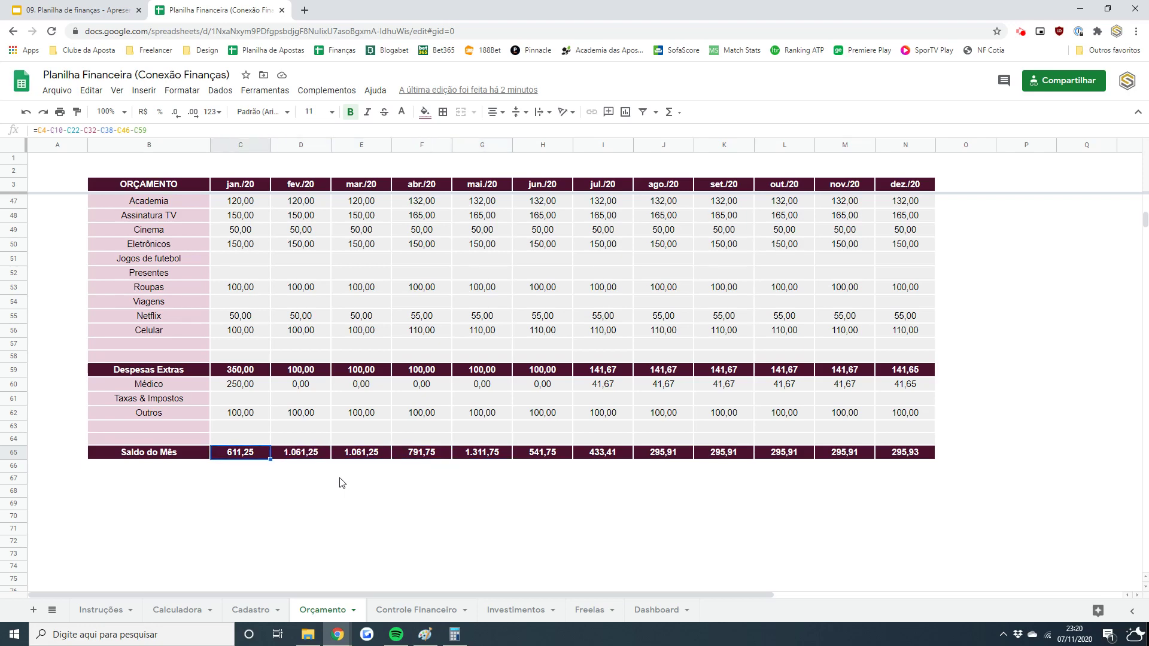
text(-200)
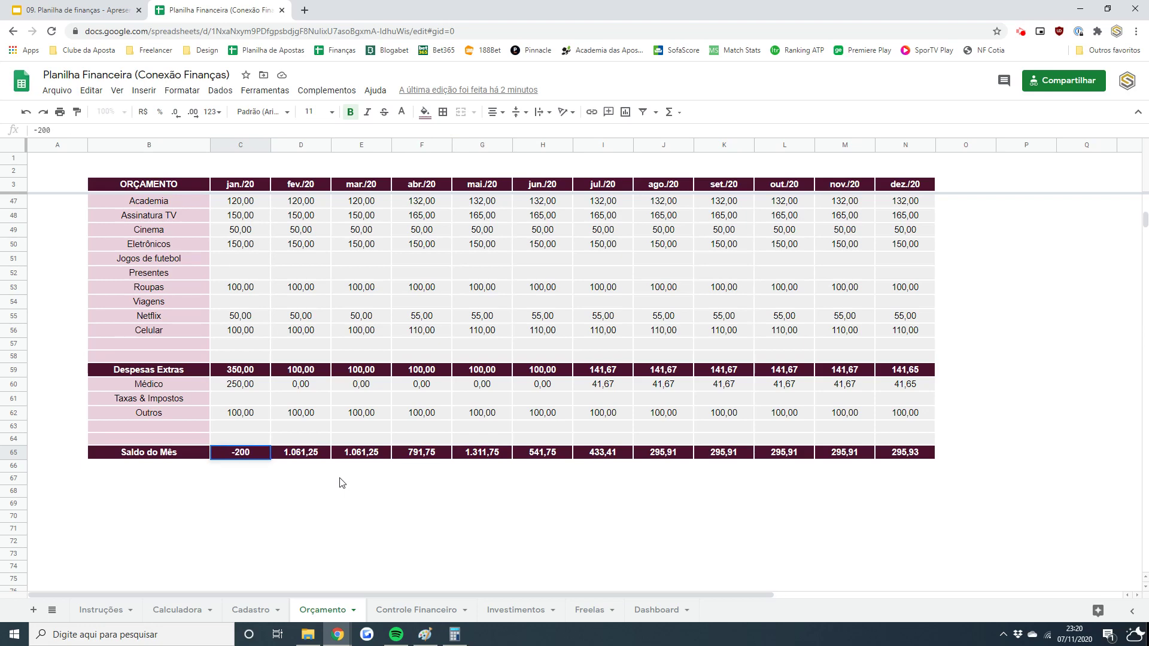
key(ctrl+Return)
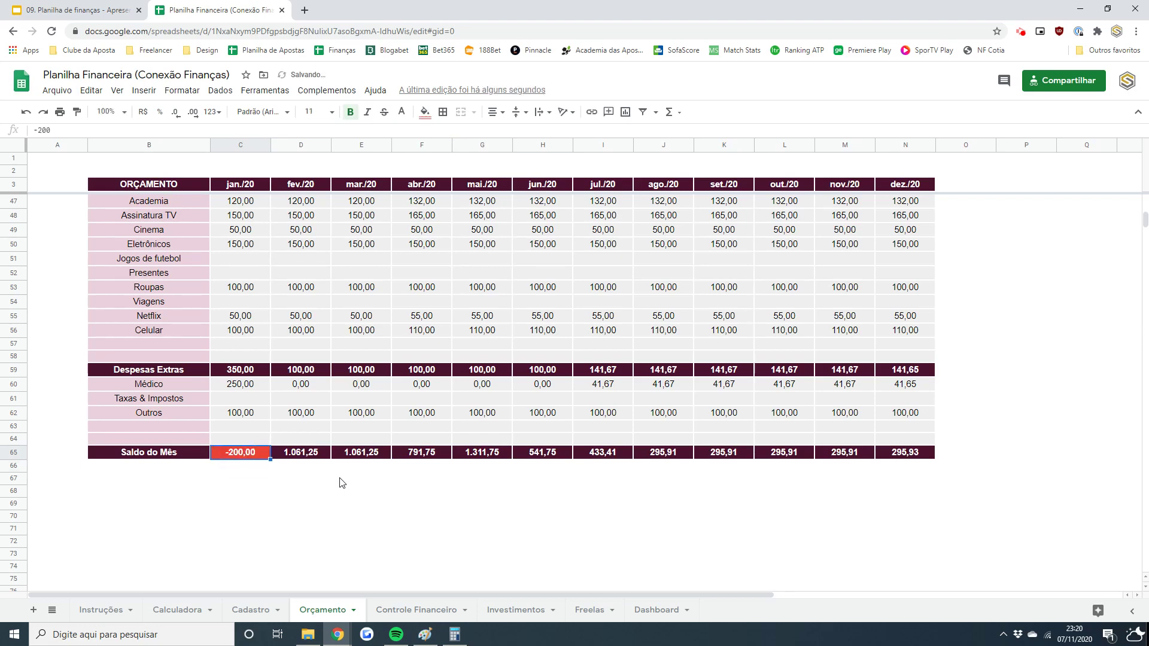
key(Right)
key(Right)
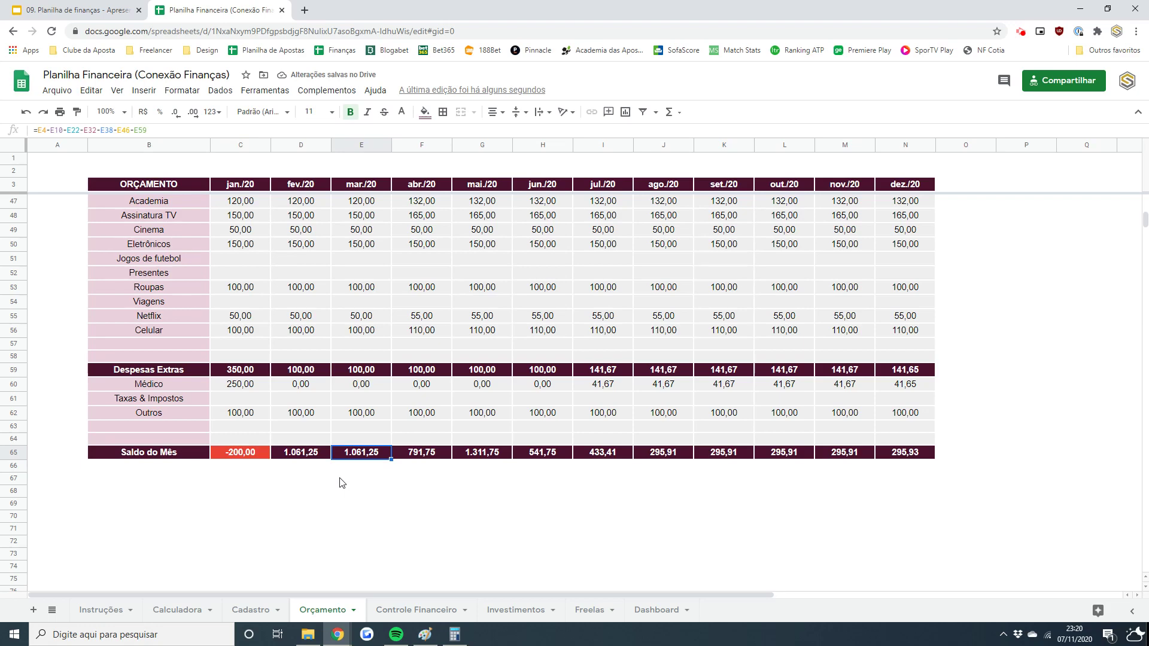
key(ctrl+z)
key(Up)
key(Up)
key(Up)
key(Right)
key(Right)
key(Right)
key(Right)
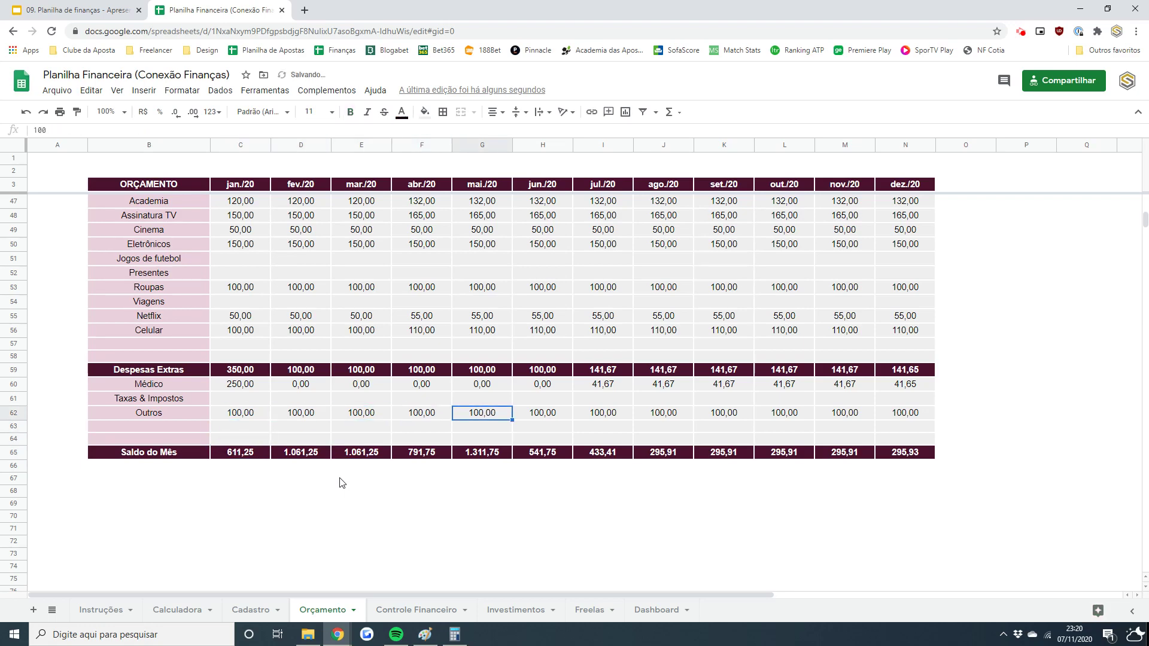
key(Up)
text(1000)
key(Return)
key(Down)
key(Up)
key(Up)
text(1500)
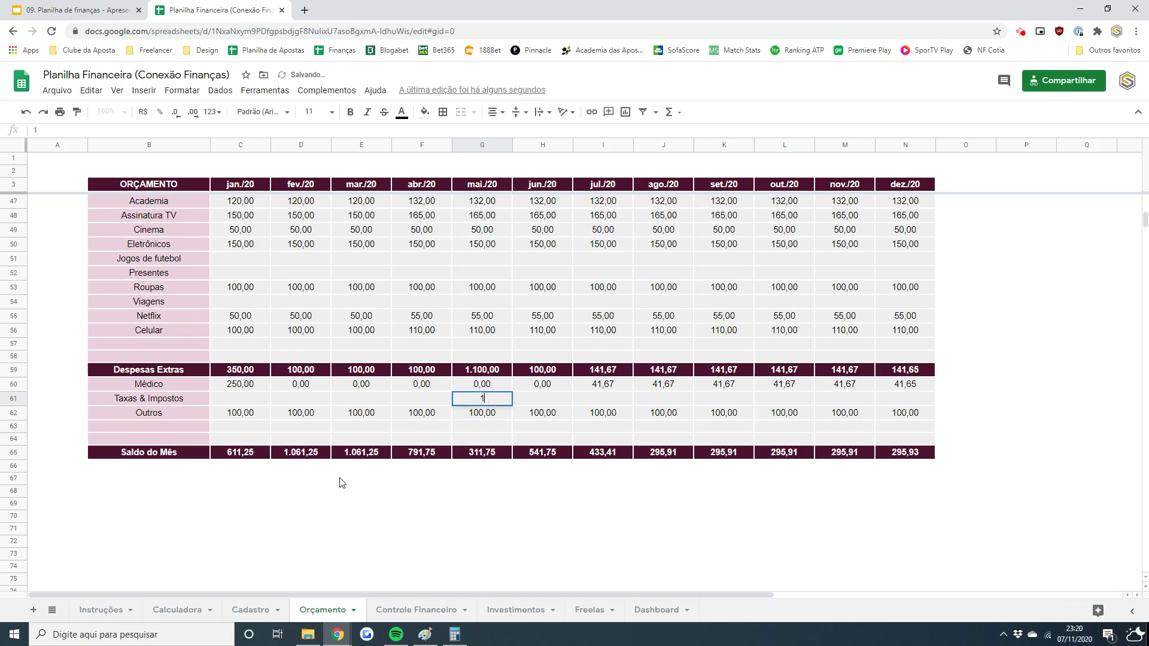
key(Return)
key(Down)
key(Down)
key(Down)
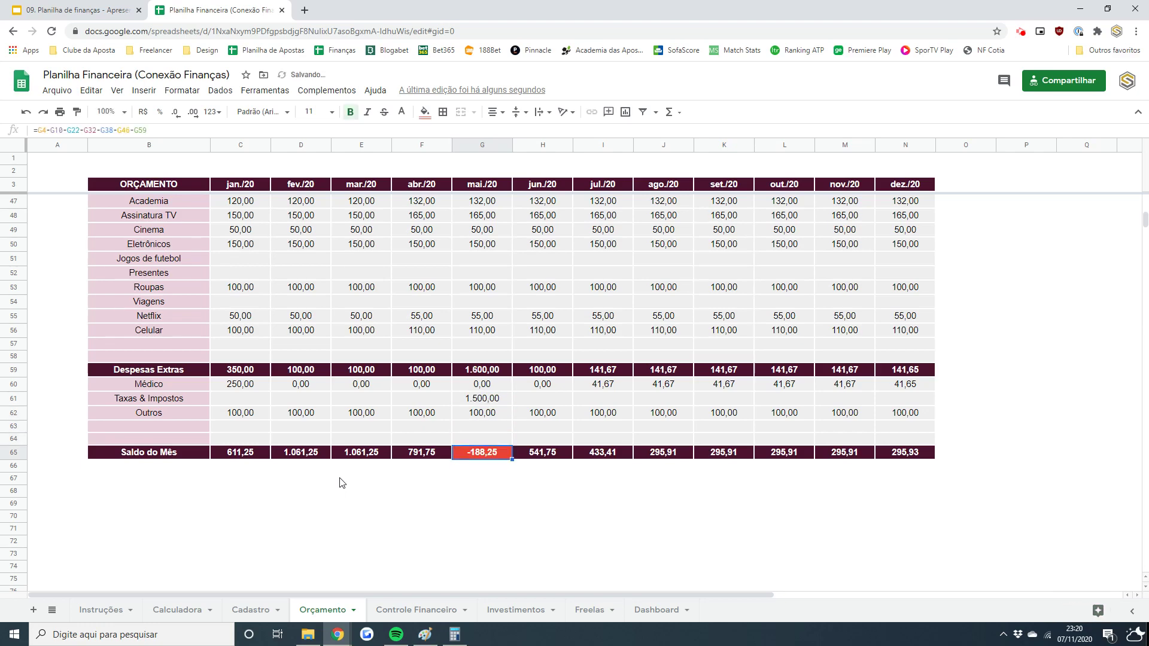
key(Up)
key(Up)
key(Up)
key(Up)
key(Delete)
key(Down)
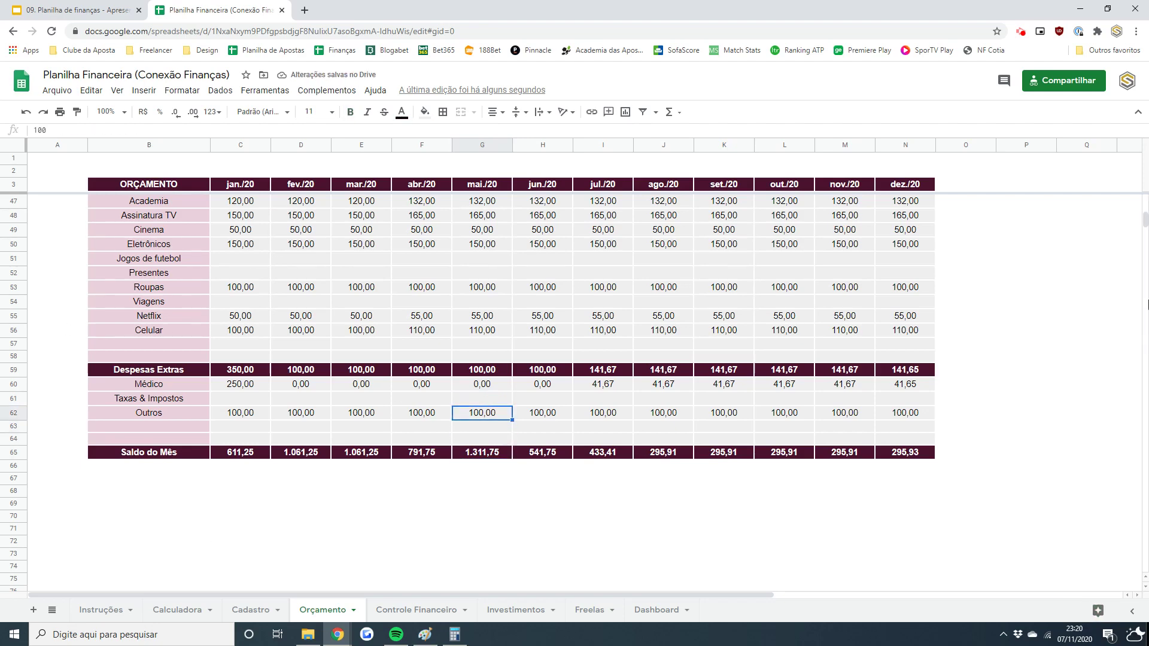
scroll(1146, 226, up, 2)
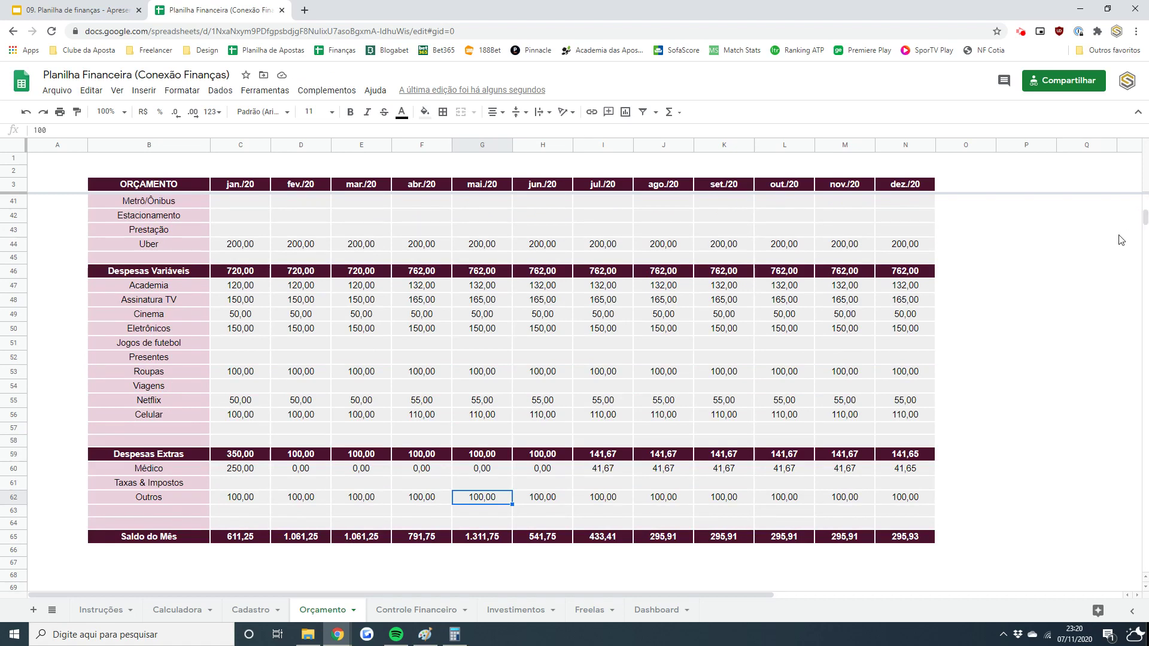
- Check the sum of the variable expenses and select January's Jogos de futebol cell
key(Down)
key(Down)
key(Down)
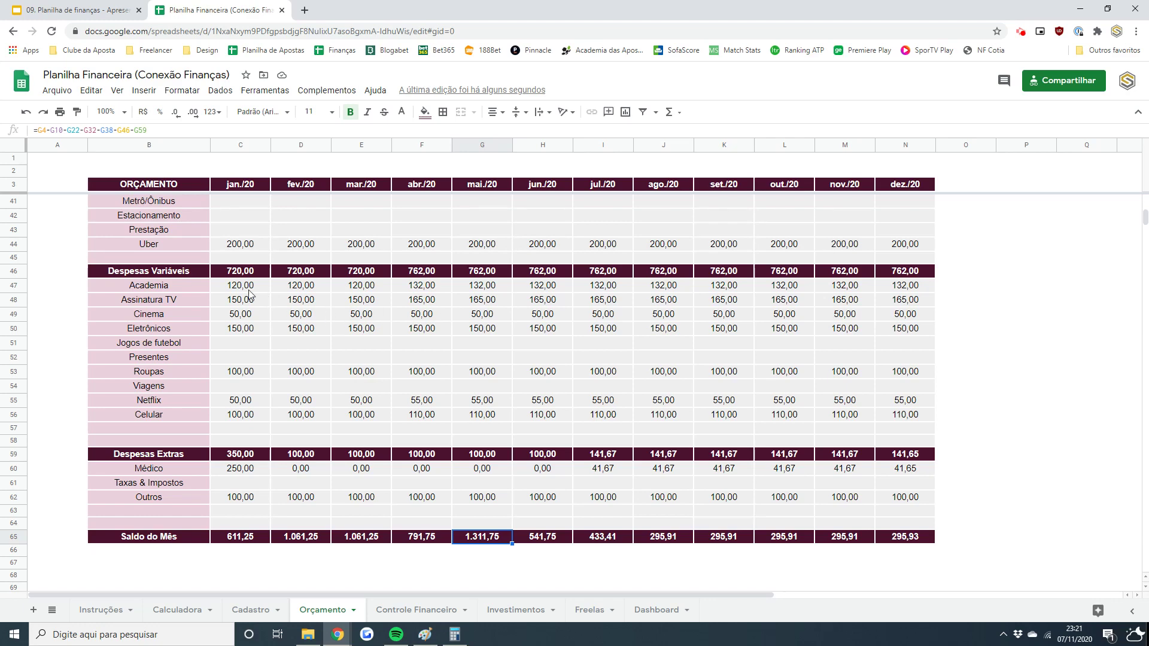
drag(249, 290, 924, 436)
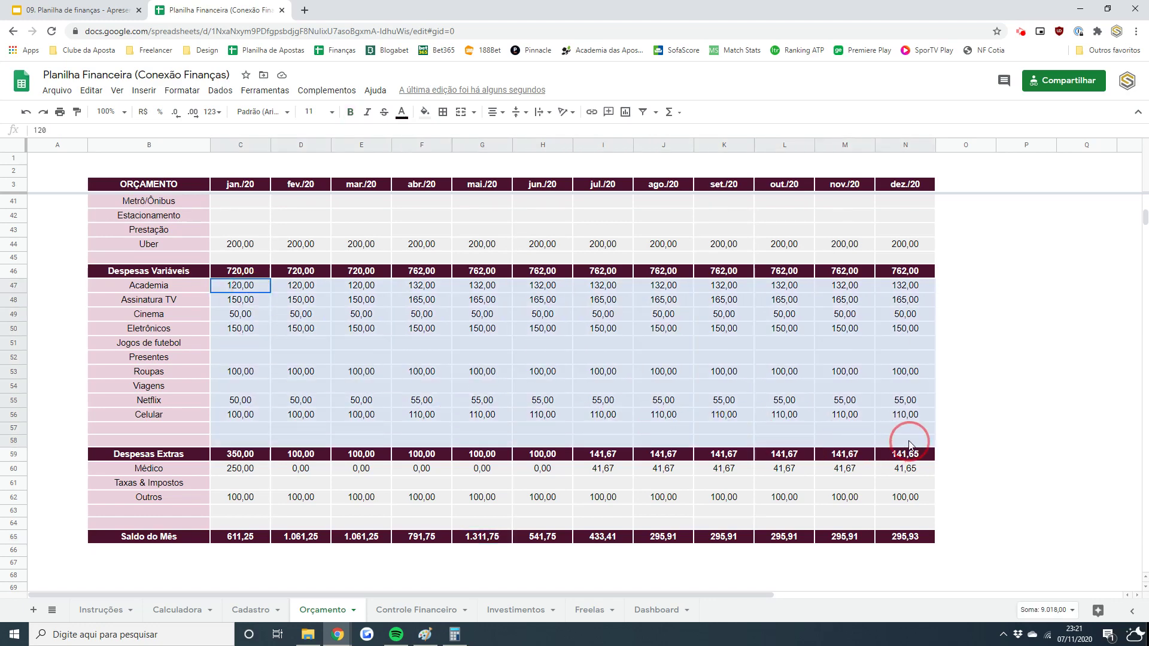
click(337, 345)
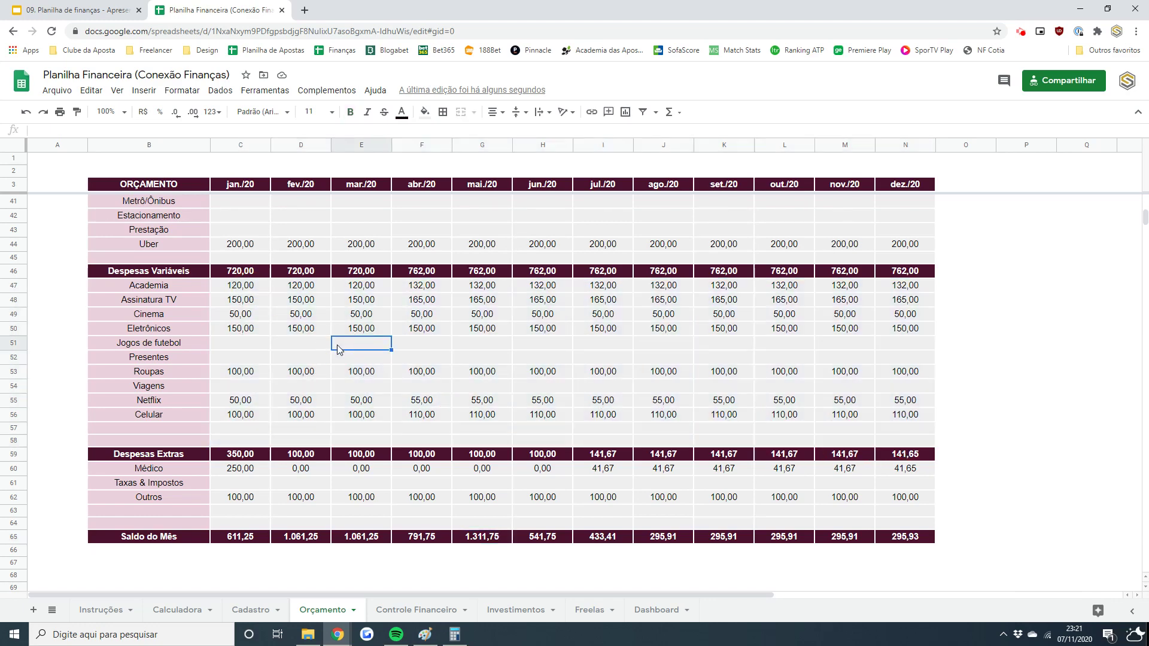
click(227, 346)
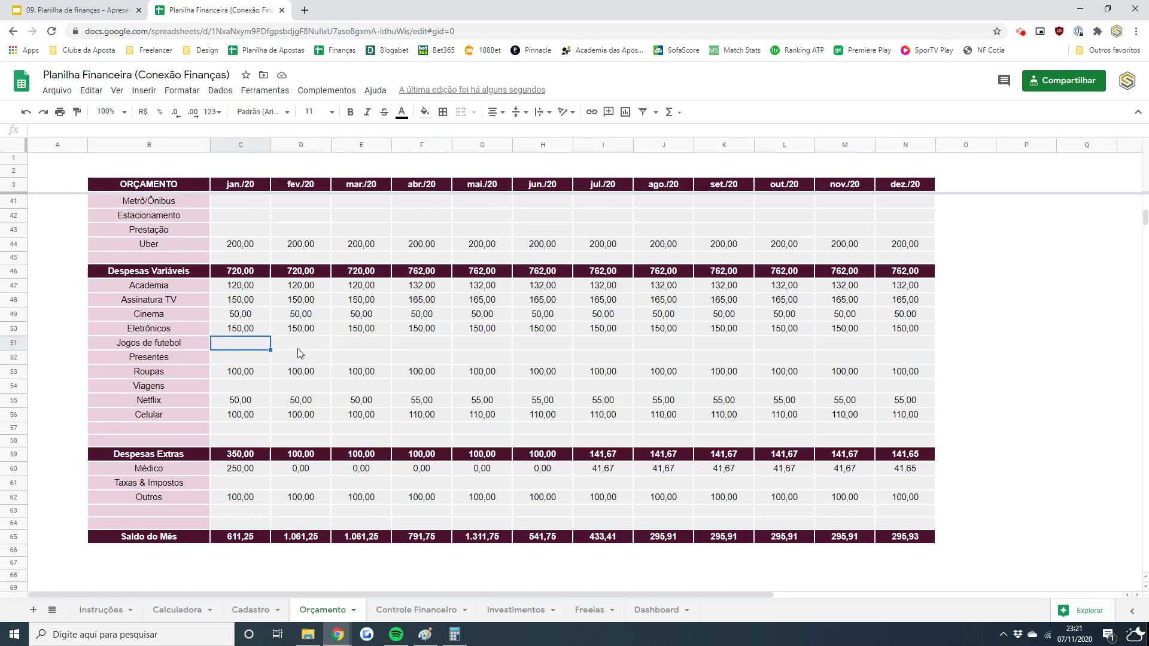
- Enter 50 for Jogos de futebol across January, March, May and September
text(50)
key(Tab)
key(Tab)
text(50)
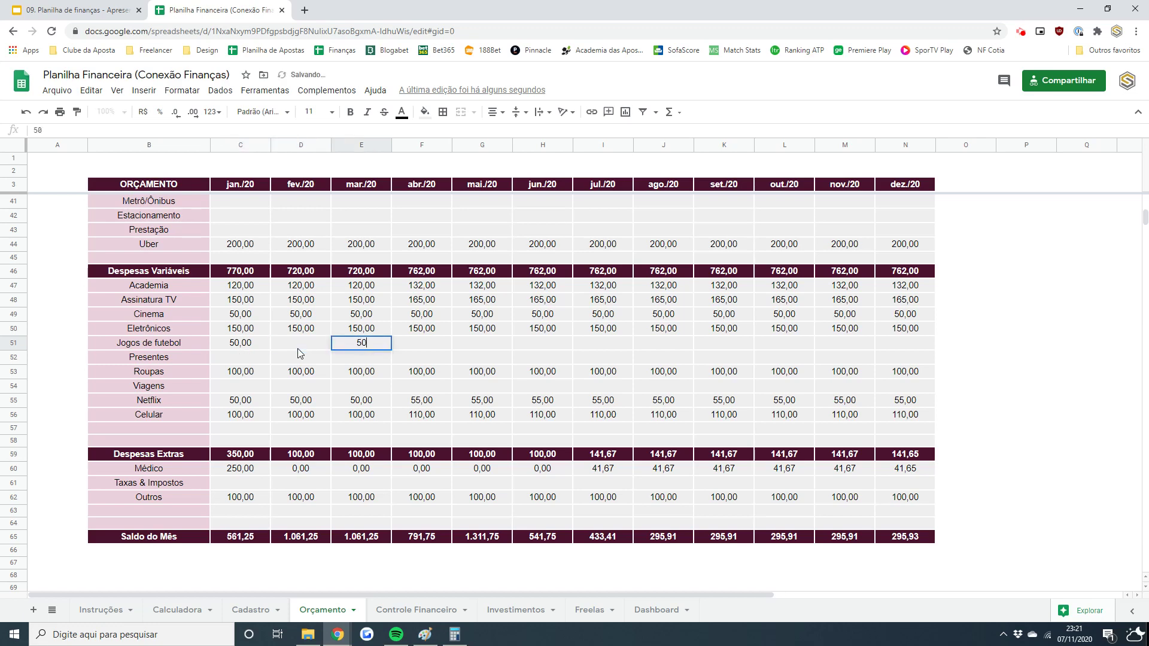
key(Tab)
key(Tab)
text(50)
key(Tab)
key(Tab)
text(5)
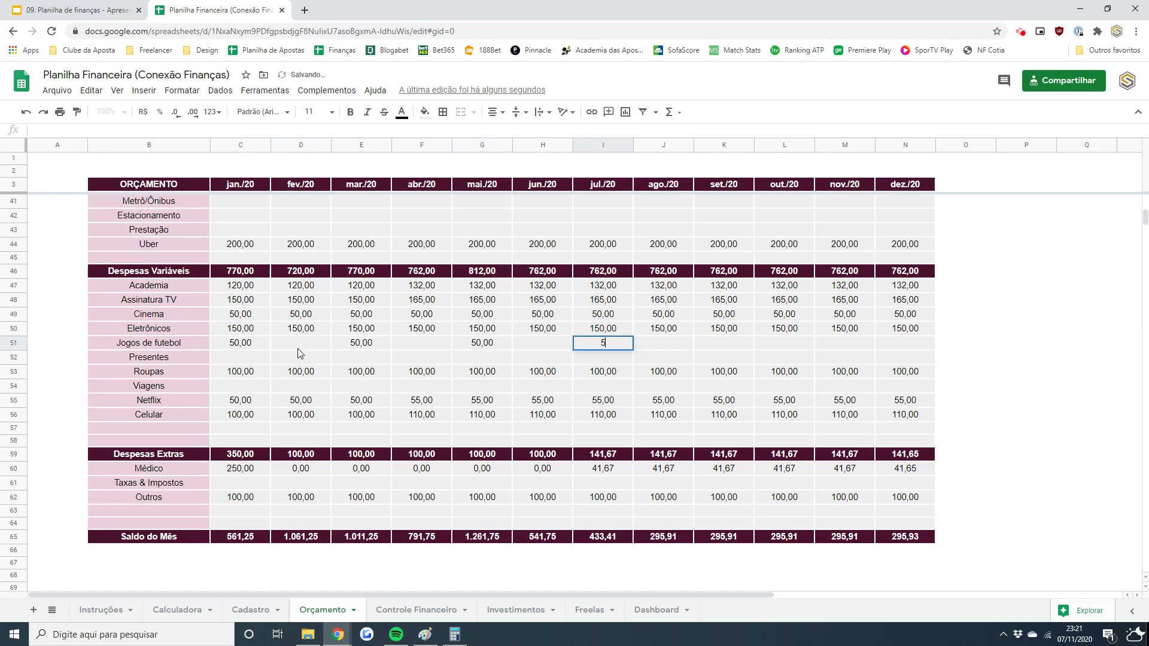
text(0)
key(Tab)
key(Tab)
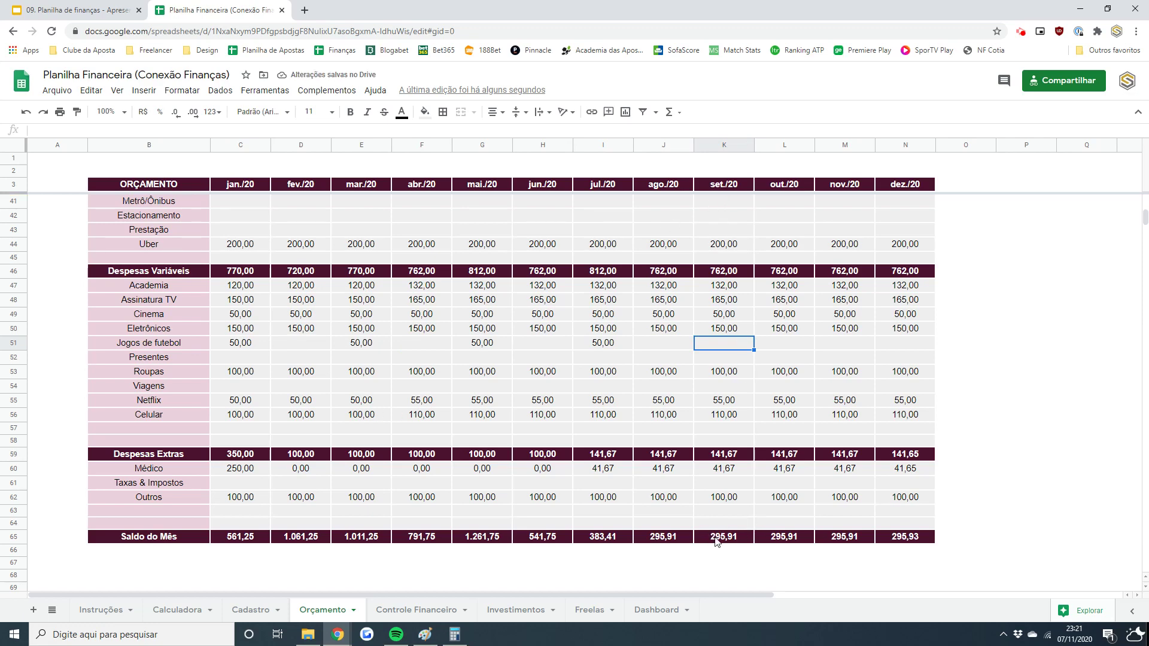
text(50)
key(Return)
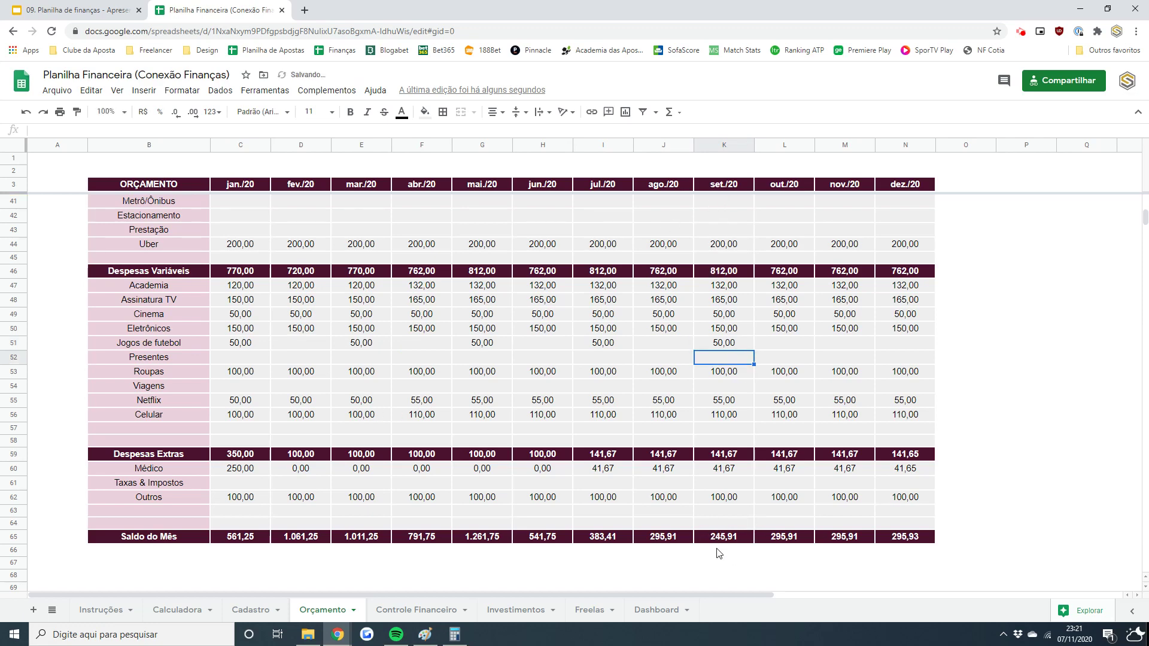
- Set Jogos de futebol to 50,00 for nov./20 and 0,00 for fev./20
click(839, 339)
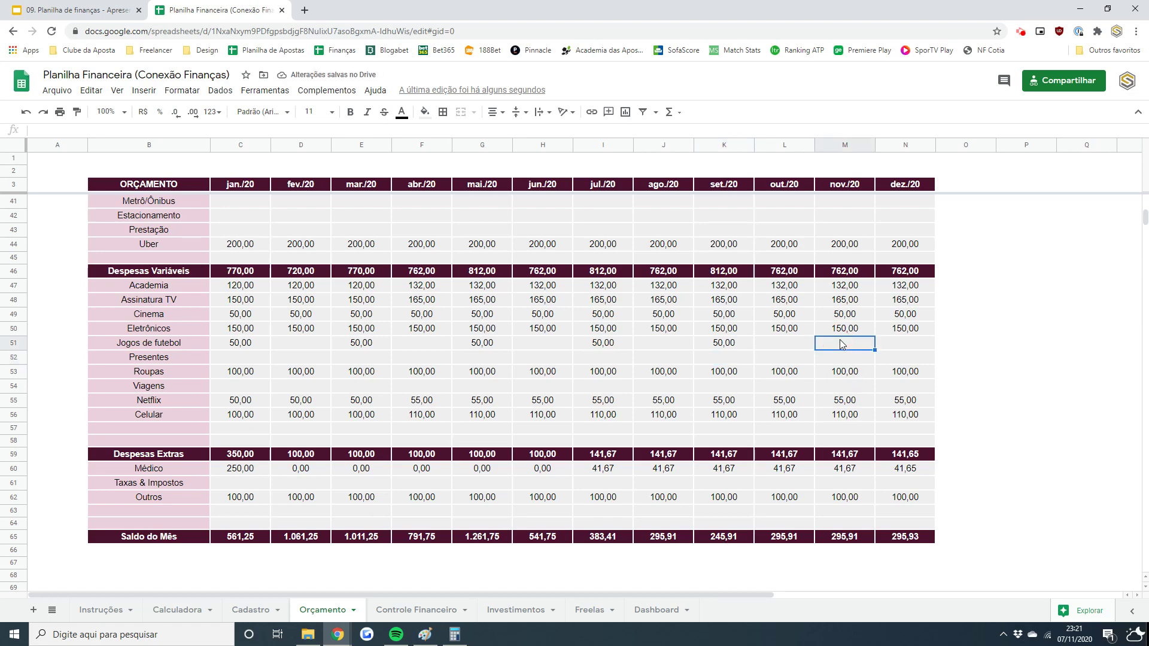
text(50)
key(Return)
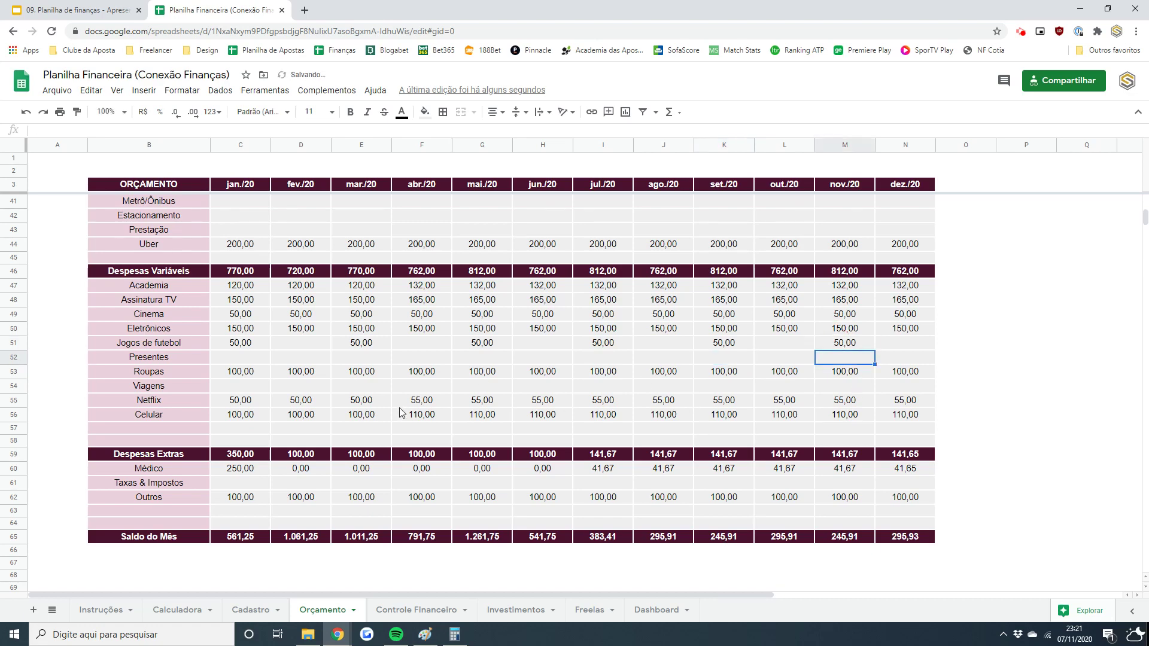
click(288, 346)
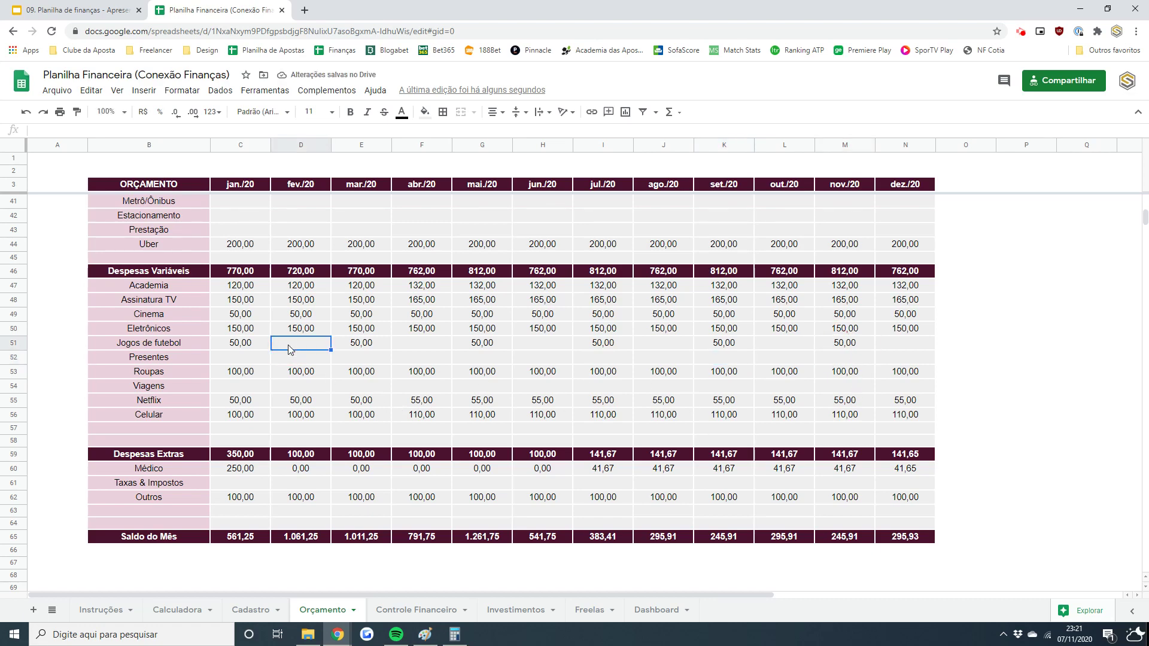
text(0)
key(Return)
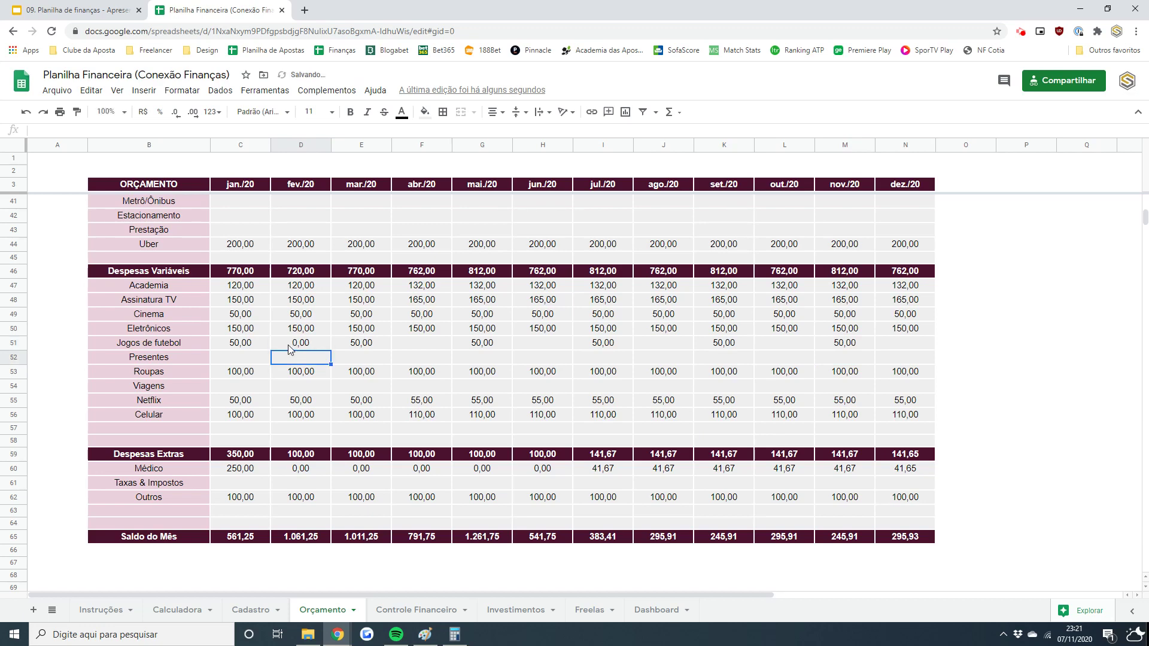
key(shift+Left)
key(shift+Left)
key(shift+Right)
key(shift+Right)
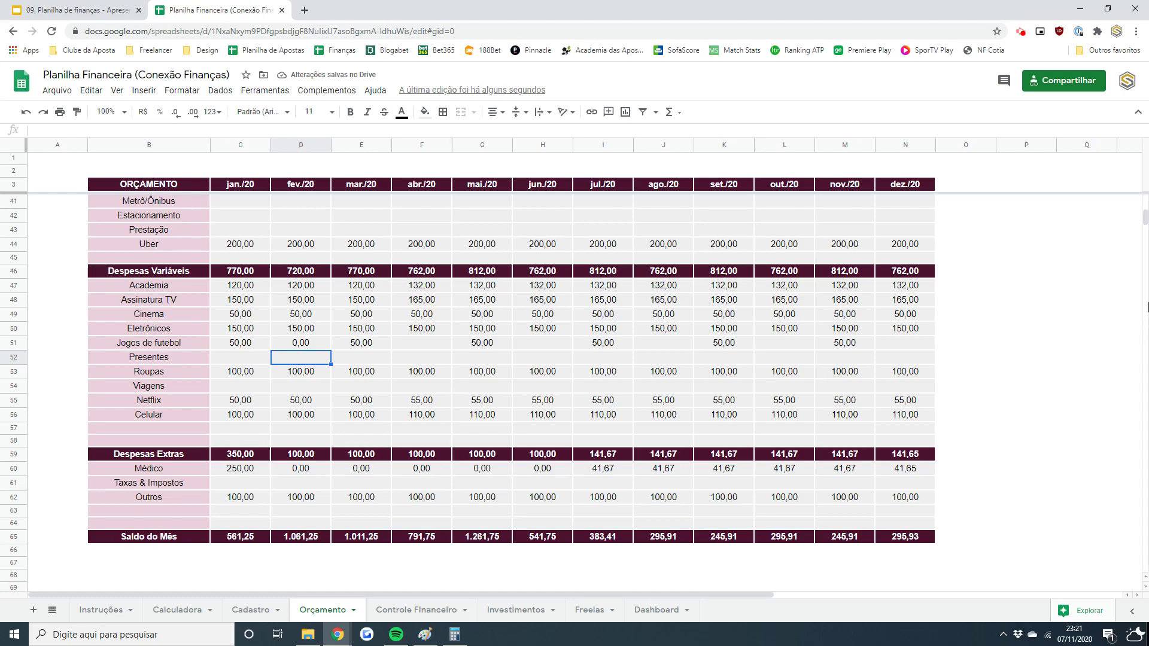
- Copy mai./20's 770,00 Cliente Fixo value into jun./20 through dez./20
drag(1144, 219, 1145, 203)
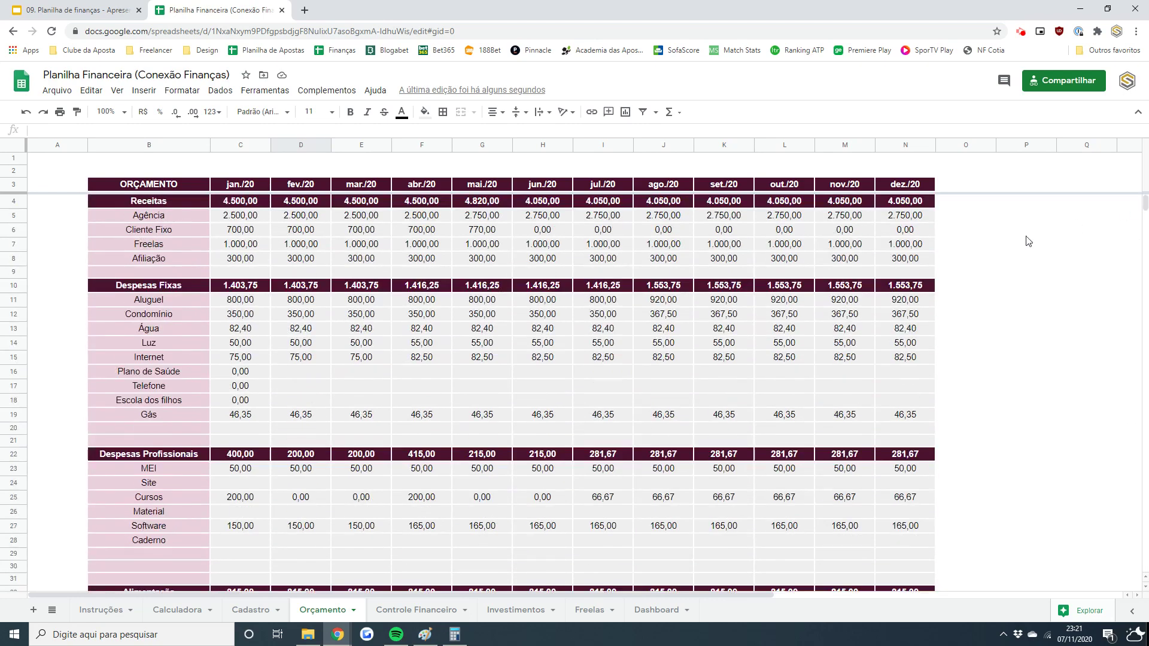
click(417, 609)
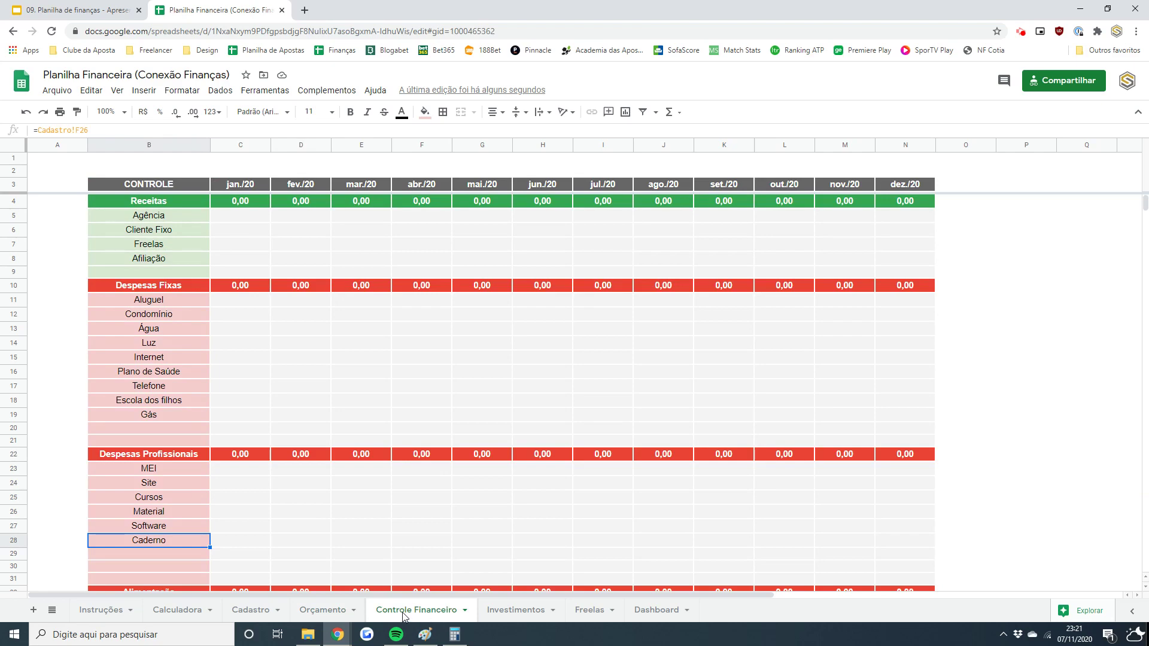
click(333, 610)
click(486, 228)
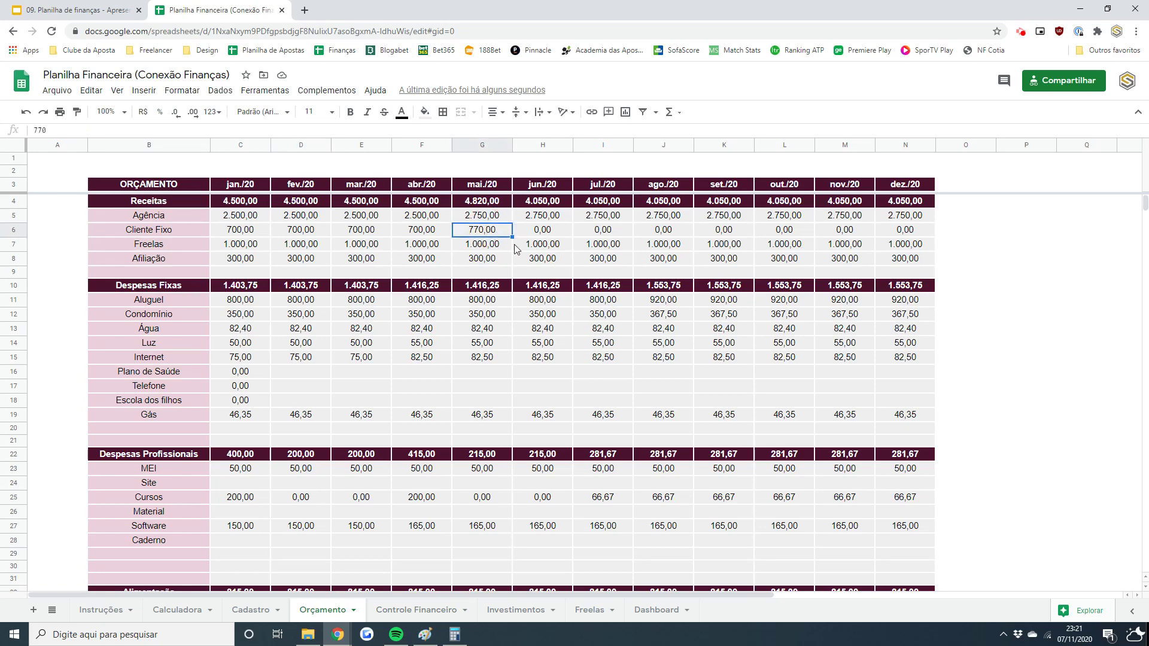
key(ctrl+c)
key(Right)
key(shift+Right)
key(shift+Right)
key(shift+Right)
key(shift+Right)
key(shift+Right)
key(shift+Right)
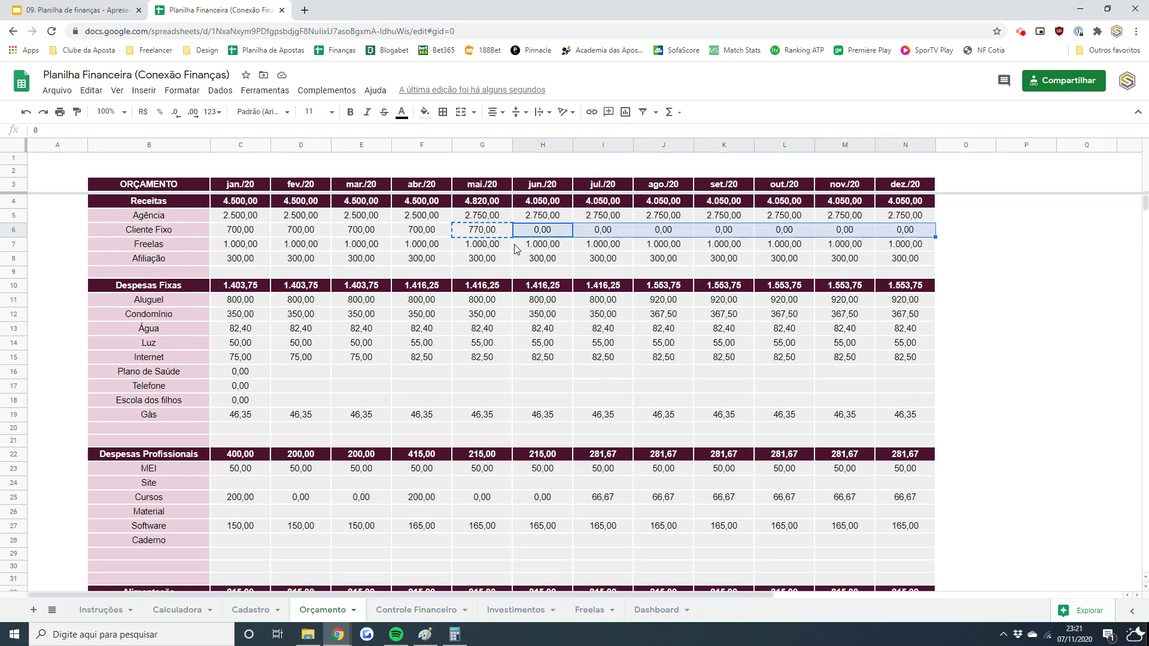
key(ctrl+v)
key(Left)
key(Right)
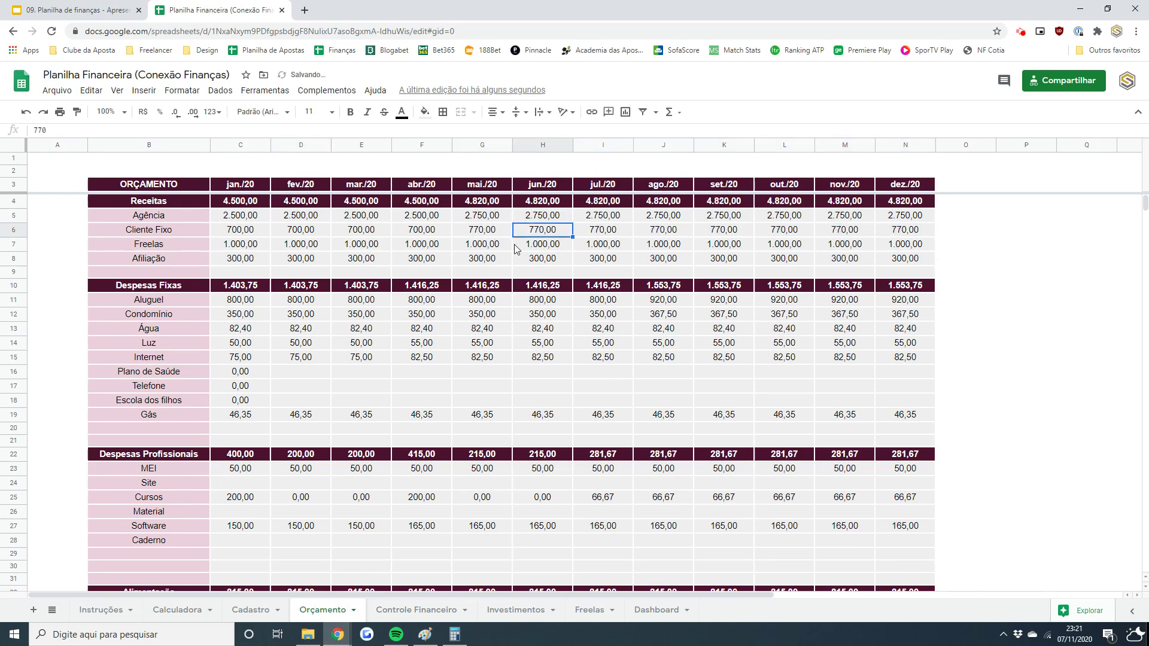
key(Left)
key(Left)
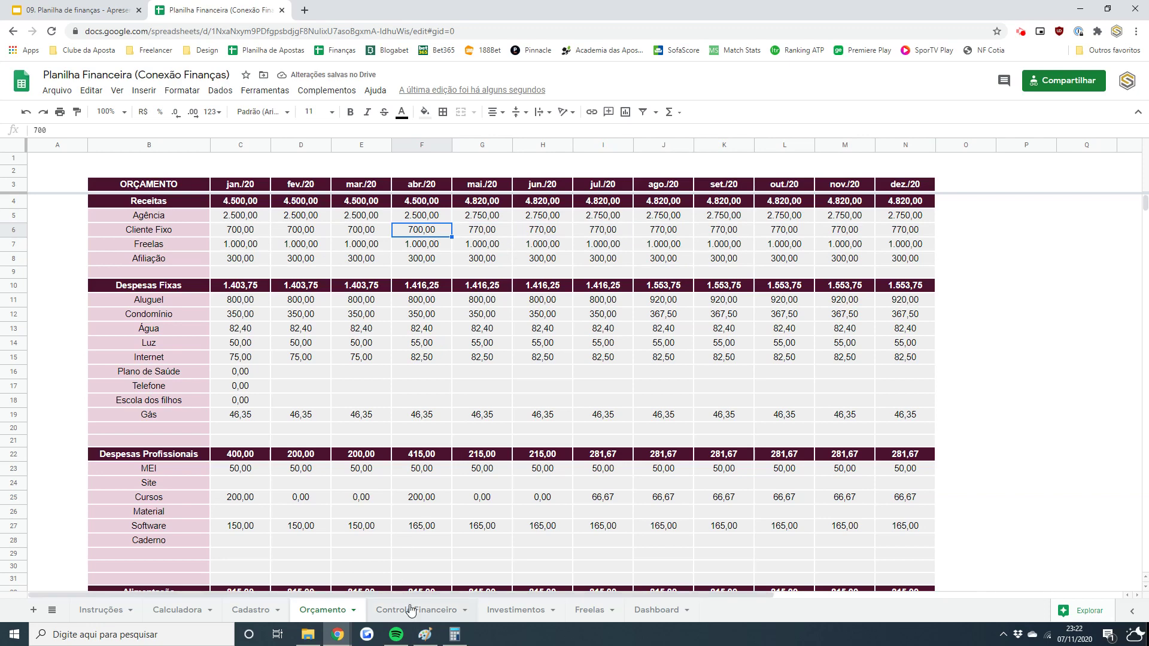
click(416, 610)
- Review the Agência row and select the jan./20 Agência cell on Controle Financeiro
click(249, 230)
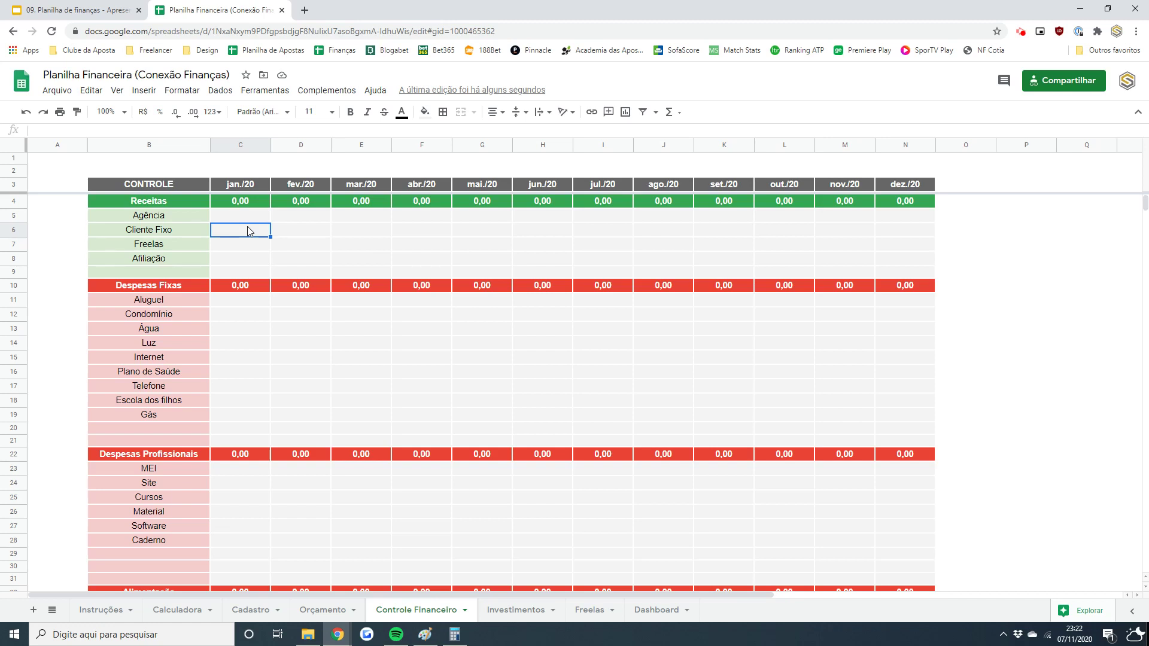
drag(245, 216, 772, 217)
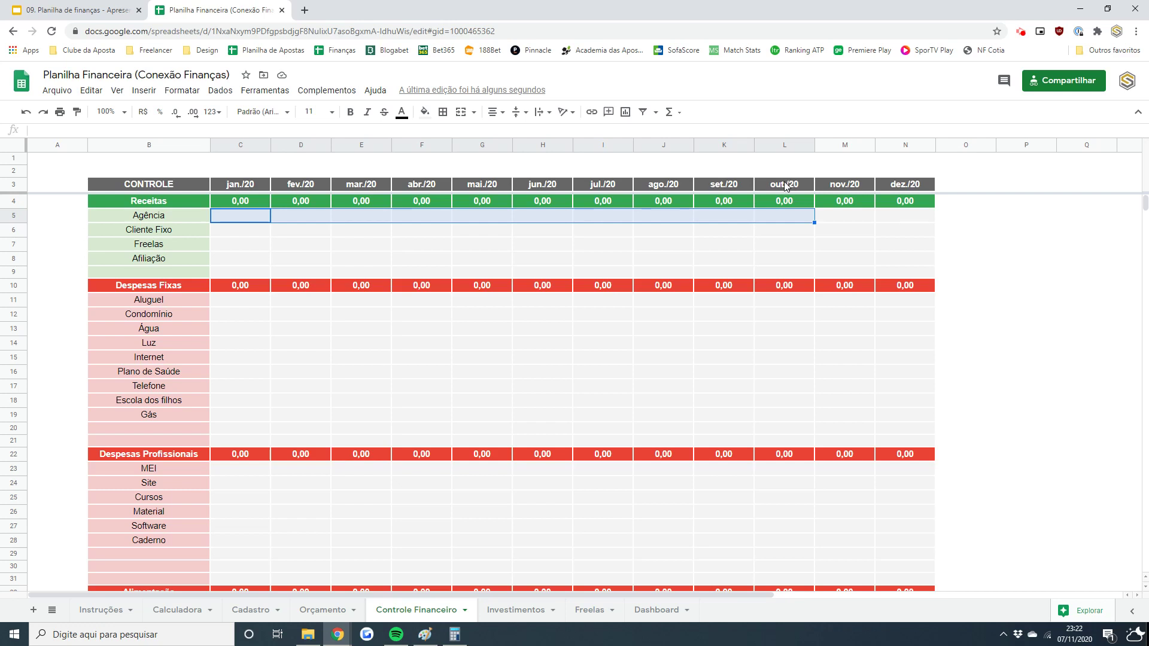
click(243, 231)
click(245, 218)
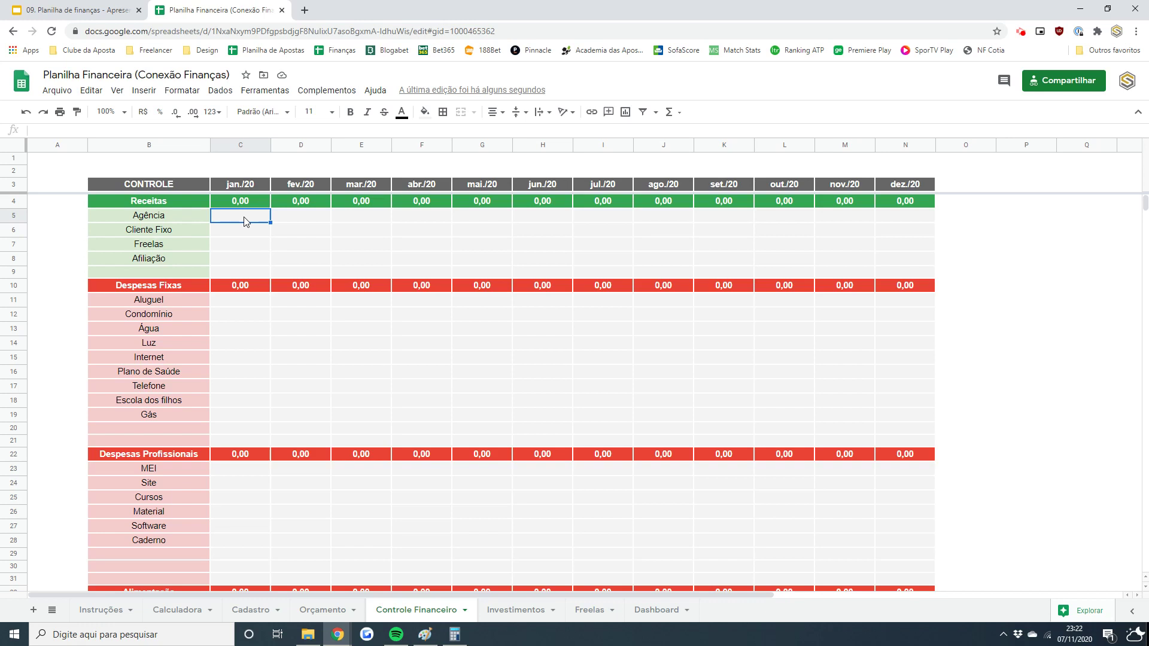
- Record Agência receipts of 2.500,00 for jan./20 through abr./20
text(2500)
key(Return)
key(Up)
key(Right)
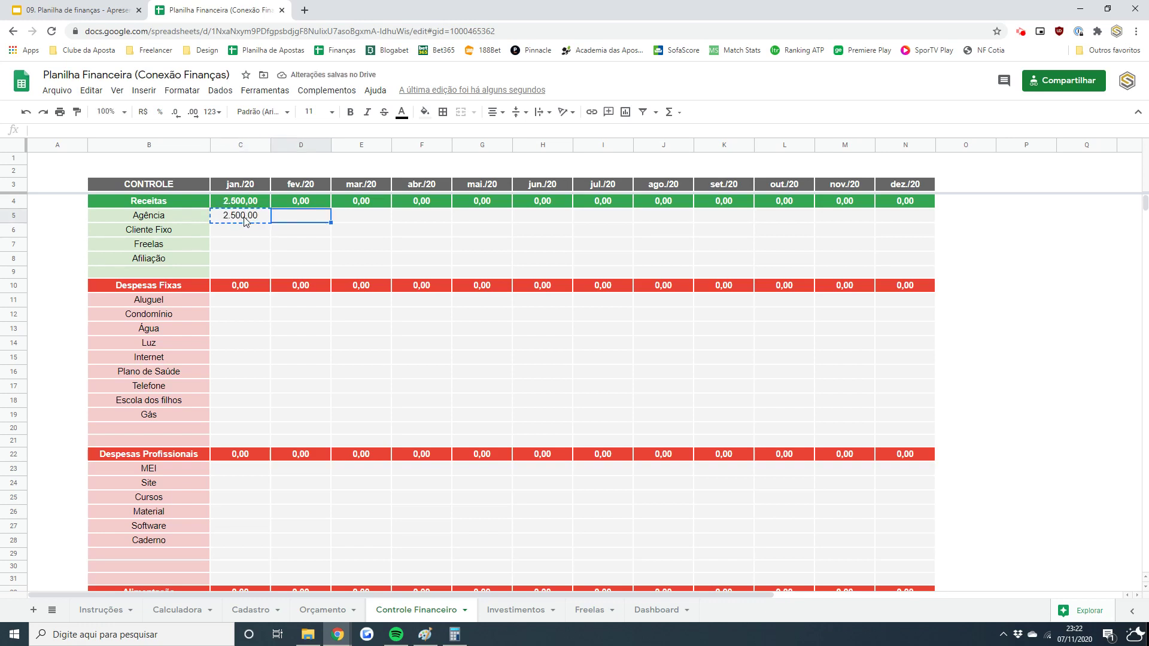
key(shift+Right)
key(shift+Right)
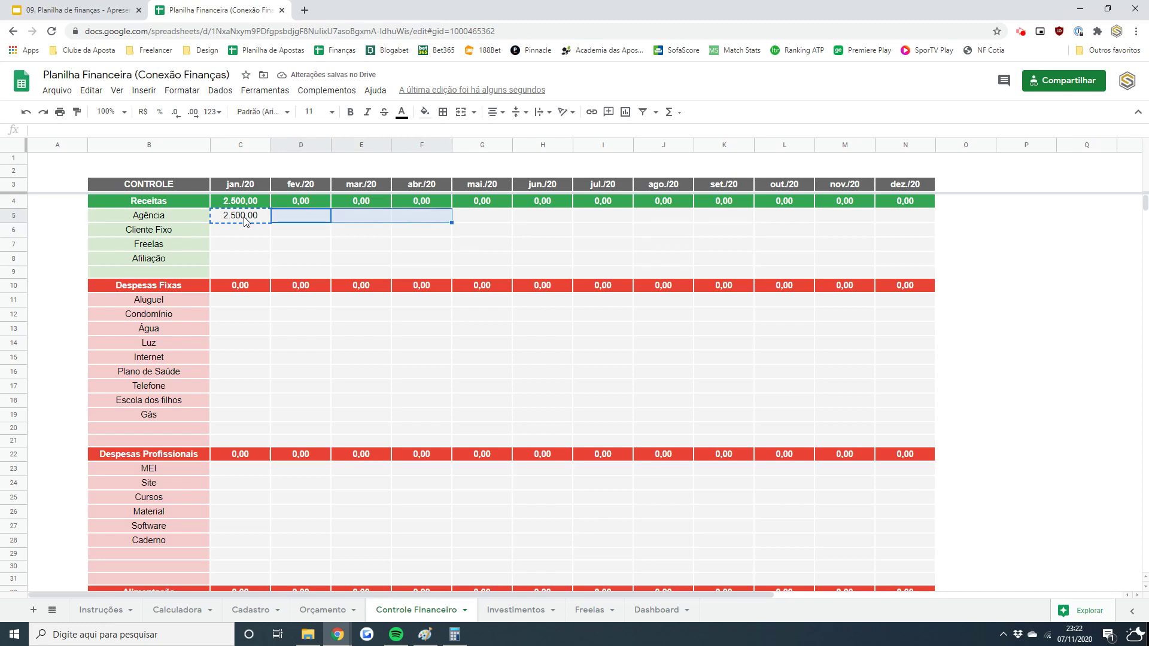
key(ctrl+v)
- Record Agência receipts of 2.750,00 for mai./20 through out./20
key(Right)
key(Right)
key(Right)
text(2750)
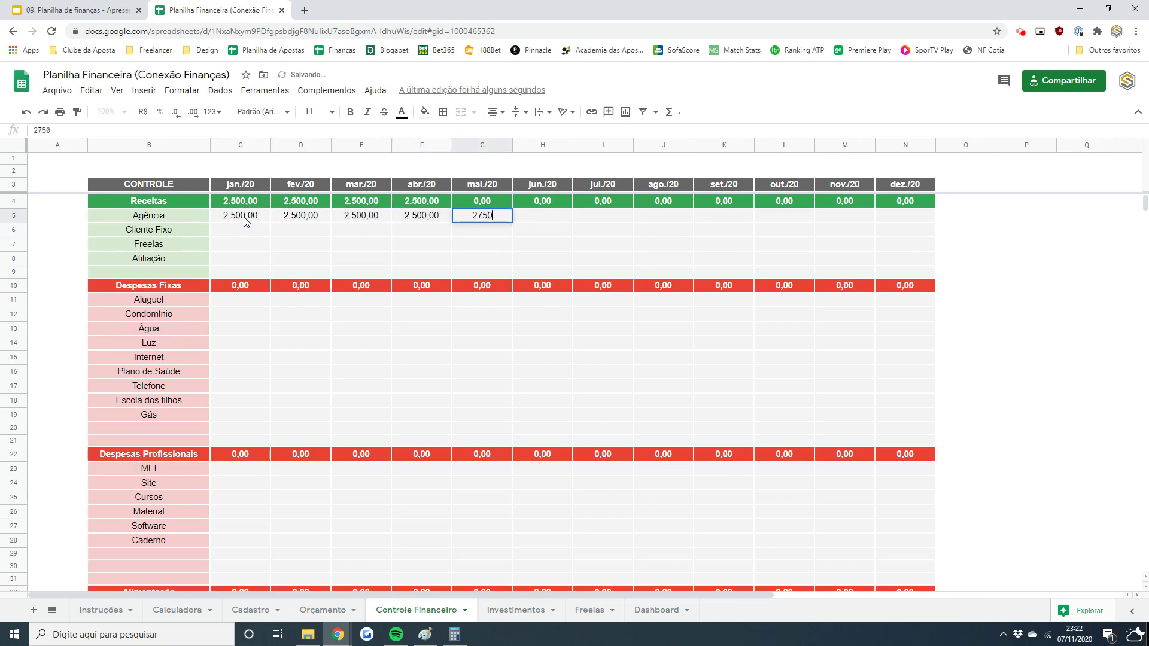
key(Return)
key(Up)
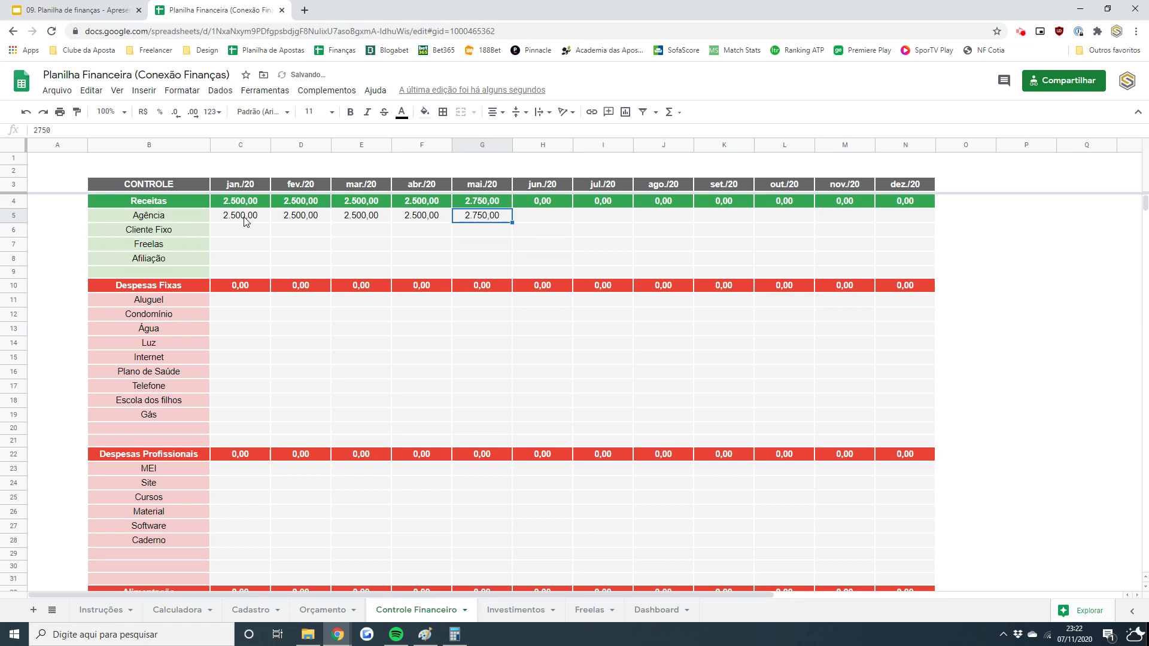
key(ctrl+c)
key(Right)
key(shift+Right)
key(shift+Right)
key(shift+Right)
key(shift+Right)
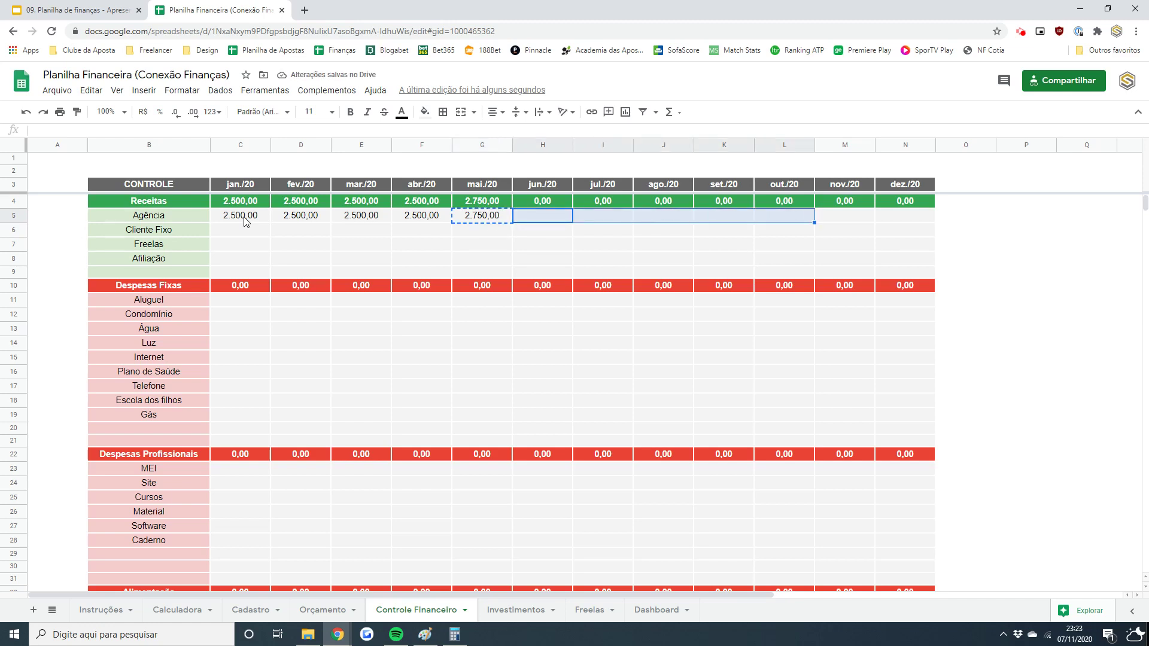
key(ctrl+v)
key(Left)
key(Left)
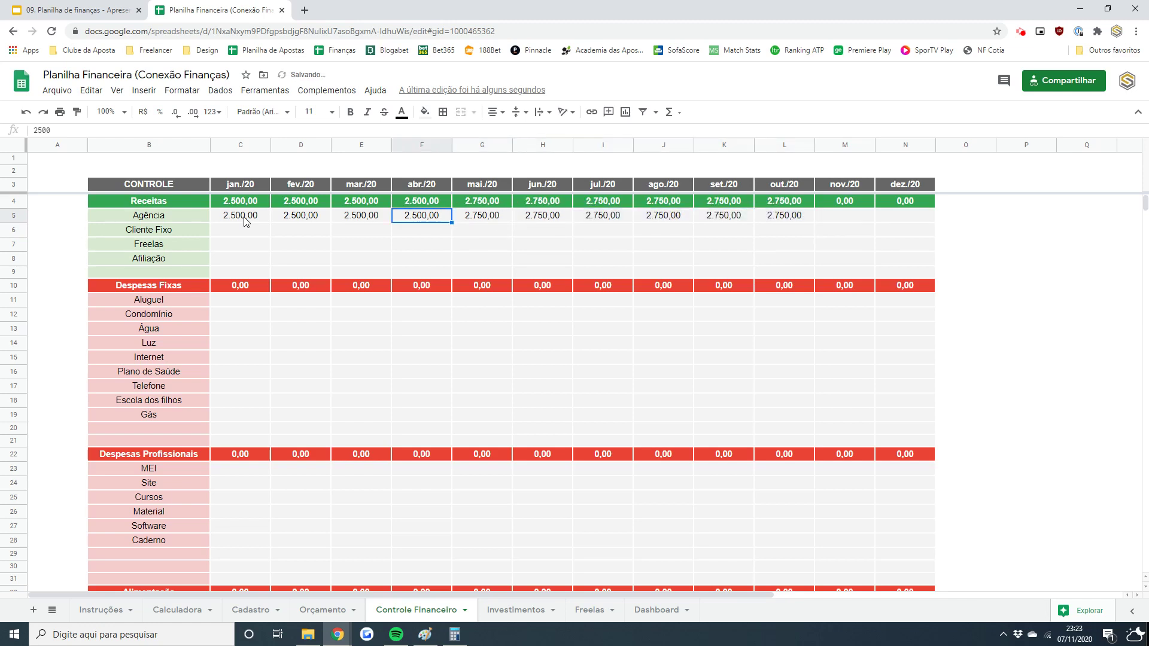
key(Left)
key(Left)
key(Left)
key(Down)
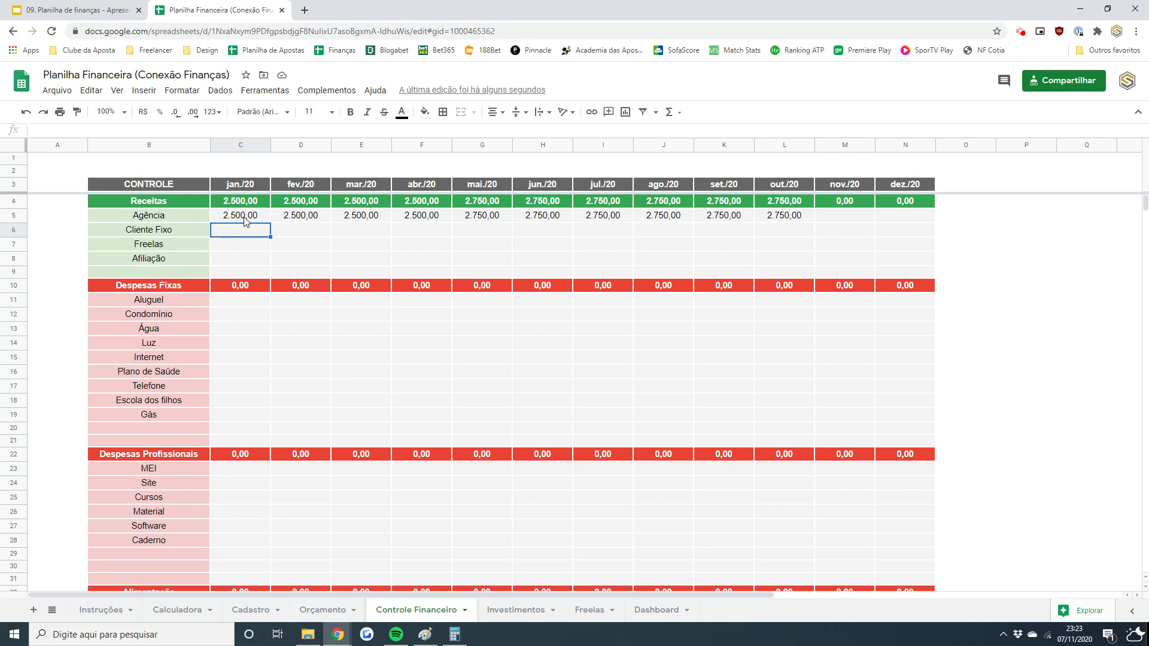
- Record Cliente Fixo receipts of 700,00 for jan./20 through mai./20
text(700)
key(Return)
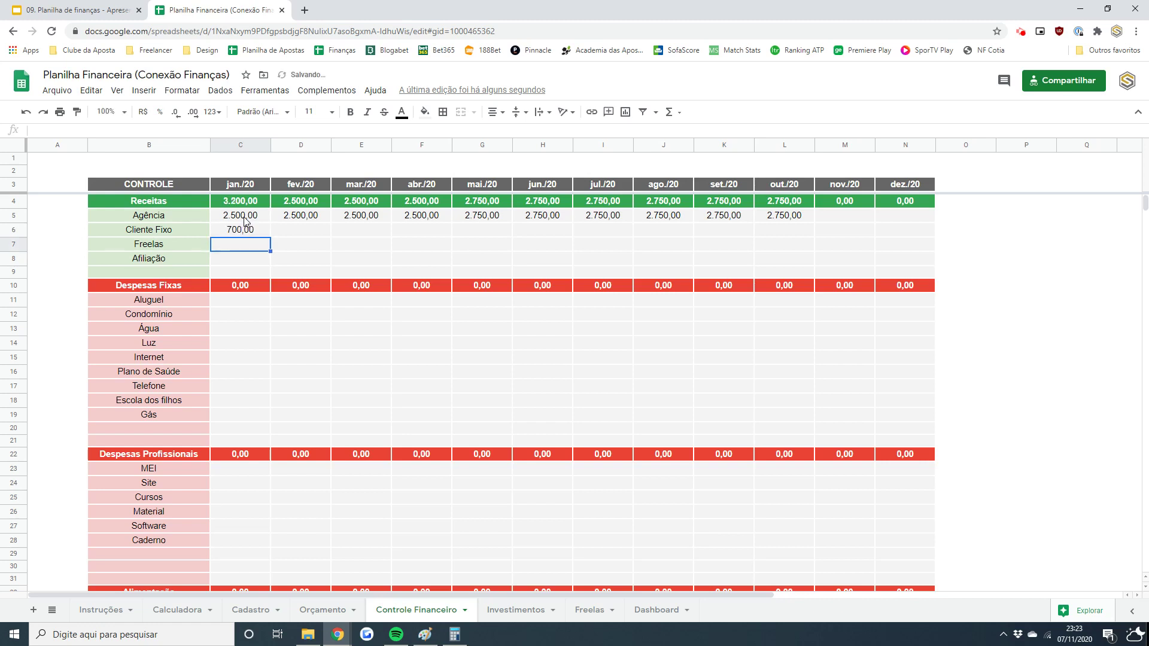
key(Up)
key(Right)
key(shift+Right)
key(shift+Right)
key(shift+Right)
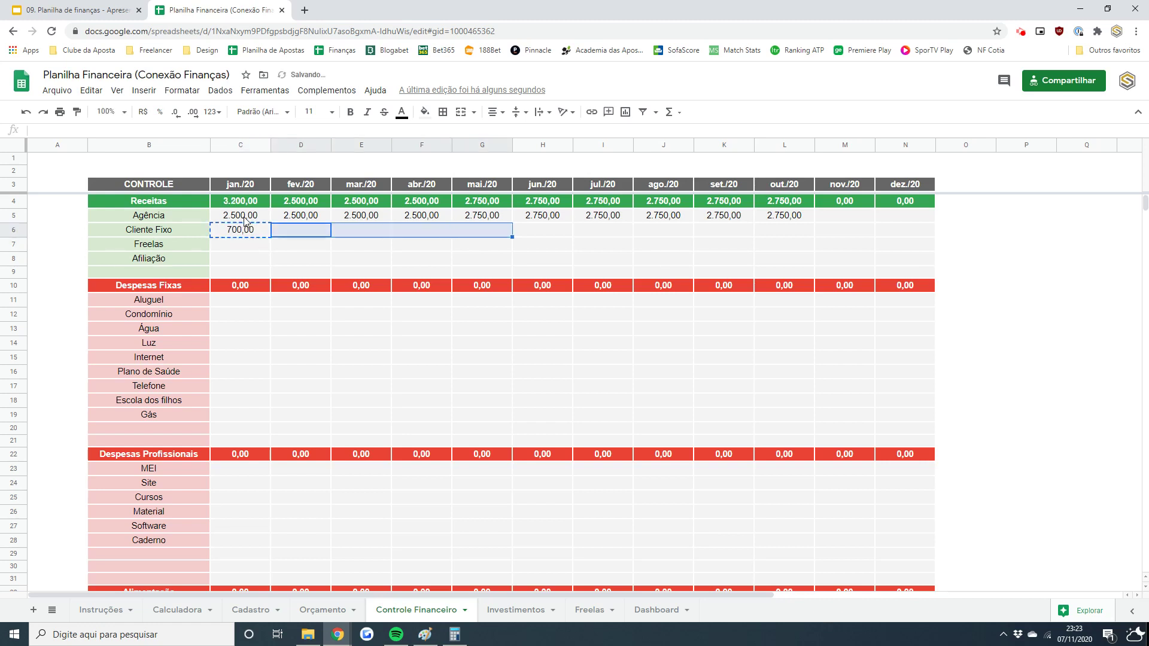
key(ctrl+v)
- Enter 0,00 Cliente Fixo receipts for jun./20 through out./20
key(Right)
key(Right)
key(Right)
key(Right)
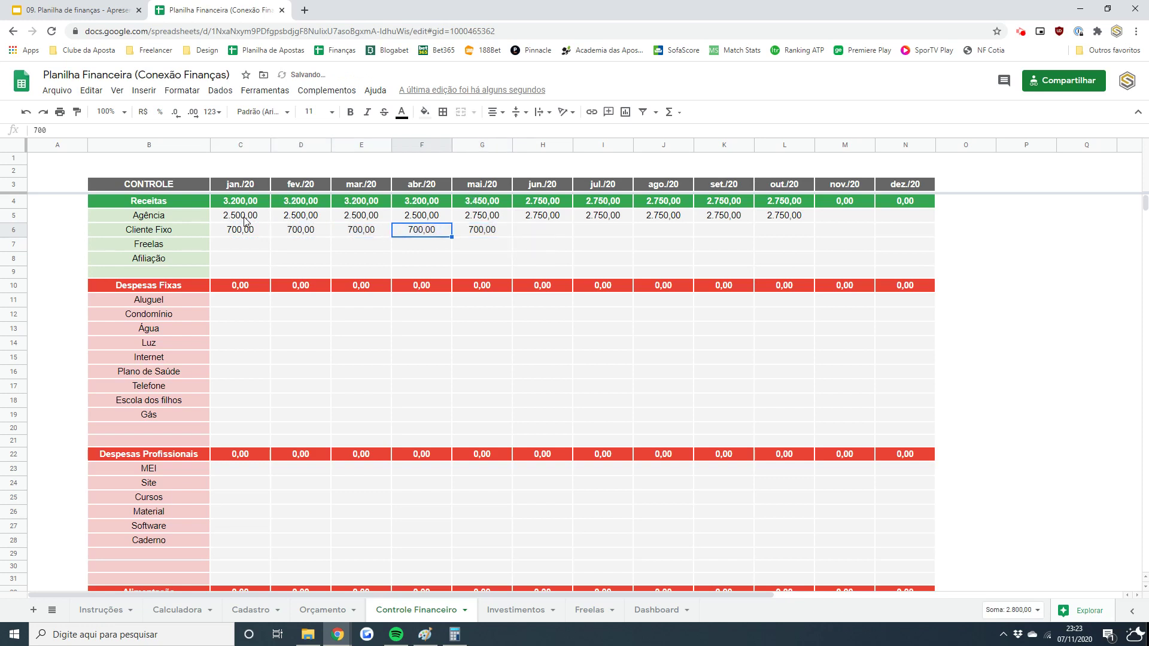
text(0)
key(Tab)
text(0)
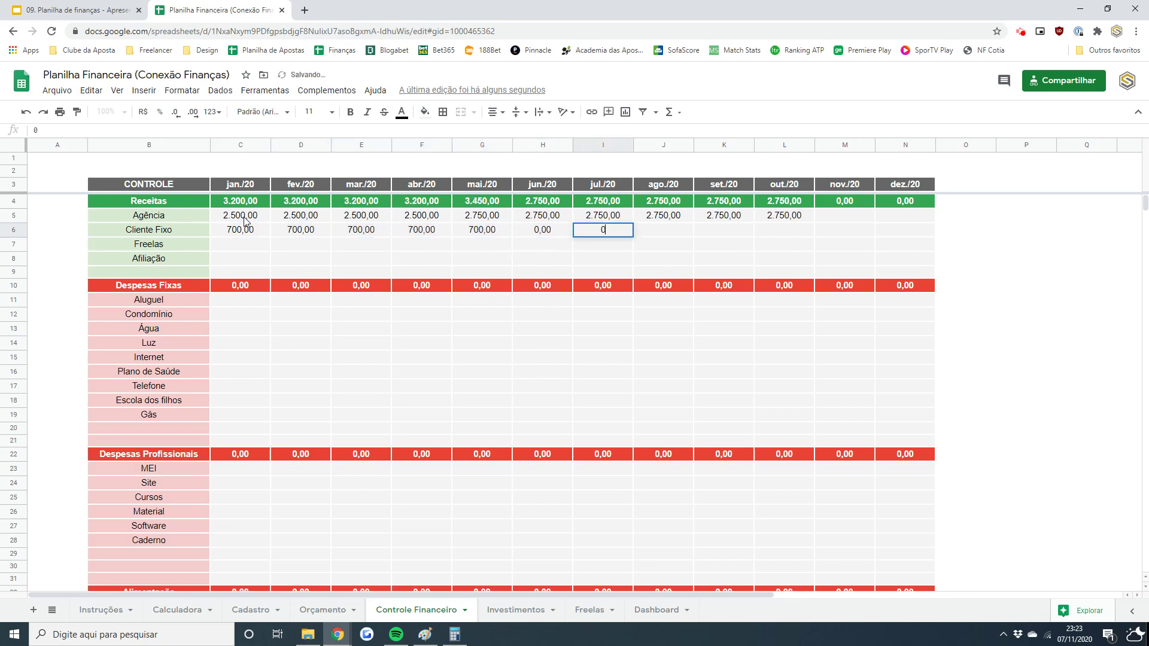
key(Tab)
text(0)
key(Tab)
text(0)
key(Tab)
text(0)
key(Left)
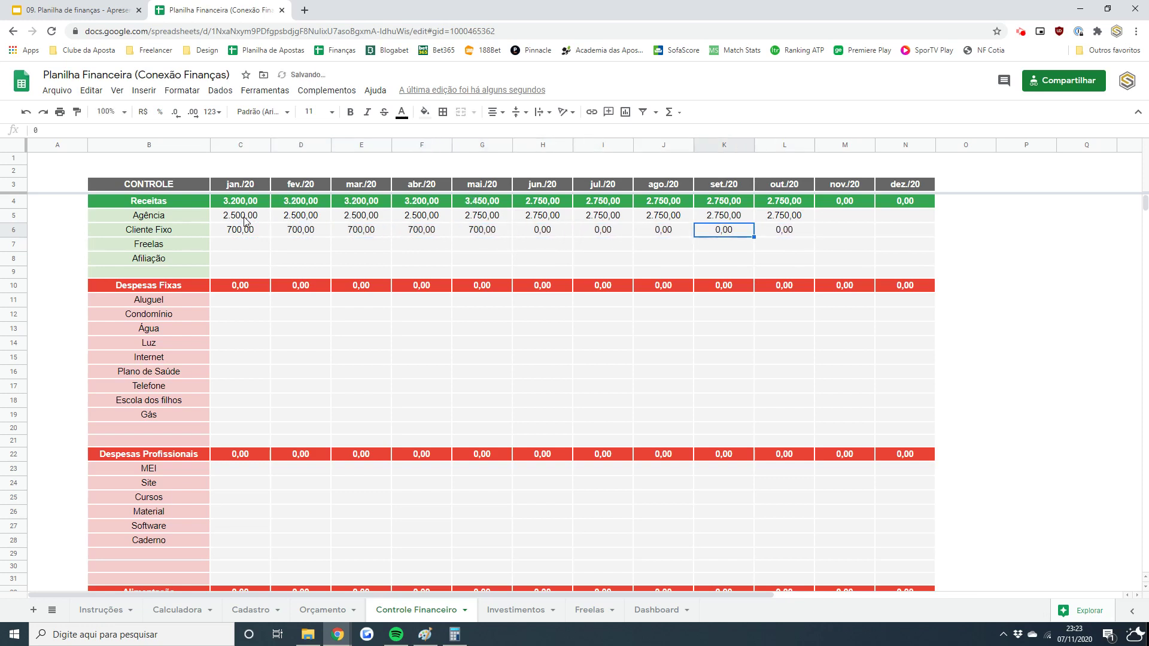
key(Left)
key(Left)
key(Left)
key(Left)
key(Left)
key(Left)
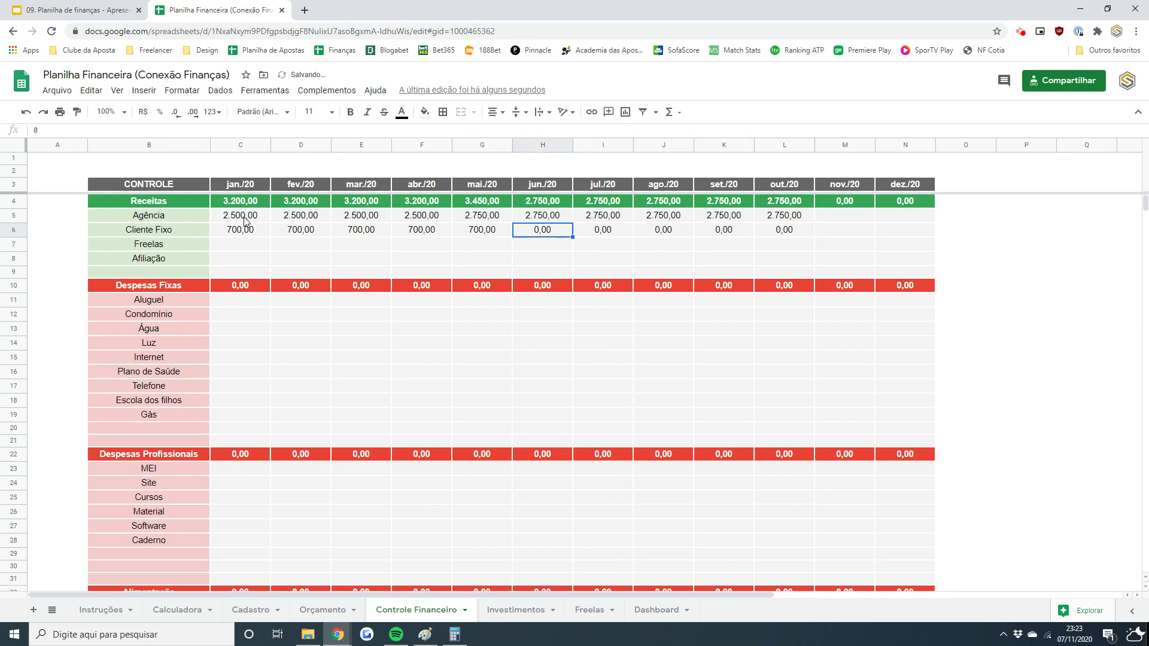
key(Left)
key(Left)
key(Down)
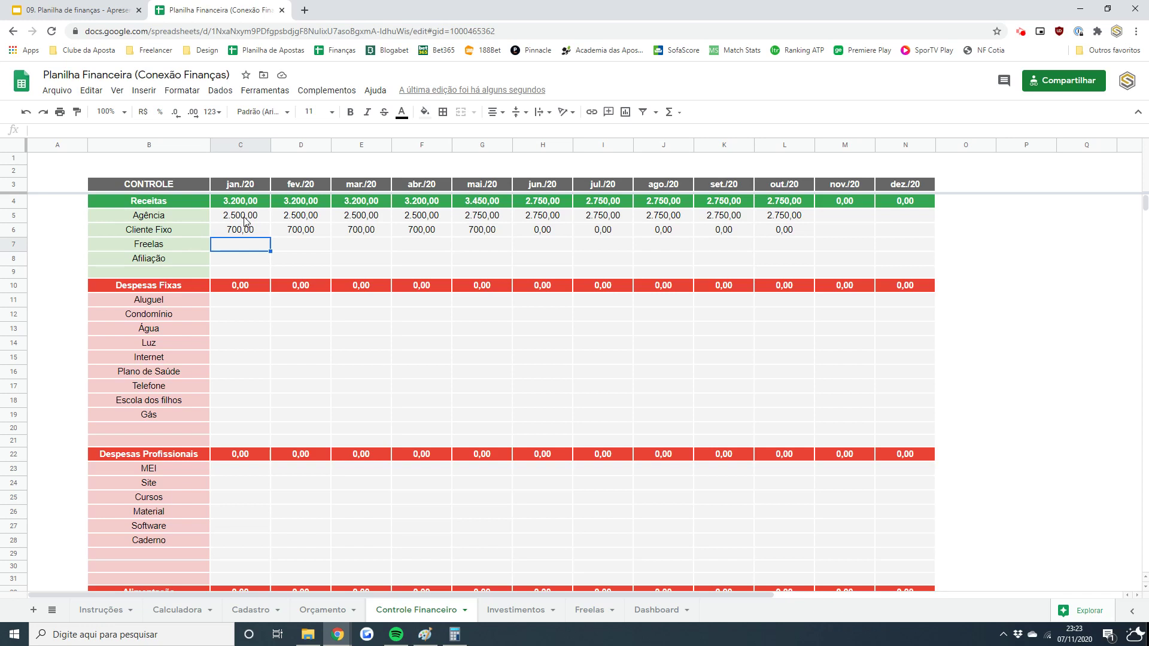
- Enter Freelas receipts of 800, 1.100, 550 and 700 for the first four months
text(800)
key(Tab)
text(1.10)
text(0)
key(Tab)
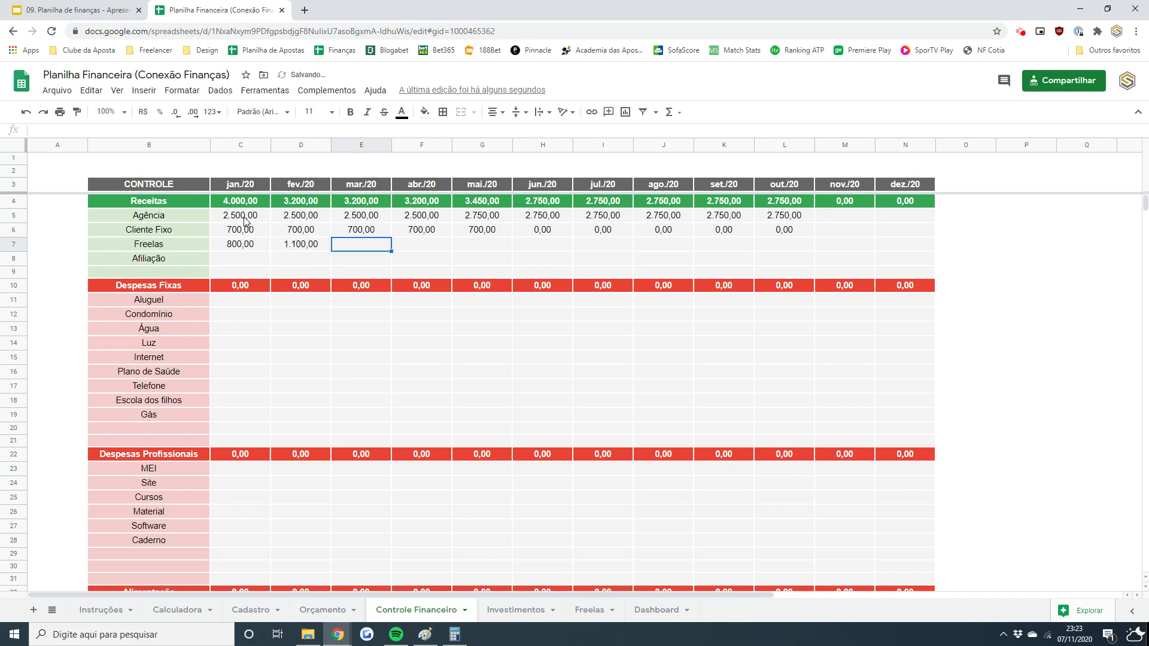
text(550)
key(Return)
key(Up)
key(Right)
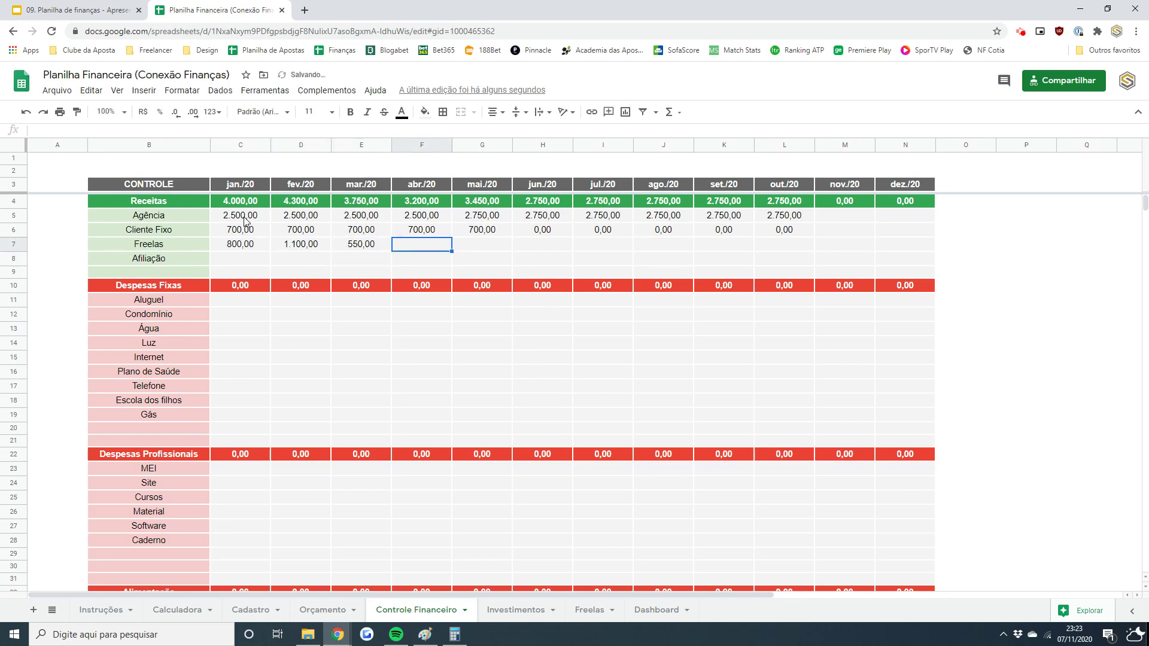
text(700)
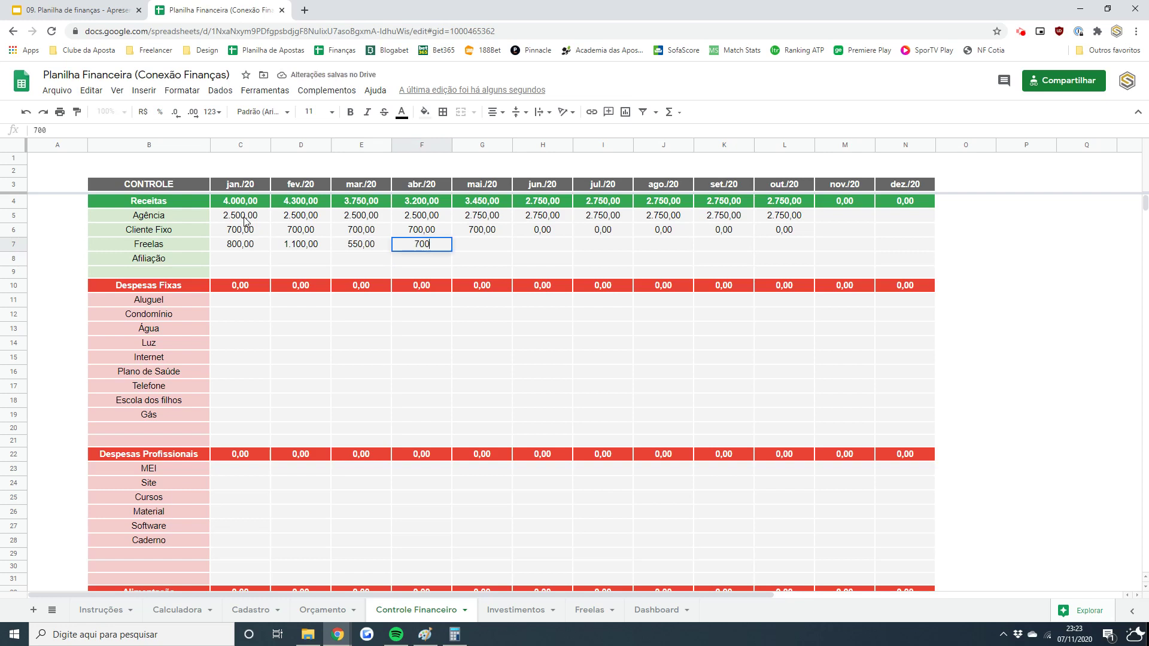
key(Tab)
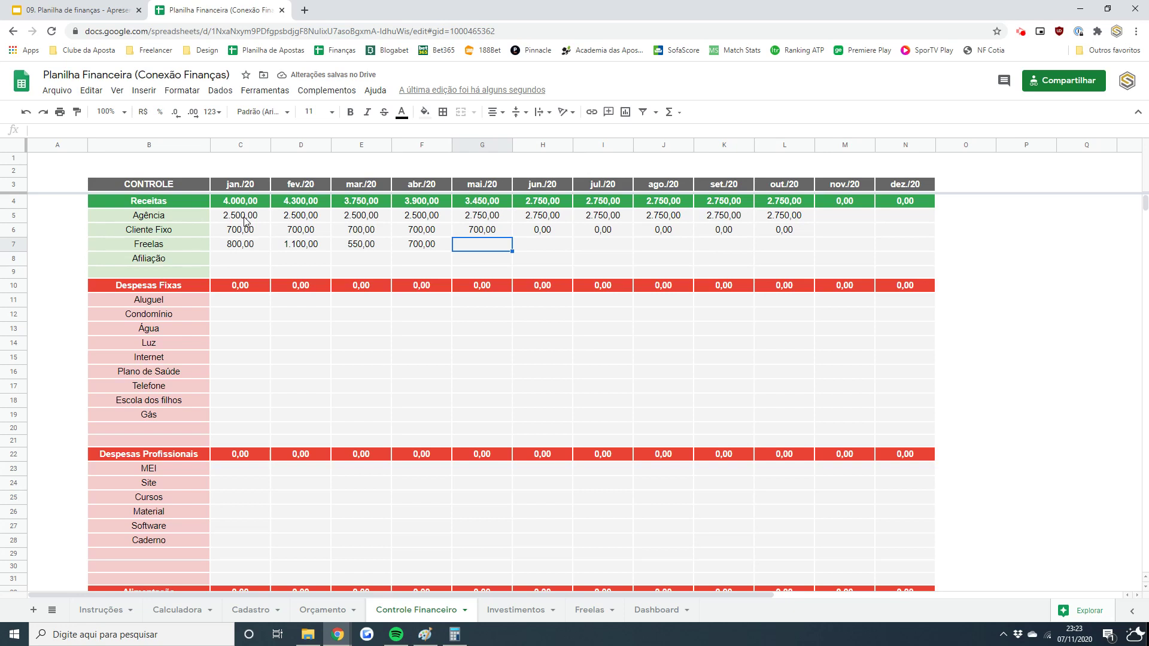
- Enter Freelas receipts of 860, 1.000, 1.000, 1.500, 1.500 and 1.750 through October
text(860)
key(Return)
key(Up)
key(Right)
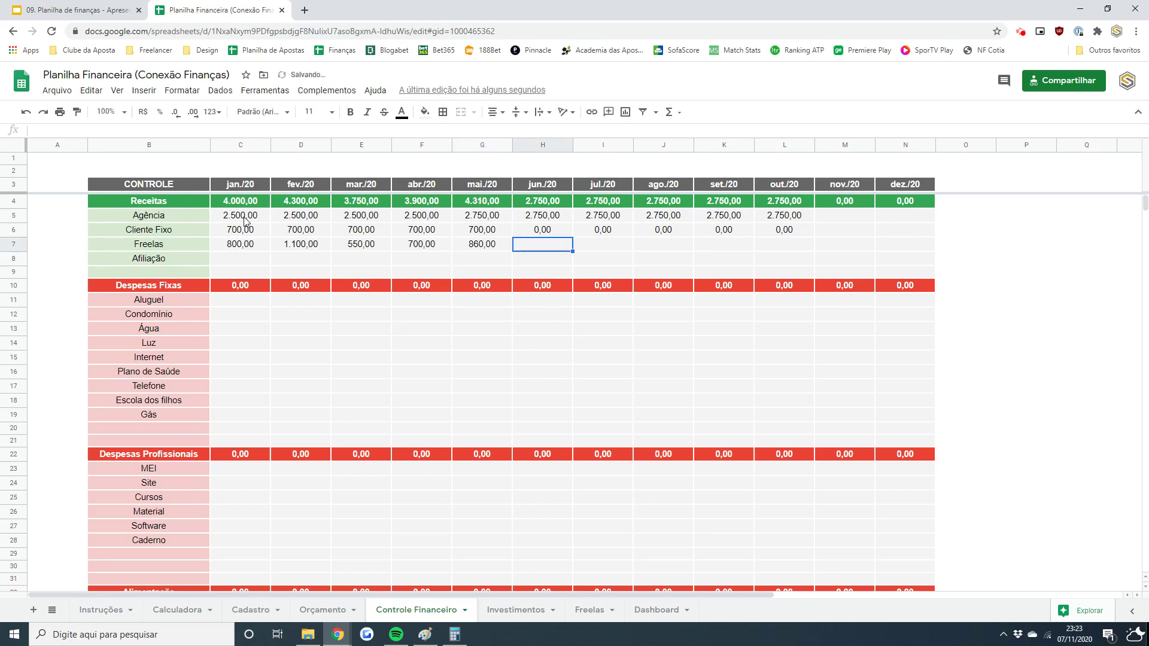
text(1000)
key(Tab)
text(1.00)
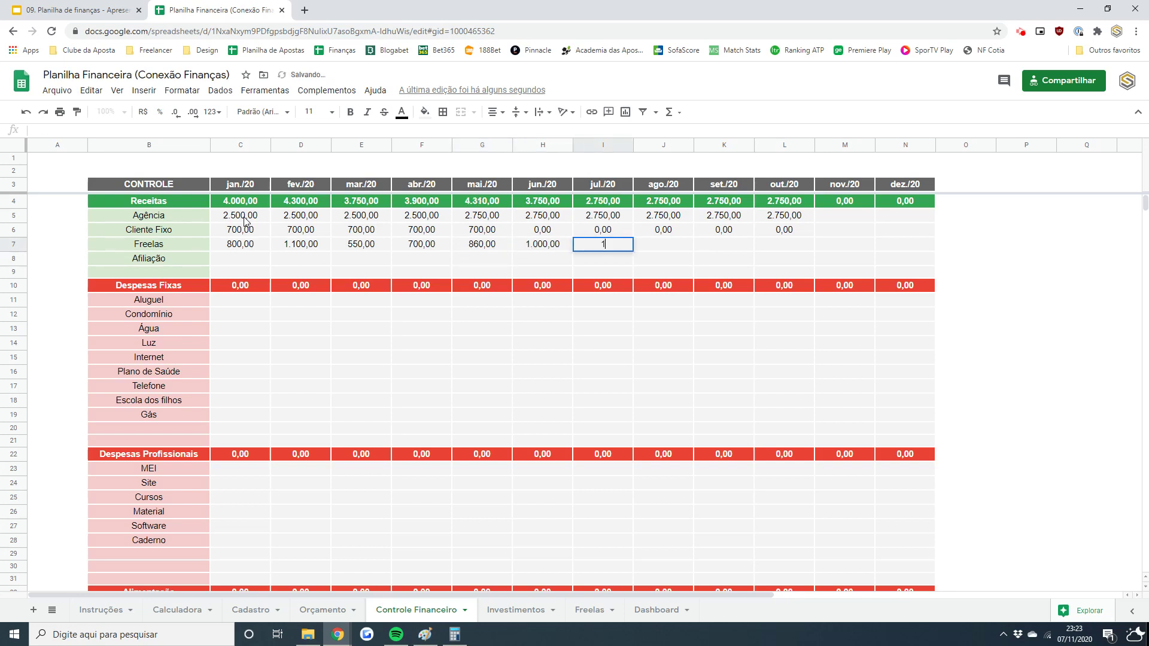
text(0)
key(Tab)
text(1500)
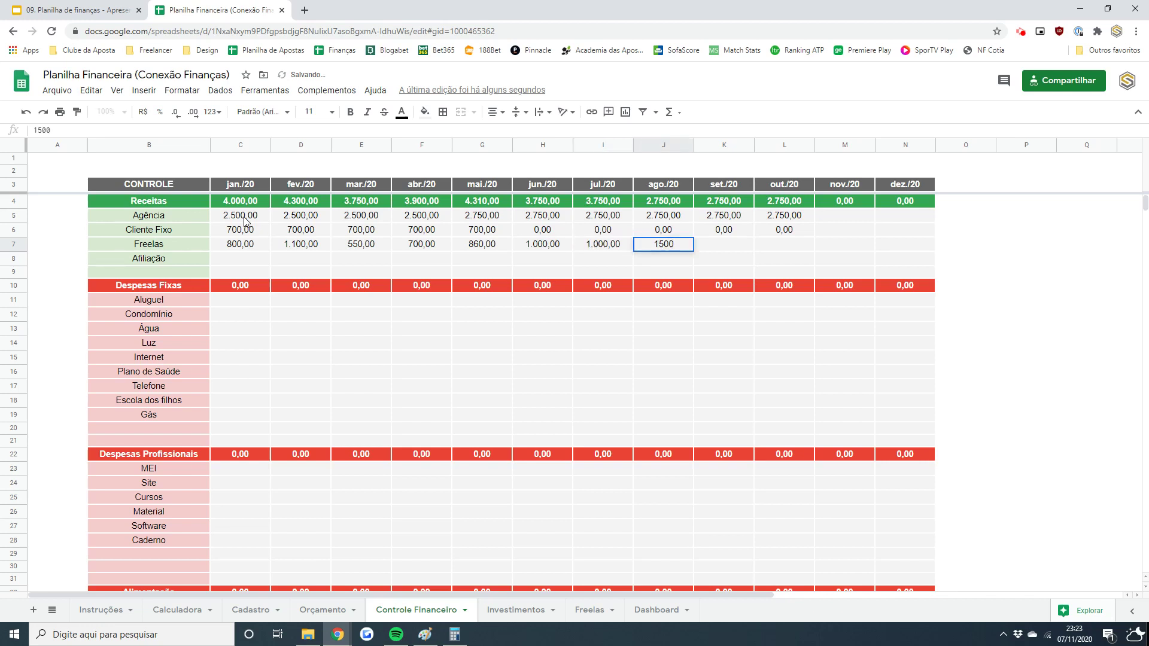
key(Tab)
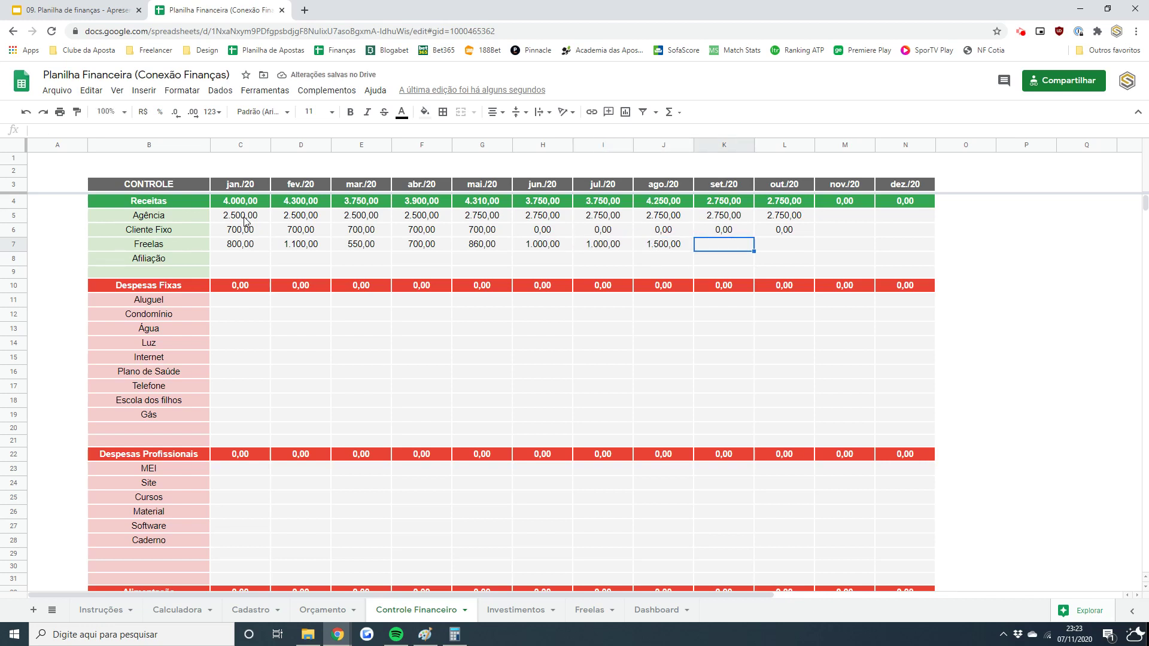
text(1500)
key(Tab)
text(1750)
key(Return)
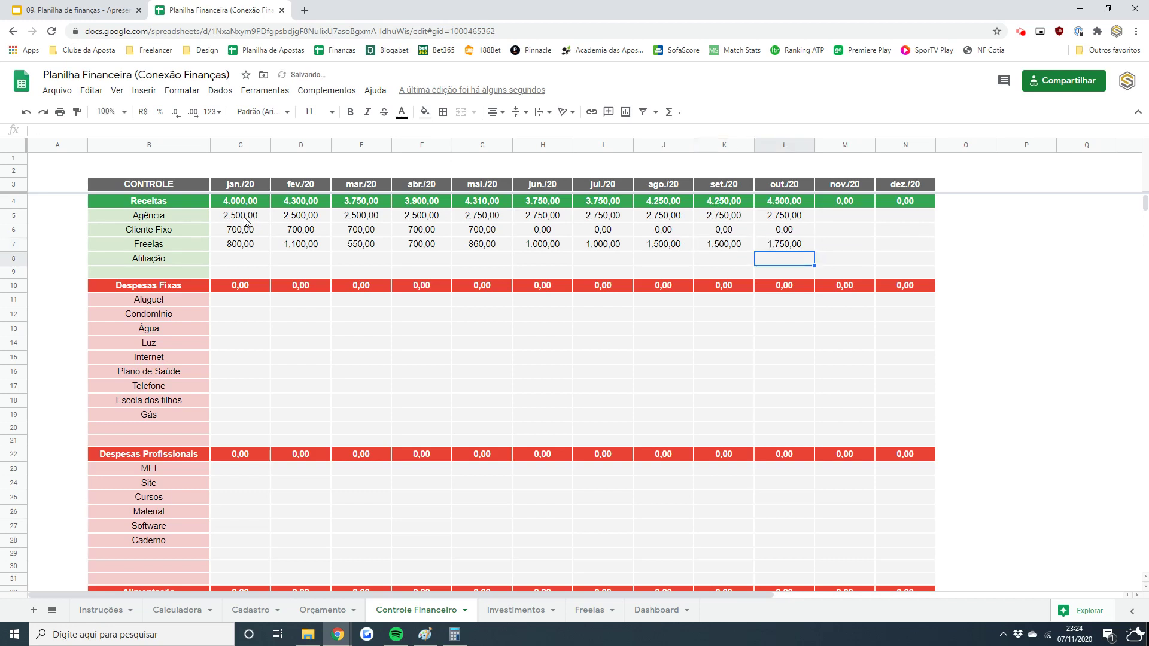
key(Up)
key(Left)
key(Left)
key(Left)
key(Left)
key(Left)
key(Left)
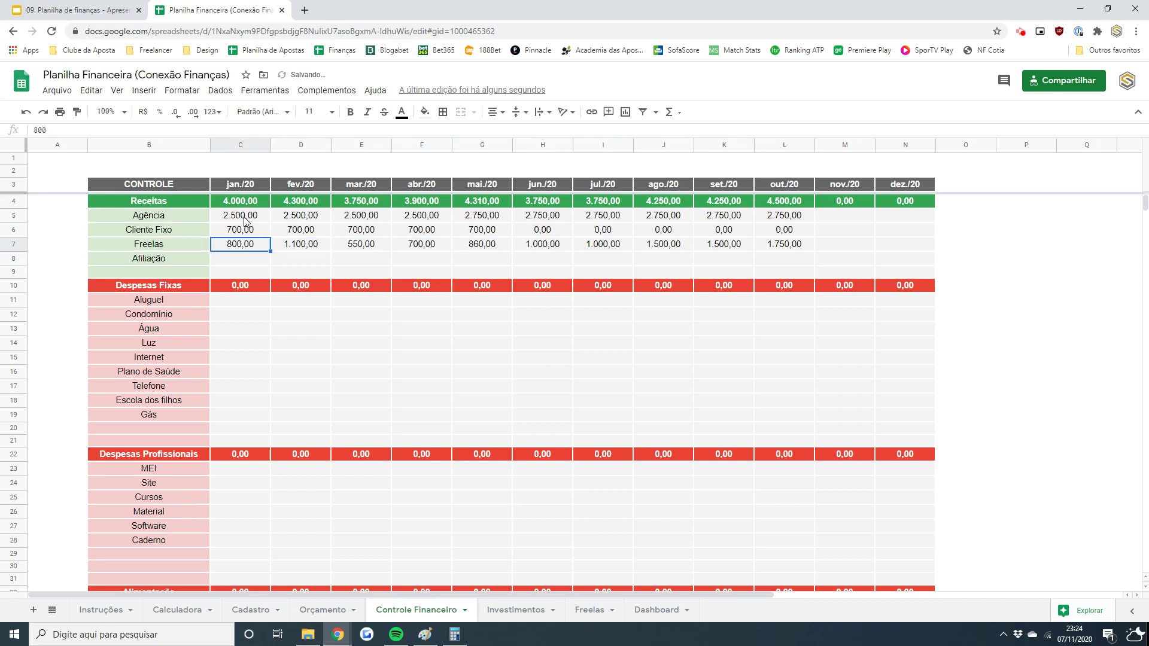
- Record 300,00 Afiliação income for January and copy it across February through October
key(Down)
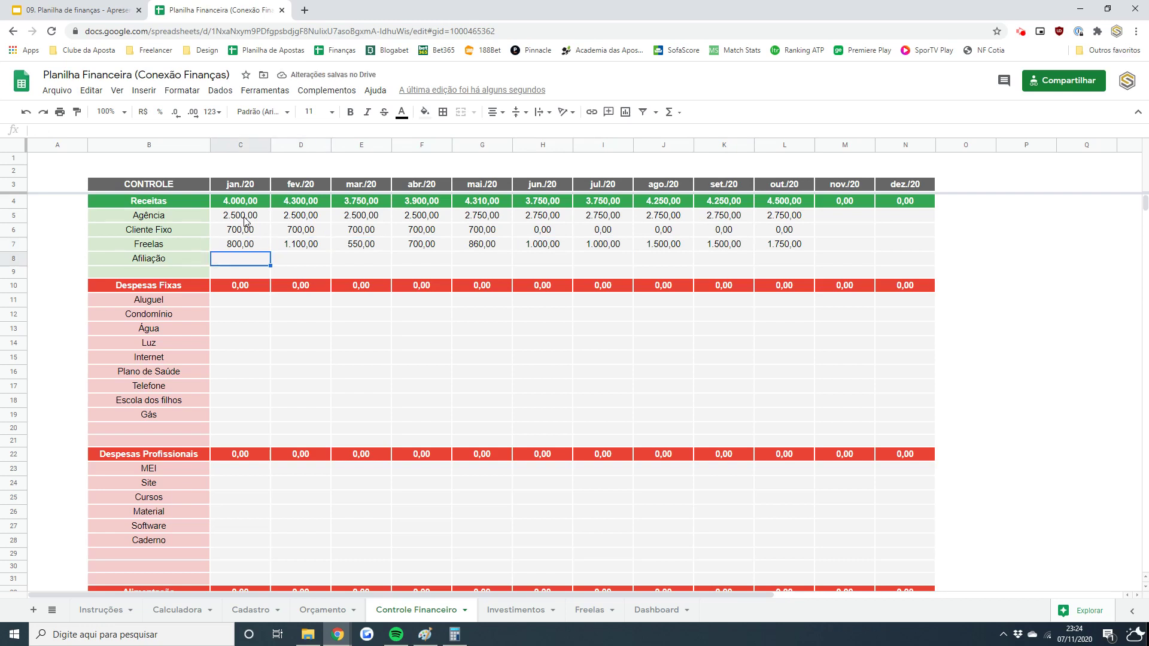
text(300)
key(ctrl+Return)
key(ctrl+c)
key(Right)
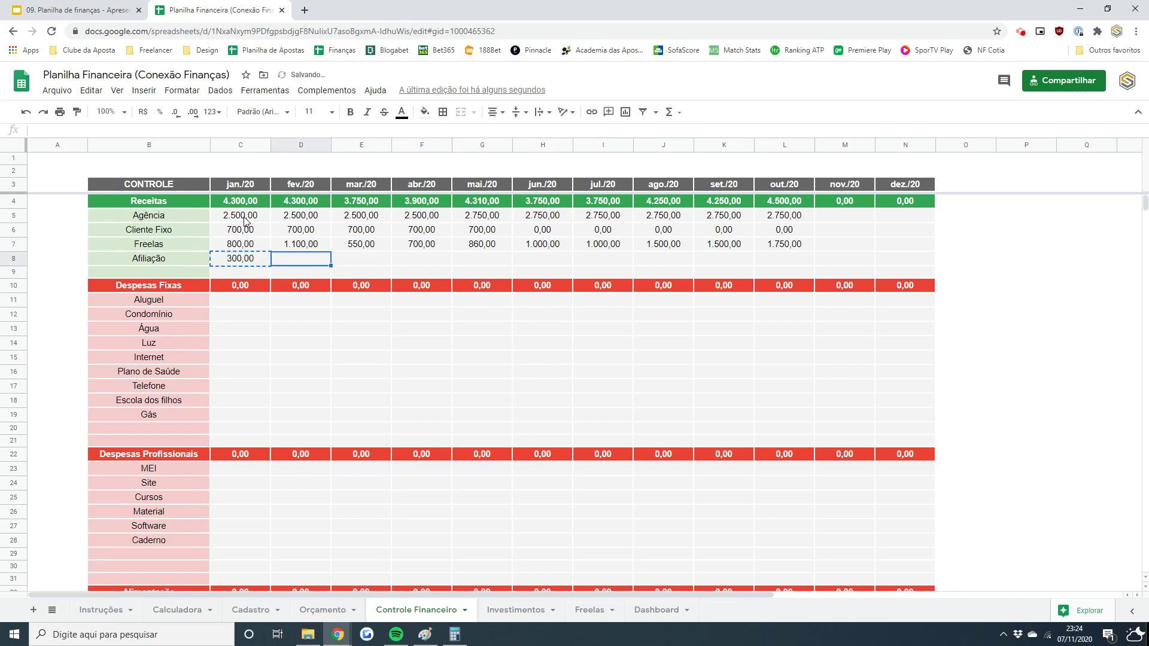
key(shift+Right)
key(shift+Right)
key(shift+Right)
key(shift+Right)
key(shift+Right)
key(shift+Right)
key(shift+Right)
key(shift+Right)
key(ctrl+v)
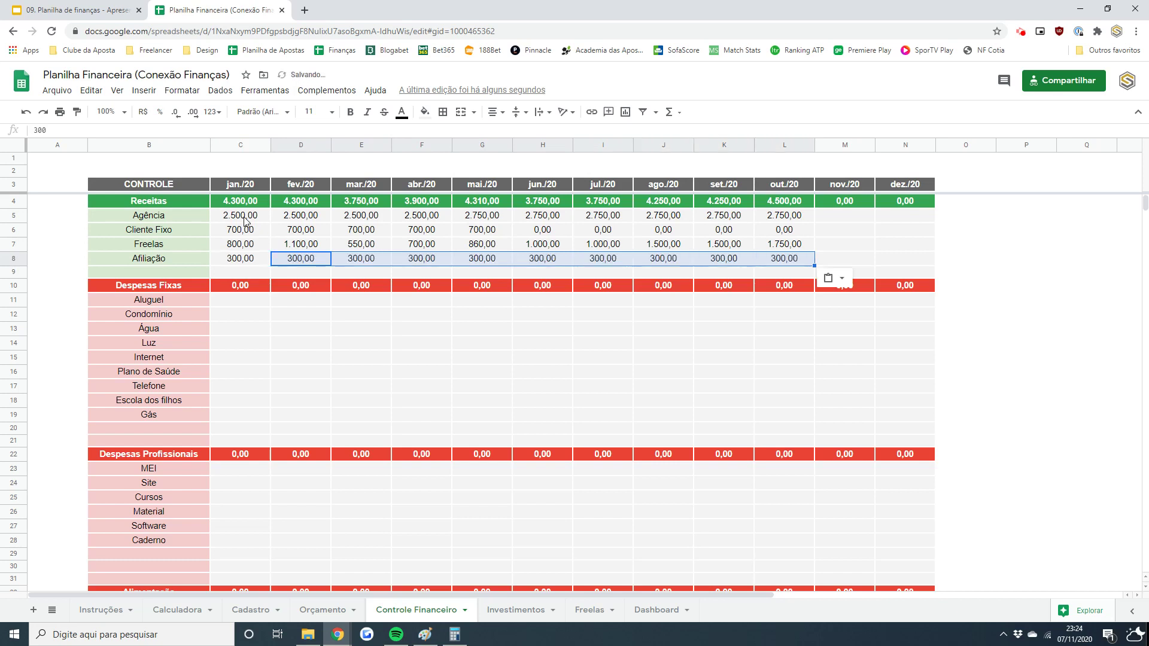
key(Left)
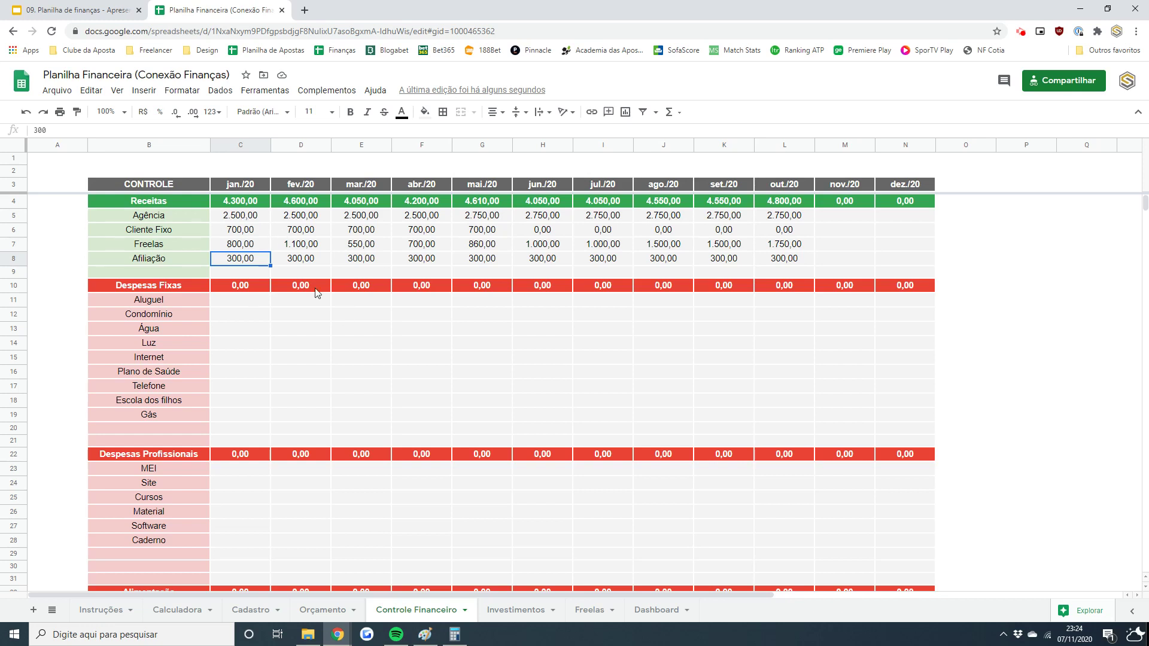
click(648, 615)
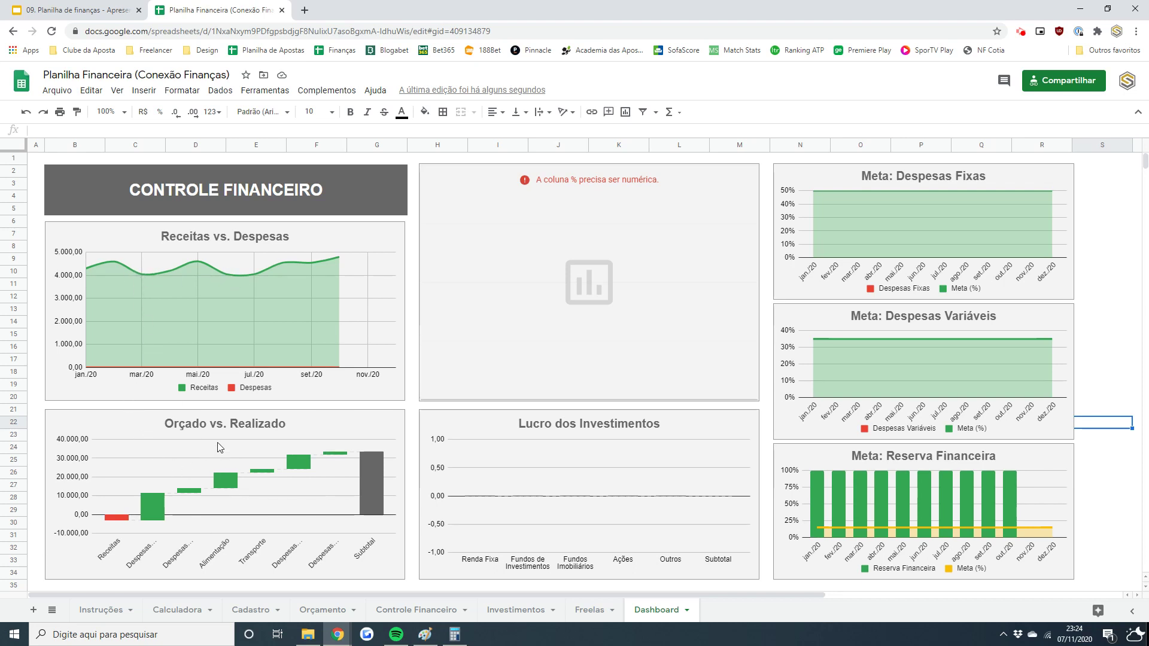
click(313, 419)
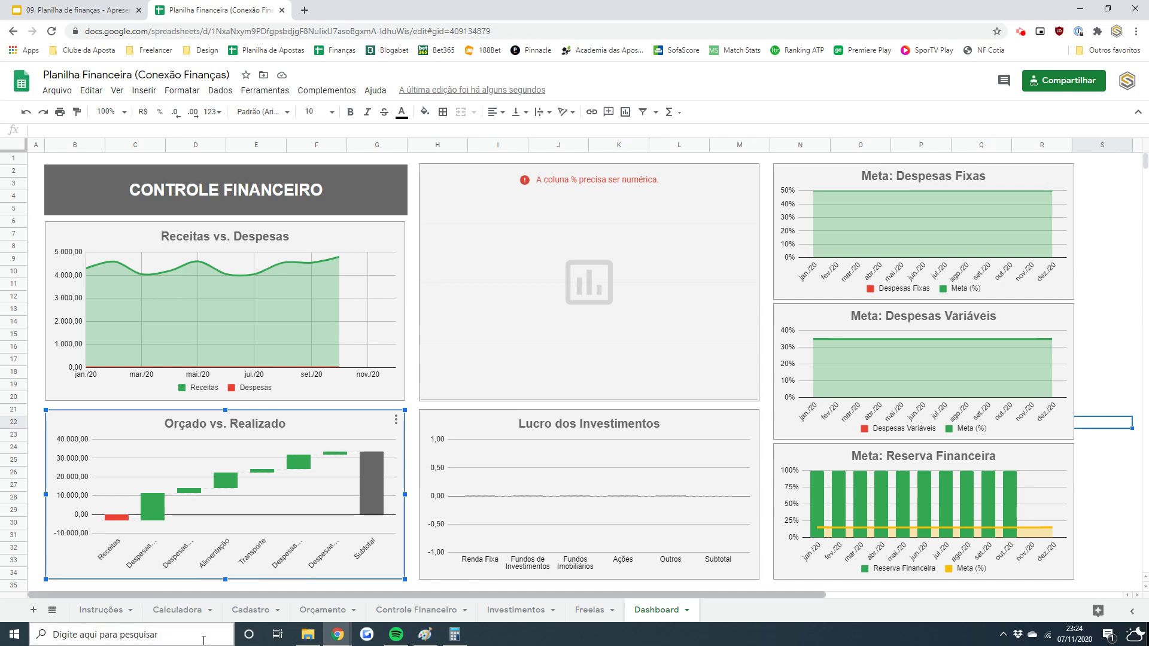
click(304, 612)
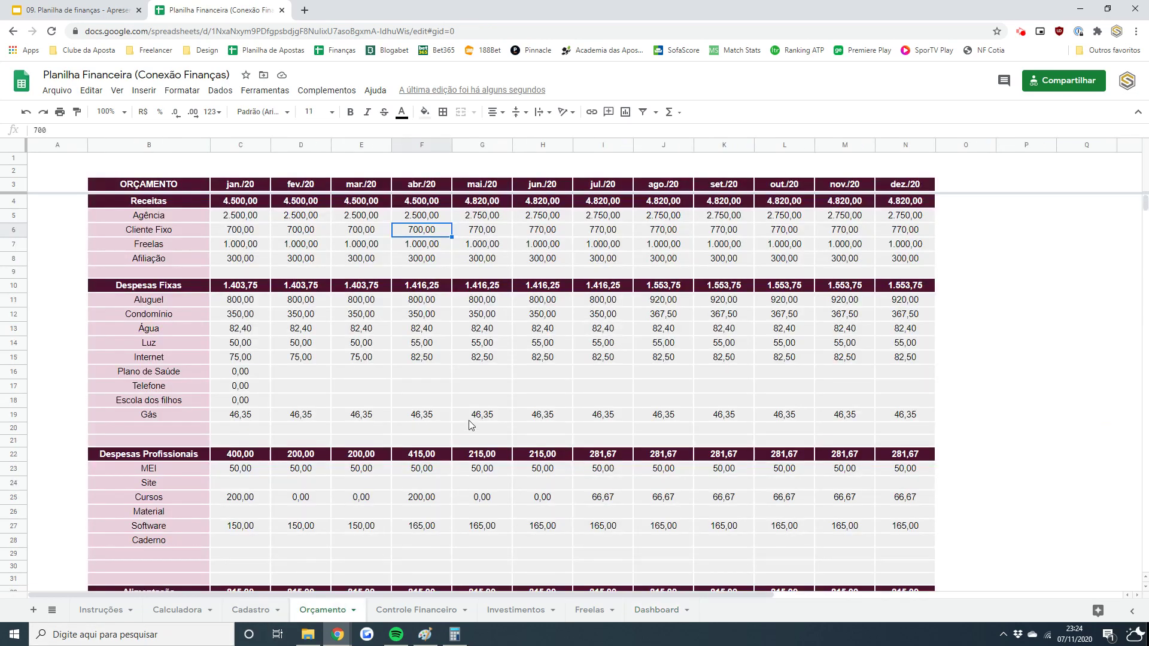
click(420, 611)
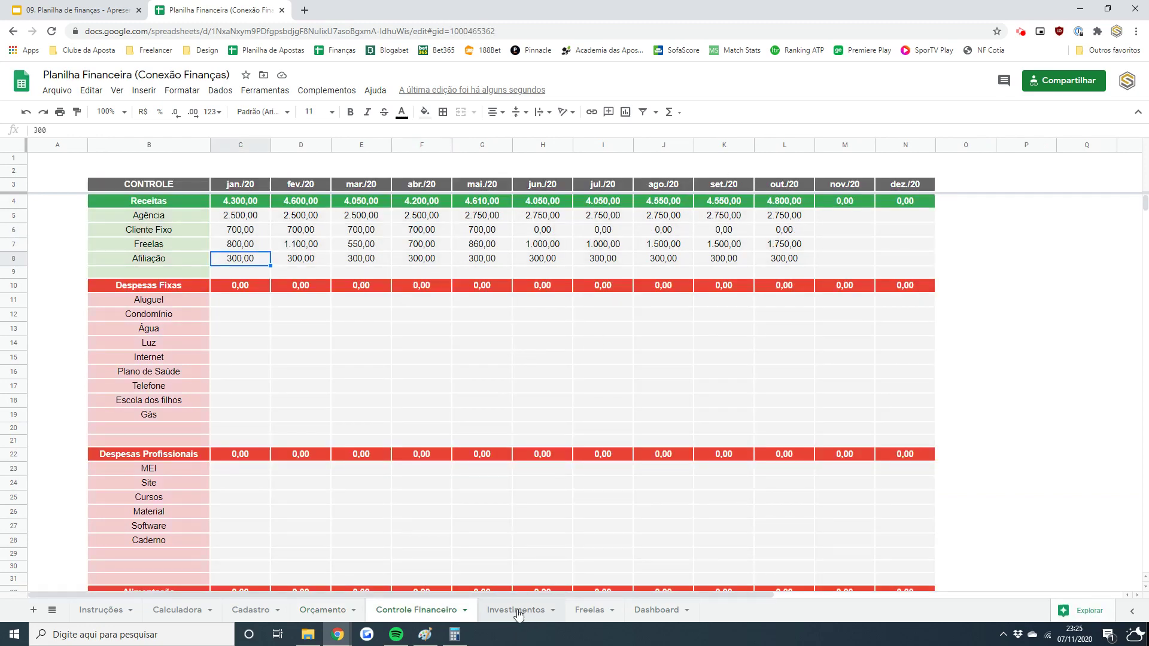
click(642, 610)
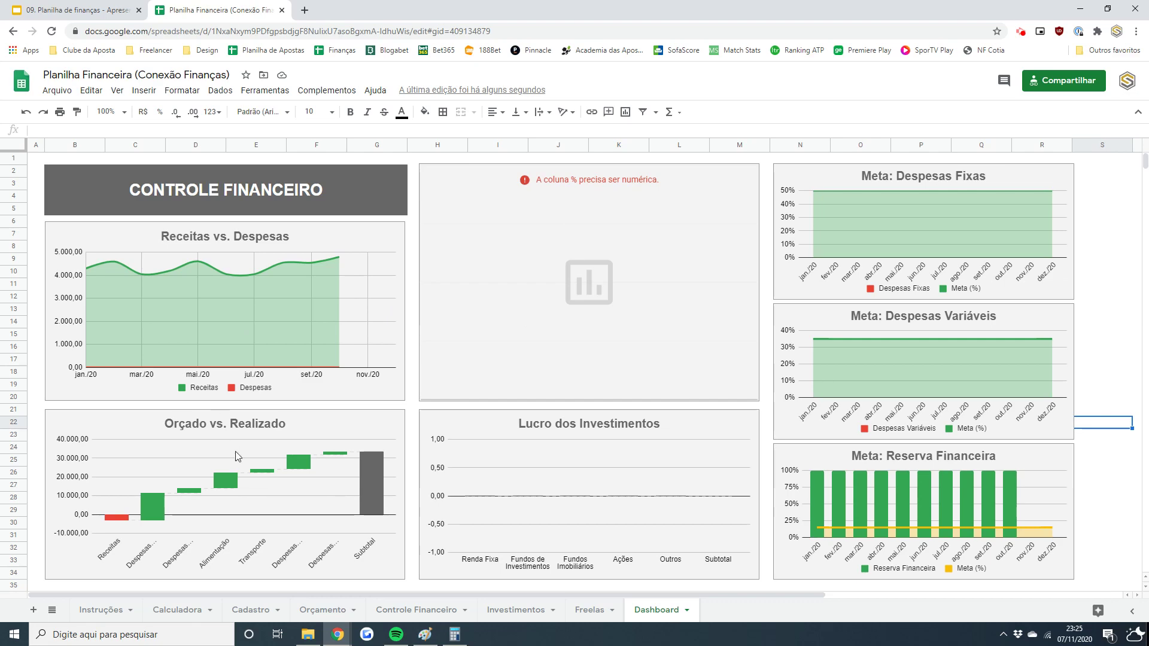
click(413, 611)
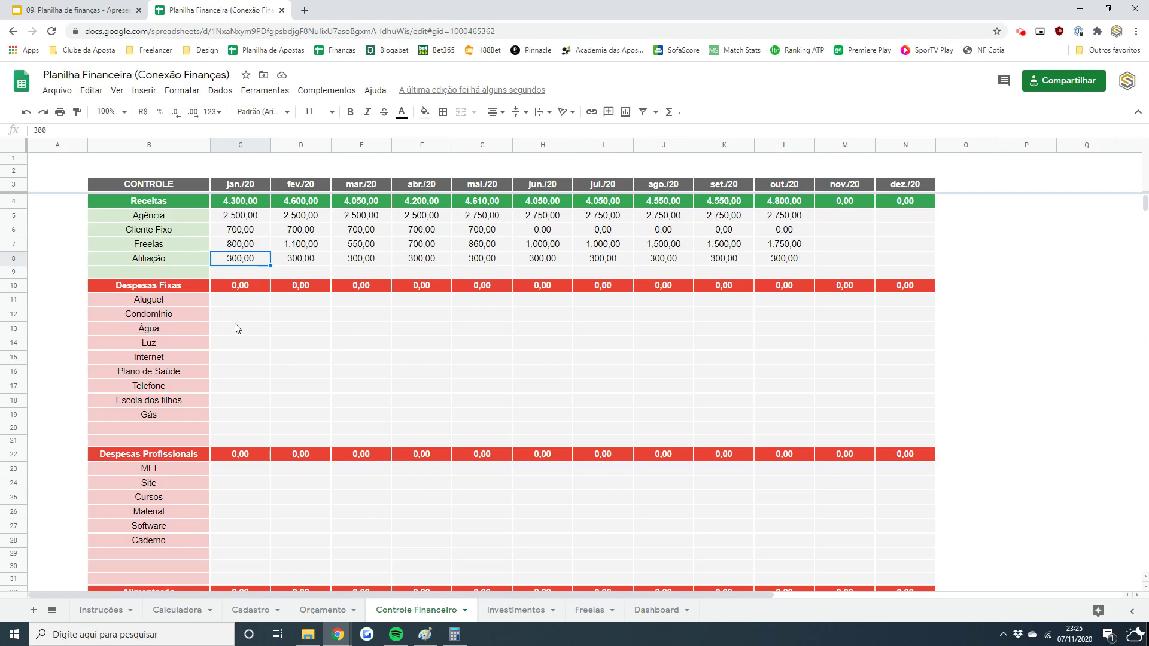
- Enter 800,00 Aluguel rent for January and copy it through July
click(206, 305)
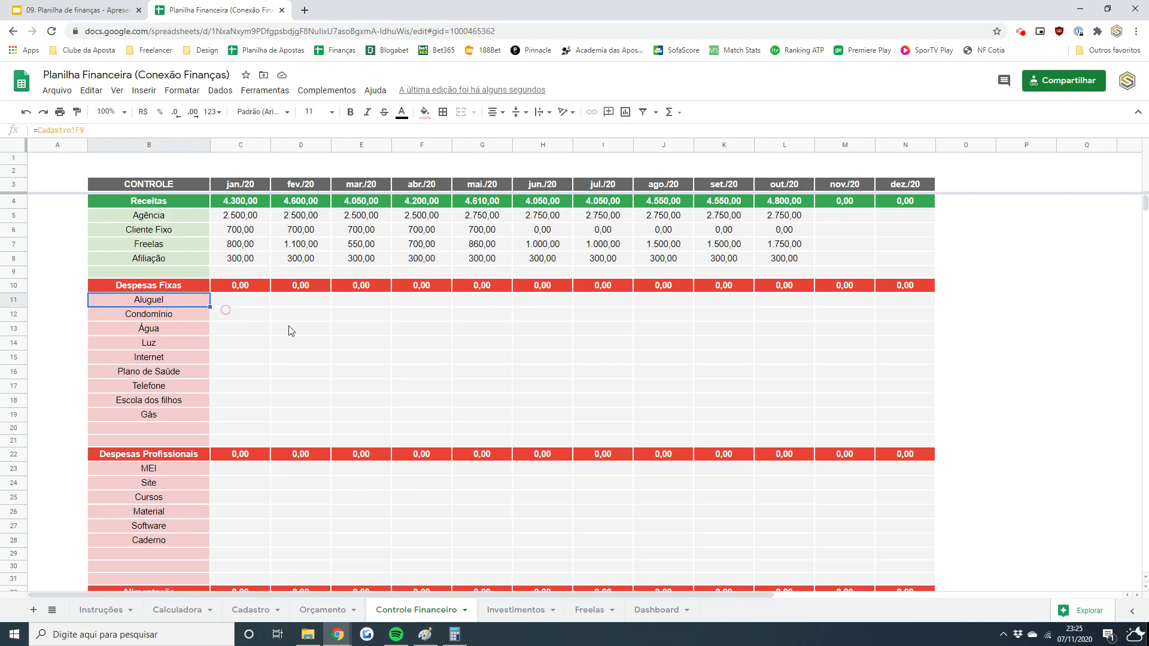
key(Right)
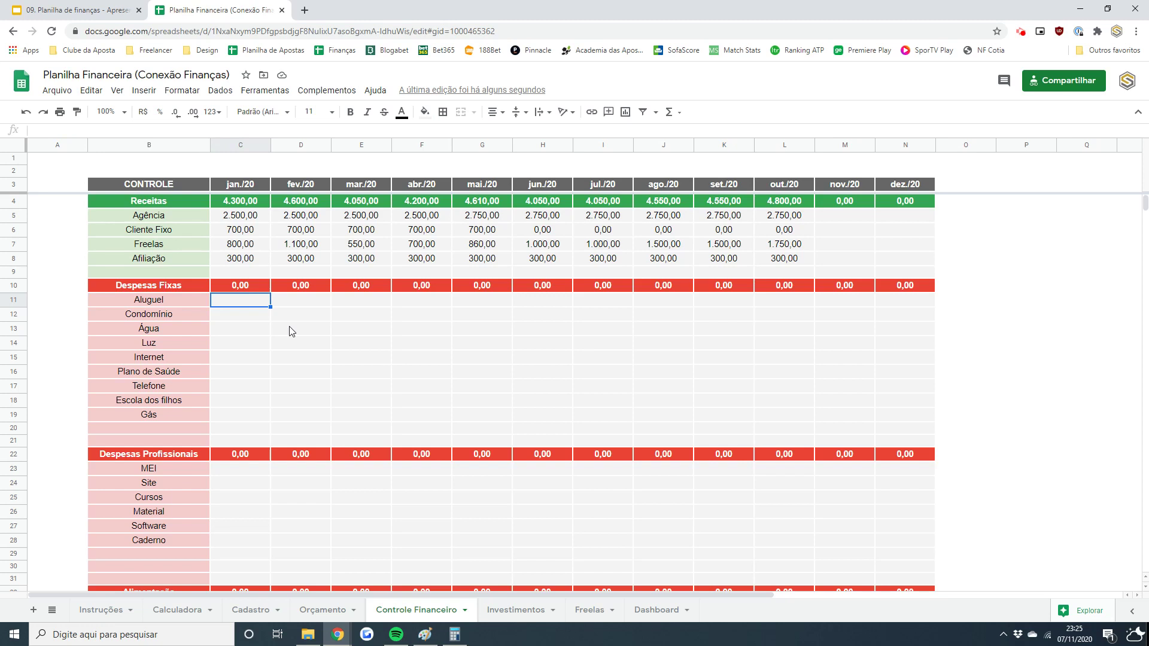
text(800)
key(ctrl+Return)
key(Right)
key(shift+Right)
key(shift+Right)
key(shift+Right)
key(shift+Right)
key(shift+Right)
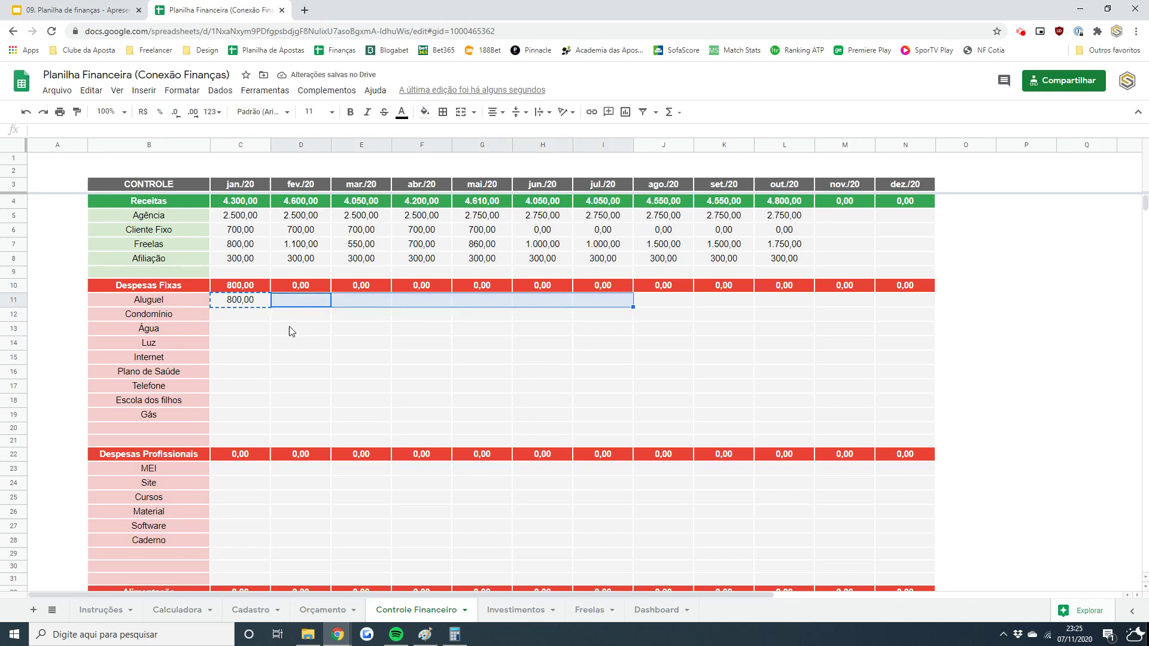
text(800,00	800,00	800,00	800,00	800,00	800,00)
- Set Aluguel rent to 920,00 for August, September and October
key(Right)
key(Right)
key(Right)
key(Right)
key(Right)
key(Right)
text(9)
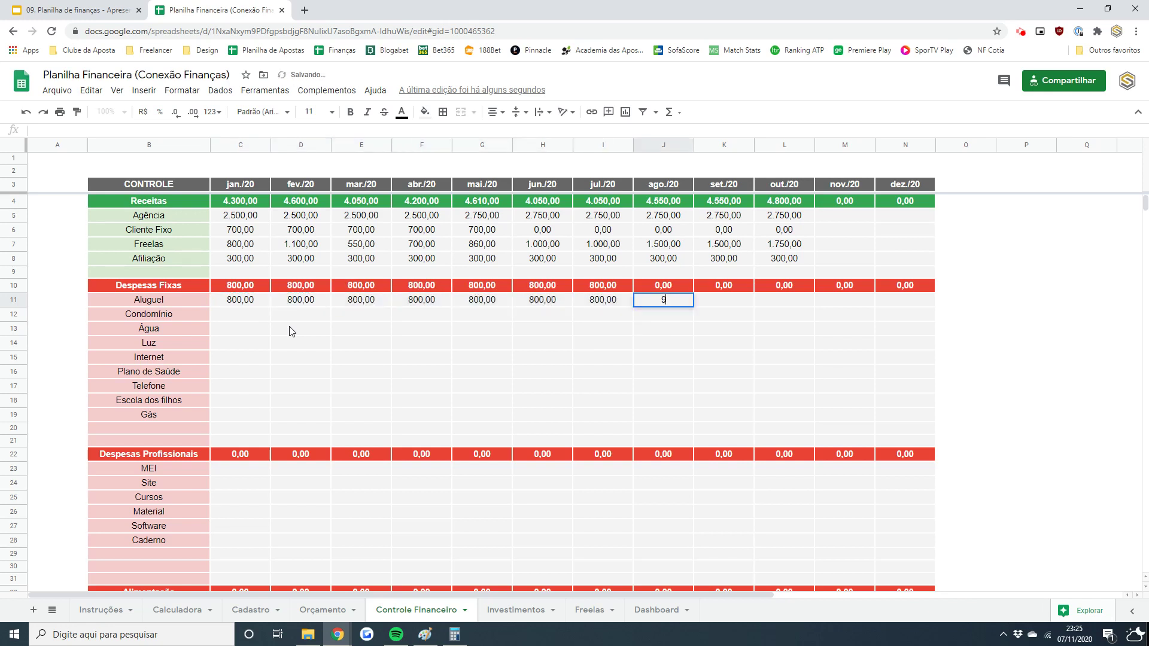
text(20)
key(ctrl+Return)
key(ctrl+c)
key(Right)
key(ctrl+v)
key(Right)
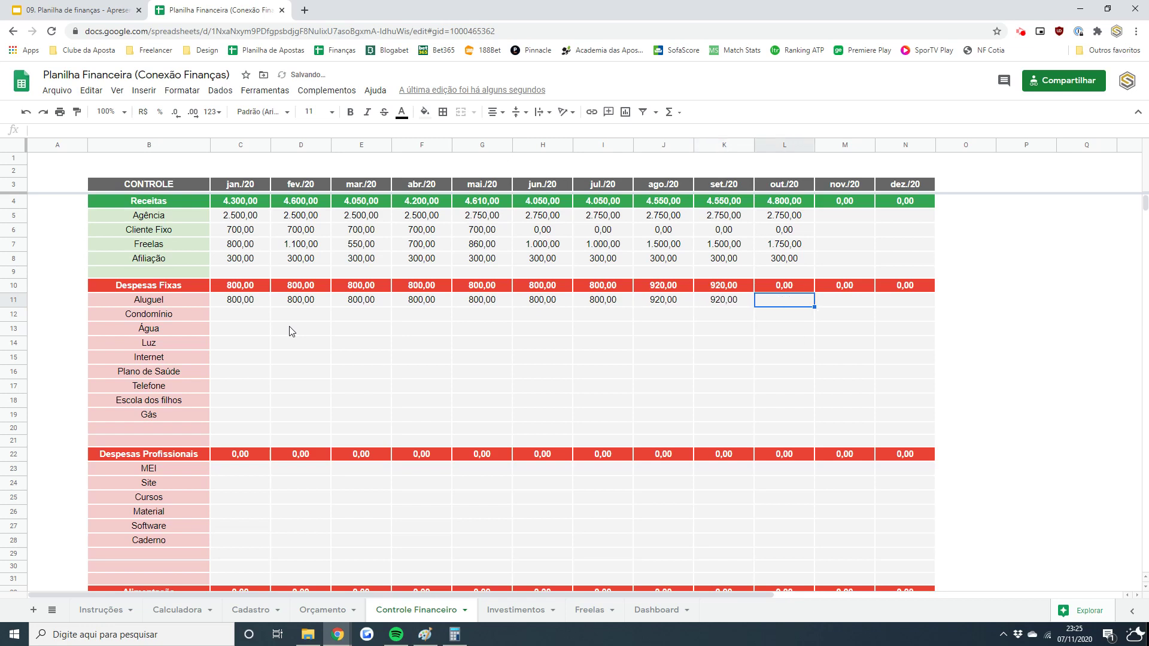
key(ctrl+v)
key(Left)
key(Left)
key(Left)
key(Left)
key(Left)
key(Left)
key(Left)
key(Left)
key(Left)
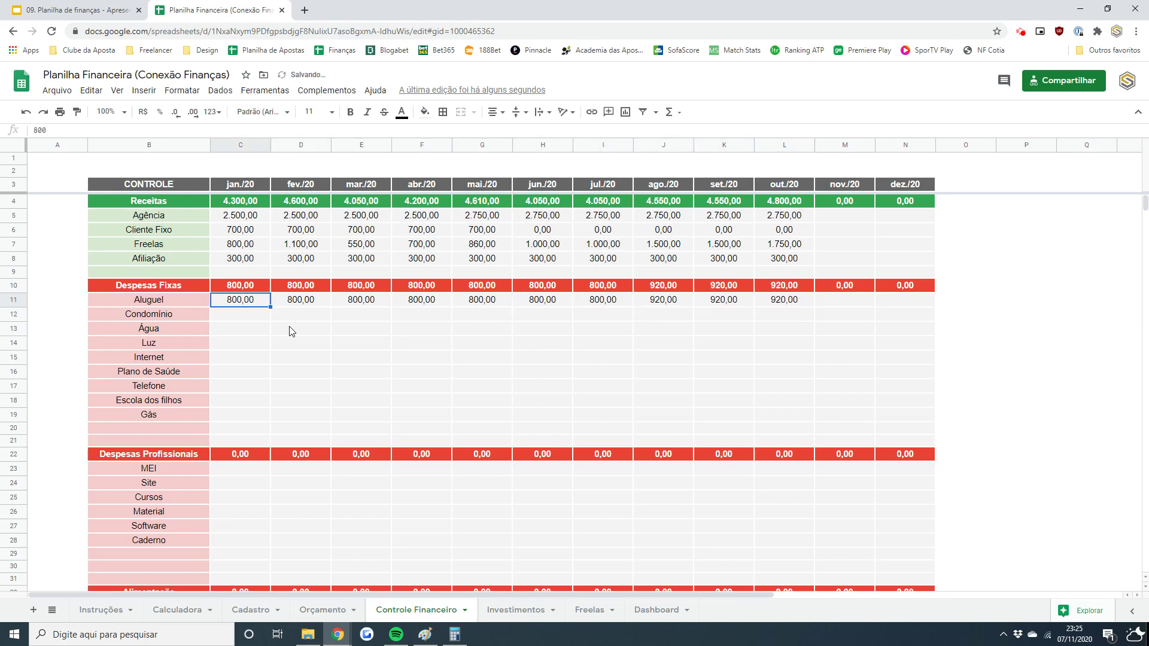
- Enter 350,00 Condomínio for January and copy it through July
key(Down)
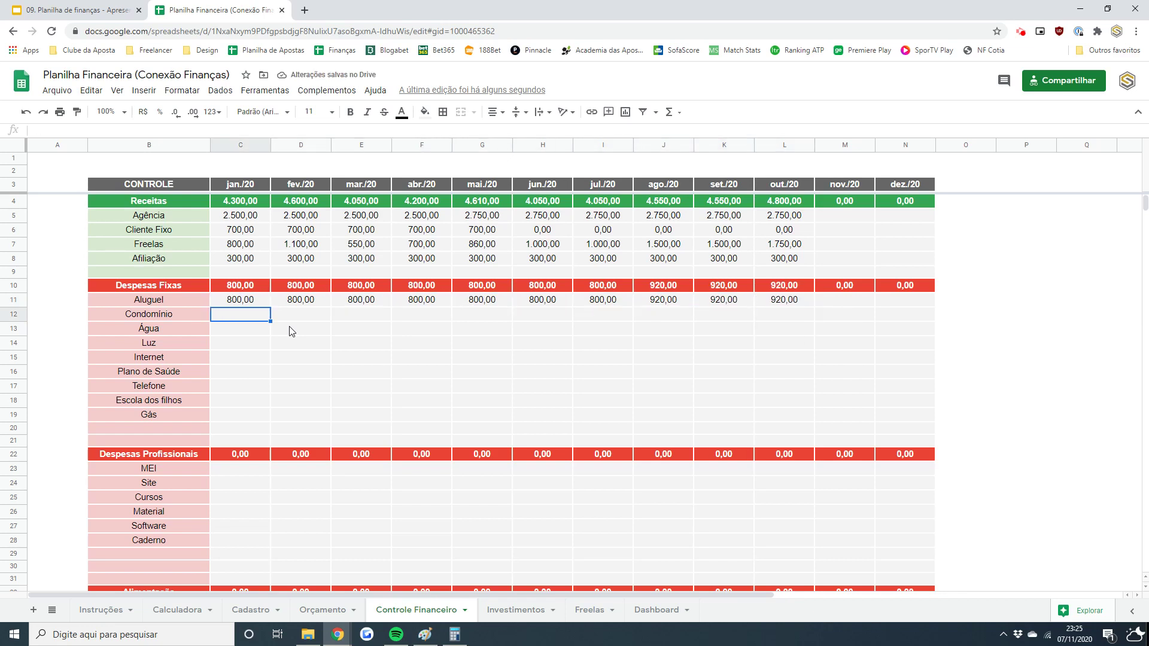
text(350)
key(Return)
key(Up)
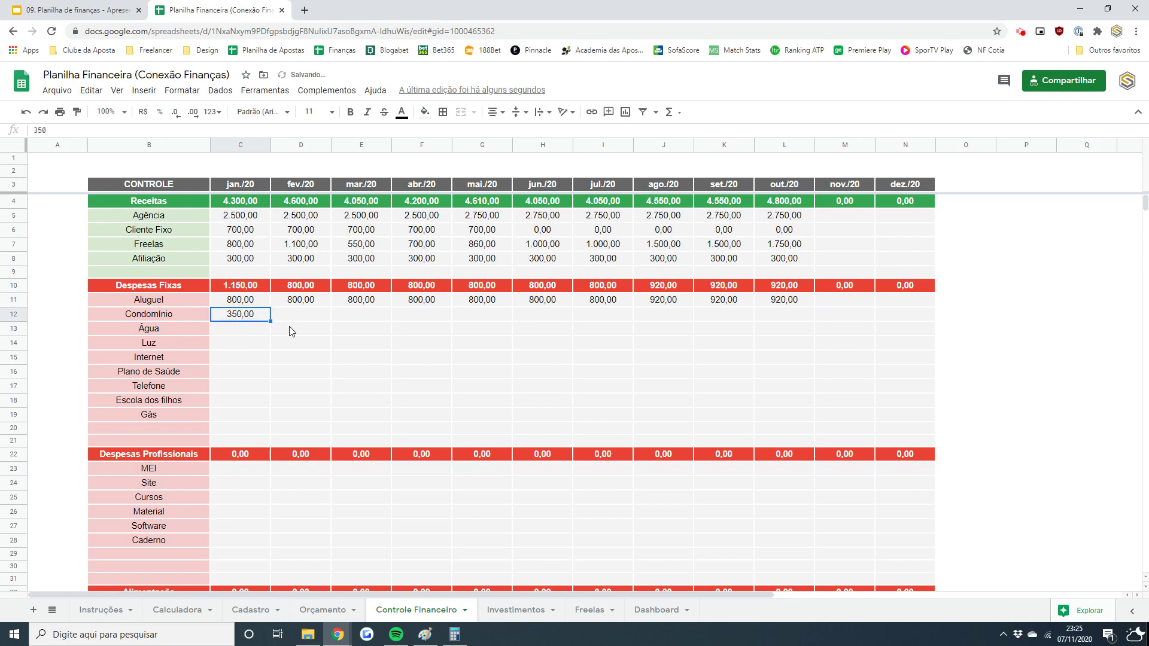
key(ctrl+c)
key(Right)
key(shift+Right)
key(shift+Right)
key(shift+Right)
key(shift+Right)
key(shift+Right)
key(ctrl+v)
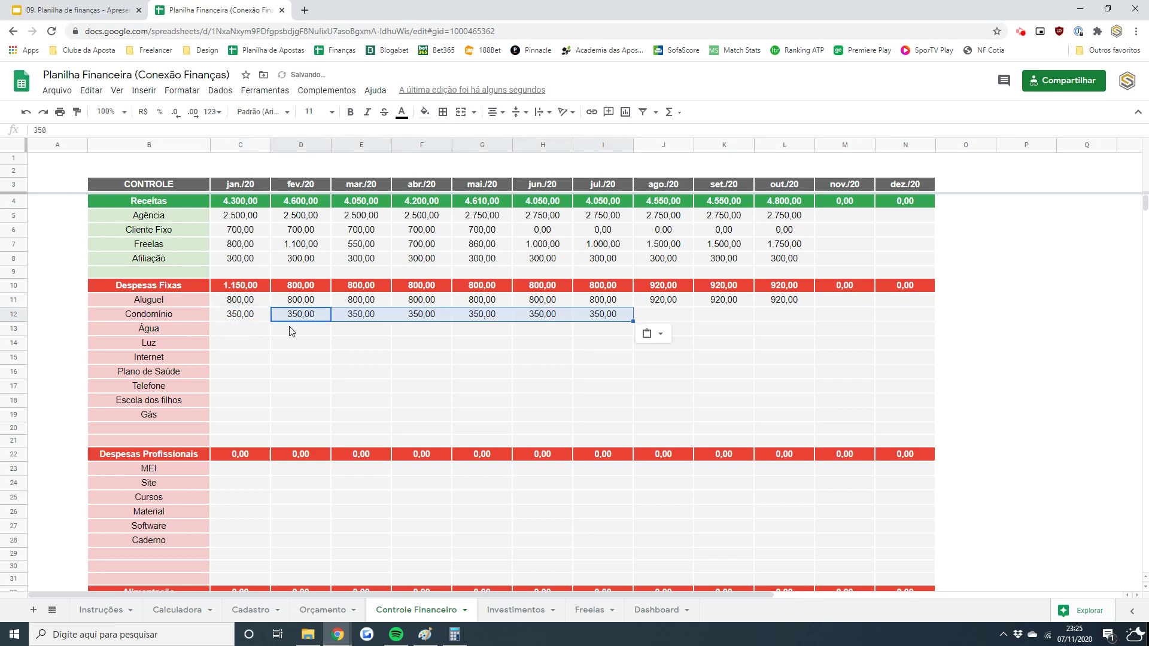
key(Right)
key(Right)
key(Right)
key(Right)
key(Right)
key(Right)
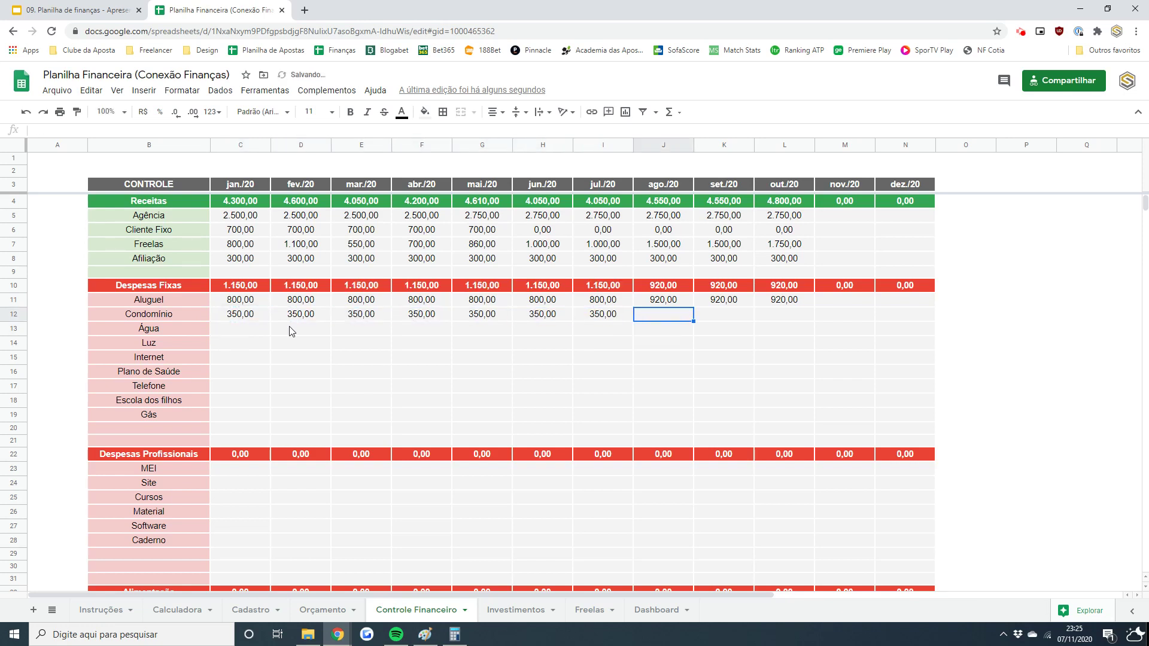
- Set Condomínio to 367,50 for ago./20 and copy it to set./20 and out./20
text(367,5)
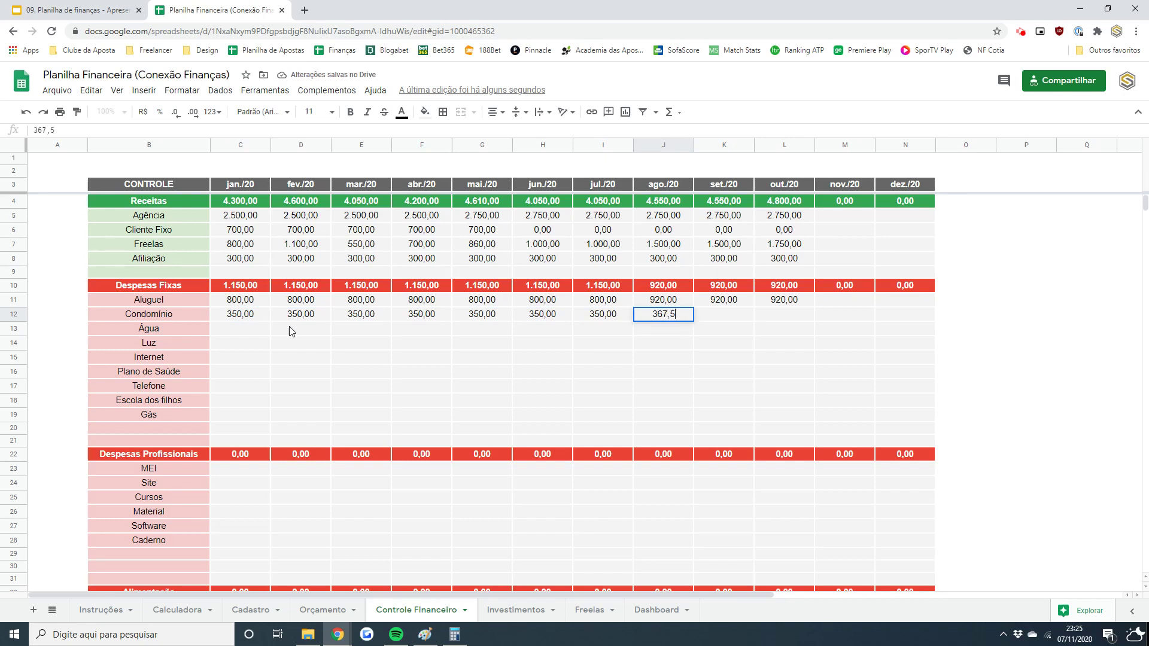
key(ctrl+Return)
key(Right)
key(shift+Right)
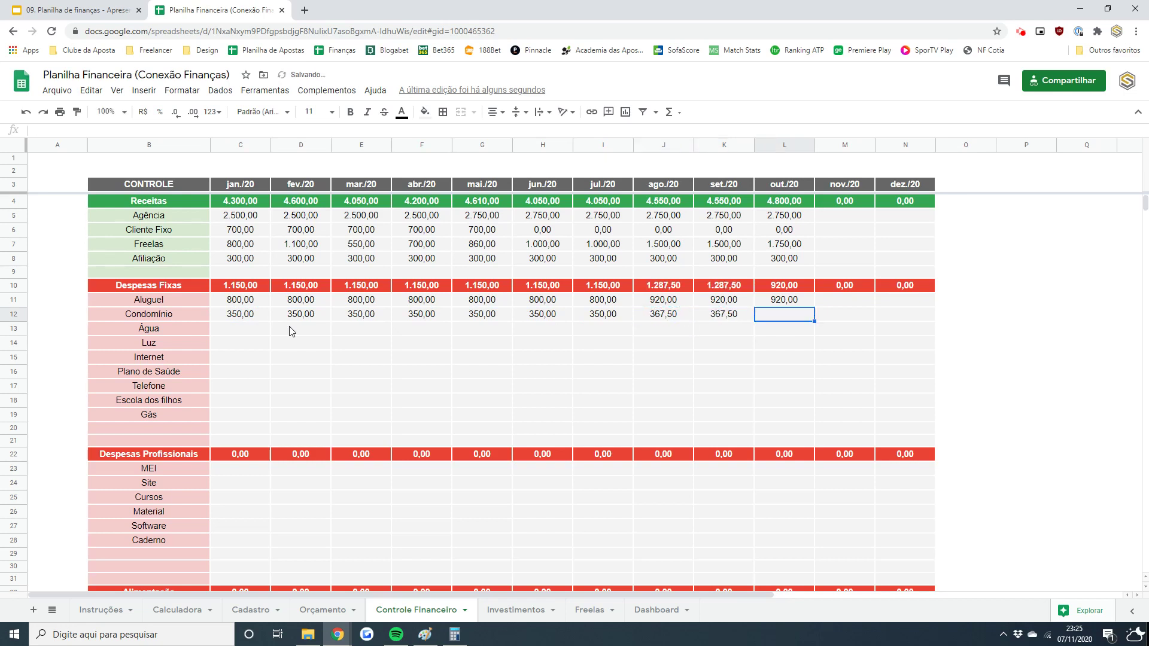
key(ctrl+v)
key(Left)
key(Left)
key(Left)
key(Left)
key(Left)
key(Left)
key(Left)
key(Left)
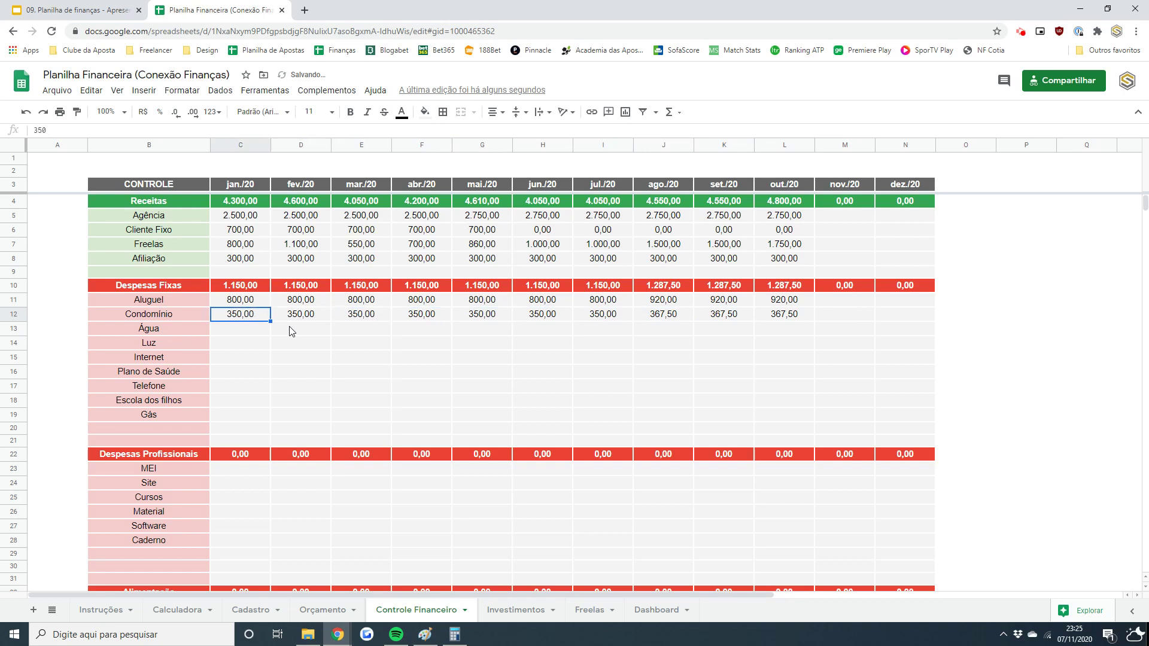
key(Left)
key(Down)
key(Right)
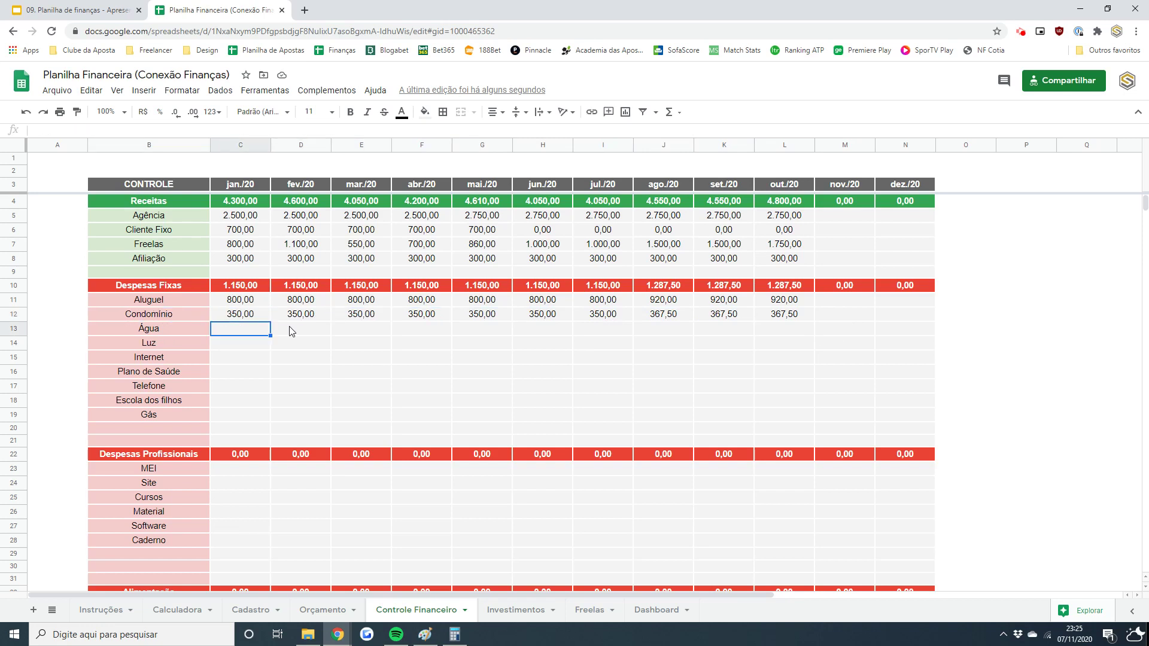
- Enter Água costs 85, 87, 88, 70 and 85 for jan./20 through mai./20
text(85)
key(Return)
click(291, 331)
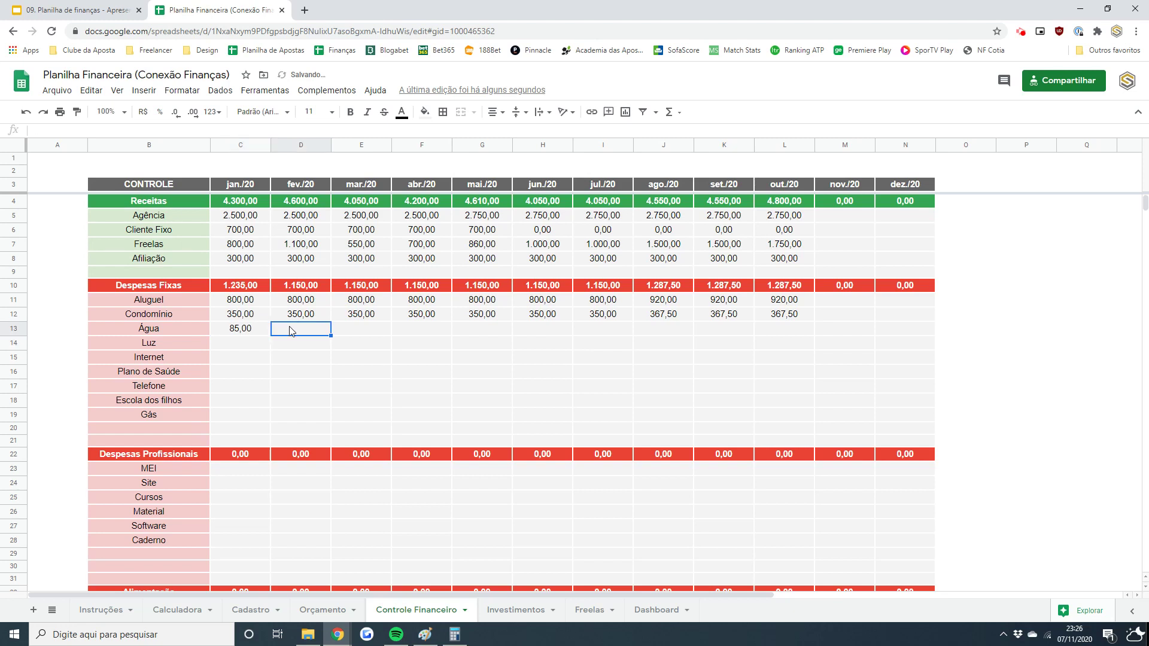
text(87)
key(Tab)
text(88)
key(Tab)
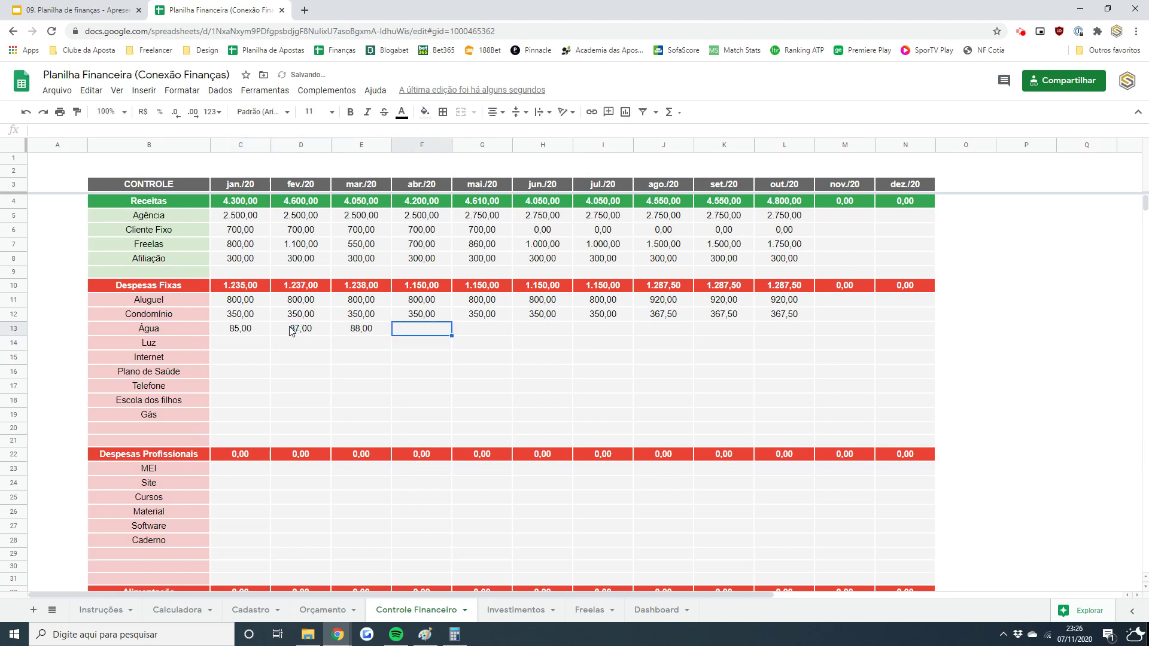
text(70)
key(Tab)
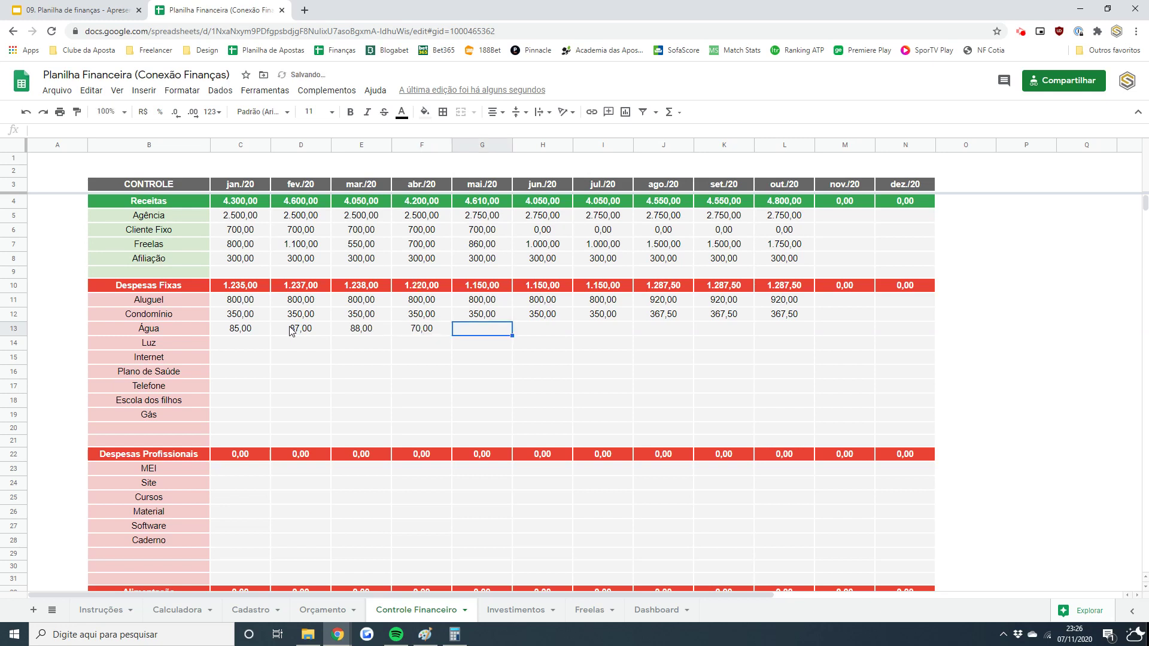
text(85)
key(Tab)
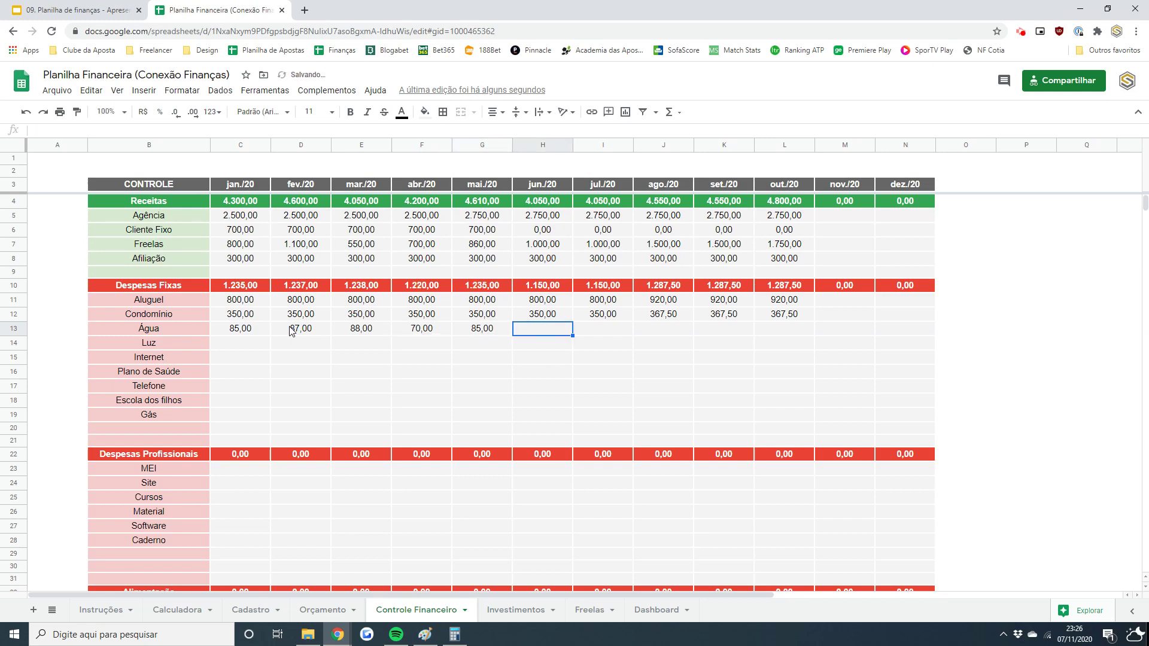
- Enter Água costs 83,50, 75, 80, 75 and 90 for jun./20 through out./20
text(7)
key(BackSpace)
text(83,50)
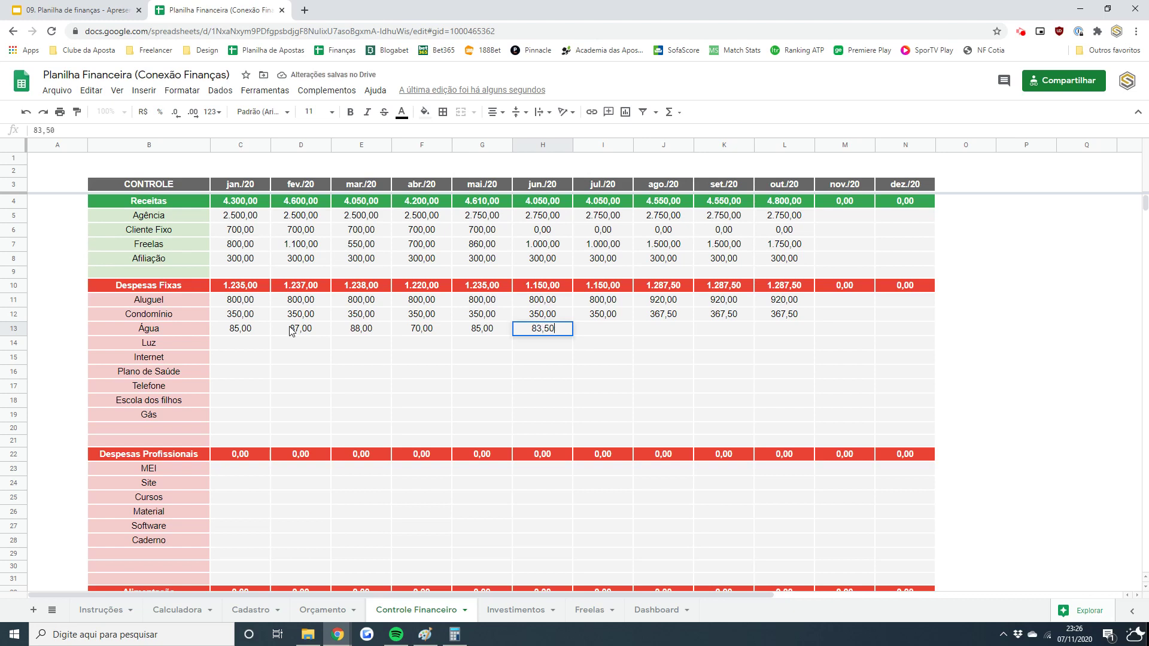
key(Tab)
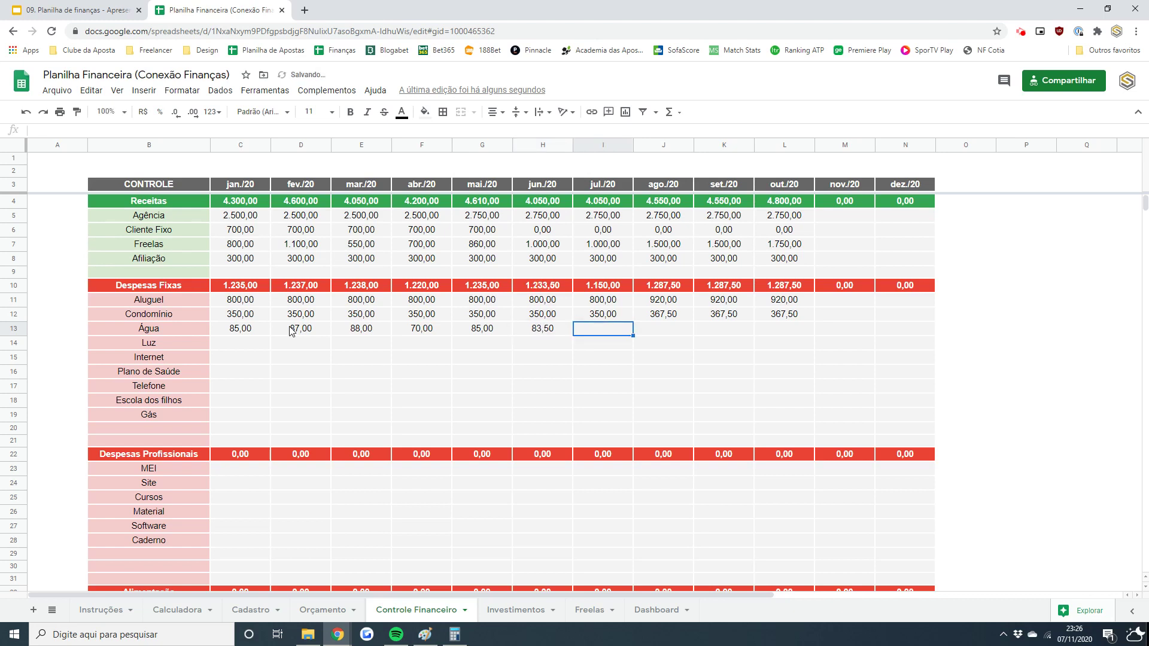
text(75)
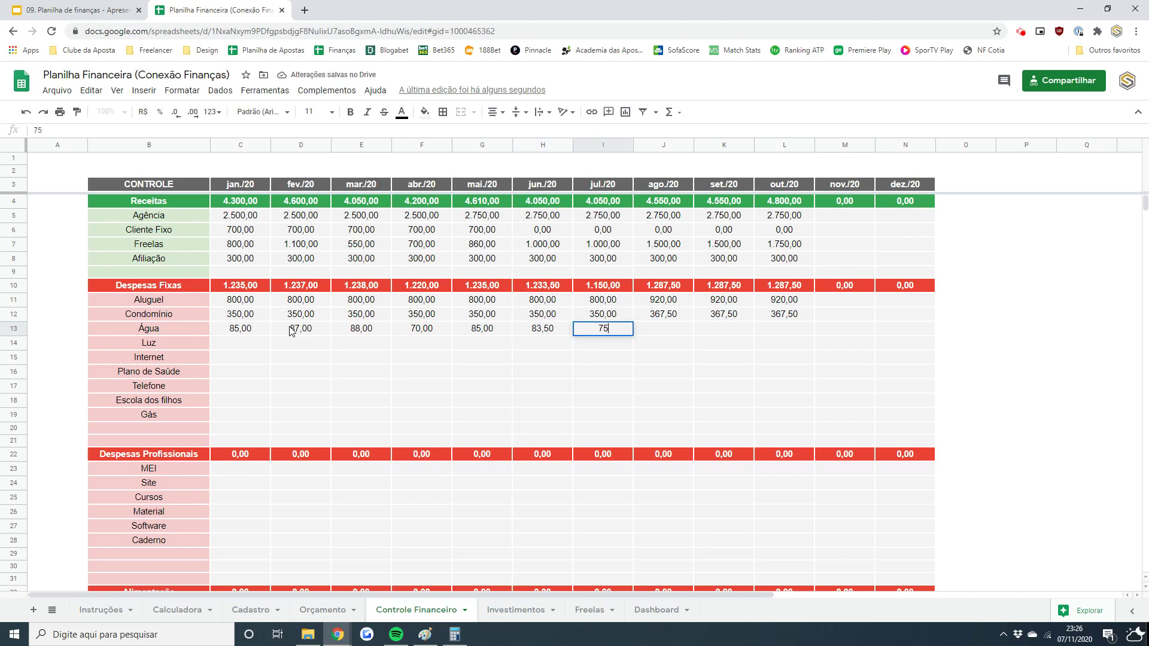
key(Tab)
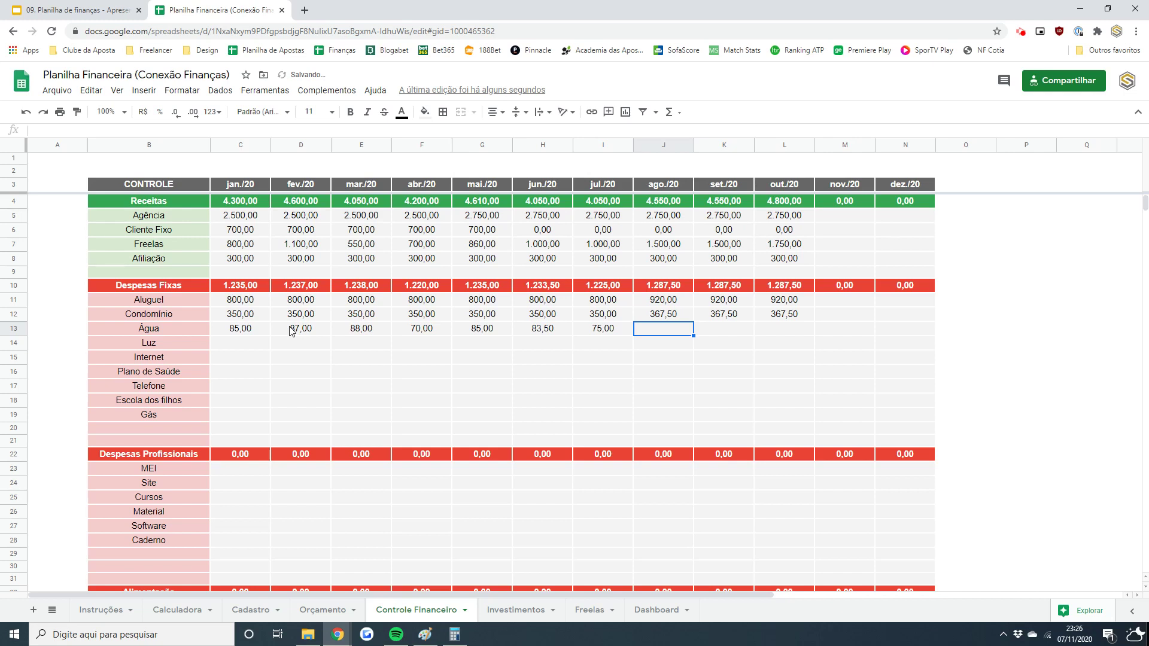
text(80)
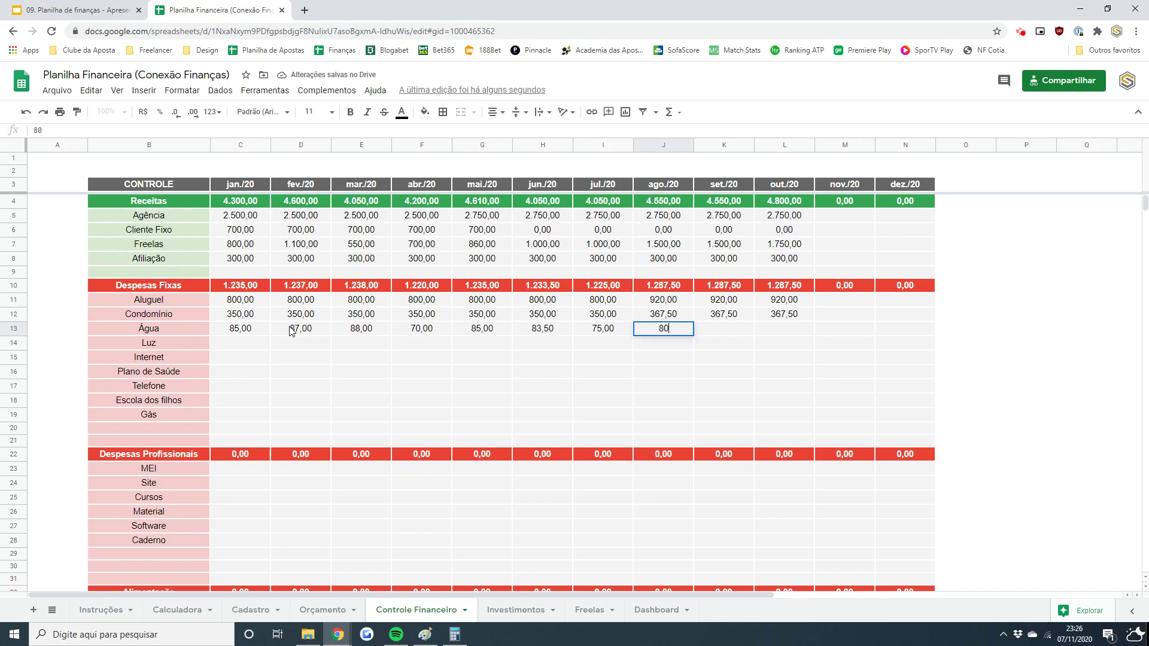
key(Tab)
text(75)
key(Tab)
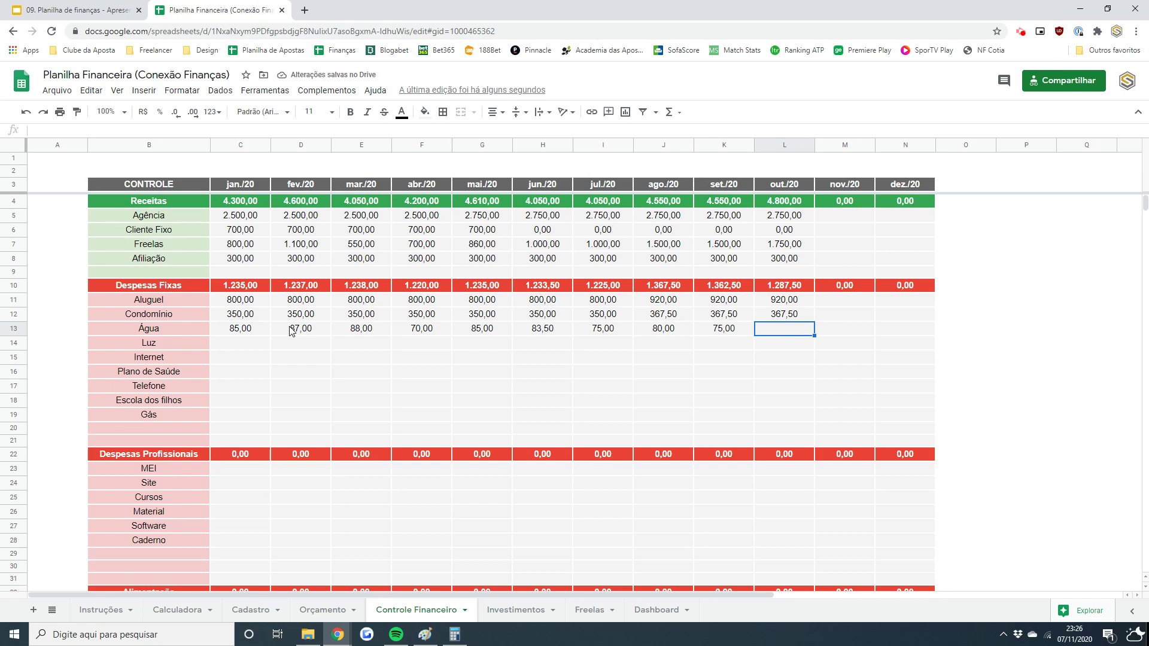
text(90)
key(Return)
key(Up)
key(Left)
key(Left)
key(Left)
key(Left)
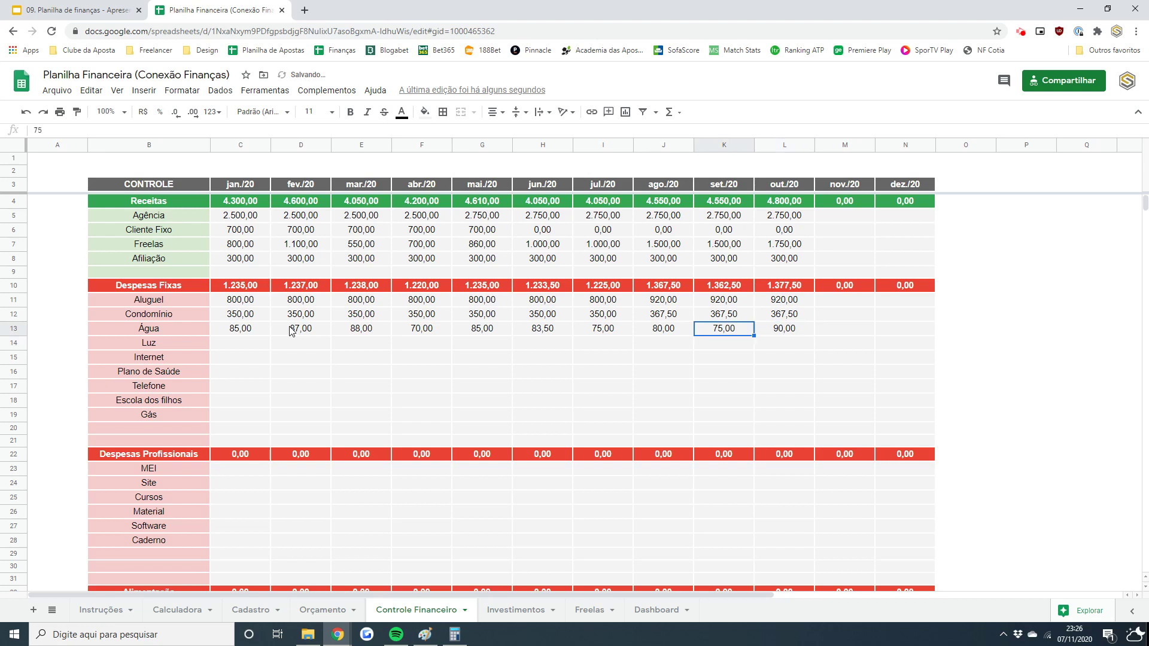
key(Left)
key(Left)
key(Left)
key(Left)
key(Left)
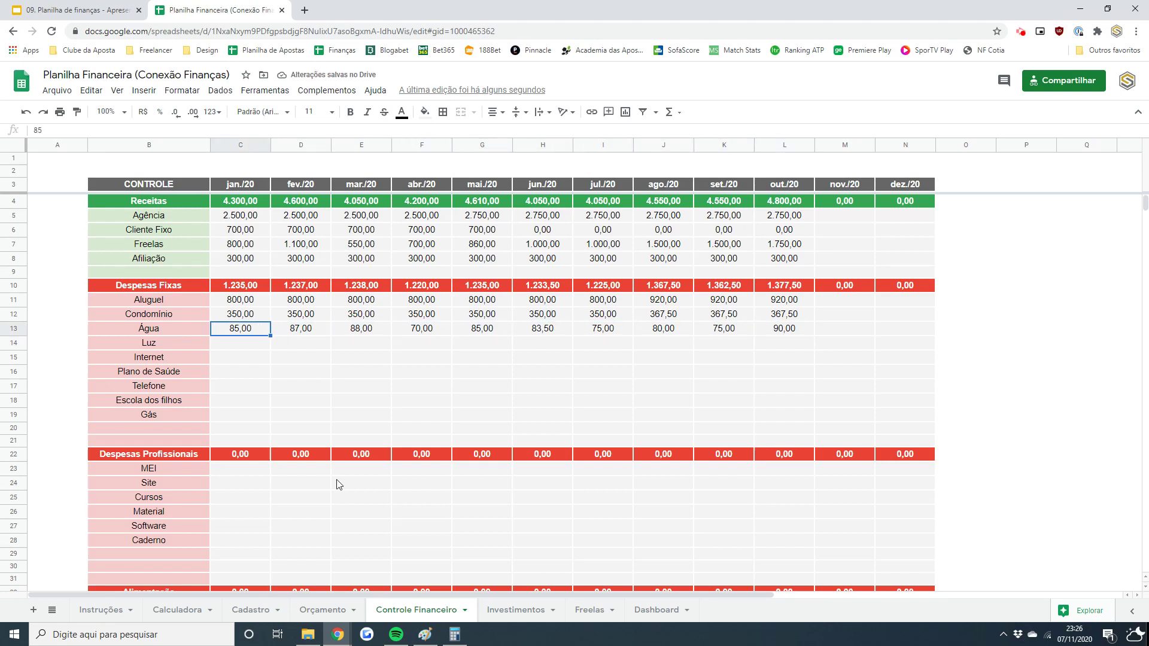
- Compare the budgeted Água value 82,40 on Orçamento with the actual Água entries
click(322, 610)
click(250, 329)
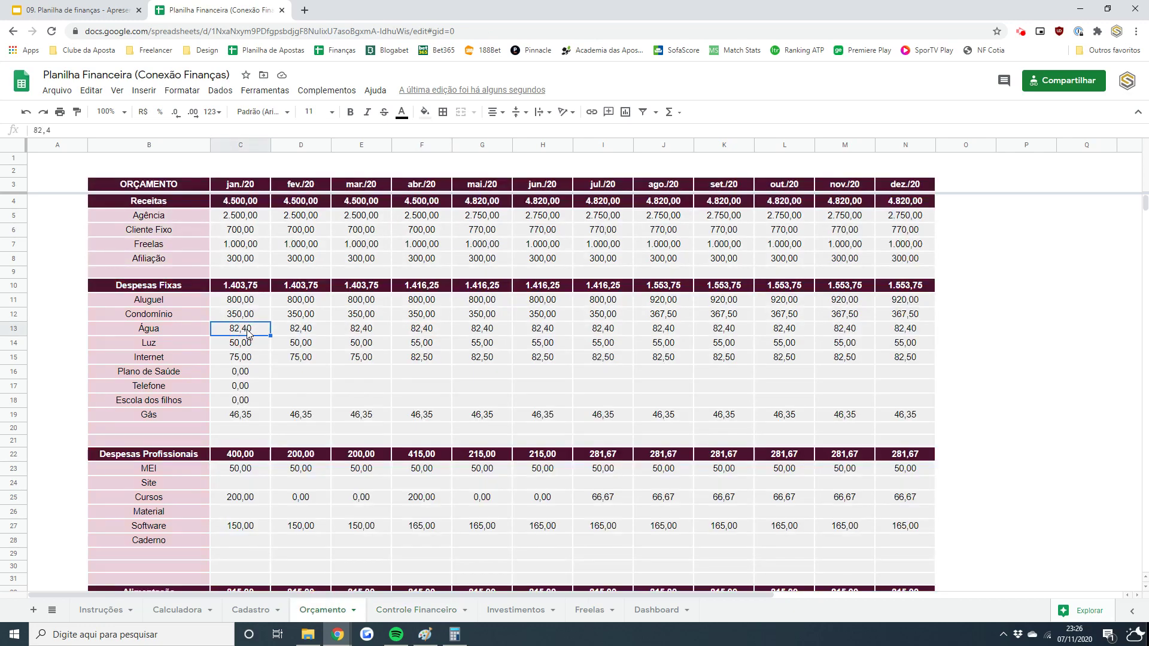
click(417, 611)
click(314, 333)
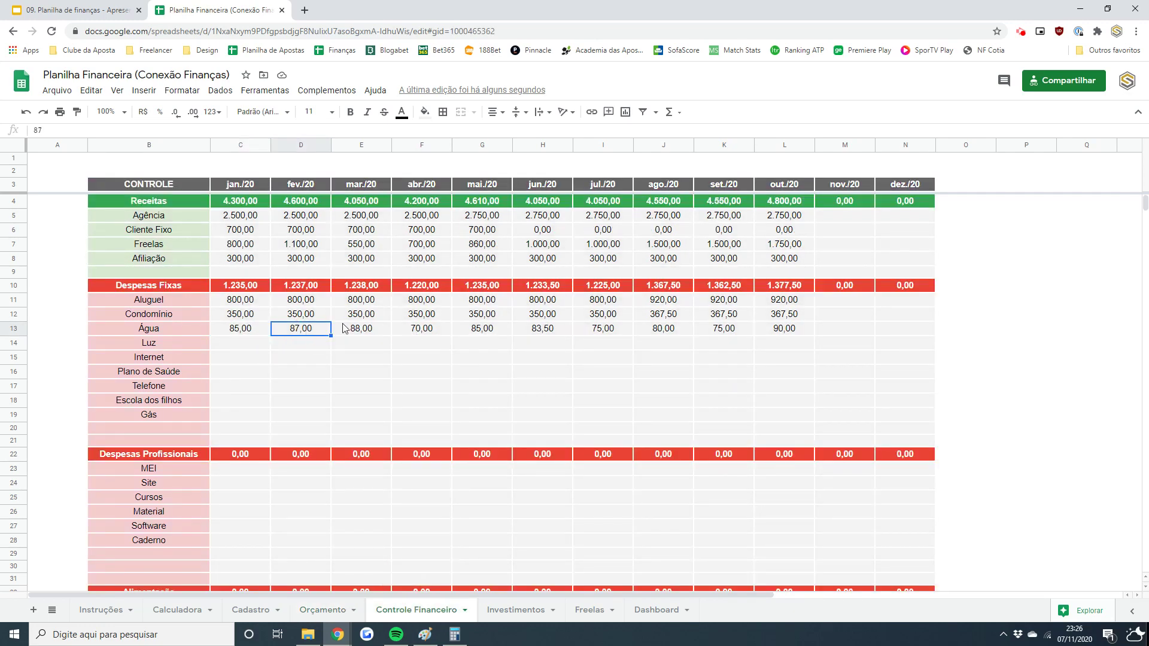
click(611, 334)
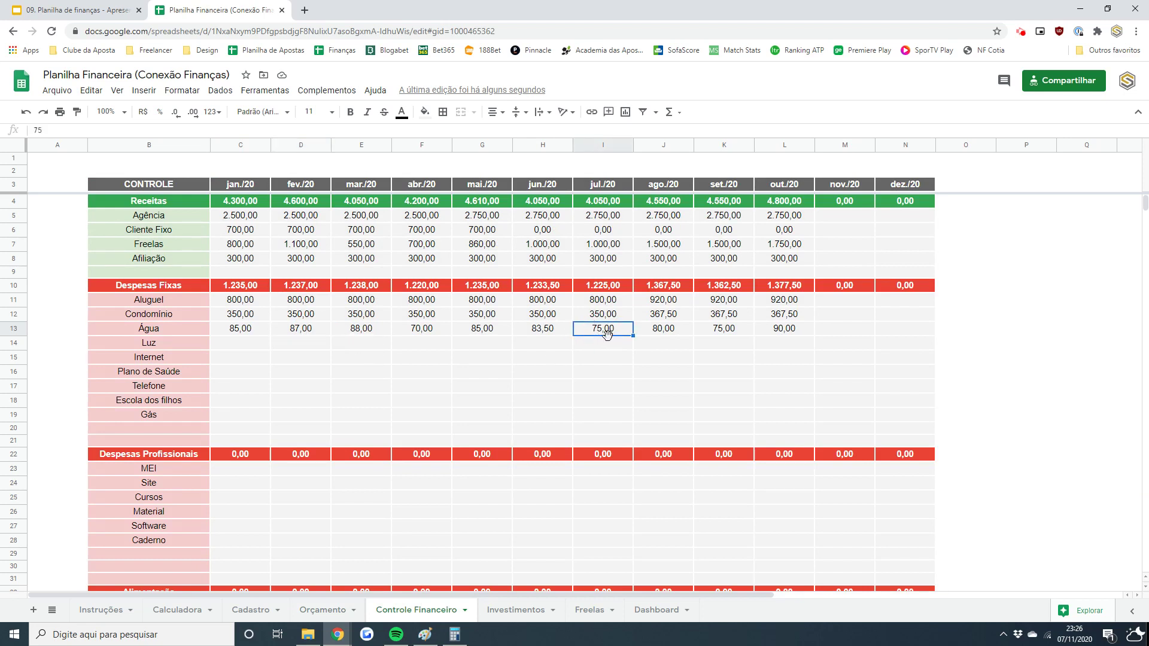
- Enter 75,00 Internet costs for jan./20, fev./20 and mar./20
click(242, 347)
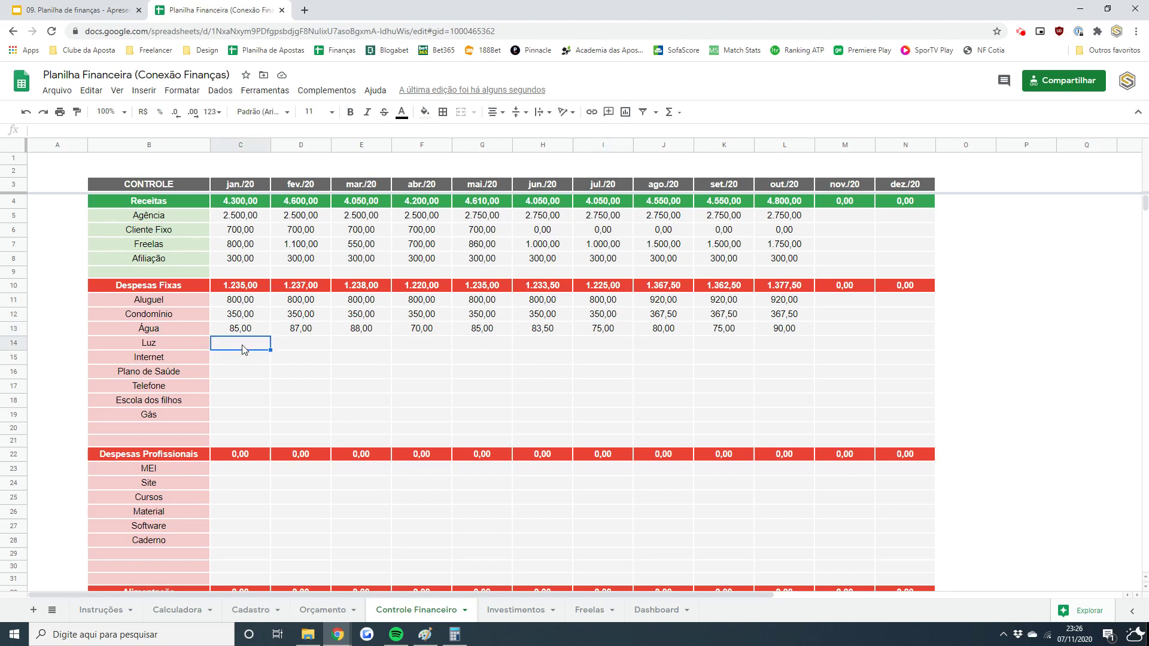
key(Down)
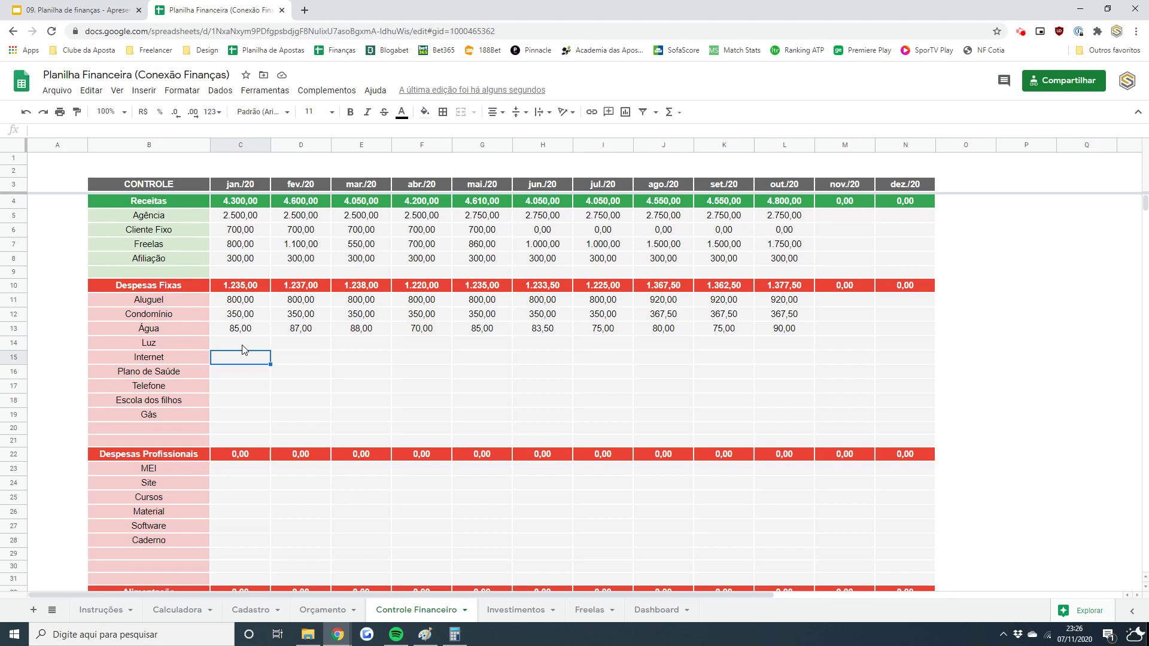
text(75)
key(Tab)
text(75)
key(Tab)
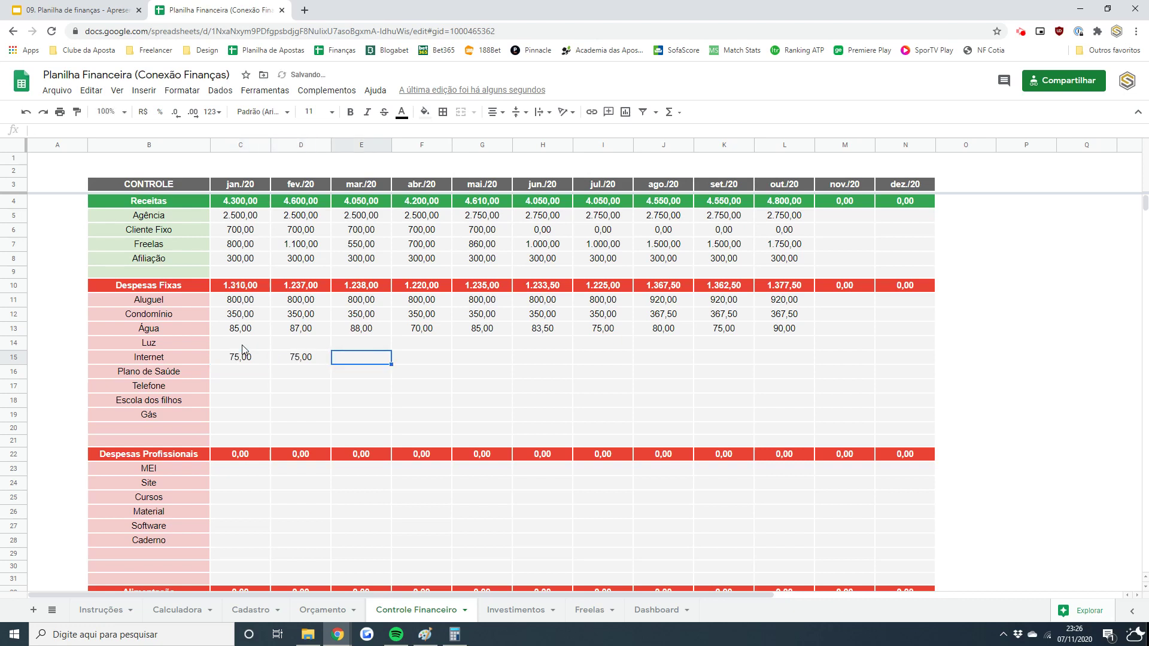
text(75)
key(Tab)
- Set Internet to 82,50 for abr./20 and copy it through out./20
text(82,5)
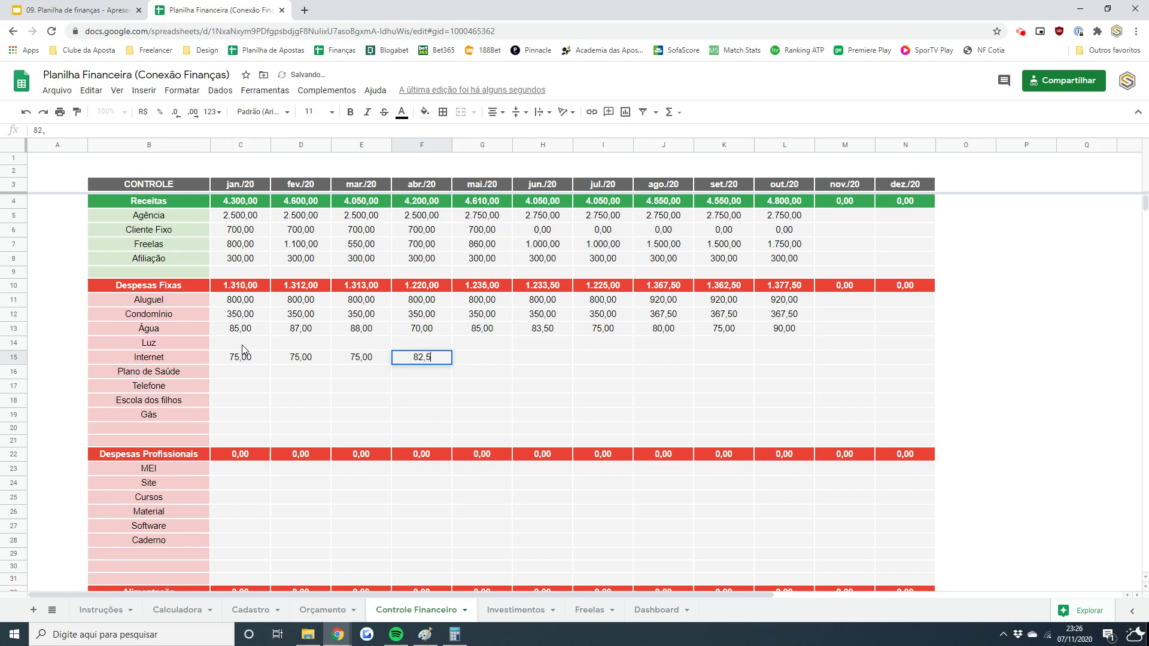
key(Return)
key(Up)
key(ctrl+c)
key(Right)
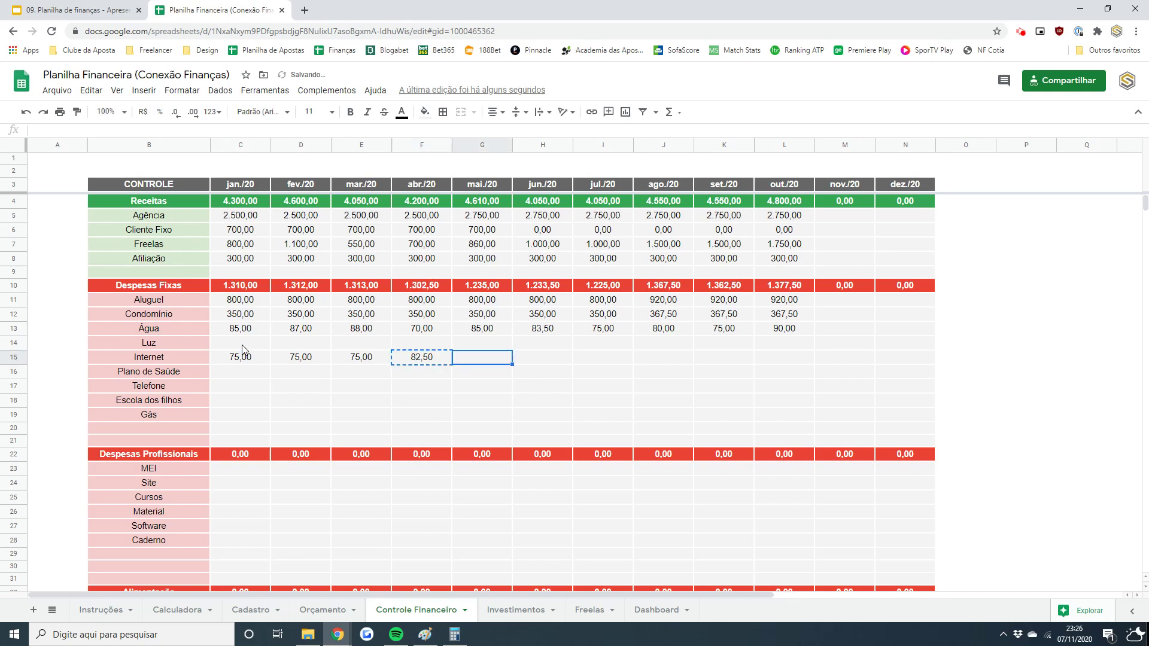
key(shift+Right)
key(shift+Right)
key(shift+Right)
key(shift+Right)
key(shift+Right)
key(ctrl+v)
key(Left)
key(Left)
key(Left)
key(Left)
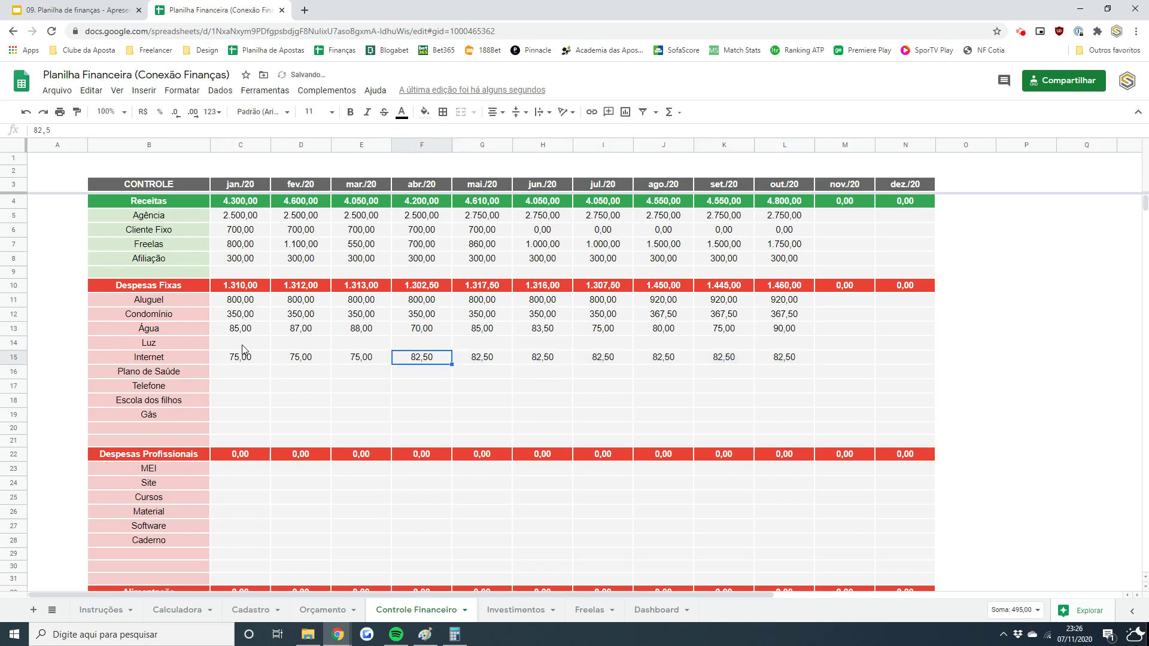
key(Down)
key(Down)
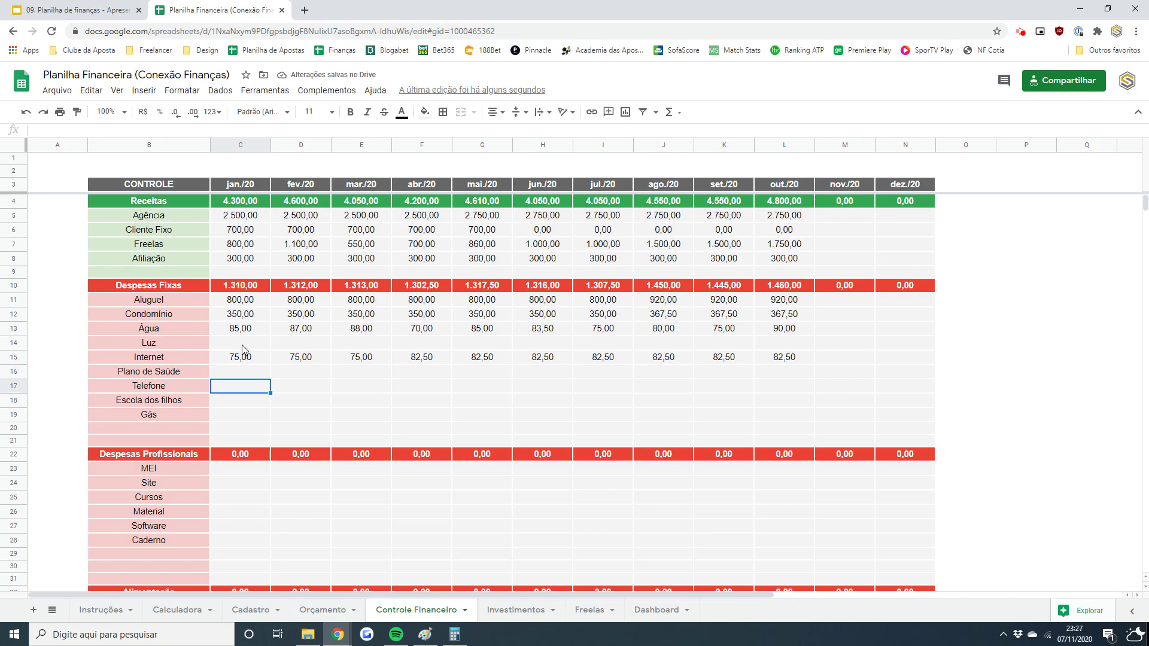
key(Down)
key(Down)
key(Down)
key(Down)
key(Down)
key(Down)
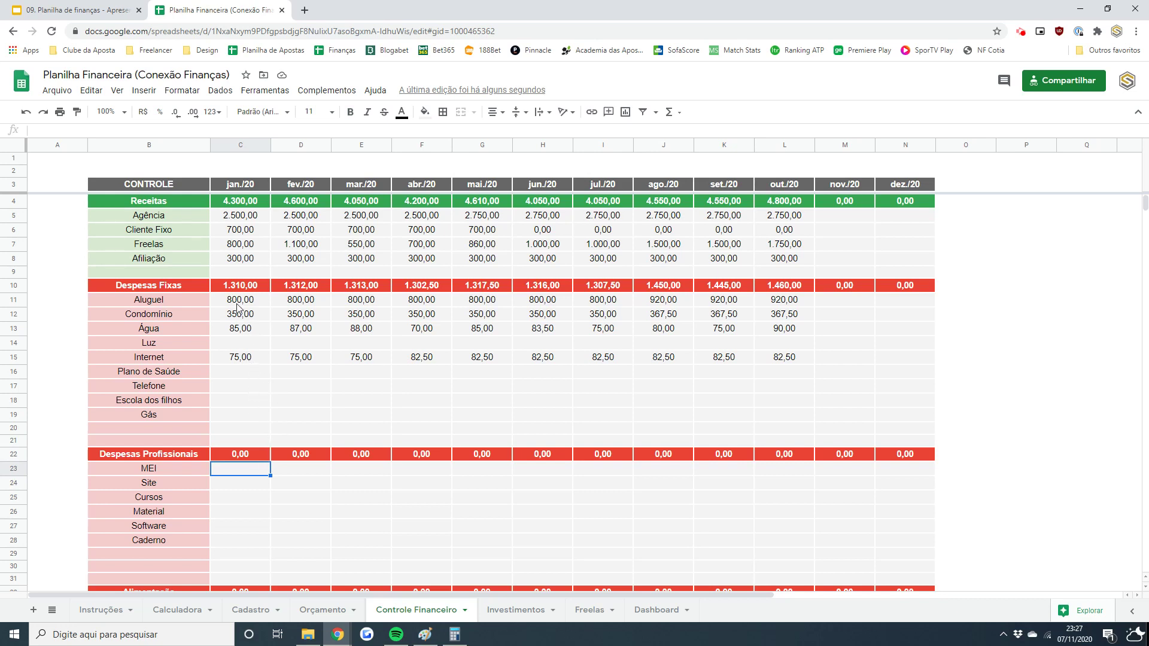
drag(238, 311, 784, 316)
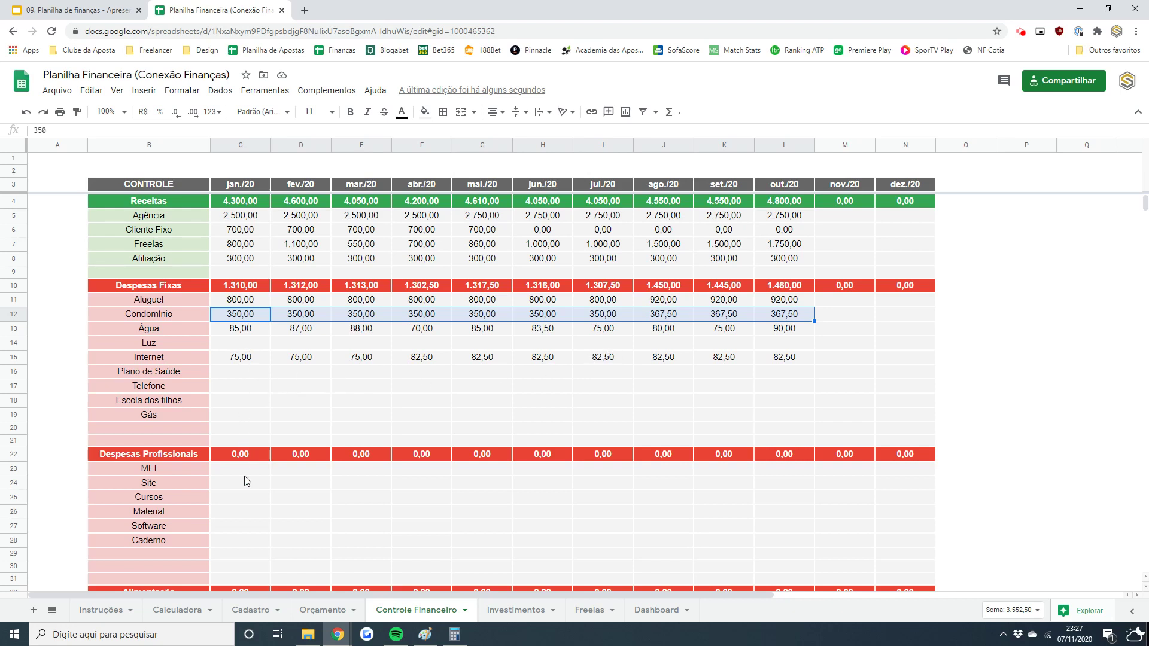
- Enter 50 as the MEI professional expense for jan./20
drag(245, 469, 245, 539)
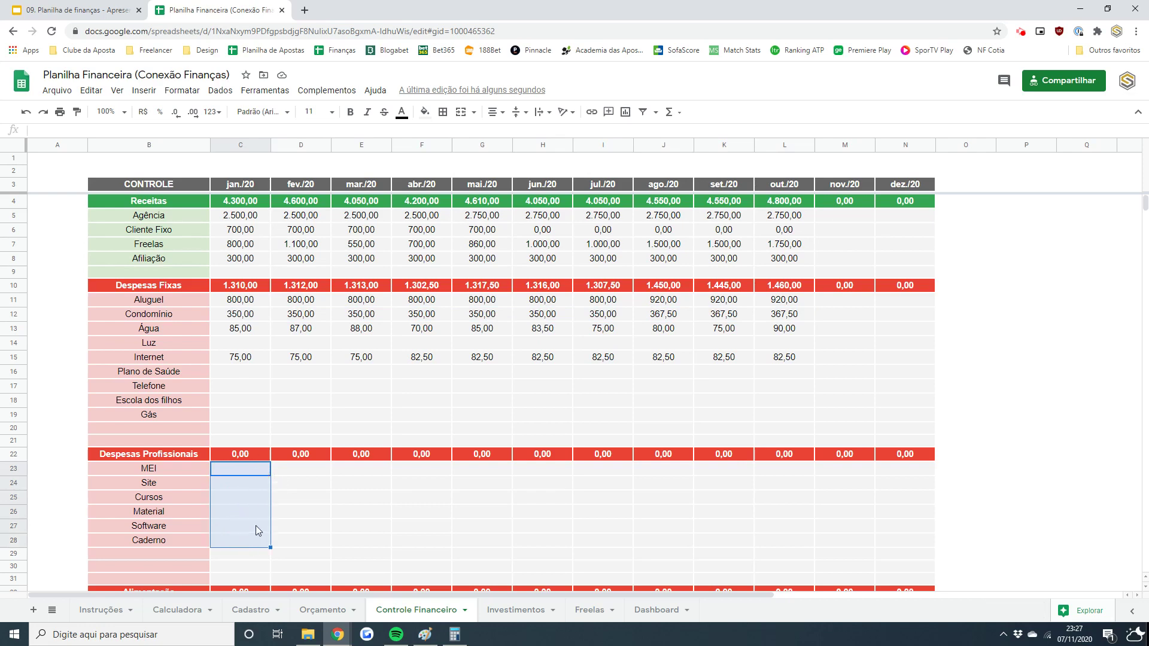
drag(305, 483, 303, 551)
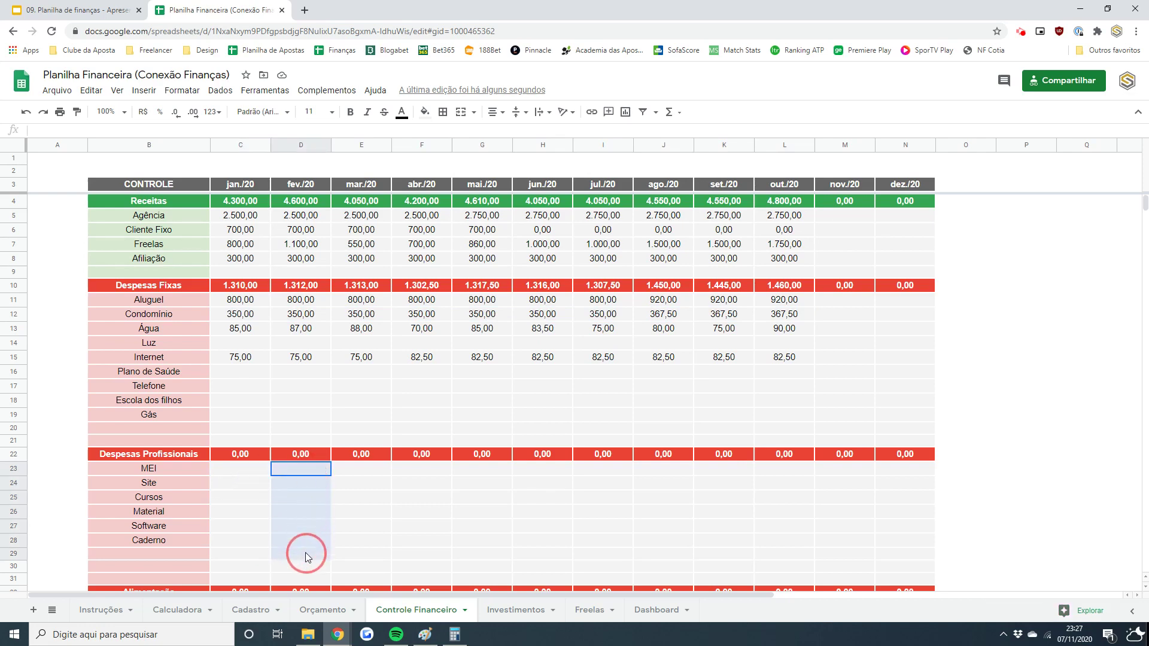
drag(359, 469, 359, 553)
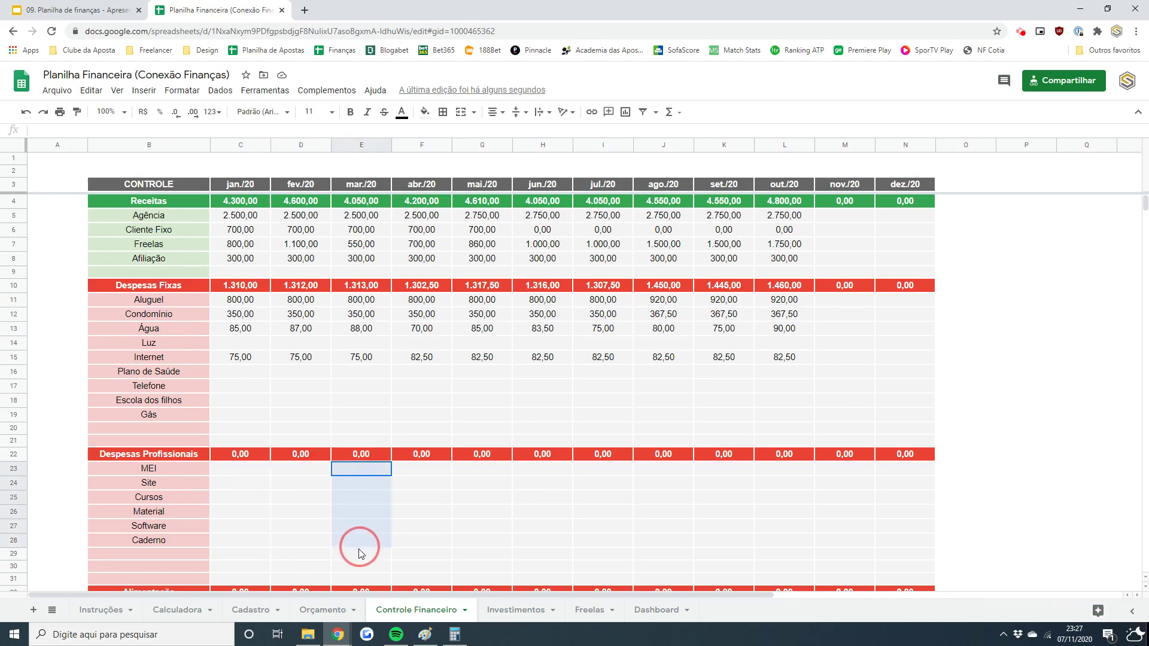
click(229, 479)
drag(1145, 592, 1144, 593)
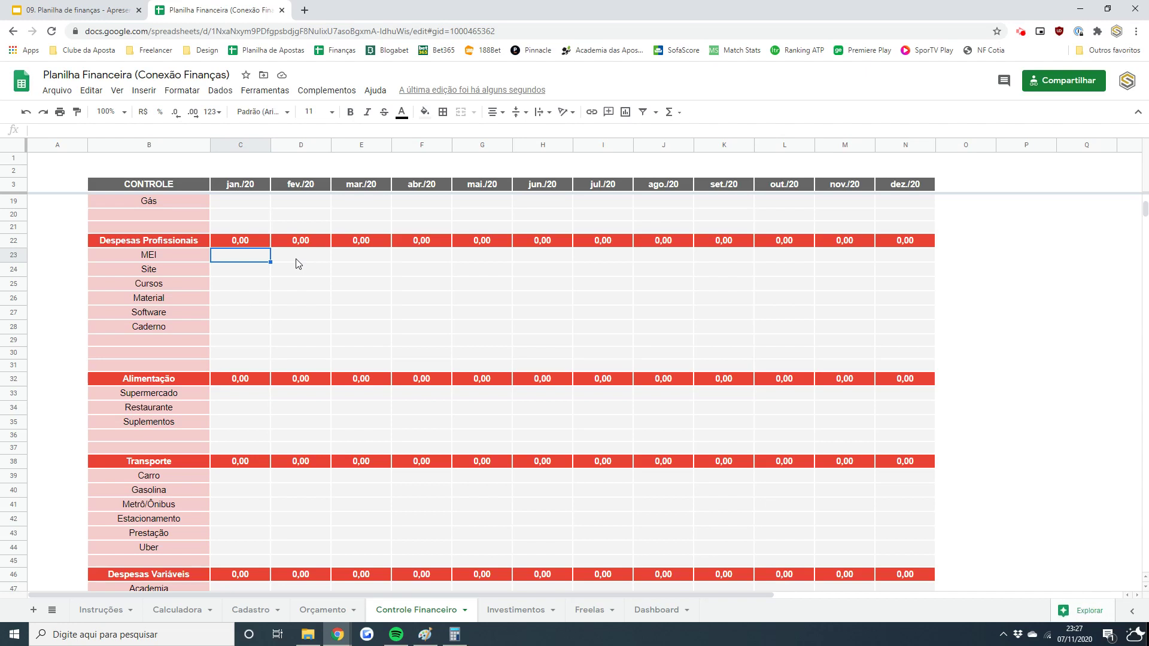
text(50)
key(Return)
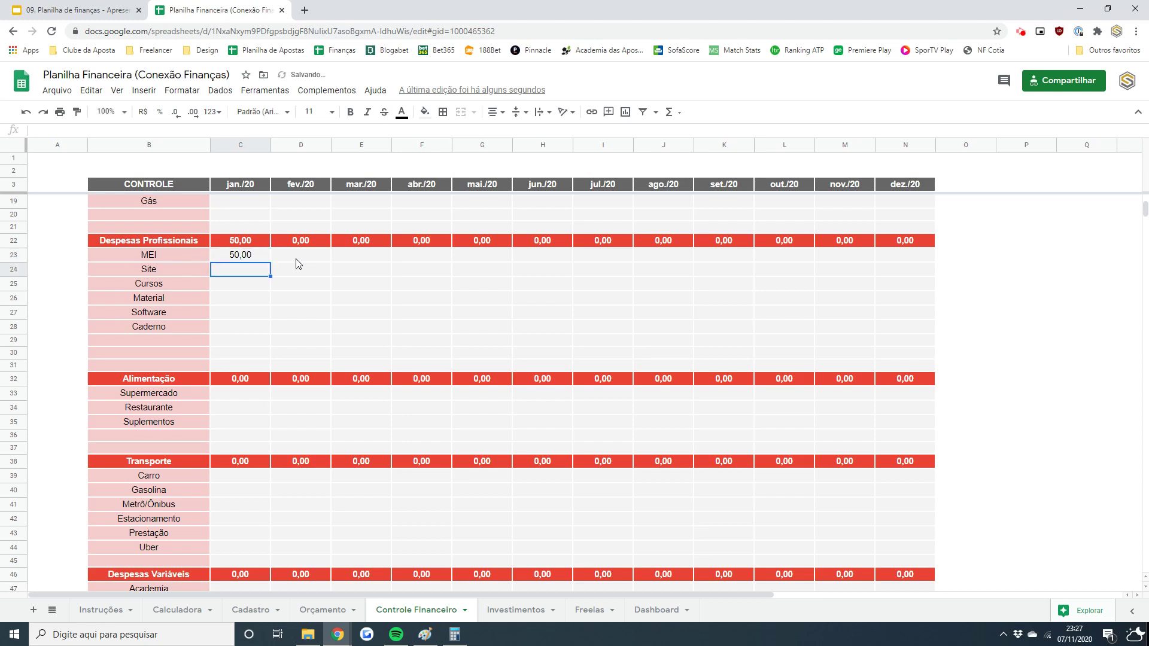
- Copy the 50,00 MEI value across fev./20 through out./20
key(Up)
key(ctrl+c)
key(Right)
key(shift+Right)
key(shift+Right)
key(shift+Right)
key(shift+Right)
key(shift+Right)
key(shift+Right)
key(shift+Right)
key(shift+Right)
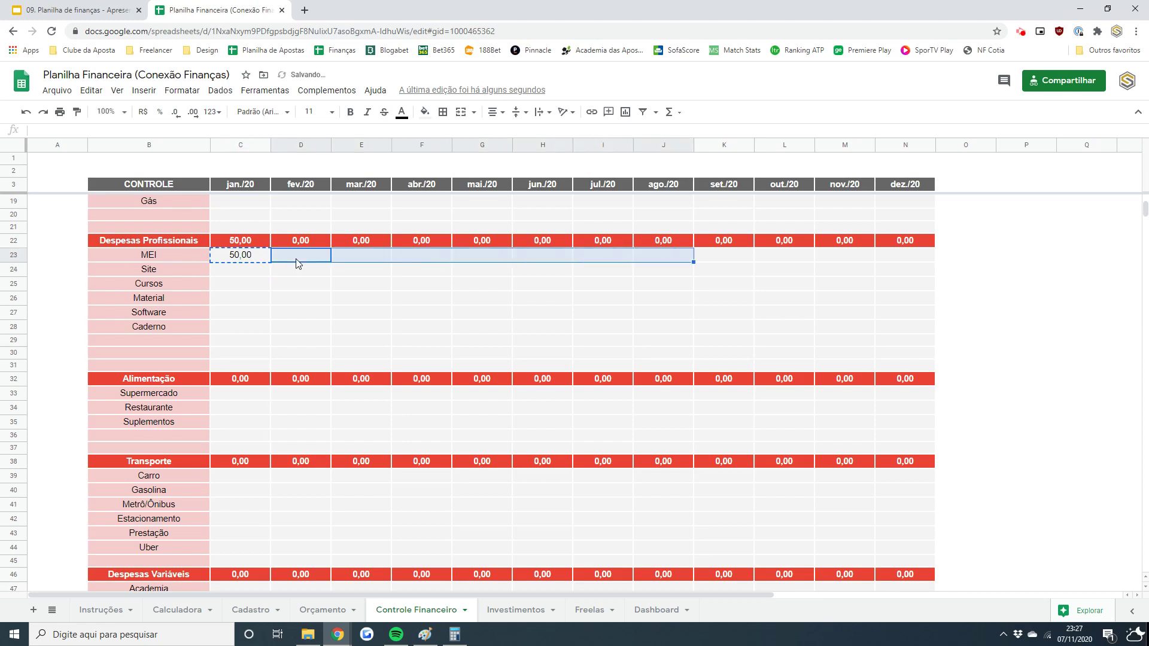
key(ctrl+v)
key(Down)
key(Left)
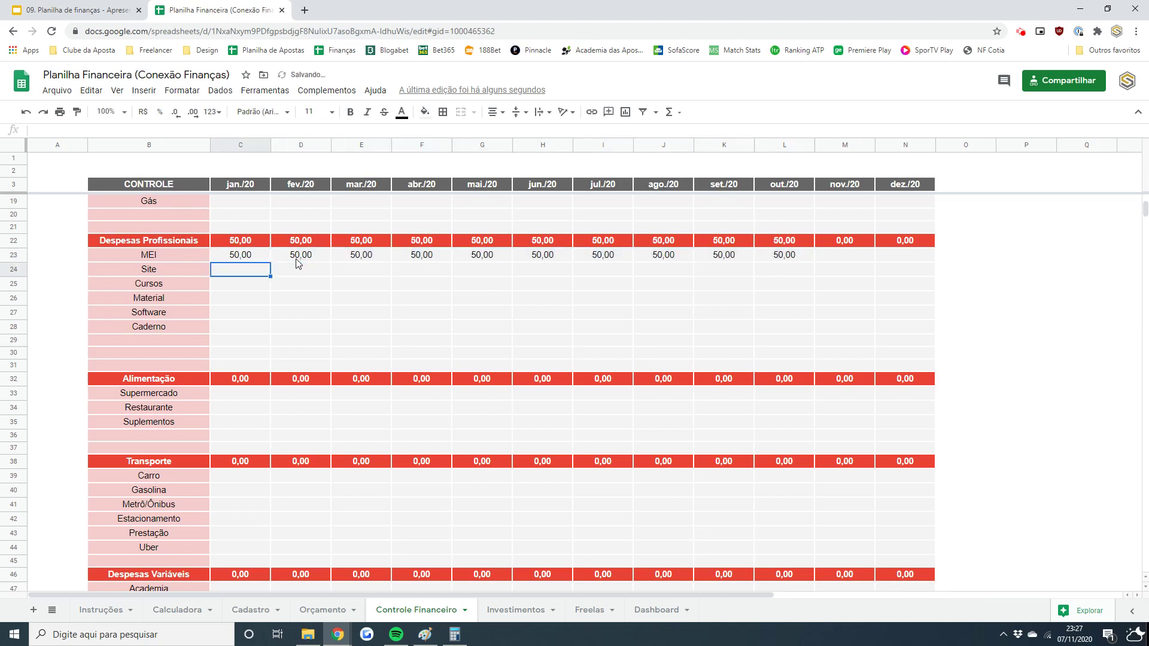
key(Down)
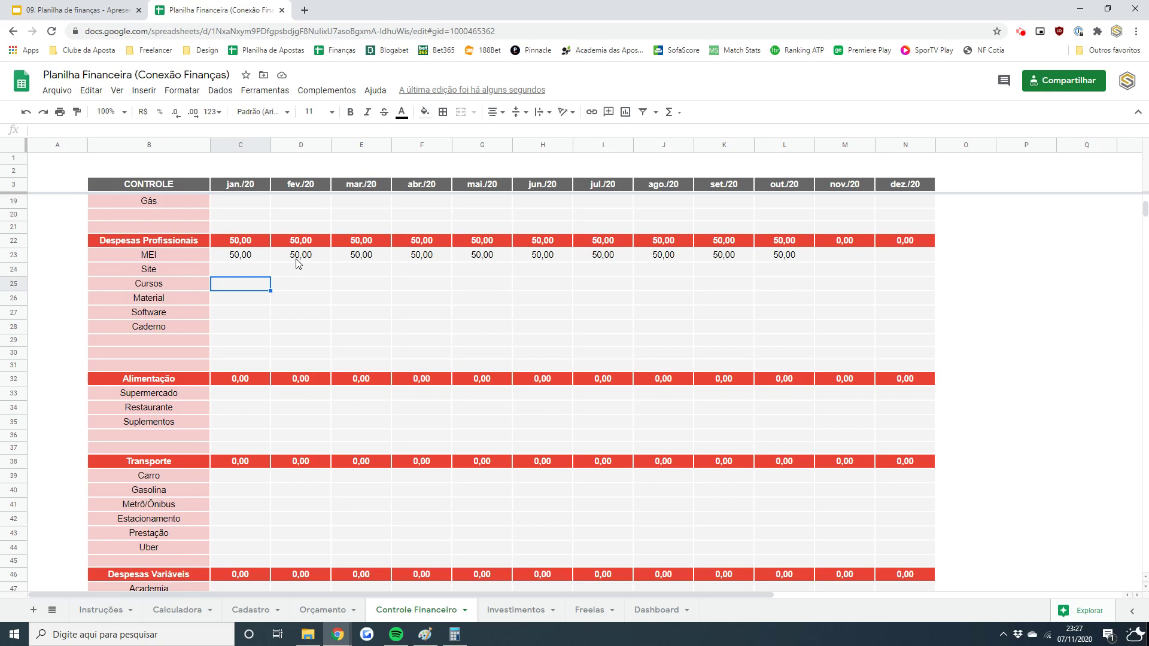
- Enter Cursos amounts of 220 for fev./20 and 500 for jun./20, plus 150 further along
key(Right)
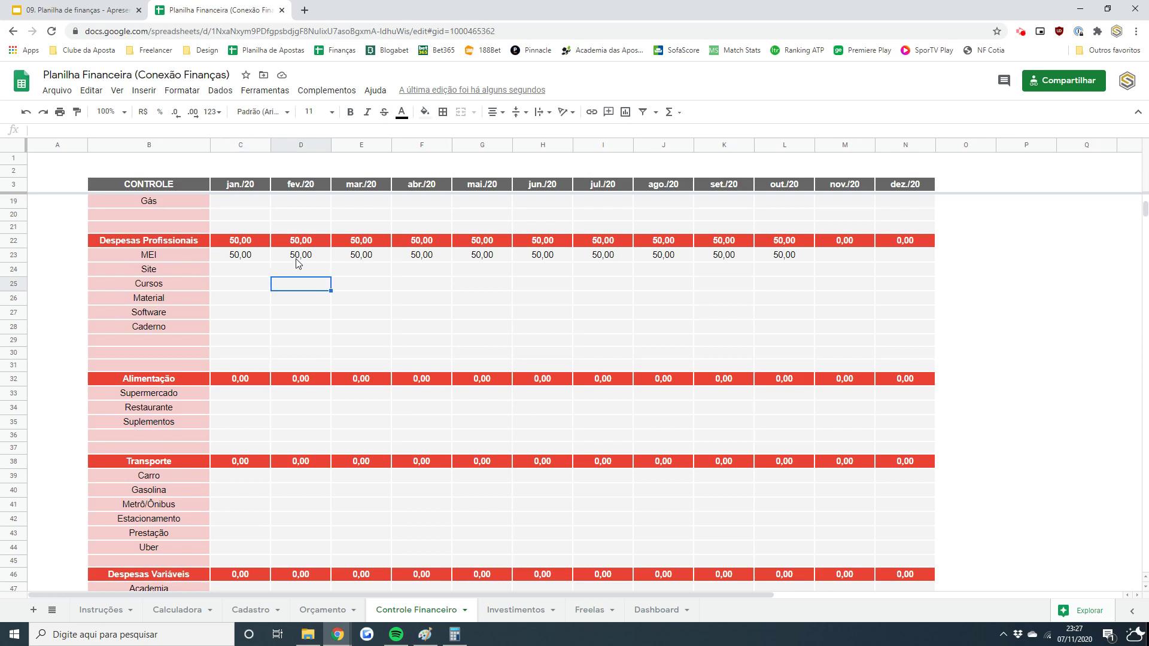
text(220)
key(Return)
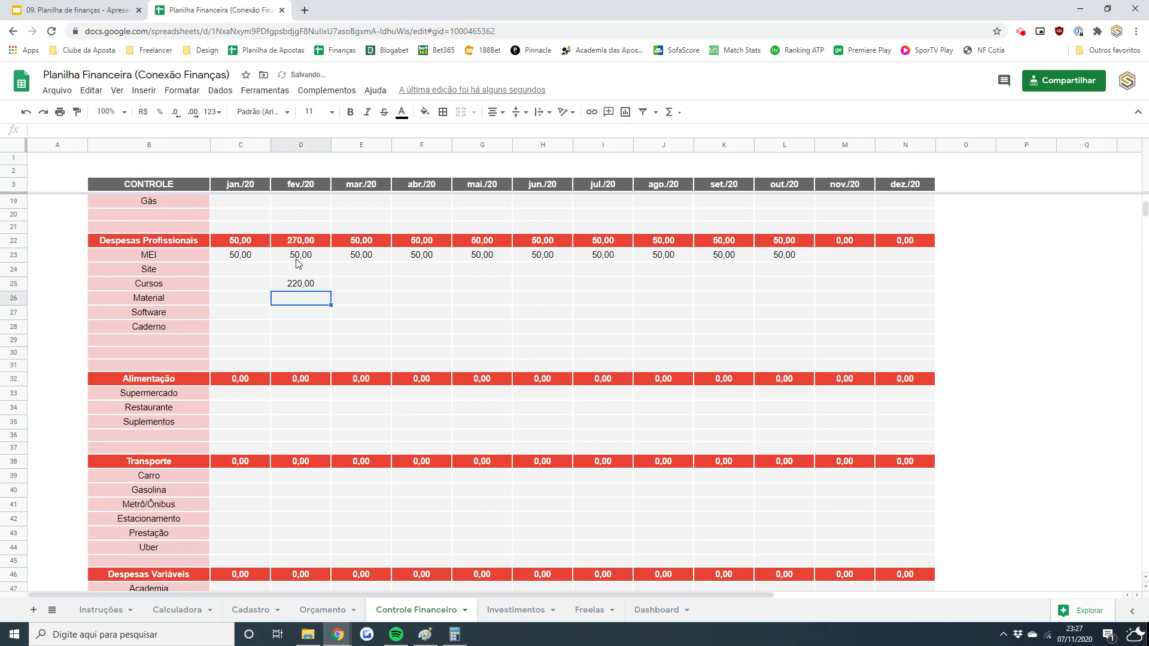
key(Up)
key(Right)
key(Right)
key(Right)
key(Right)
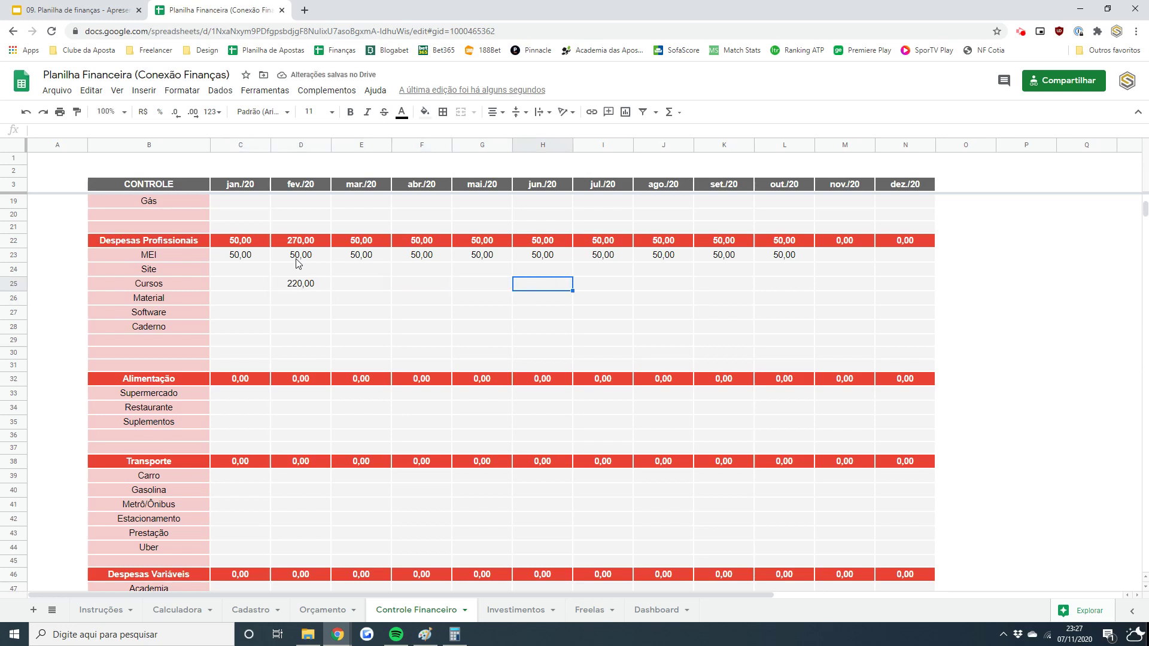
text(500)
key(Return)
key(Up)
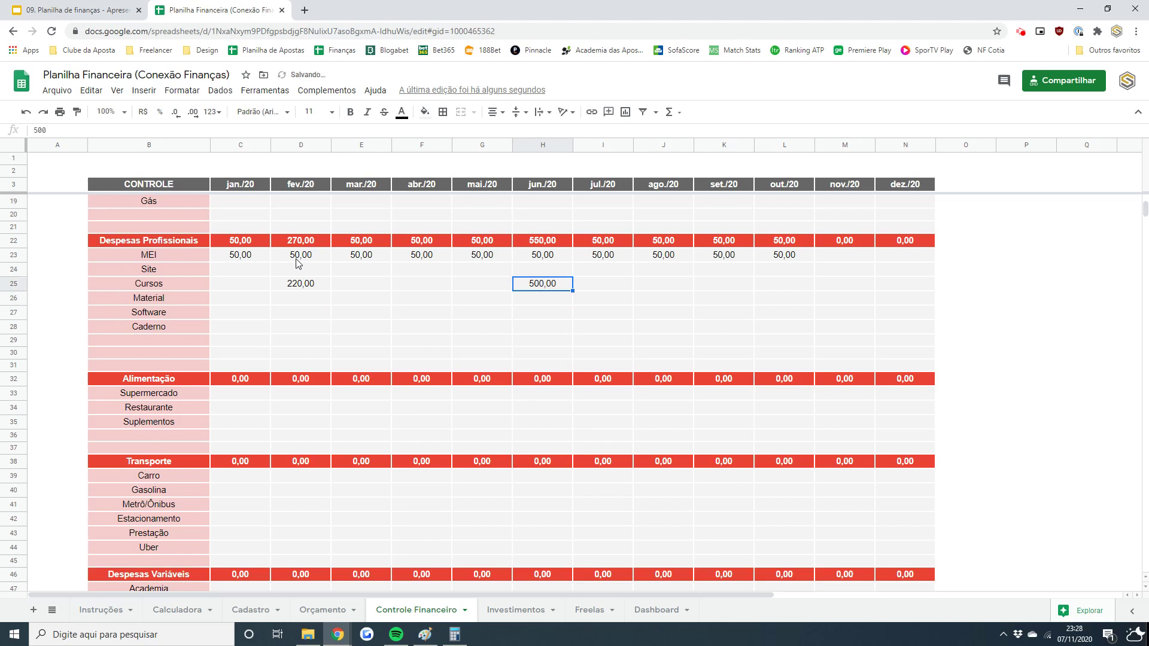
key(Right)
key(Right)
key(Right)
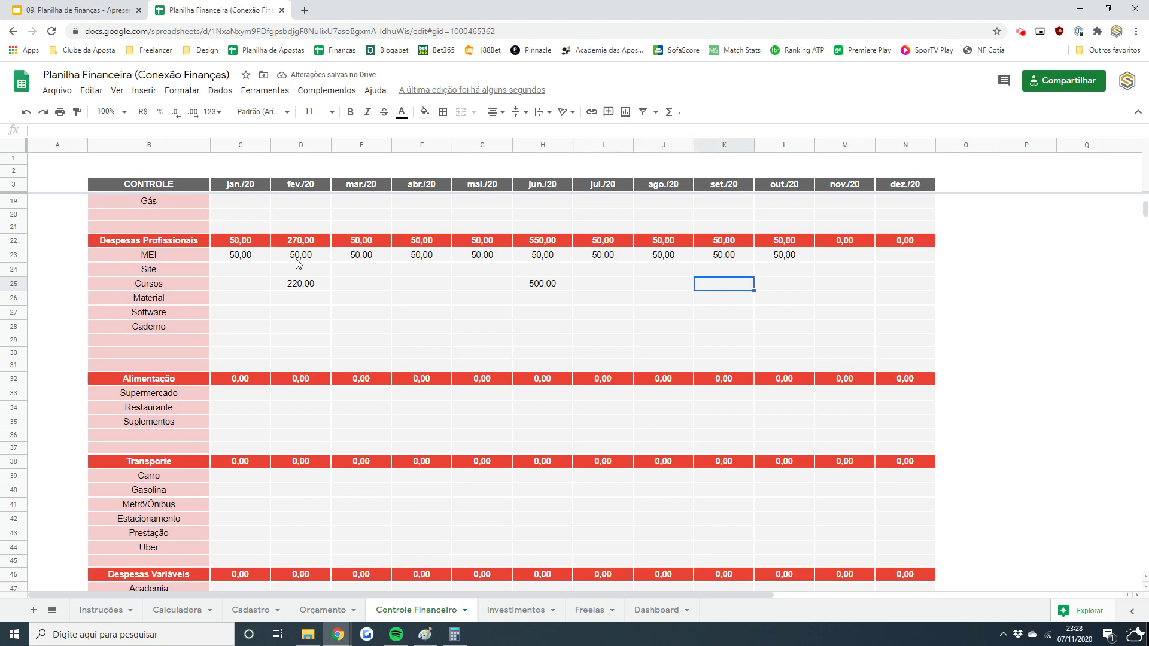
key(Right)
key(Right)
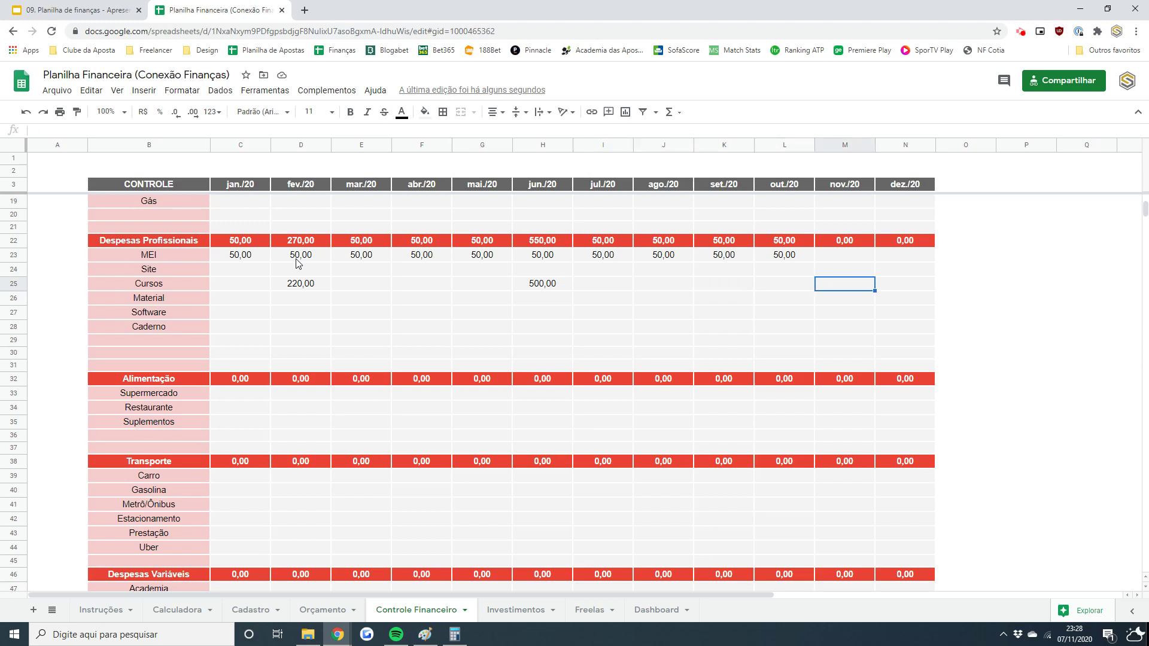
key(Right)
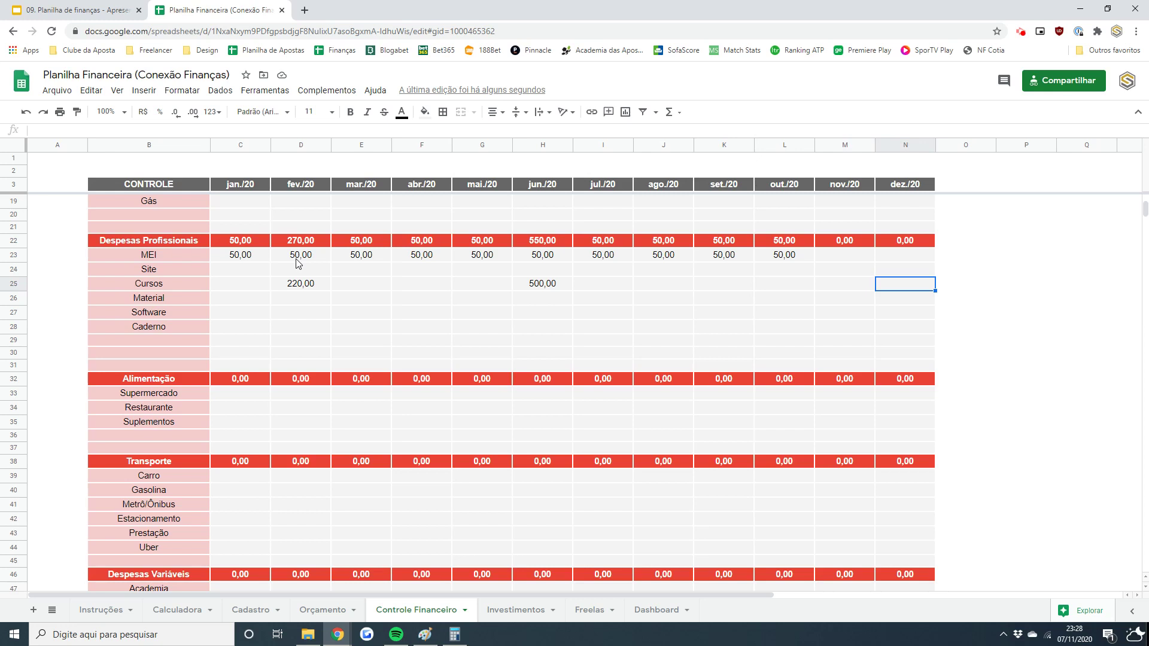
text(150)
key(Return)
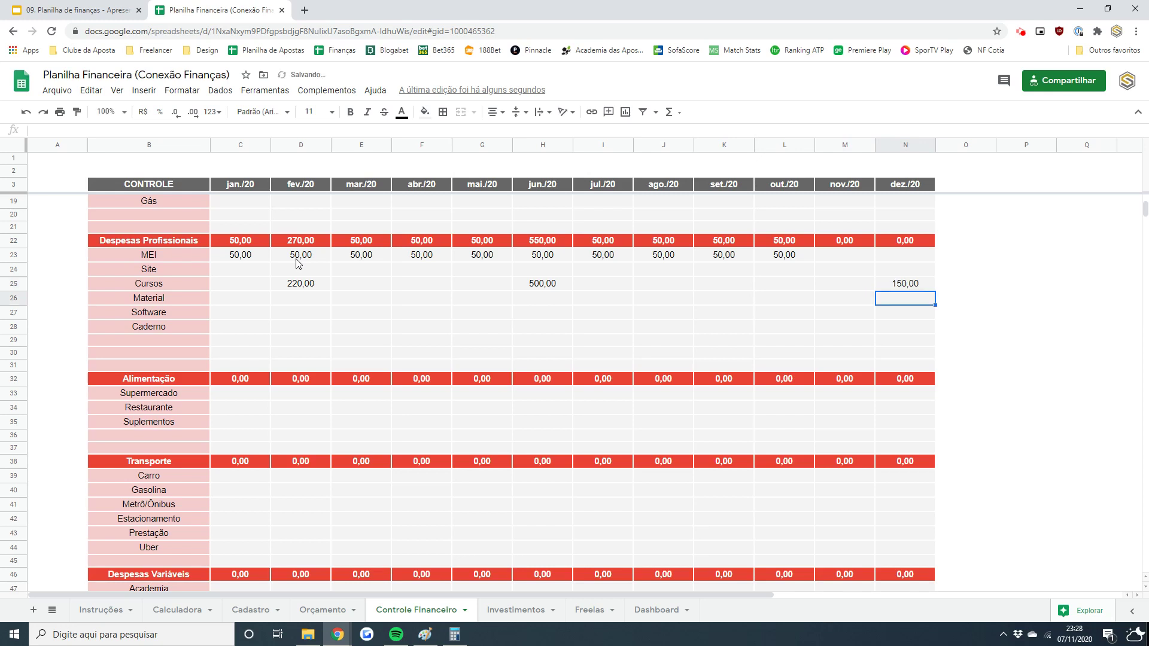
- Fill the remaining earlier Cursos months with 0 values
key(Up)
key(Left)
key(Left)
key(Left)
key(Left)
key(Left)
key(Left)
key(Left)
key(Left)
key(Left)
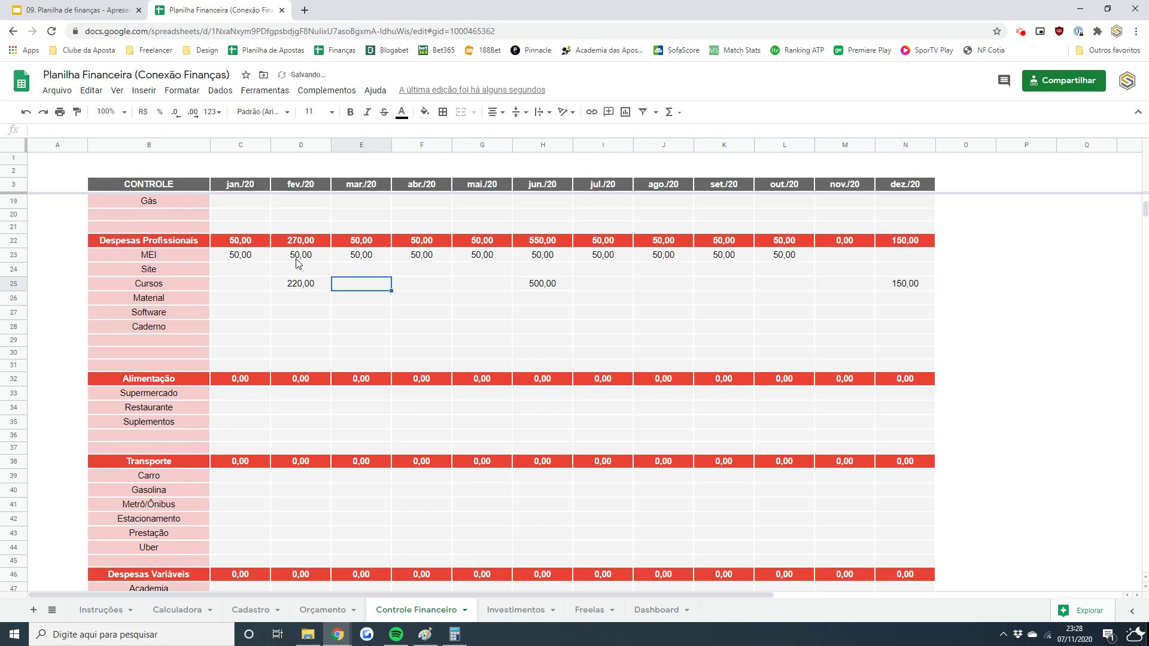
key(Left)
key(Left)
text(0)
key(Tab)
key(Right)
text(0)
key(Right)
key(shift+Right)
text(0,00	0,00)
key(Right)
key(Right)
key(Right)
key(shift+Right)
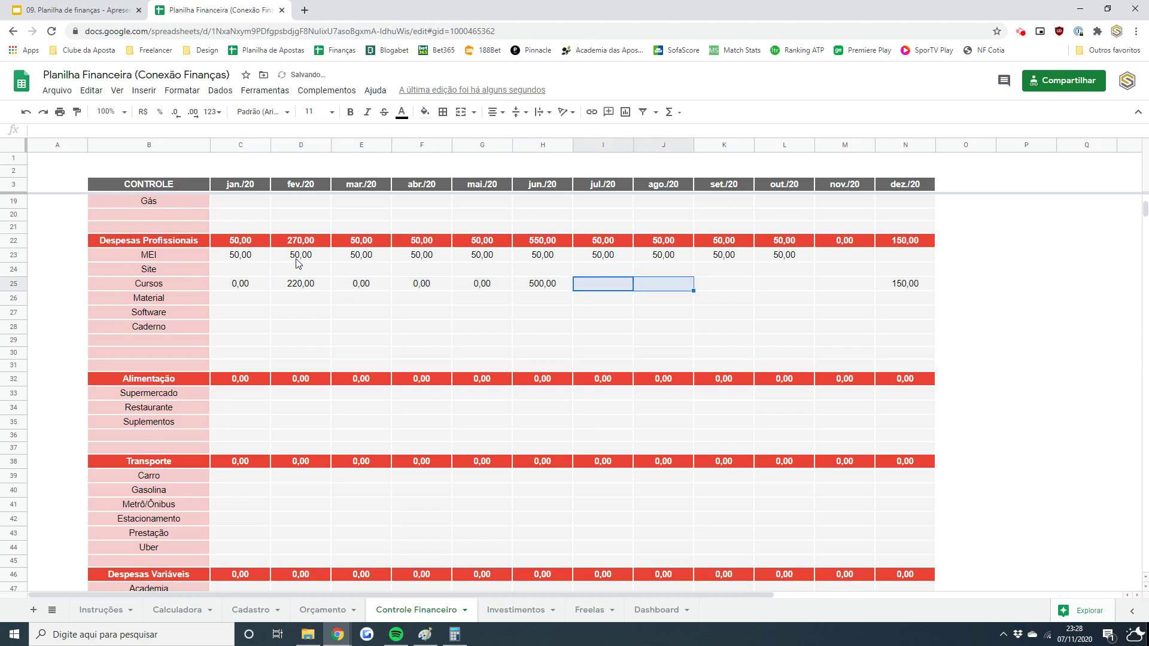
key(shift+Right)
key(shift+Right)
key(shift+Right)
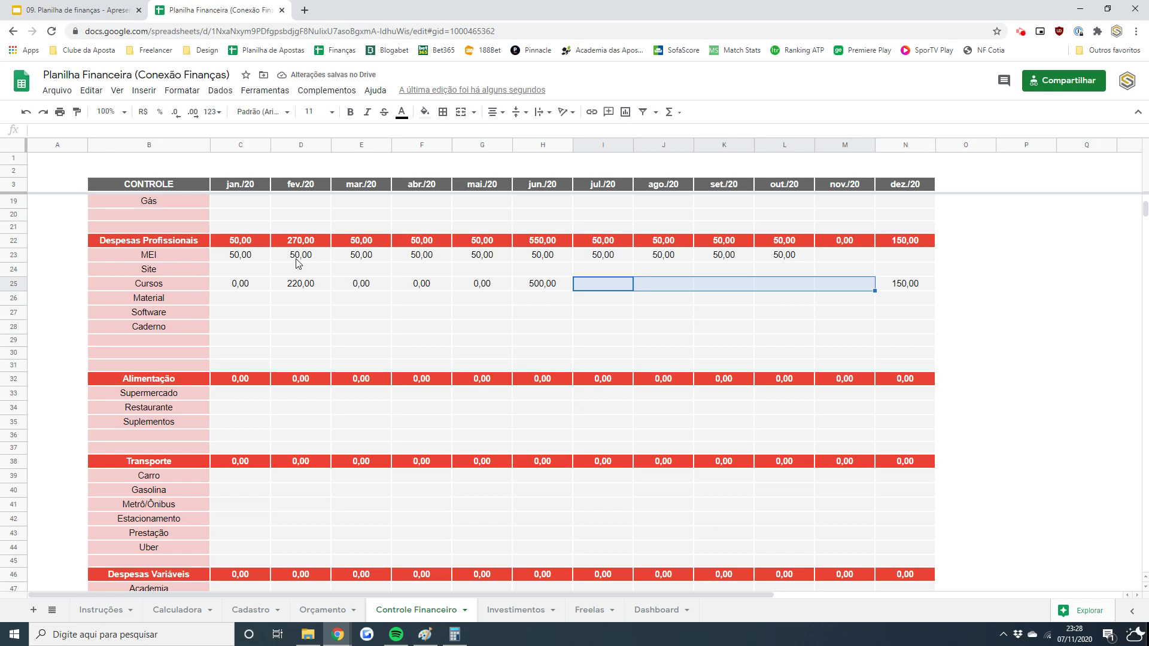
text(0)
- Put 150 in Cursos for out./20 and clear the stray entries beyond it
key(Right)
key(Right)
key(Right)
text(150)
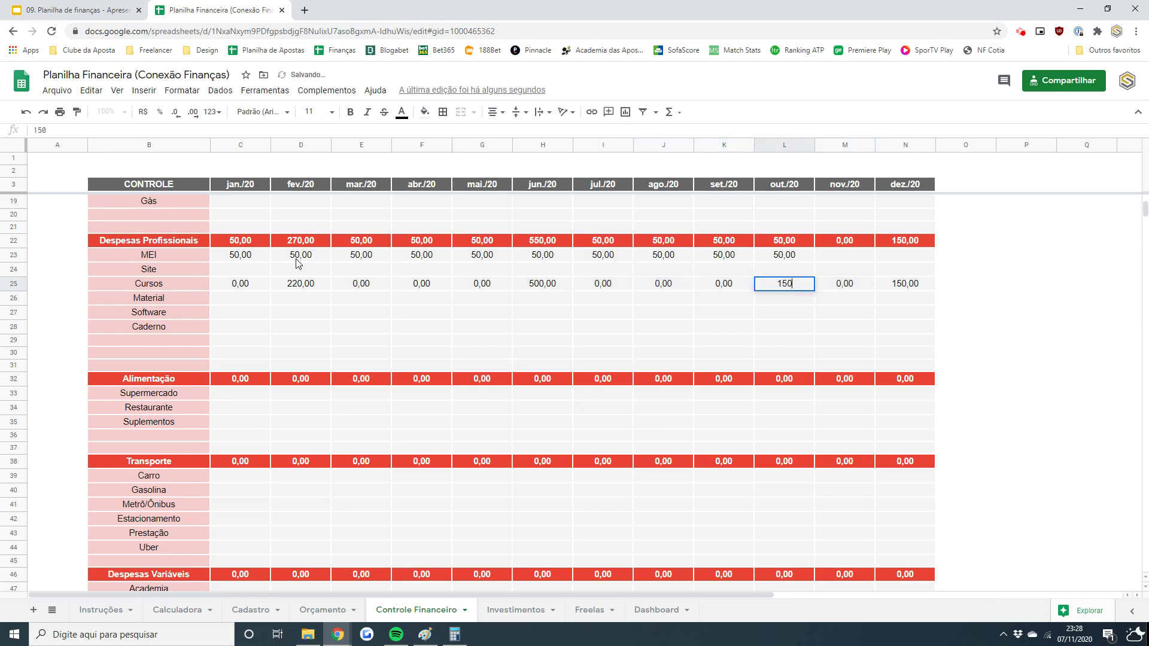
key(Right)
key(Right)
key(Right)
key(Left)
key(shift+Left)
key(Delete)
key(Left)
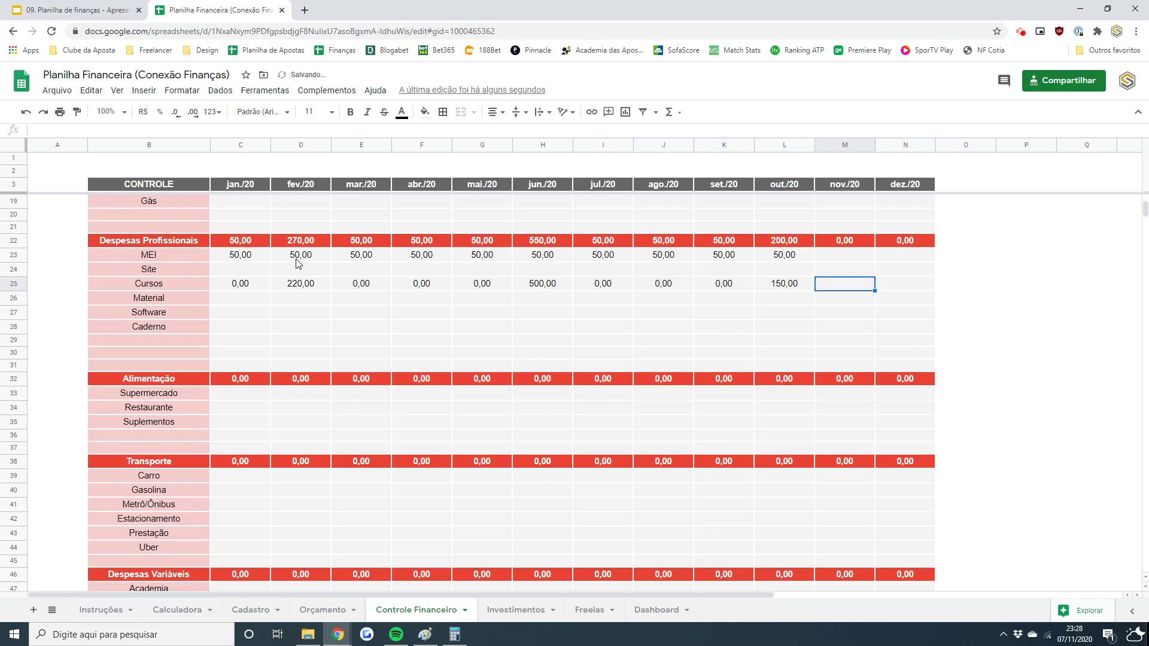
key(Left)
key(Left)
key(ctrl+Left)
key(Right)
key(Down)
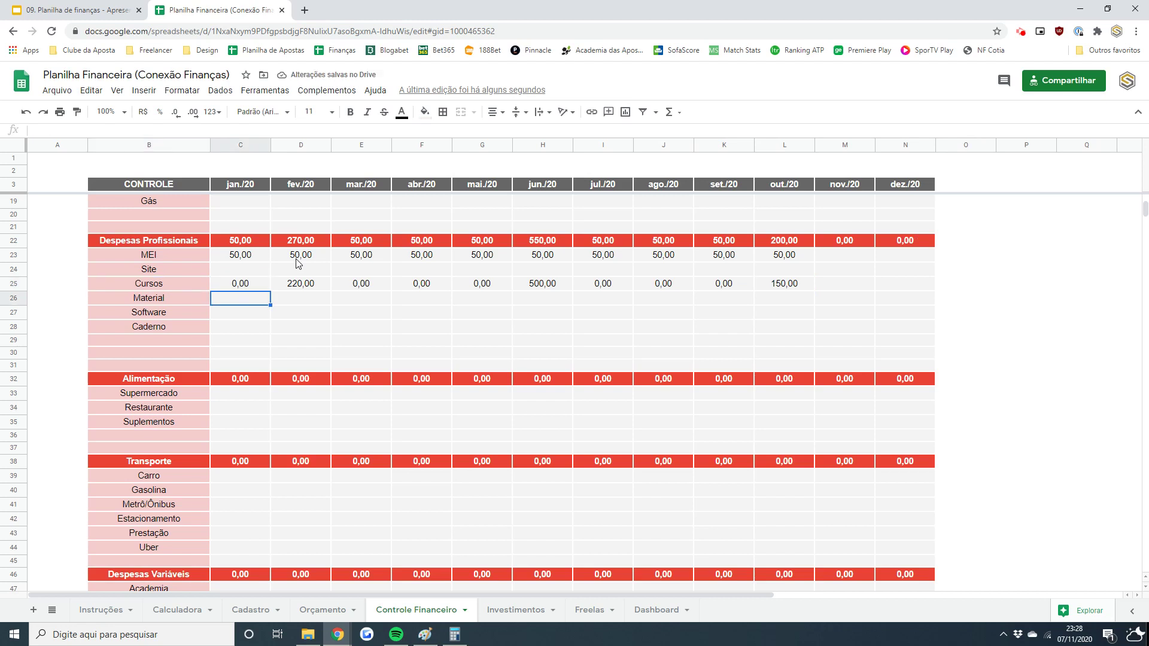
key(Down)
key(Down)
key(Right)
key(Right)
key(Right)
key(Right)
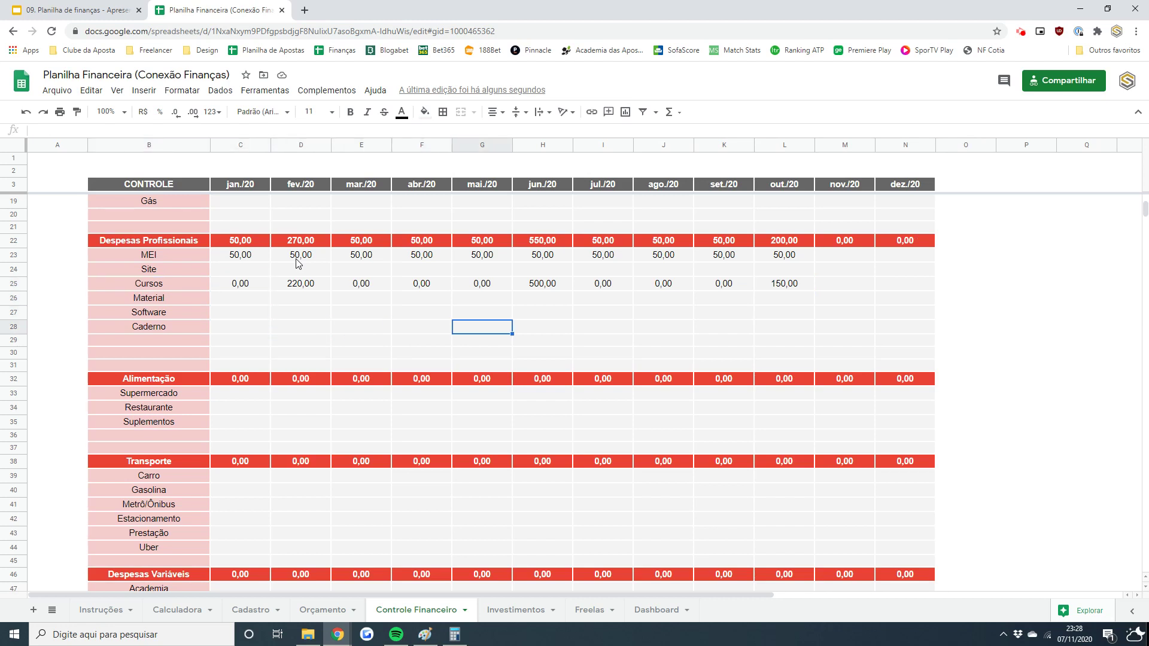
- Enter 20 for Caderno in mai./20 and paste zeros into jan.–abr. and jun.–out./20
text(20)
key(Return)
key(Up)
click(251, 291)
key(ctrl+c)
click(261, 328)
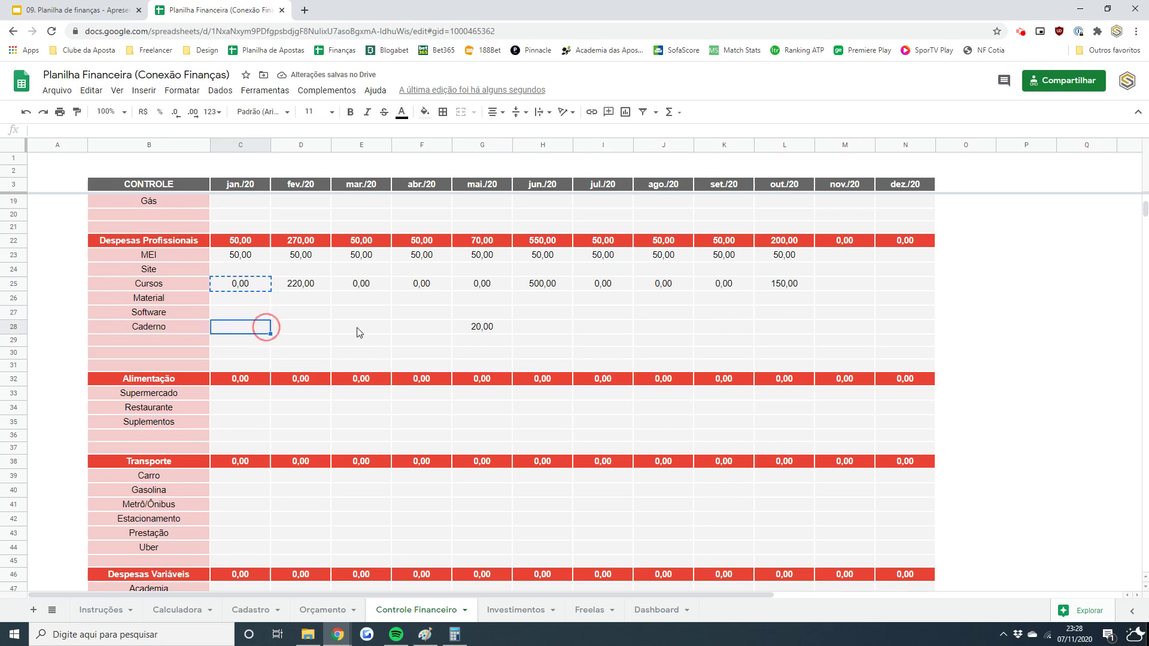
shift+click(433, 328)
key(ctrl+v)
click(551, 329)
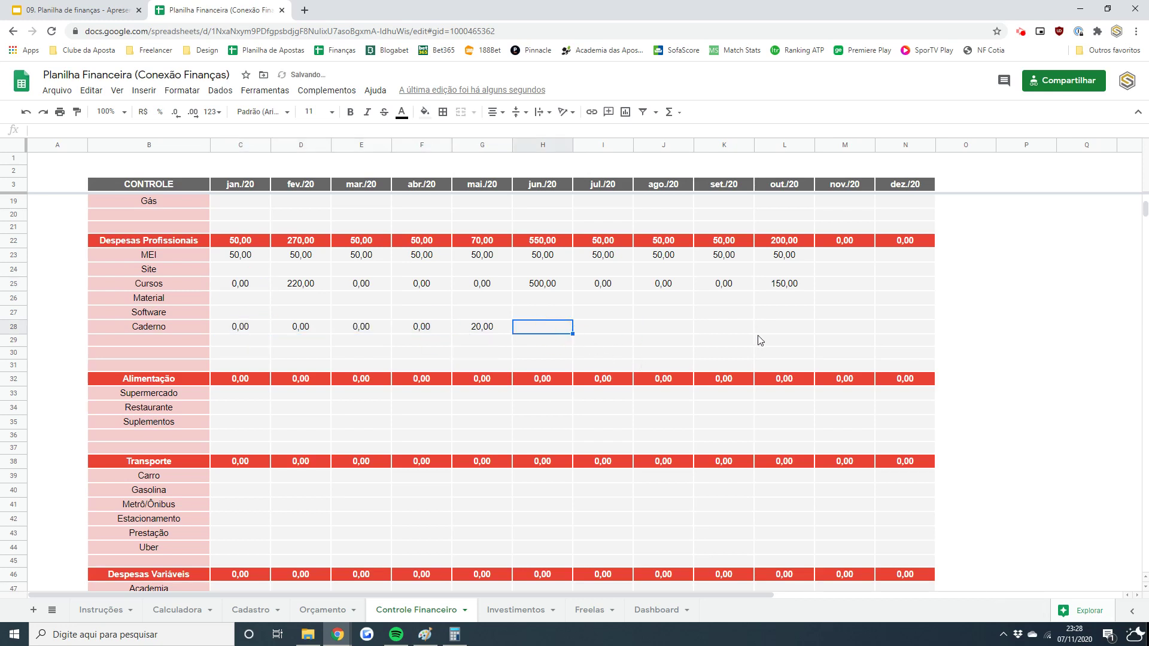
shift+click(785, 328)
key(ctrl+v)
click(258, 394)
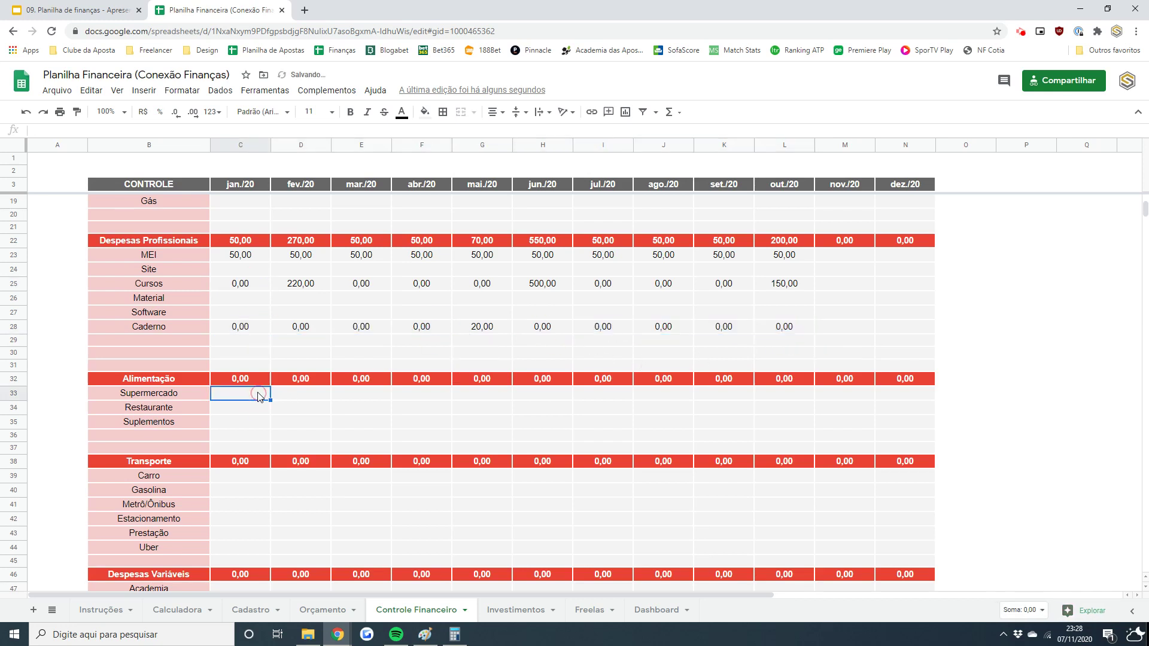
- Enter the jan./20 Supermercado amount as =250+300, giving 550
scroll(1147, 593, down, 3)
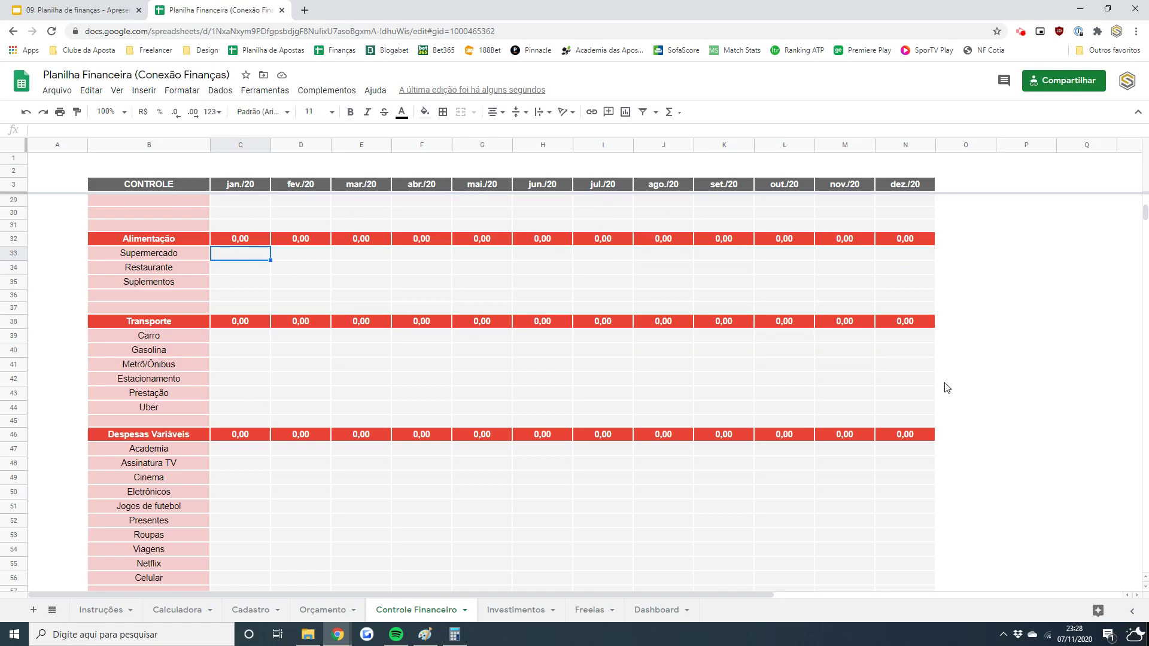
text(=250)
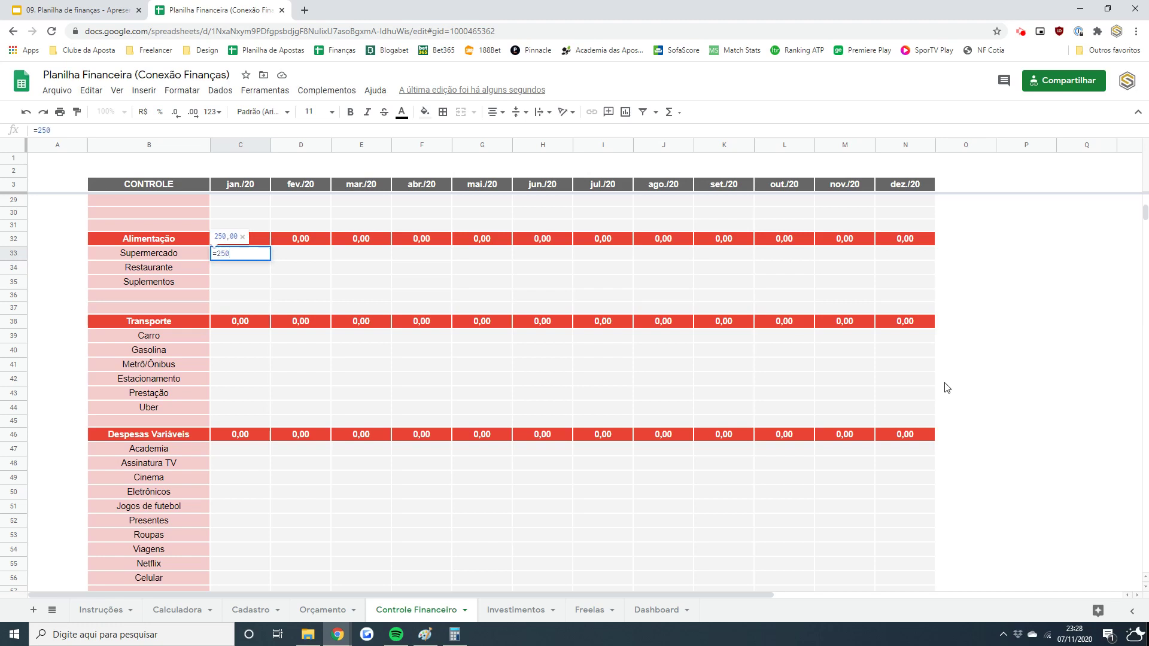
key(Return)
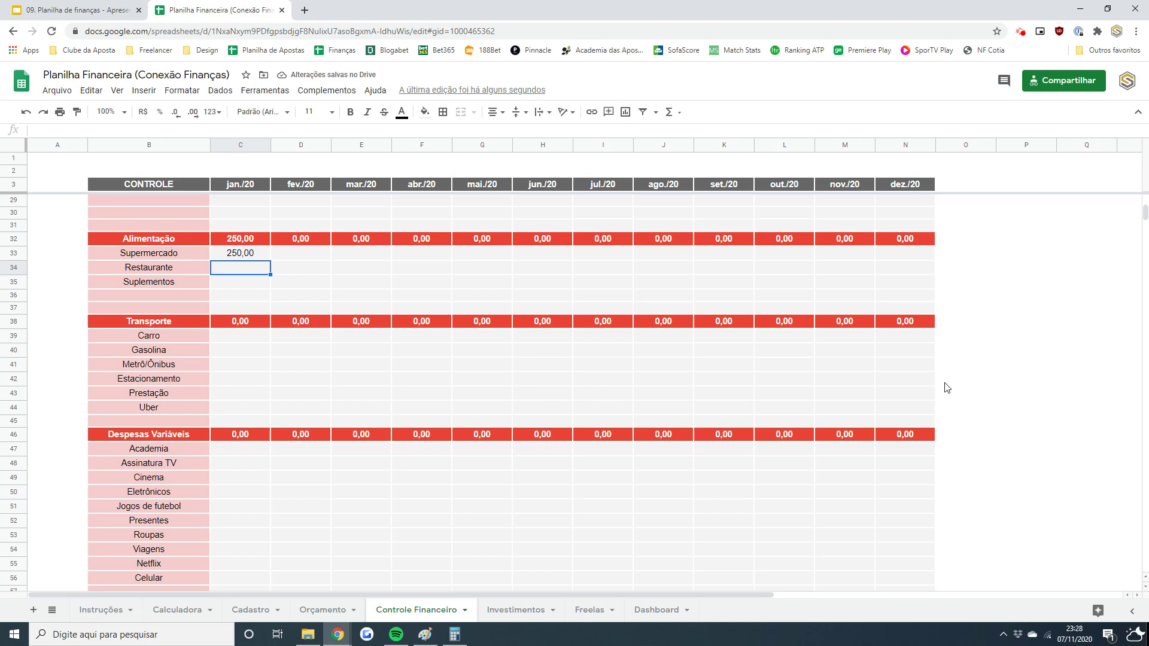
click(229, 256)
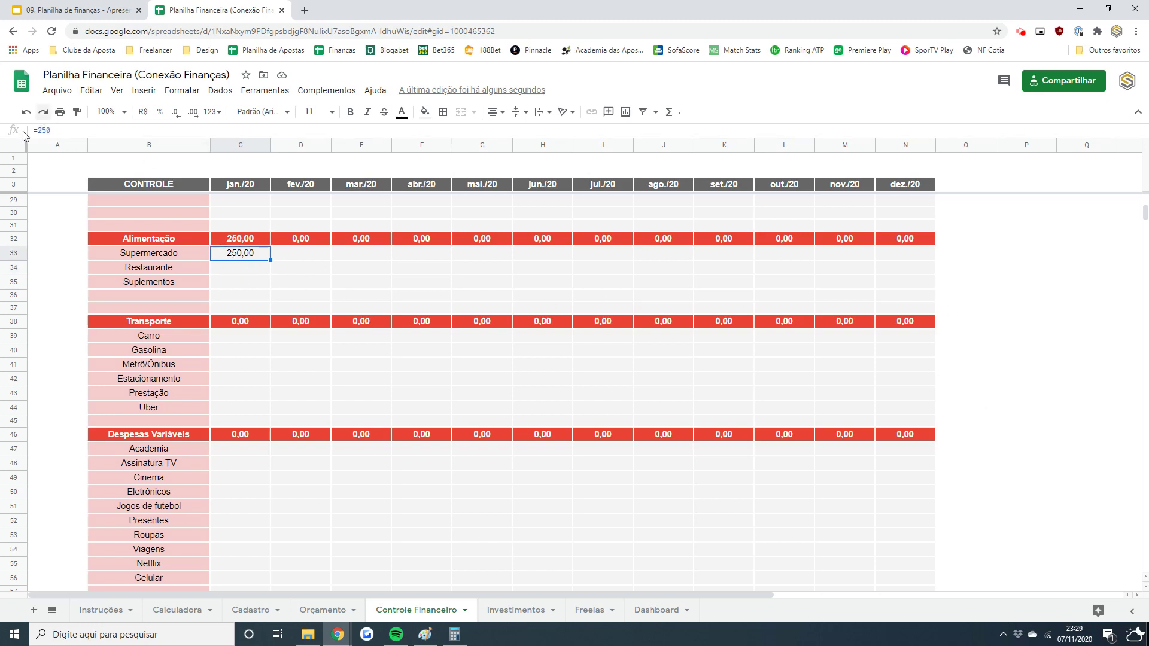
click(59, 130)
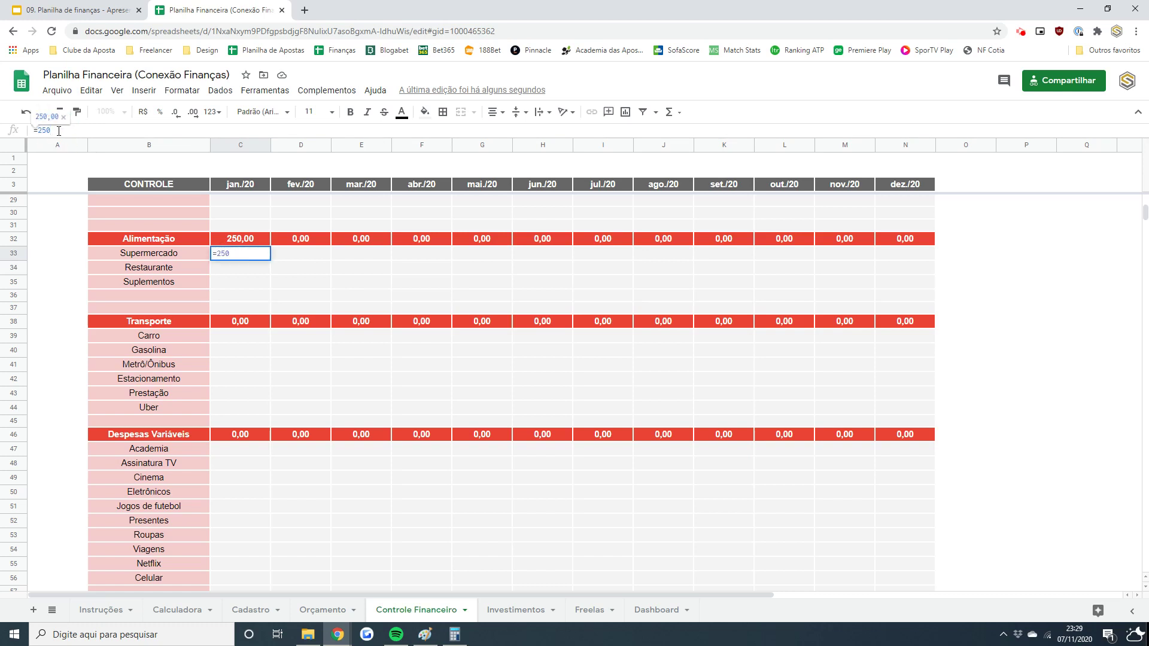
text(+300)
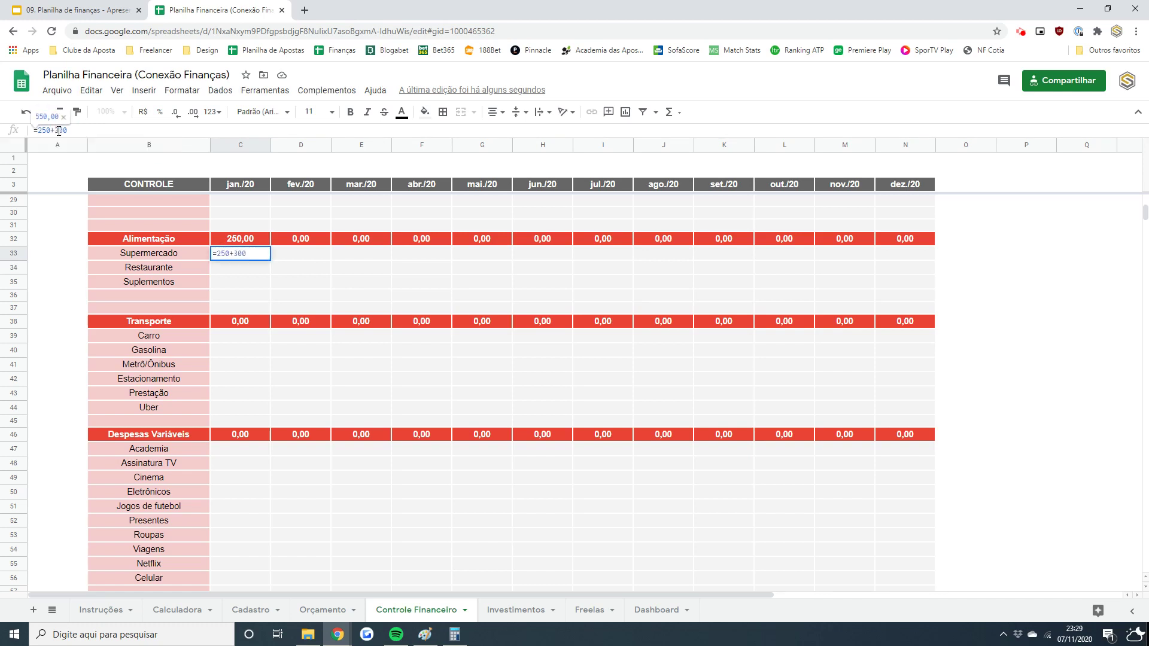
key(Return)
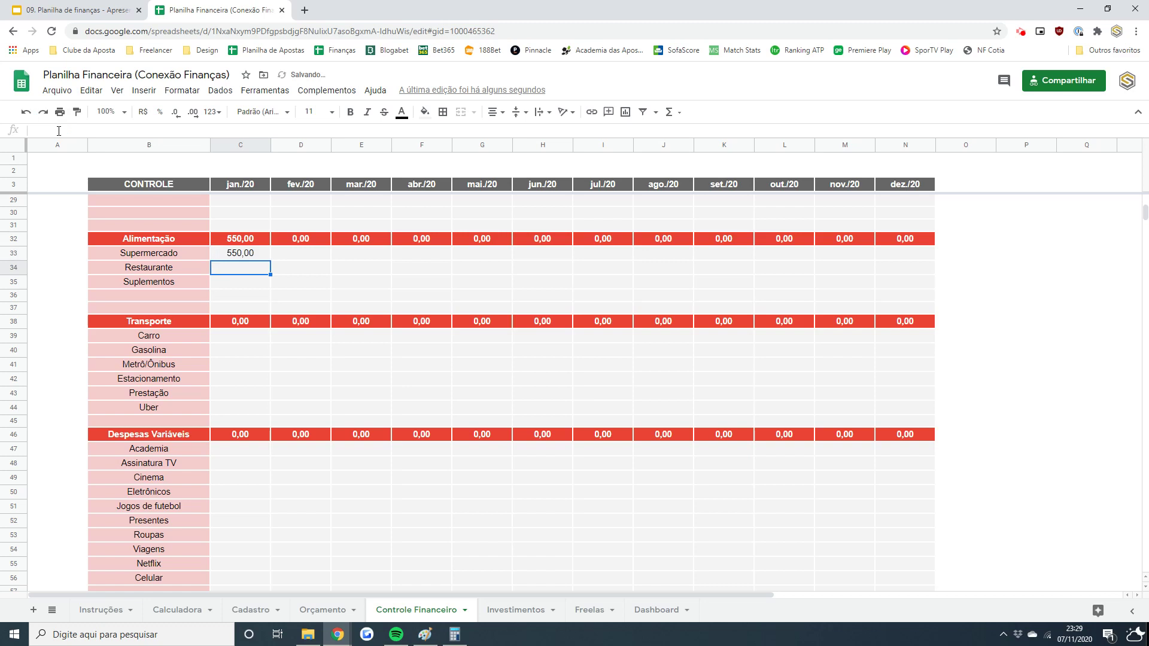
- Enter Supermercado amounts 450, 500, 500, 650 and 500 for fev./20 through jun./20
key(Up)
key(Right)
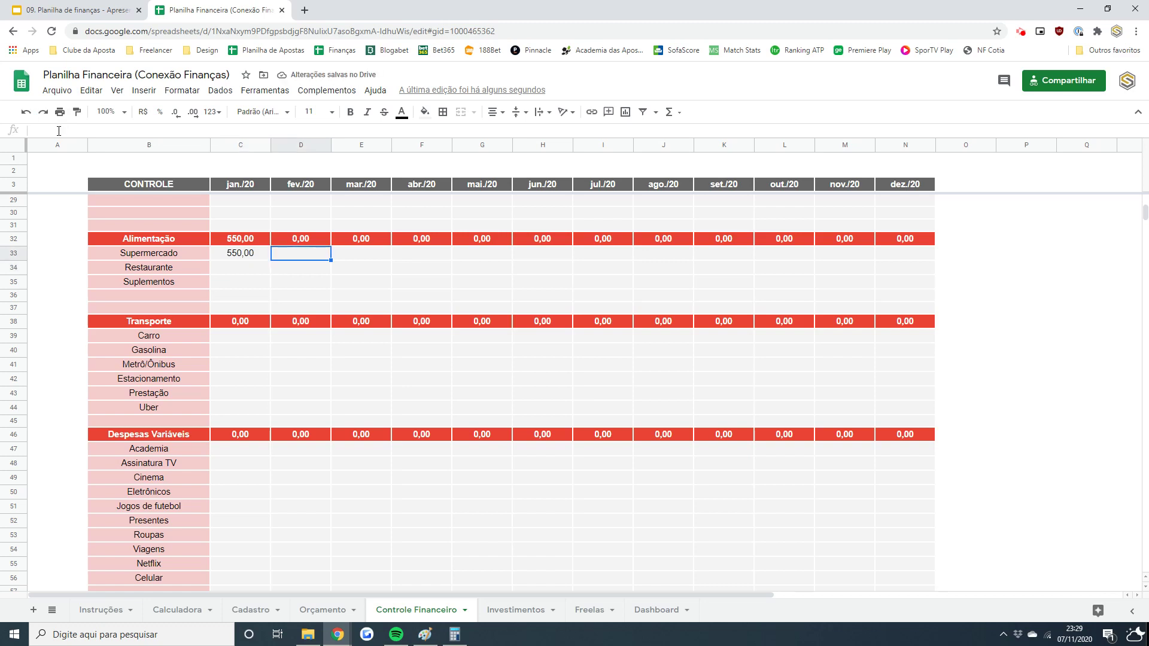
text(450)
key(Return)
key(Up)
key(Right)
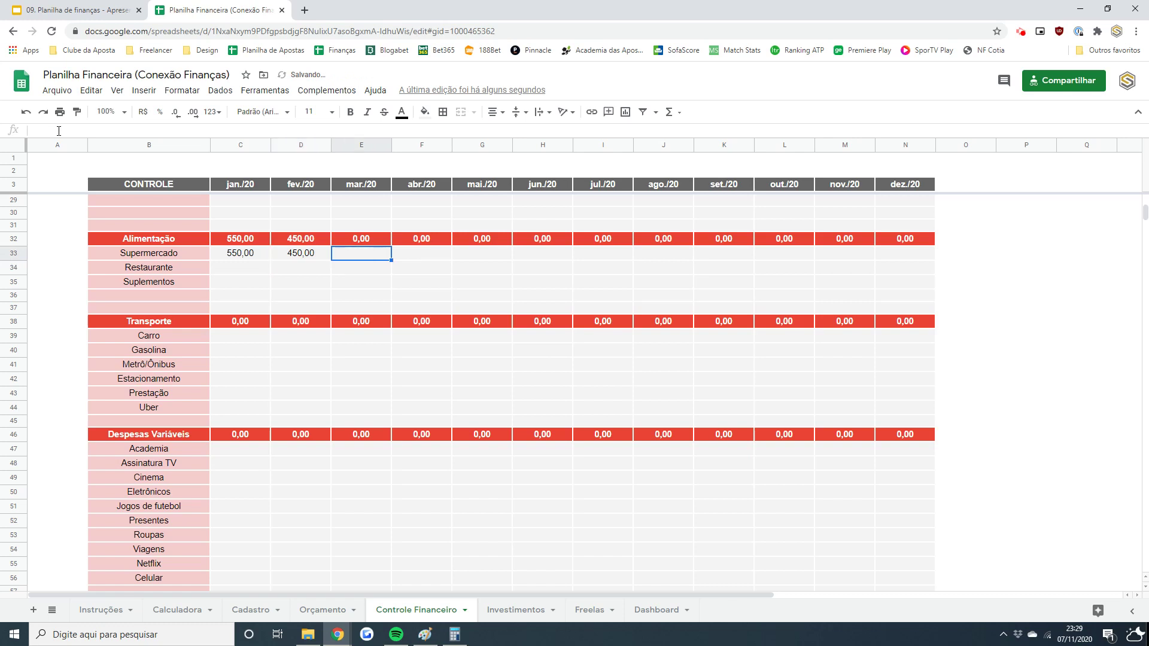
text(500)
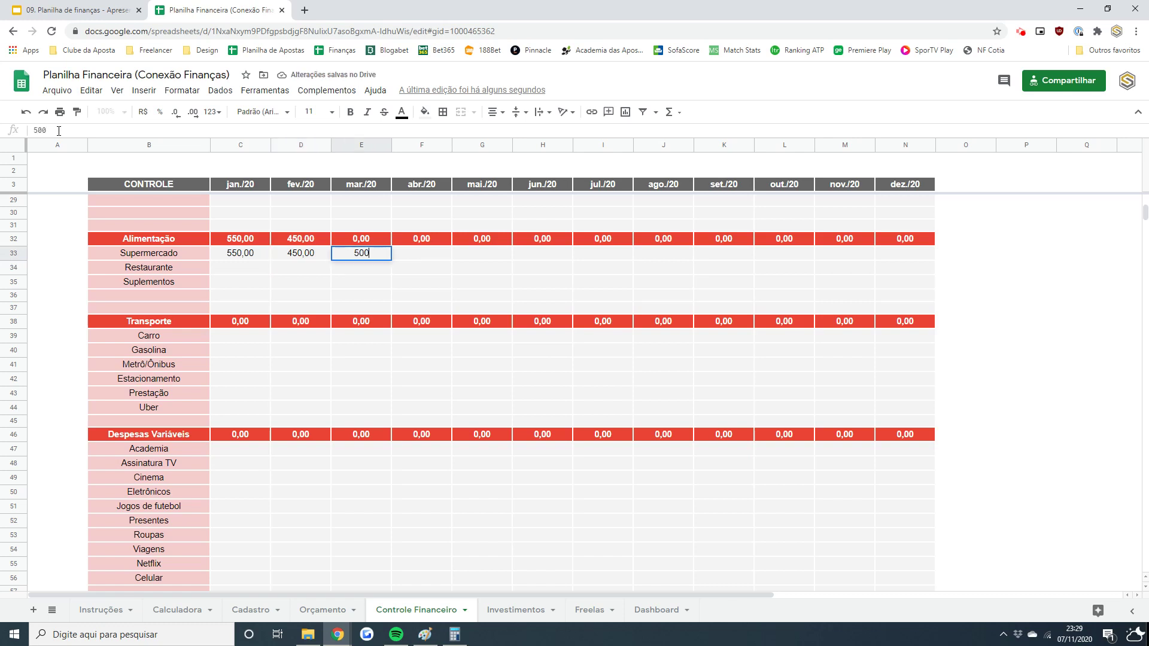
key(Tab)
text(500)
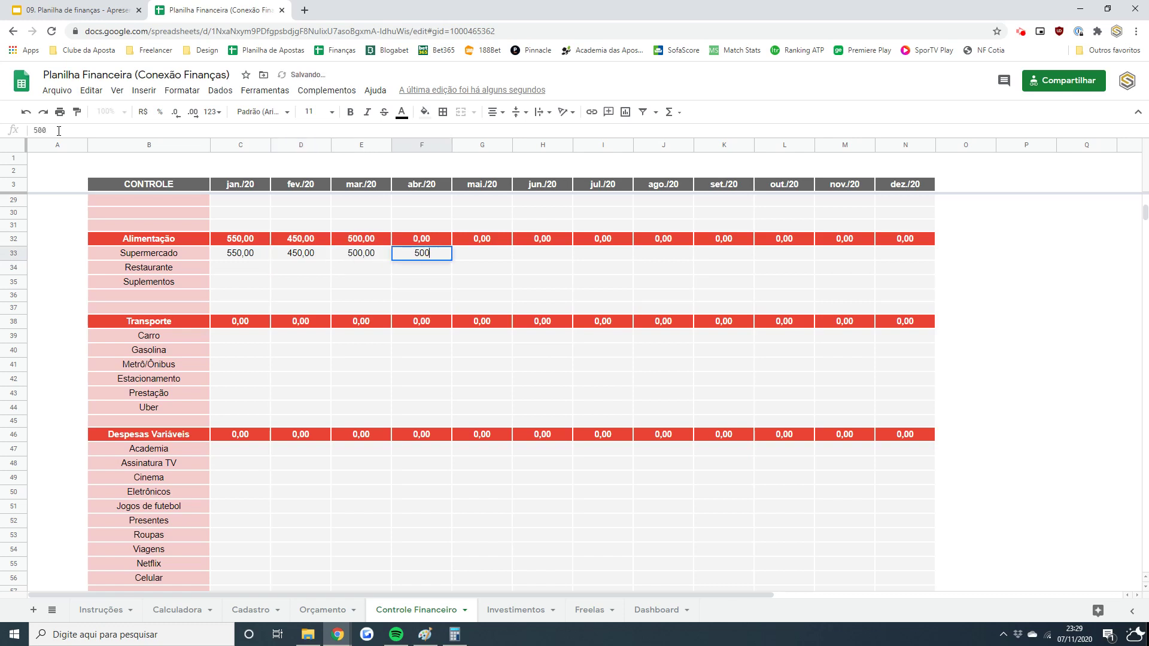
key(Tab)
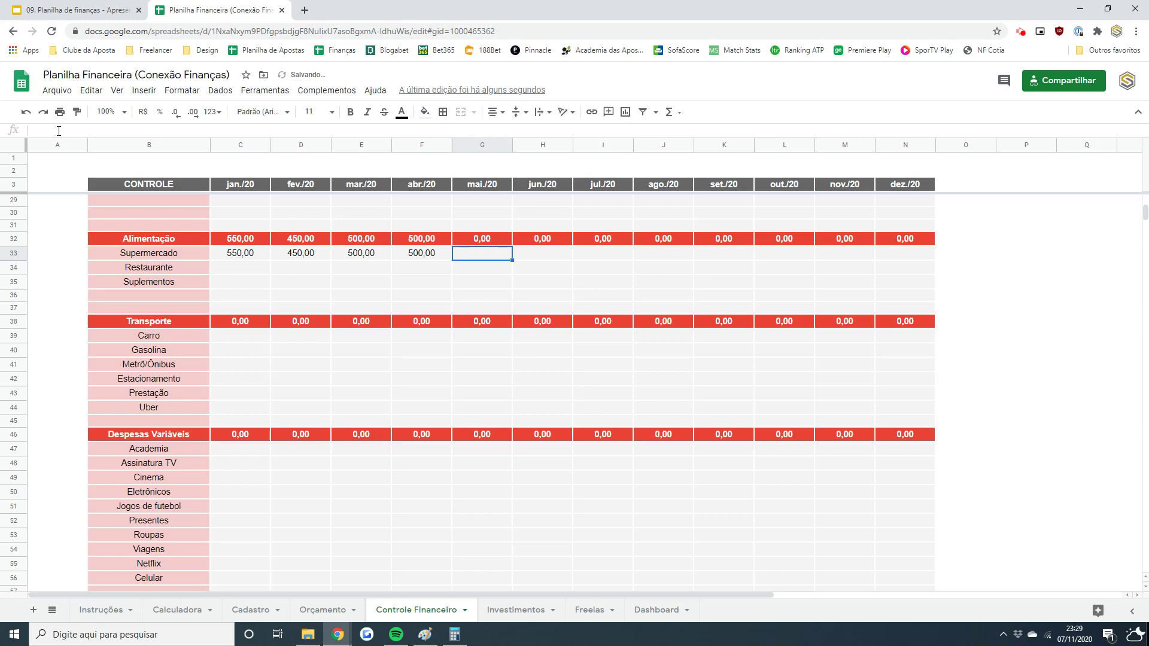
text(650)
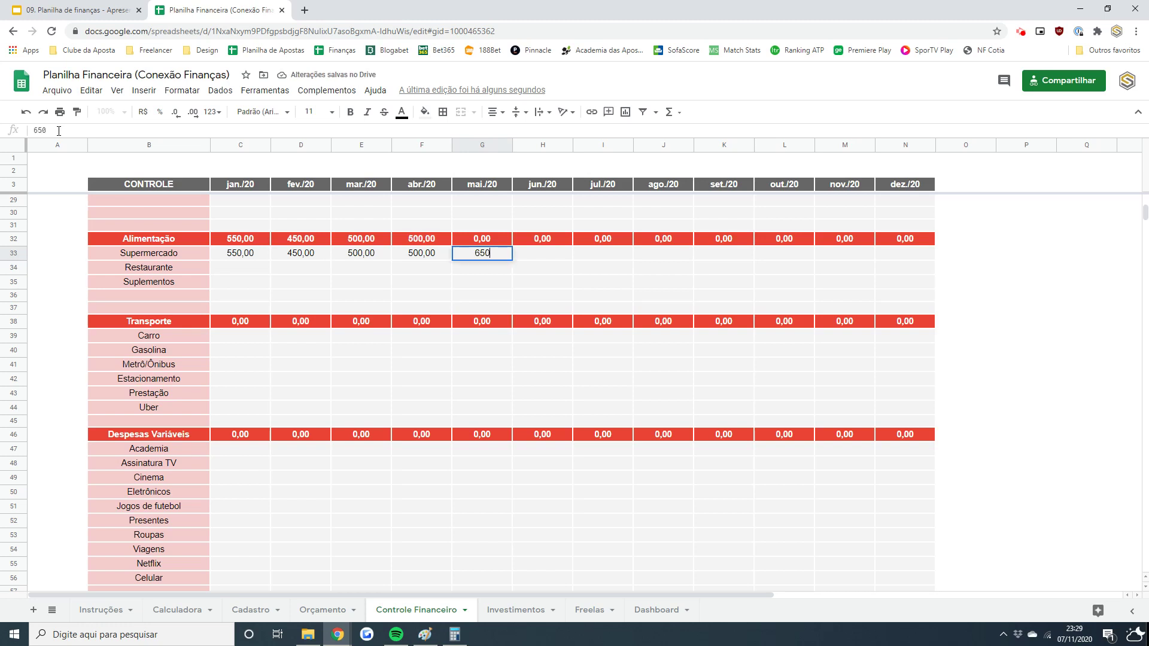
key(Tab)
text(500)
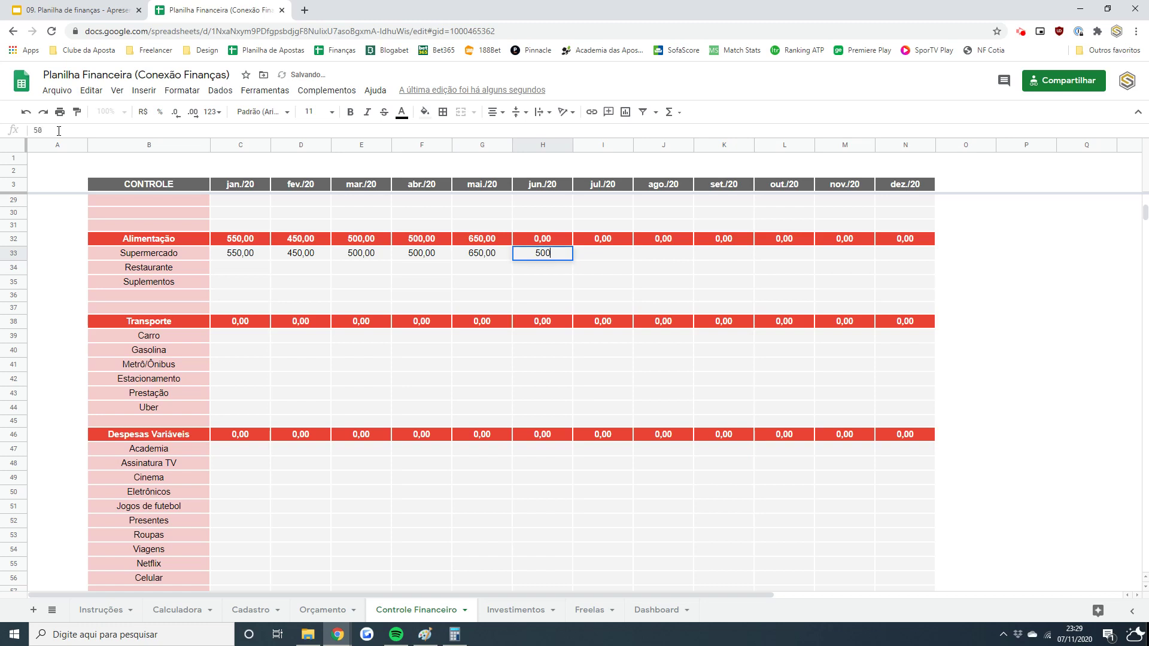
key(Tab)
- Enter Supermercado amounts 550, 530, 670 and 450 for jul./20 through out./20
text(550)
key(Tab)
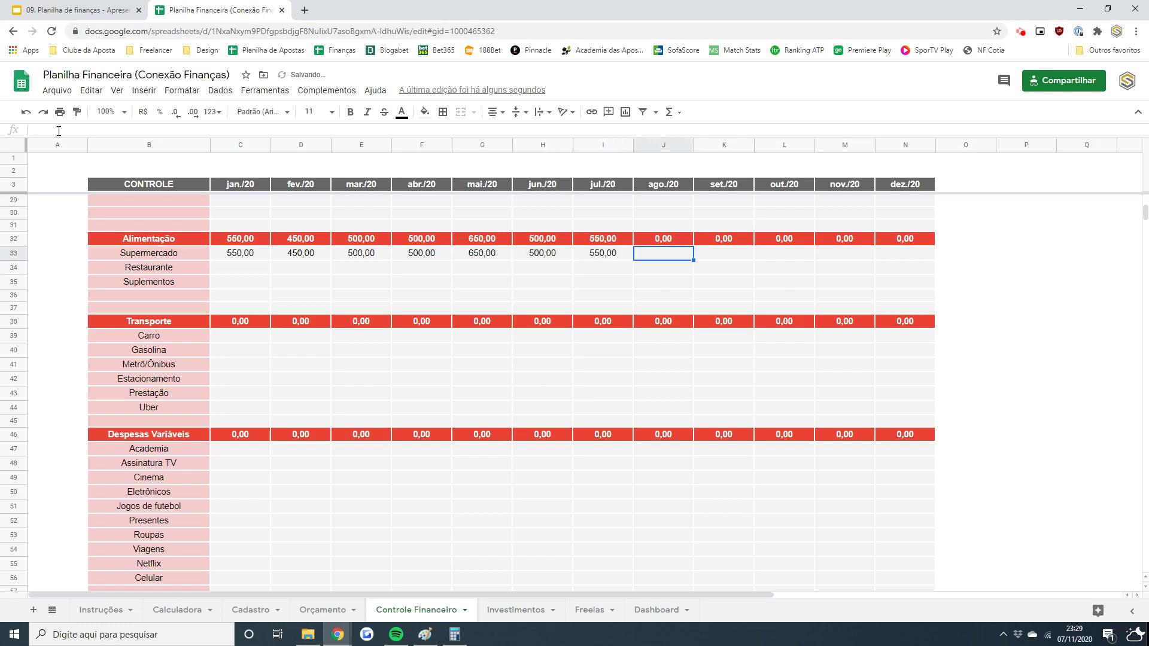
text(530)
key(Tab)
text(670)
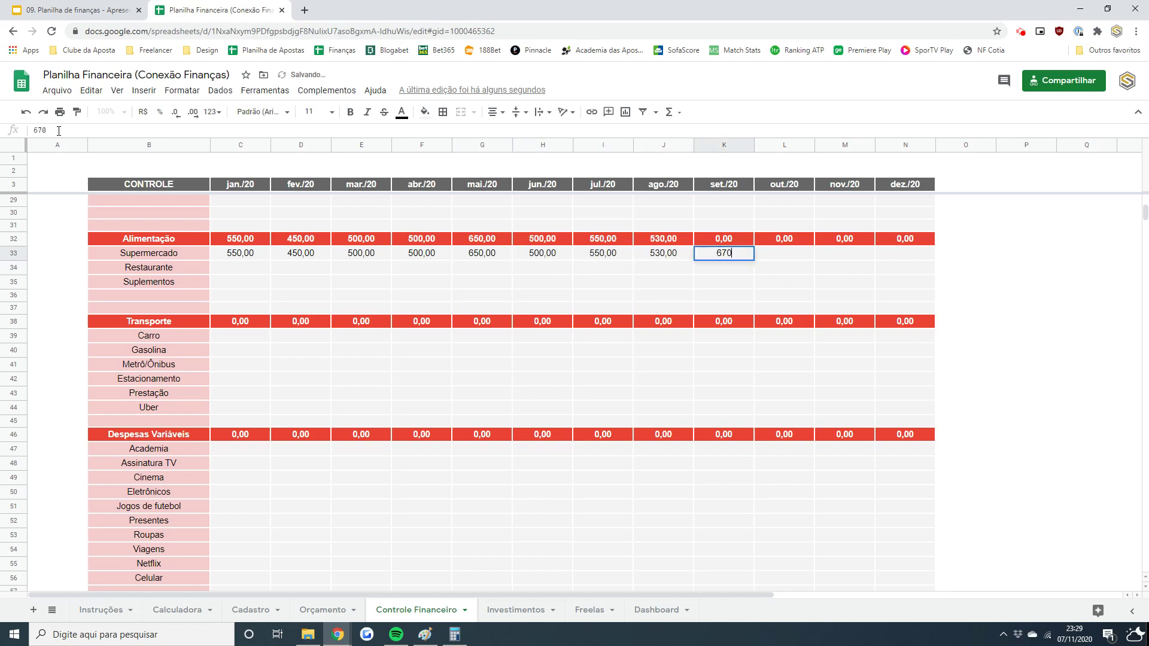
key(Escape)
text(670)
key(Tab)
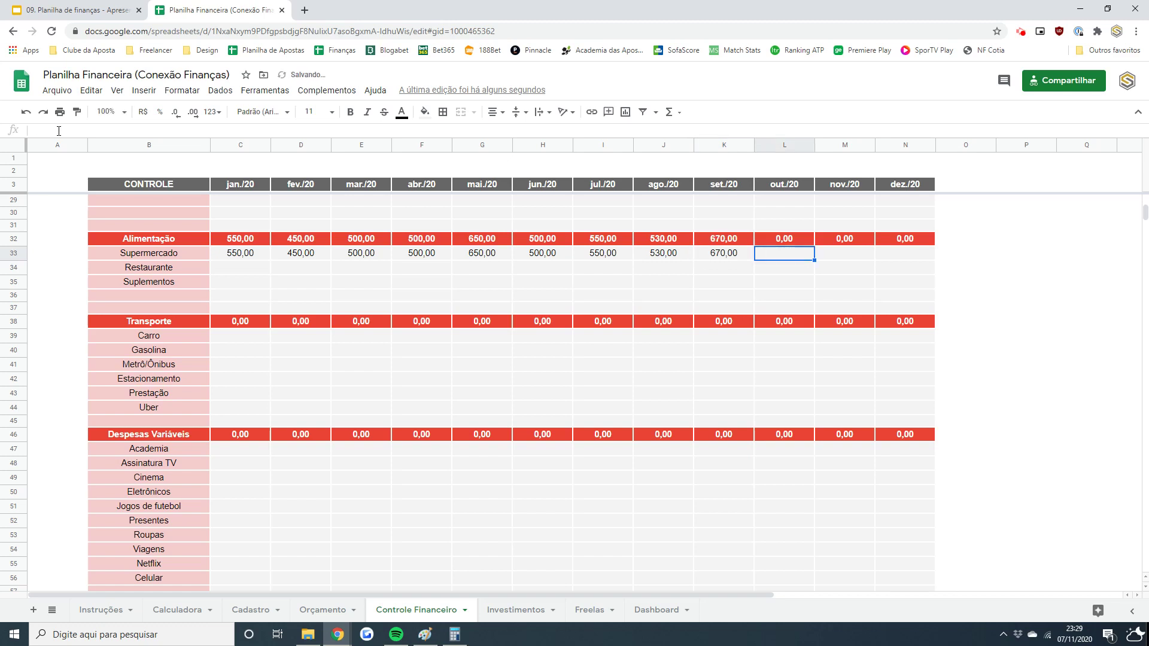
text(450)
key(Return)
key(Up)
key(ctrl+Left)
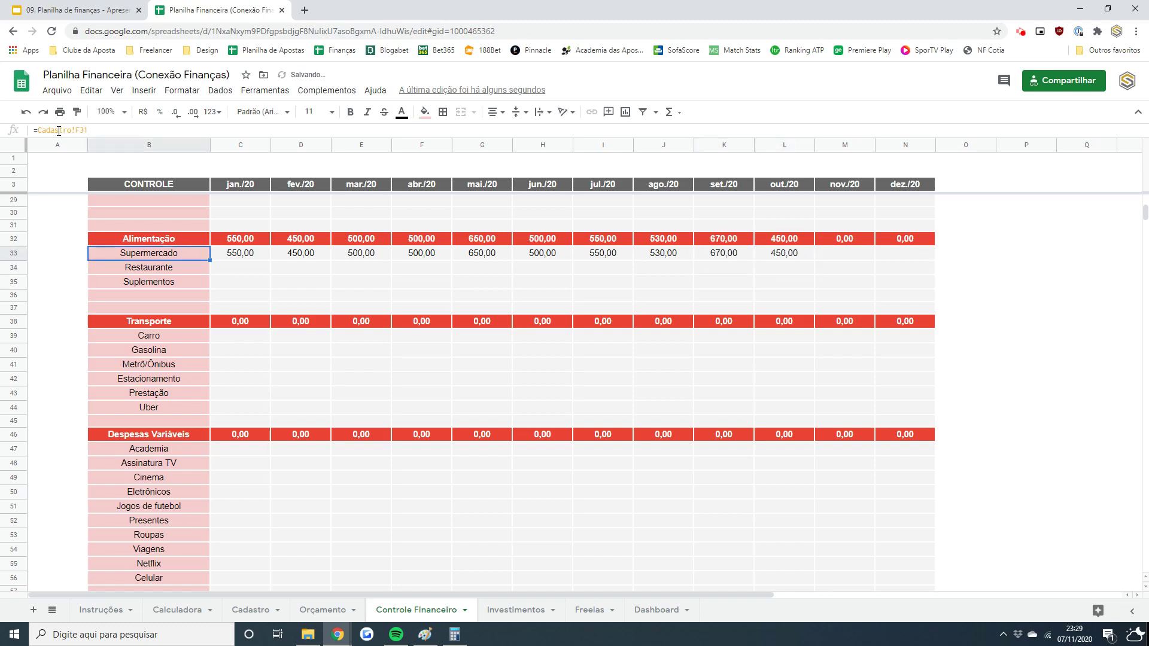
key(Right)
key(Down)
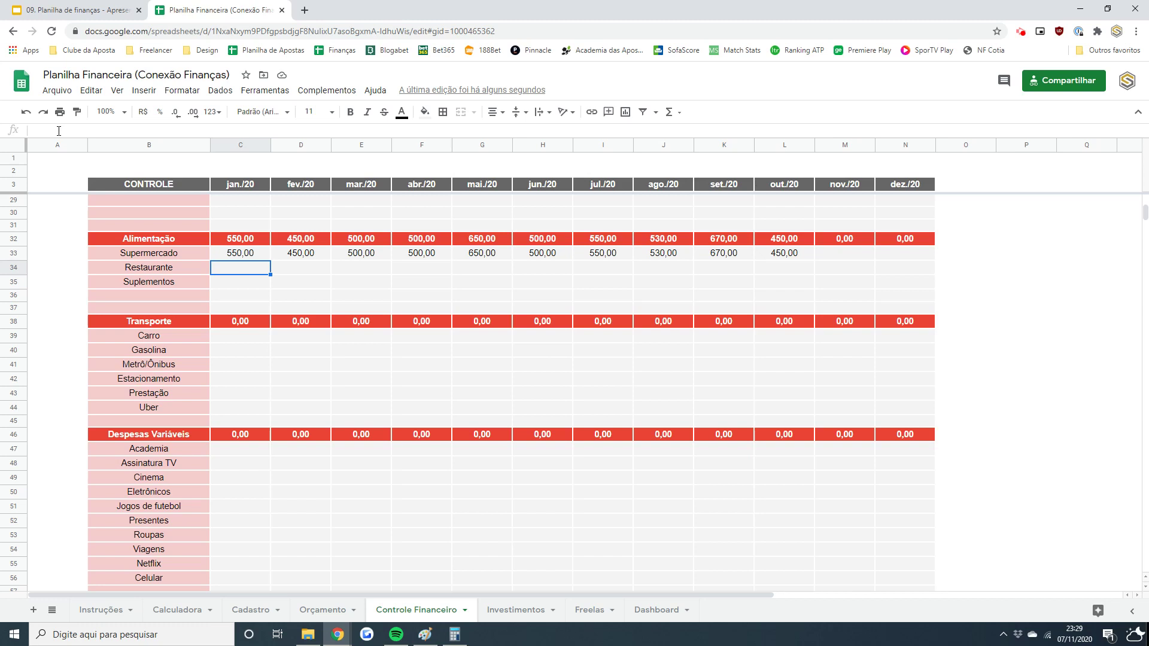
- Enter Restaurante as =100+50 for jan./20 and =20+25+35+70 for fev./20
text(=)
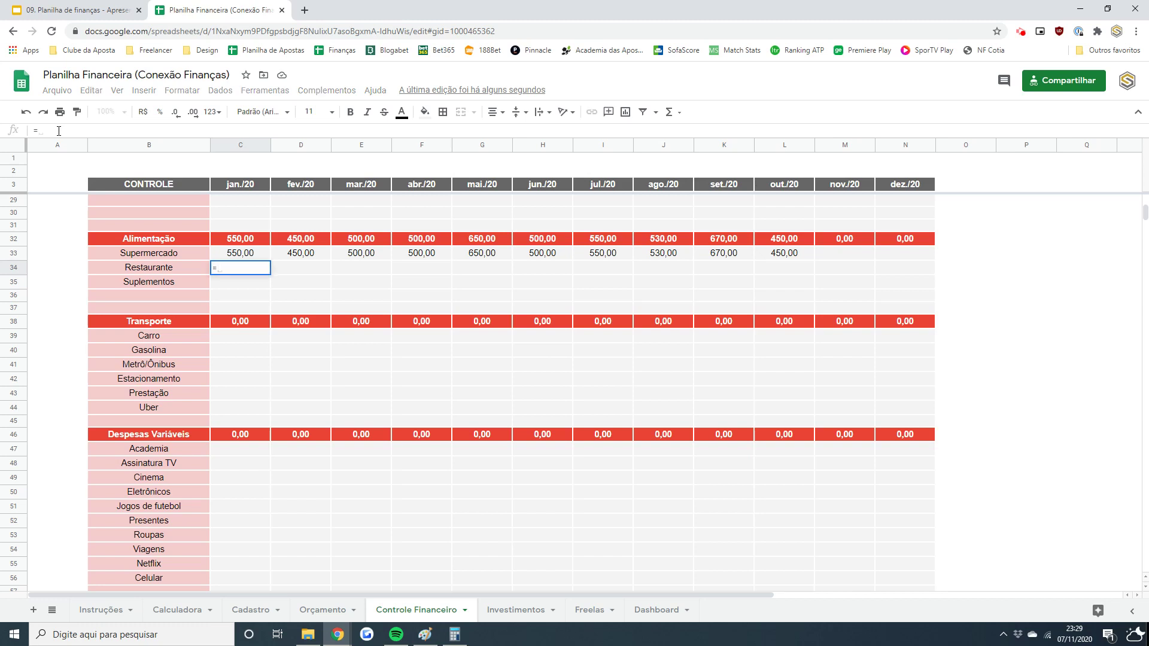
text(100)
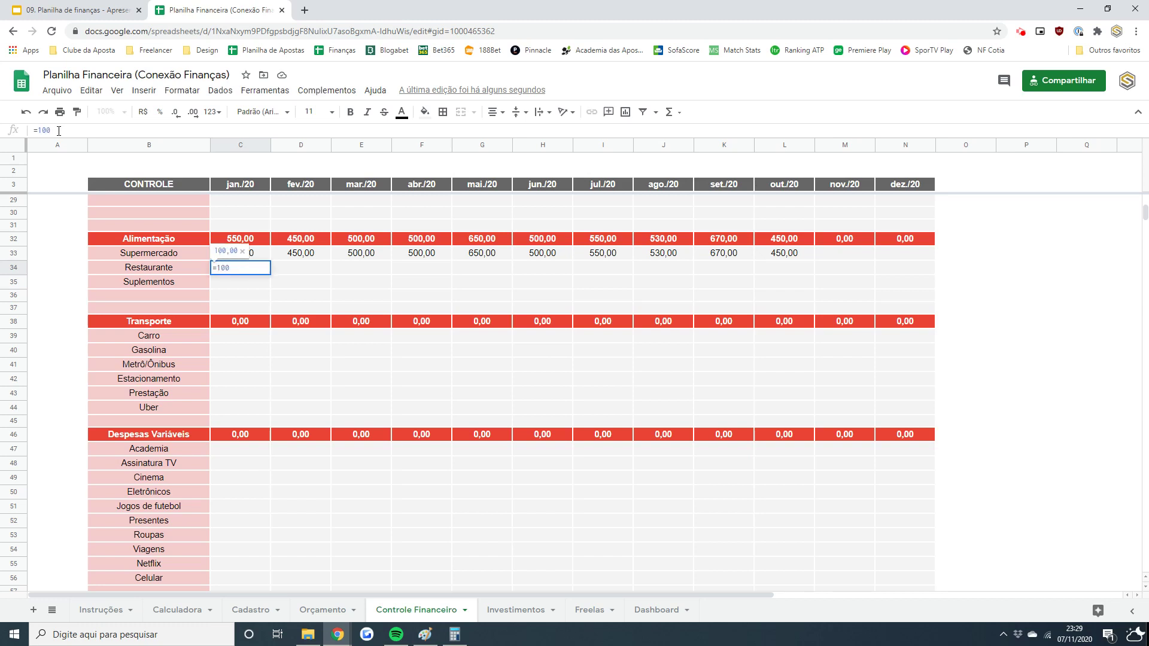
text(+50)
key(Return)
key(Up)
key(Right)
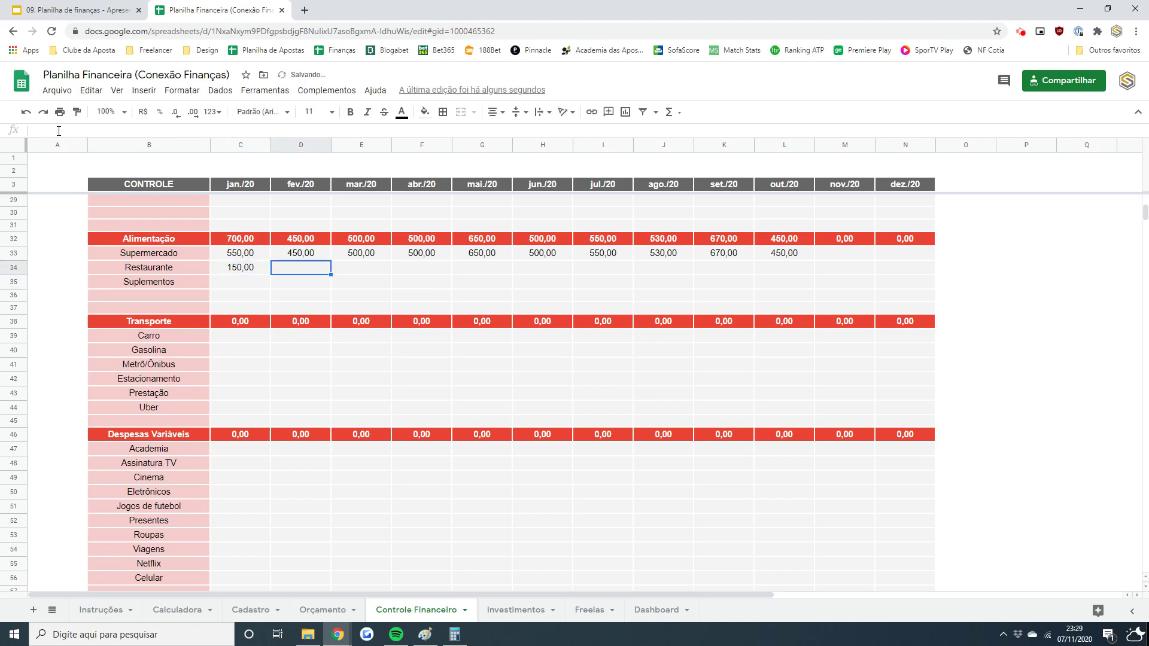
text(=)
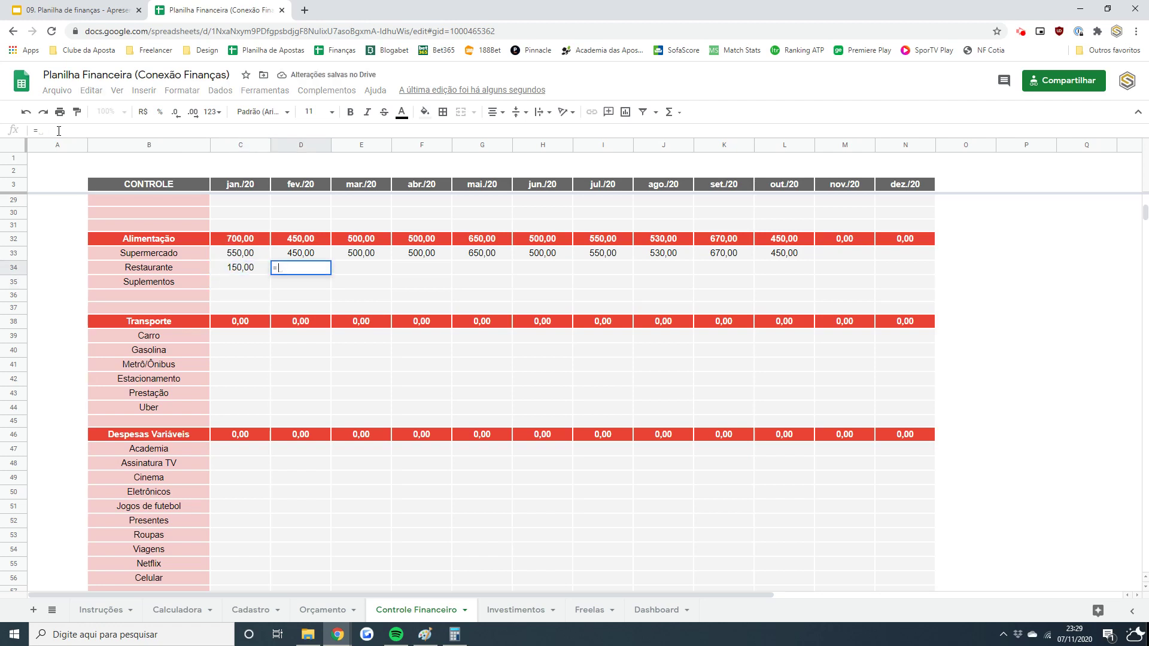
text(20+25+35)
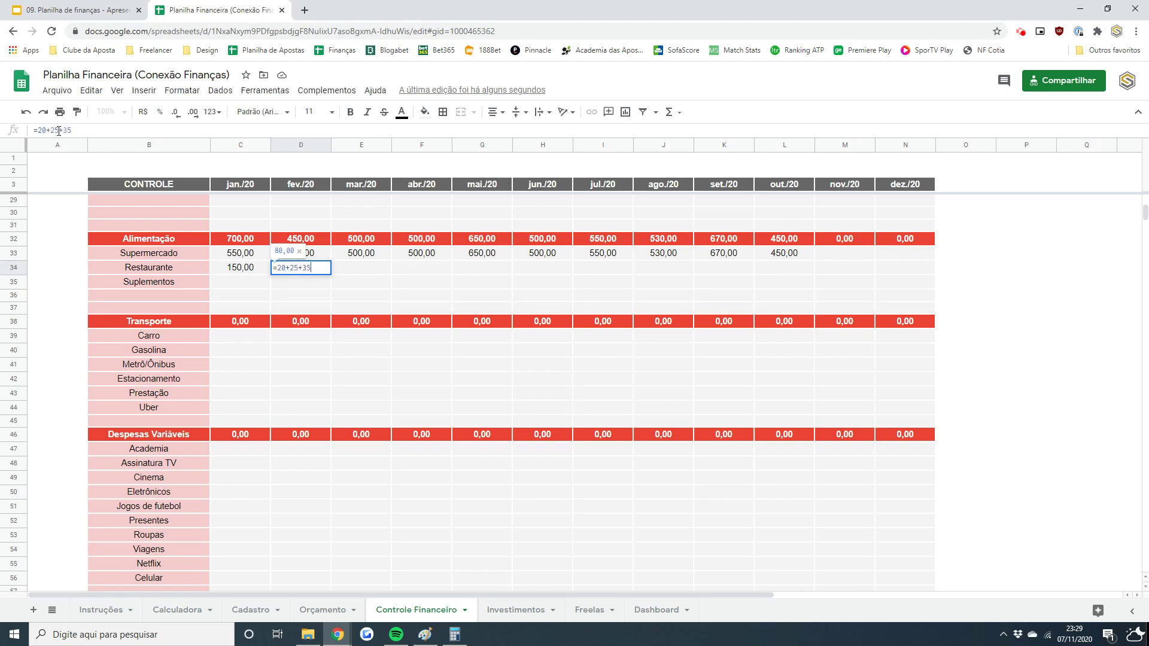
text(+70)
key(Tab)
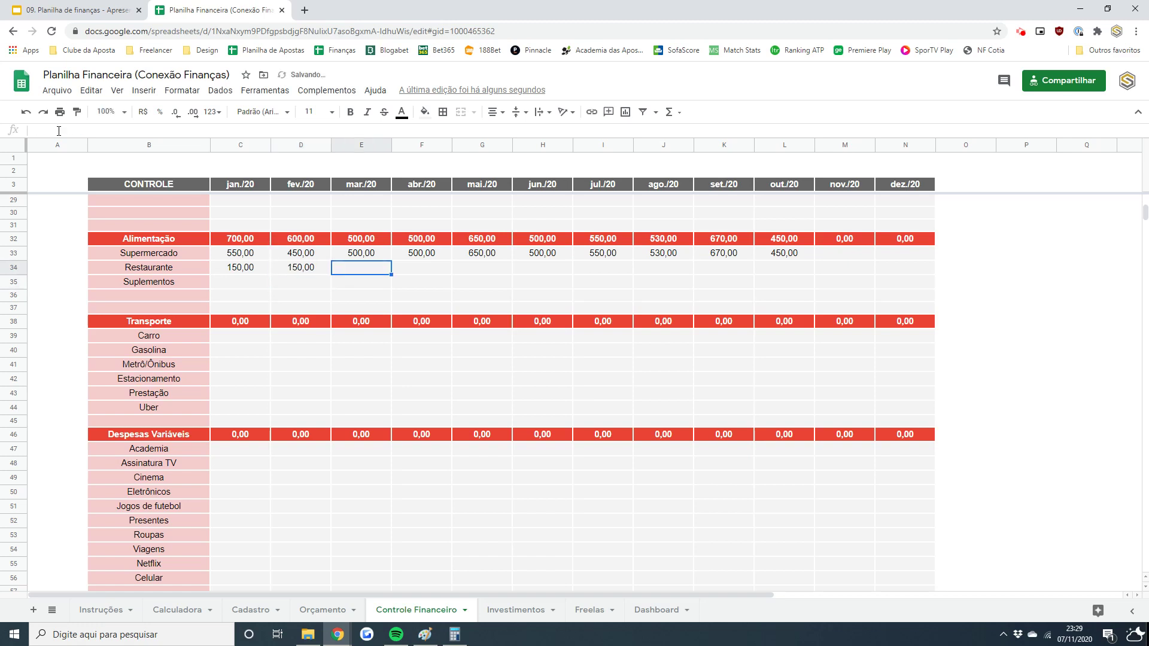
- Set Restaurante to 0 for mar./20 through jul./20 and 50 for ago./20
text(0)
key(Tab)
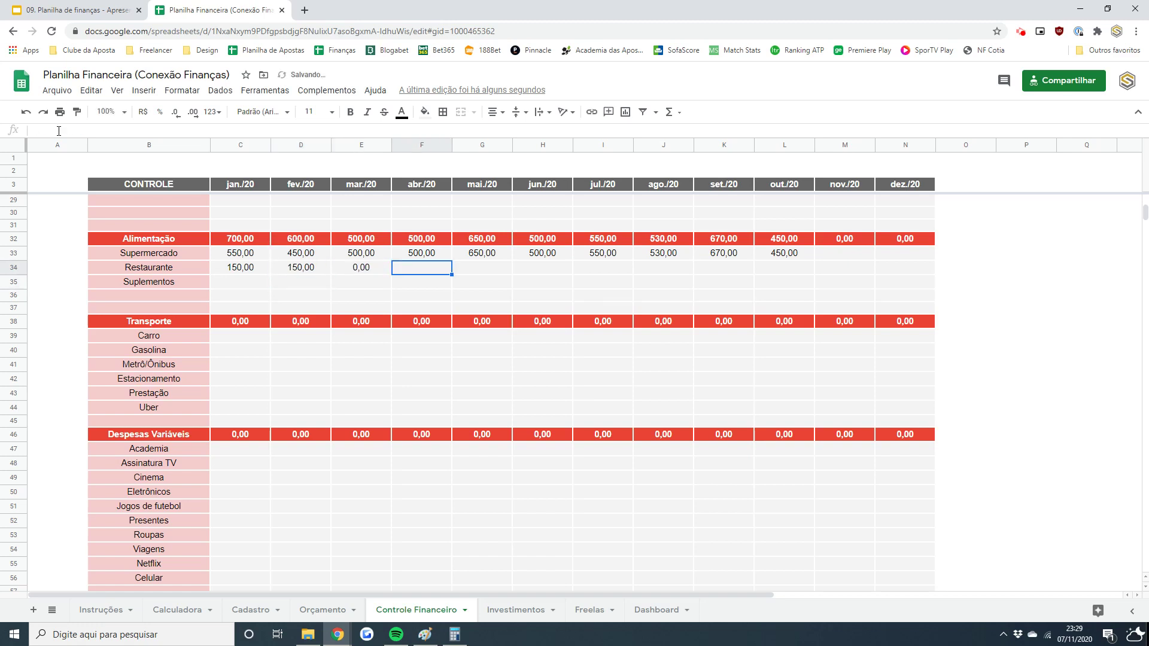
text(0)
key(Tab)
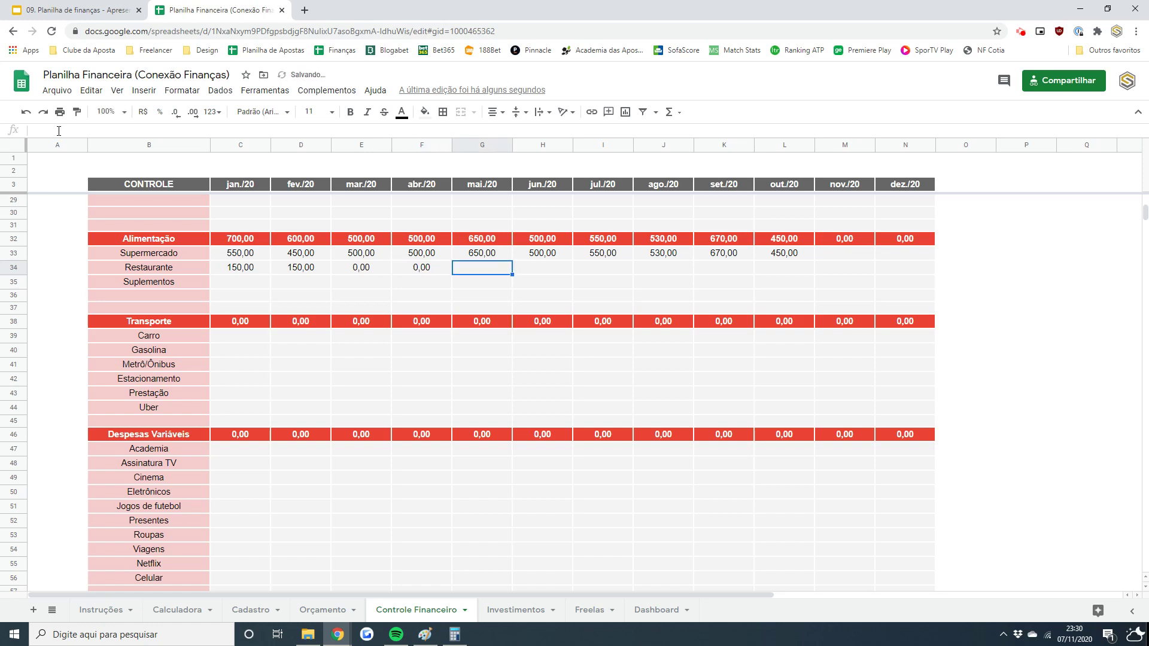
text(0)
key(Tab)
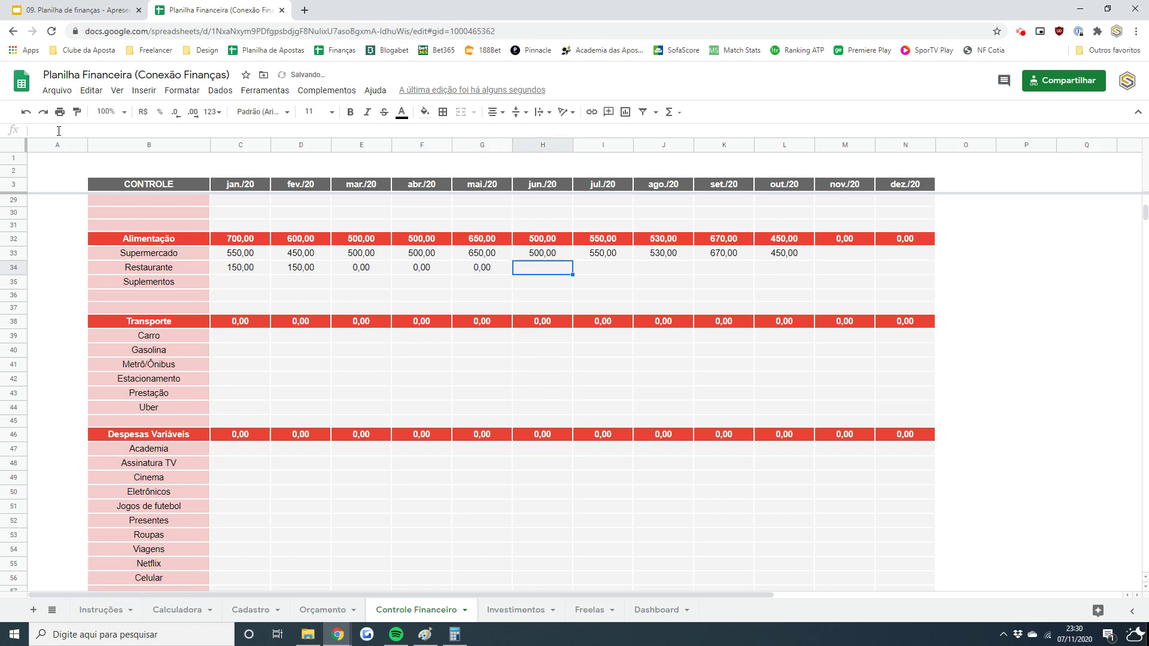
text(0)
key(Tab)
text(0)
key(Tab)
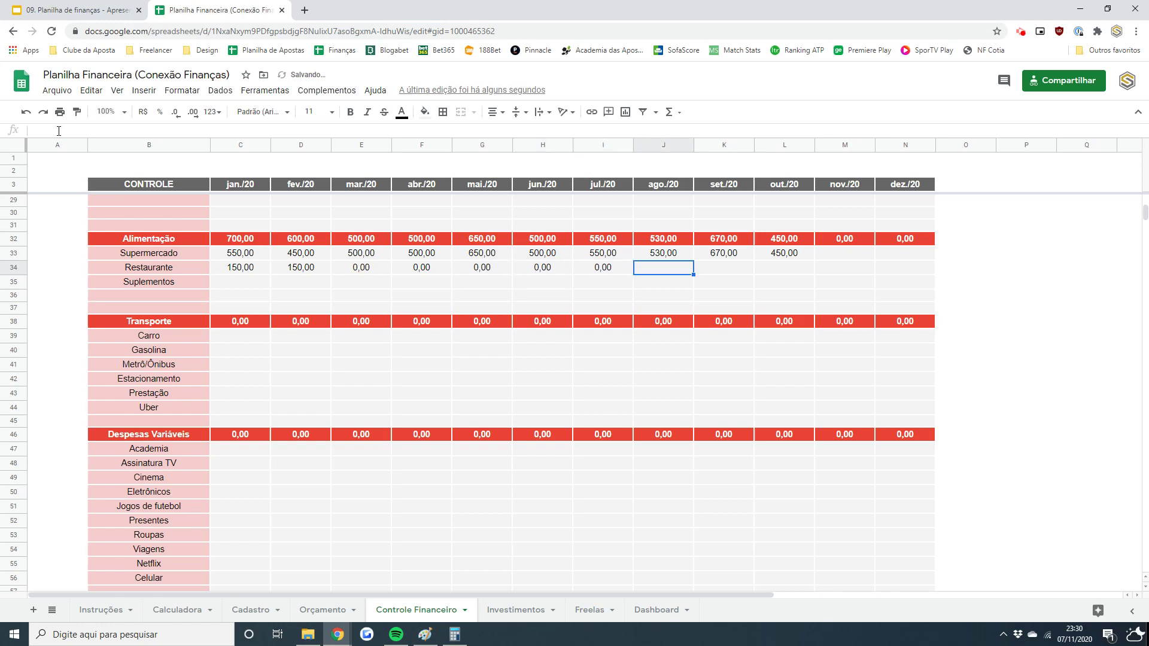
text(50)
key(Tab)
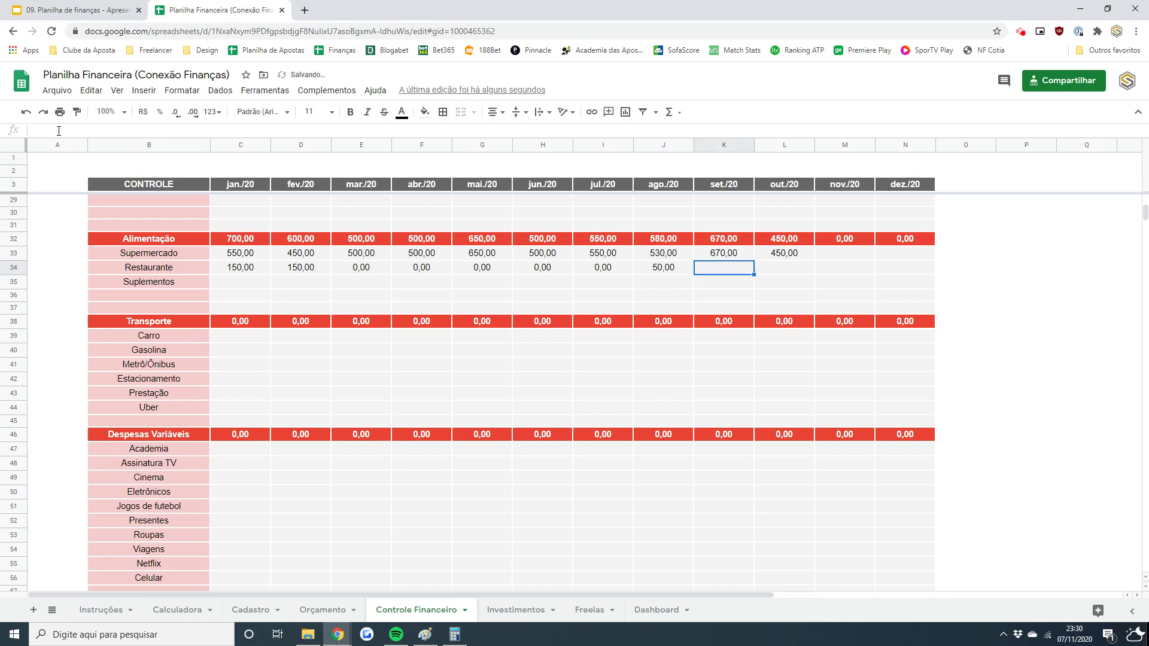
- Enter Restaurante as =50+105 for set./20 and =120+120+60 for out./20
text(=)
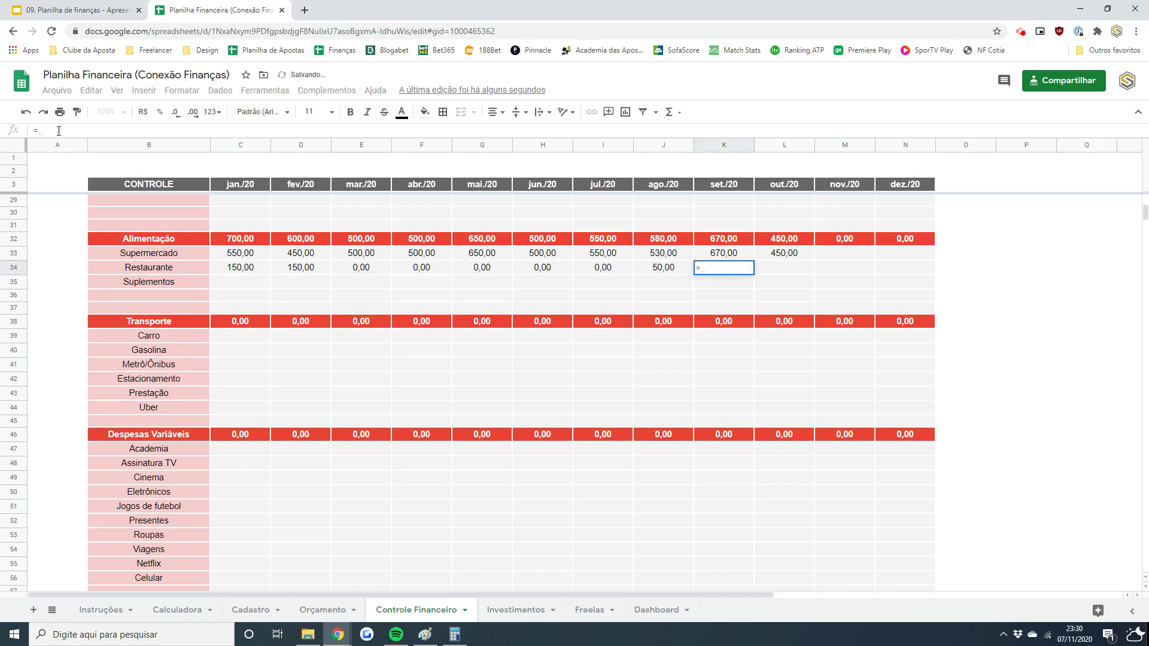
text(50)
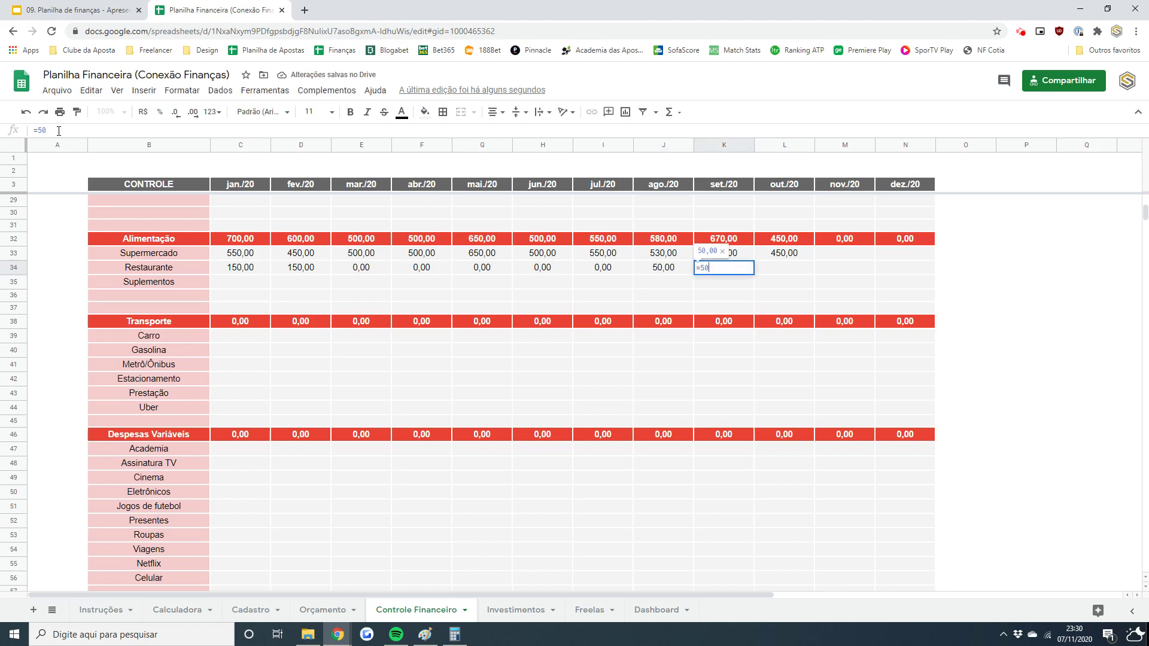
text(+105)
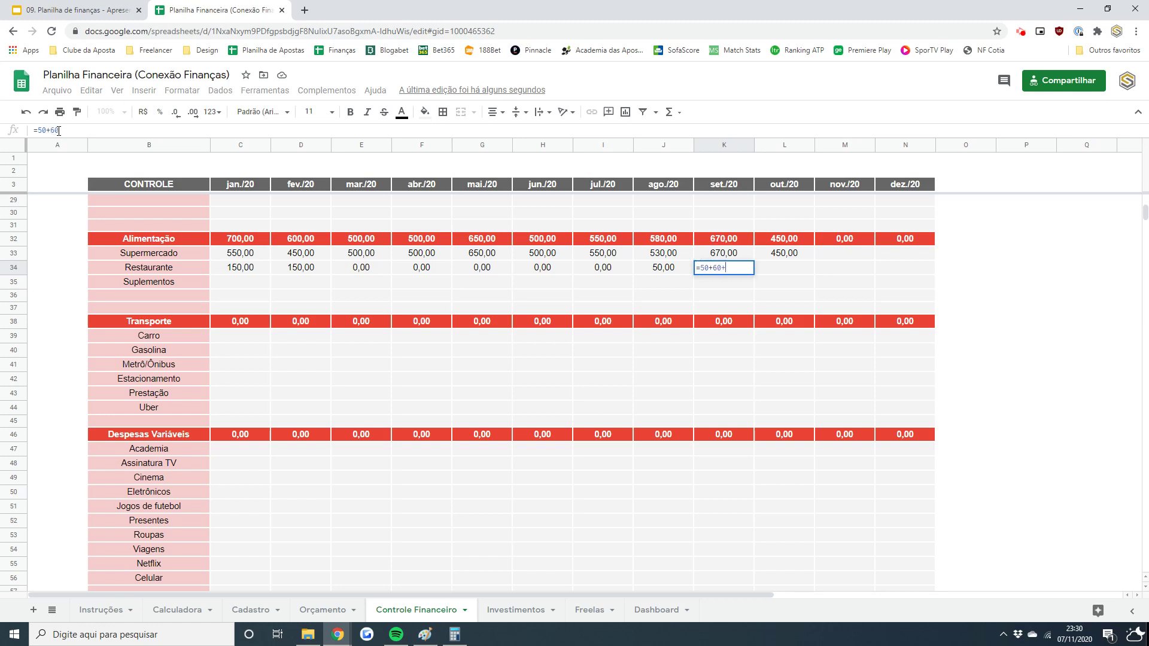
key(Return)
key(Up)
key(Right)
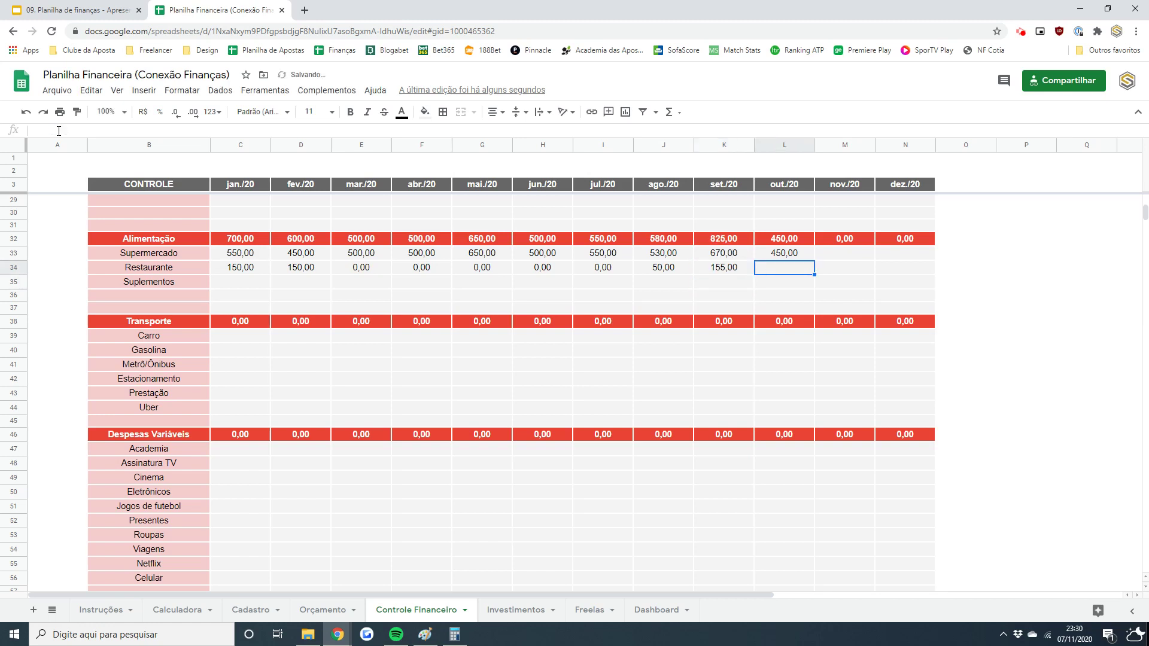
text(=)
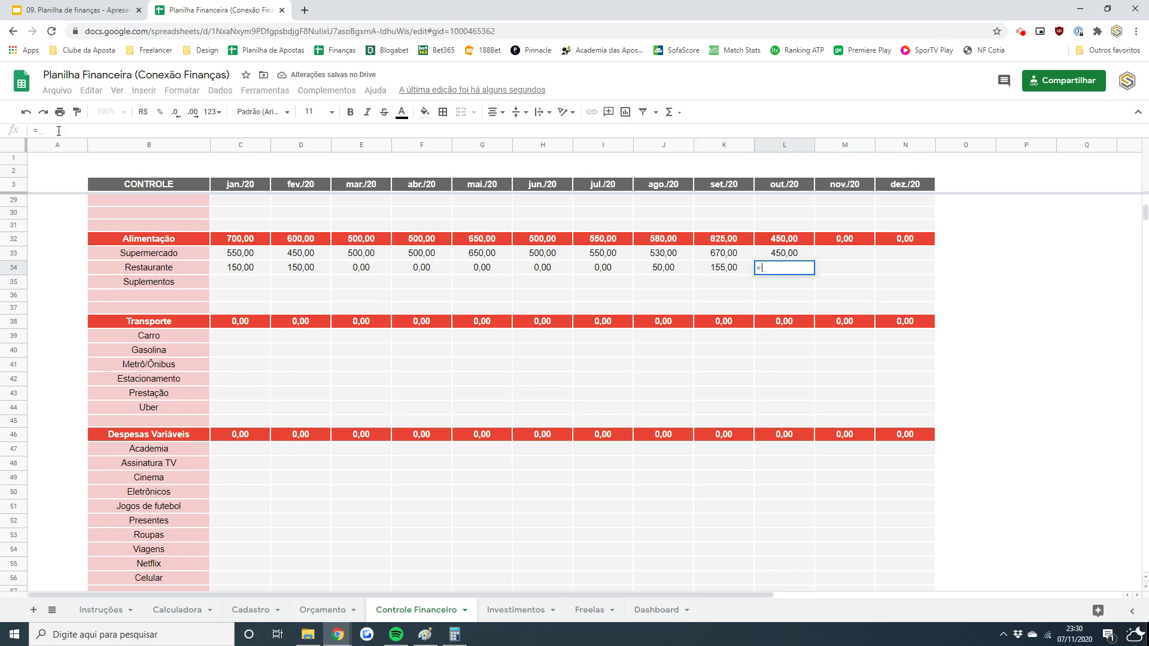
text(120+120)
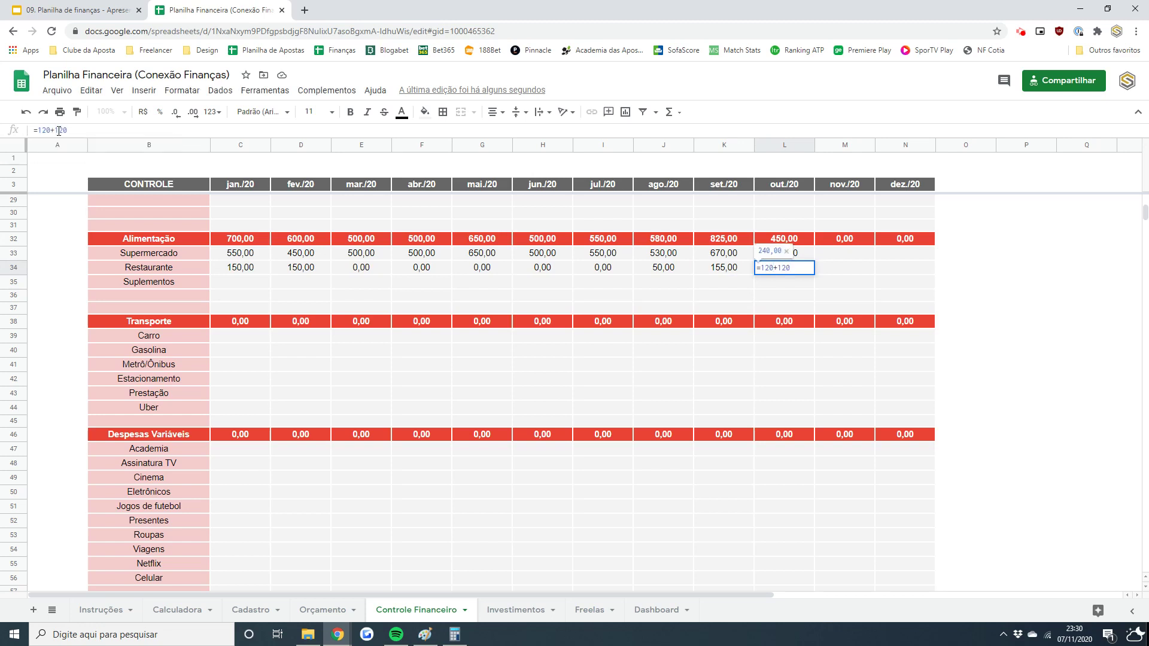
text(+60)
key(Return)
key(Up)
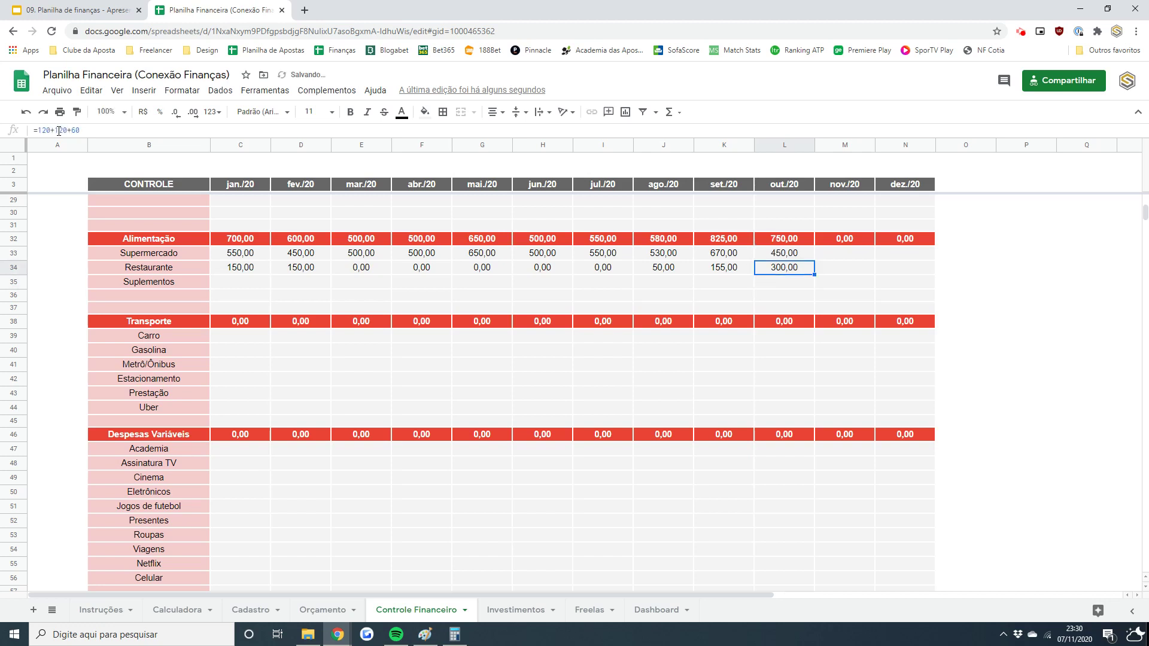
key(Left)
key(ctrl+Left)
key(Right)
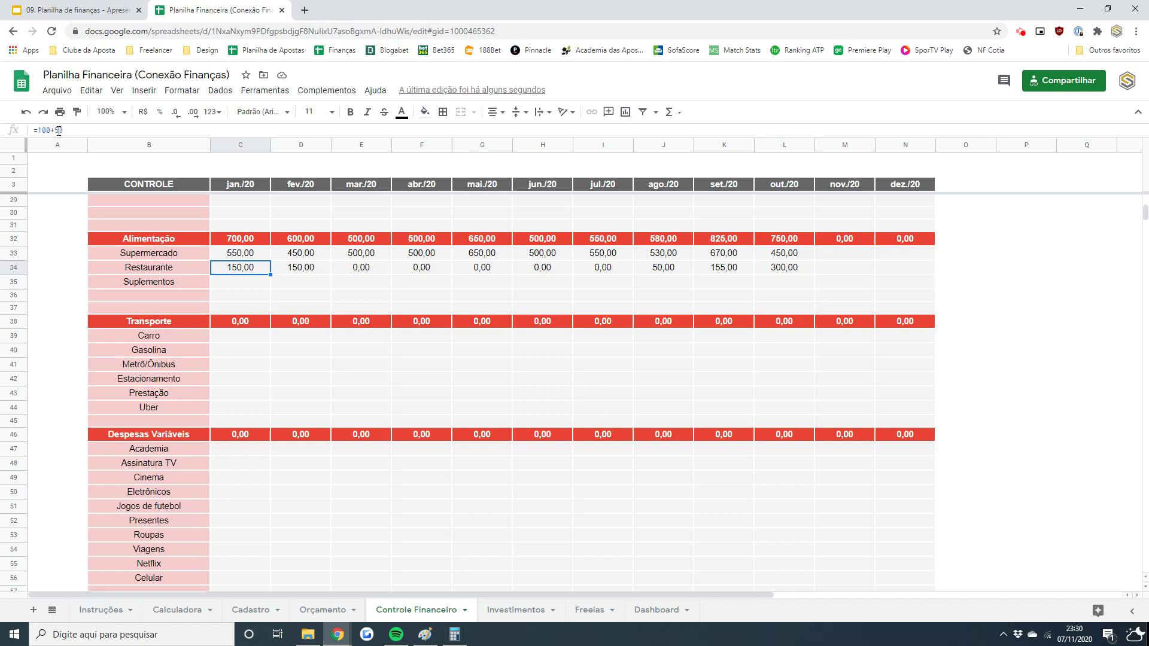
key(Down)
key(Down)
key(Down)
key(Down)
key(Down)
key(Down)
key(Down)
key(Down)
key(Down)
key(Down)
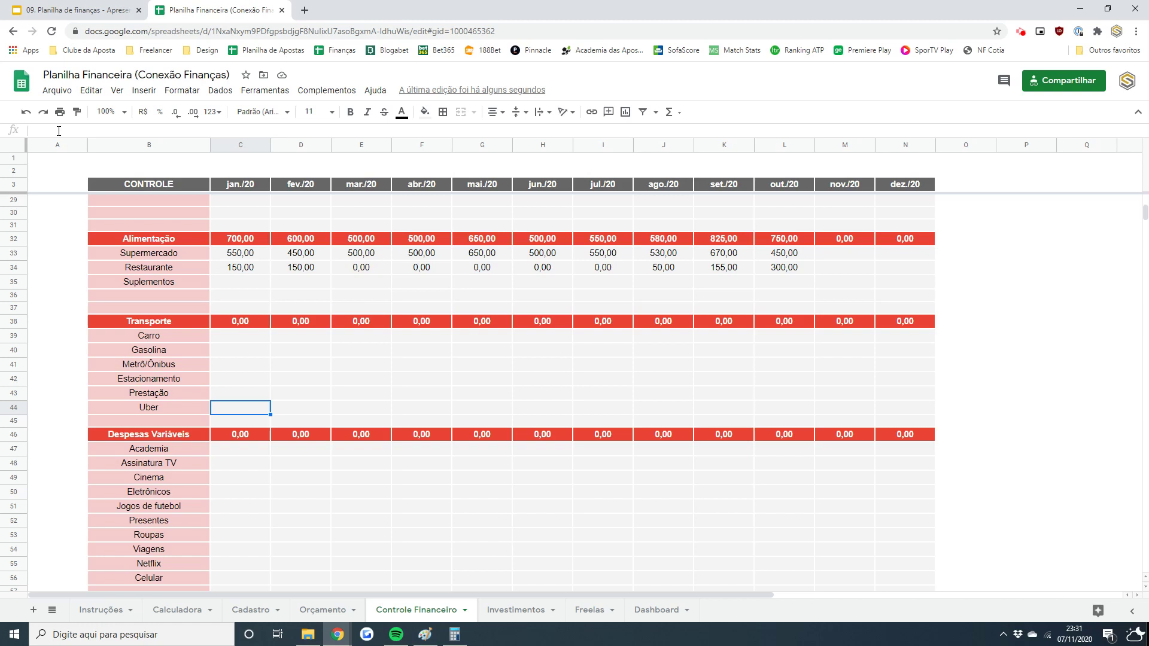
- Enter 350 for Uber in jan./20 and copy it across fev./20 through out./20
text(350)
key(Return)
key(ctrl+c)
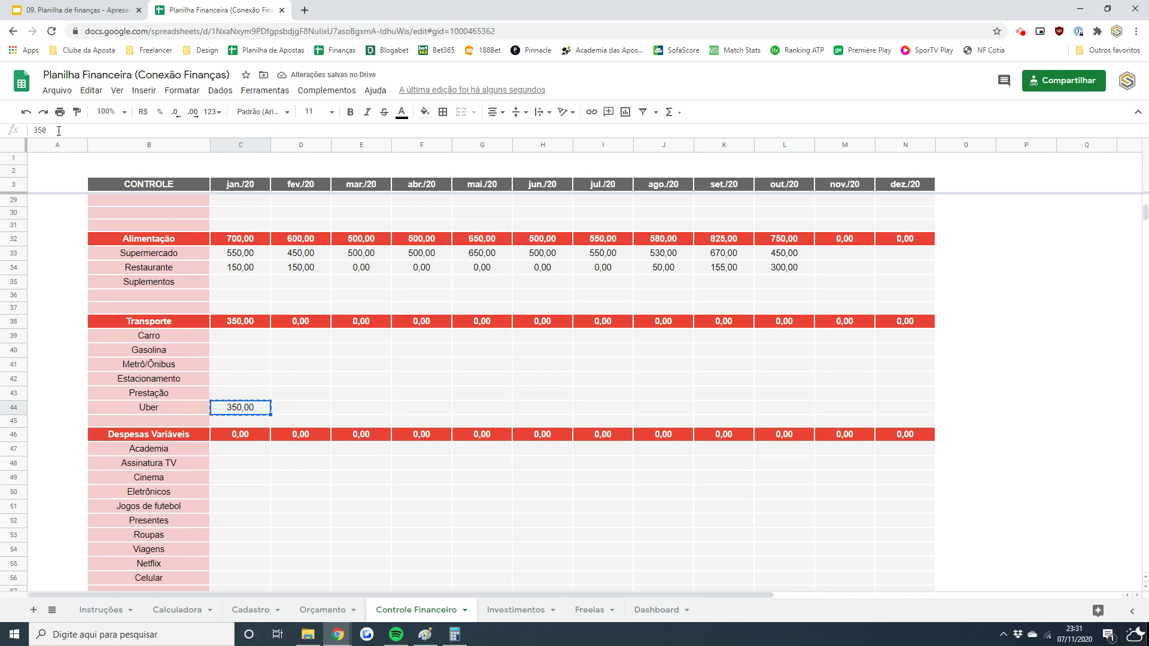
key(Right)
key(shift+Right)
key(shift+Right)
key(shift+Right)
key(shift+Right)
key(shift+Right)
key(shift+Right)
key(shift+Right)
key(shift+Right)
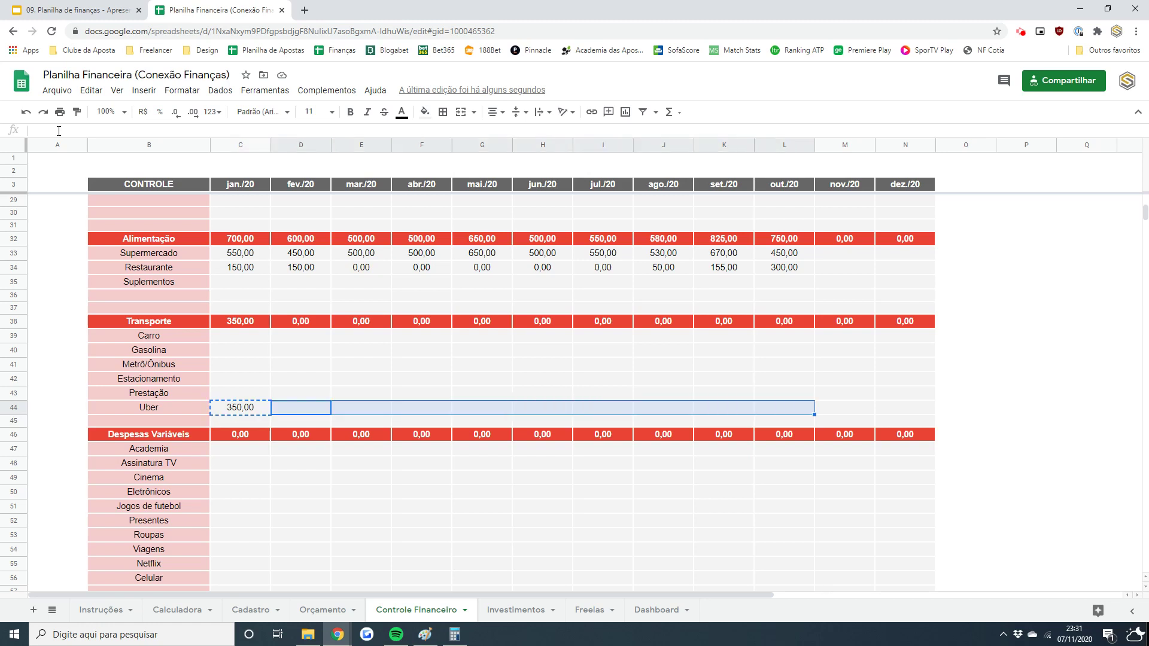
key(ctrl+v)
key(Left)
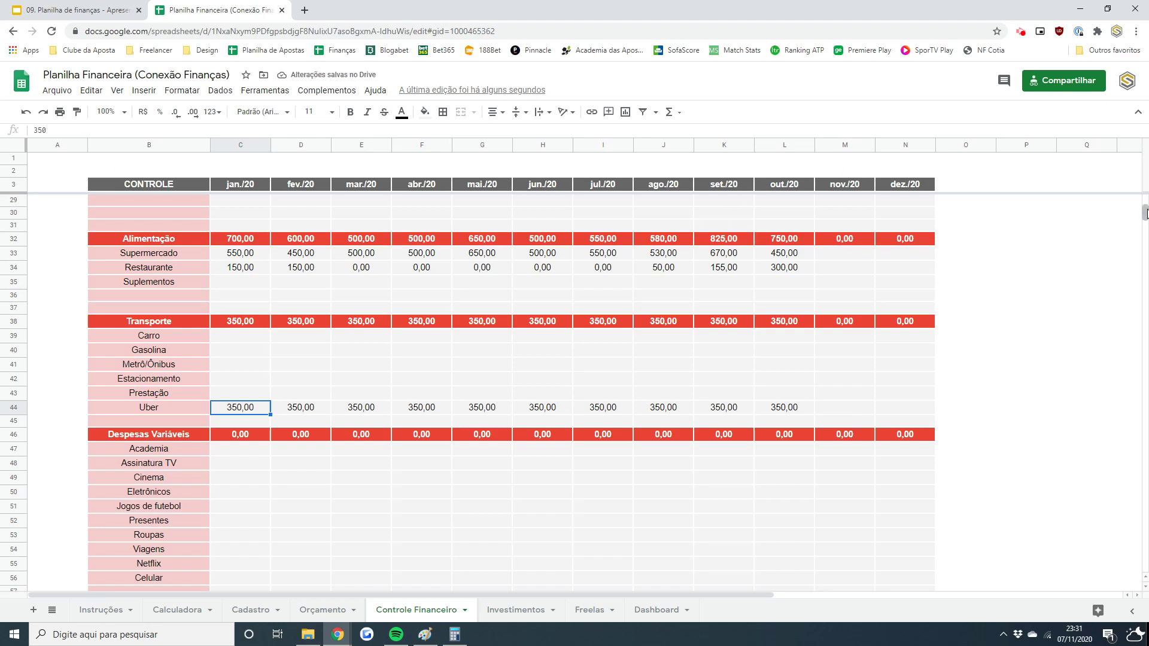
scroll(1145, 213, down, 5)
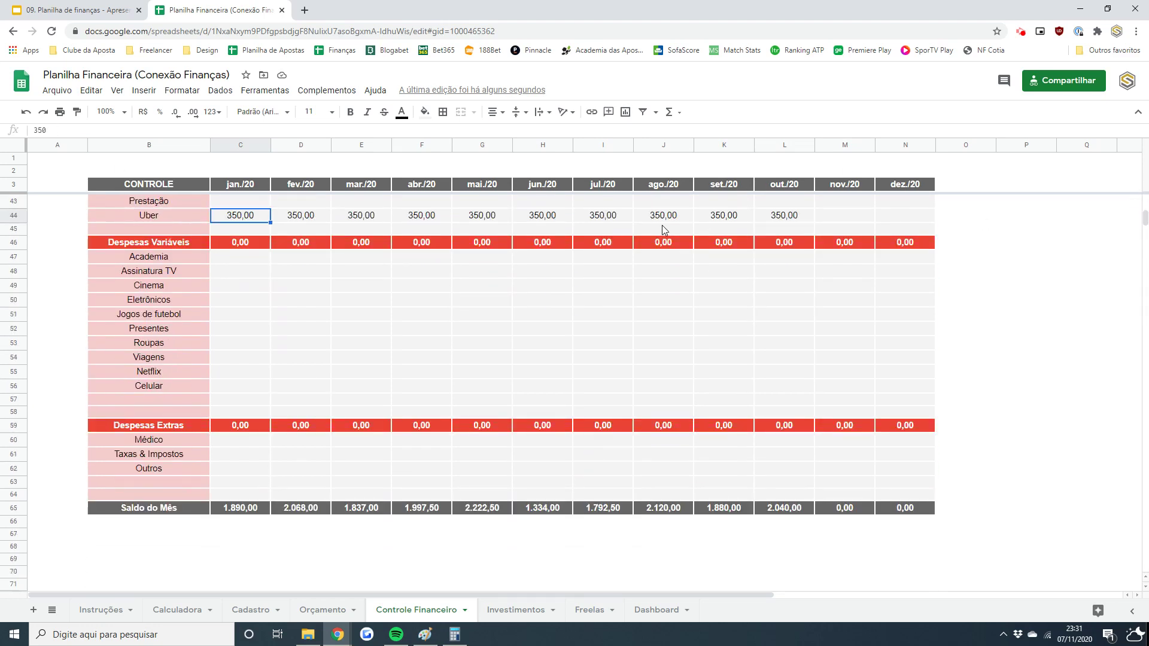
- Enter 120 as the Academia expense for jan./20 through mar./20
click(248, 259)
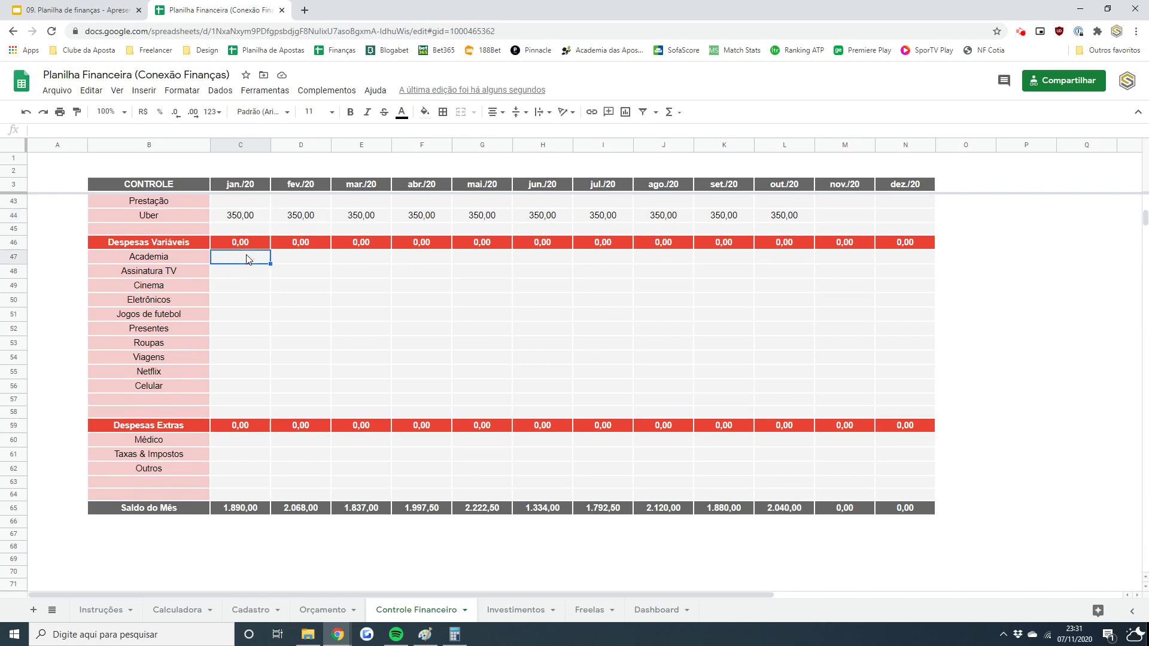
text(120)
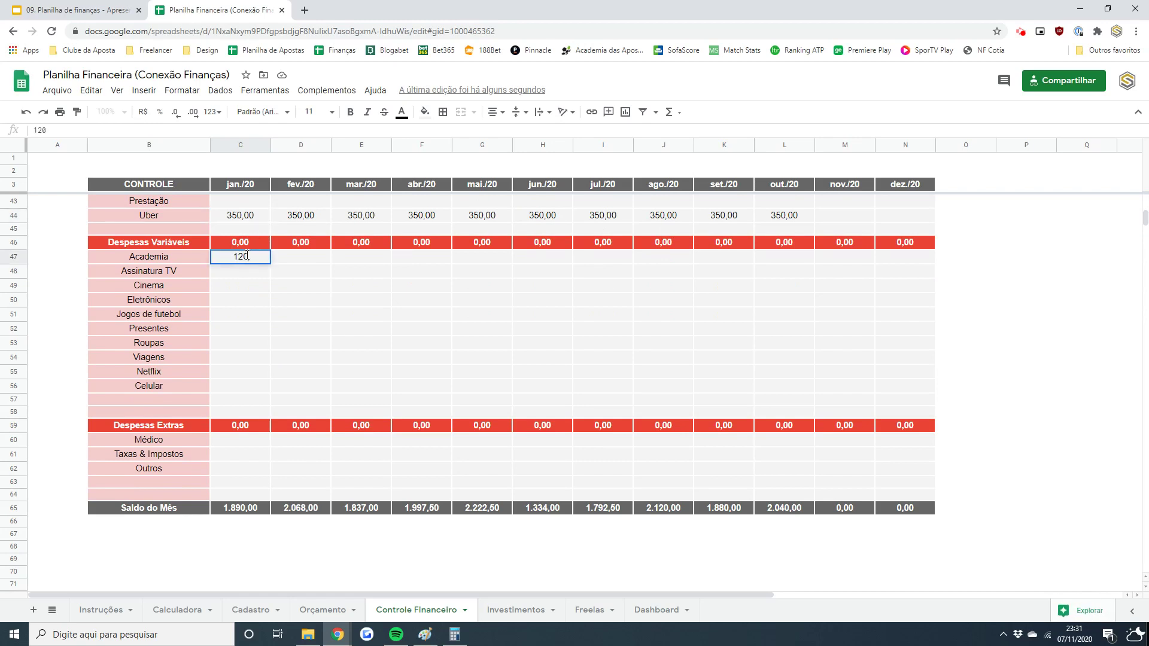
key(Tab)
click(248, 259)
key(ctrl+c)
key(Right)
key(shift+Right)
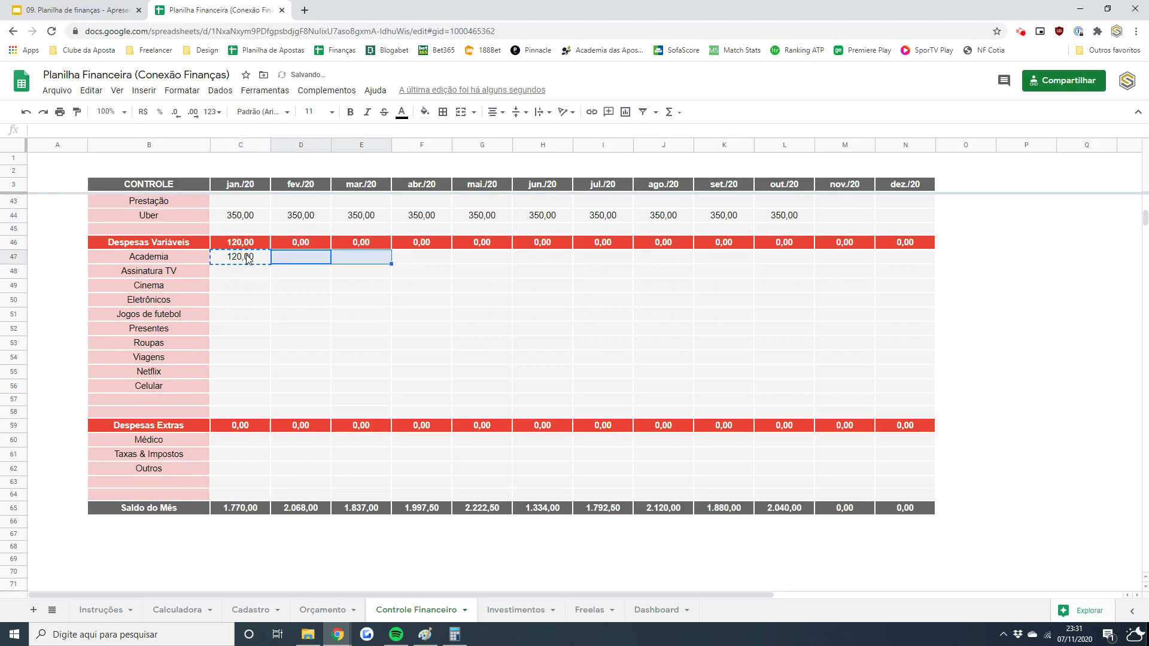
key(ctrl+v)
key(Right)
- Set Academia to 150 from abr./20 through out./20
key(Right)
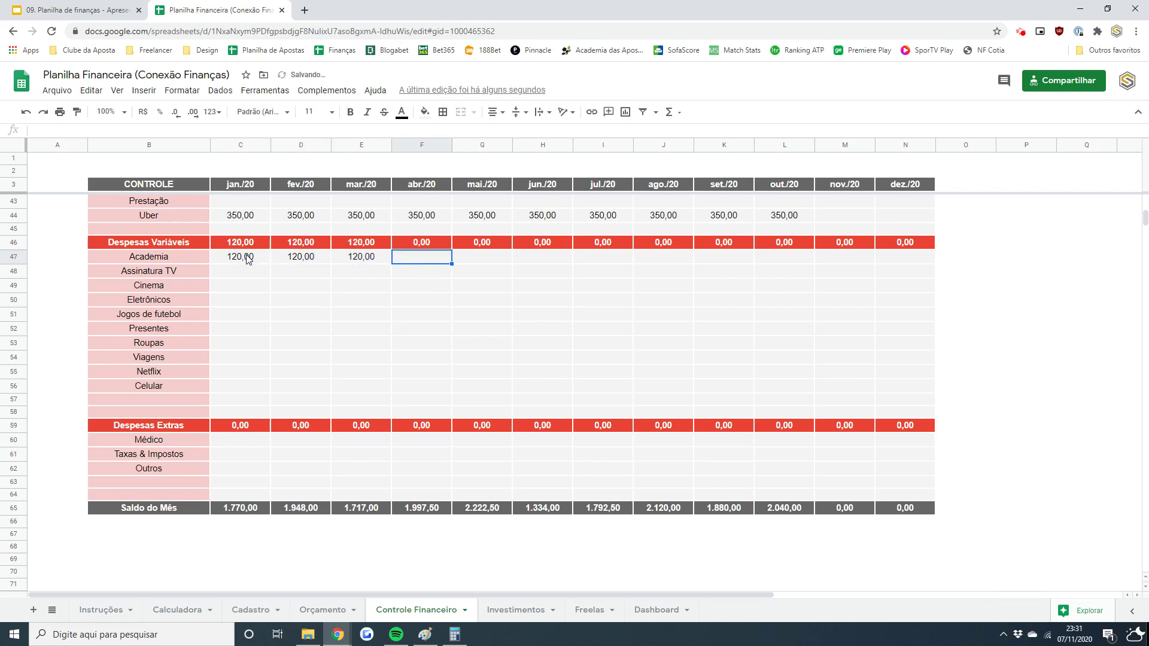
text(150)
key(Return)
key(Up)
key(ctrl+c)
key(Right)
key(shift+Right)
key(shift+Right)
key(shift+Right)
key(shift+Right)
key(shift+Right)
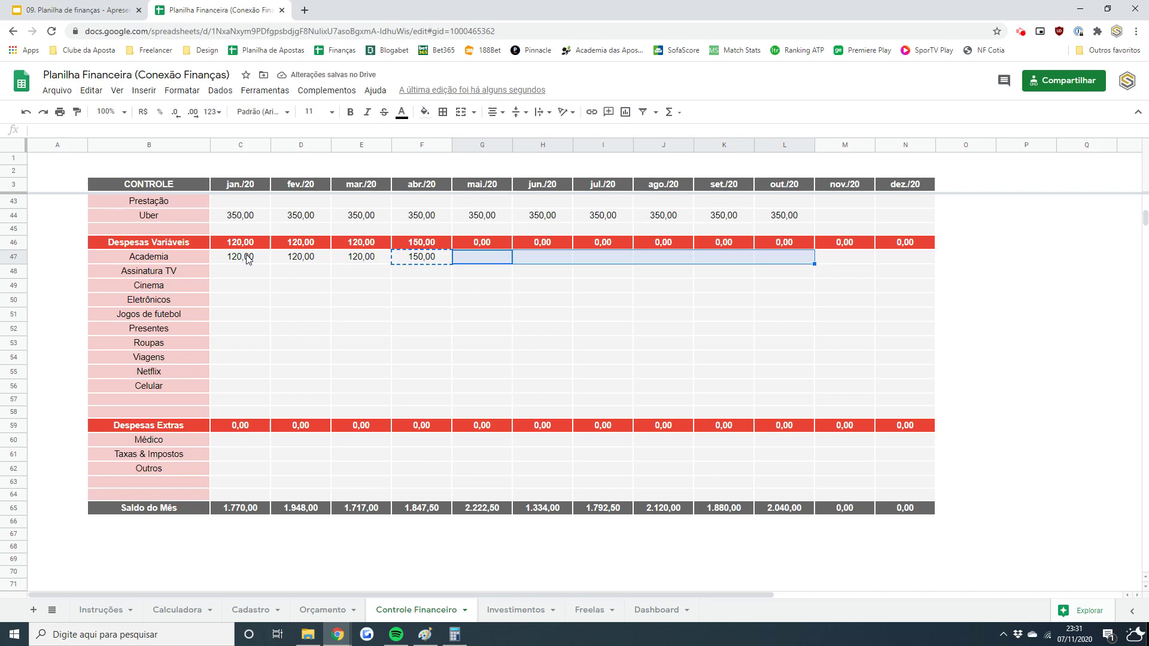
key(ctrl+v)
key(Left)
key(Left)
key(Left)
key(Left)
- Enter 150 for Assinatura TV in jan./20, fev./20 and mar./20
key(Down)
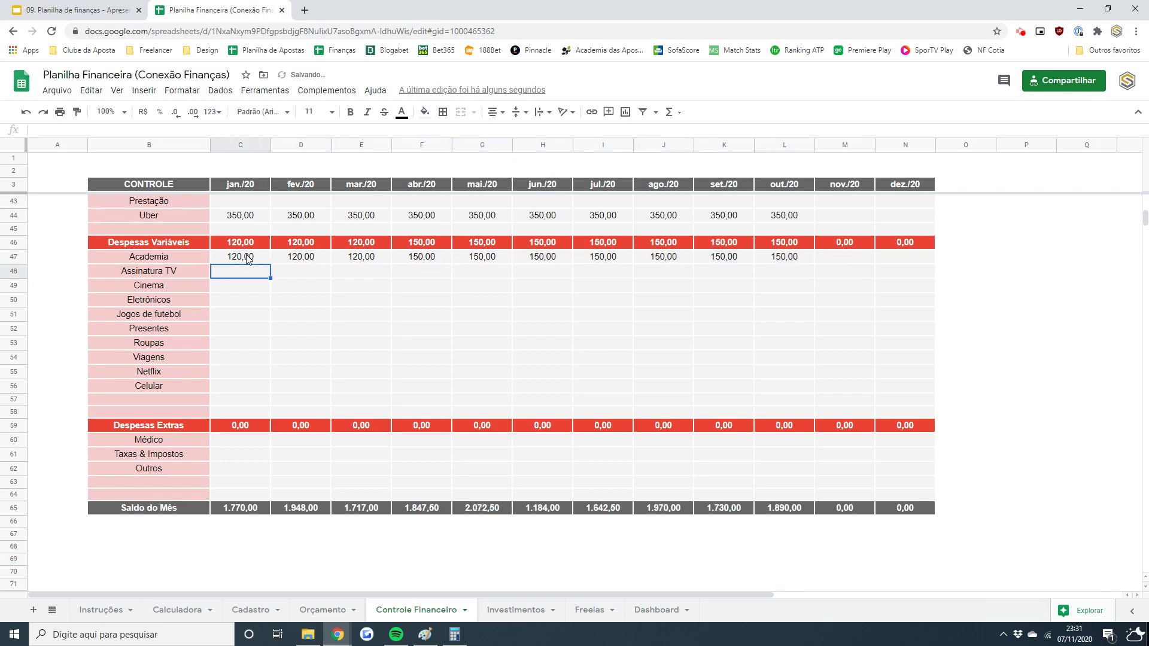
text(150)
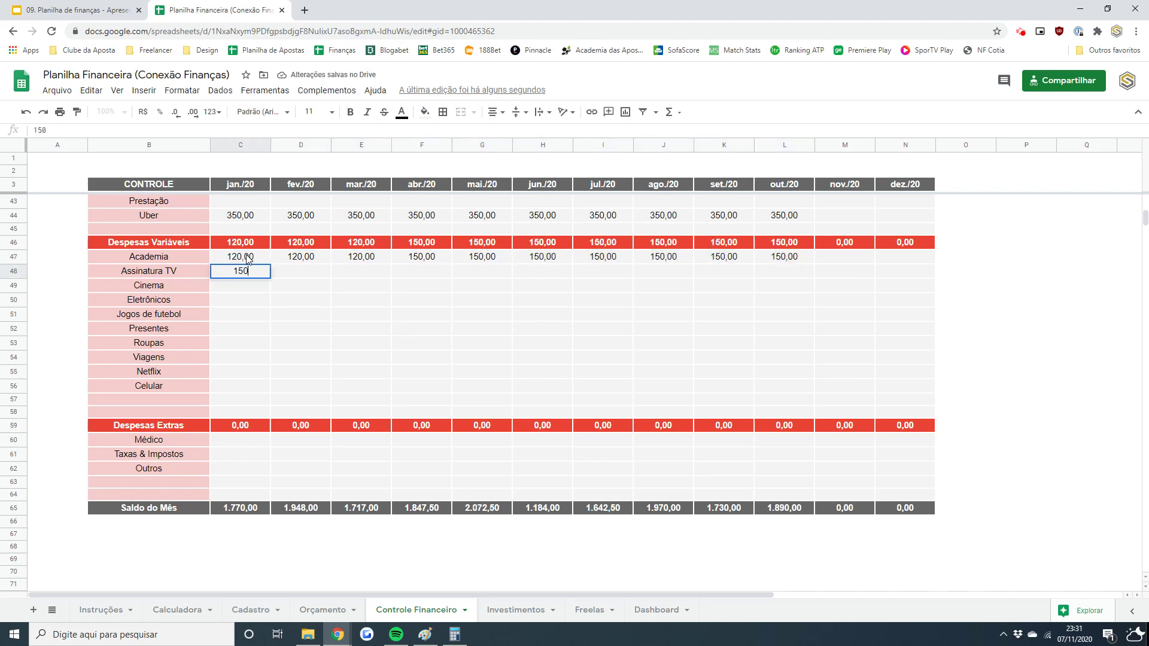
key(Tab)
text(150)
key(Tab)
text(150)
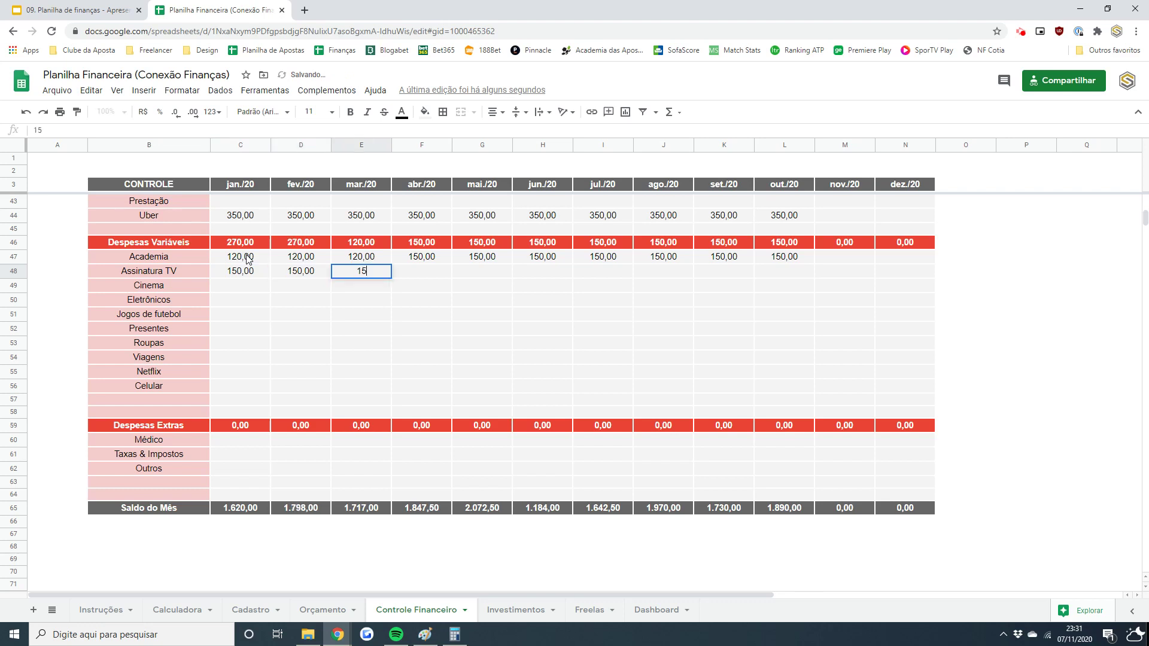
key(Tab)
- Fill Assinatura TV with 165 from abr./20 through out./20
text(165)
key(Return)
key(Up)
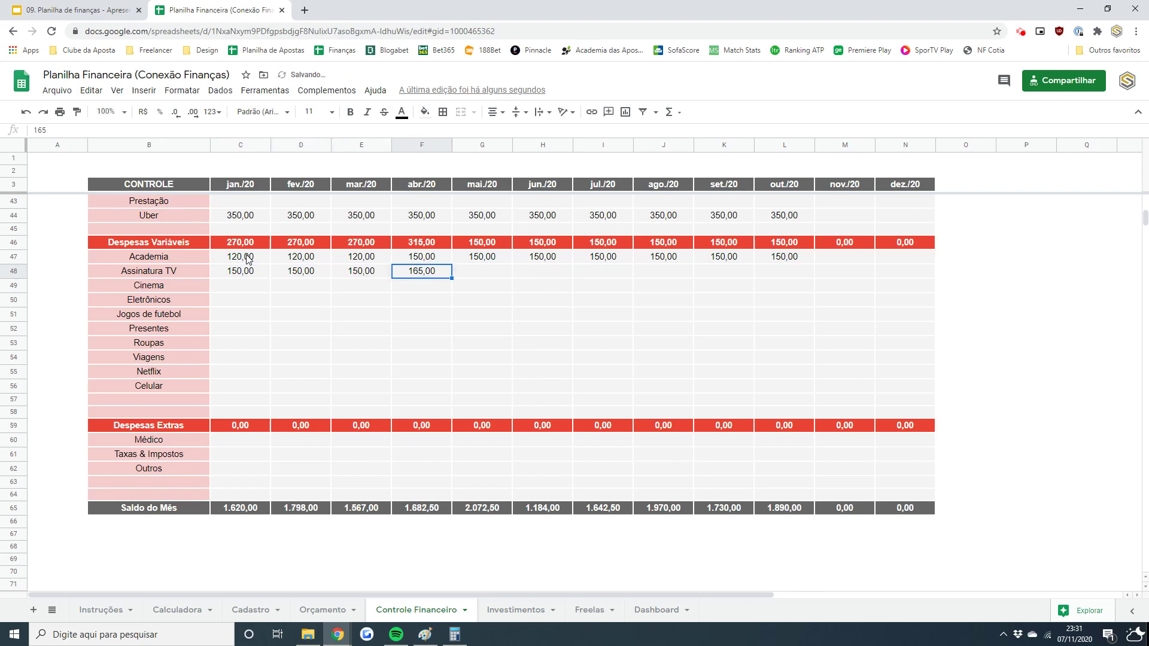
key(ctrl+c)
key(Right)
key(shift+Right)
key(shift+Right)
key(shift+Right)
key(shift+Right)
key(shift+Right)
key(ctrl+v)
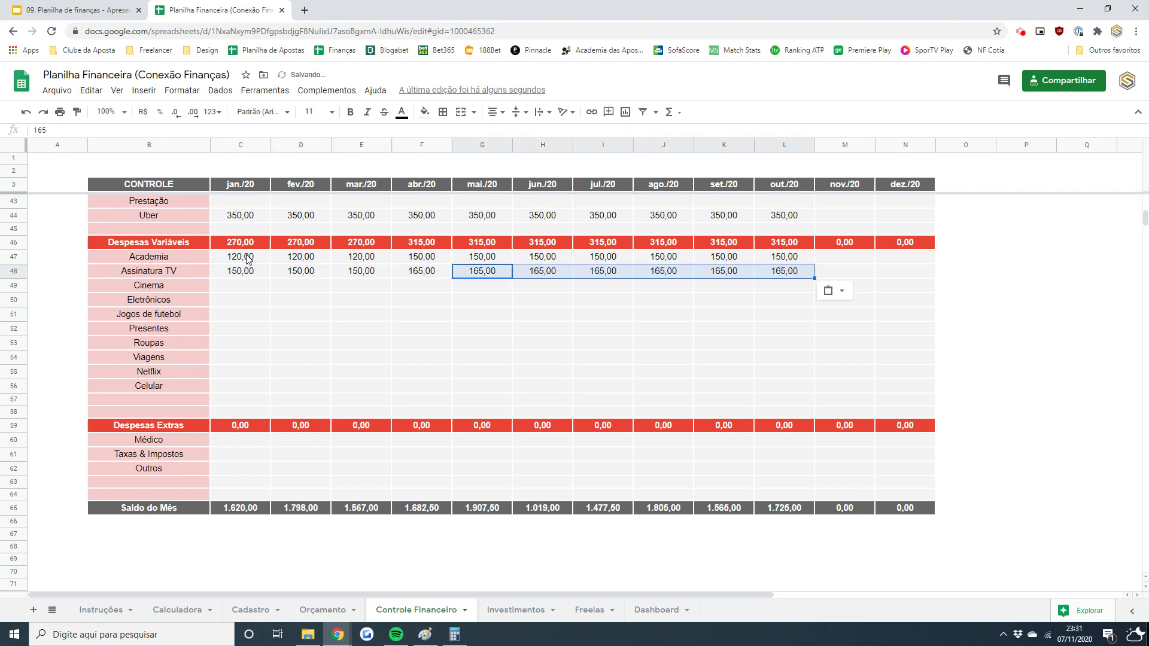
key(Up)
key(Left)
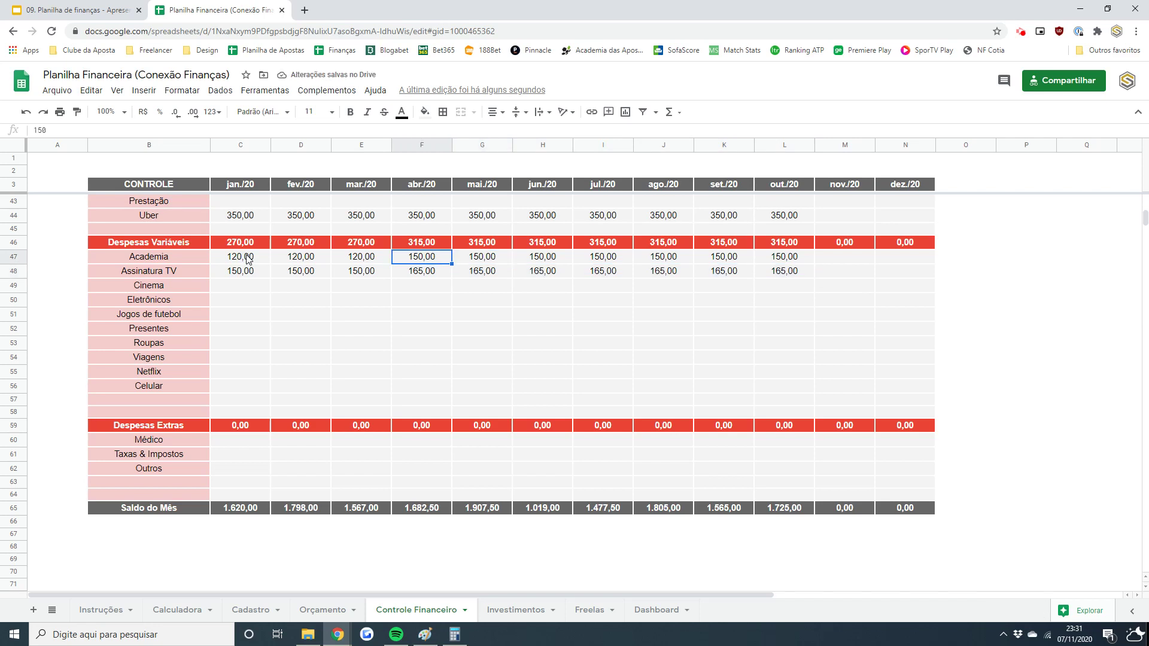
key(Left)
key(Left)
key(Left)
- Enter Cinema amounts 50, 75, 50, 50, 50 for jan./20 through mai./20
key(Down)
key(Down)
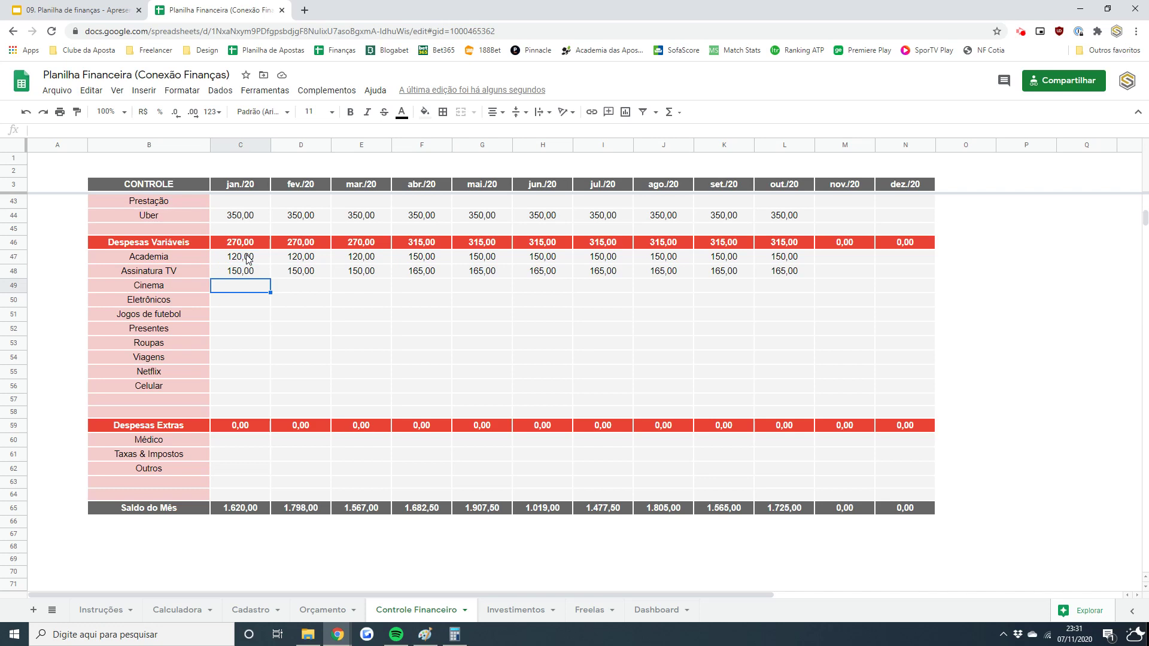
text(50)
key(Tab)
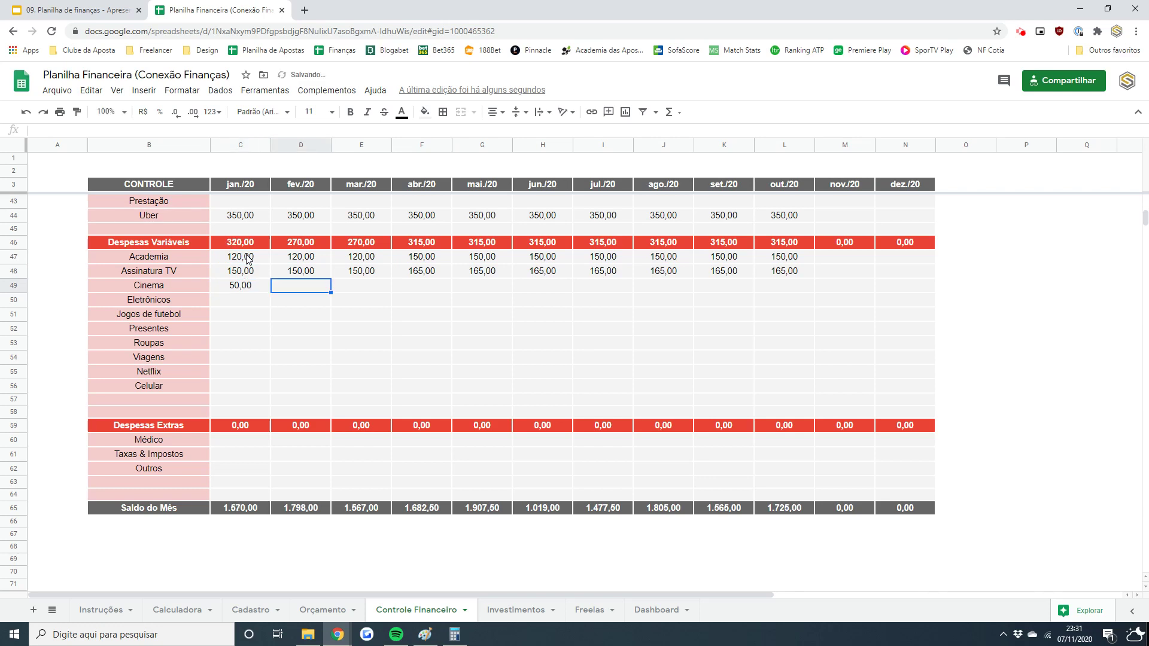
text(75)
key(Tab)
text(50)
key(Tab)
text(50)
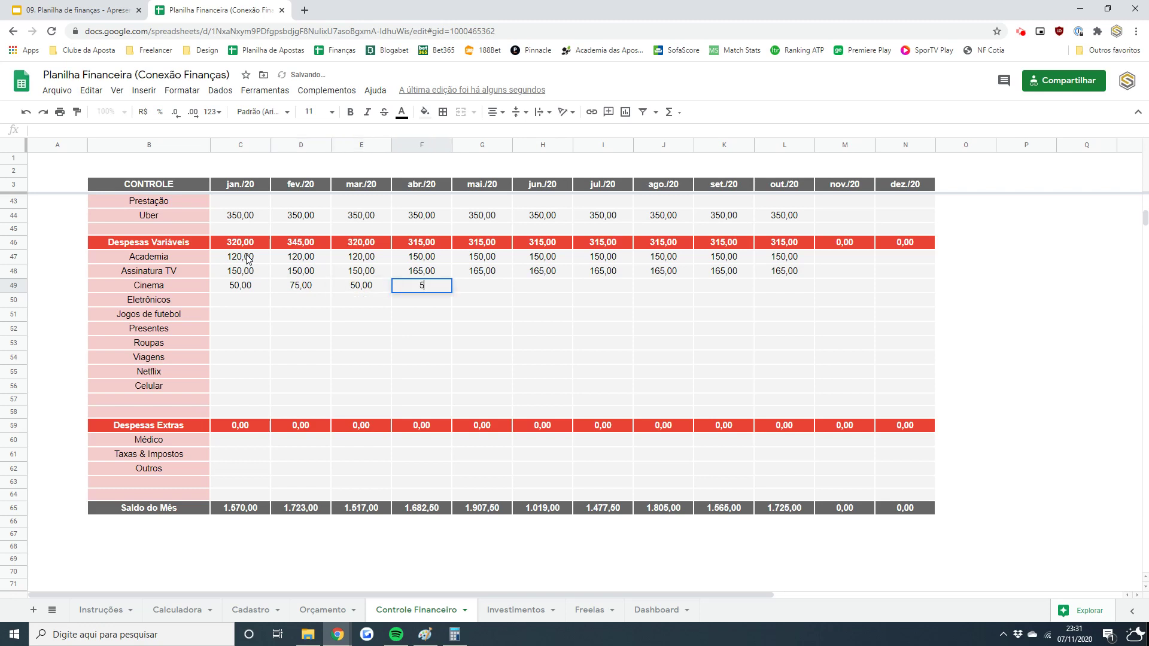
key(Tab)
text(50)
key(Tab)
- Enter Cinema amounts 100, 50, 75, 100, 50 for jun./20 through out./20
text(10)
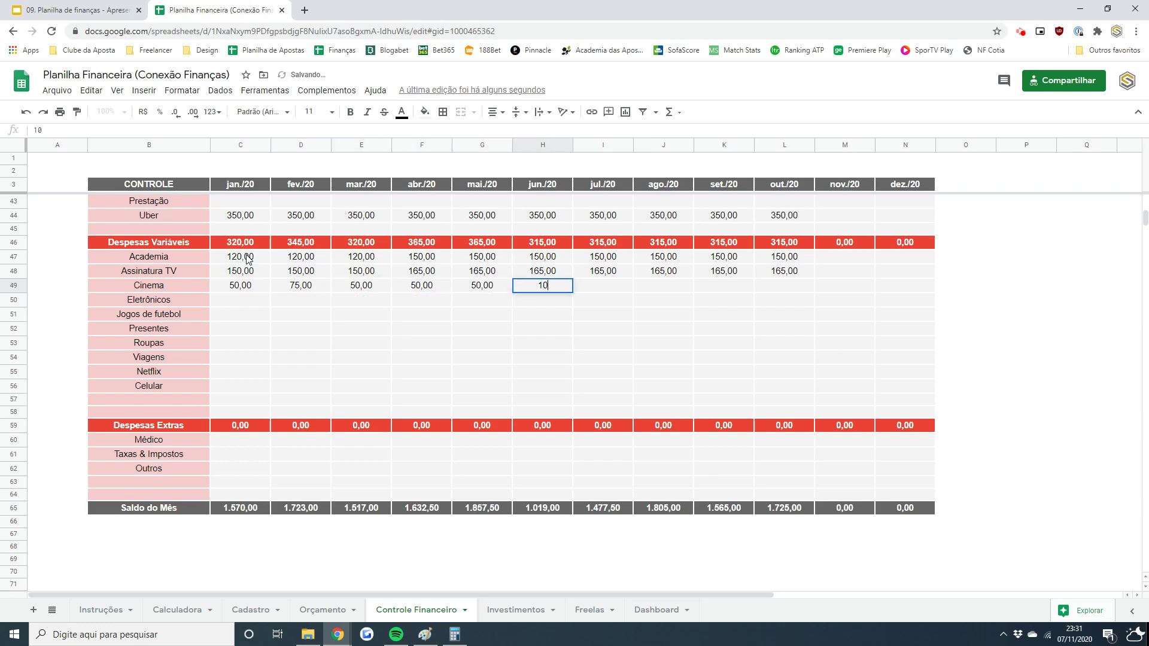
key(Tab)
key(shift+Tab)
text(100)
key(Tab)
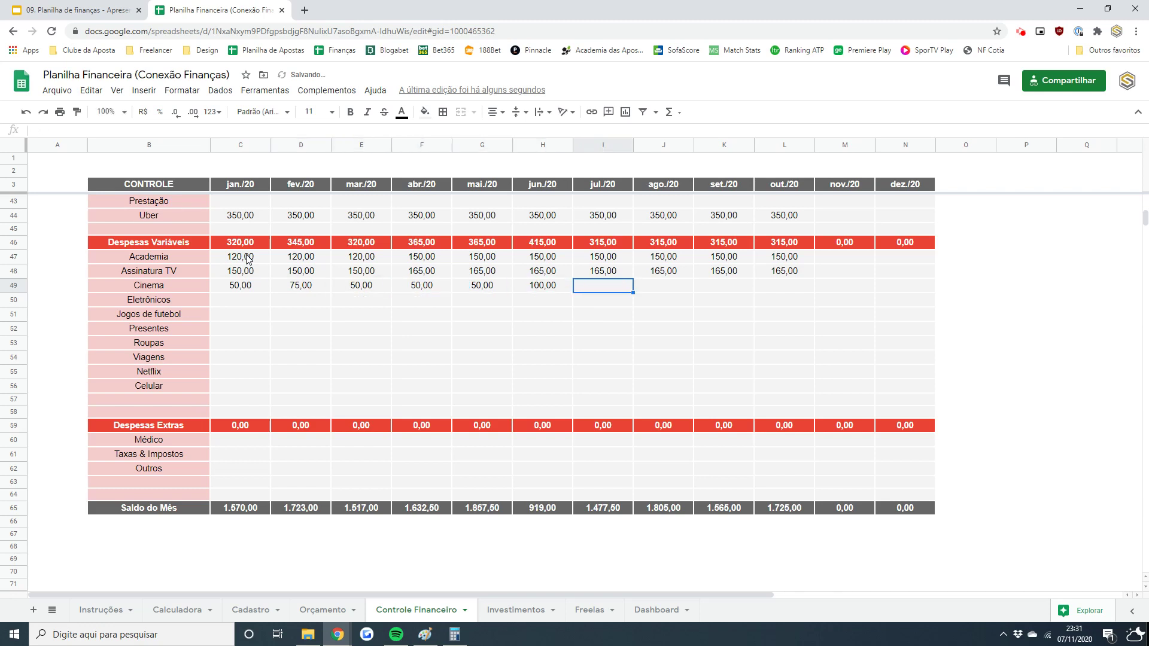
text(50)
key(Tab)
text(75)
key(Tab)
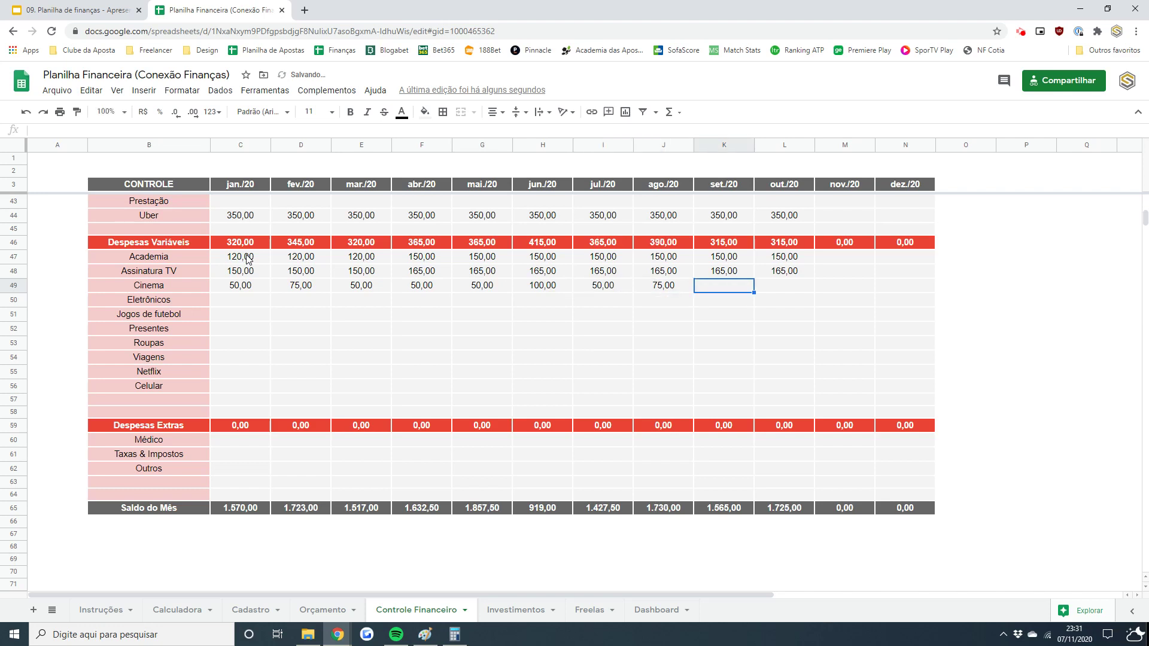
text(100)
key(Tab)
text(50)
key(Return)
- Record a 1500 Eletrônicos expense in jul./20
key(Left)
key(Left)
key(Left)
key(Left)
key(Left)
key(Left)
key(Left)
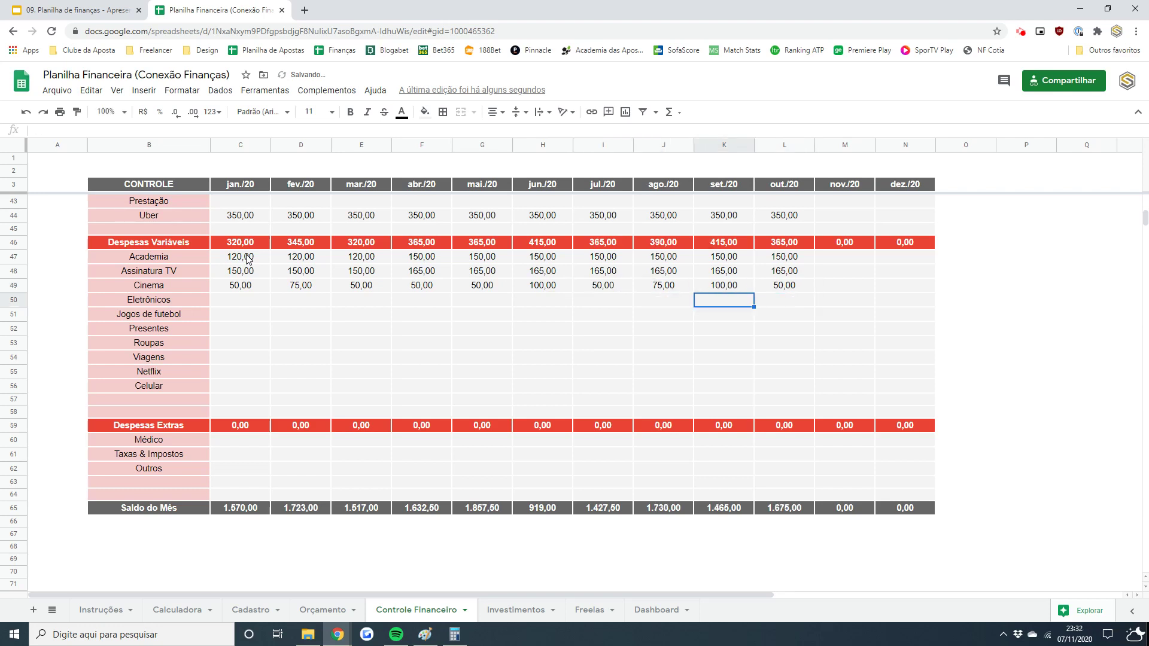
key(Left)
key(Left)
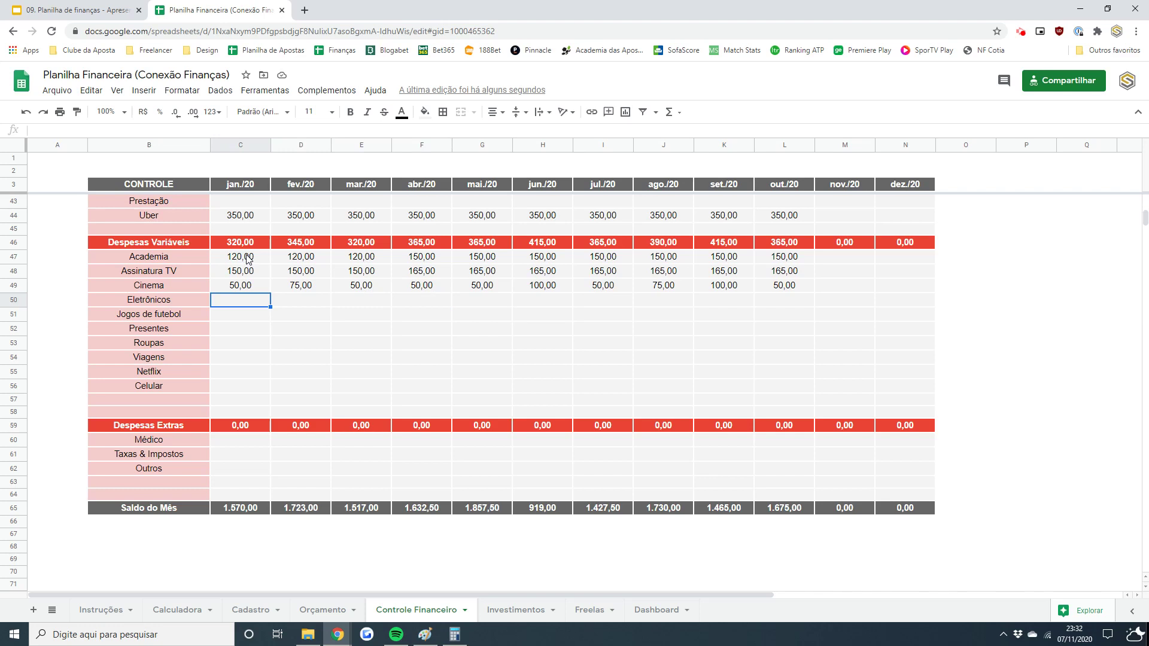
key(Right)
key(Right)
key(Right)
key(Right)
key(Right)
key(Right)
key(Right)
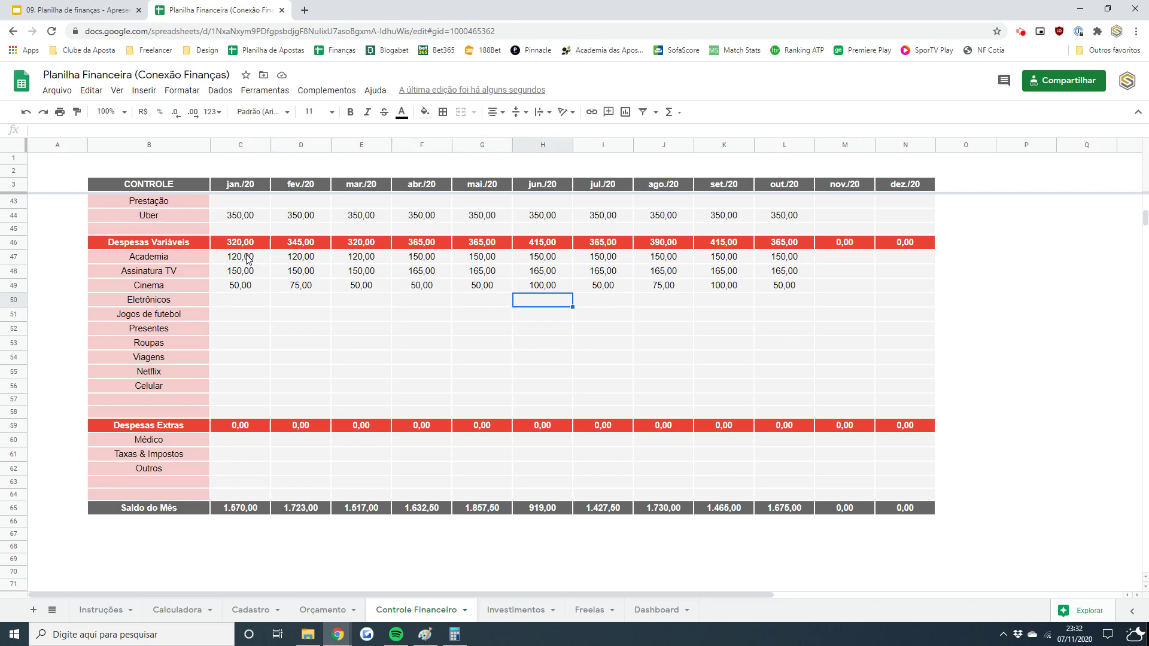
key(Left)
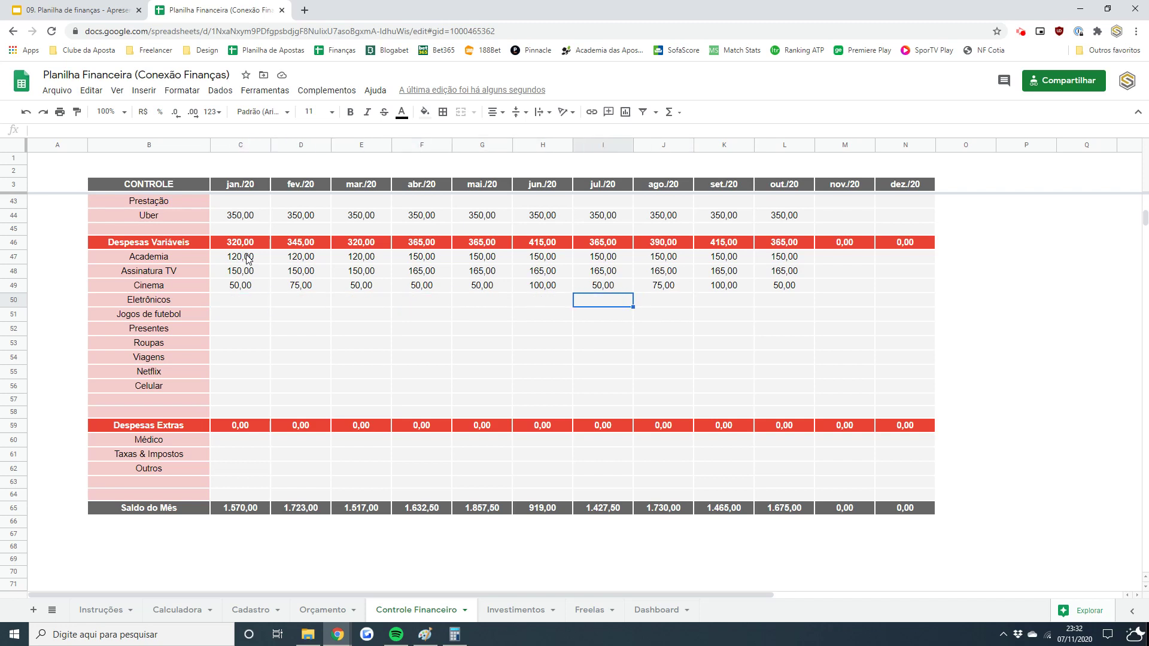
text(1500)
key(Return)
- Enter Jogos de futebol amounts 50, 50, 100, 50 for jan., abr., jul. and out./20
key(Left)
key(Left)
key(Left)
key(Left)
key(Left)
key(Left)
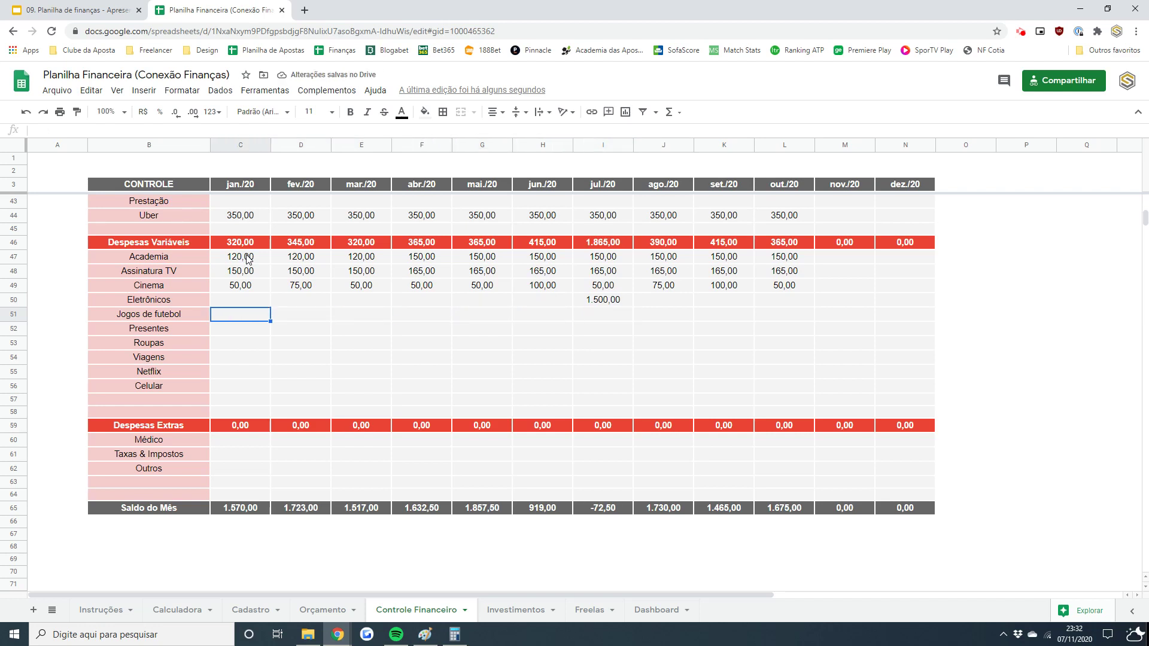
text(50)
key(Right)
key(Right)
key(Right)
text(50)
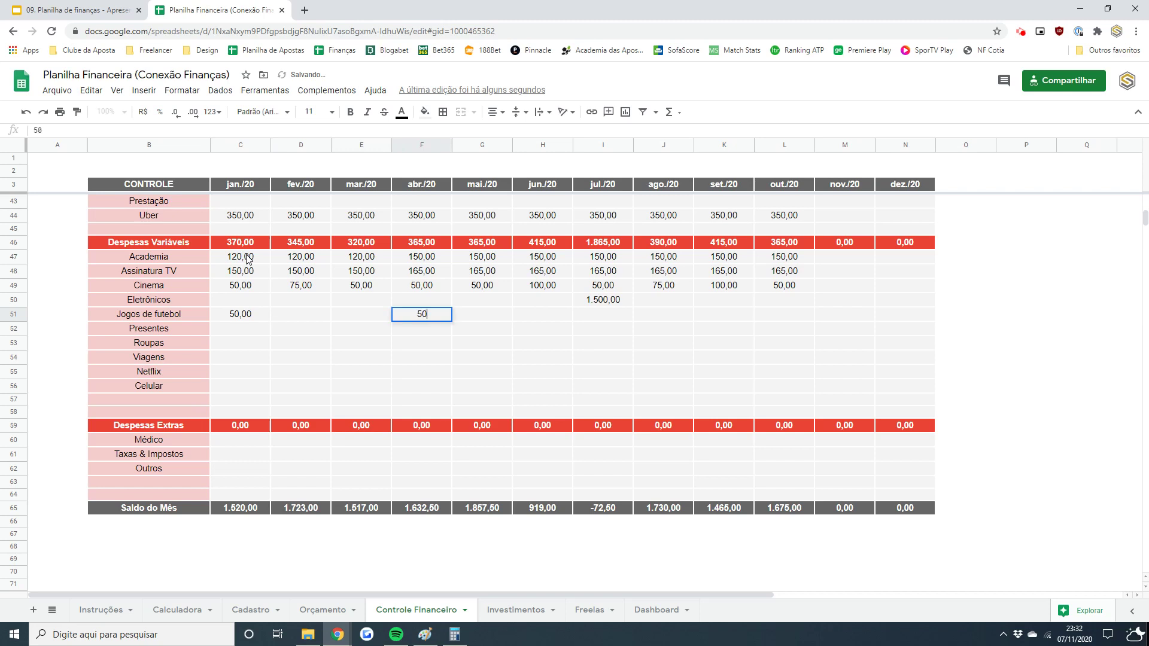
key(Right)
key(Right)
key(Right)
text(100)
key(Right)
key(Right)
key(Right)
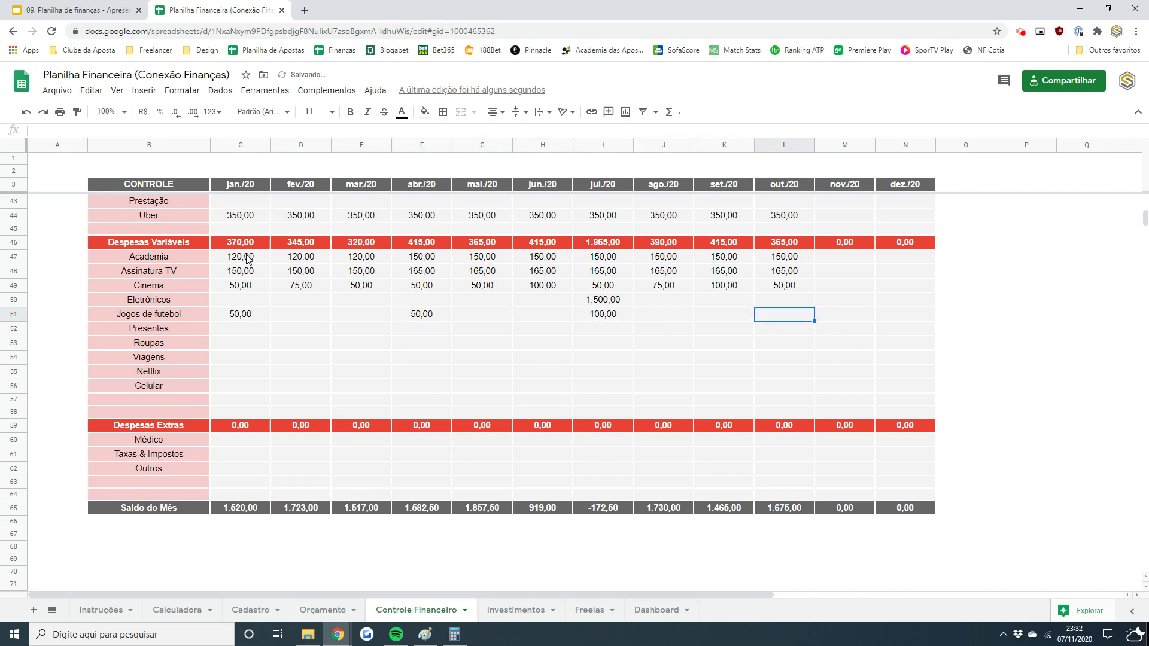
text(50)
key(Return)
key(Left)
key(Left)
key(Left)
key(Left)
key(Left)
key(Left)
key(Left)
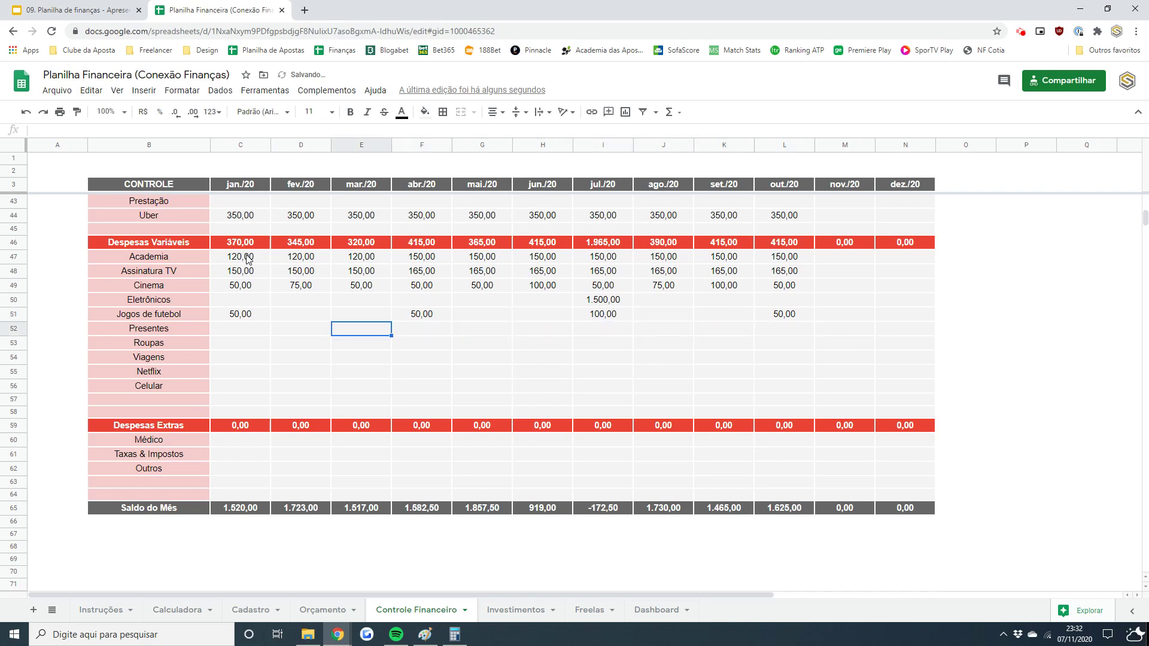
key(Left)
key(Left)
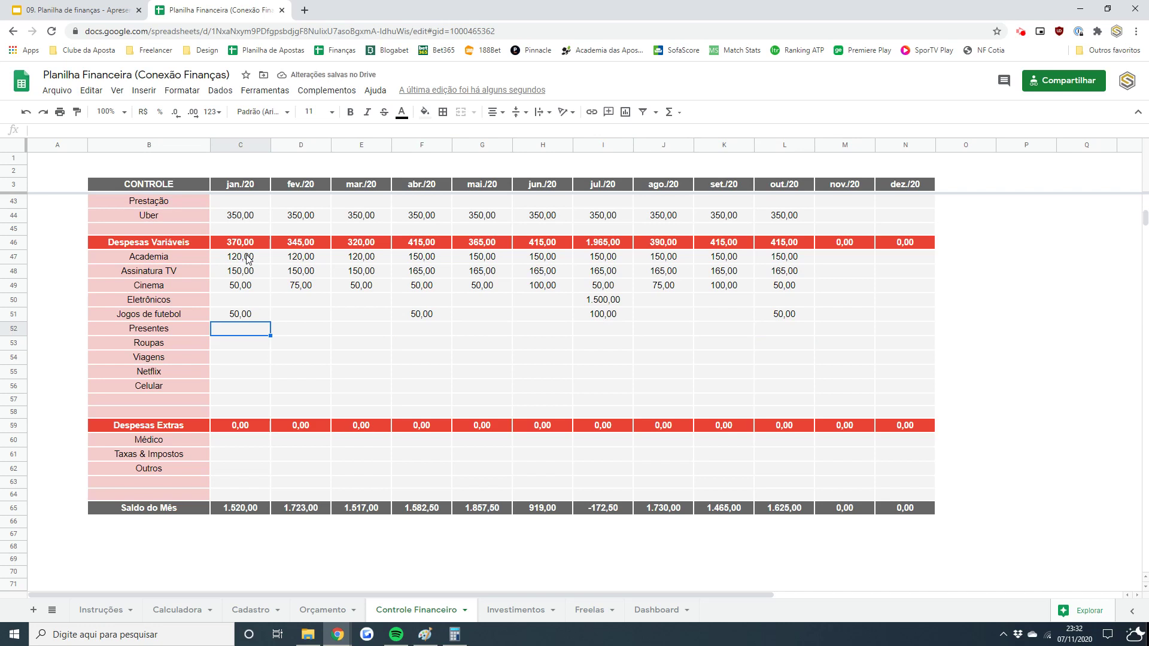
- Fill Netflix with 50 for jan.–mar./20 and 0 from abr./20 to out./20
key(Down)
key(Down)
key(Down)
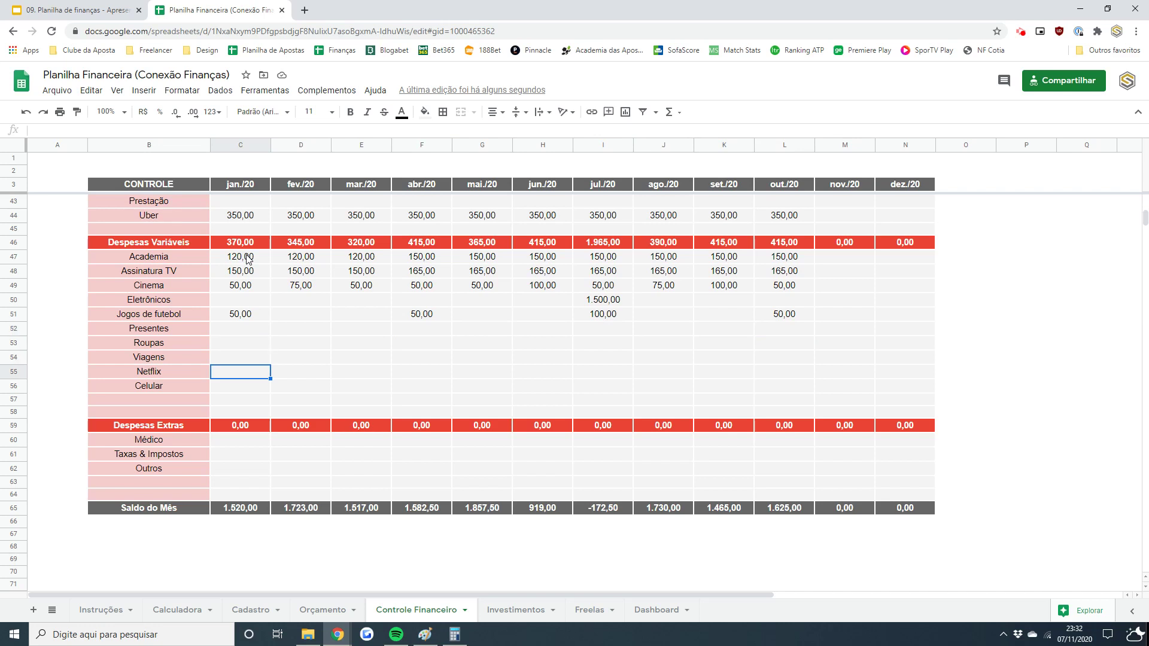
text(50)
key(Return)
key(Right)
text(50,00)
key(Right)
text(50,00)
key(Right)
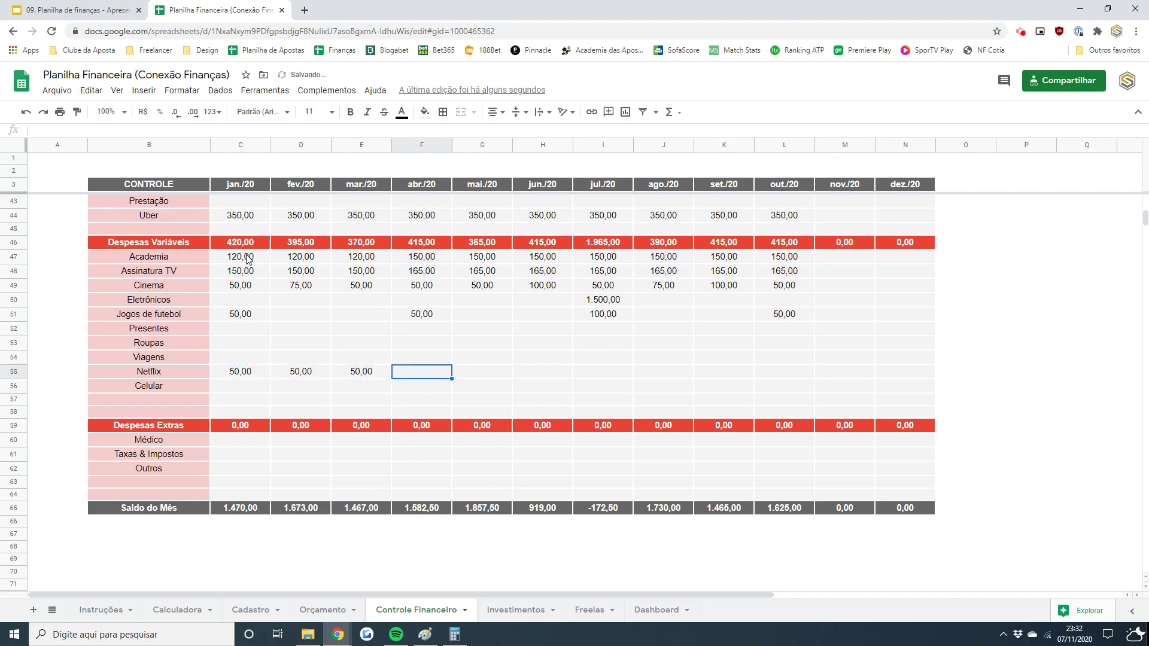
key(ctrl+v)
key(ctrl+c)
key(Right)
key(shift+Right)
key(shift+Right)
key(shift+Right)
key(shift+Right)
key(shift+Right)
key(ctrl+v)
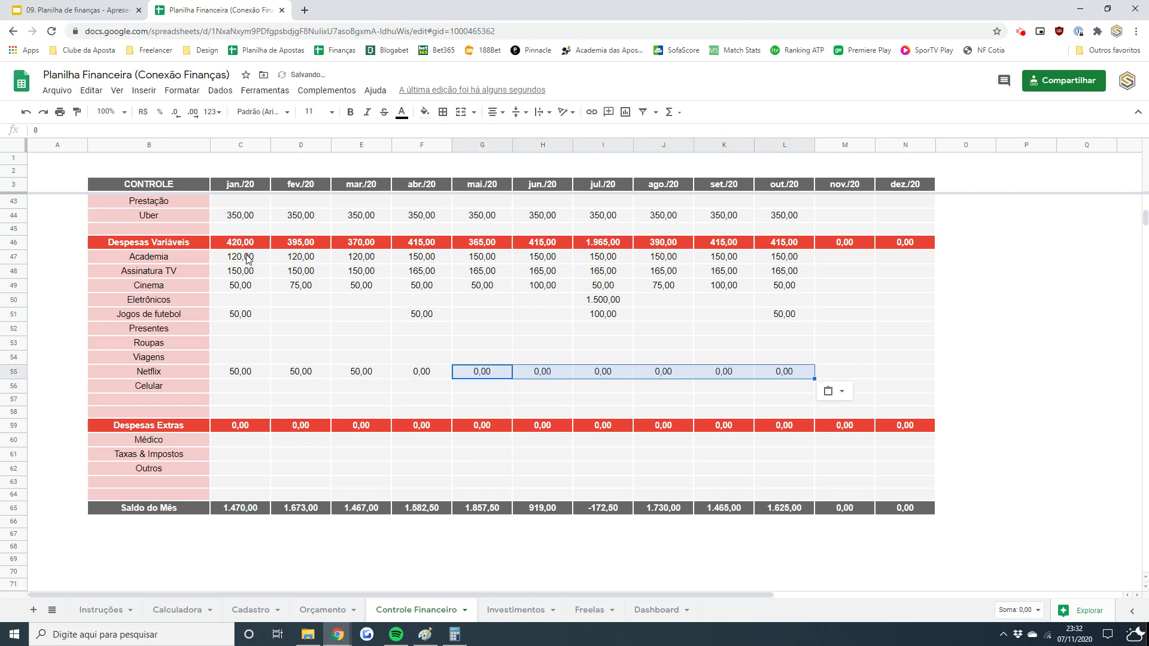
key(Left)
key(Left)
key(Left)
key(Left)
- Set Celular to 100 in every month from jan./20 to out./20
key(Down)
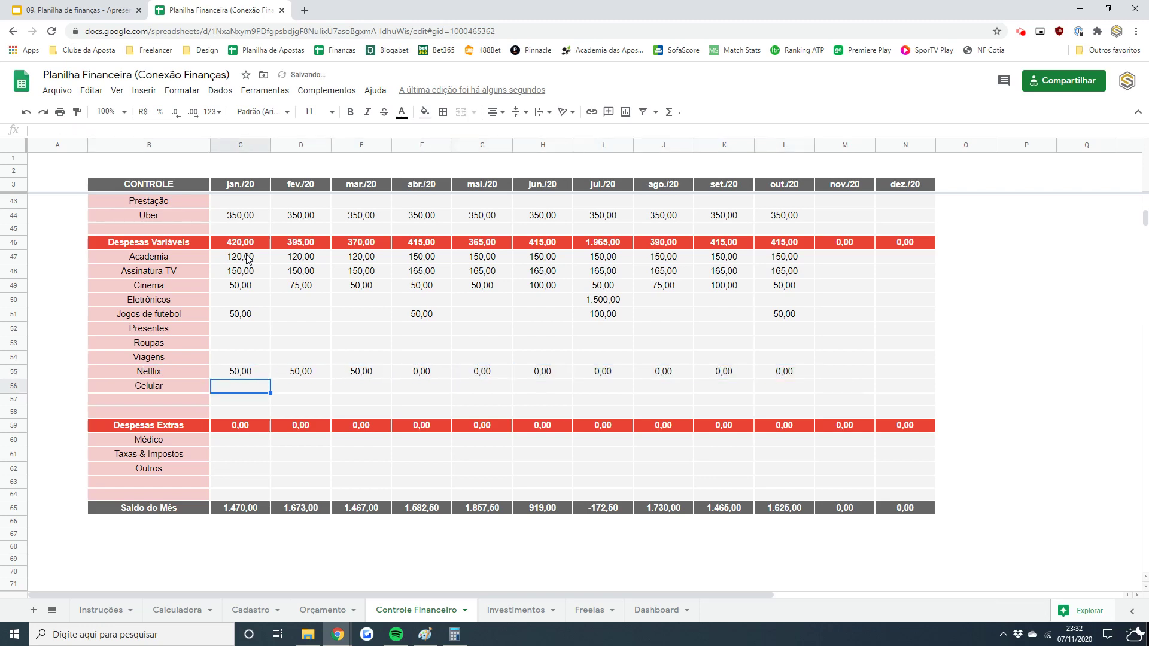
text(100)
key(Return)
key(Up)
key(ctrl+c)
key(Right)
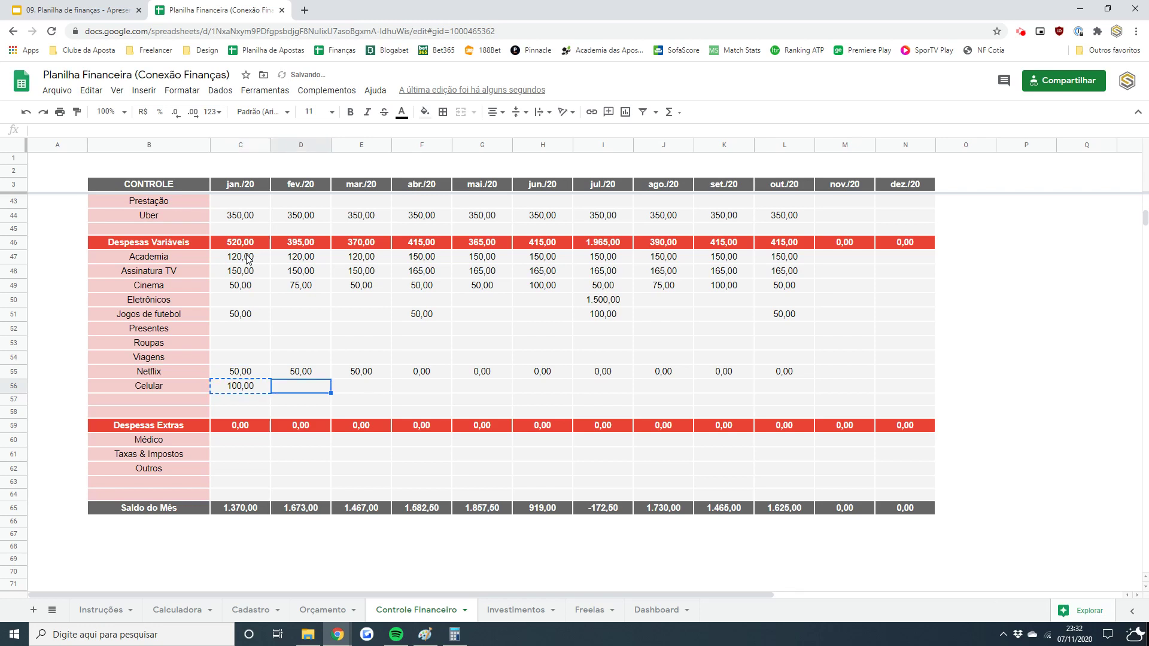
key(shift+Right)
key(shift+Right)
key(shift+Right)
key(shift+Right)
key(shift+Right)
key(shift+Right)
key(shift+Right)
key(shift+Right)
key(ctrl+v)
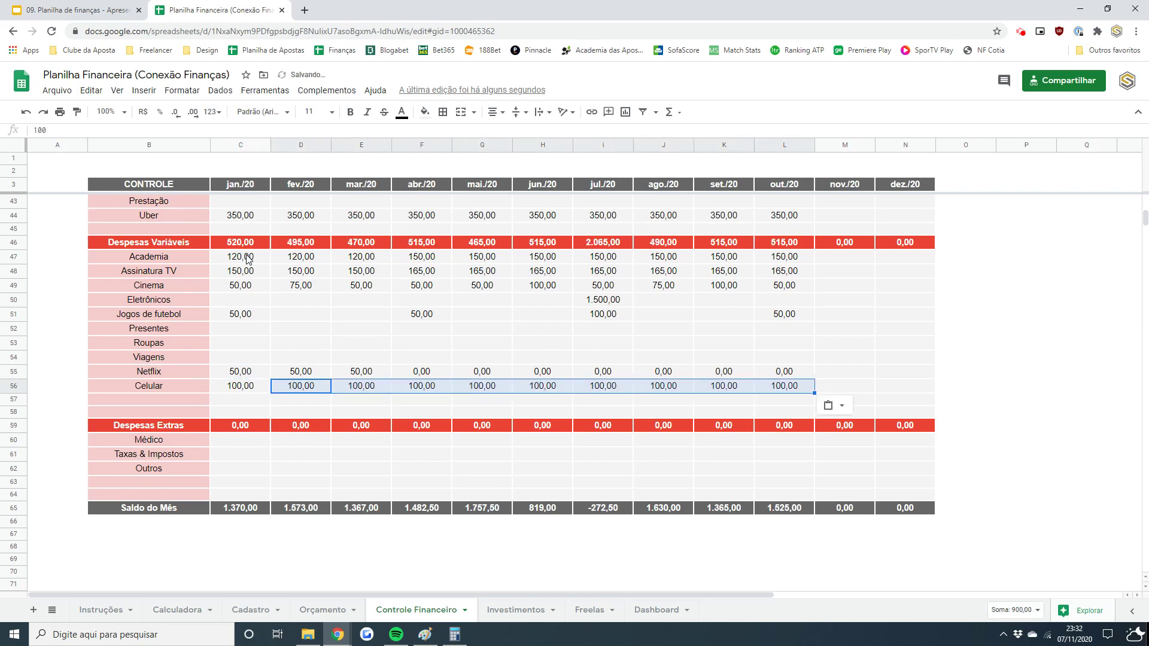
key(Right)
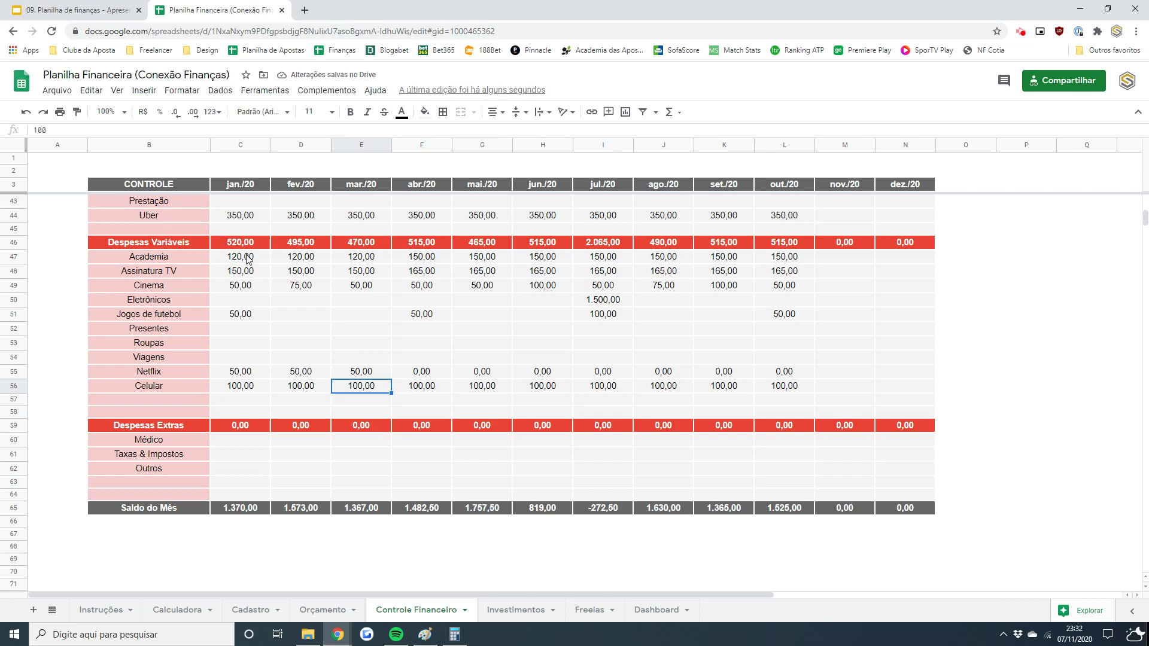
key(Down)
key(Down)
key(Down)
key(Down)
- Enter Médico extras of 250 in jan./20 and set./20
key(Left)
key(Left)
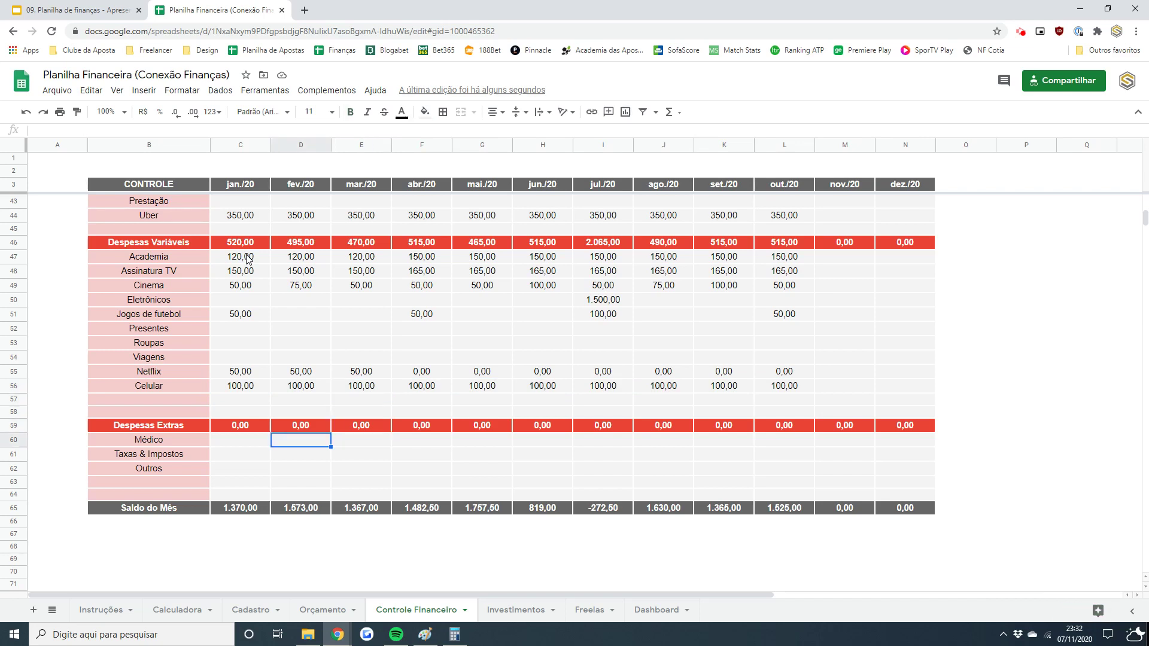
text(250)
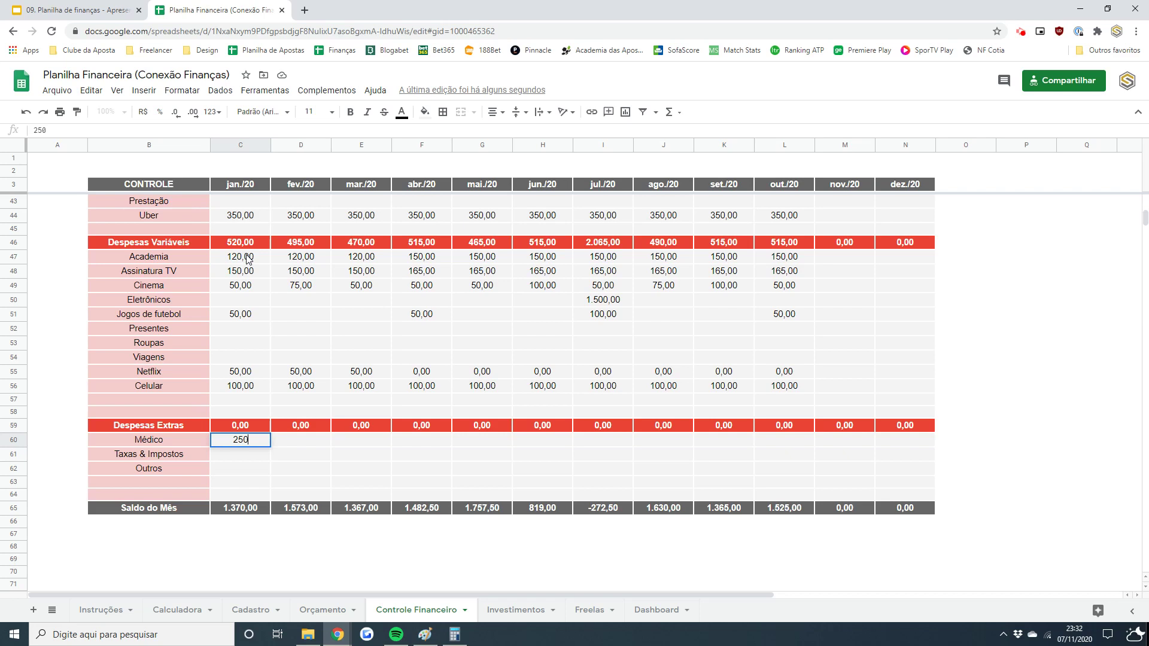
key(Right)
key(Right)
key(Right)
key(Right)
key(Right)
key(Right)
key(Right)
key(Right)
text(250)
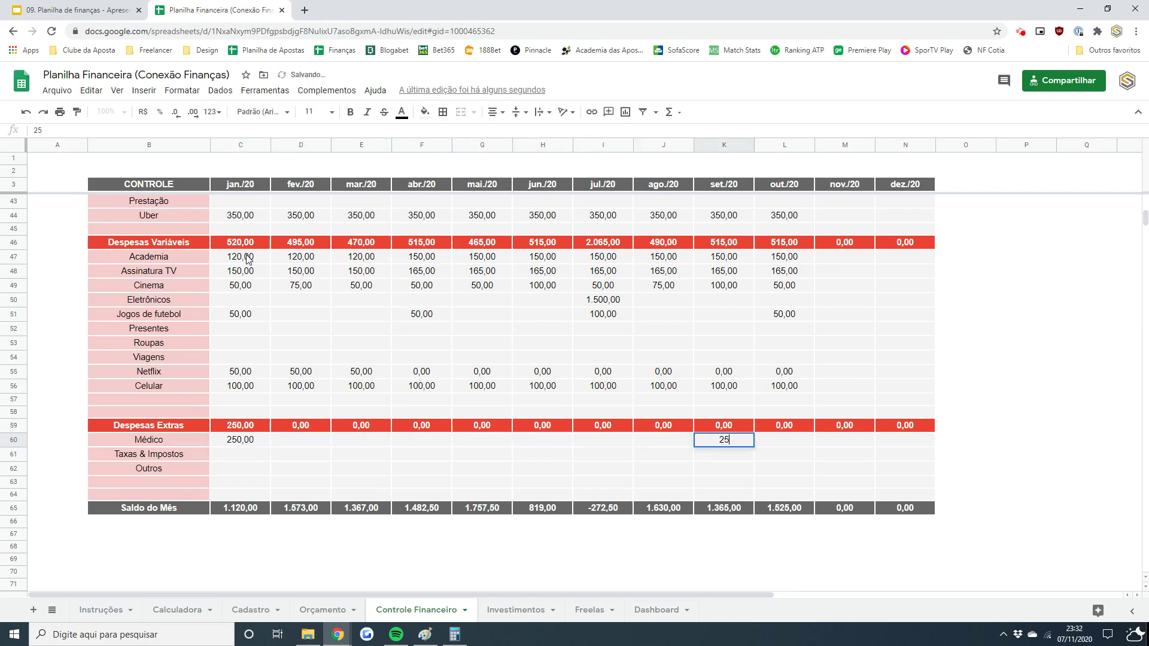
key(Return)
key(Left)
key(Left)
key(Left)
key(Left)
key(Left)
key(Left)
key(Left)
key(Left)
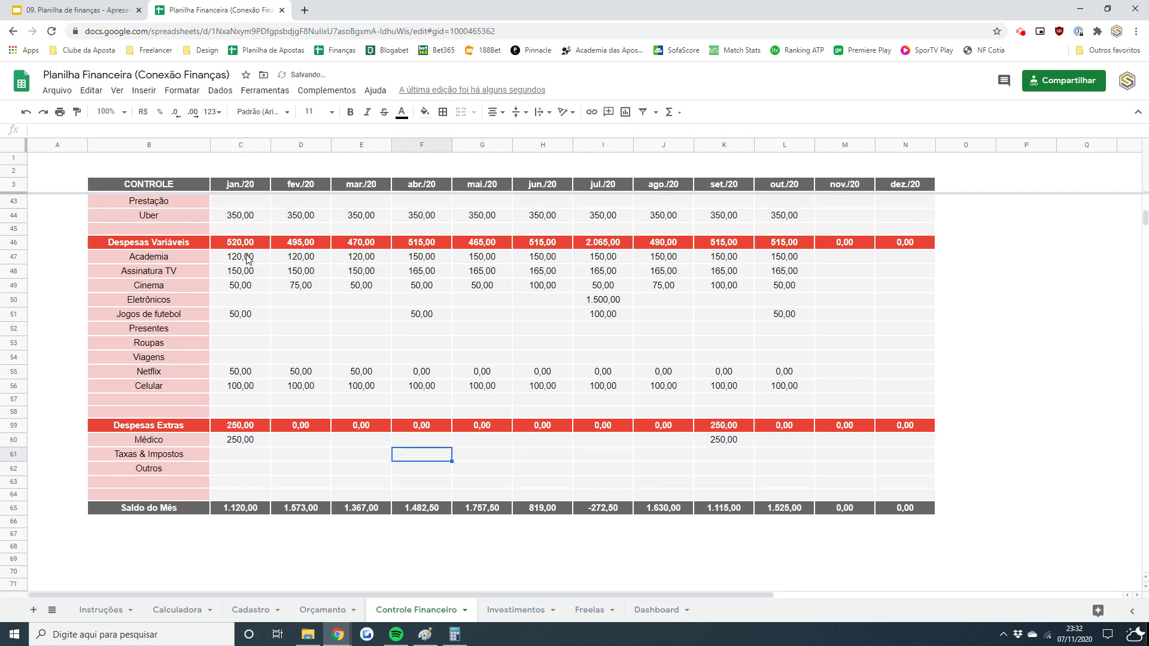
key(Right)
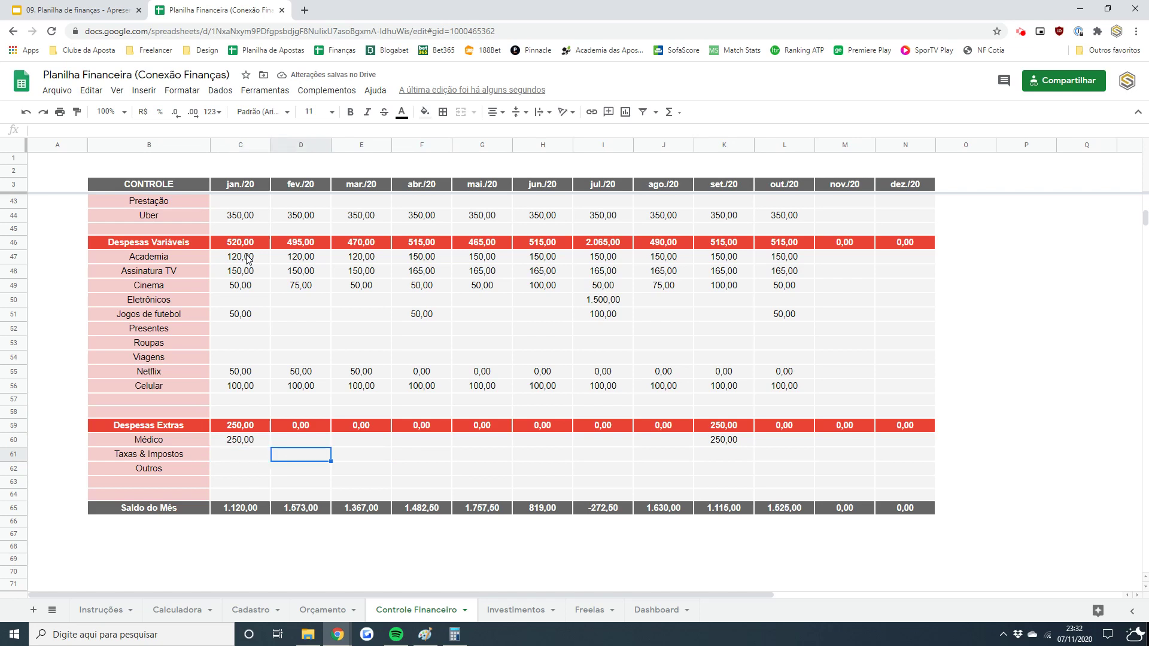
key(Right)
key(Down)
- Enter 500 for Outros in set./20, out./20, nov./20 and dez./20
key(Left)
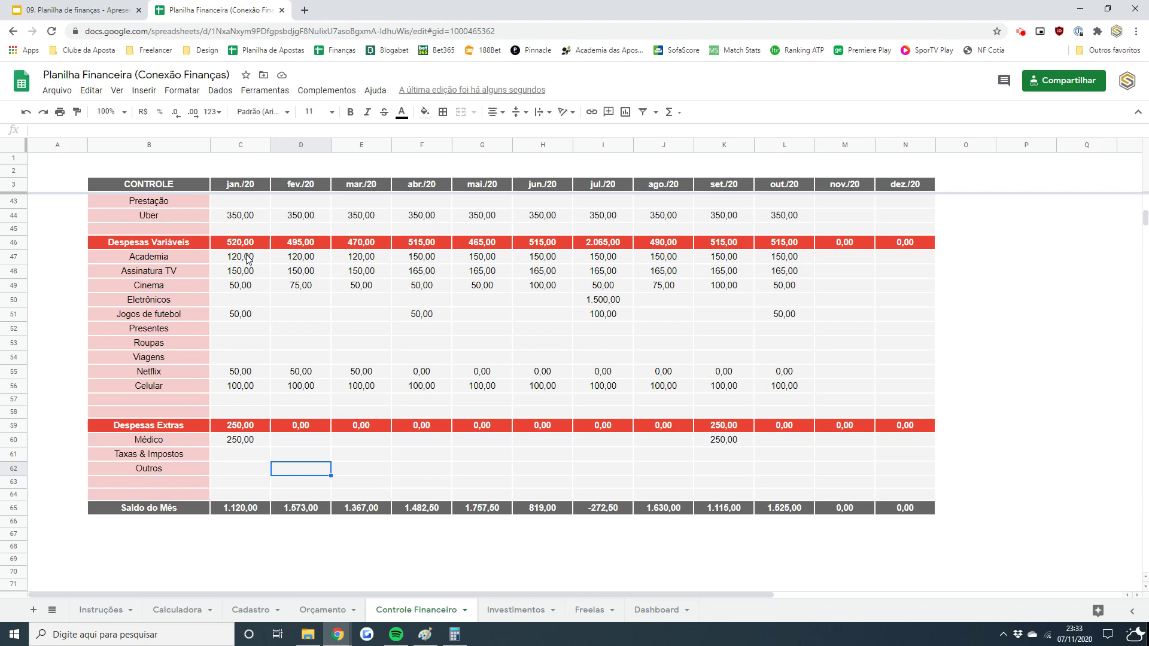
text(500)
key(Escape)
key(Right)
key(Right)
key(Right)
key(Right)
key(Right)
key(Right)
key(Right)
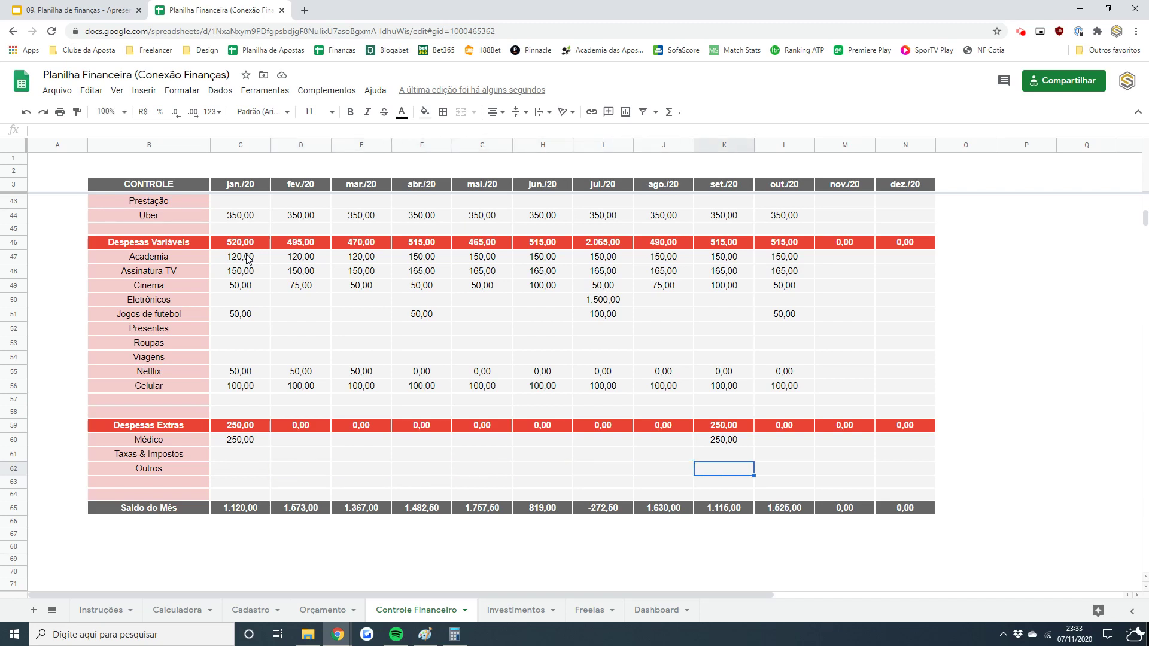
text(500)
key(Right)
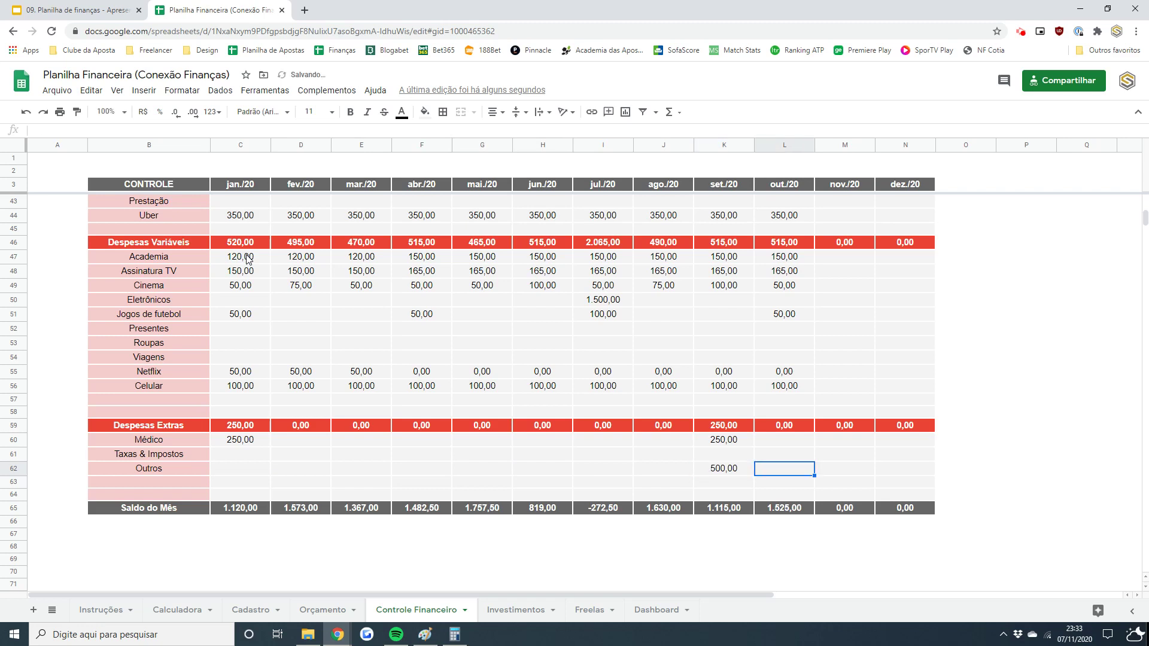
text(500)
key(Right)
text(500)
key(Right)
text(5)
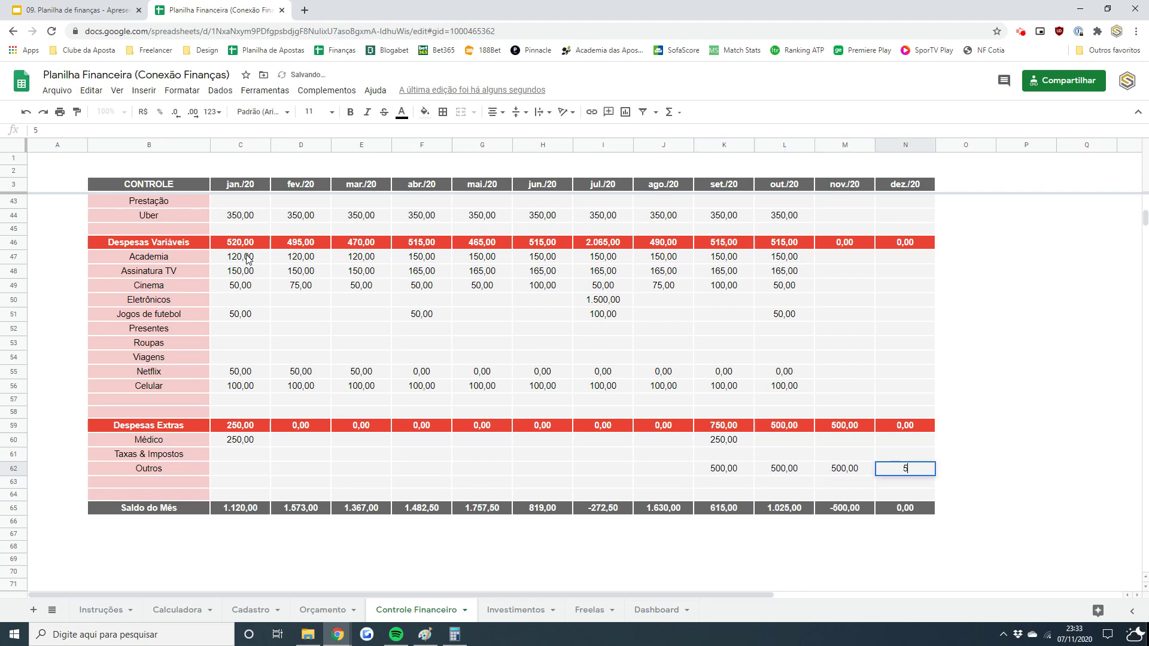
text(00)
key(Return)
- Enter 300 for Outros in fev./20
key(Up)
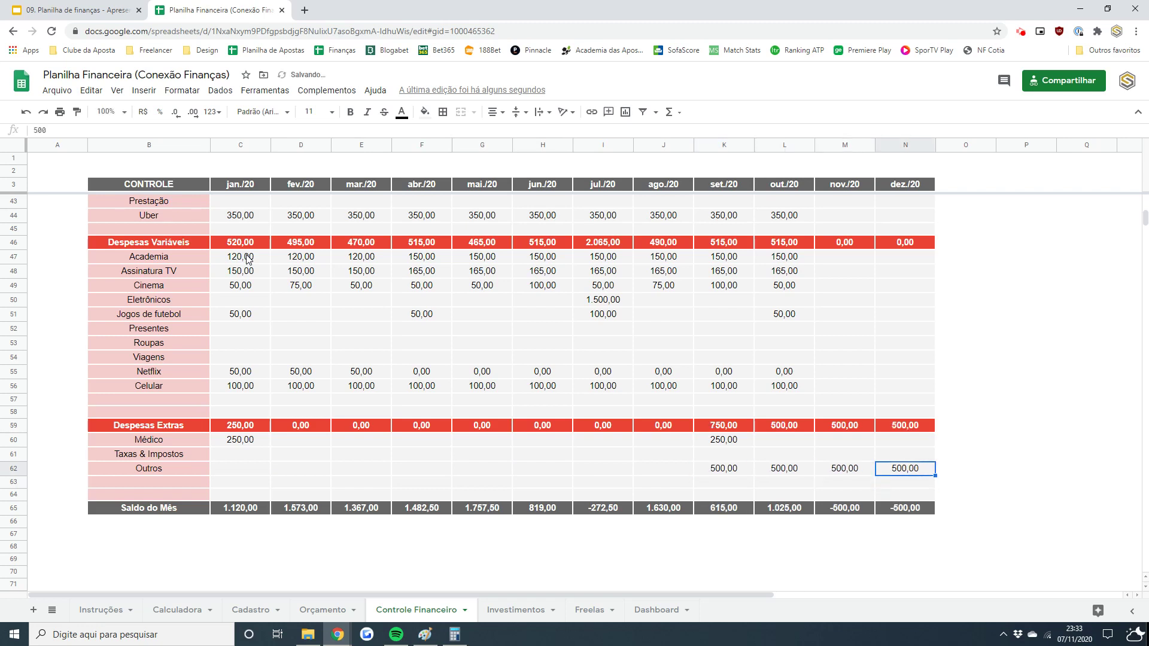
key(Left)
key(Left)
key(Left)
key(Left)
key(Left)
key(Left)
key(Left)
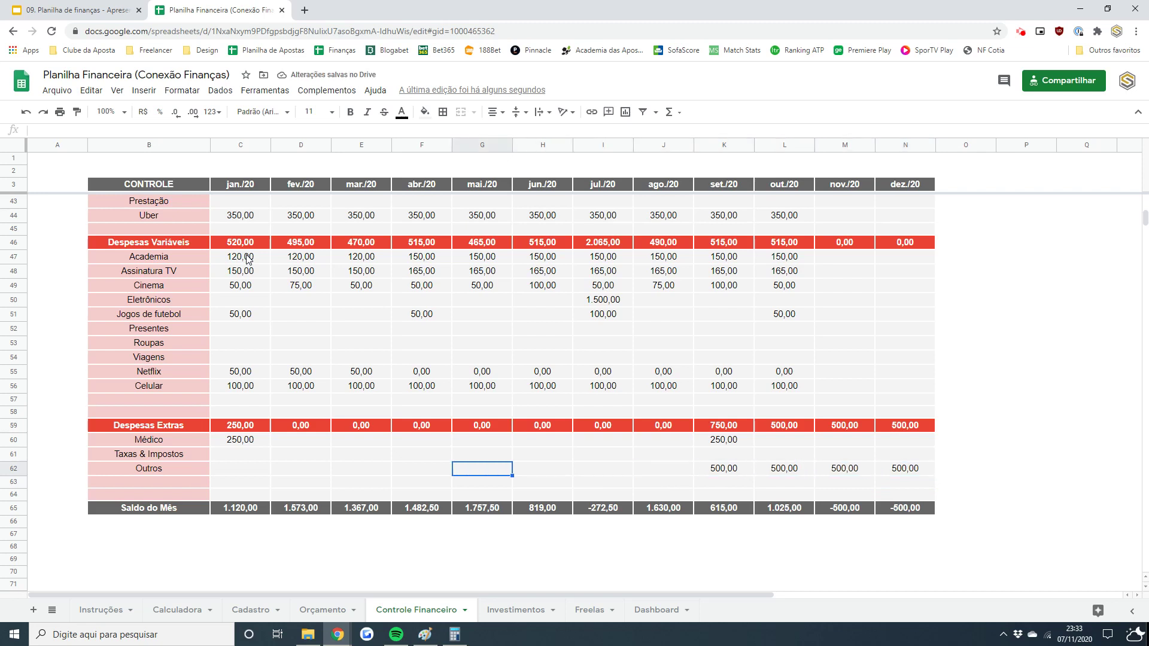
key(Left)
key(Left)
key(Left)
text(300)
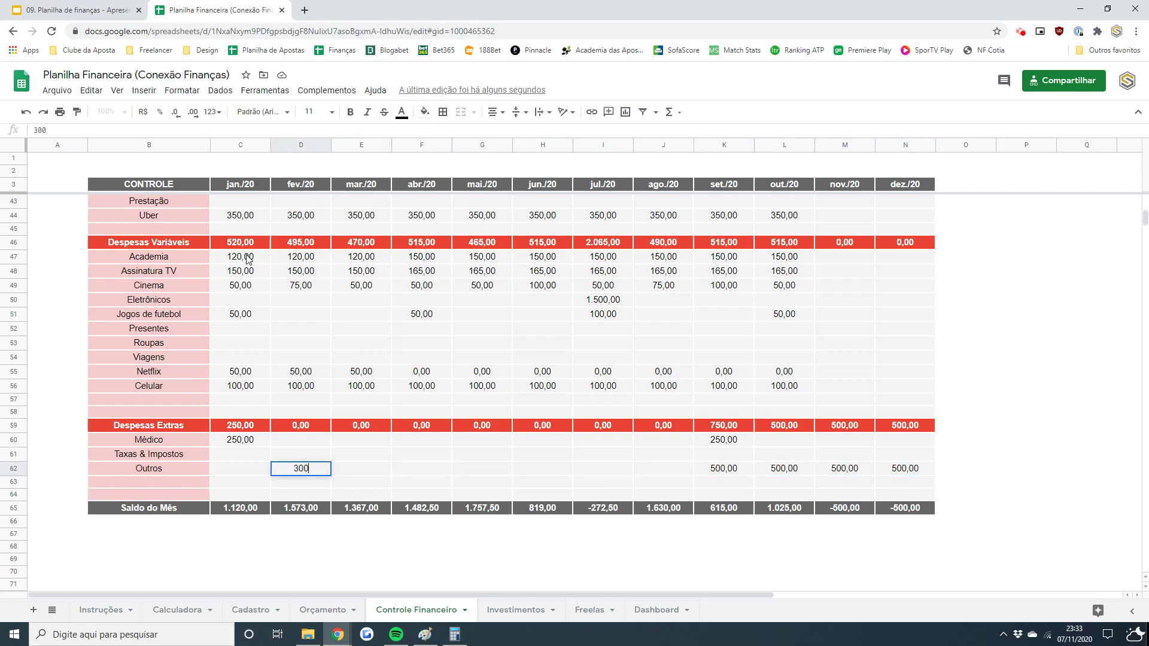
key(Return)
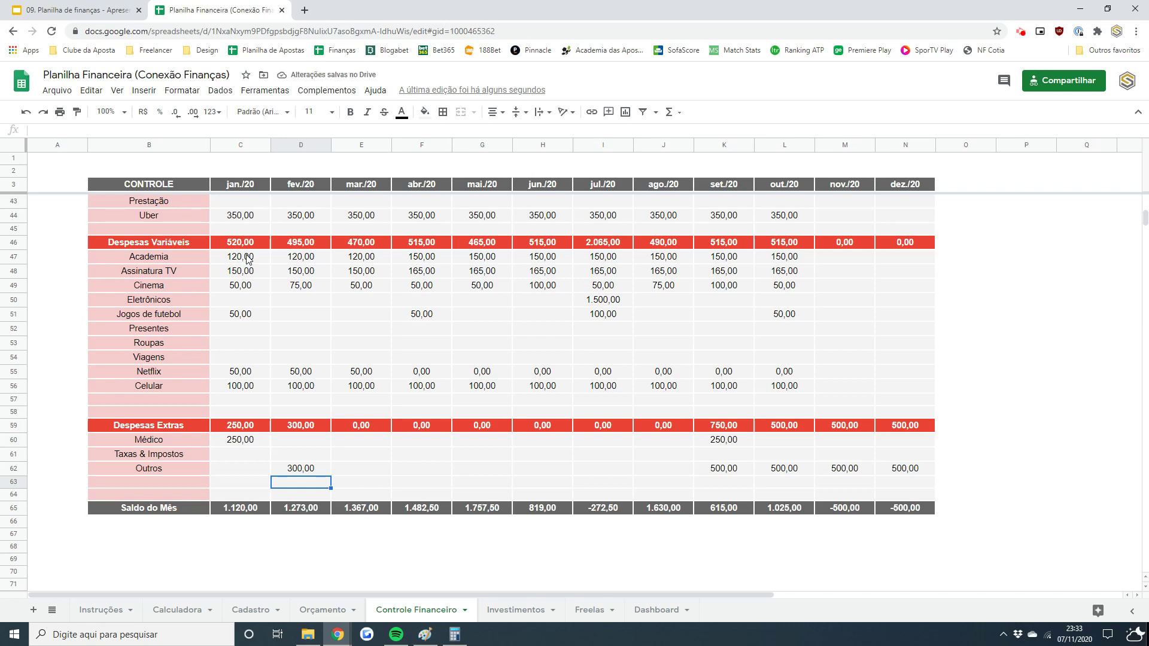
key(Left)
key(Down)
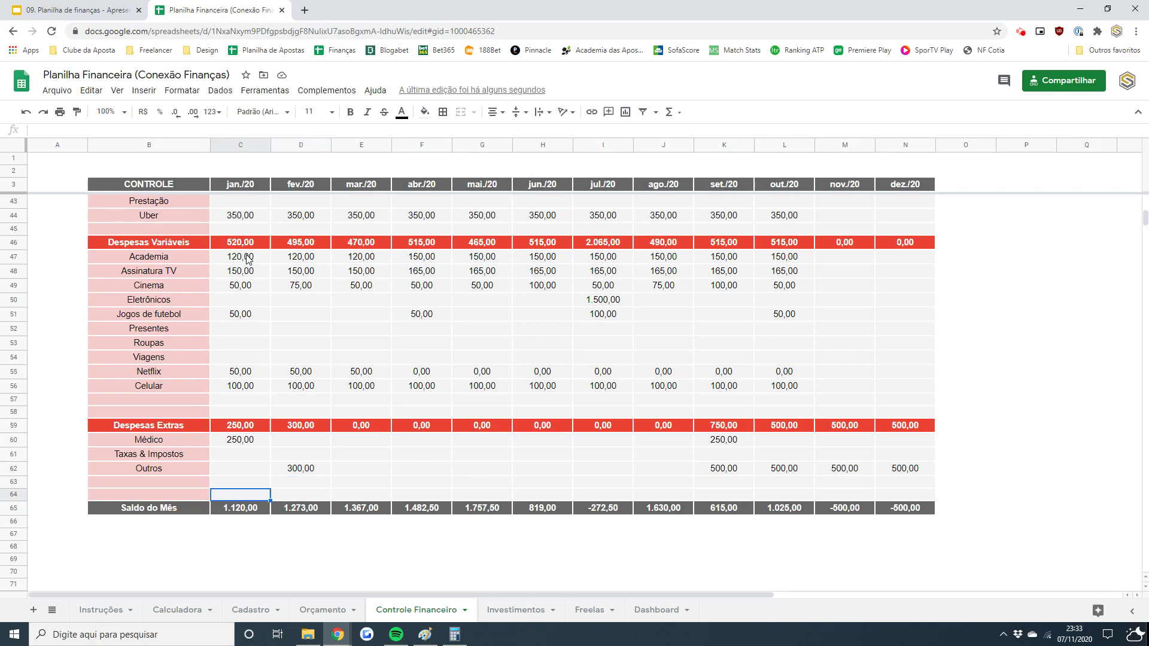
key(Left)
key(Right)
key(Down)
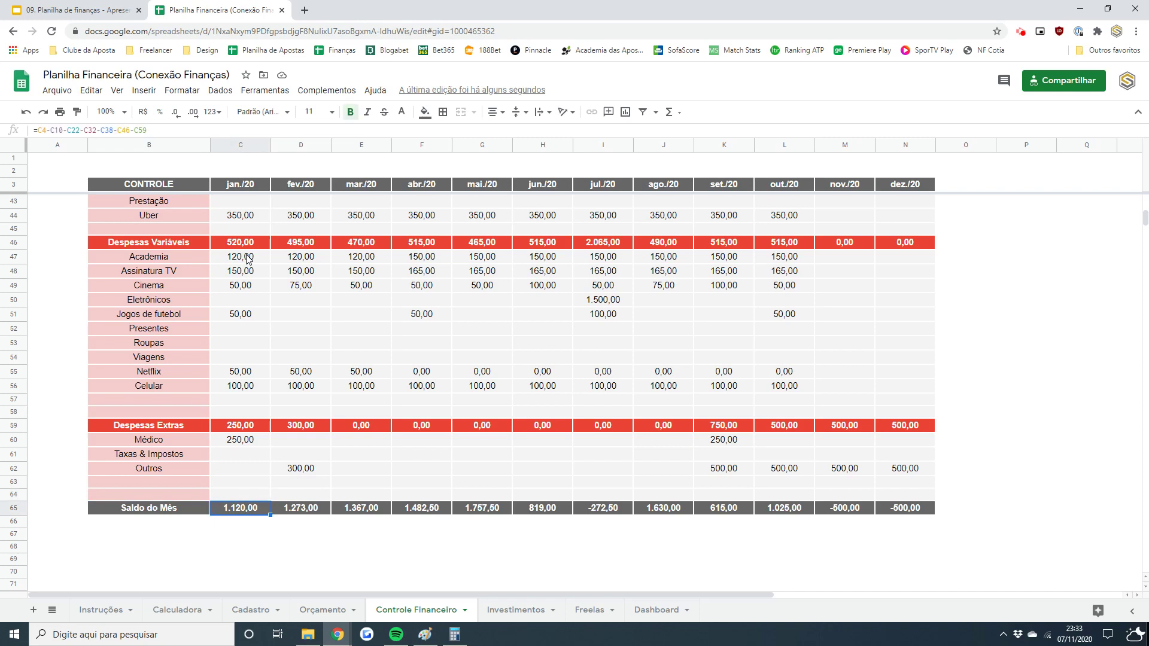
key(Right)
key(Right)
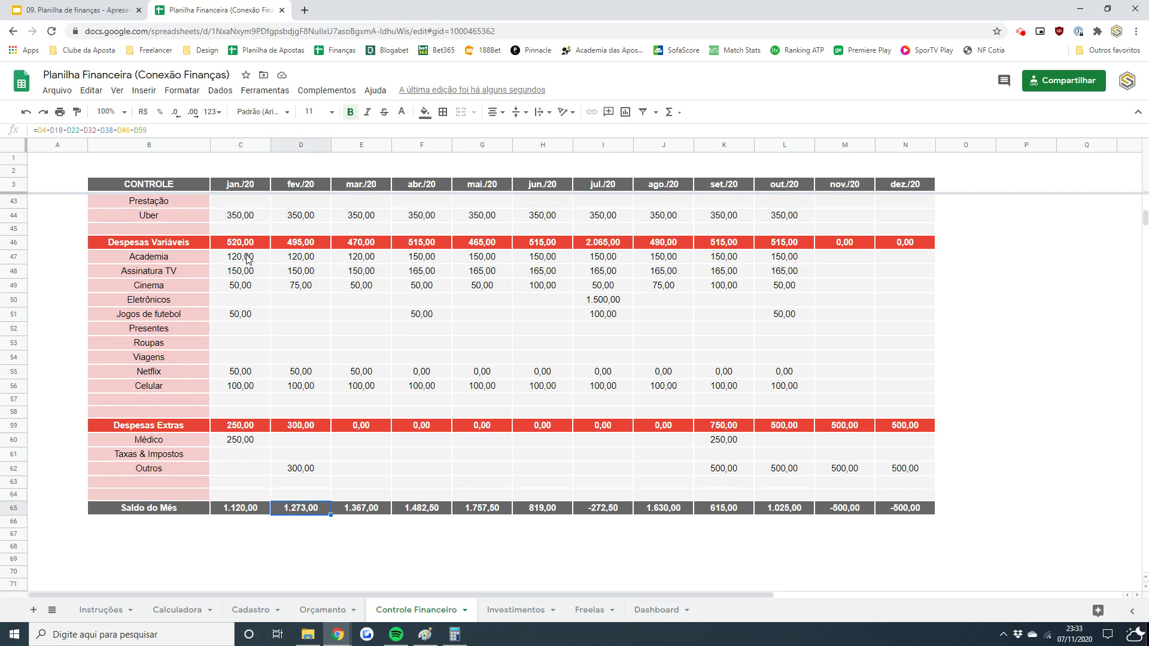
key(Right)
key(Right)
key(Right)
key(Right)
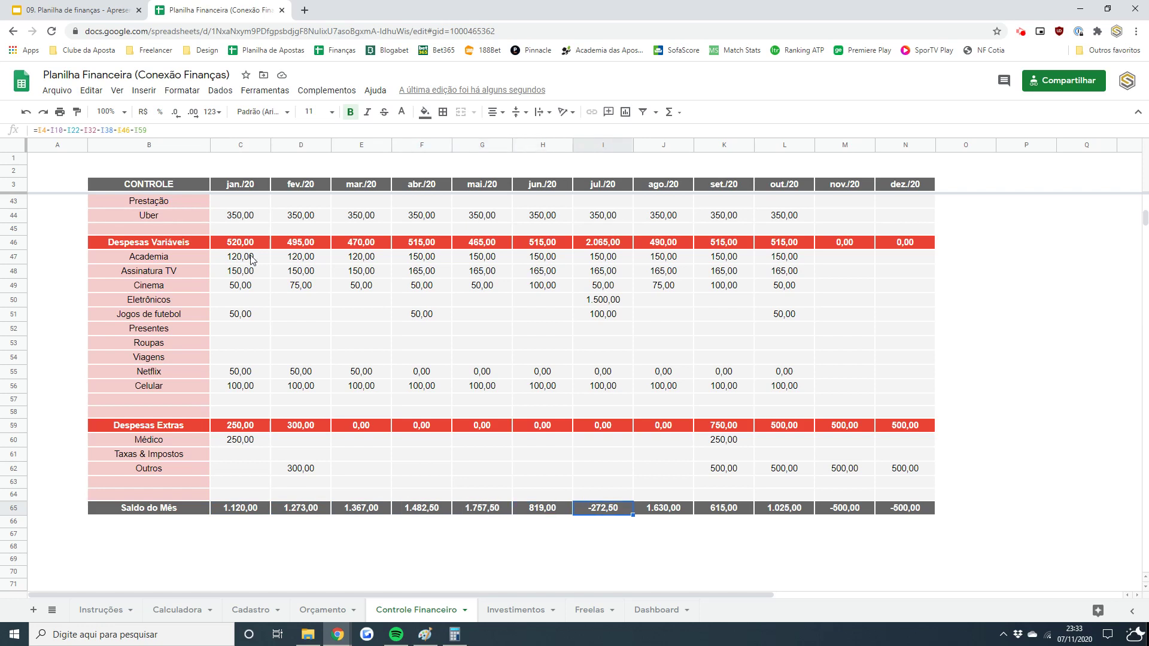
click(588, 299)
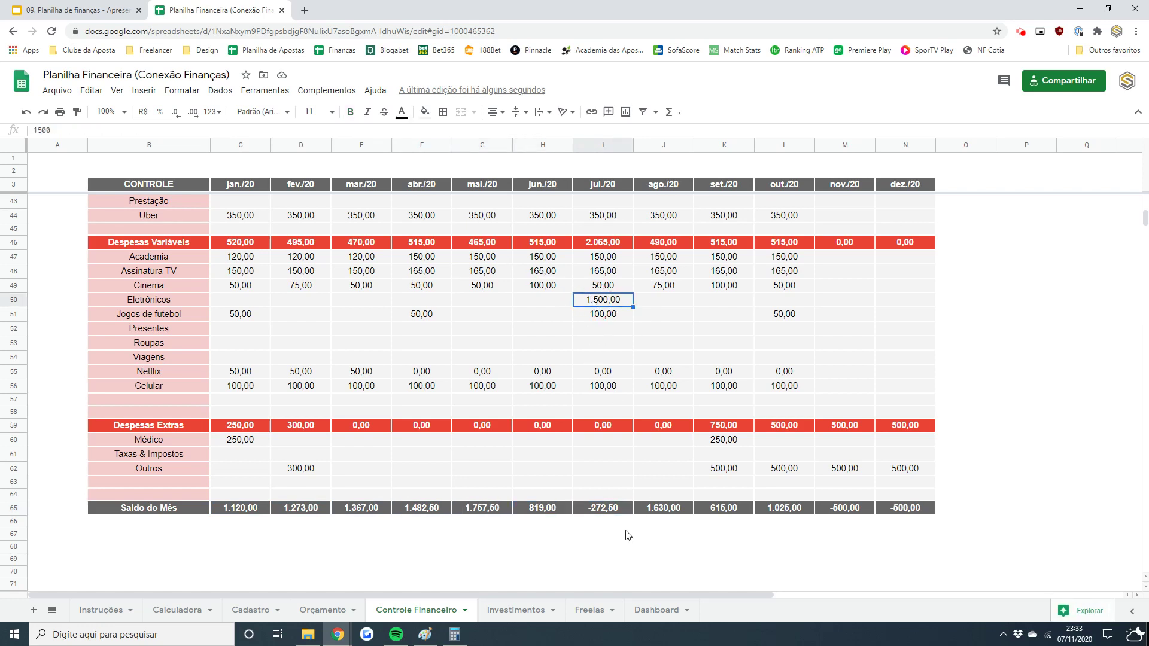
click(606, 509)
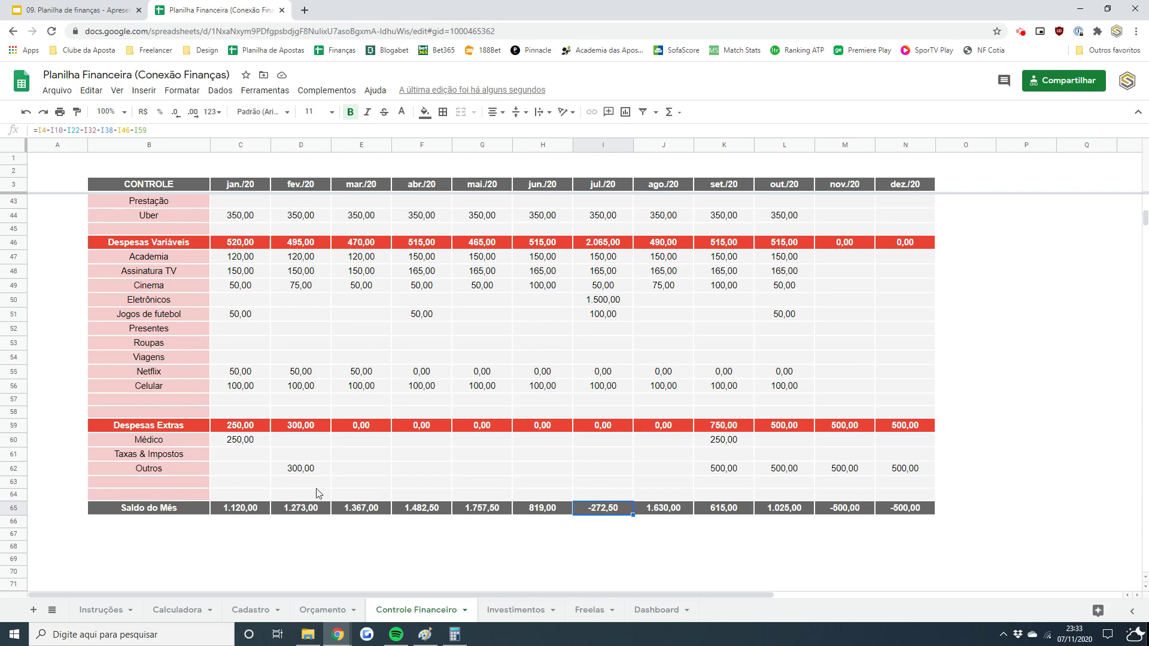
- Enter Roupas amounts 300, 250 and 300 for jan./20 through mar./20
click(265, 349)
text(300)
key(Tab)
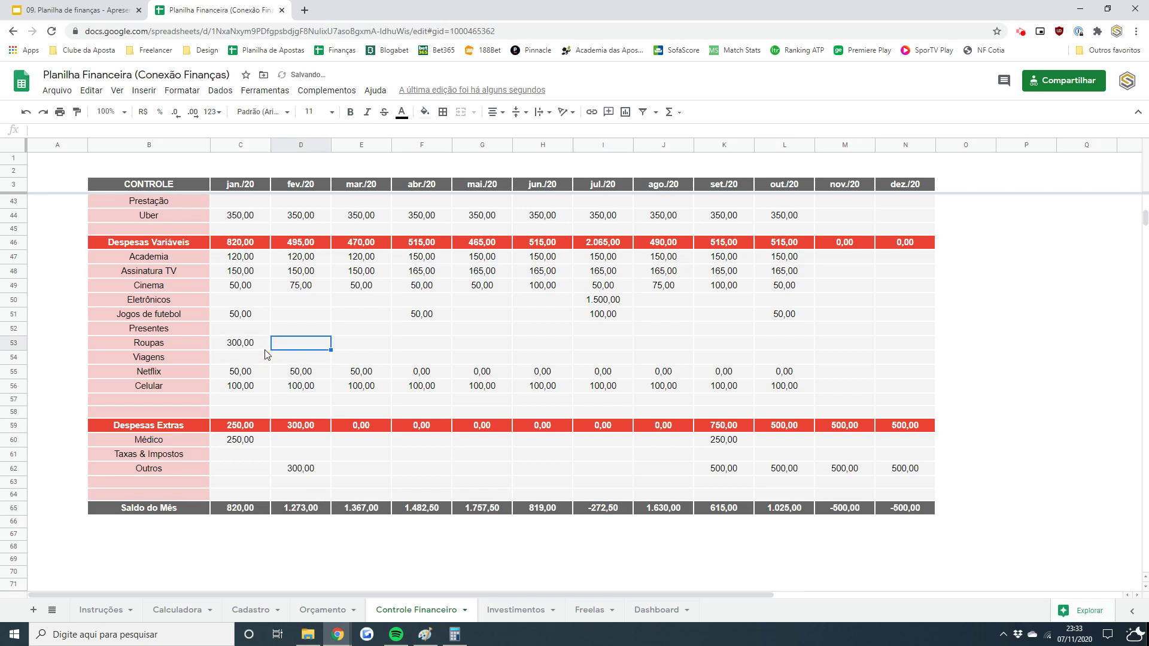
text(250)
key(Tab)
text(300)
key(Return)
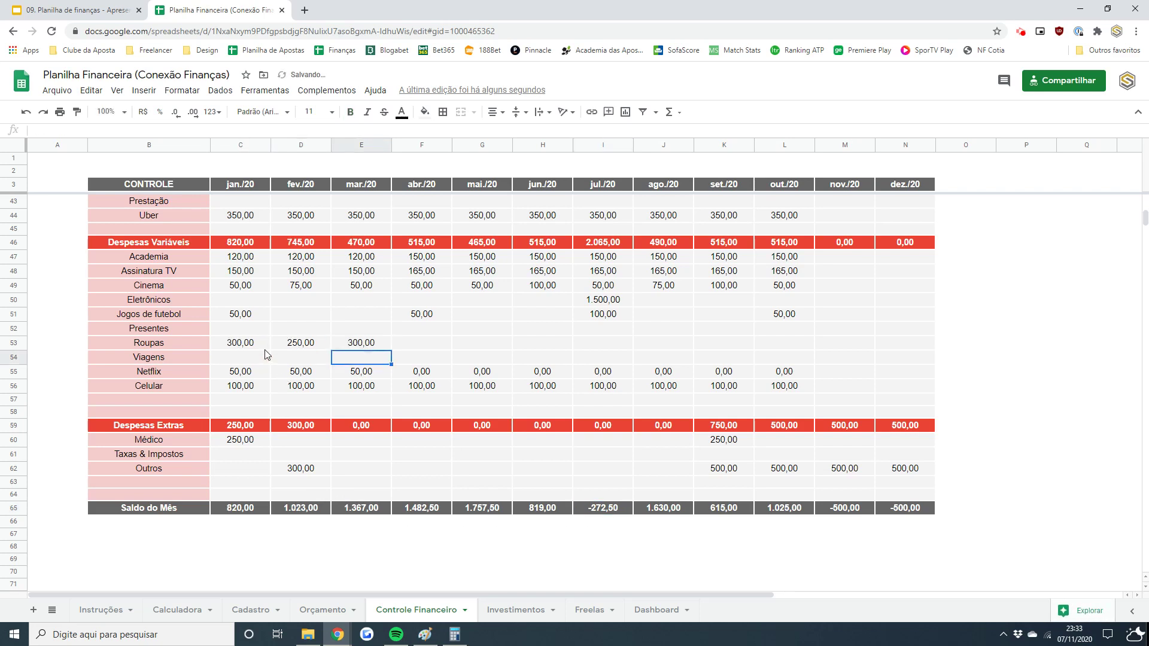
- Copy the 300 Roupas value across abr./20 through out./20
key(Up)
key(ctrl+c)
key(Right)
key(shift+Right)
key(shift+Right)
key(shift+Right)
key(shift+Right)
key(shift+Right)
key(shift+Right)
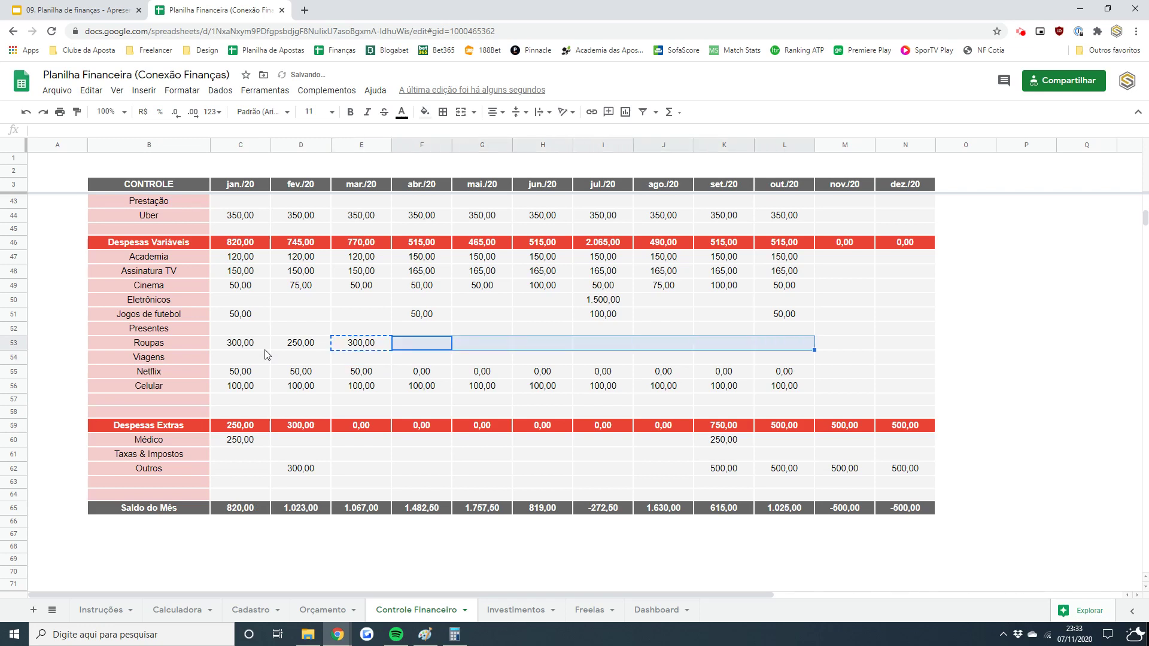
key(ctrl+v)
key(Down)
key(Down)
key(Down)
key(Down)
key(Down)
key(Down)
key(Down)
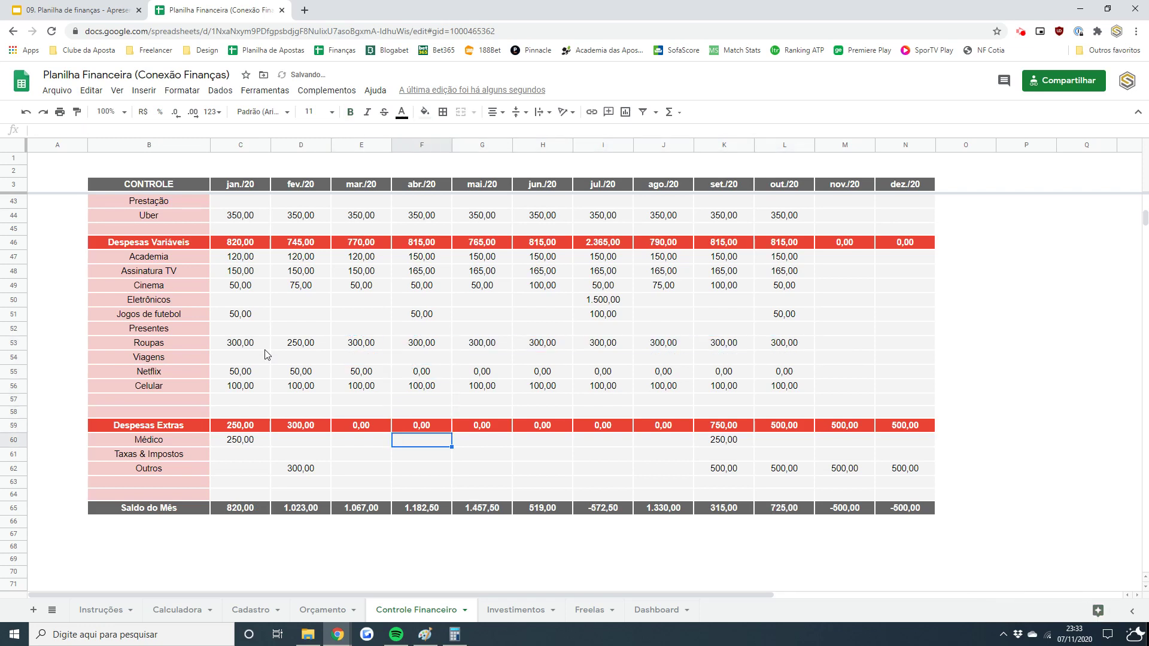
key(Up)
key(Up)
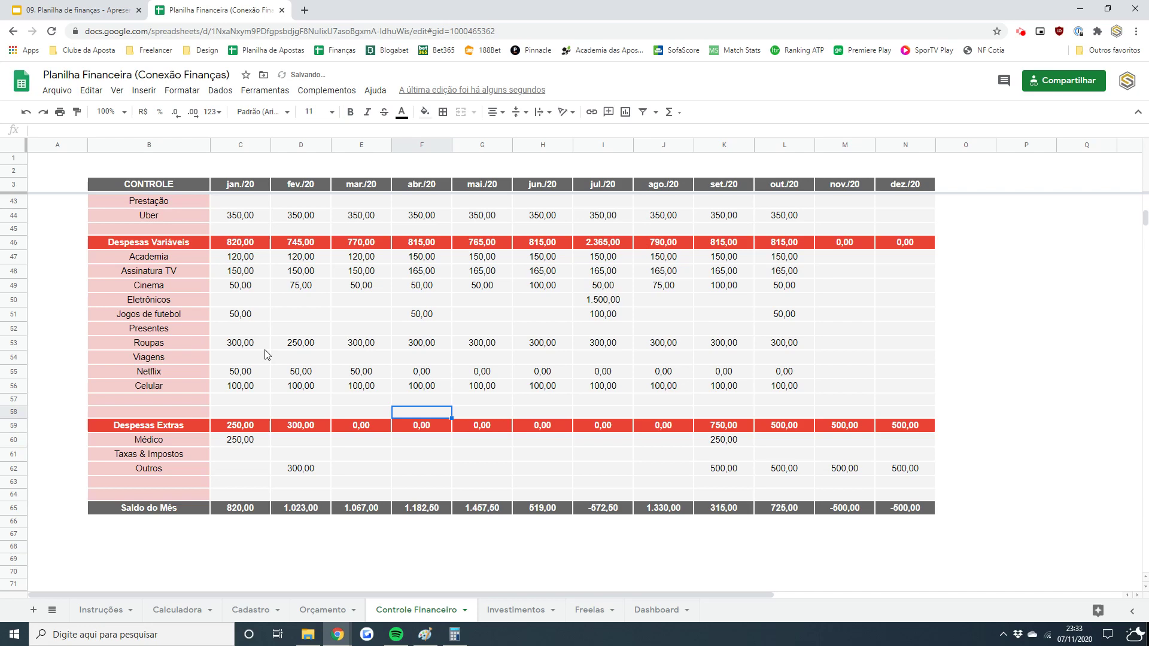
- Enter 150,00 as the Médico expense for mai./20
click(484, 440)
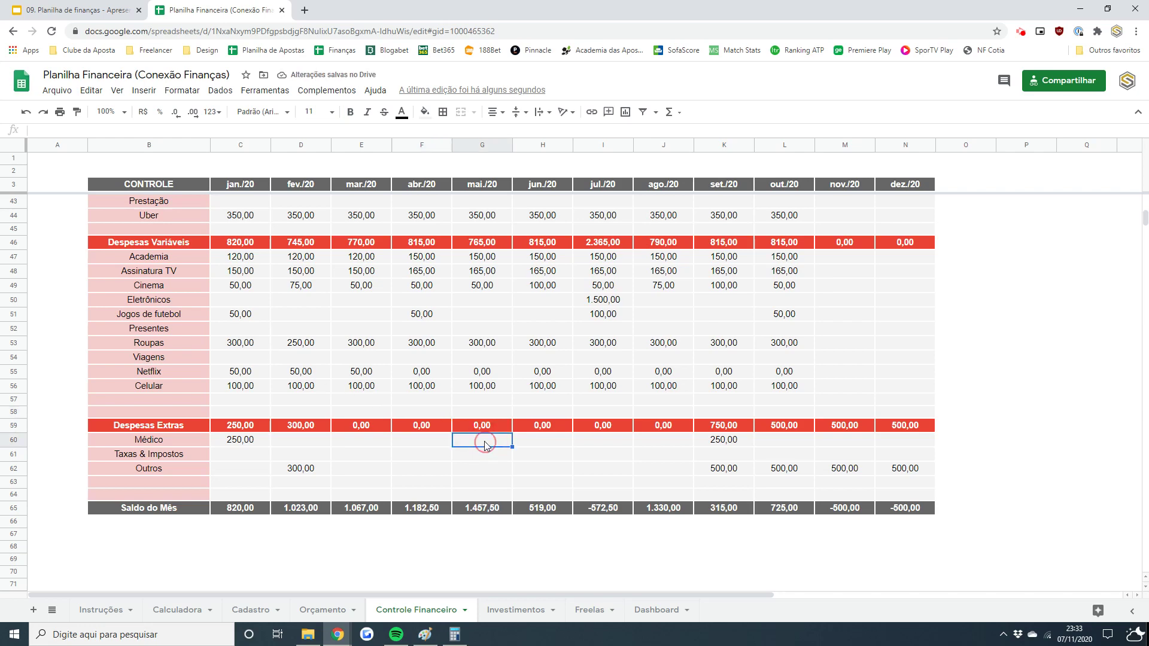
text(150)
key(Return)
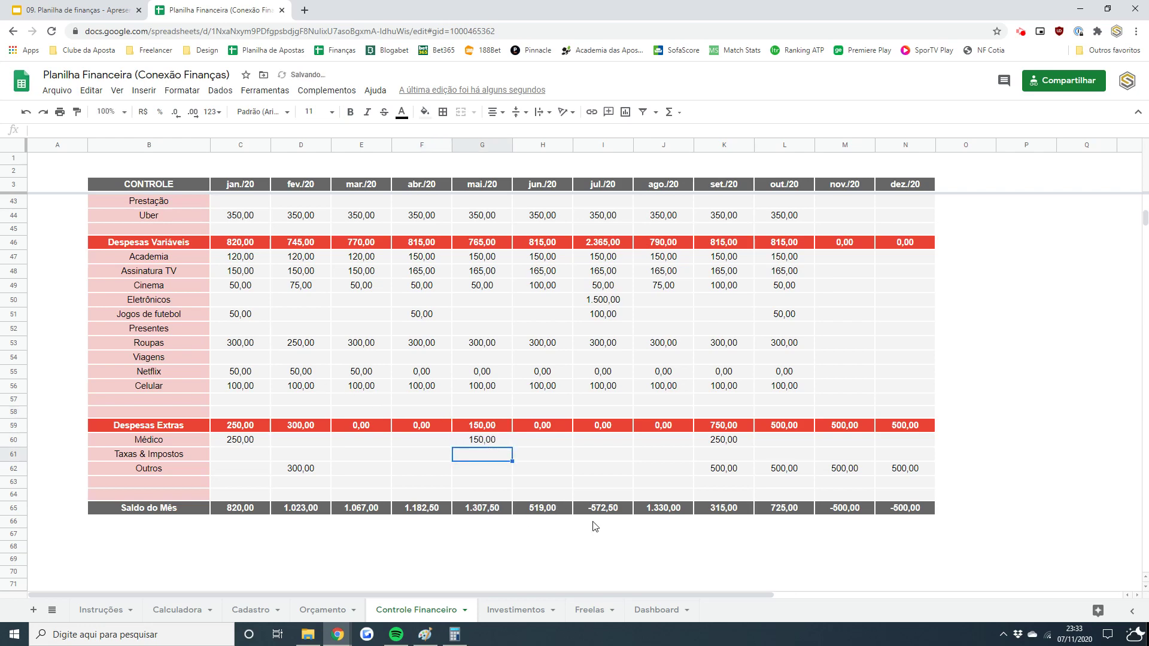
- Check the Saldo do Mês formulas for jan./20, jul./20, nov./20 and dez./20
click(602, 512)
drag(856, 510, 890, 512)
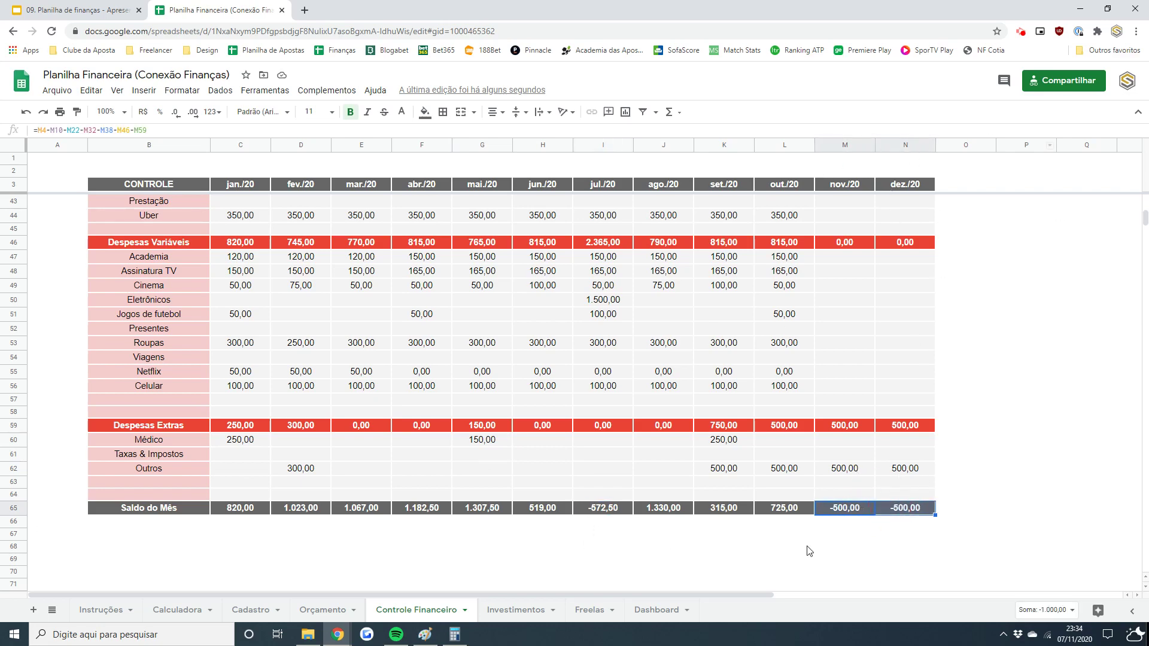
click(611, 510)
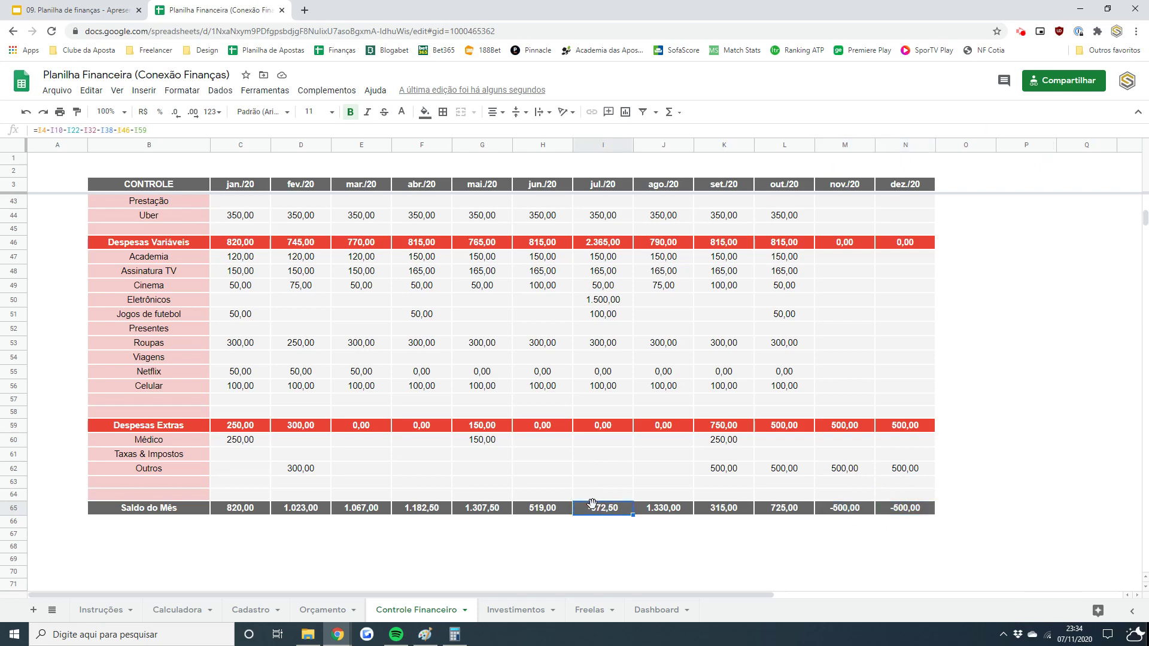
click(235, 514)
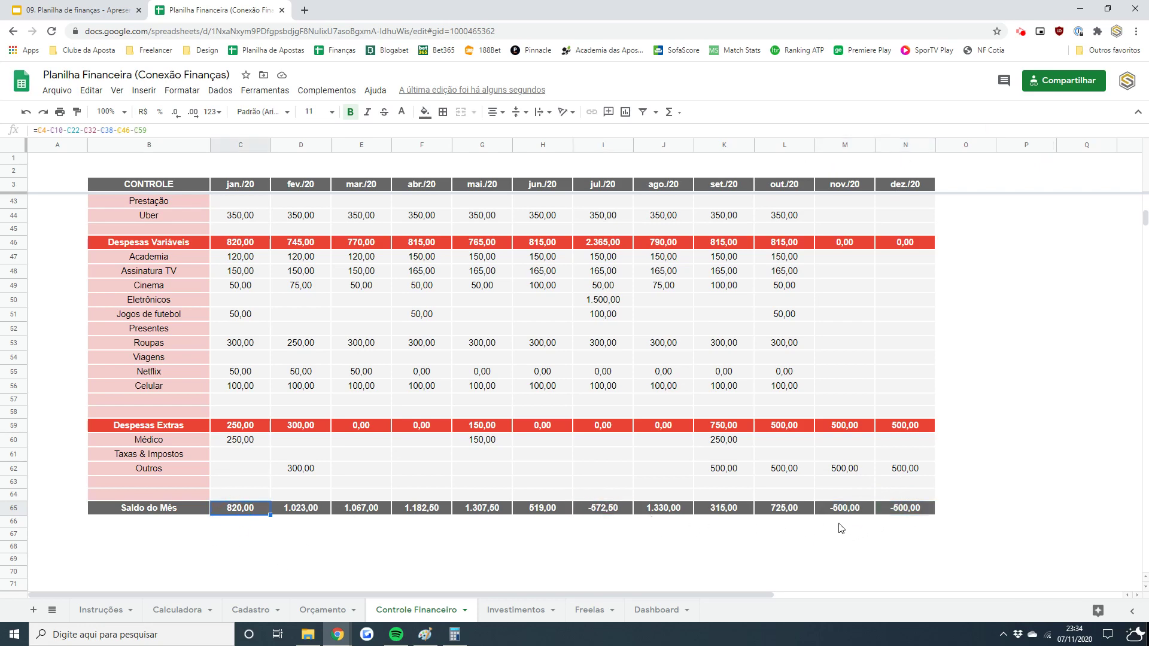
click(918, 513)
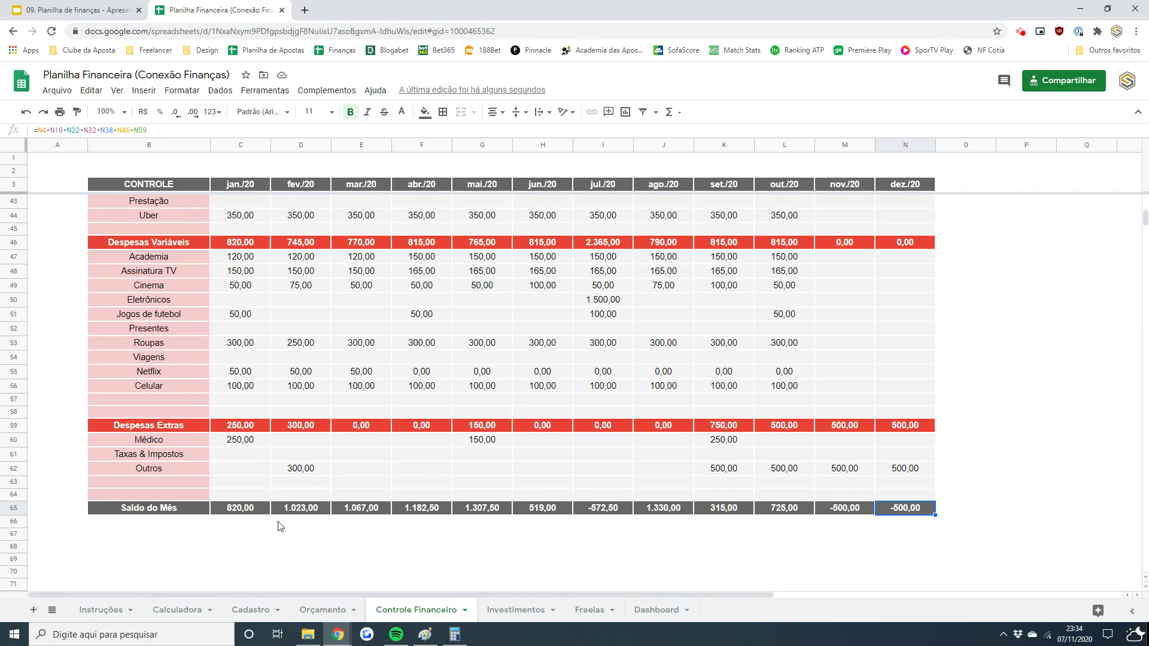
drag(1144, 216, 1143, 204)
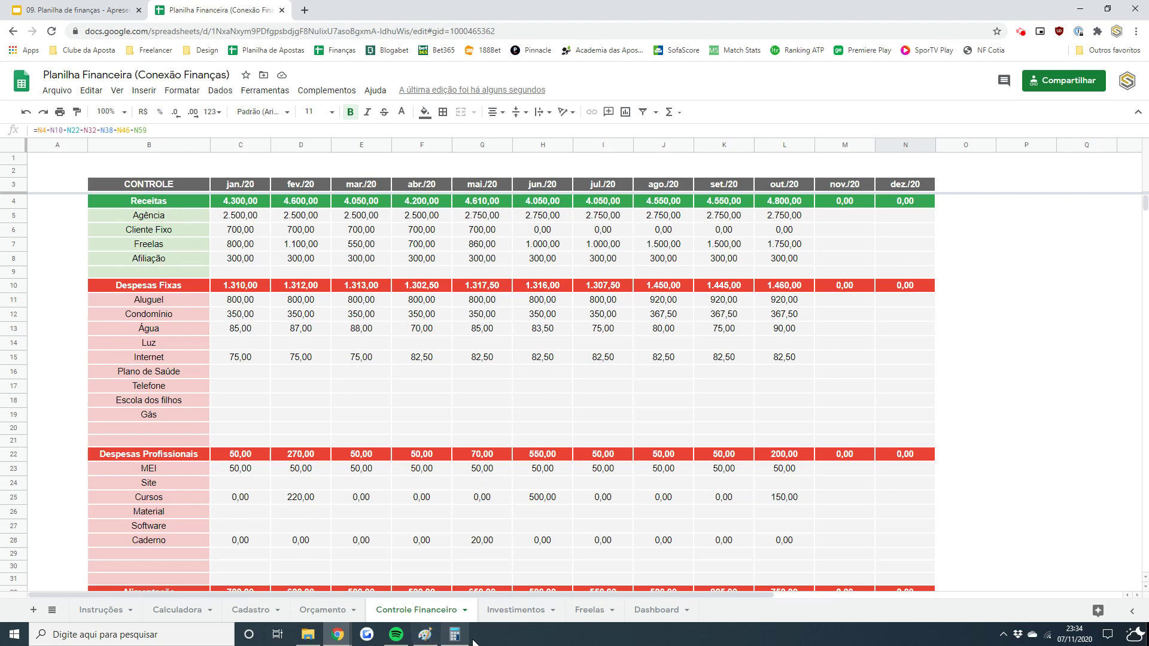
- Switch to the Investimentos sheet to view its empty investment tables
click(507, 618)
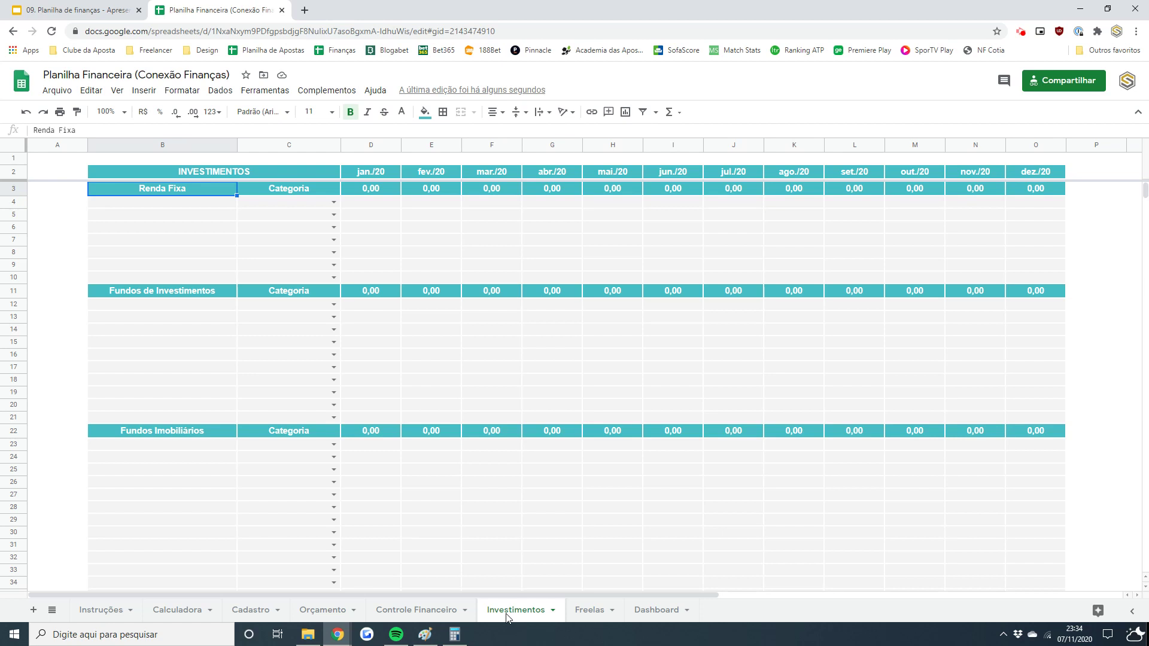
- Add Tesouro Selic in B4 with the category Título Público
key(Down)
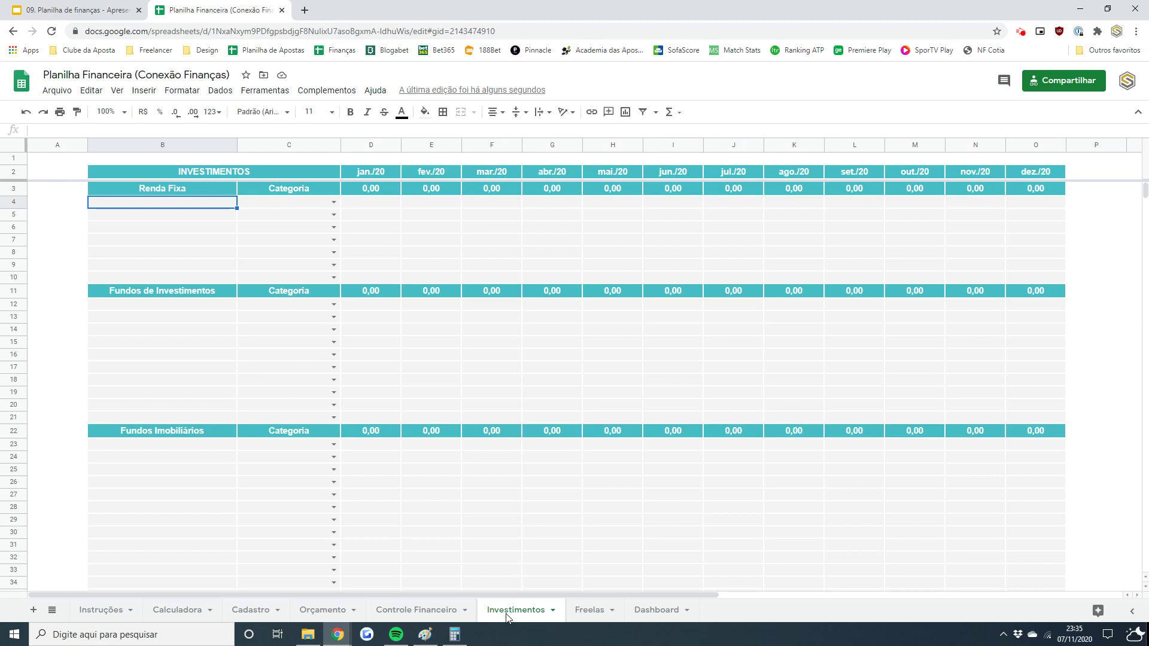
key(Return)
text(T)
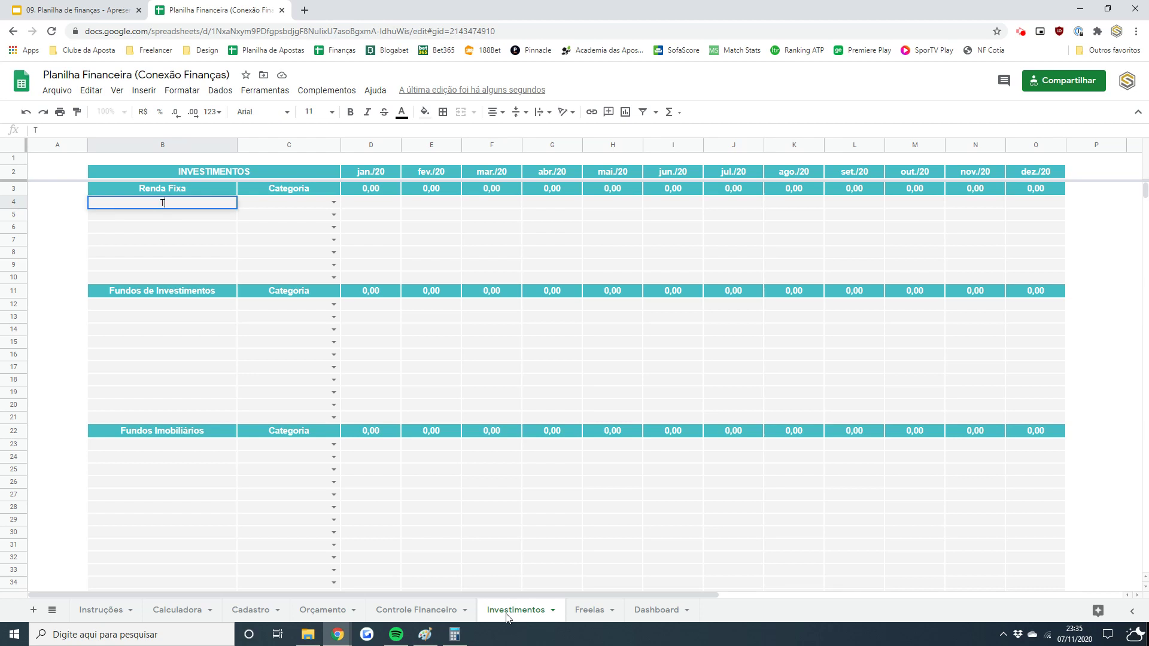
text(esouro Selic)
key(Tab)
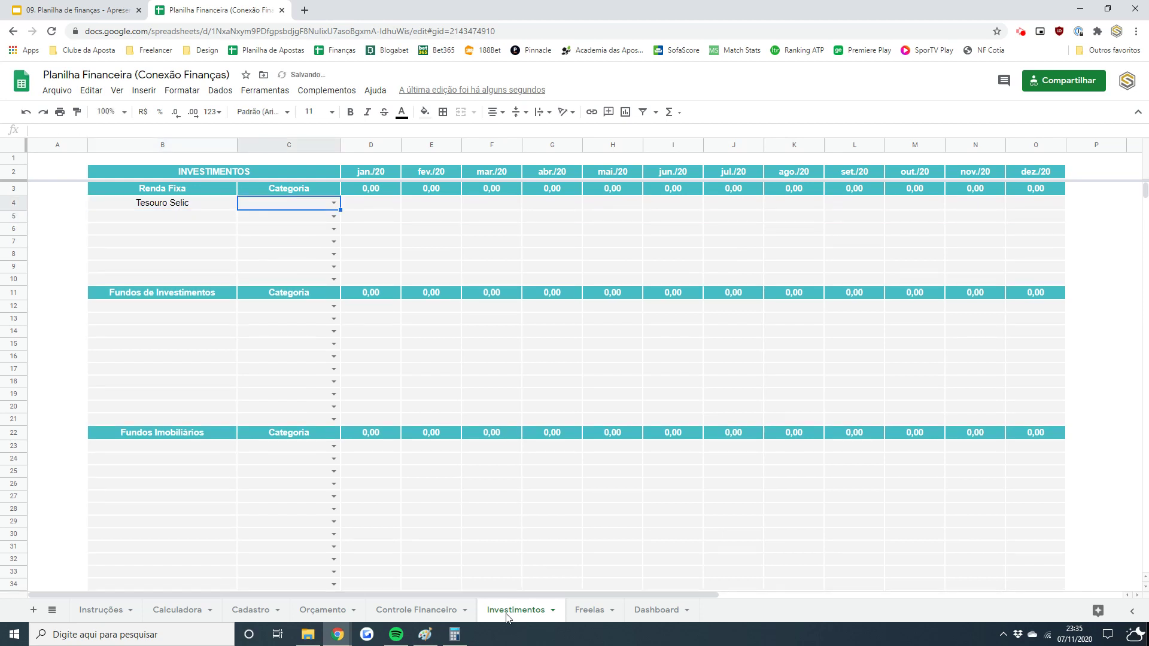
click(334, 203)
click(283, 234)
- Enter Tesouro Selic's jan.–jul./20 amounts: 20, 25, -10, 30, 25, 20, 40
key(Tab)
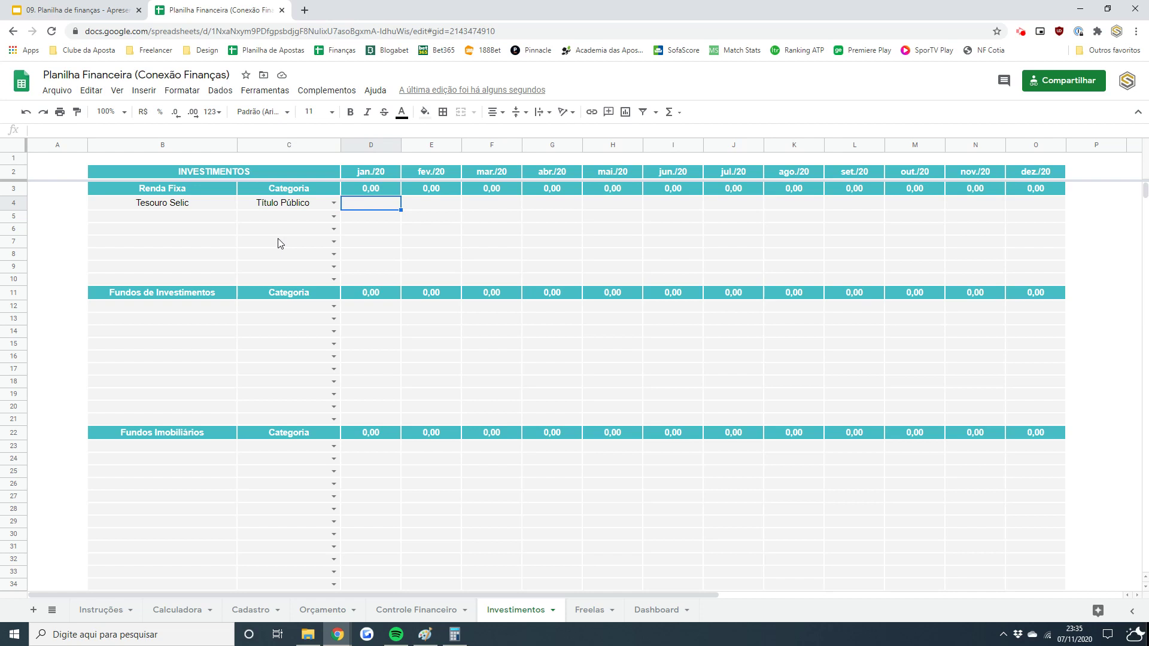
text(20)
key(Tab)
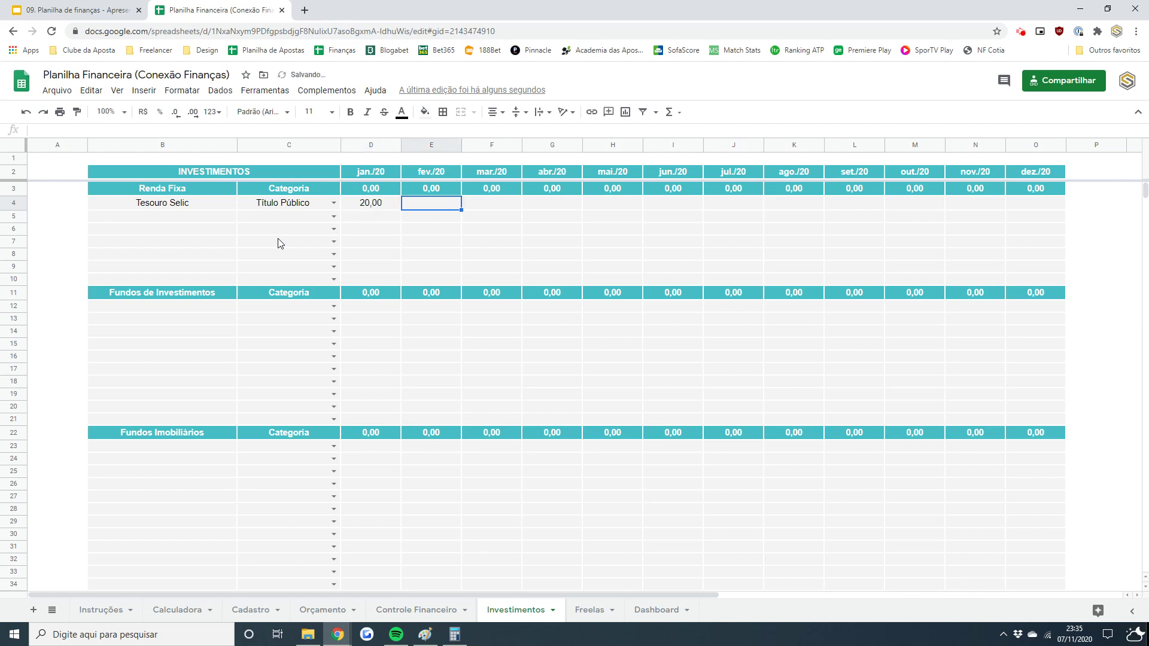
text(25)
key(Tab)
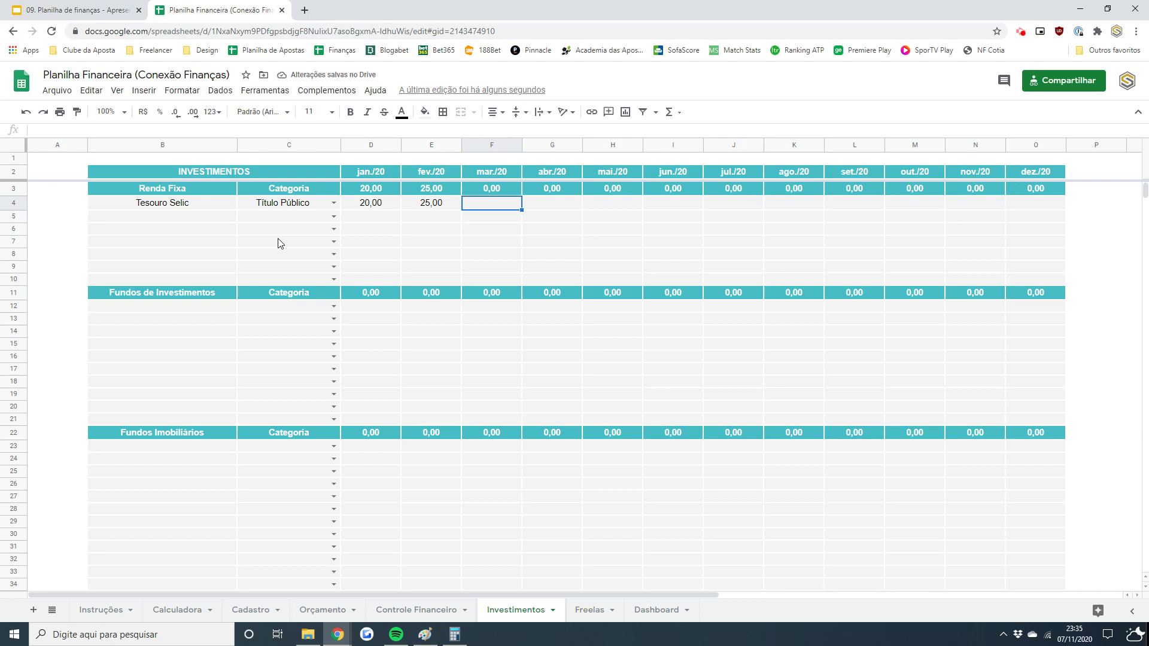
text(-)
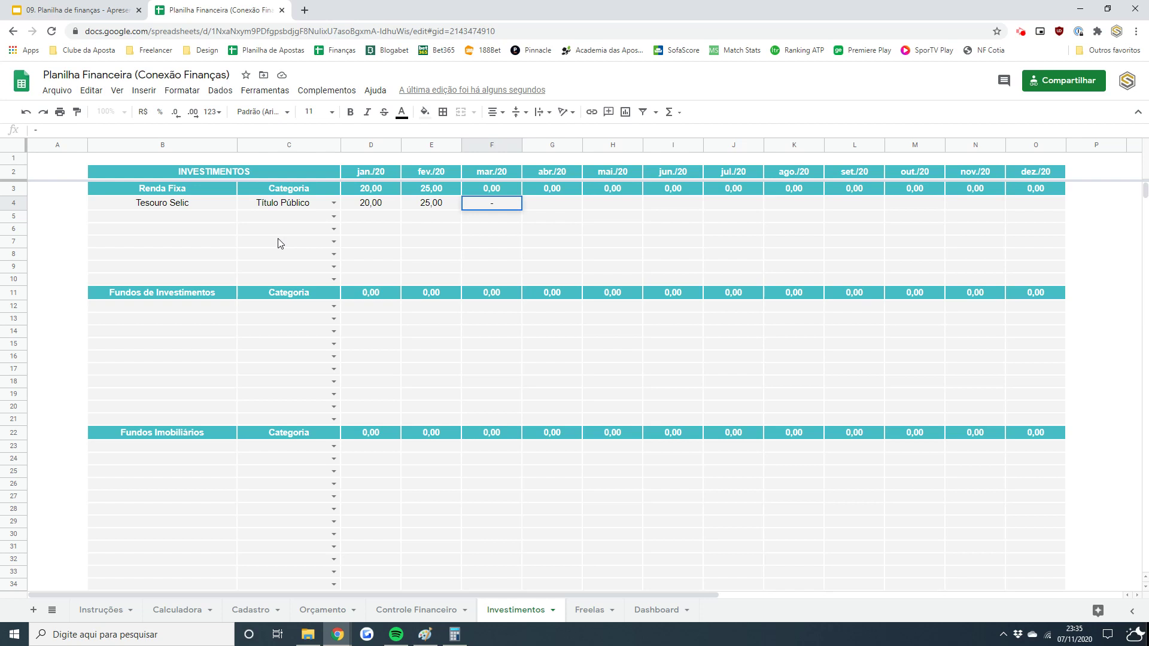
text(10)
key(Tab)
text(30)
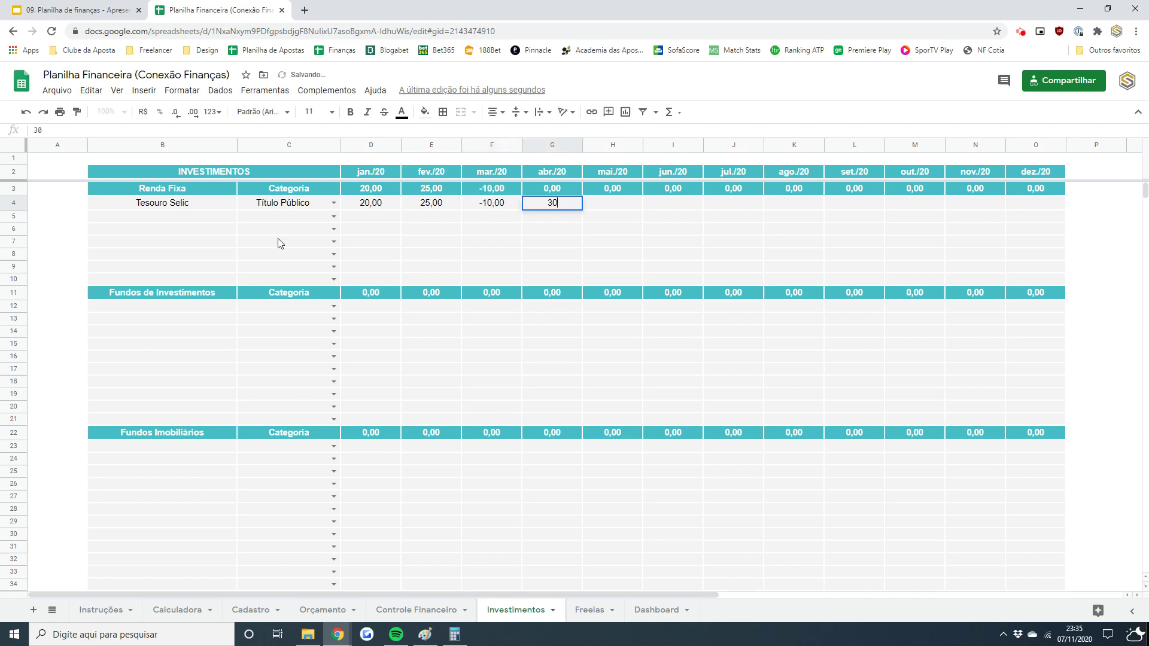
key(Tab)
text(25)
key(Tab)
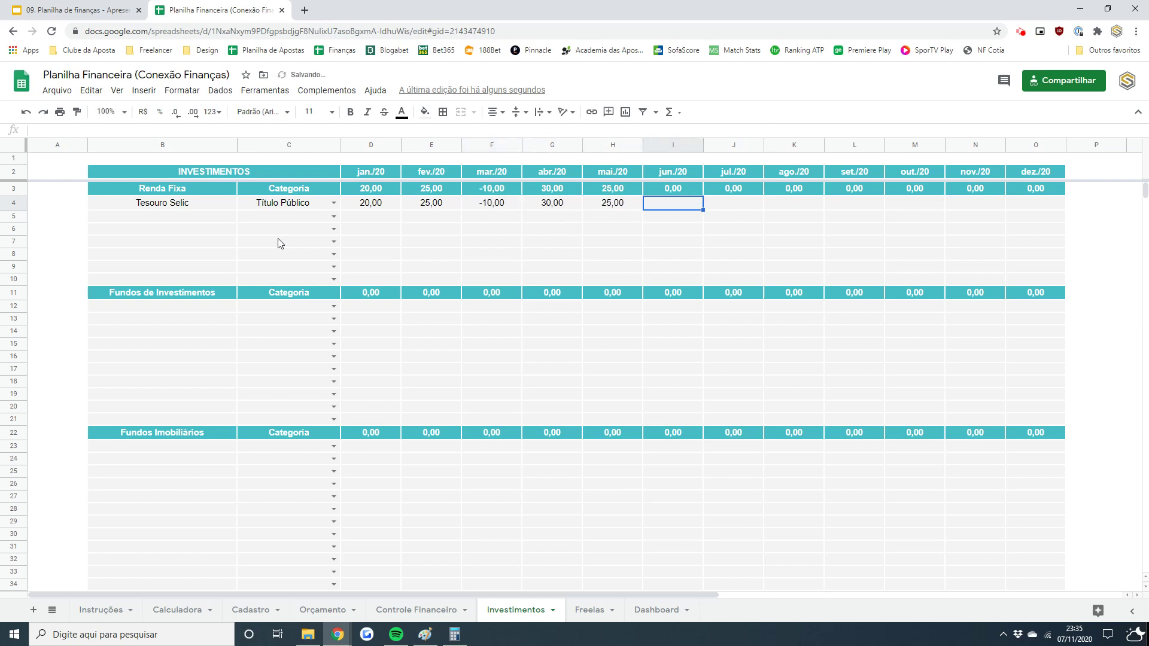
text(20)
key(Tab)
text(40)
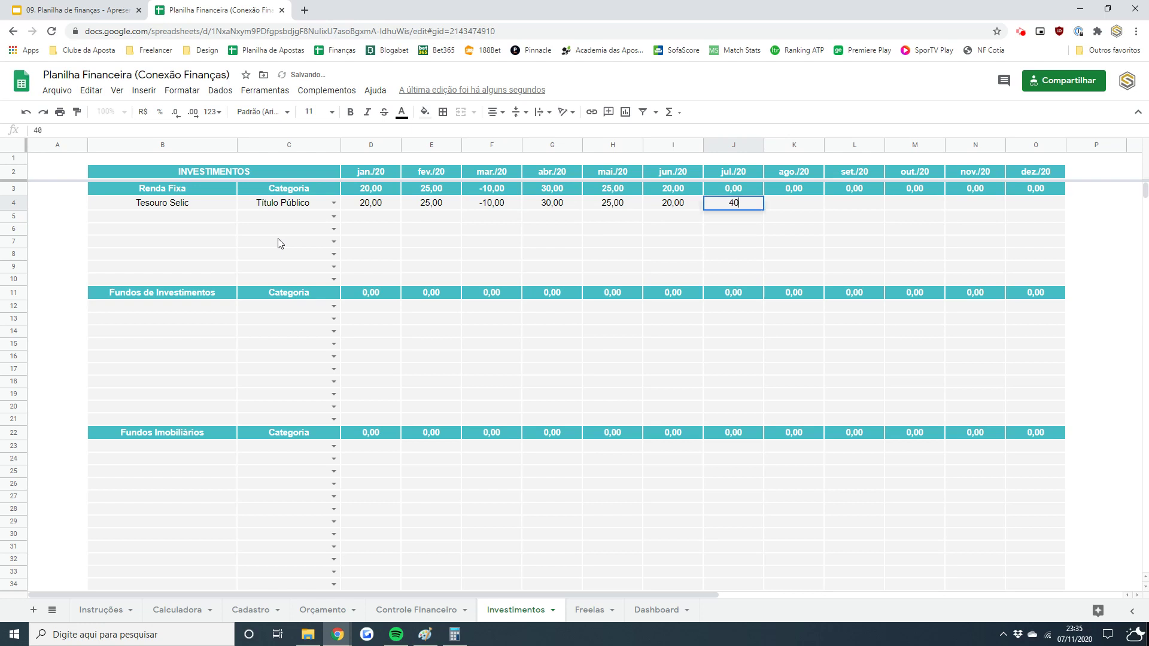
key(Return)
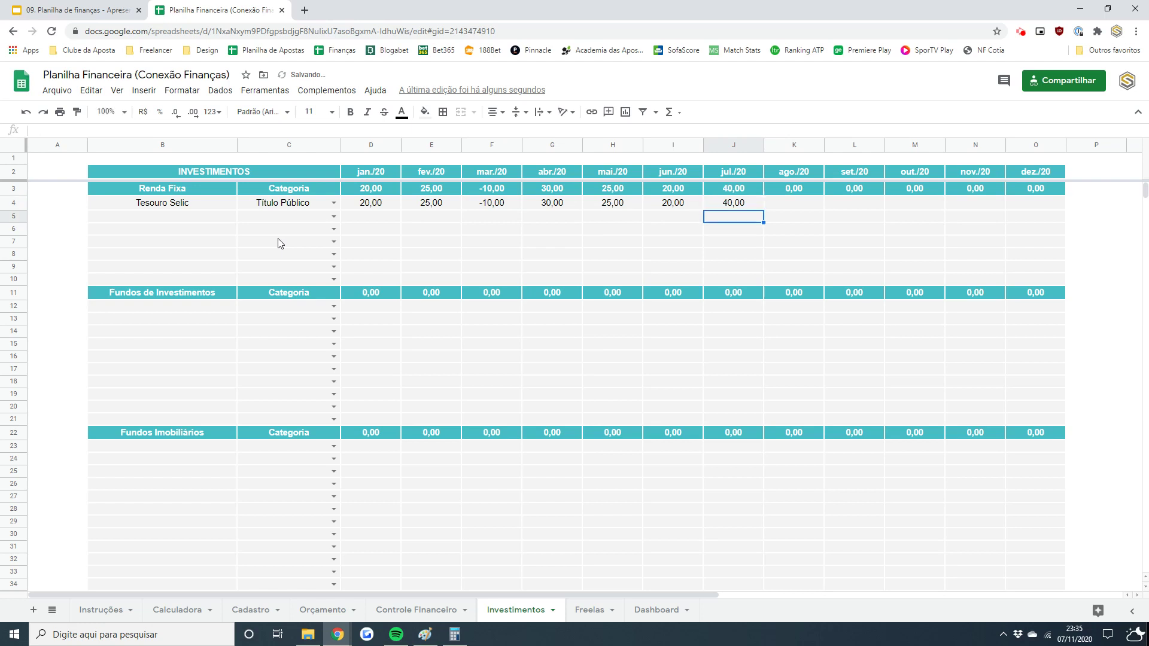
key(Left)
key(Left)
key(Left)
key(Left)
key(Left)
key(Left)
key(Left)
key(Left)
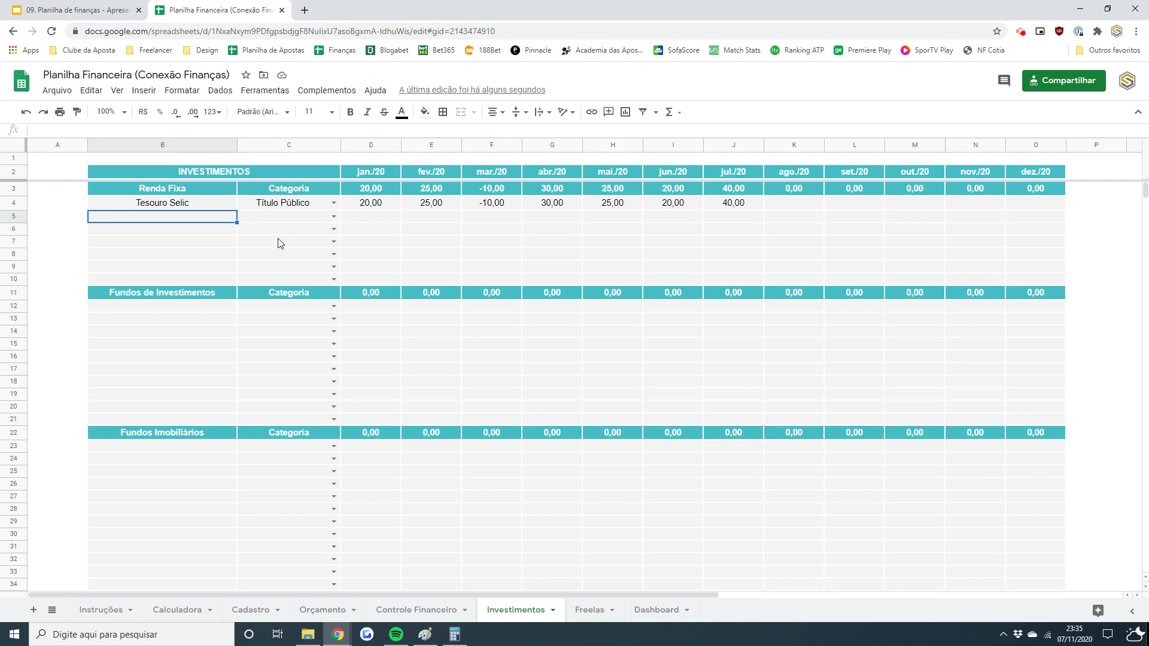
- Add CDB in B5 with the category Título Bancário
text(CDB)
key(Tab)
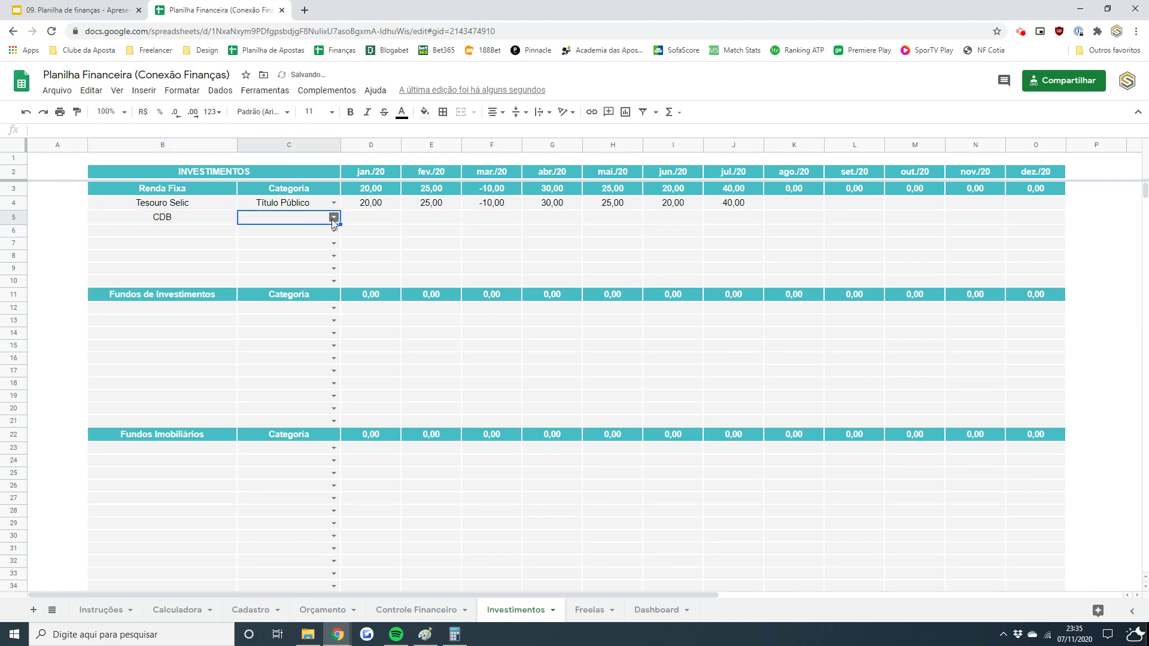
click(334, 217)
click(305, 266)
- Enter 15 for CDB in jan./20 and copy it across fev./20 through jul./20
click(381, 206)
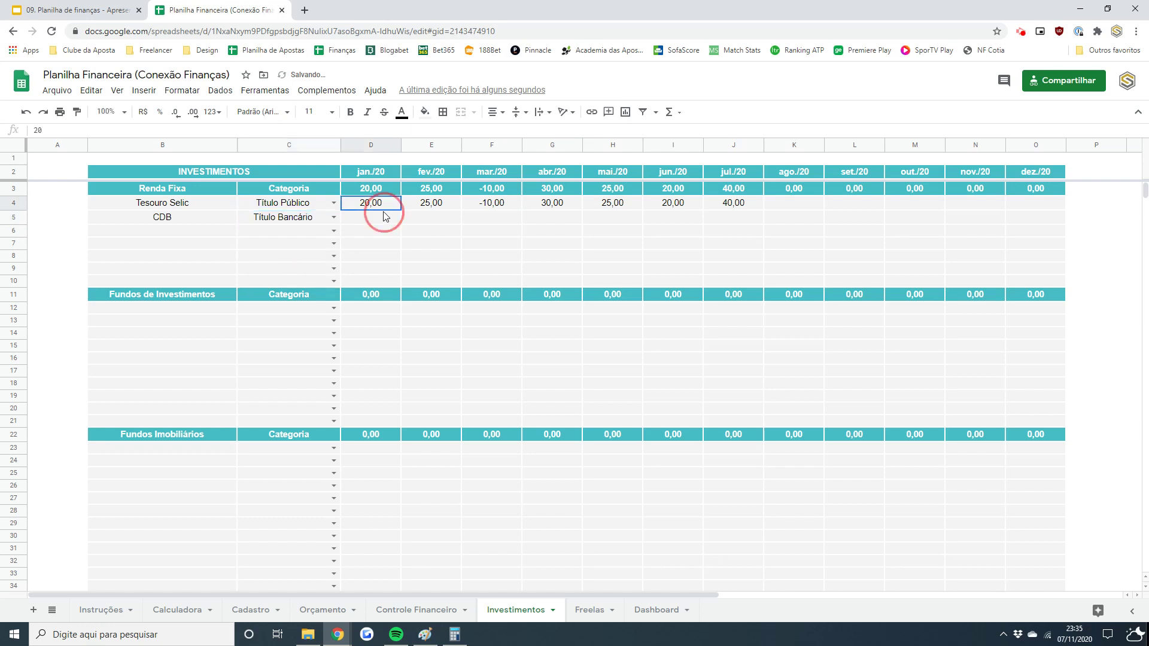
click(372, 217)
text(15)
key(Return)
click(371, 217)
key(ctrl+c)
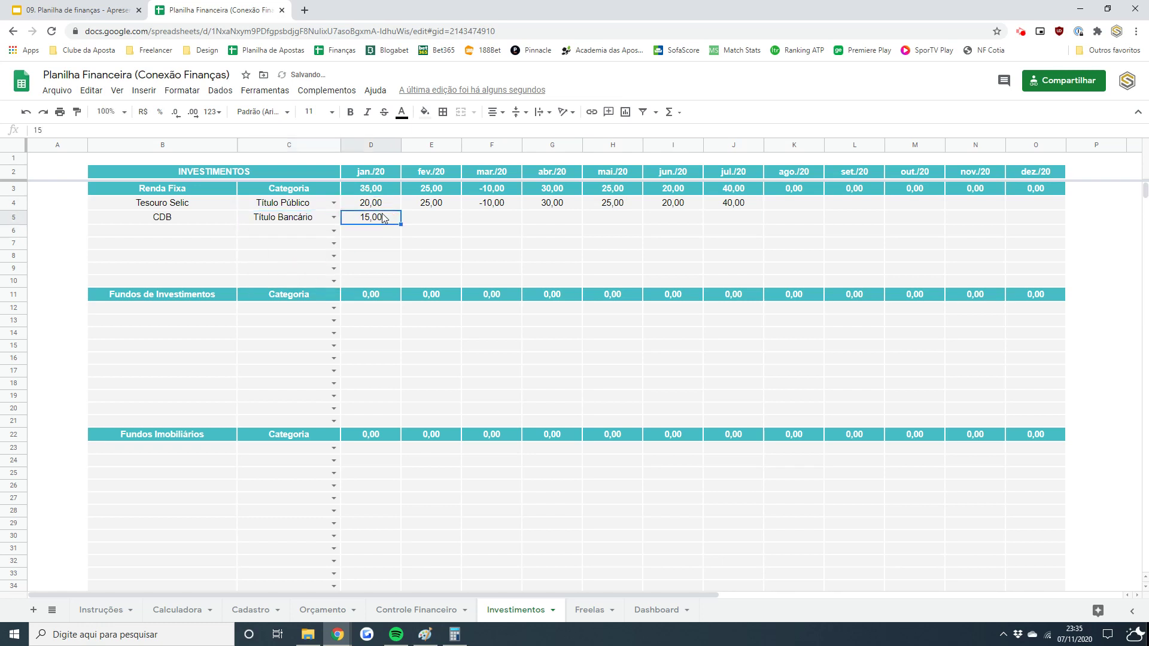
key(Tab)
key(shift+Right)
key(shift+Right)
key(shift+Right)
key(shift+Right)
key(shift+Right)
key(shift+Right)
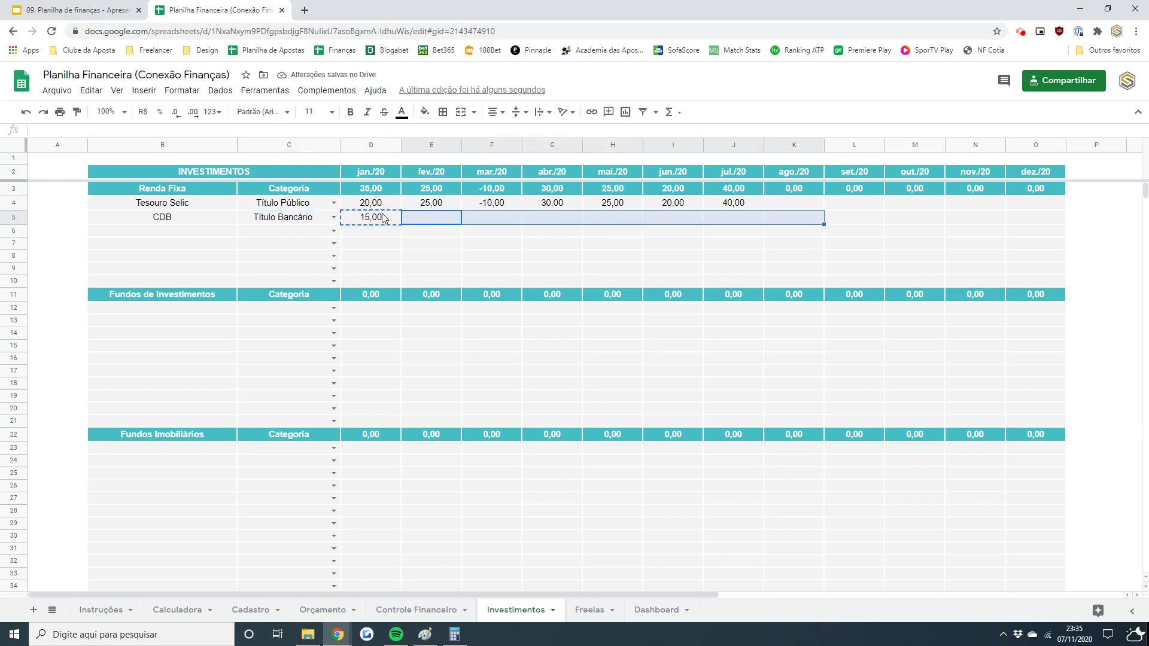
key(shift+Left)
key(ctrl+v)
click(371, 217)
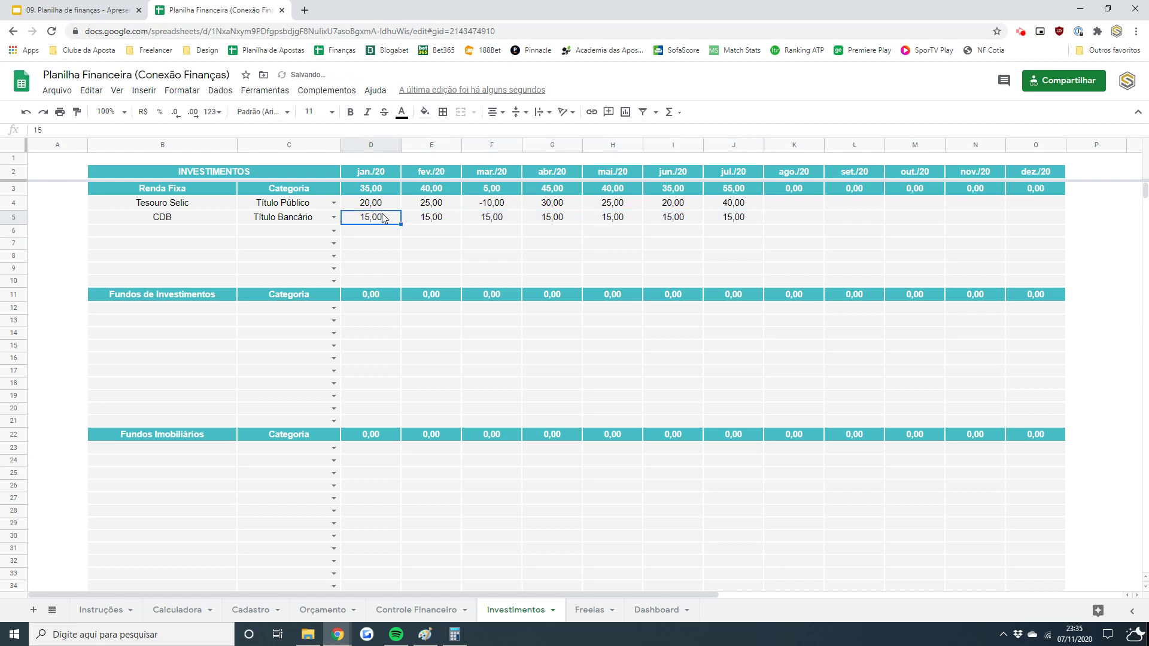
key(Down)
key(Down)
key(Down)
key(Down)
key(Down)
key(Down)
key(Down)
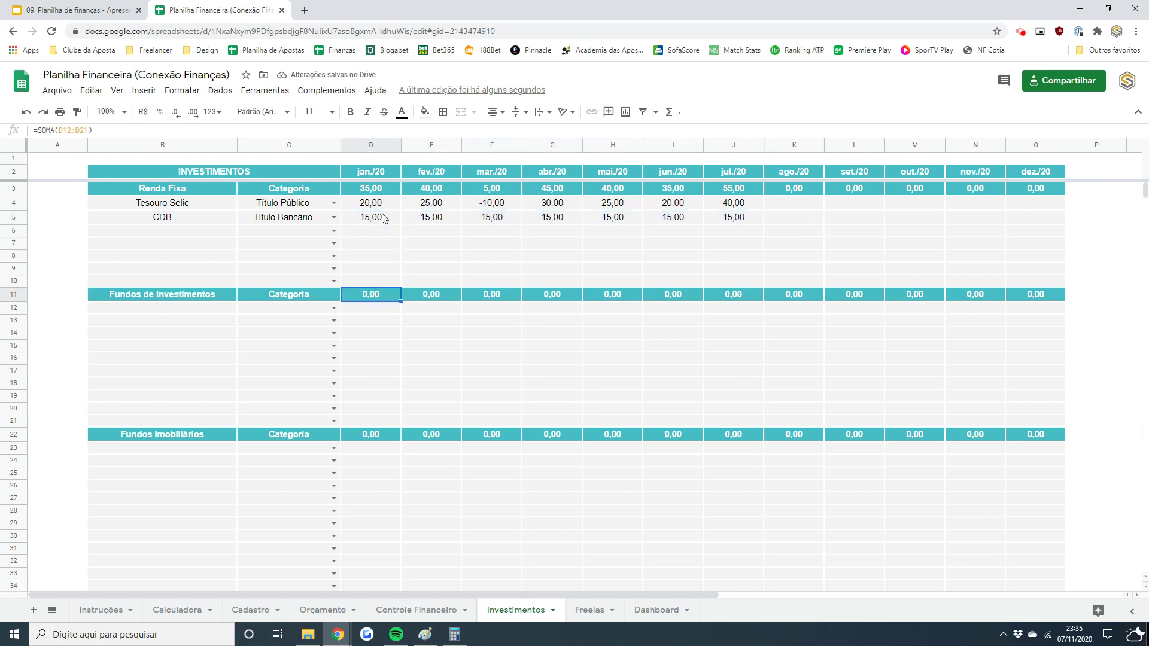
key(Left)
key(Left)
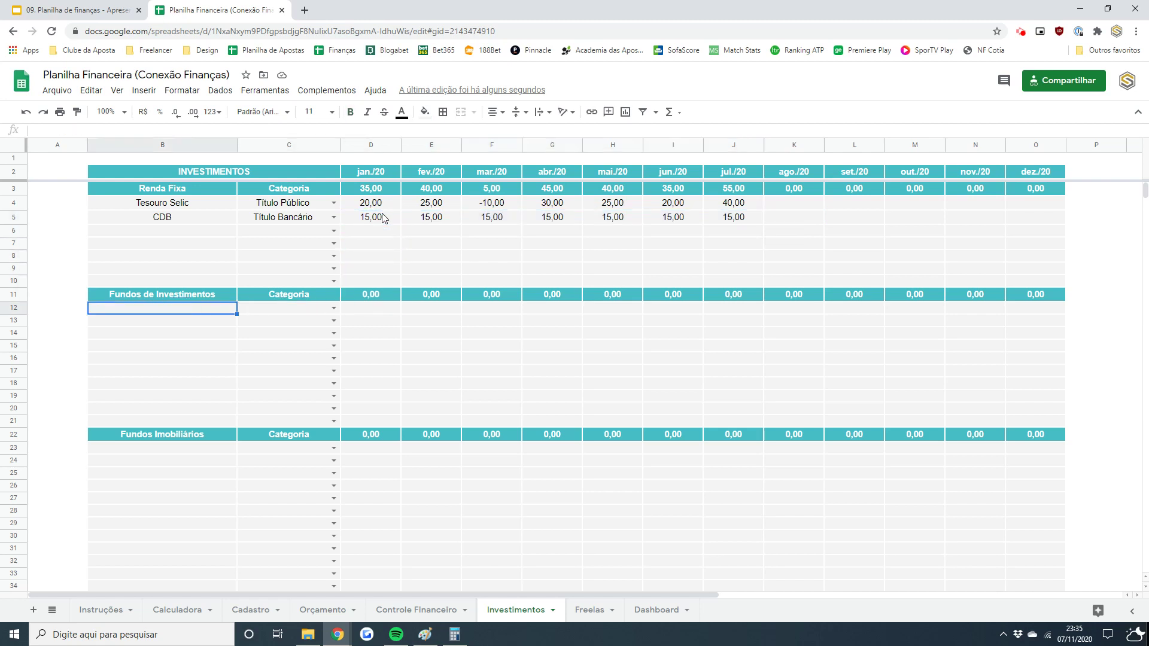
- Add the fund Alaska Black in B12 with the category Ações
text(Alaks)
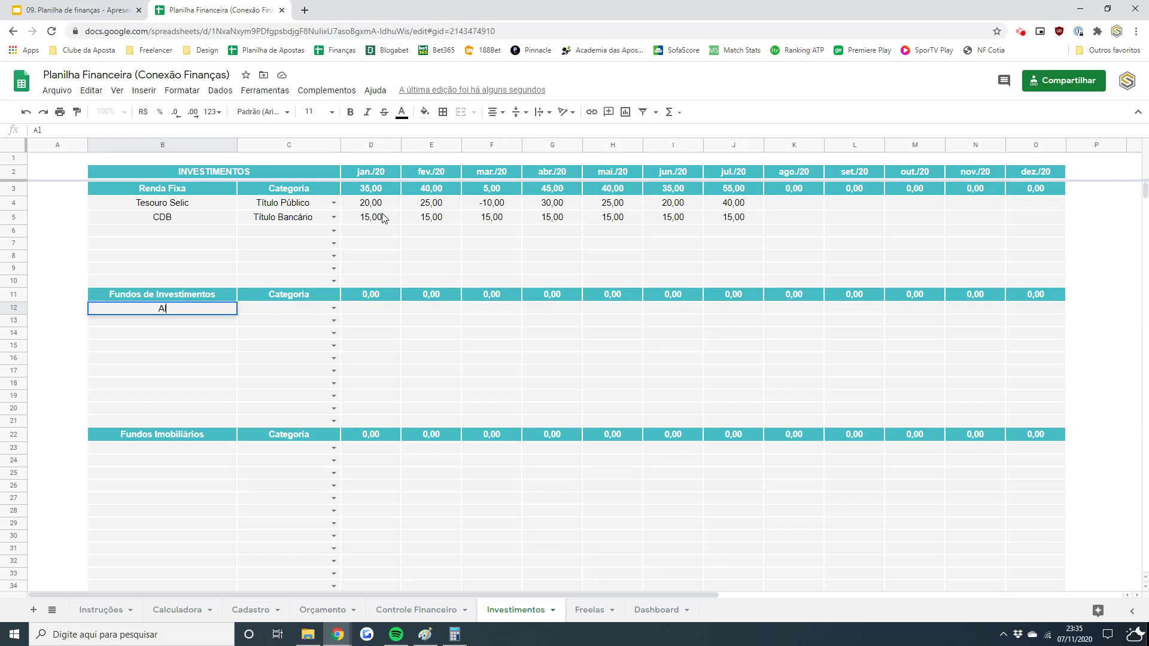
key(BackSpace)
key(BackSpace)
text(ska Balck)
key(BackSpace)
key(BackSpace)
key(BackSpace)
key(BackSpace)
text(lack)
key(Tab)
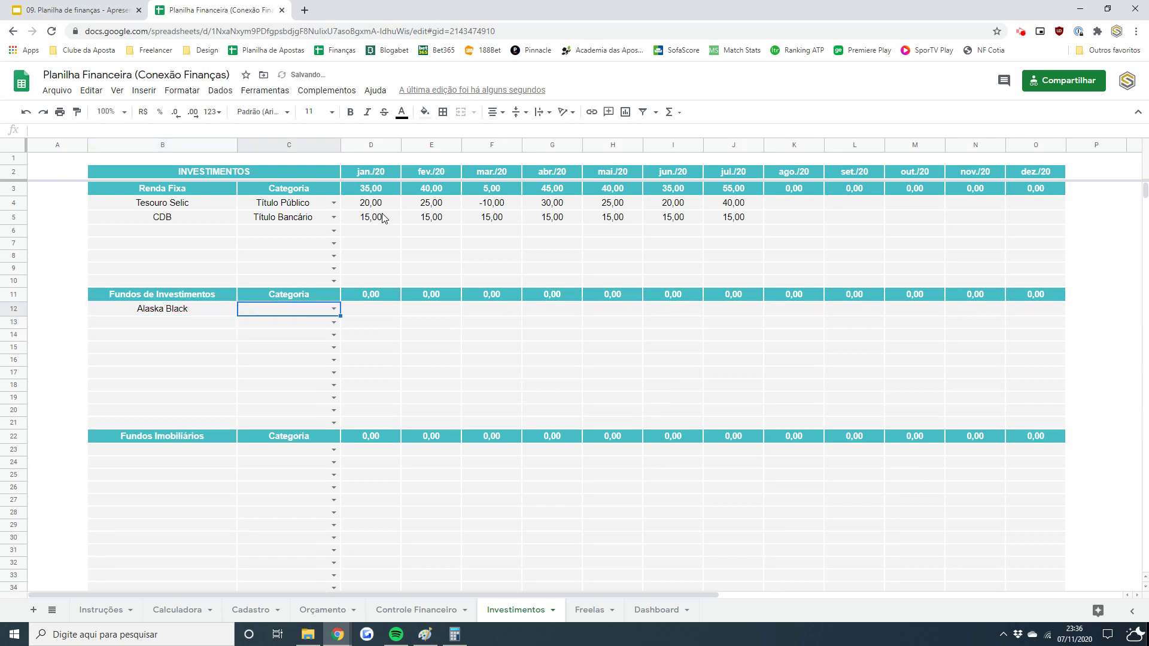
click(334, 309)
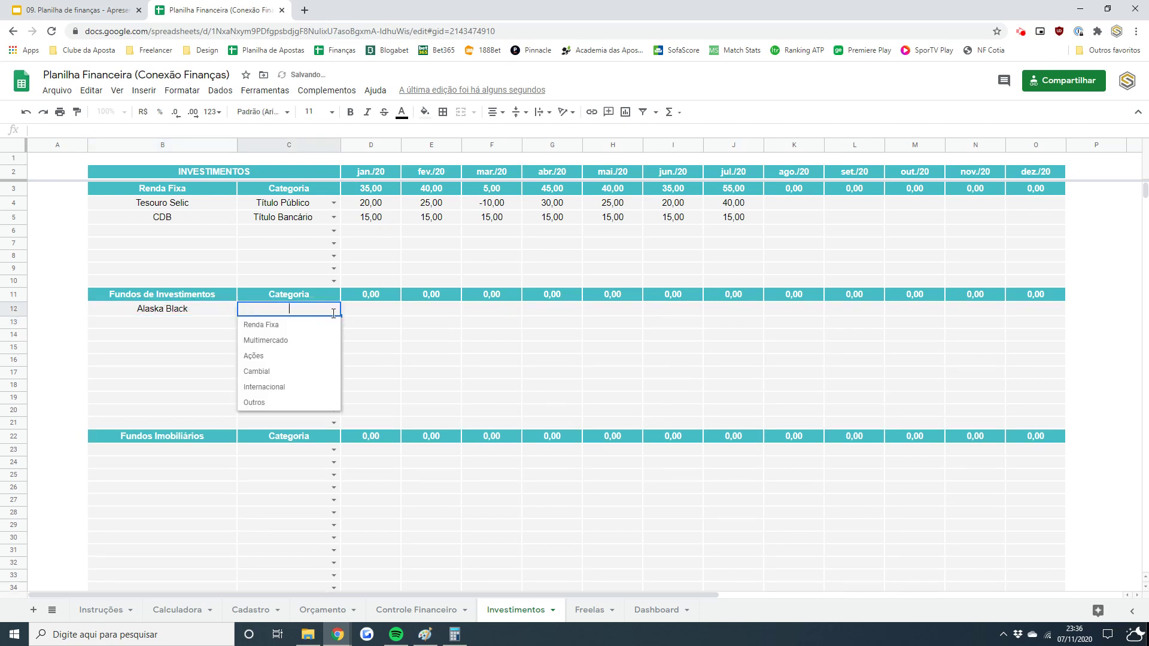
click(267, 356)
- Enter Alaska Black's jan.–jun./20 values: 30, 40, -200, 10, 15, 30
click(379, 311)
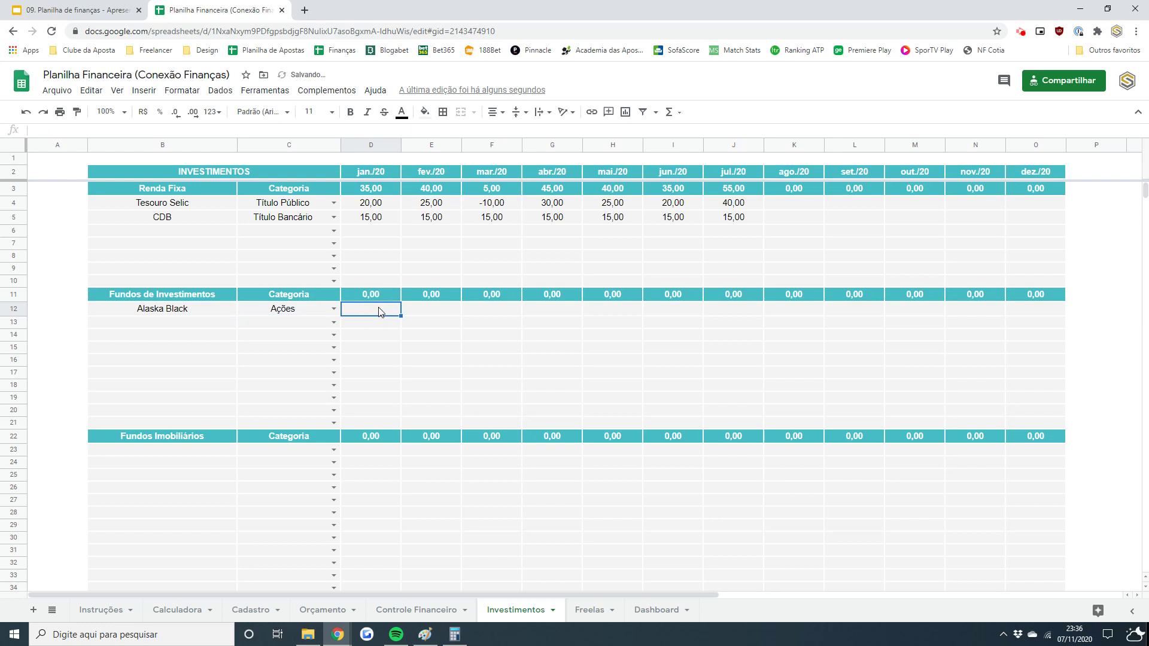
text(30)
key(Tab)
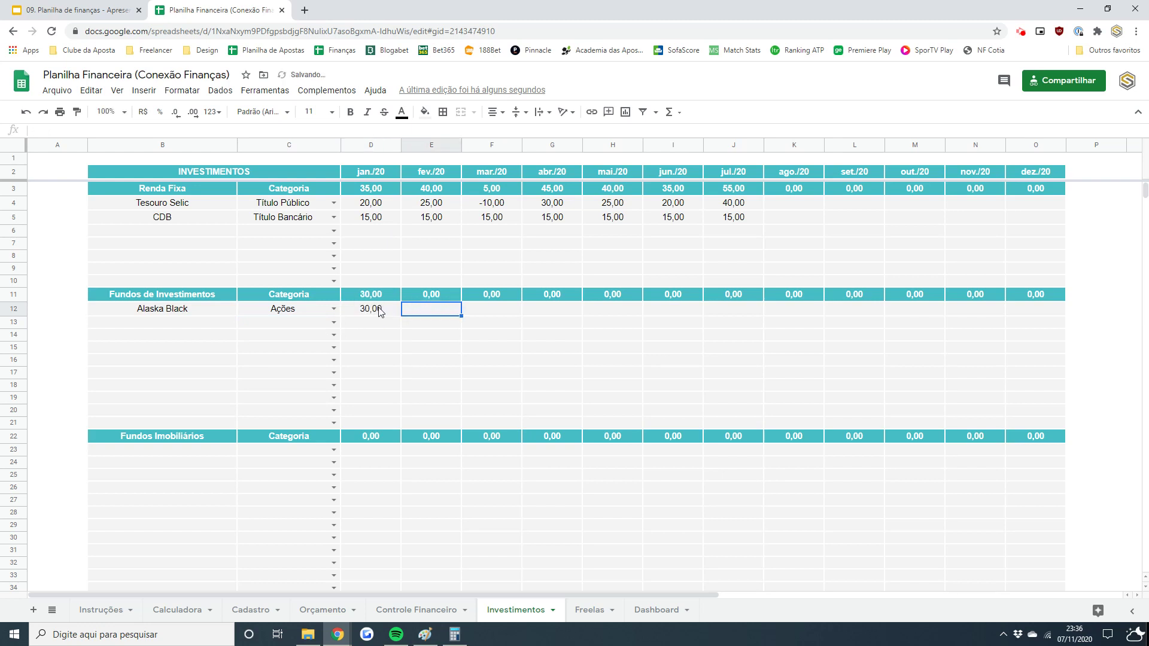
text(40)
key(Tab)
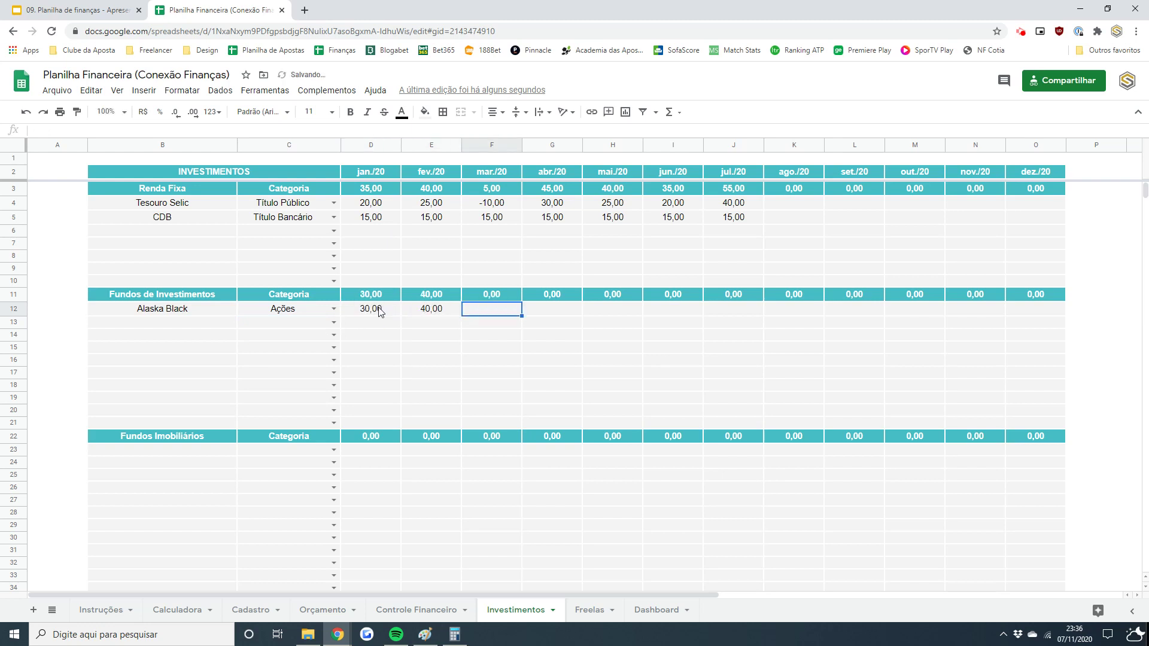
text(-200)
key(Tab)
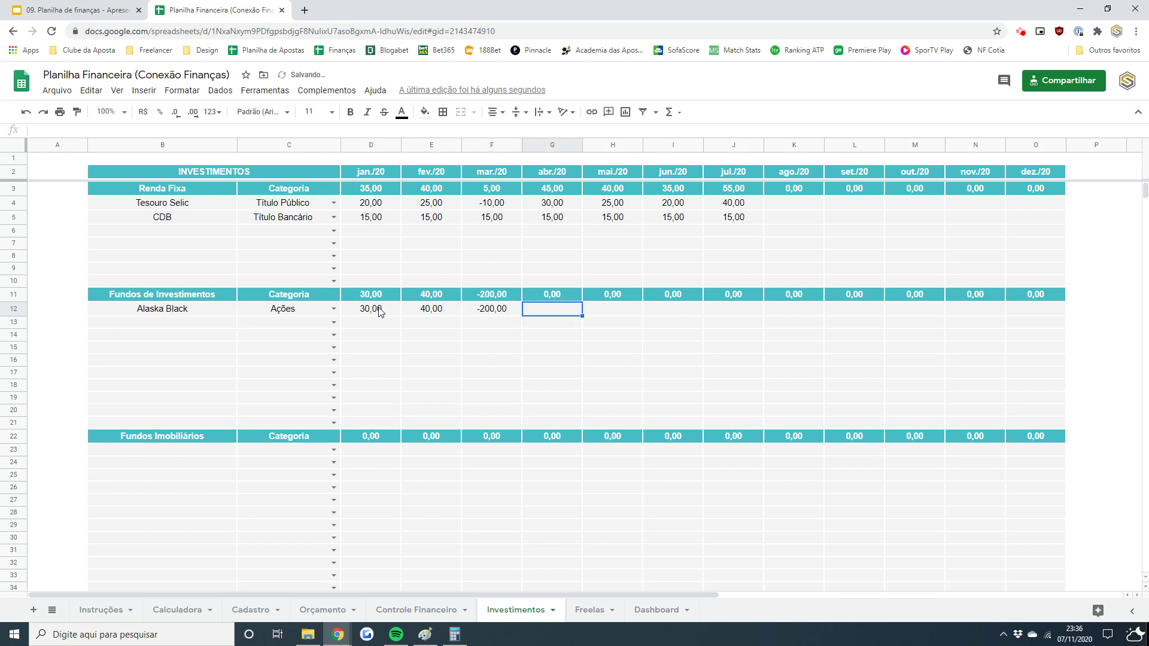
text(10)
key(Tab)
text(15)
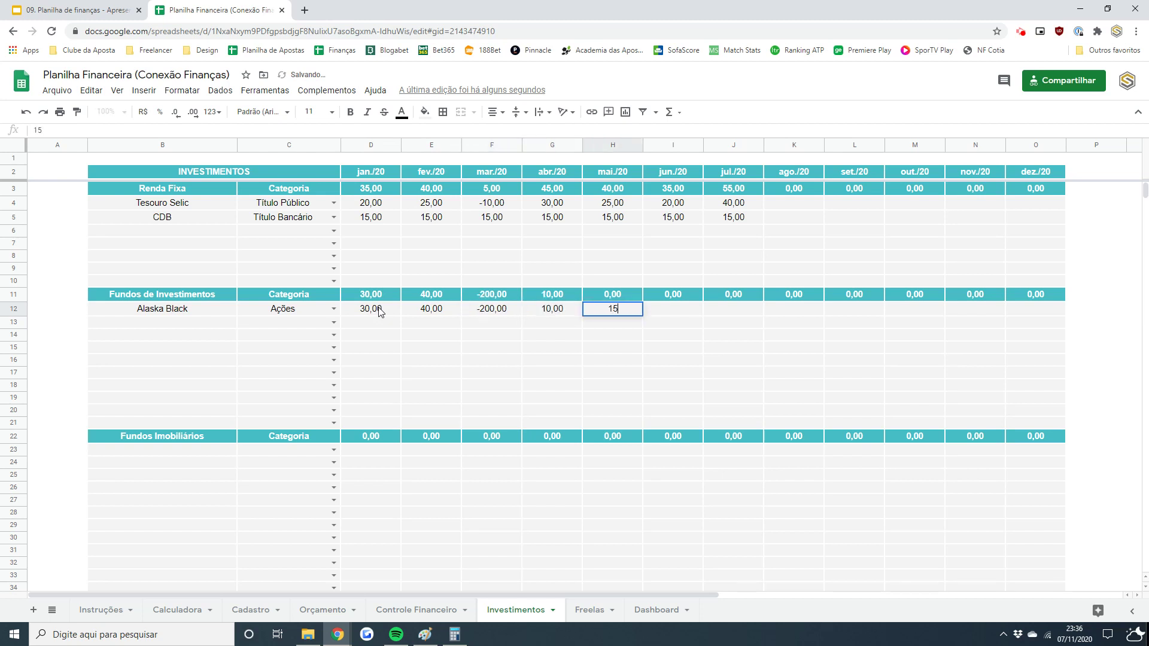
key(Tab)
text(30)
key(Return)
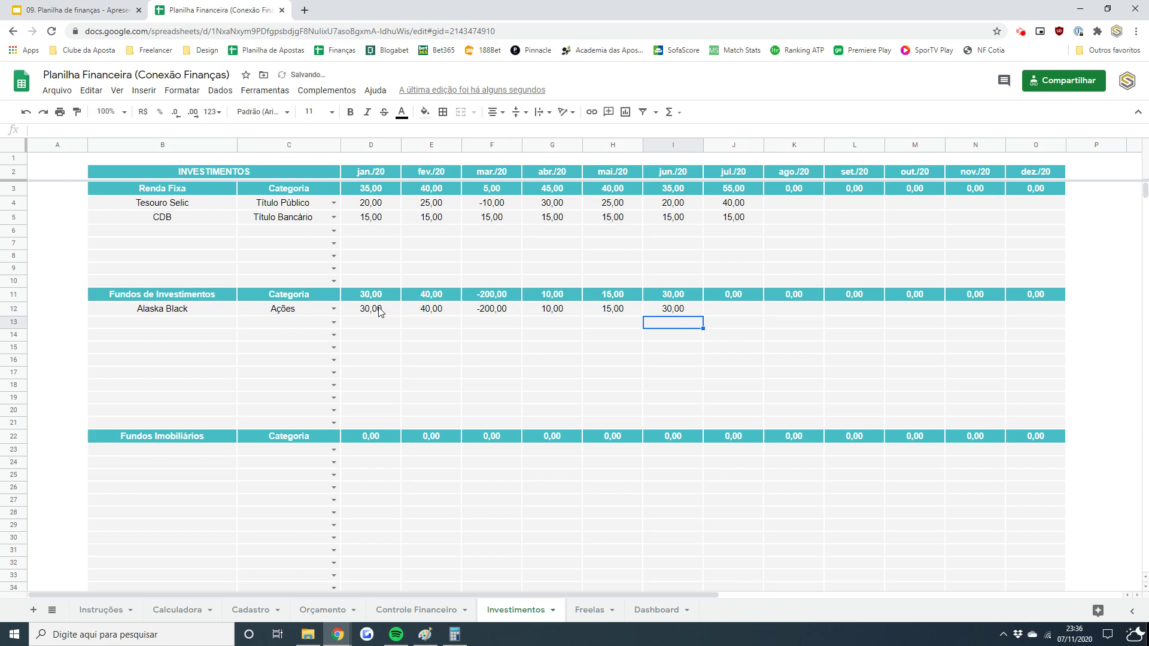
- Add the fund XP Macro in B13 with the category Multimercado
click(189, 322)
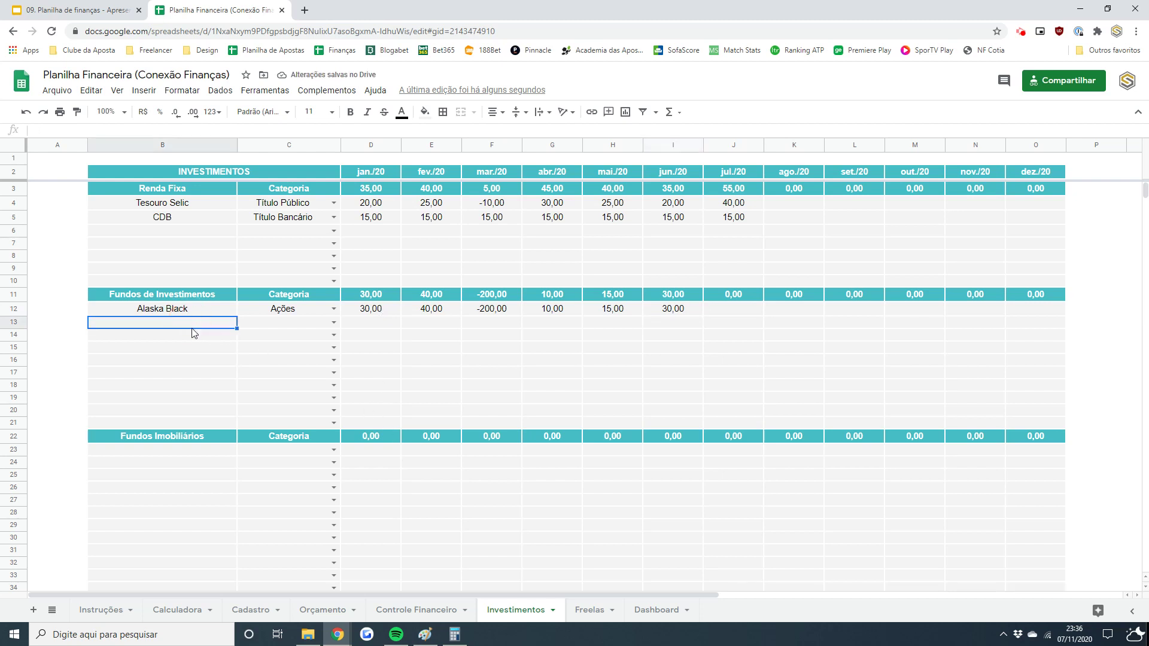
text(XP Macro)
key(Tab)
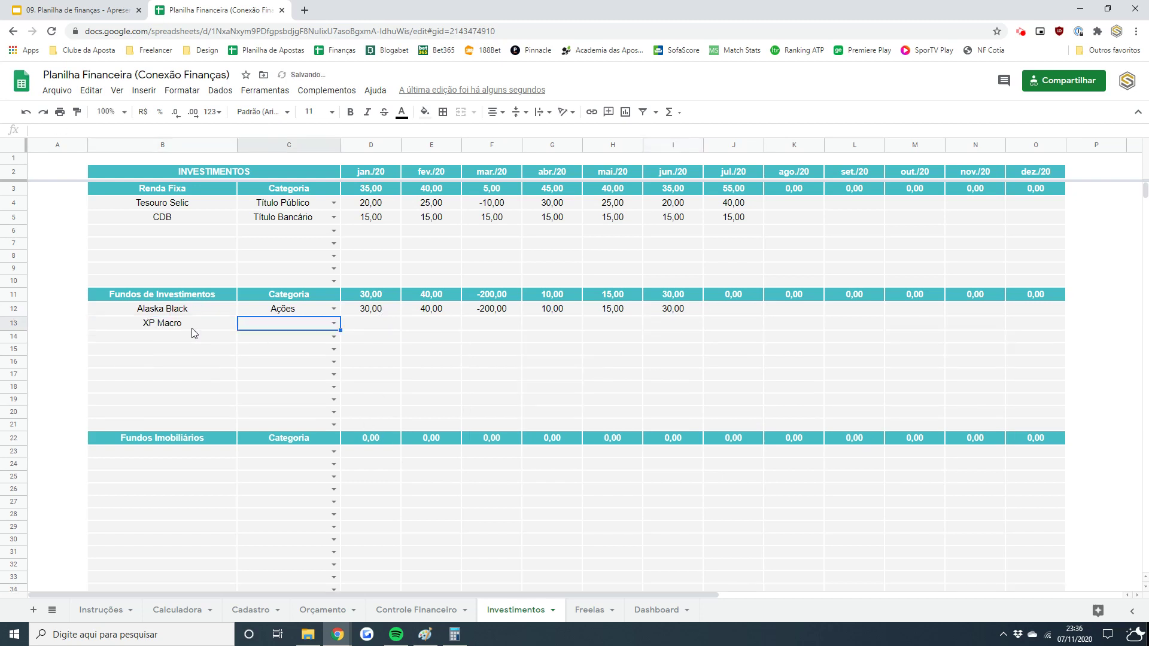
click(334, 323)
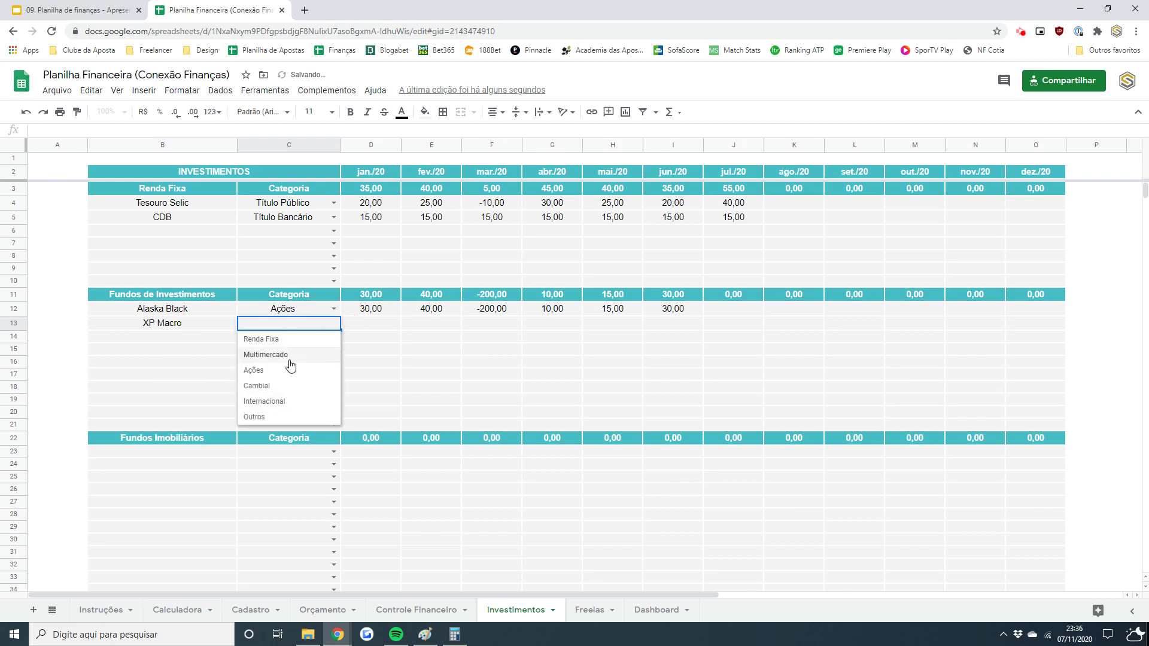
click(290, 353)
- Enter XP Macro's jan.–jun./20 values: 2, 3, -1, -3, 20, 15
click(371, 326)
text(2)
key(Tab)
text(3)
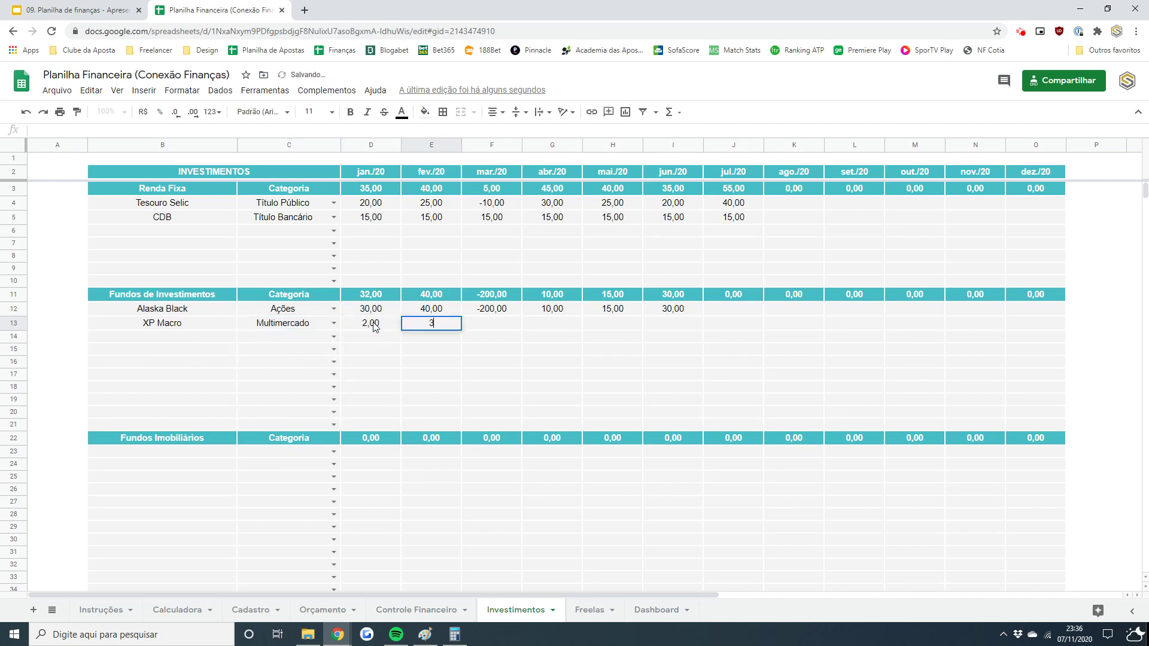
key(Tab)
text(-1)
key(Tab)
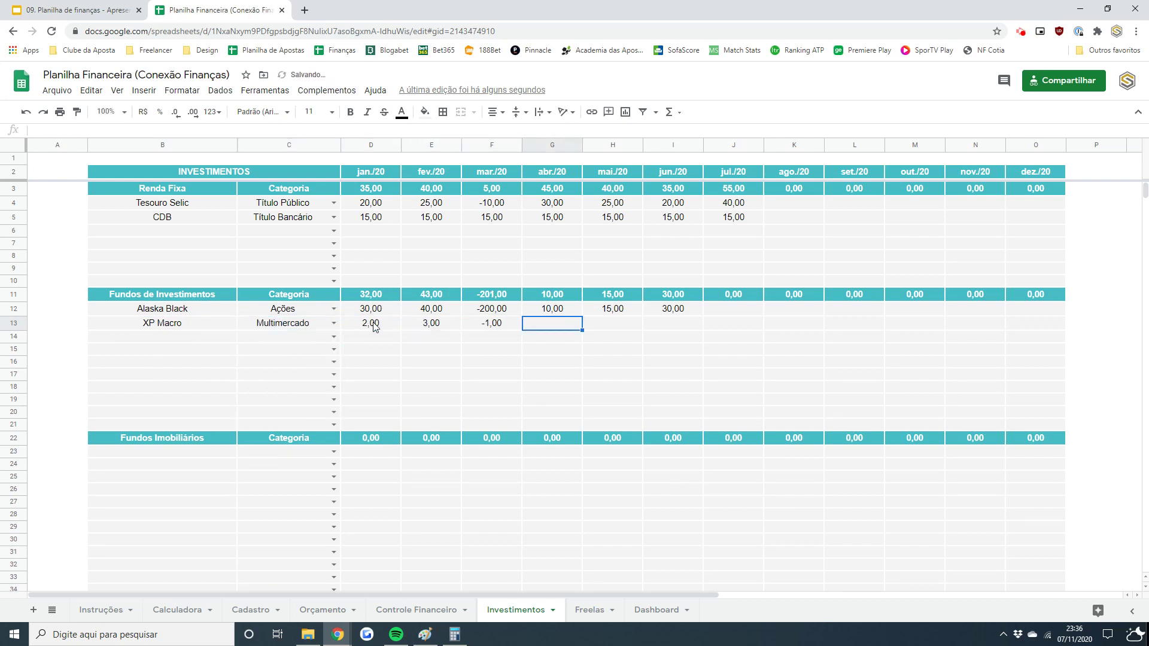
text(-3)
key(Tab)
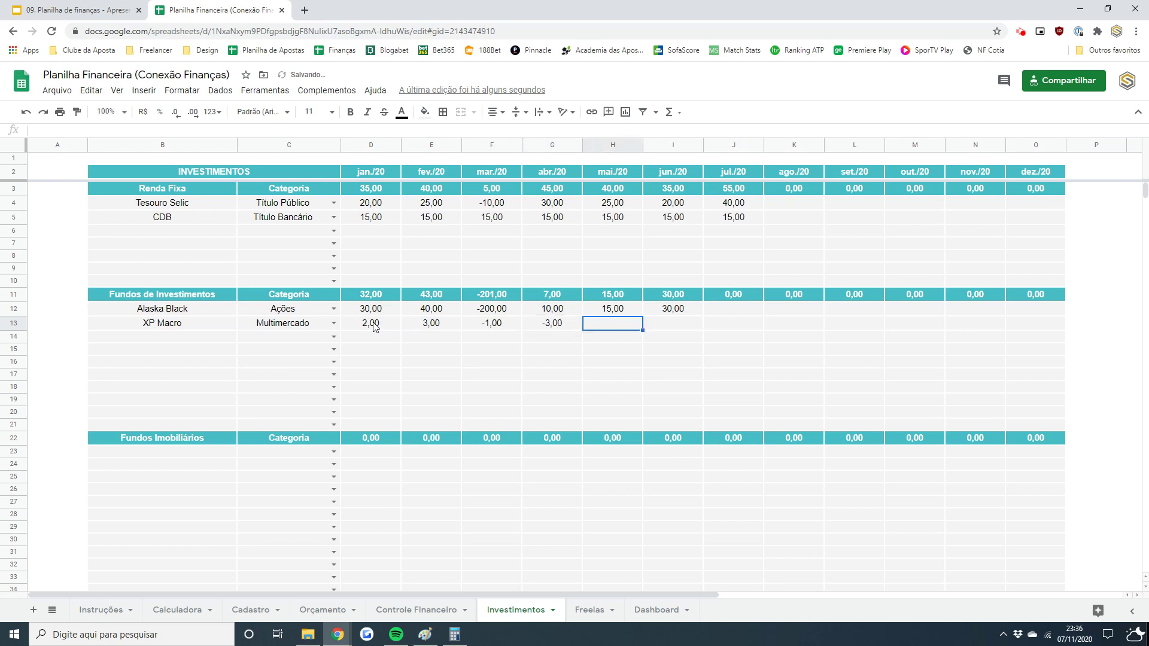
text(20)
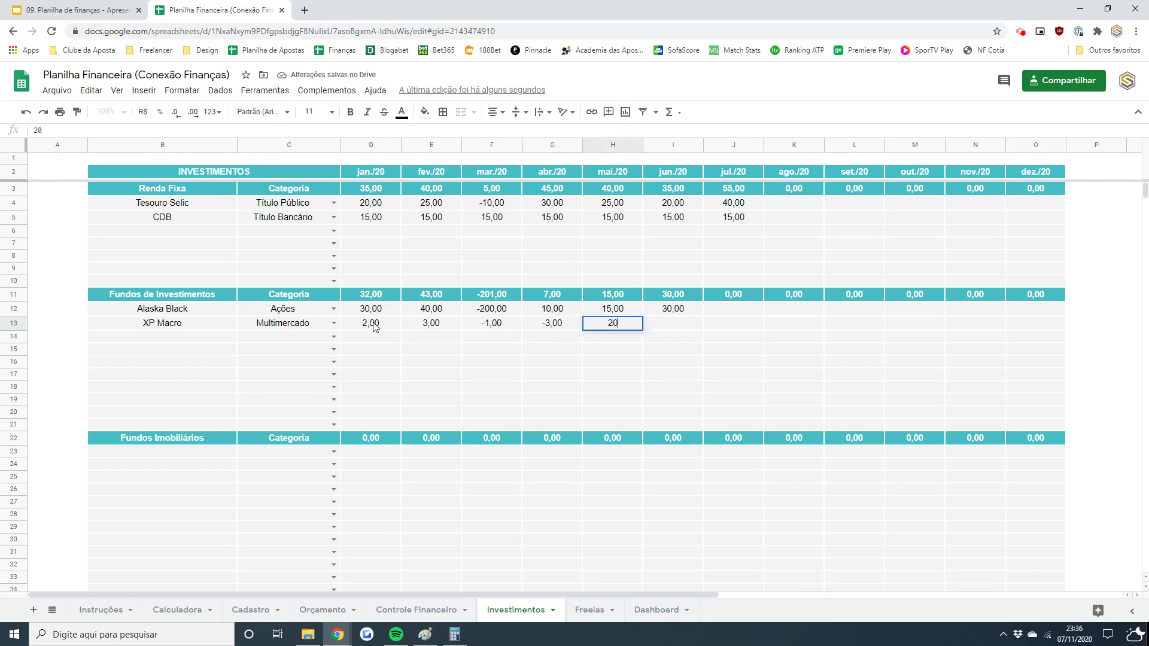
key(Tab)
text(15)
key(Return)
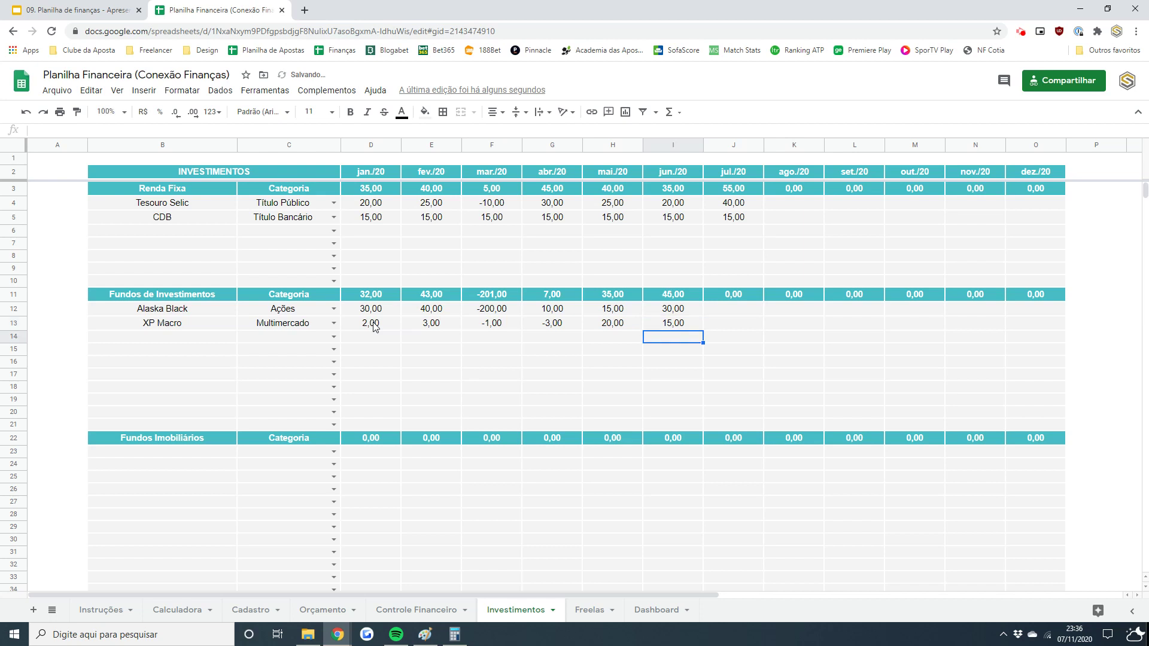
- Type the fund names HSML11, XPLG11 and LUGG11 into B23:B25
scroll(1148, 223, down, 5)
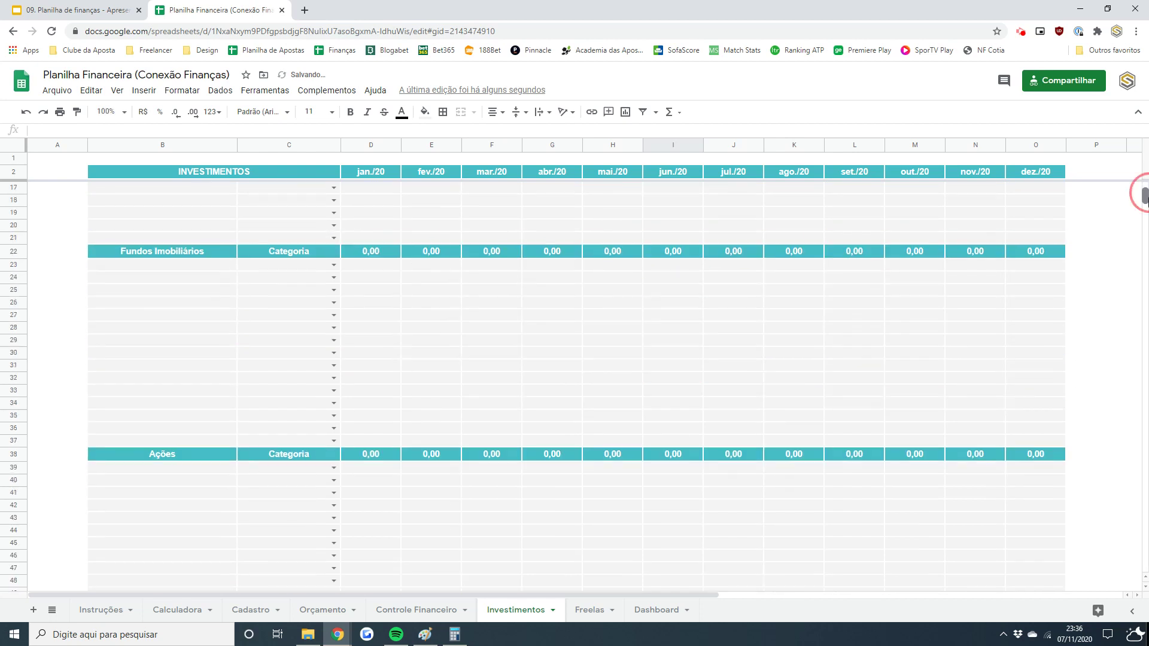
click(181, 268)
text(HSML11)
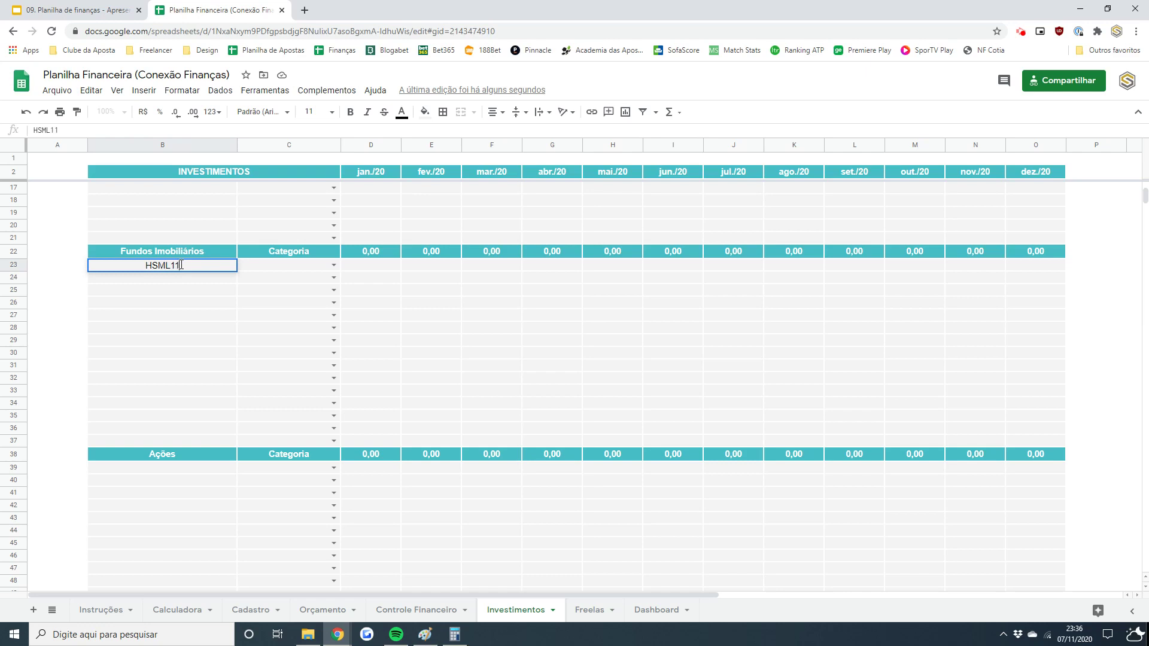
key(Return)
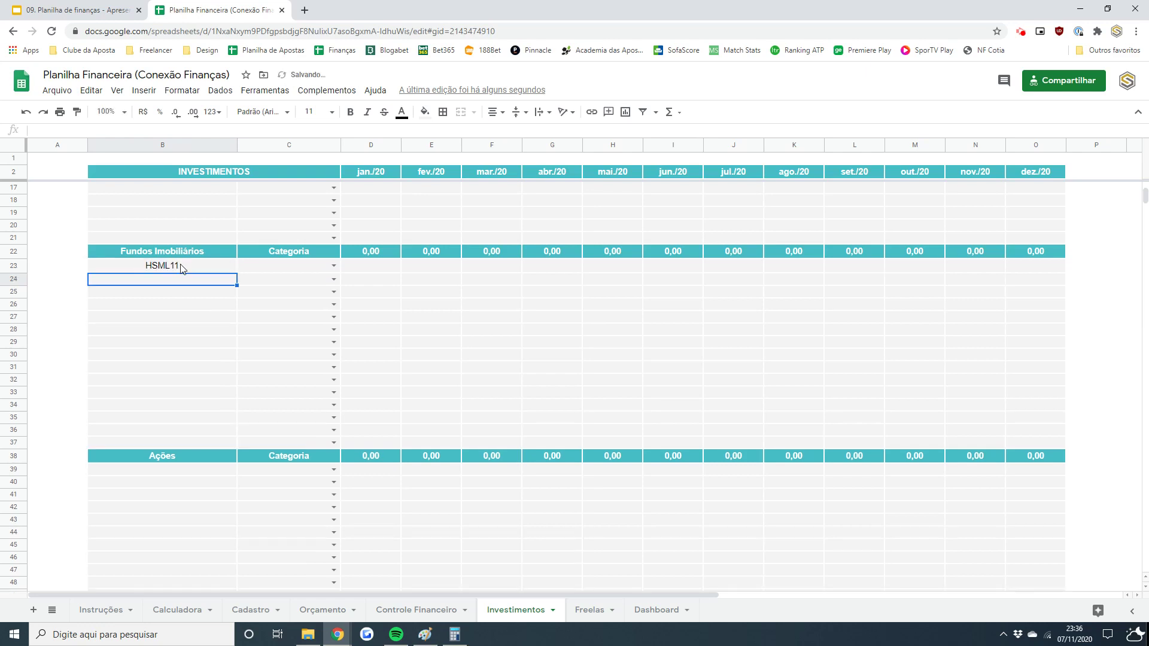
text(XP)
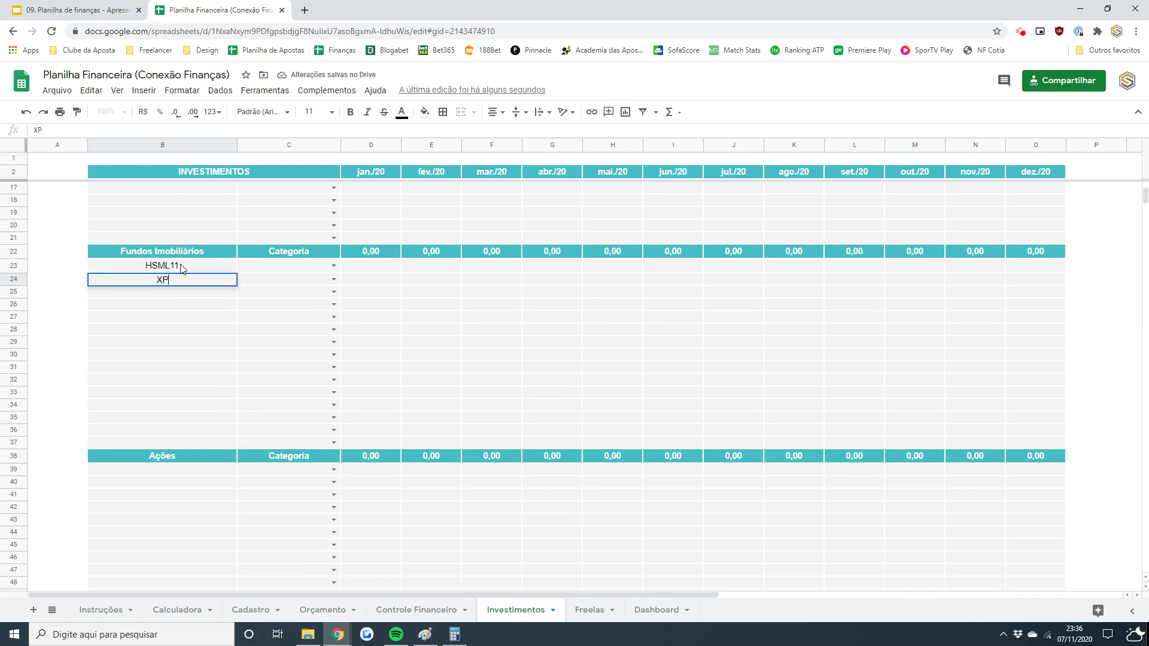
text(LG11)
key(Return)
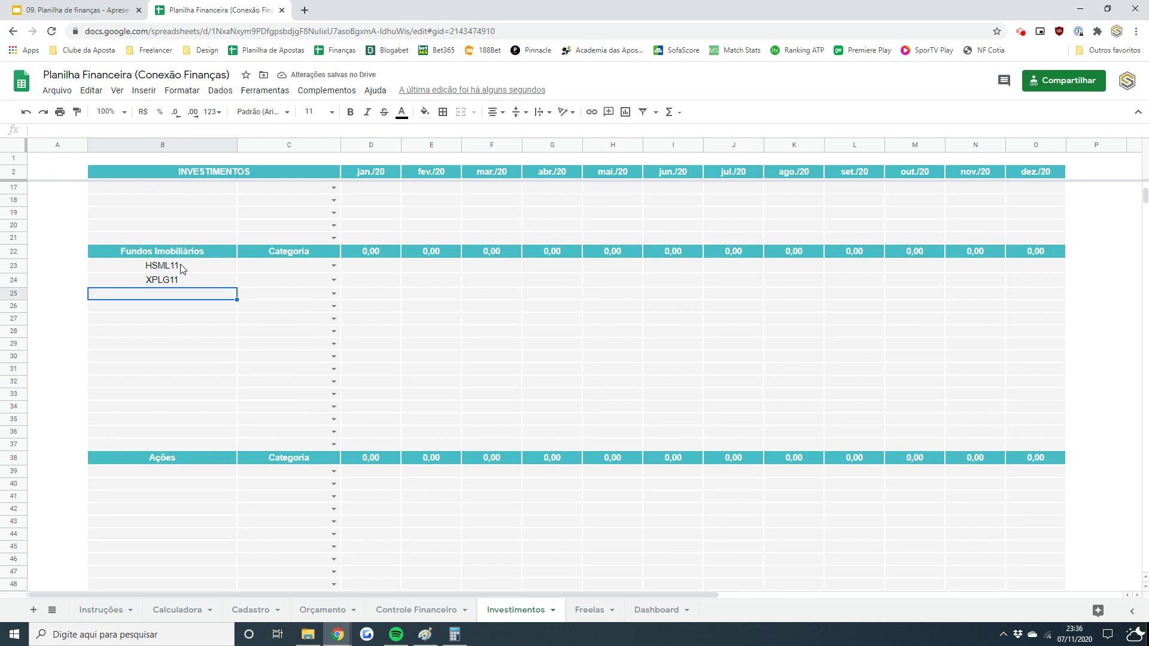
text(LUGG11)
key(Return)
- Set the categories: HSML11 Shopping Center, XPLG11 Logísticos, LUGG11 Outros
key(Up)
key(Right)
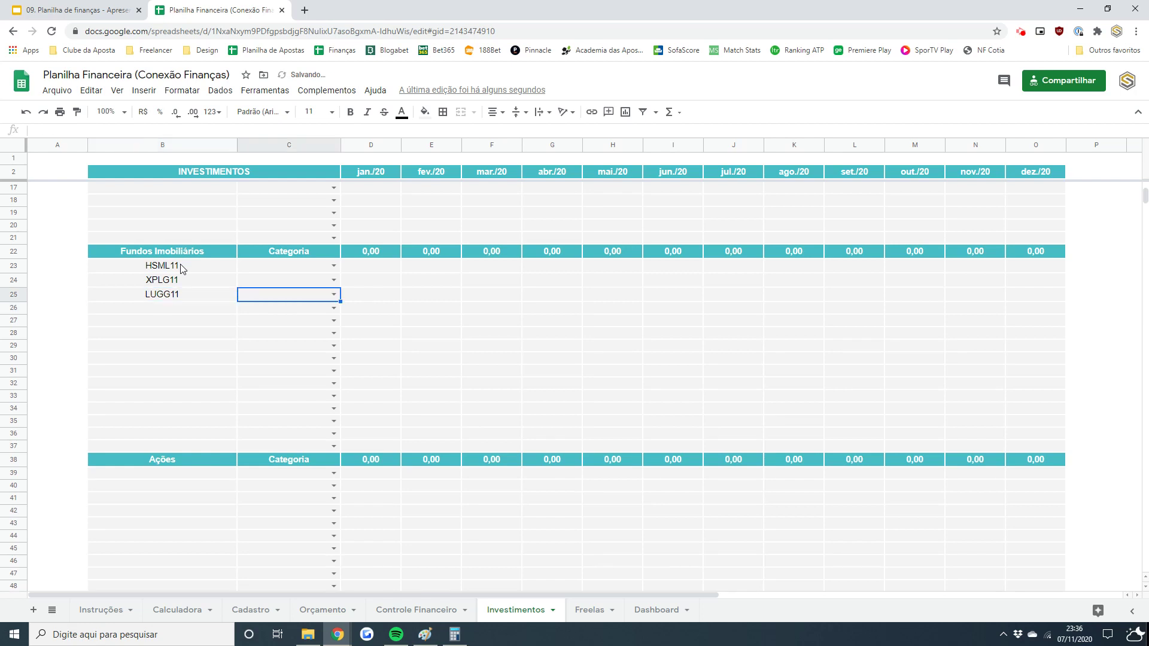
click(334, 294)
click(273, 419)
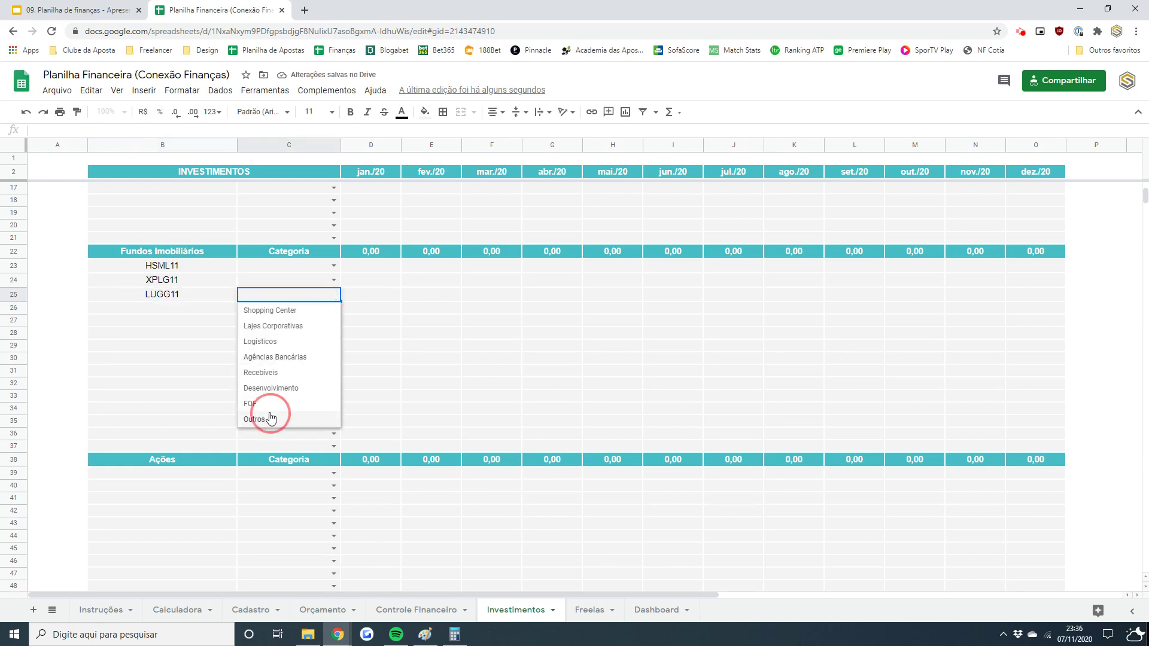
click(323, 266)
click(333, 265)
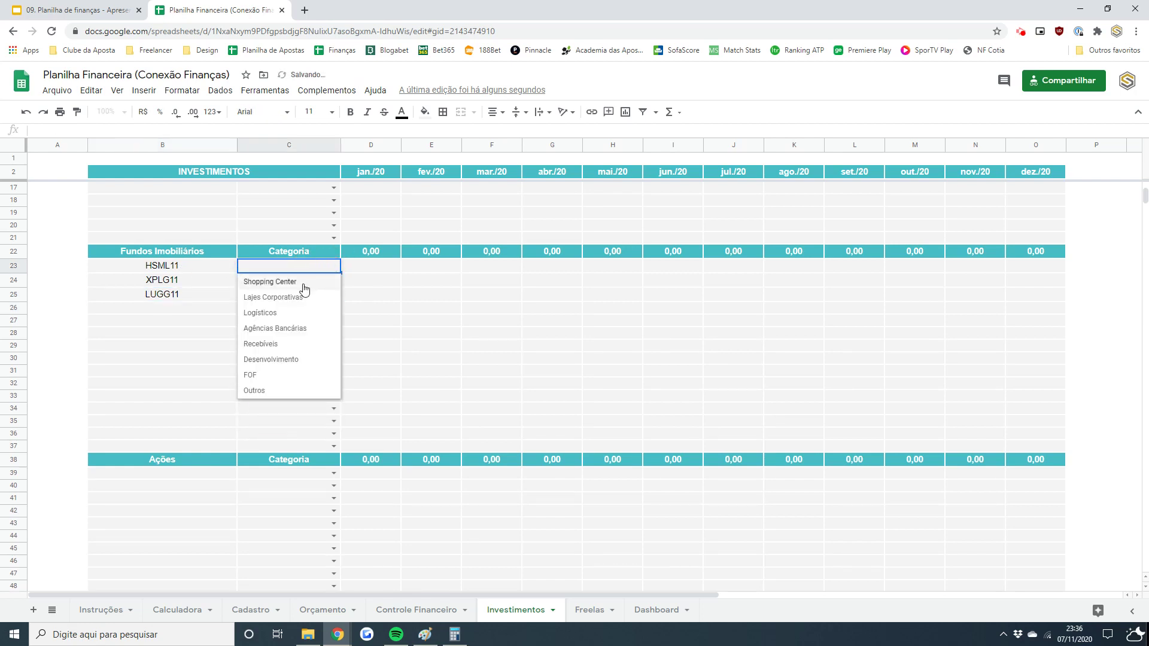
click(312, 282)
click(333, 281)
click(264, 327)
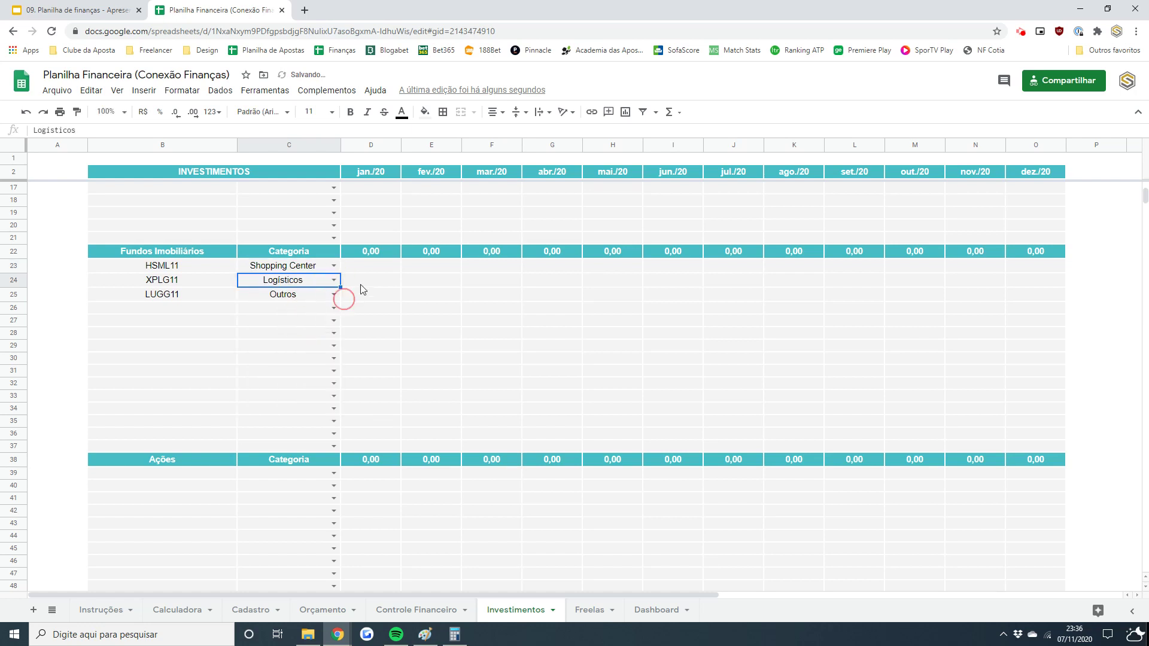
click(386, 267)
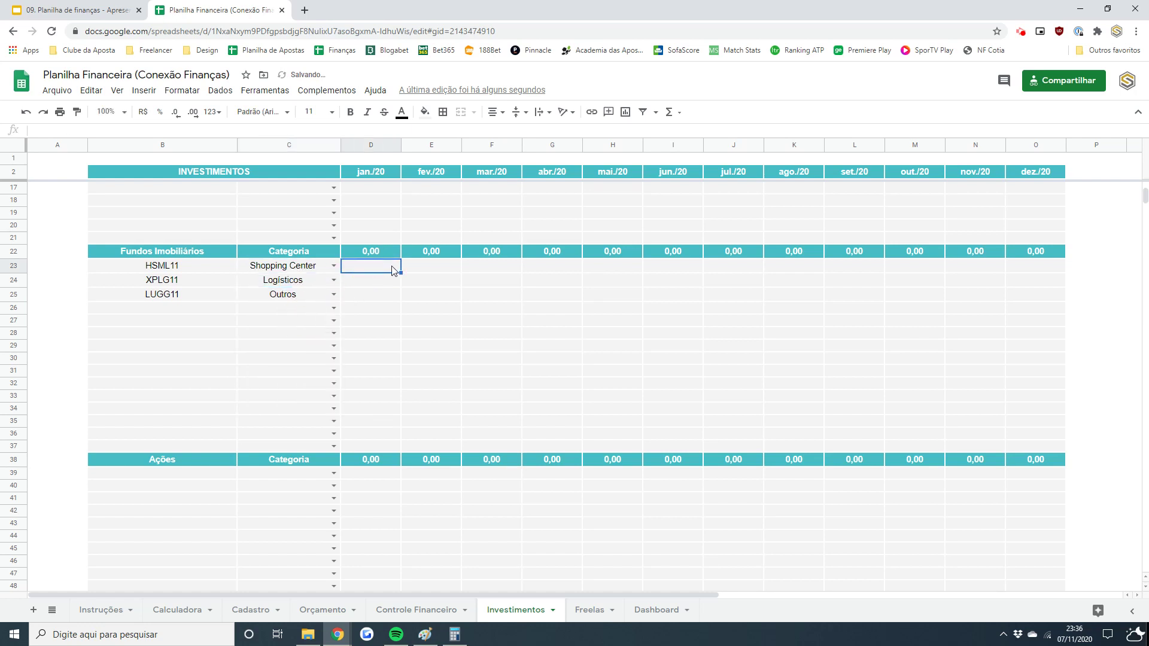
- Enter HSML11's jan.–abr./20 values: 15, 20, -30, -15
text(35)
key(Escape)
text(15)
key(Tab)
text(20)
key(Tab)
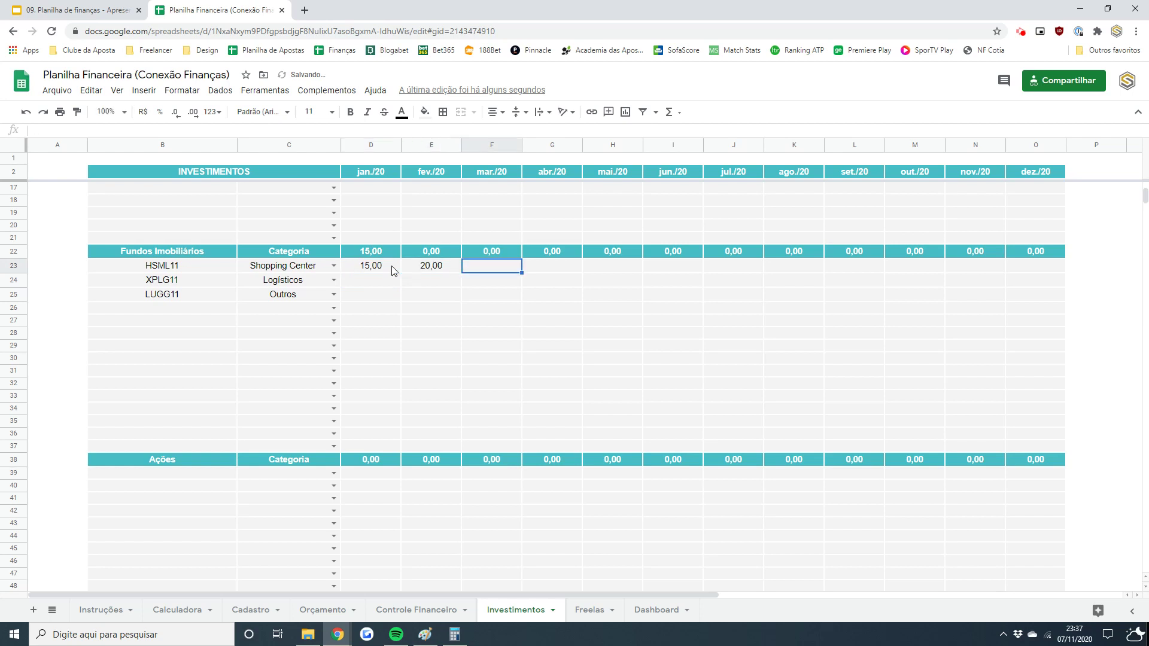
text(-30)
key(Tab)
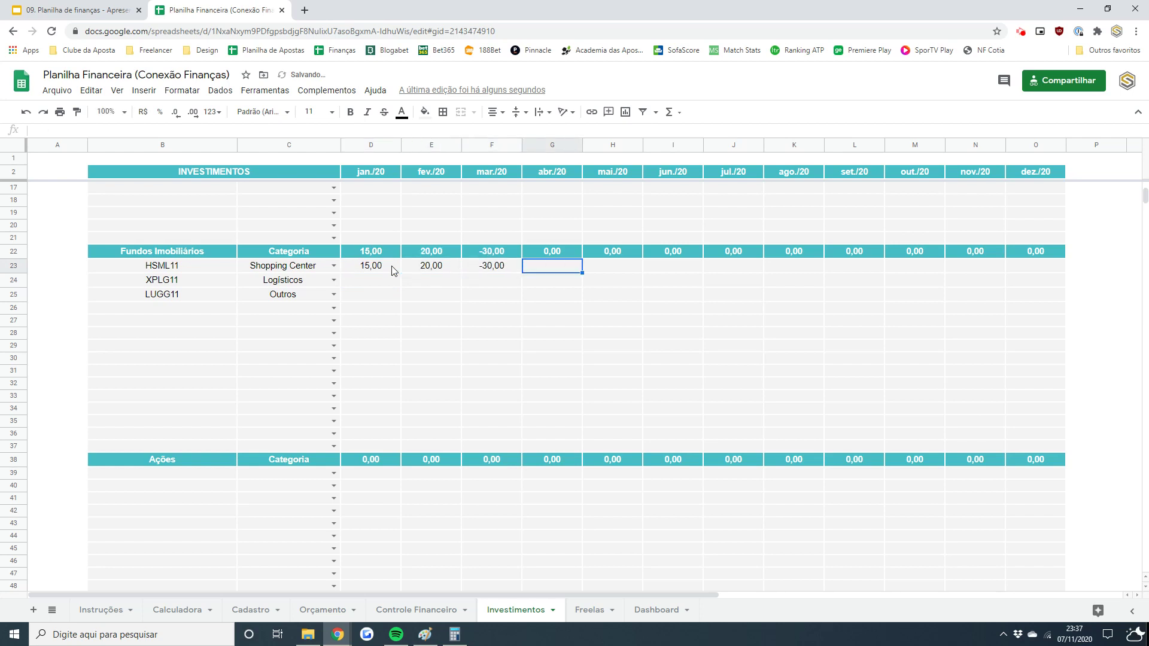
text(-15)
key(Return)
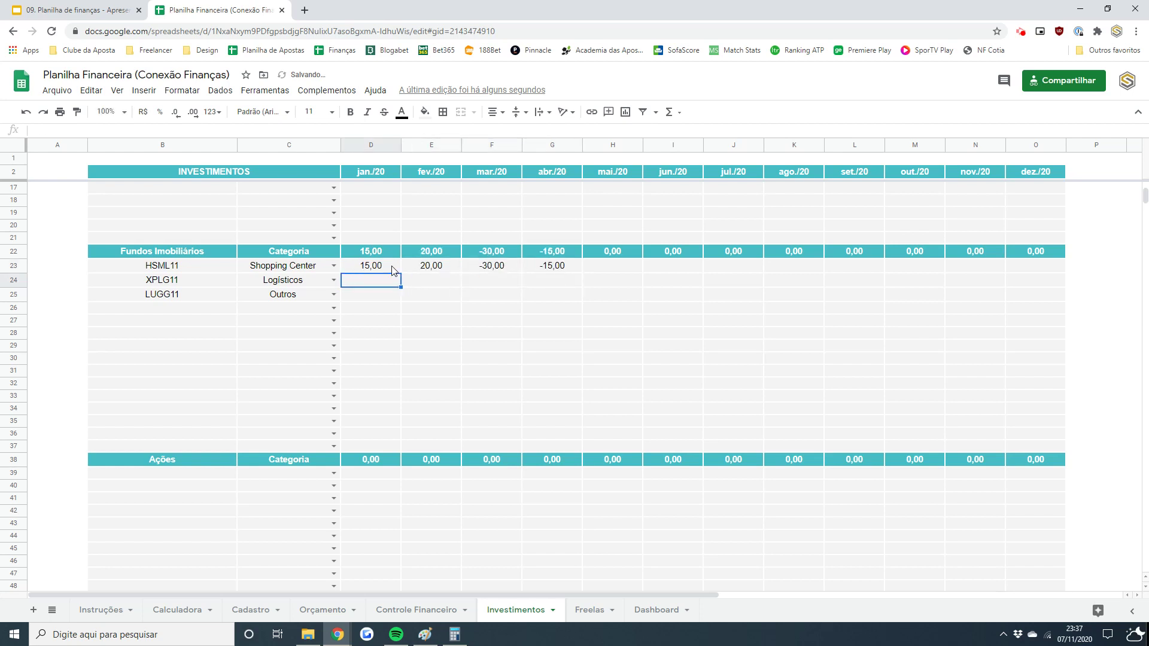
- Enter XPLG11's jan.–abr./20 values: 20, 50, -100, 36
text(20)
key(Tab)
text(50)
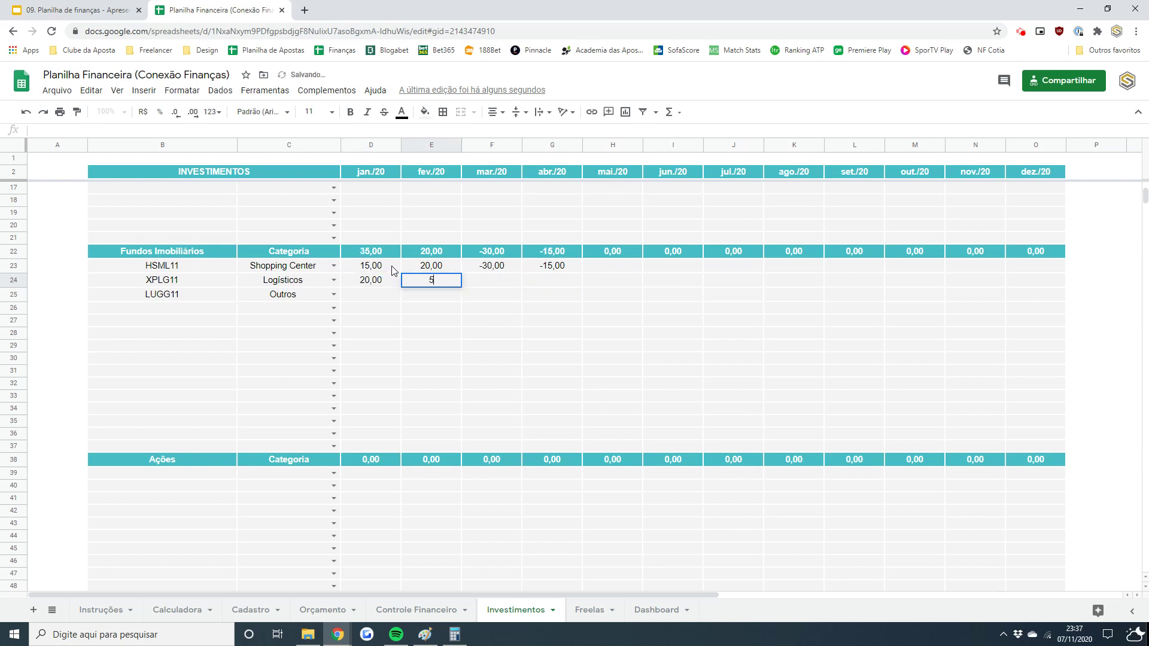
key(Tab)
text(-100)
key(Tab)
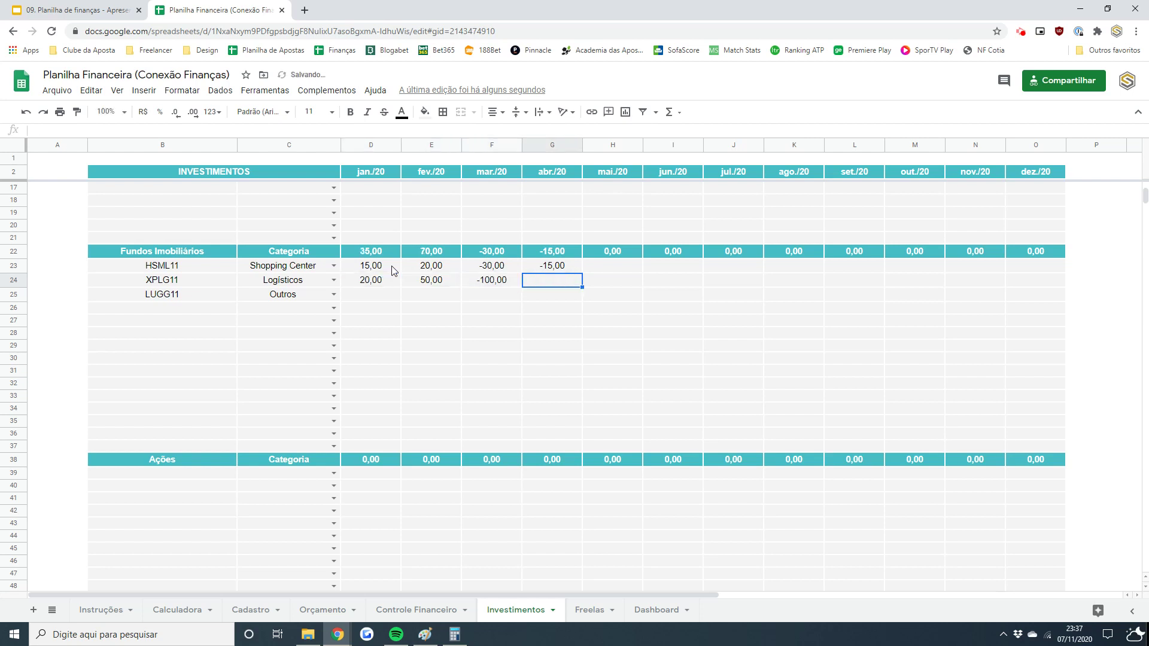
text(36)
key(Down)
key(Left)
key(Left)
key(Left)
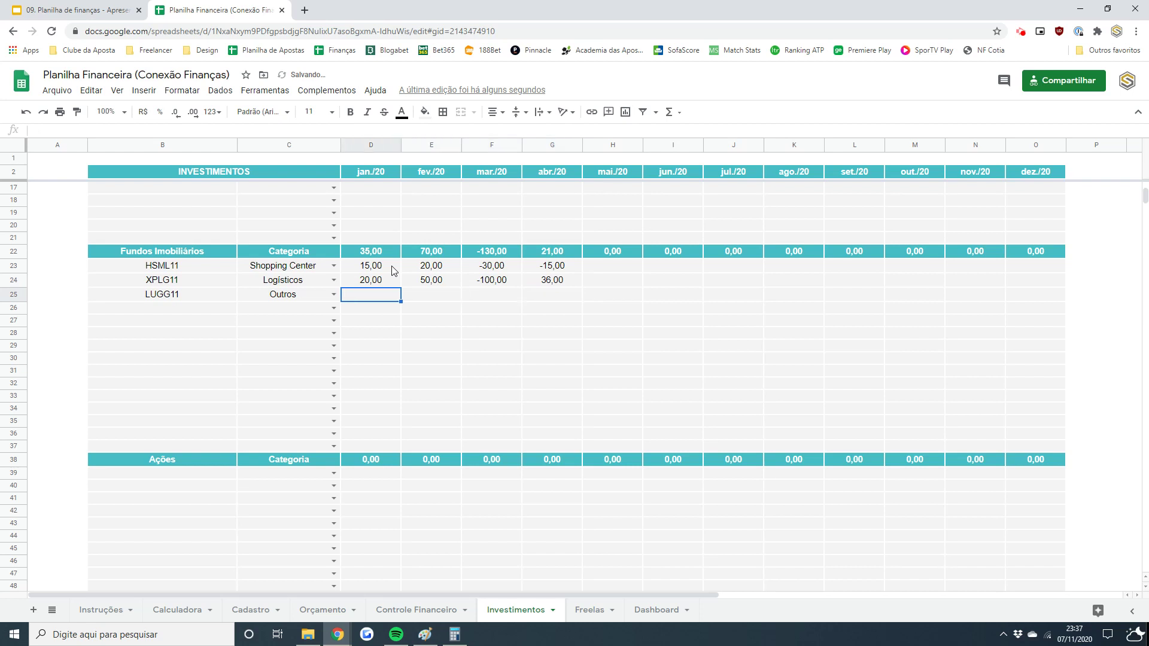
- Enter LUGG11's jan.–abr./20 values: 10, 20, -5, 40
text(10)
key(Tab)
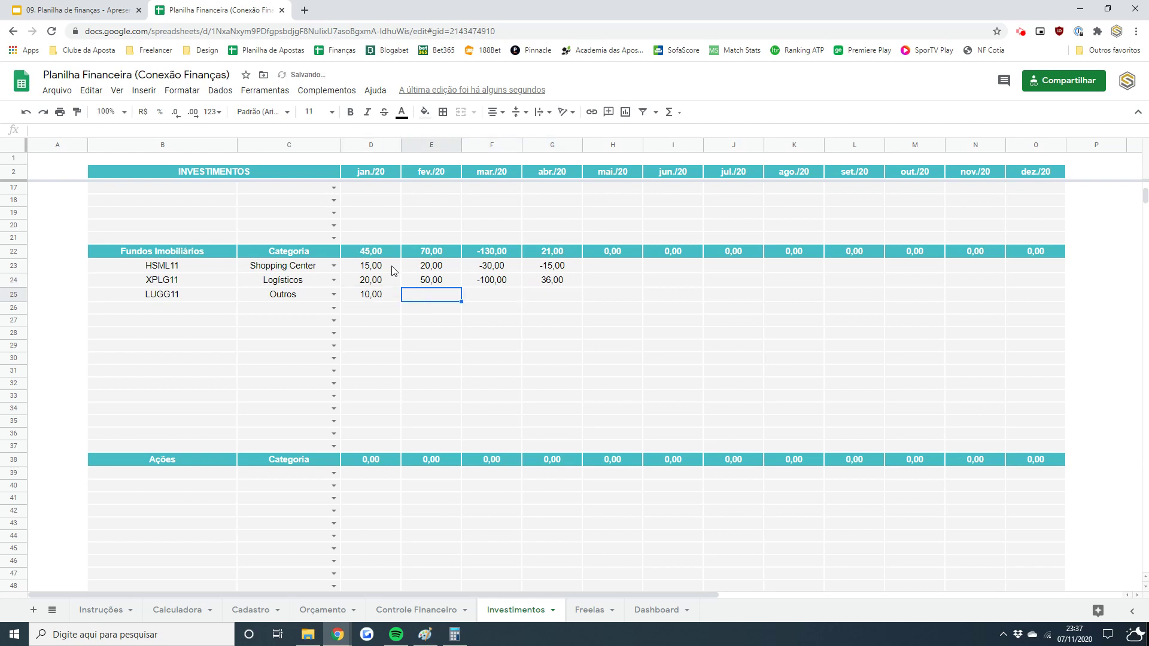
text(20)
key(Tab)
text(-5)
key(Tab)
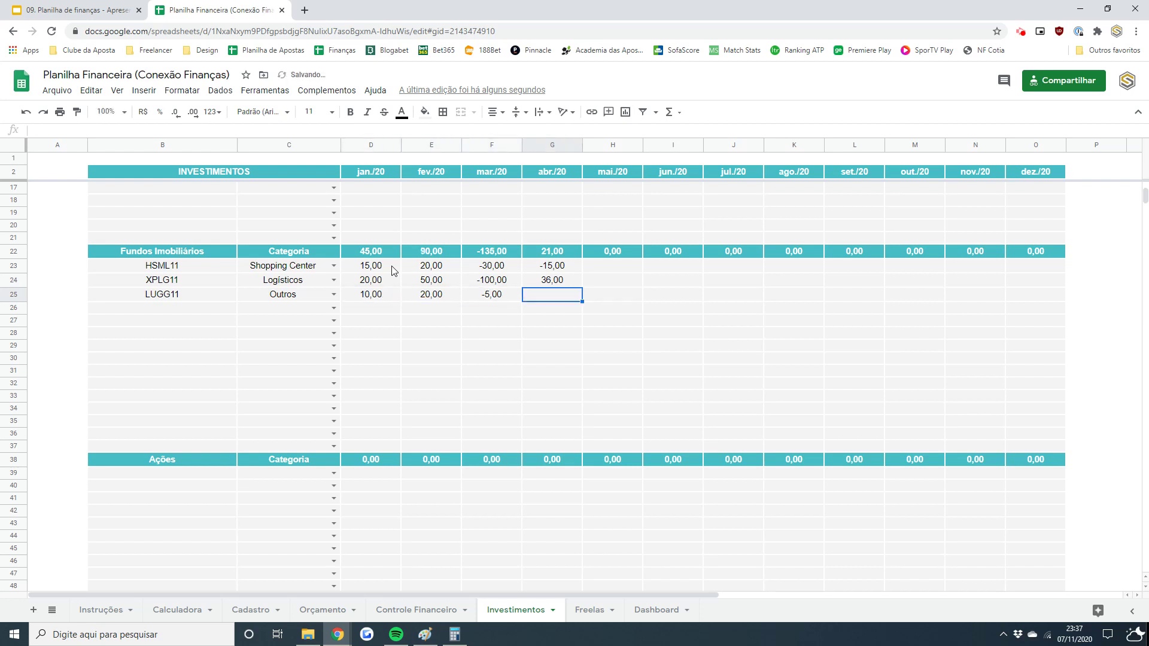
text(40)
key(Tab)
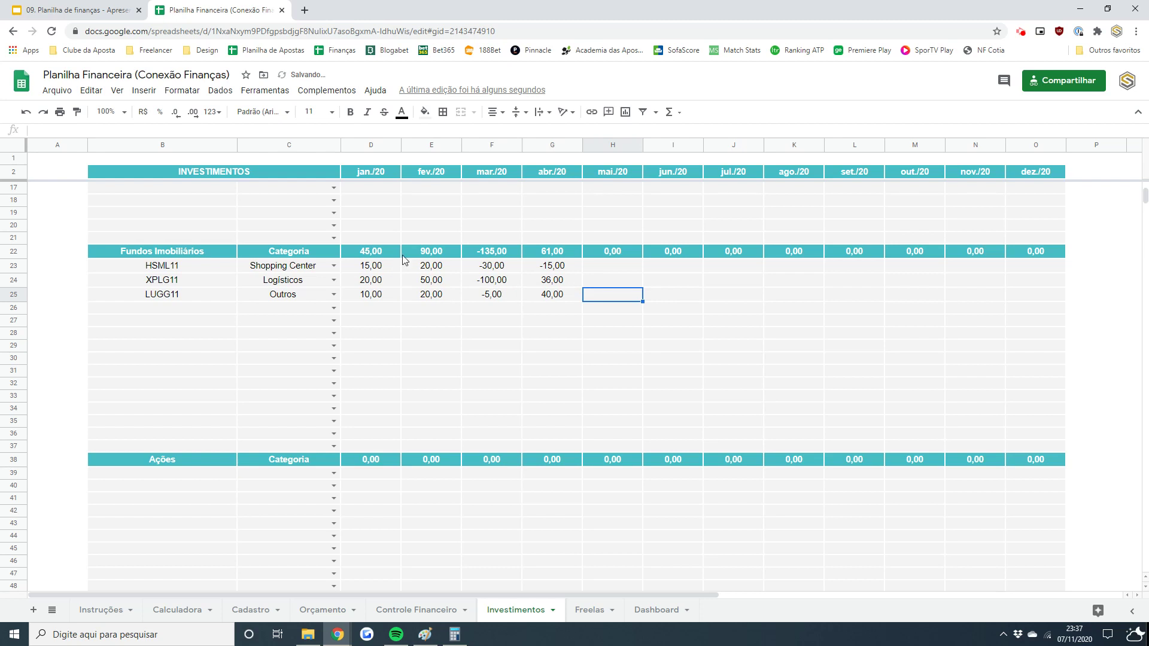
drag(1141, 193, 1140, 199)
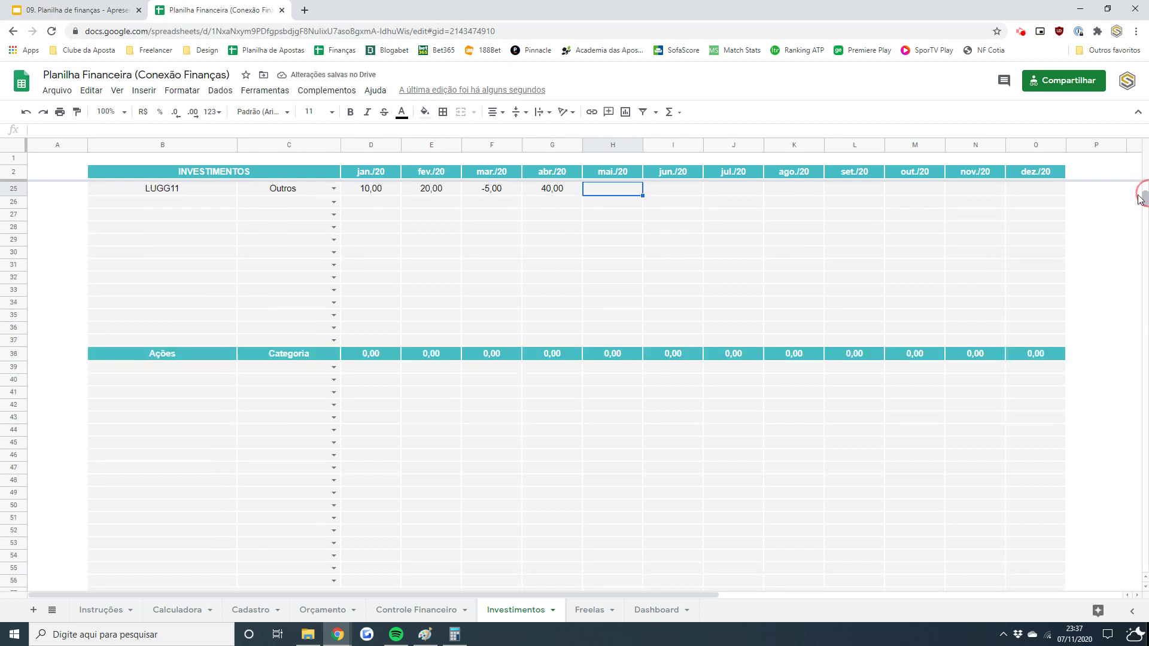
- Enter ITSA4, ABEV3 and Energias do Brasil as the three stocks under Ações
click(177, 368)
text(it)
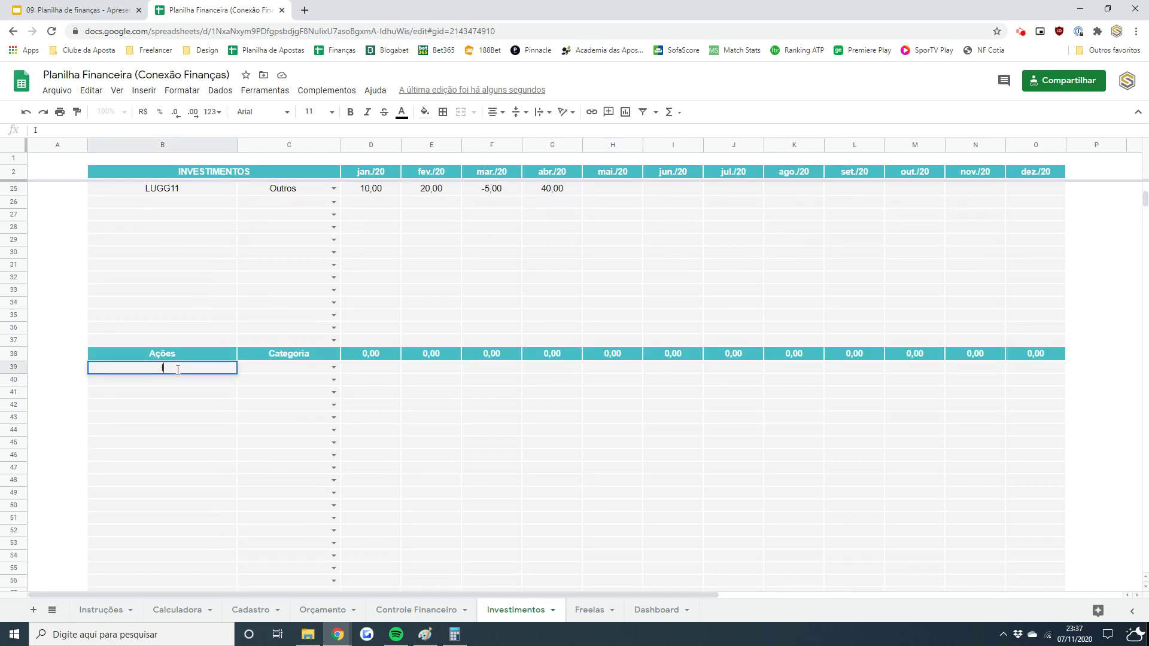
text(ITSA4)
key(Return)
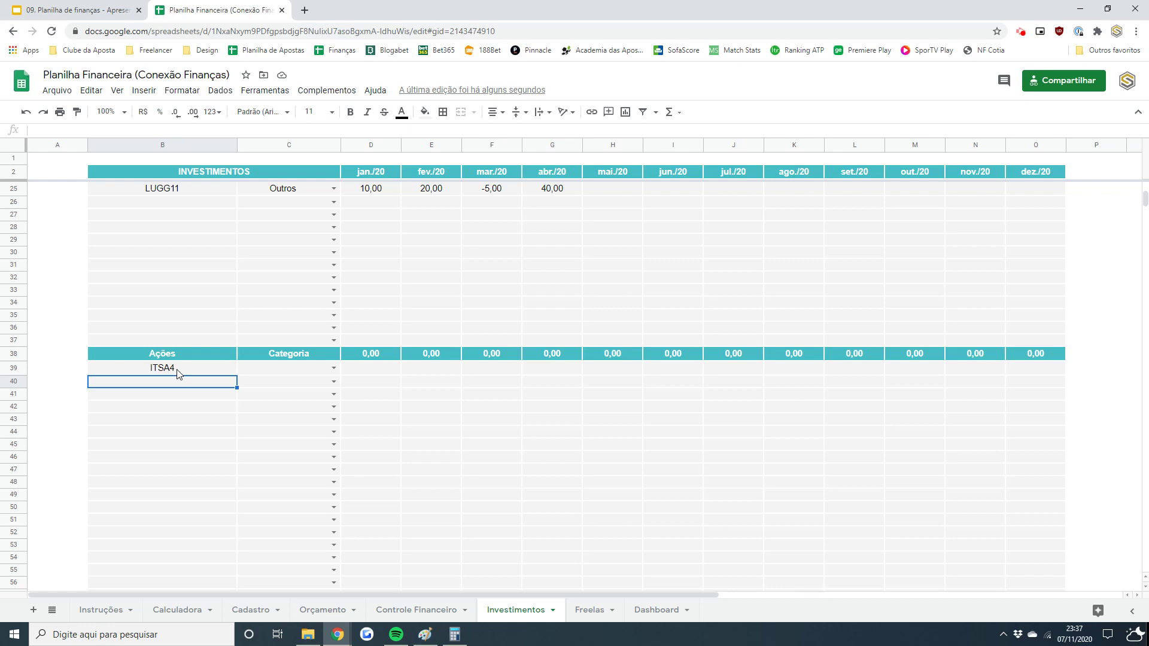
text(ABEV3)
key(Tab)
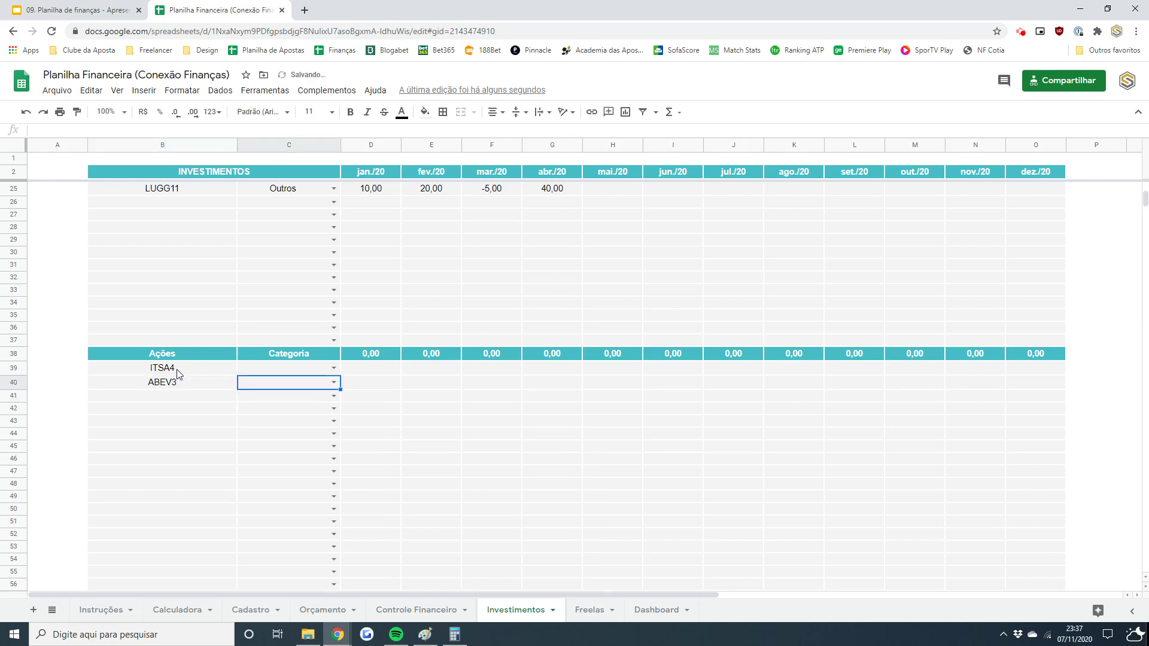
key(Left)
key(Up)
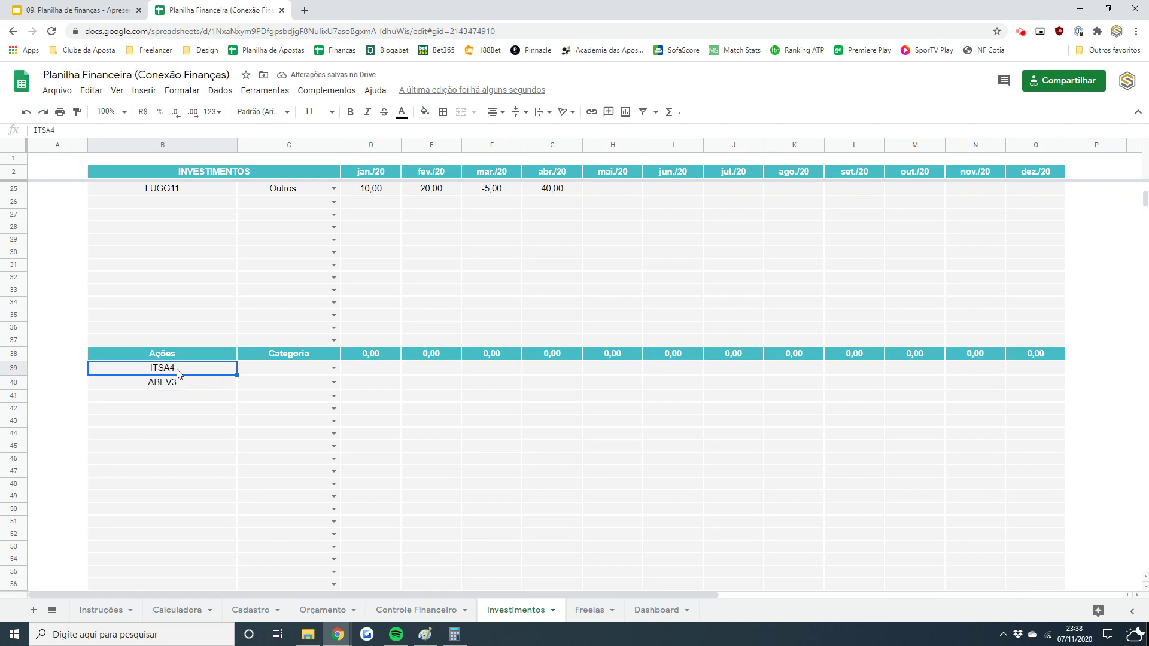
key(Down)
key(Down)
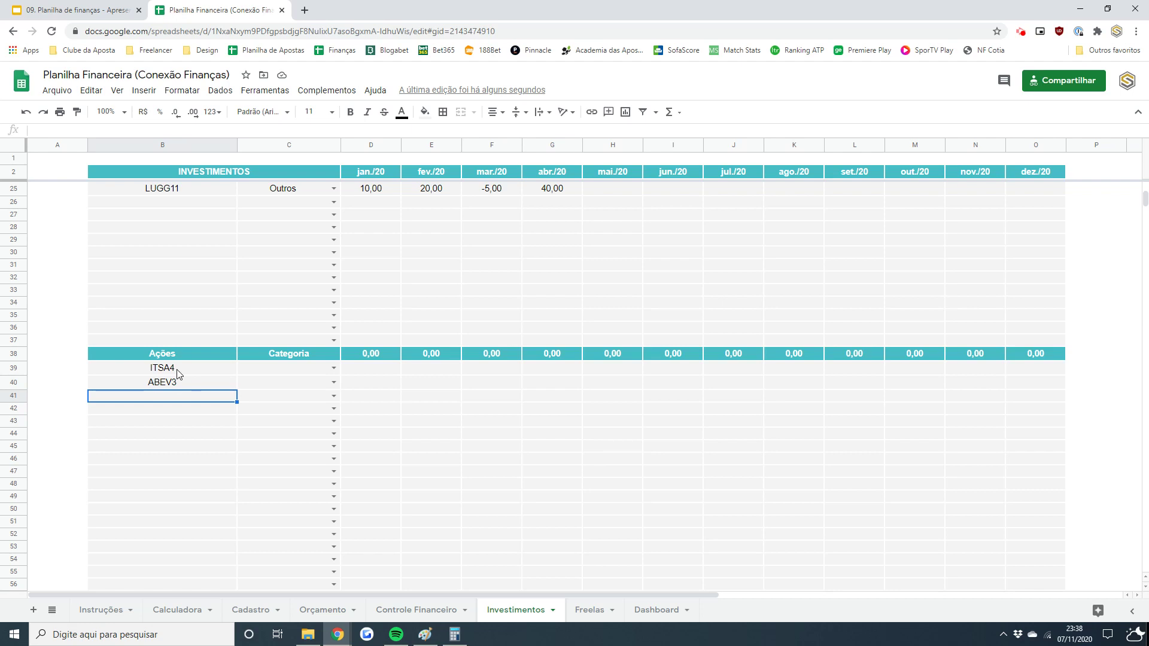
text(Ene)
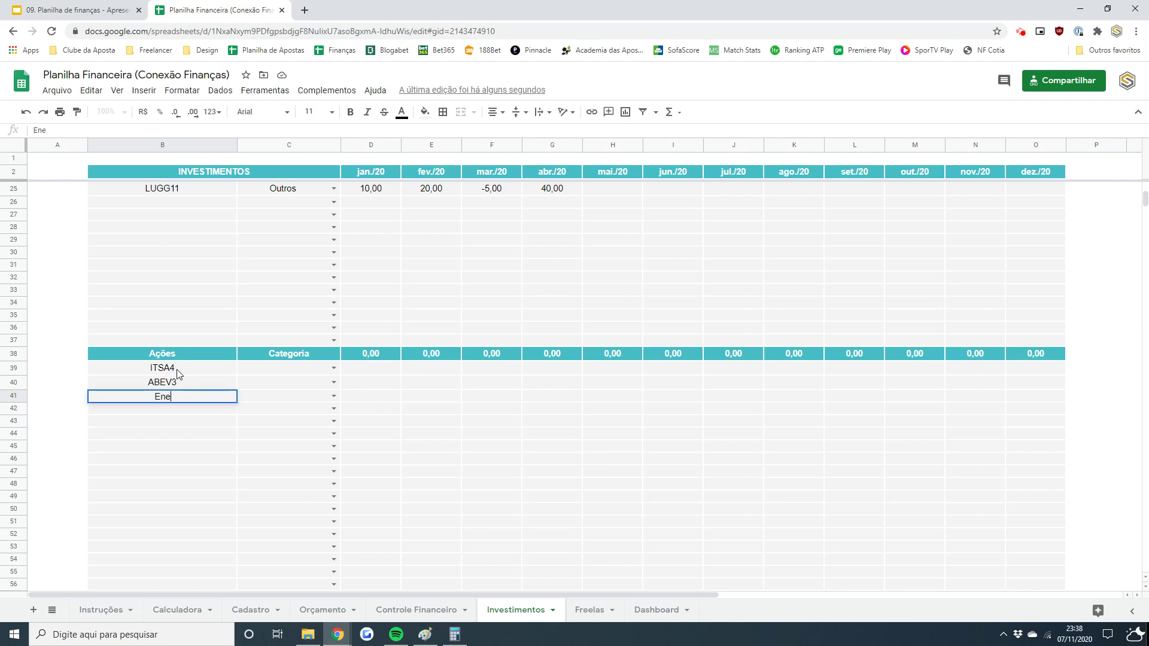
text(rgias do Brasil)
key(Tab)
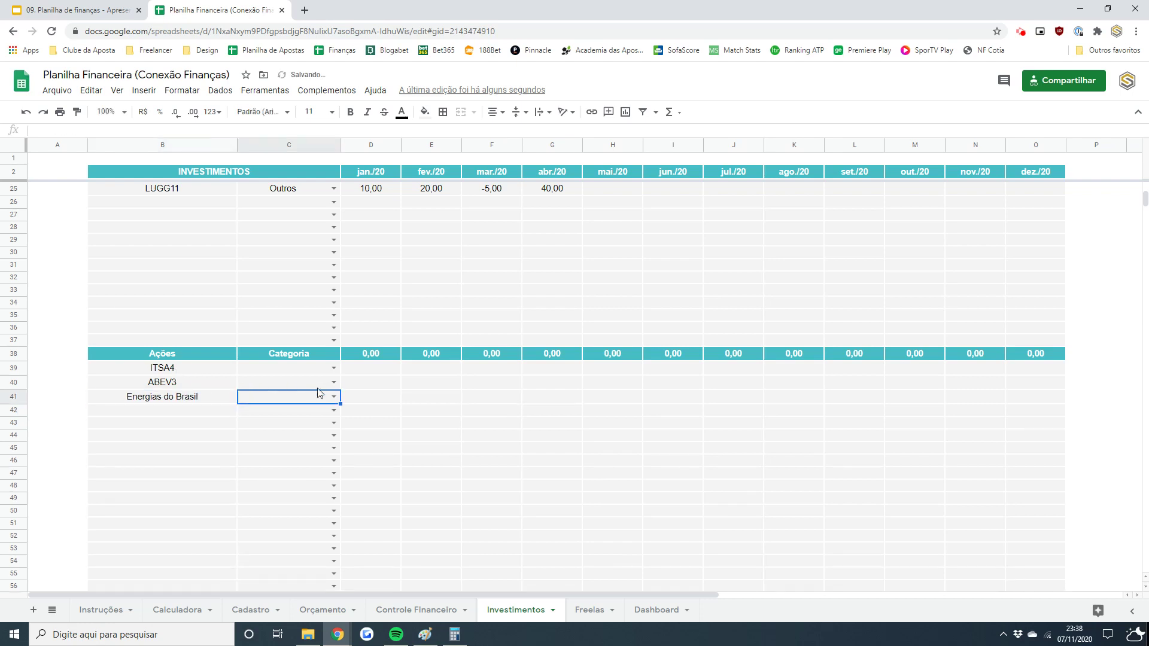
- Categorise Energias do Brasil as Utilities, ITSA4 as Financeiro and ABEV3 as Alimentação
click(333, 397)
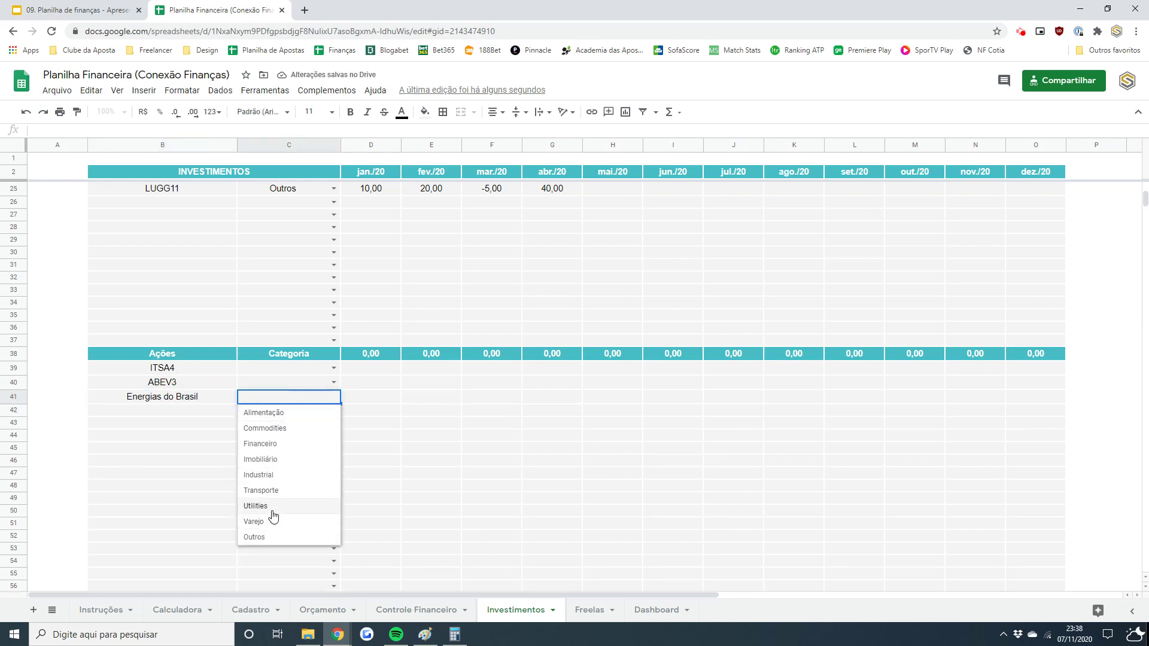
click(269, 507)
click(329, 368)
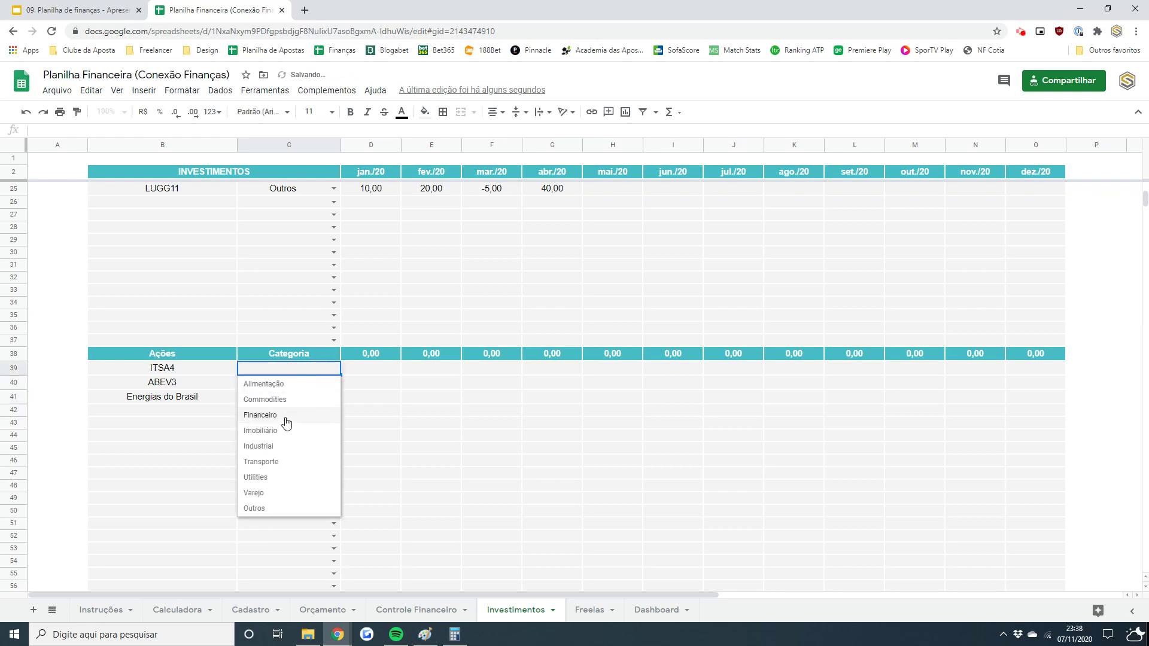
click(276, 415)
click(332, 384)
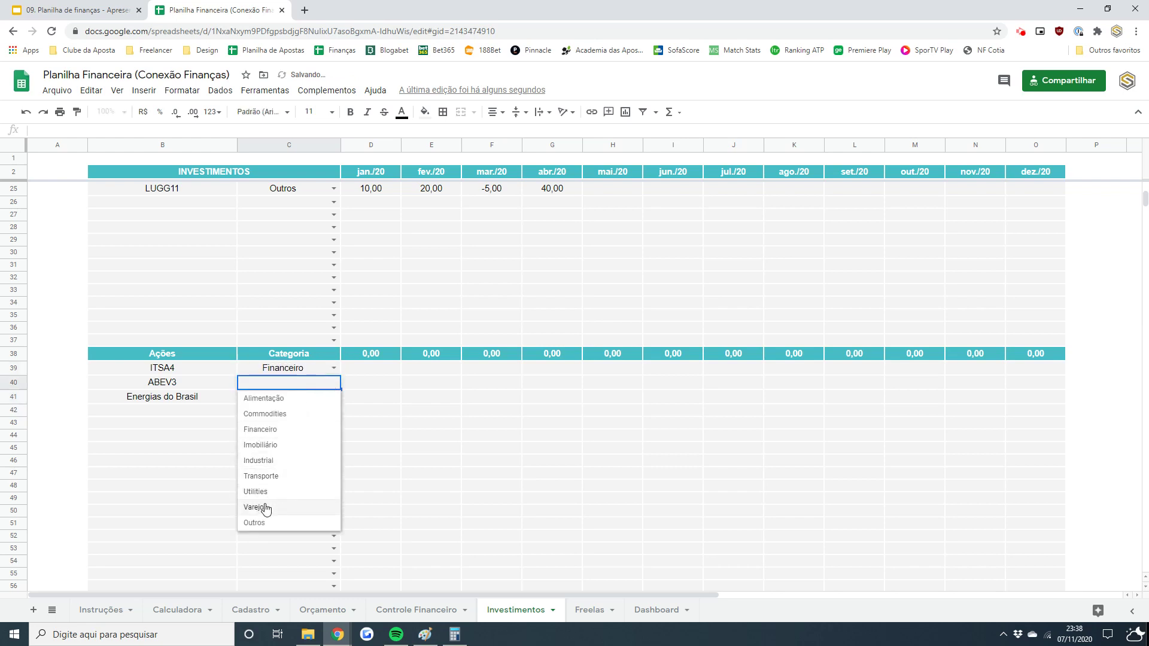
click(296, 400)
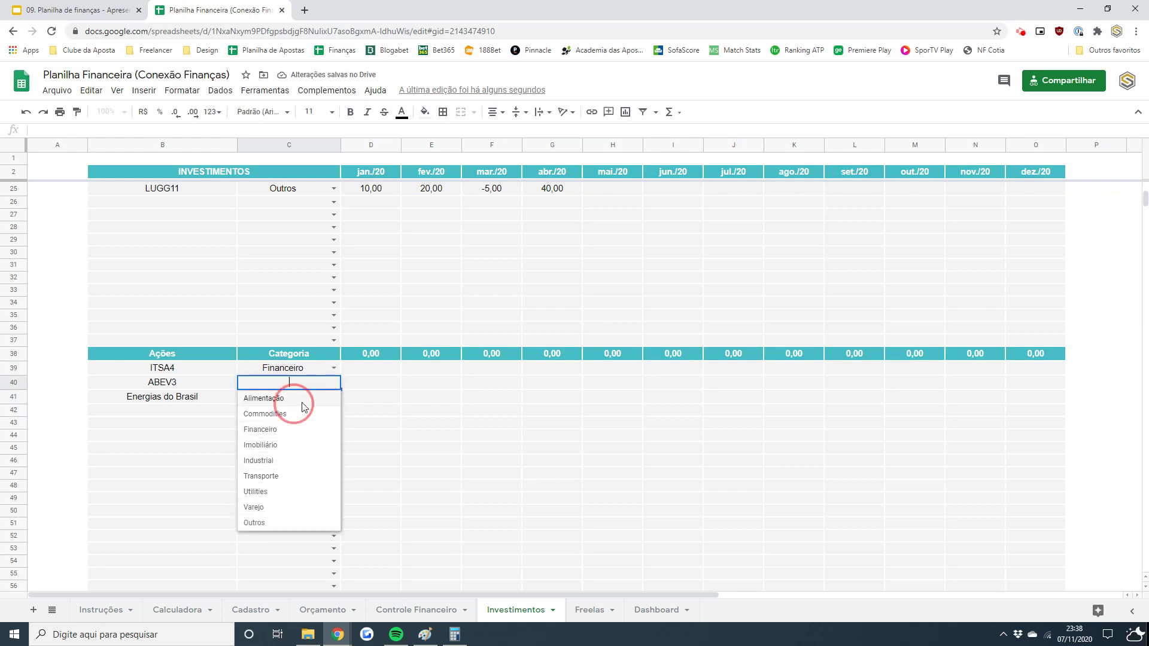
click(398, 386)
- Enter ABEV3's jan.–mar. values -15, 60, 15 and Energias do Brasil's 20, -50, 60
text(-15)
key(Tab)
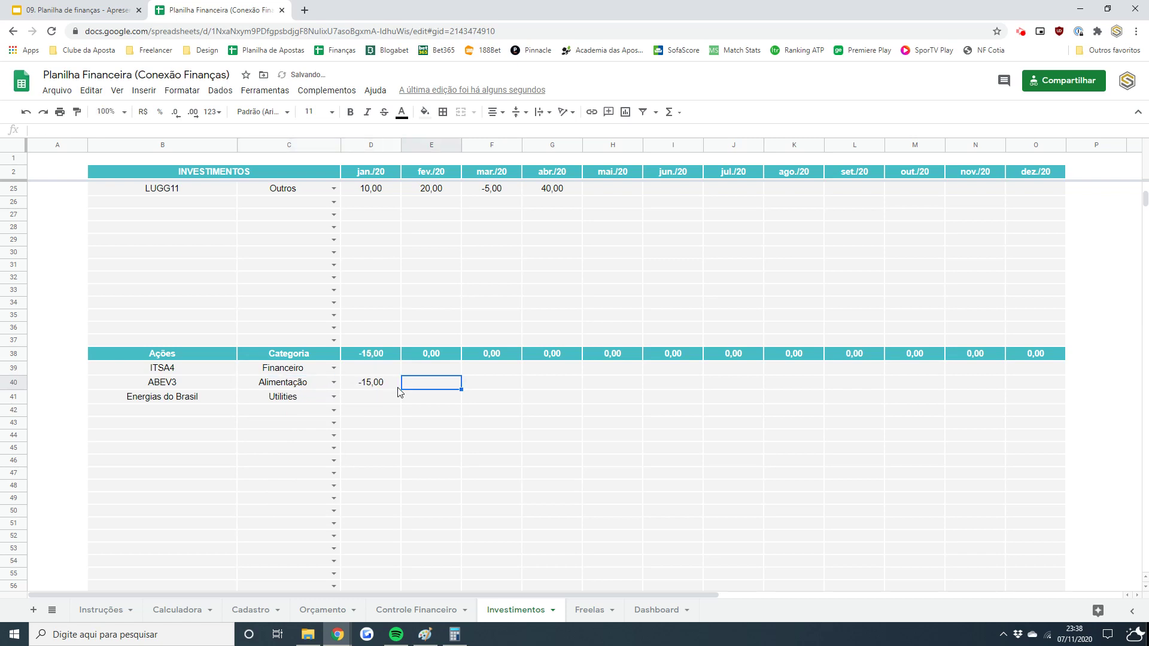
text(60)
key(Tab)
text(15)
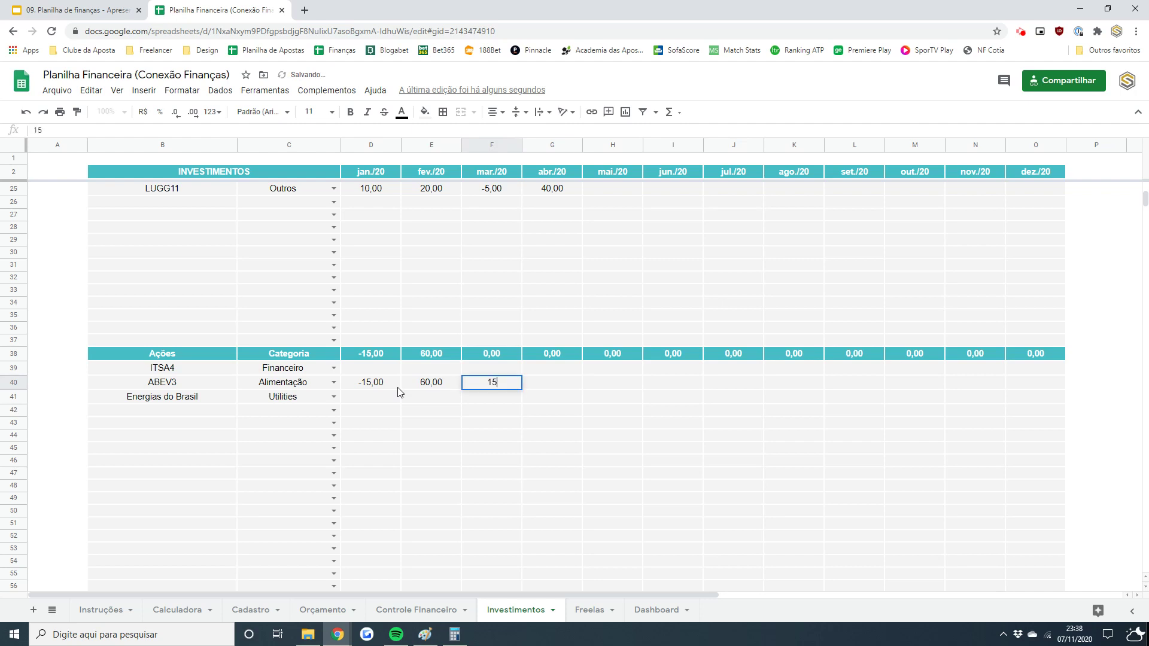
key(shift+Tab)
key(shift+Tab)
key(Down)
text(20)
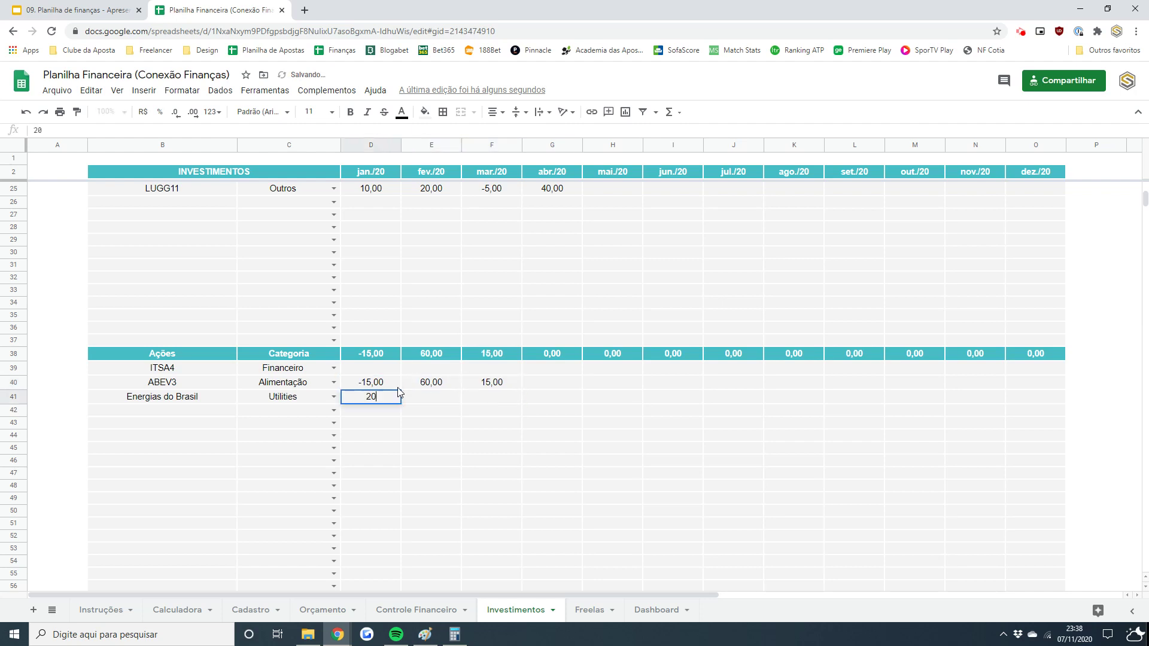
key(Tab)
text(-50)
key(Tab)
text(60)
key(Down)
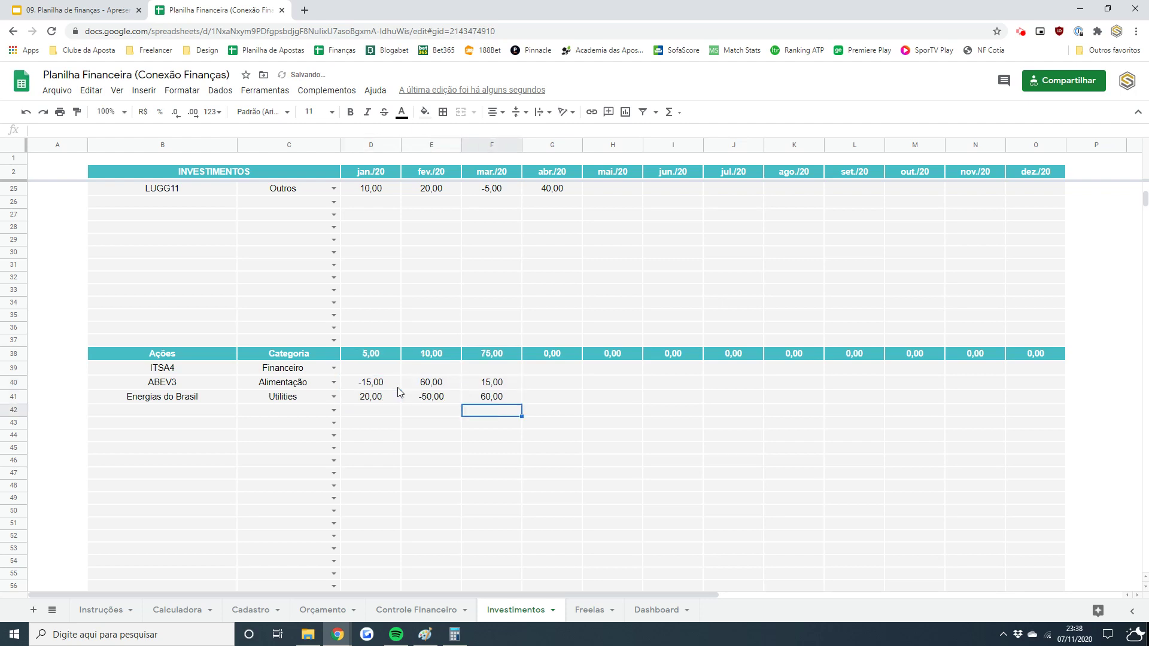
click(501, 386)
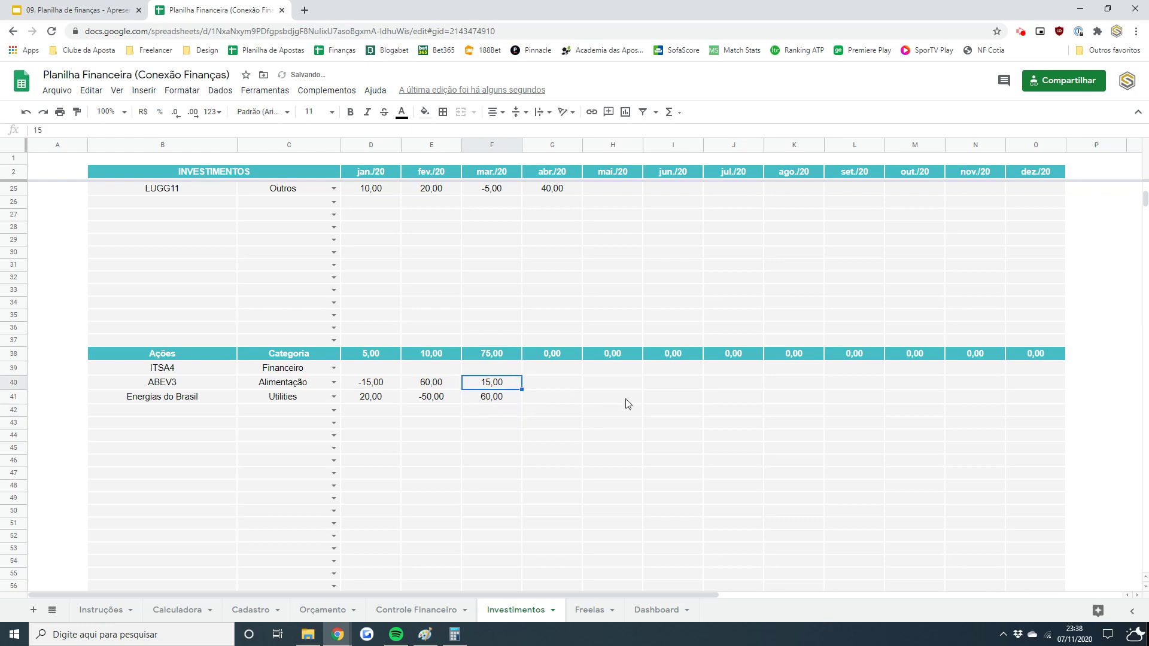
- Add an Outros entry with category N/A, 10 in jan./20 and 15 in fev./20
scroll(1144, 192, down, 5)
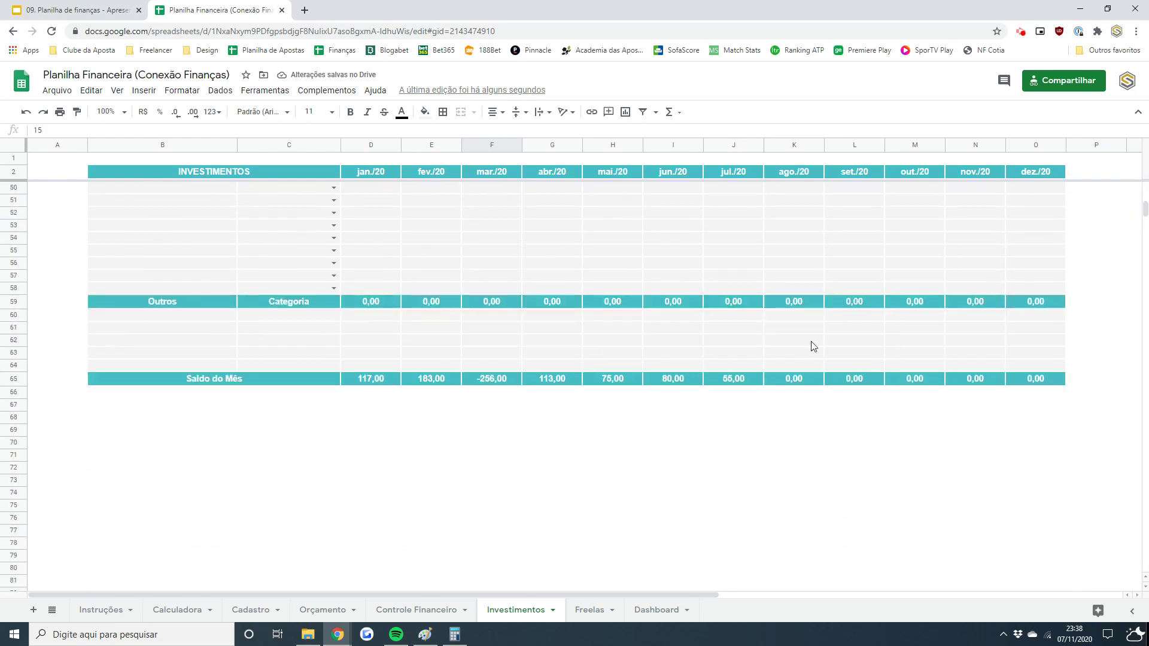
click(183, 323)
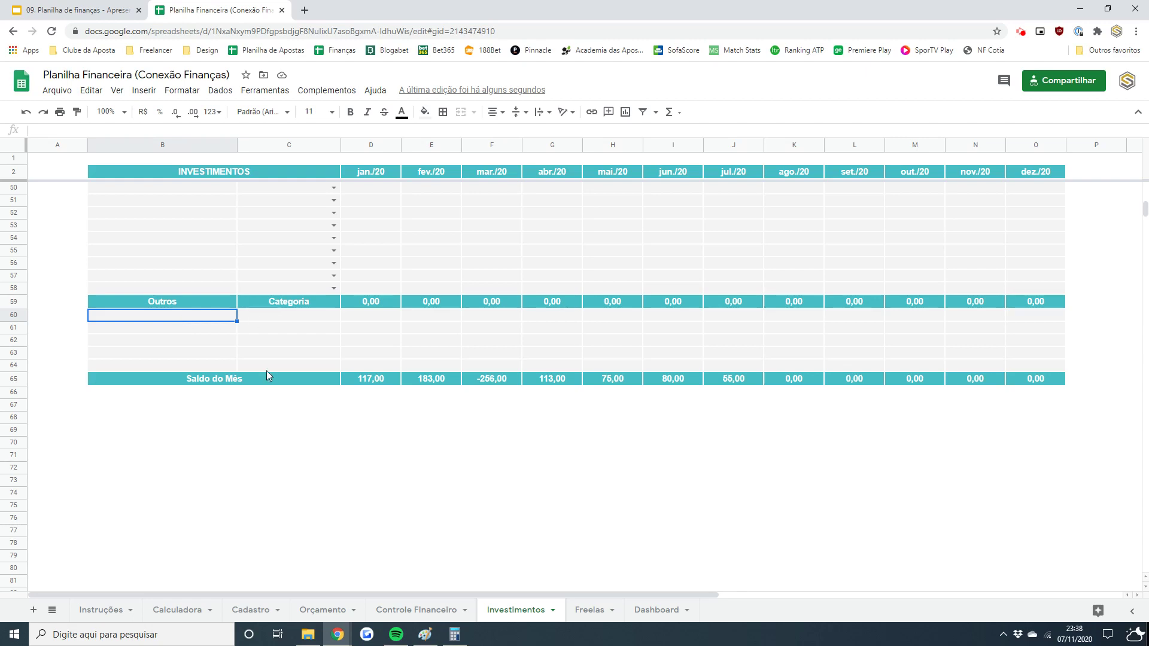
click(325, 323)
text(N/A)
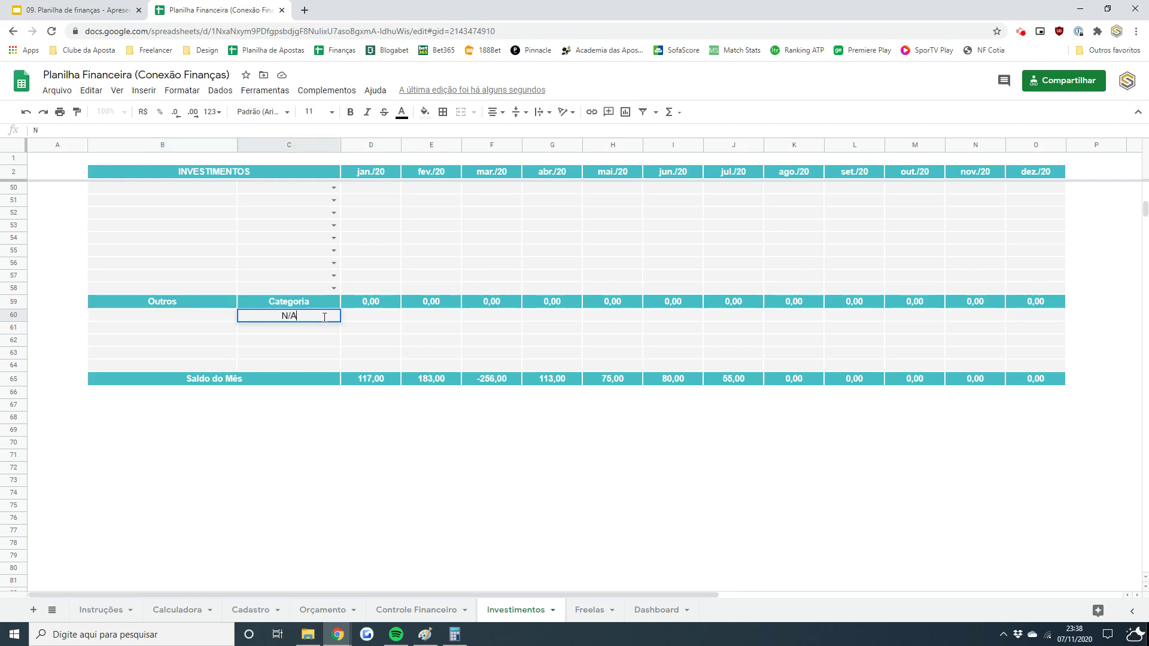
key(Return)
click(353, 320)
text(10)
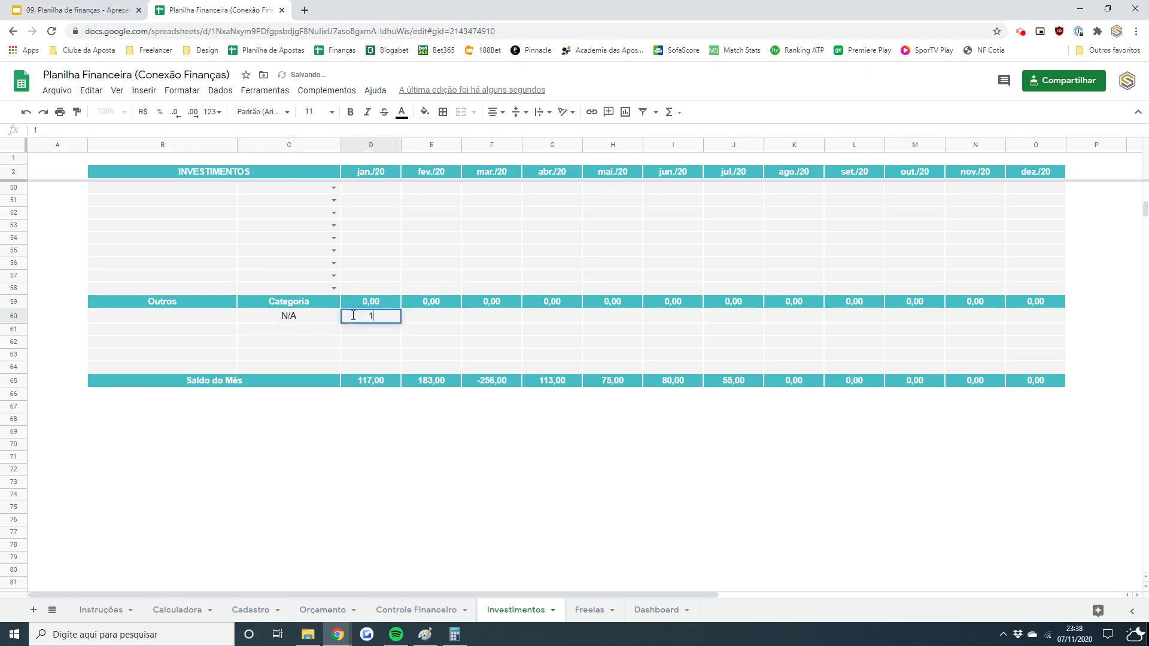
key(Tab)
text(15)
key(Return)
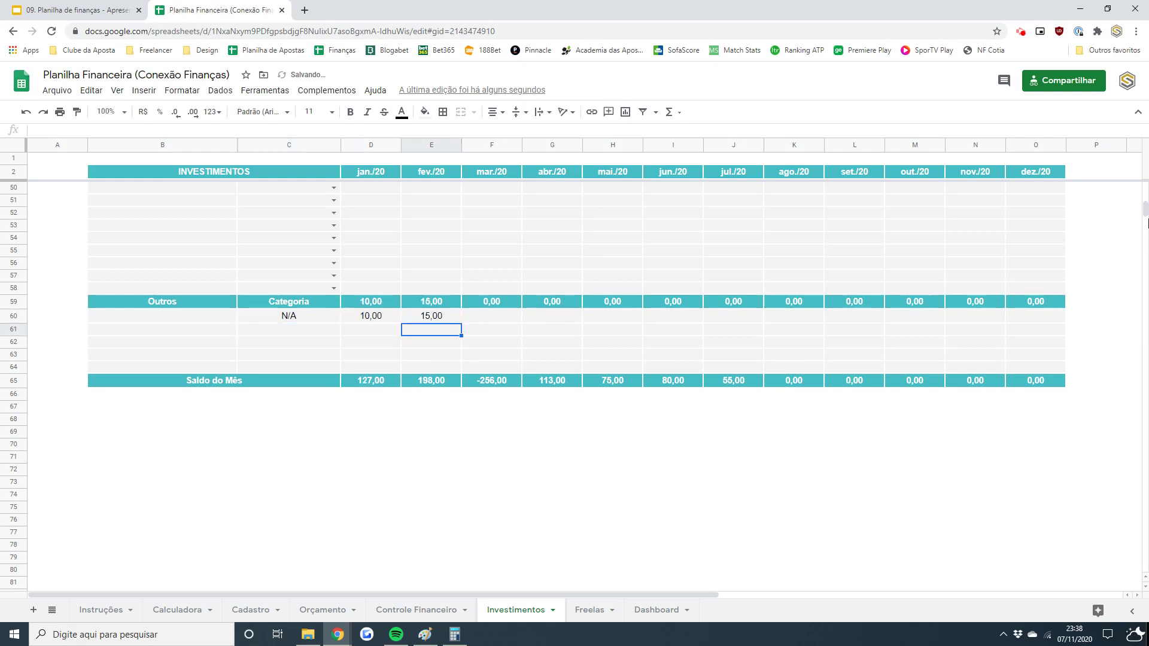
scroll(538, 359, up, 10)
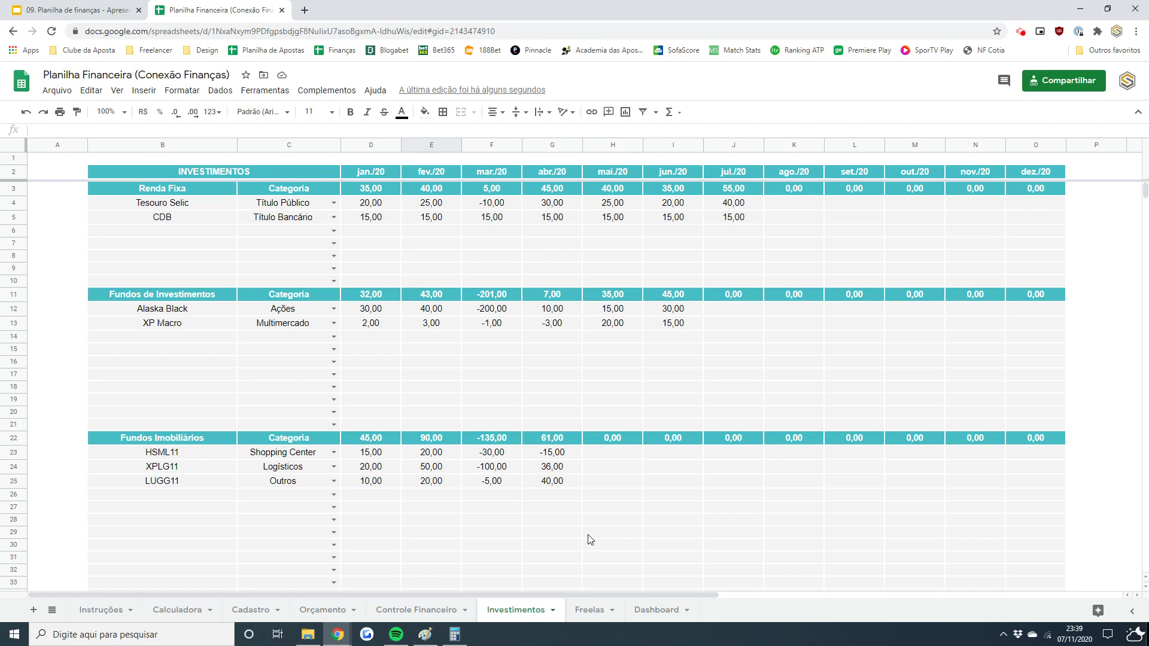
- Glance at the Dashboard, then check the sum of Orçamento's fixed expense amounts
click(669, 618)
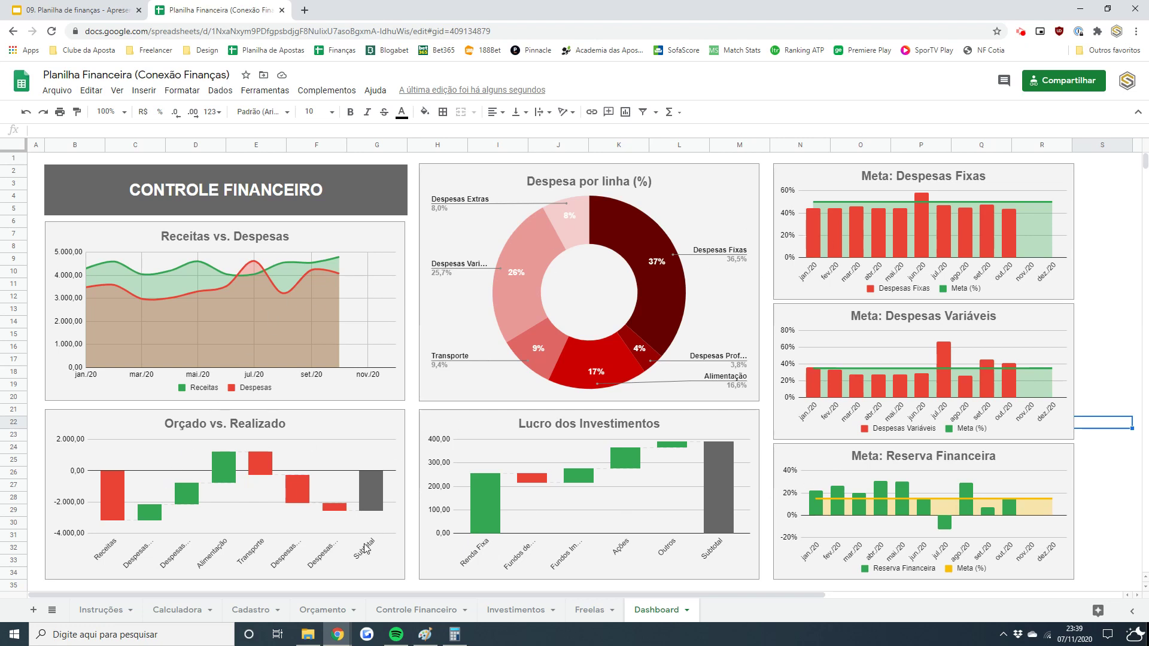
click(334, 611)
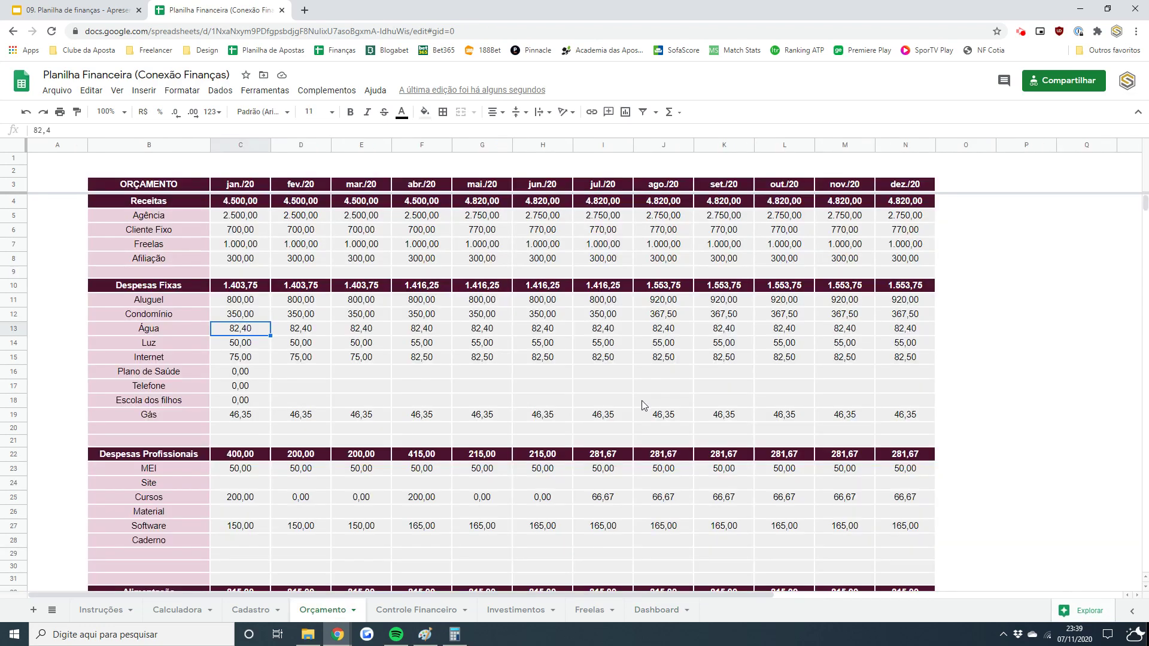
drag(199, 306, 201, 444)
drag(240, 299, 873, 444)
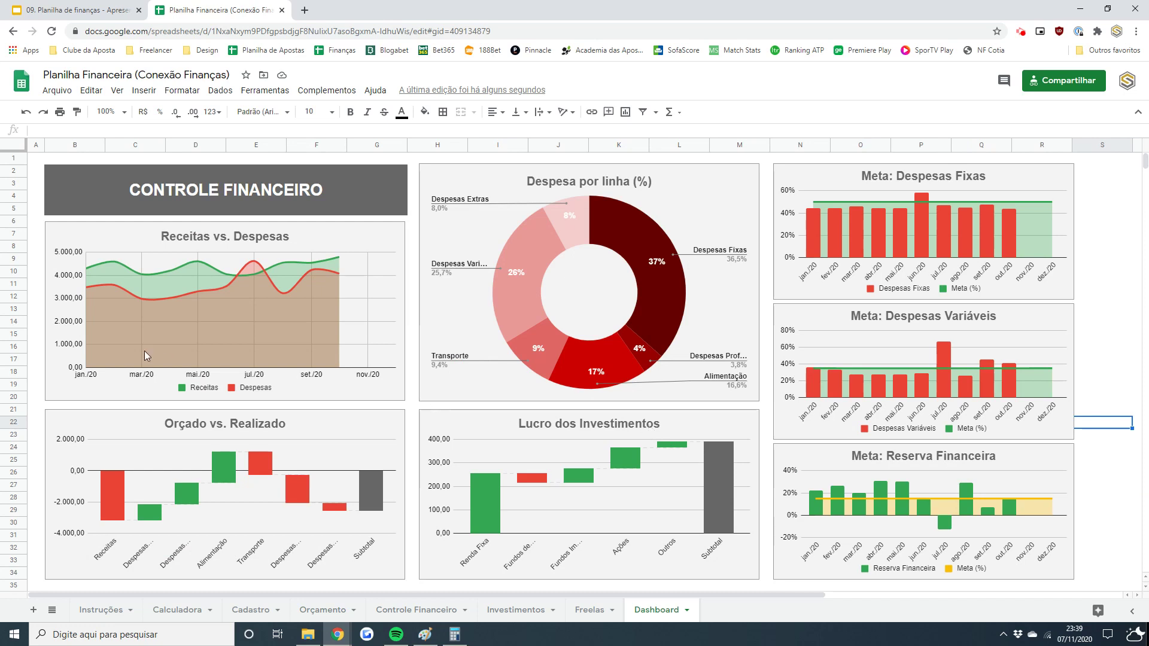
- Inspect the Receitas vs. Despesas and Orçado vs. Realizado charts, then go to Controle Financeiro
click(104, 229)
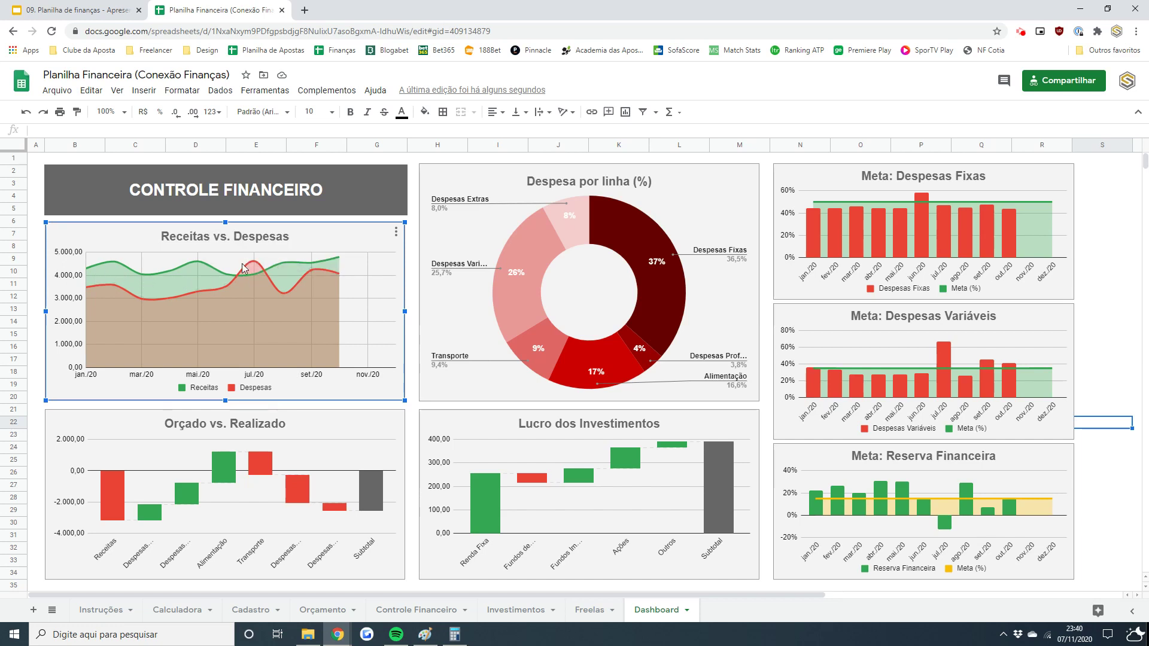
mouse_move(254, 268)
click(350, 424)
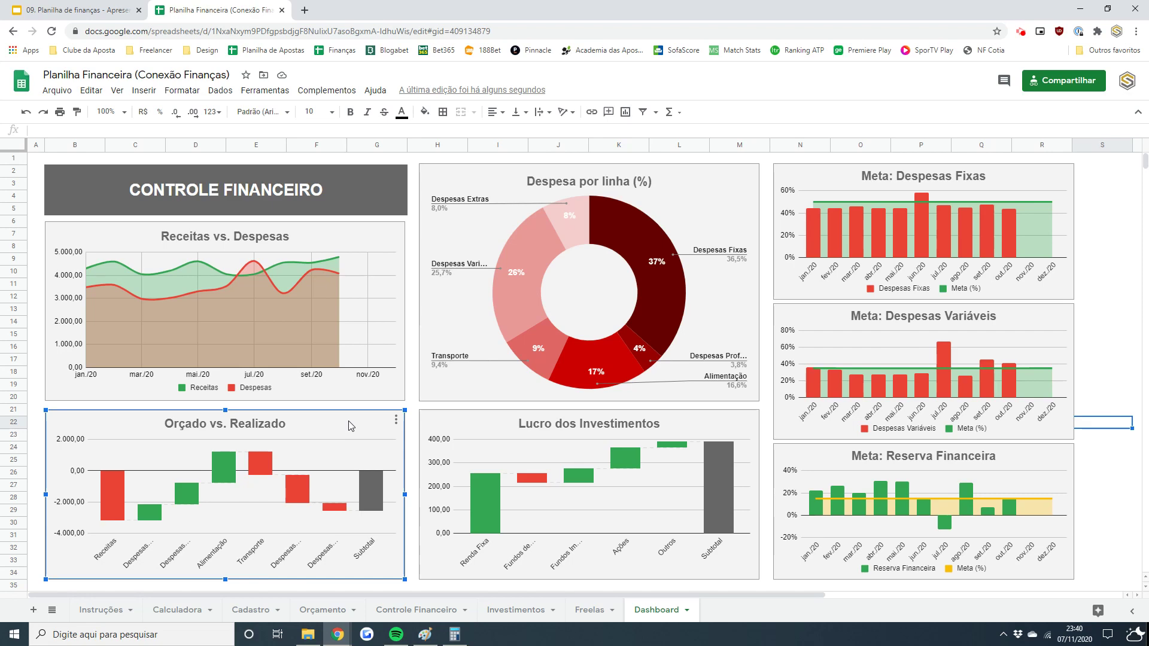
click(426, 616)
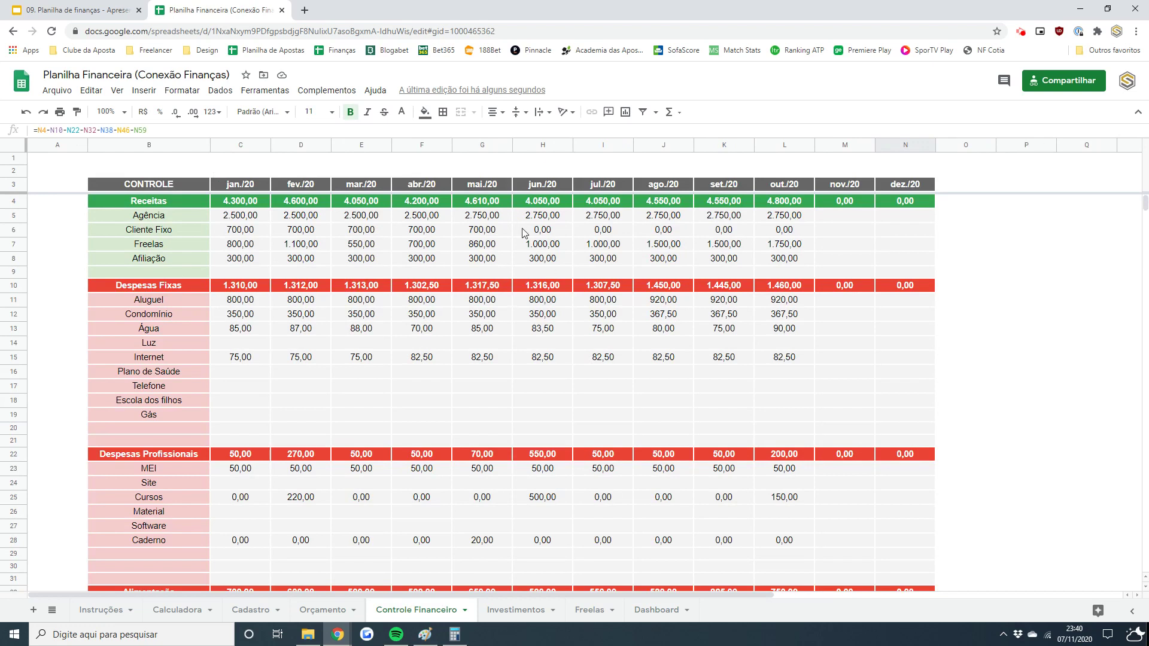
- Check the mar./20 Água amount, browse Orçamento and Investimentos, then select the Orçado vs. Realizado chart
click(378, 331)
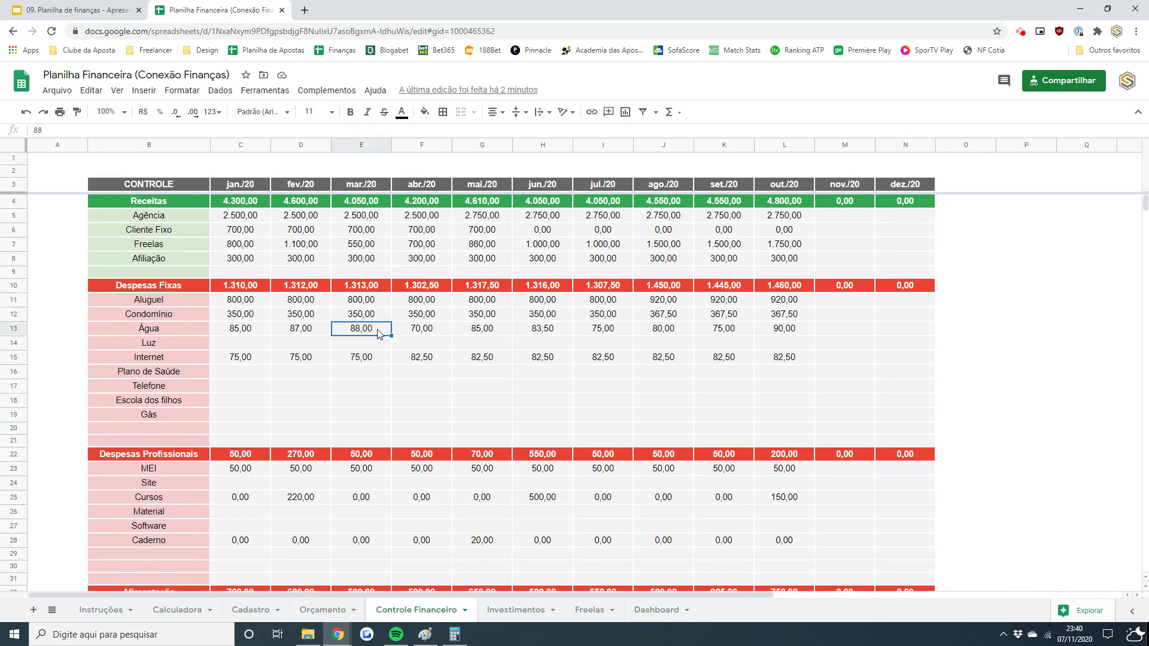
click(324, 609)
click(353, 378)
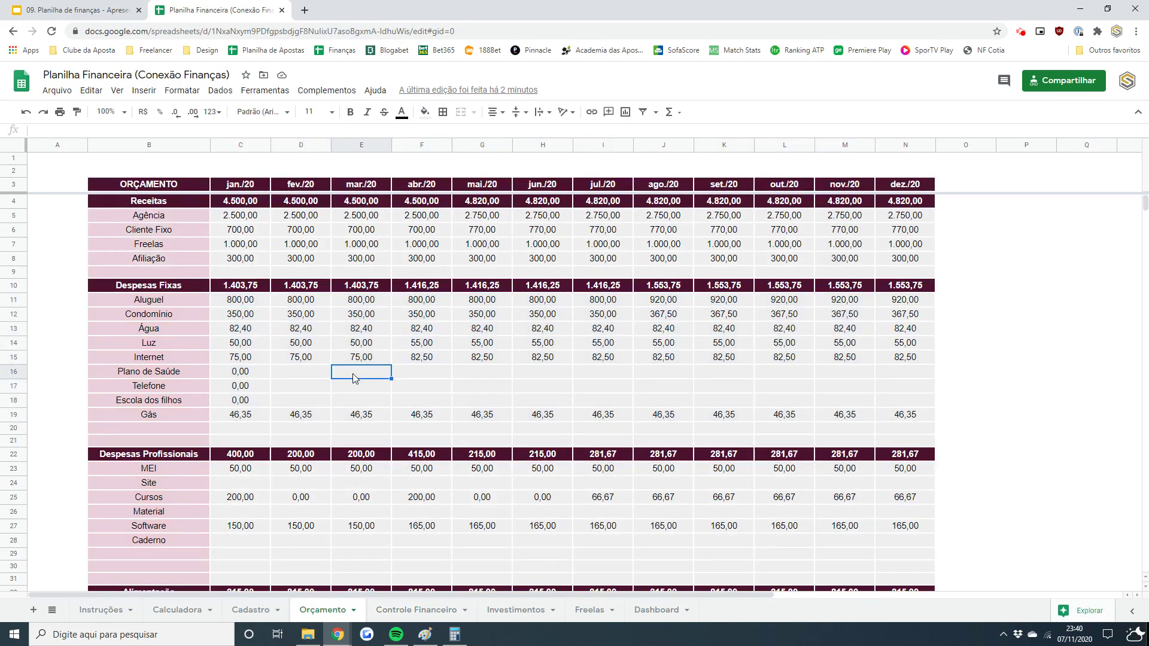
click(516, 610)
click(650, 610)
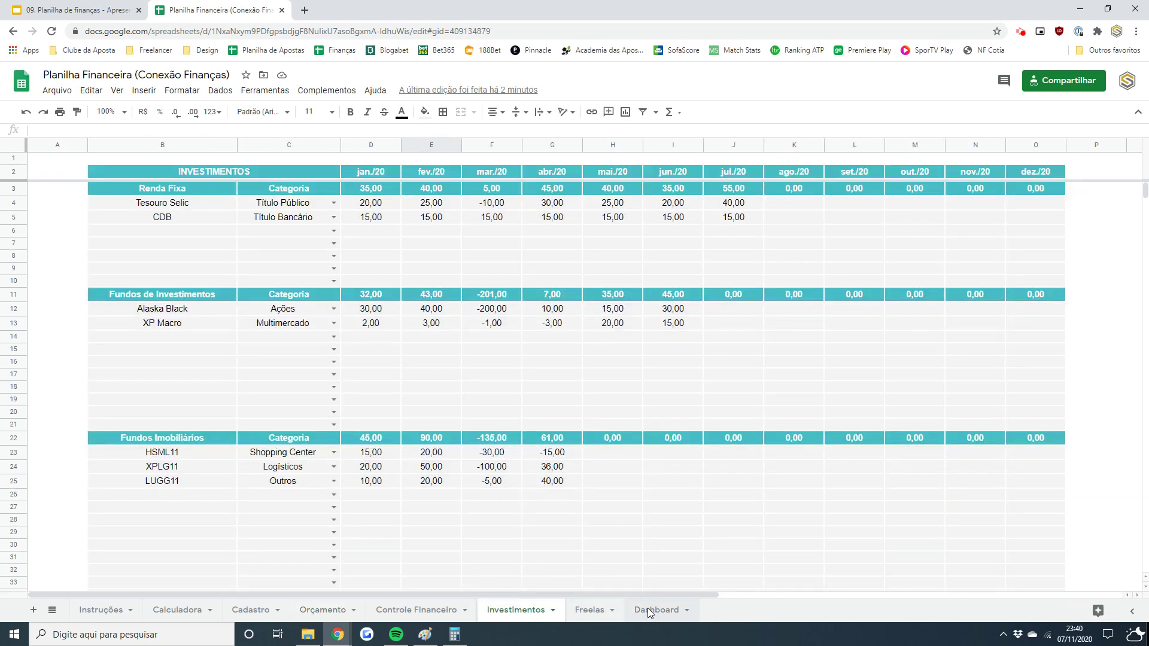
click(128, 424)
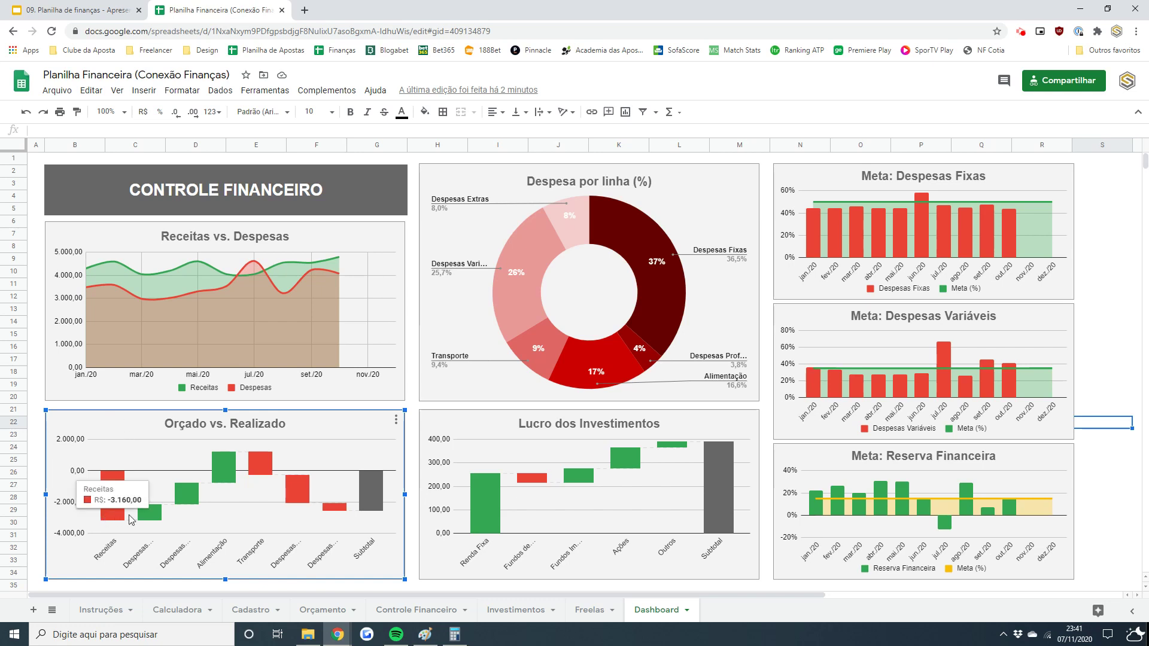
- Inspect the Dashboard's Receitas vs. Despesas and Orçado vs. Realizado charts
mouse_move(188, 491)
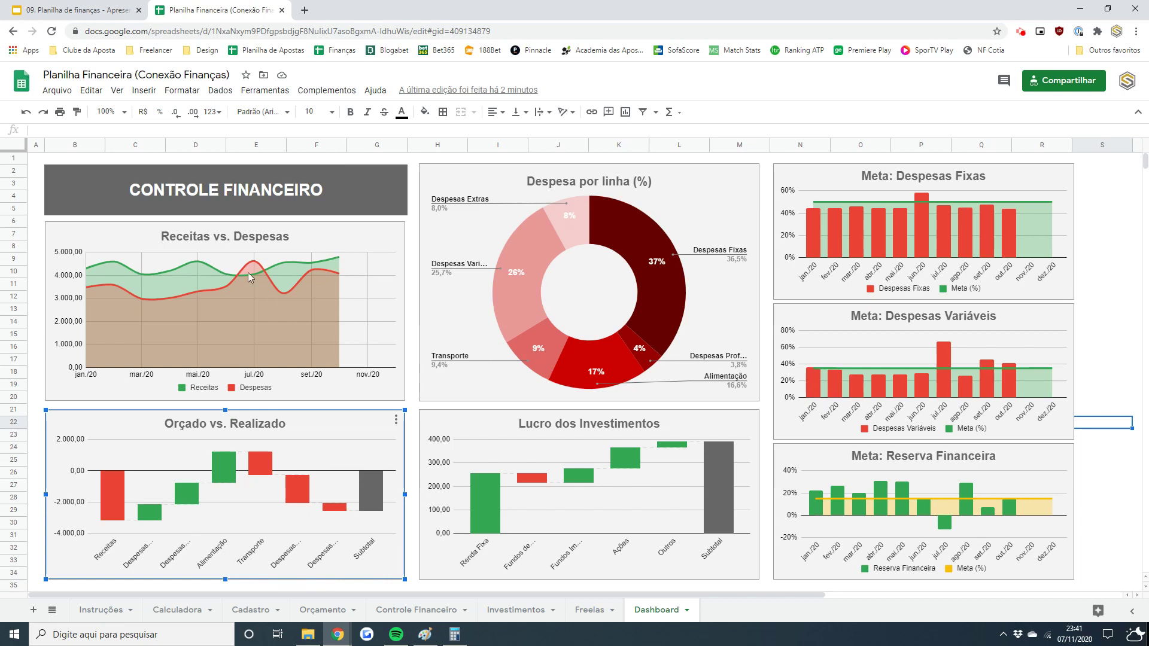
click(123, 266)
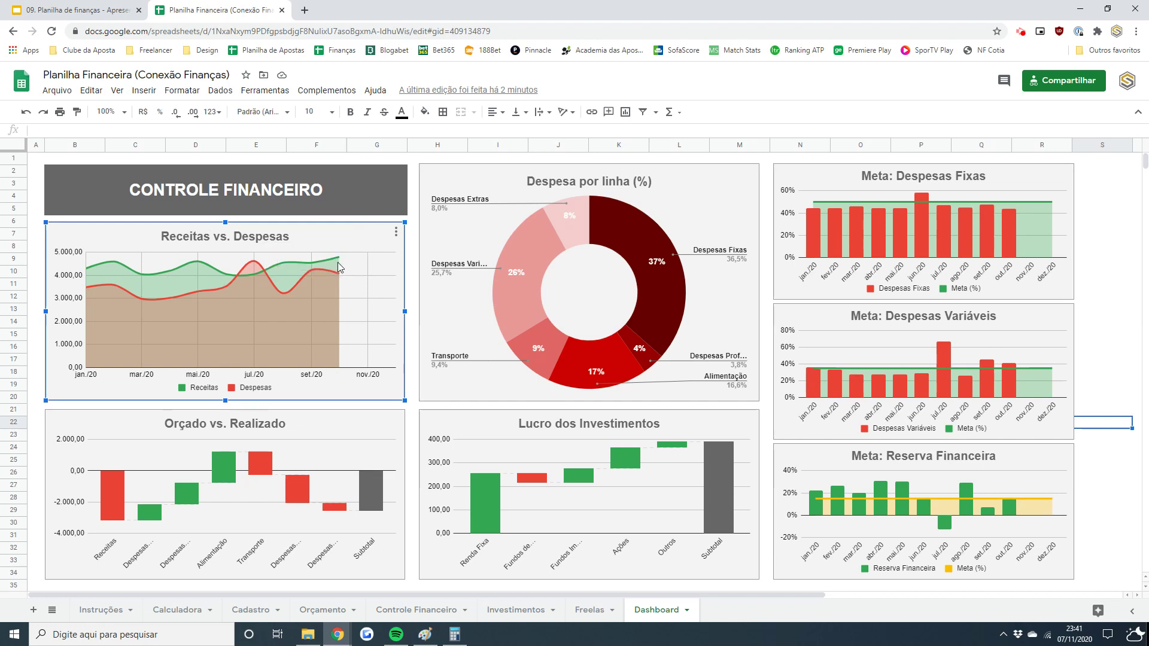
click(331, 414)
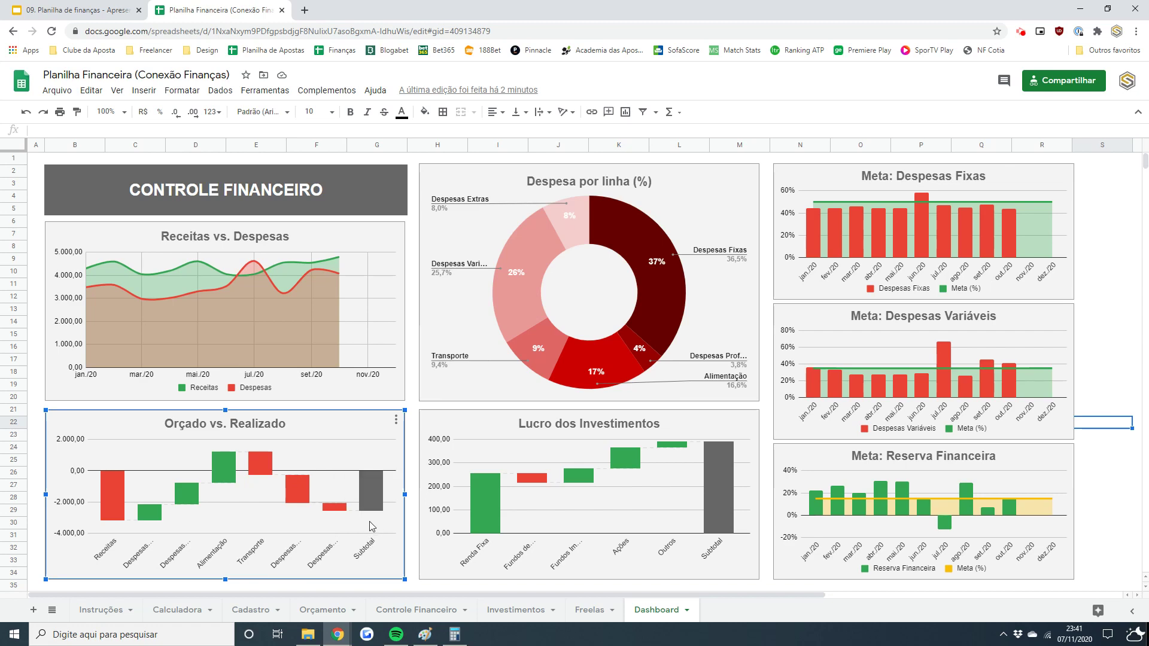
- Check the Saldo do Mês row sum in Controle Financeiro, deleting then restoring the nov./20–dez./20 Outros values
click(416, 610)
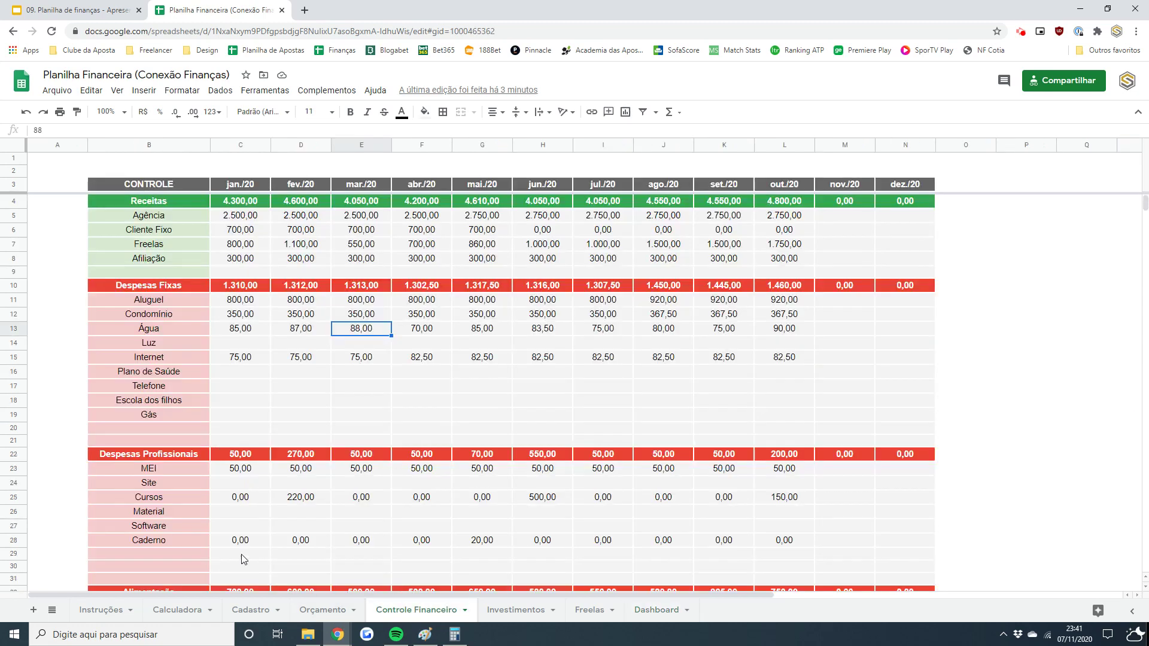
click(171, 517)
drag(1145, 202, 1144, 223)
click(234, 338)
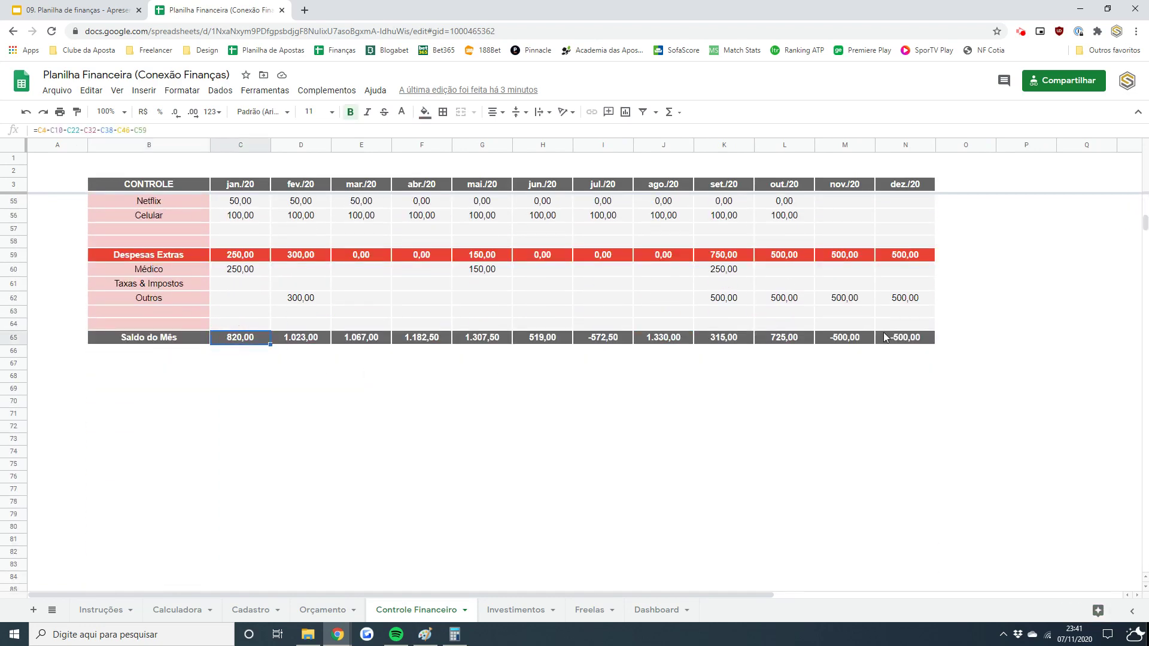
shift+click(896, 338)
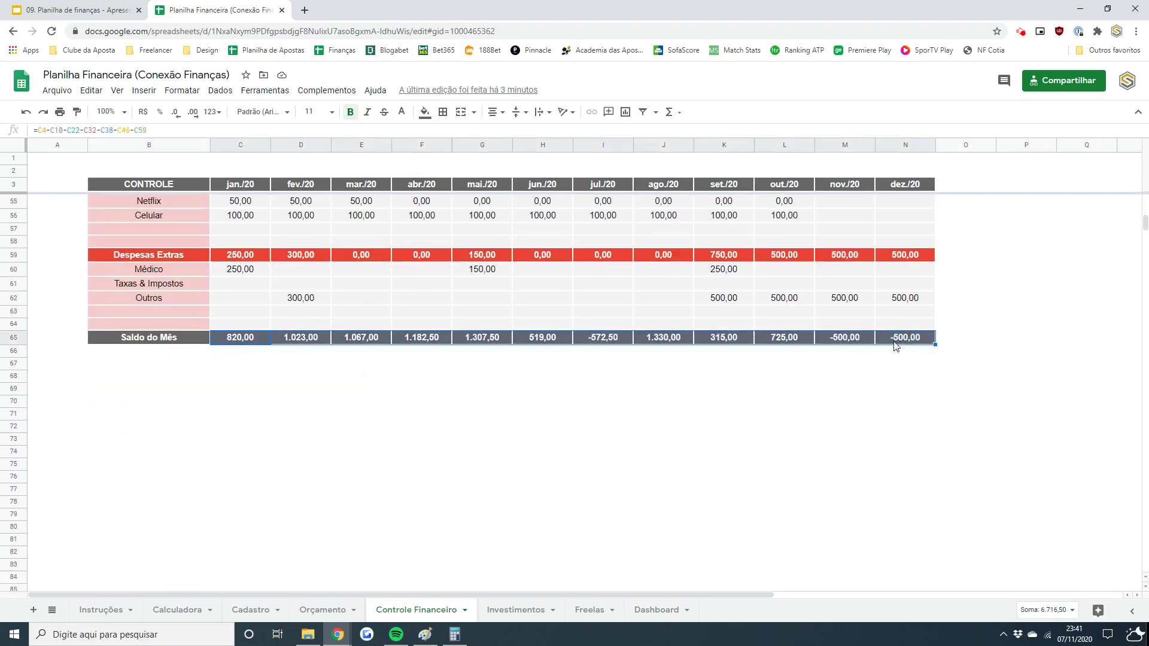
click(859, 298)
key(shift+Right)
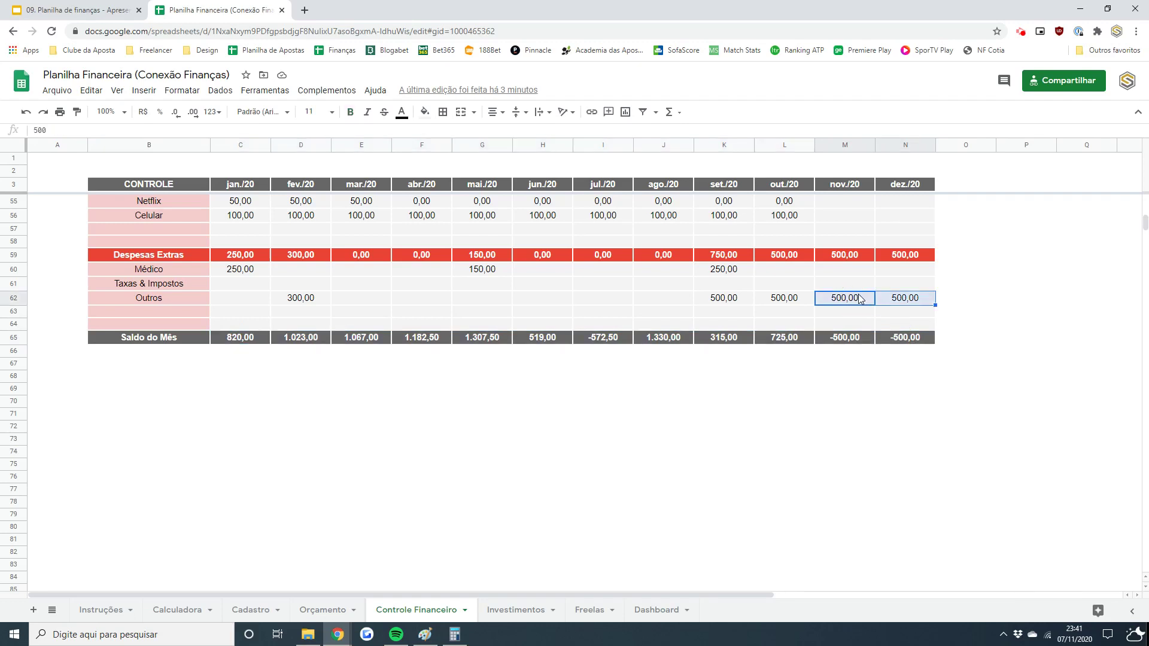
key(Delete)
key(ctrl+z)
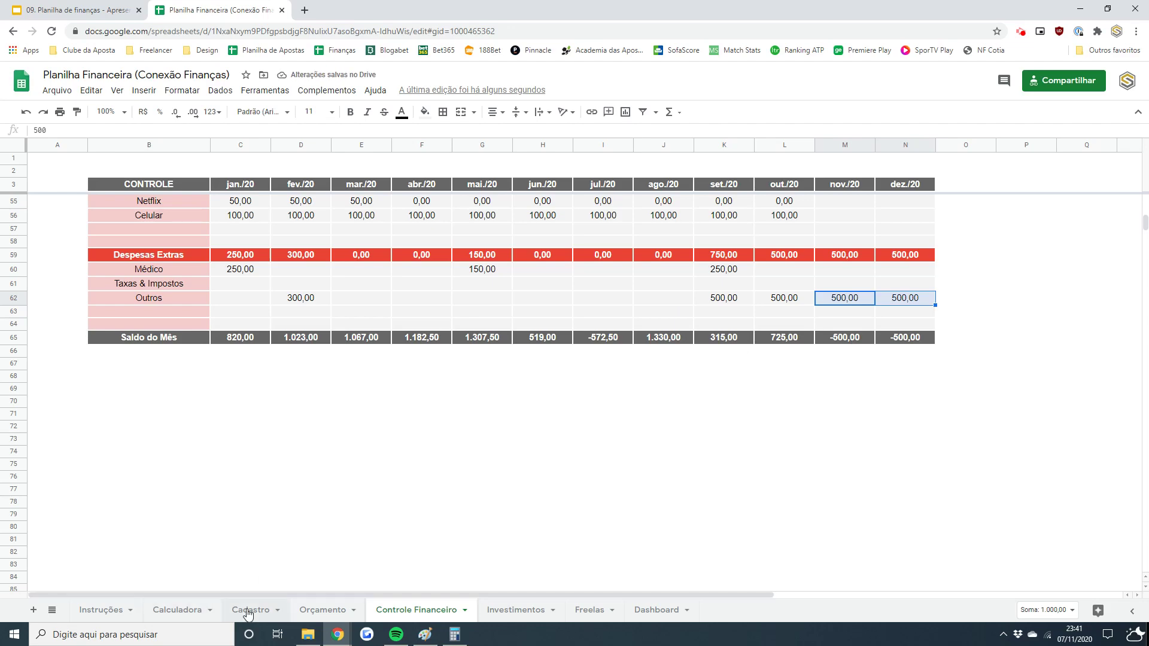
- Compare Orçamento's Saldo do Mês row with Controle Financeiro's C65:N65, then return to the Dashboard
click(316, 611)
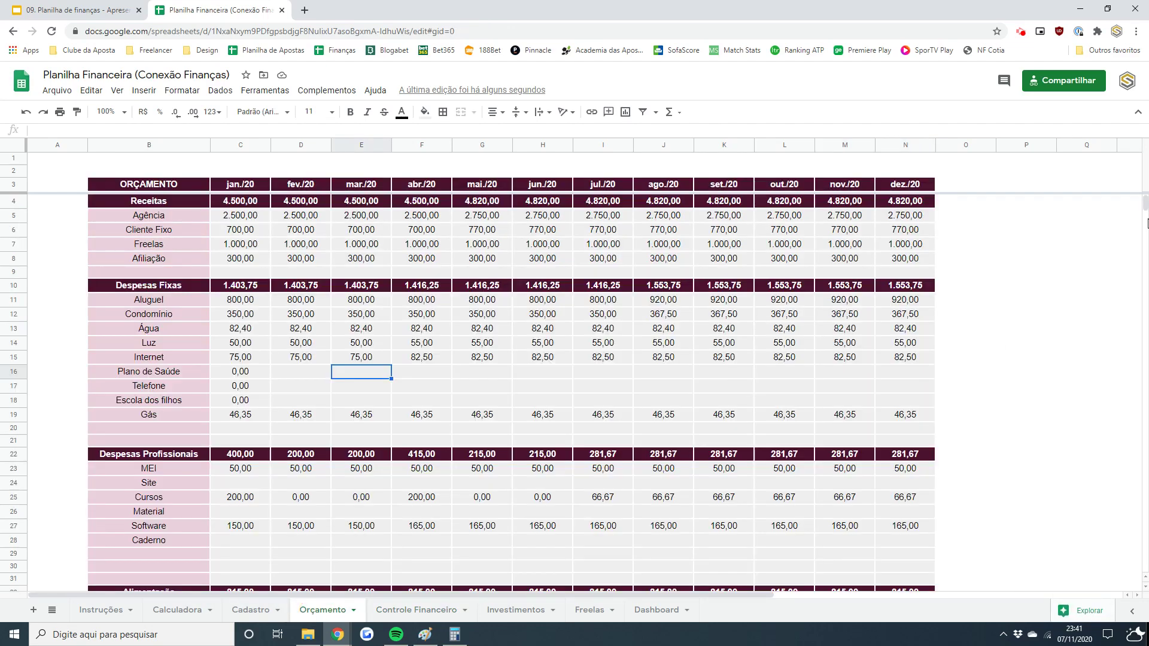
drag(1144, 200, 1145, 220)
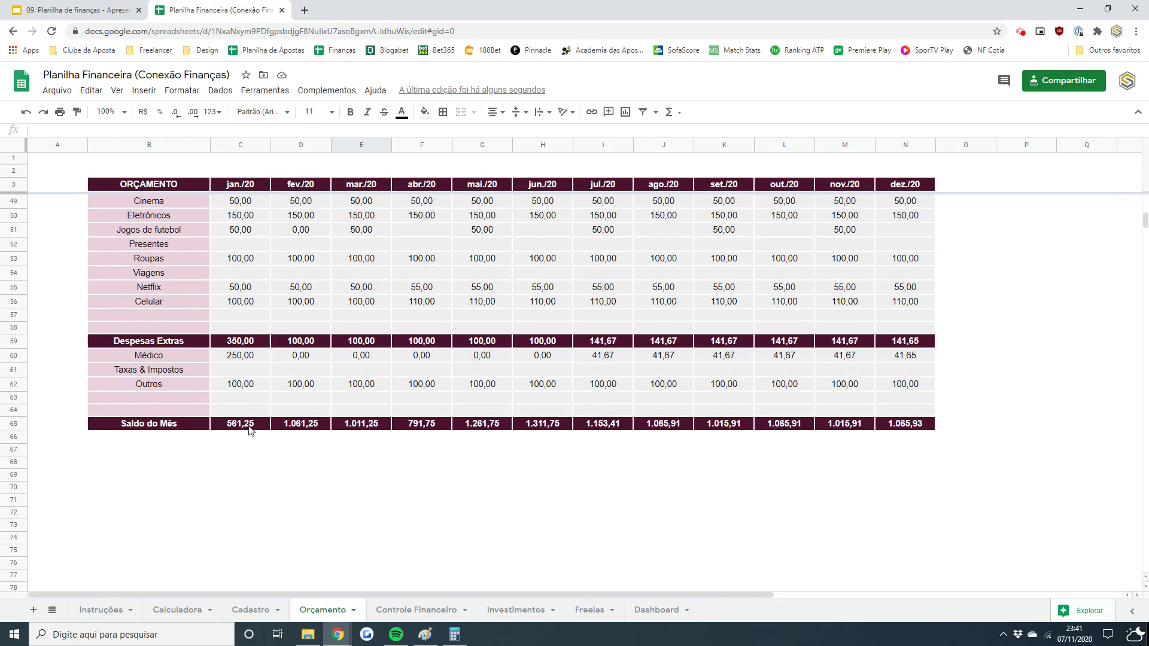
drag(240, 424, 921, 427)
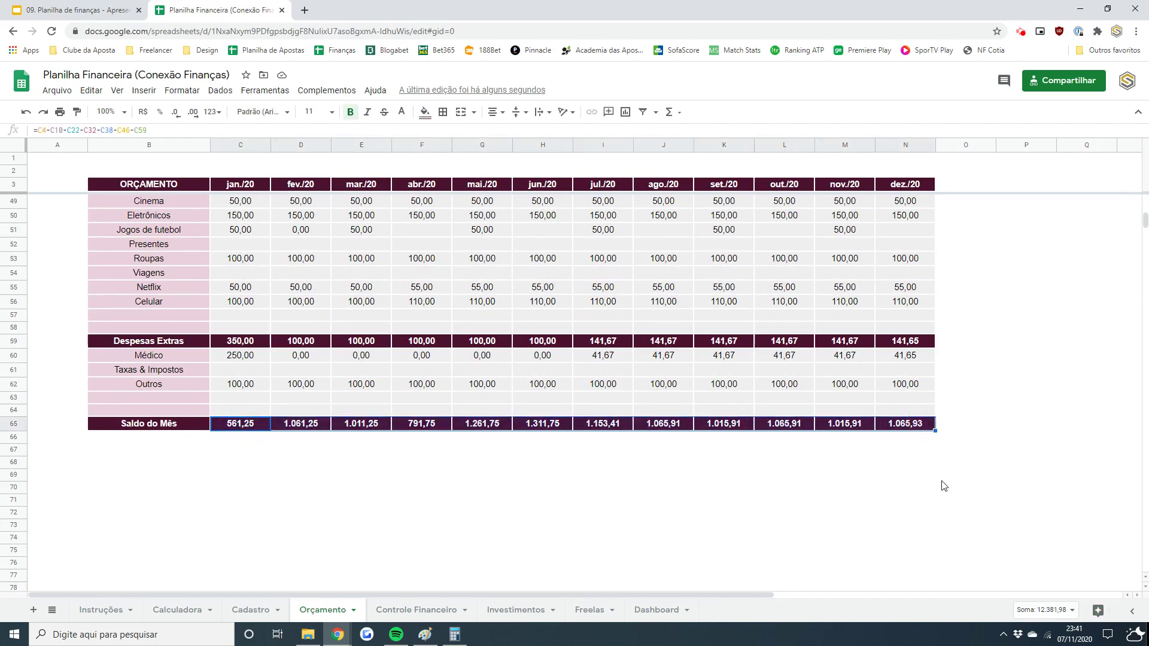
click(413, 610)
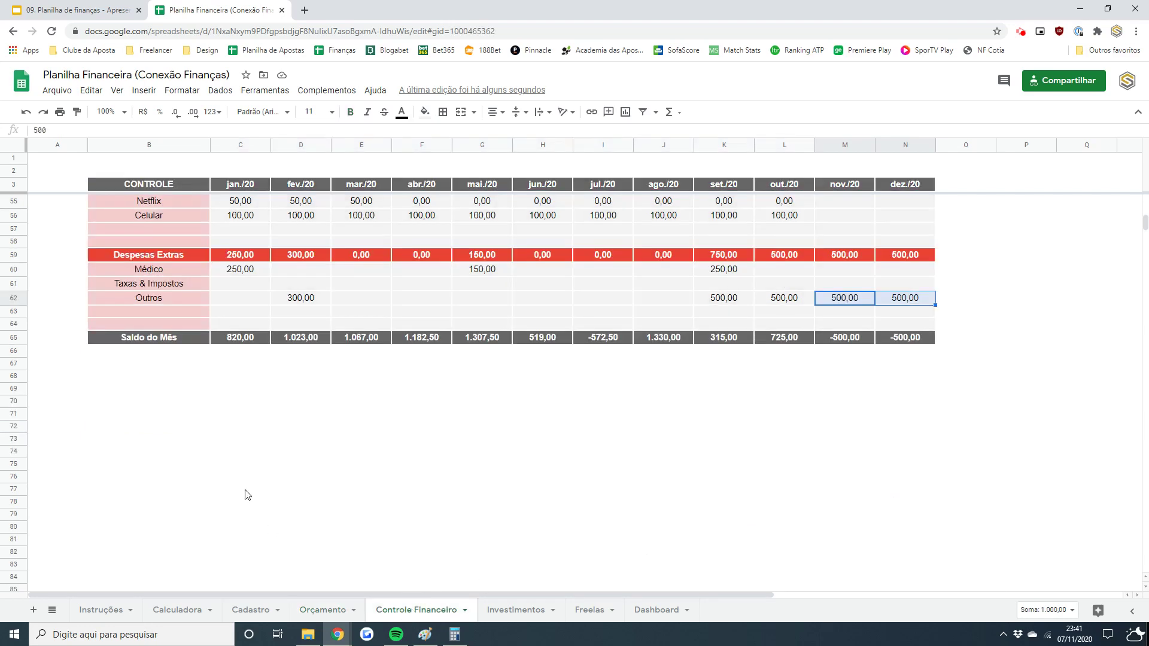
drag(242, 341, 901, 340)
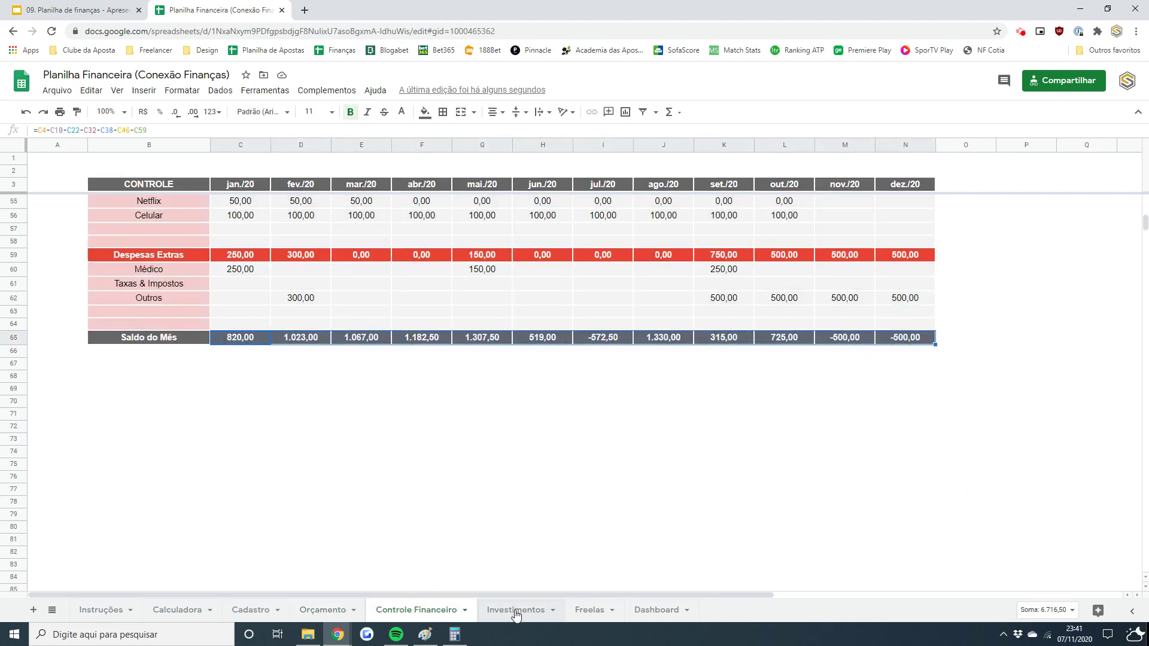
click(655, 611)
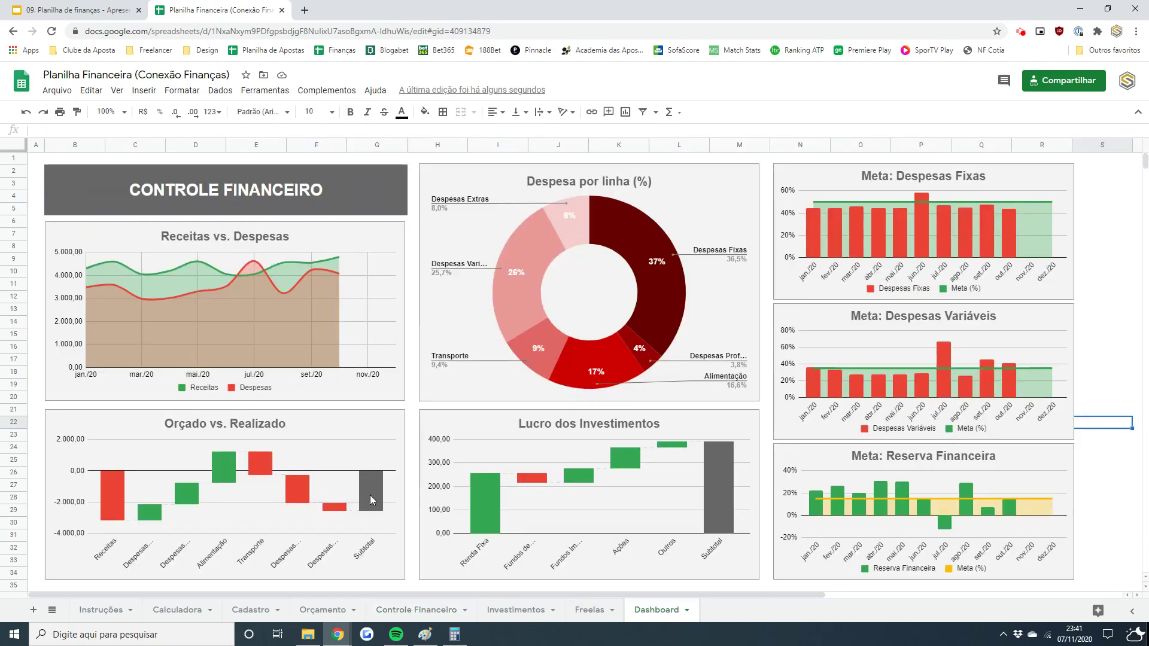
- Read the Orçado vs. Realizado bar values, then return to Controle Financeiro
click(370, 494)
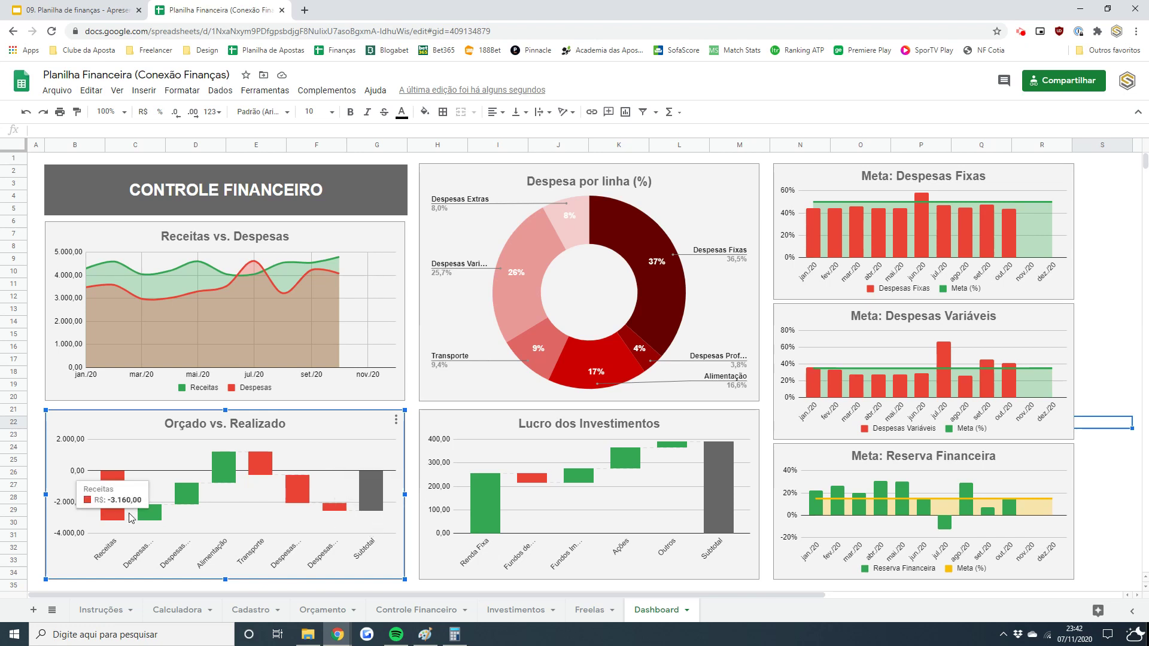
mouse_move(122, 508)
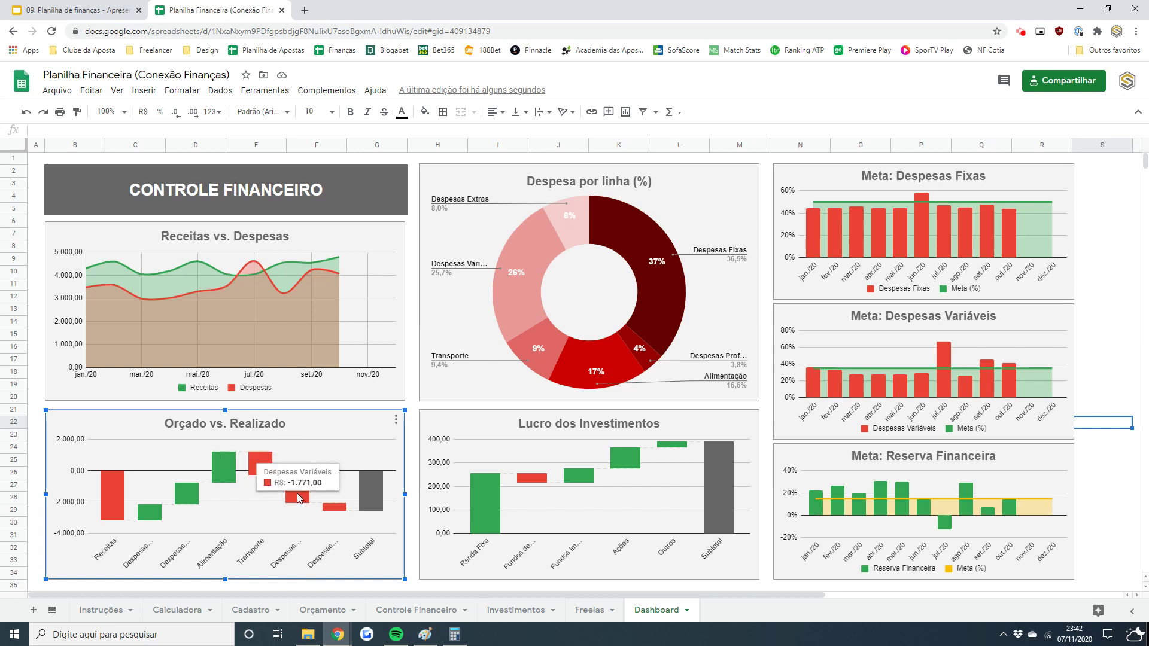
click(408, 605)
- Review the Eletrônicos jul./20 and Roupas jan./20 and out./20 values, then go back to the Dashboard
scroll(1147, 239, up, 5)
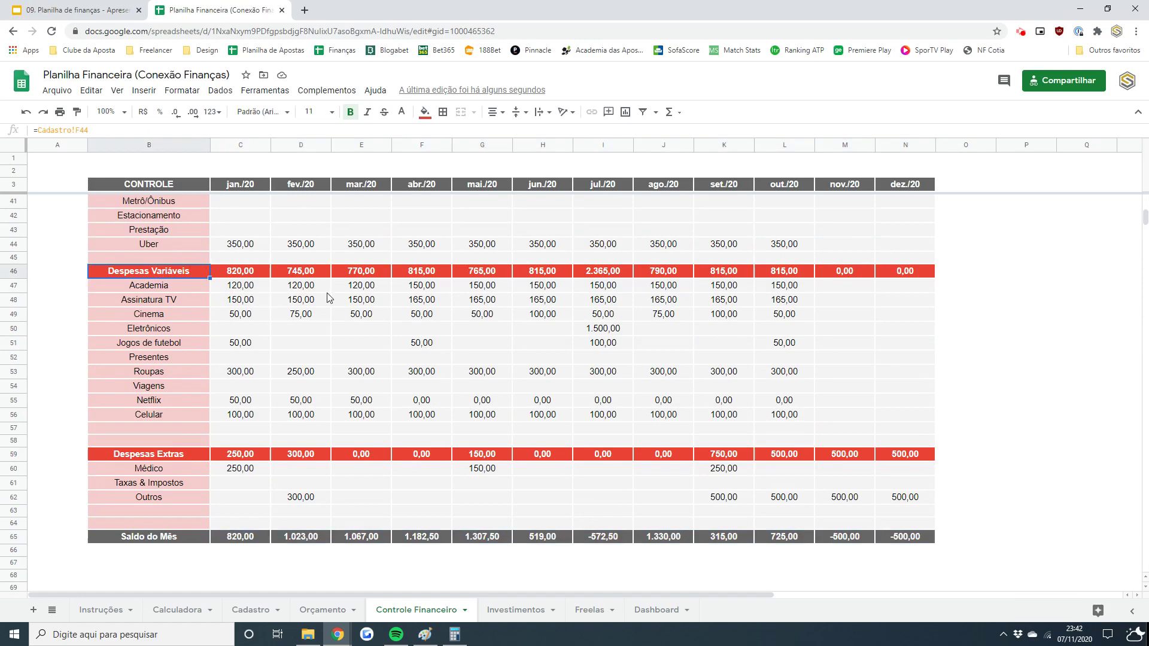
click(606, 331)
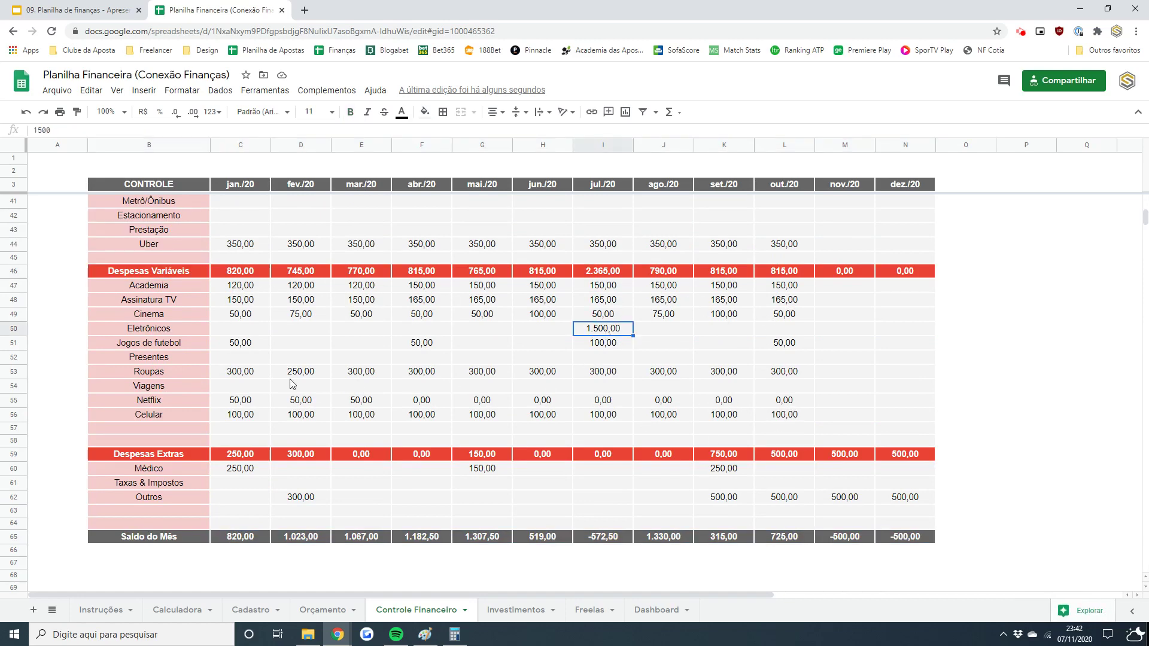
click(259, 374)
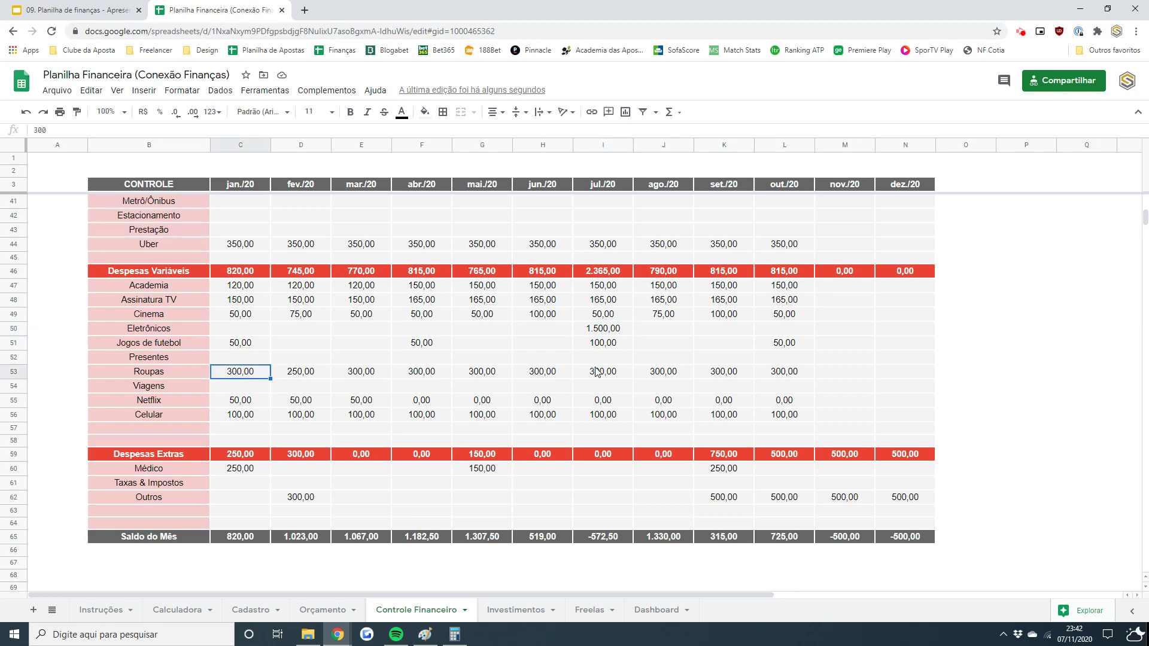
click(786, 373)
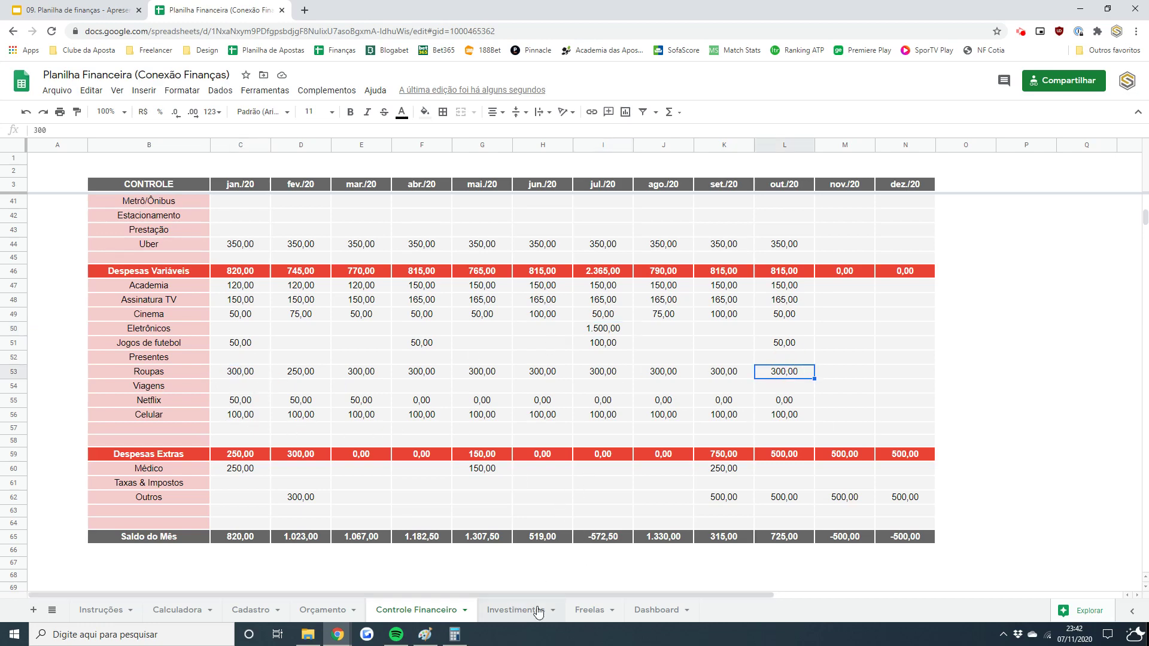
click(653, 612)
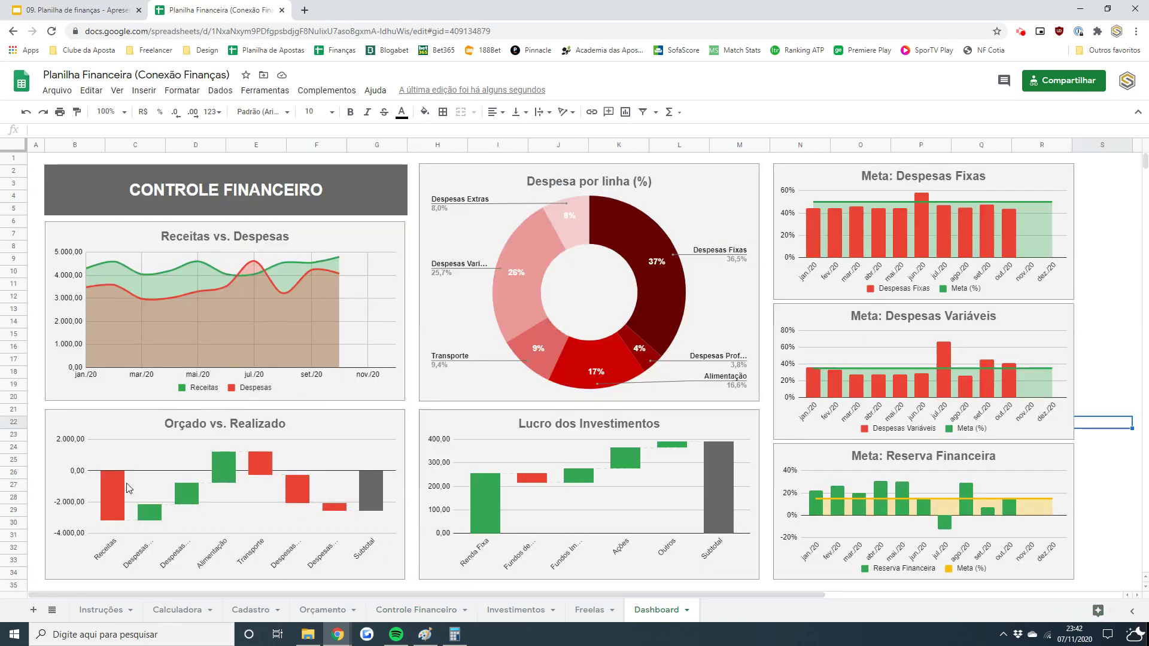
- Set Orçamento's jun./20 Cliente Fixo budget (H6) to 0
click(311, 614)
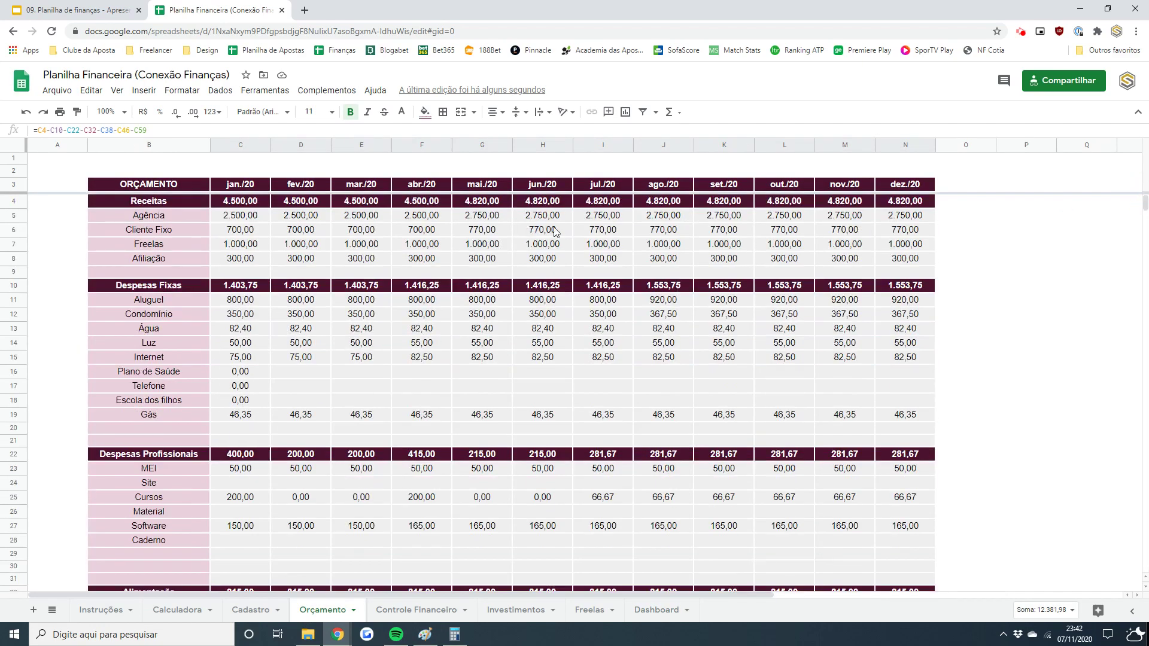
click(599, 231)
click(552, 231)
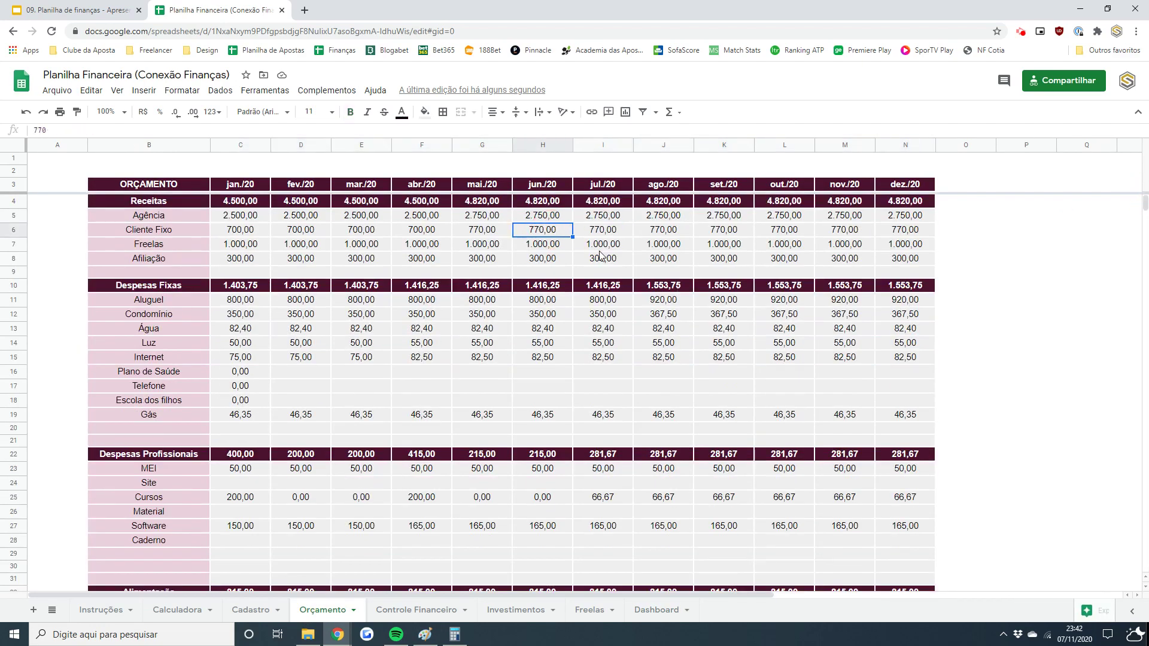
text(0)
key(Tab)
key(Left)
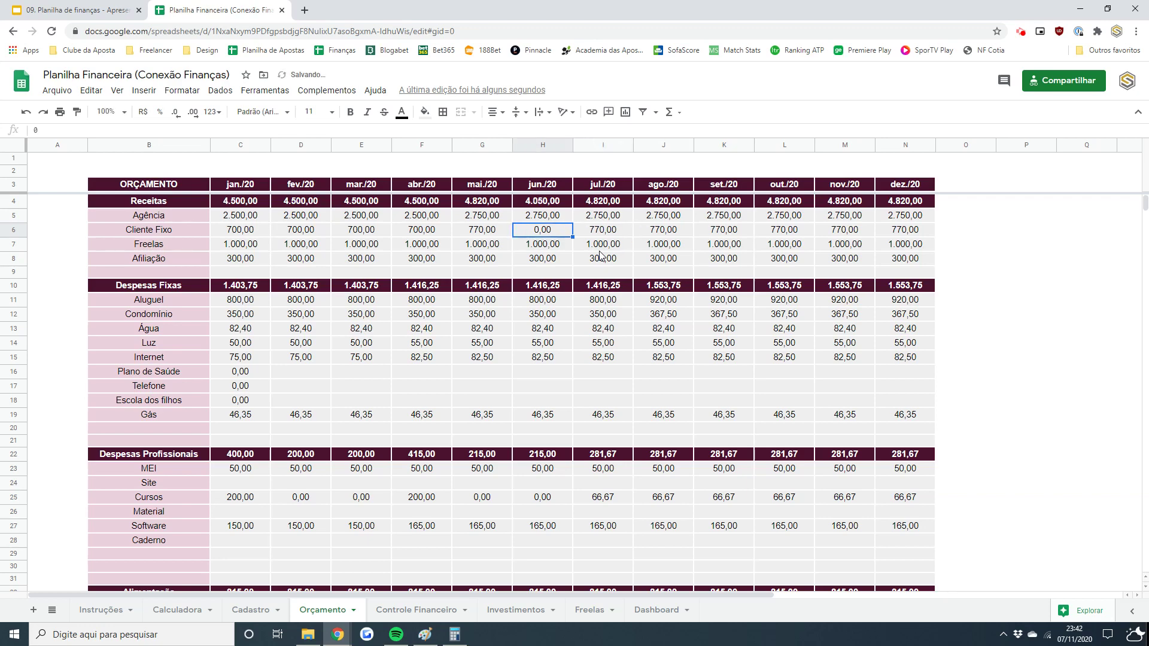
- Copy the 0 across Cliente Fixo jul./20 to dez./20 and check the updated Orçado vs. Realizado chart
key(ctrl+c)
key(Right)
key(ctrl+shift+Right)
key(ctrl+v)
key(Left)
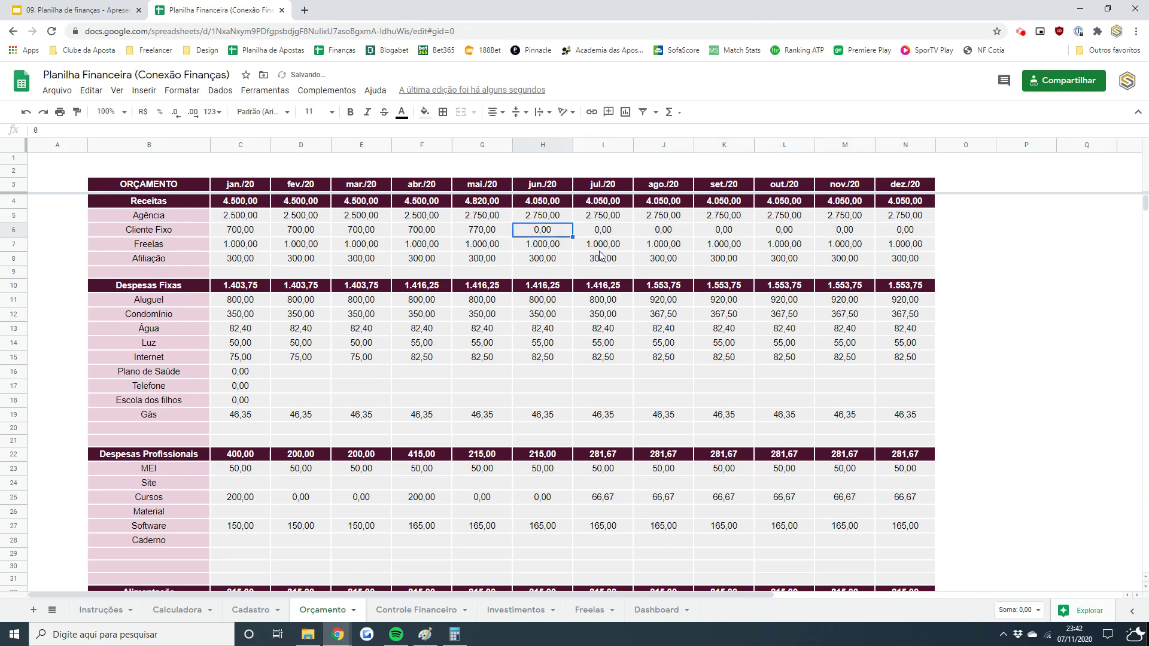
key(Left)
key(Right)
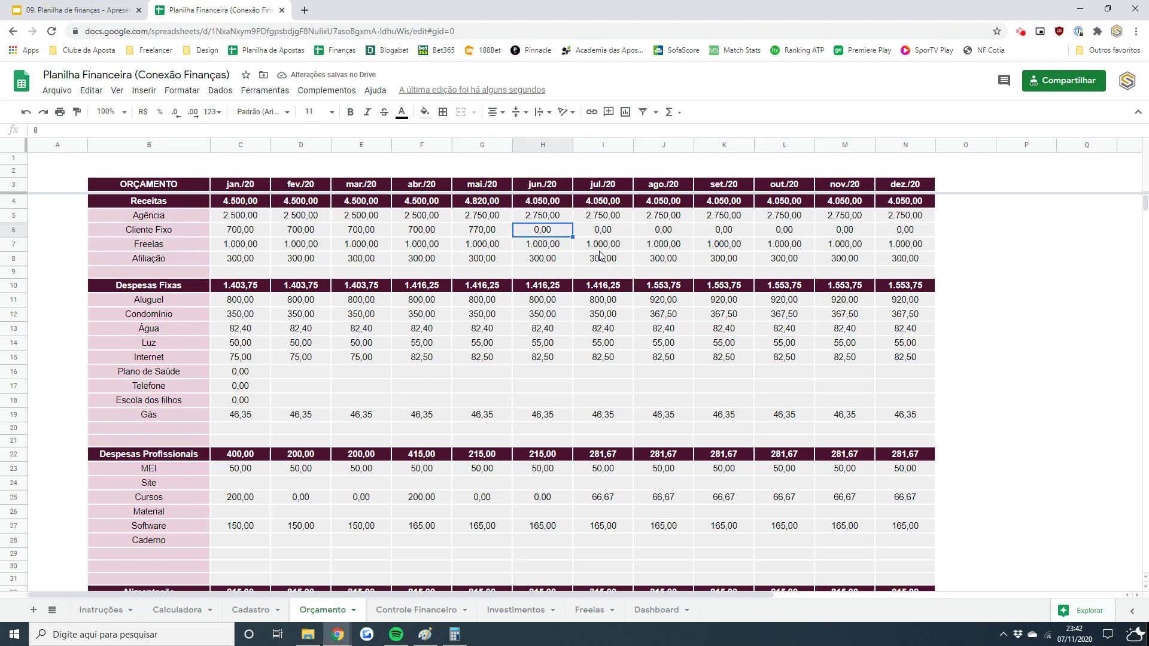
click(648, 611)
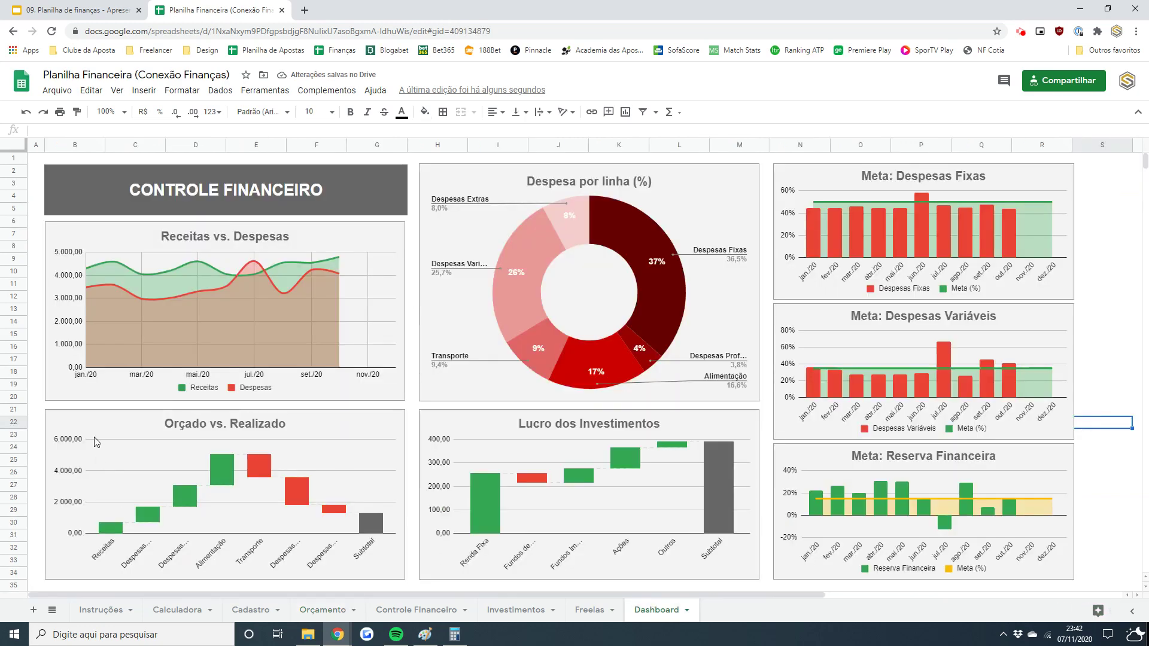
click(315, 430)
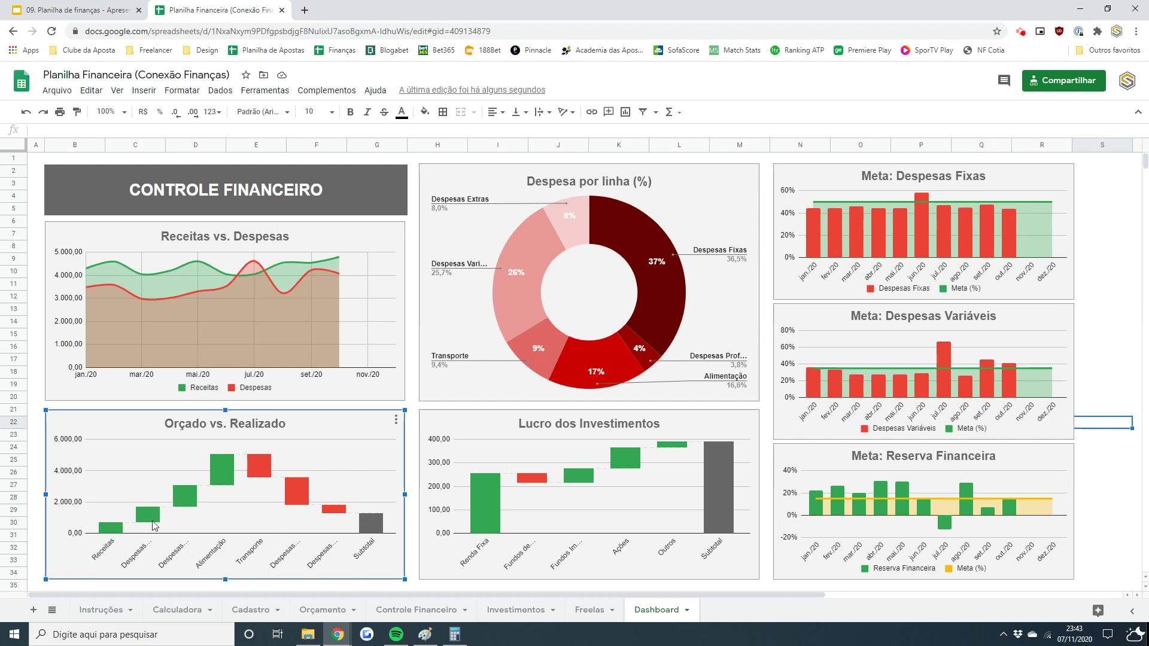
- Review the Orçamento Luz, Internet and Gás budgets and the empty jan./20 Luz entry in Controle Financeiro
mouse_move(152, 521)
mouse_move(188, 502)
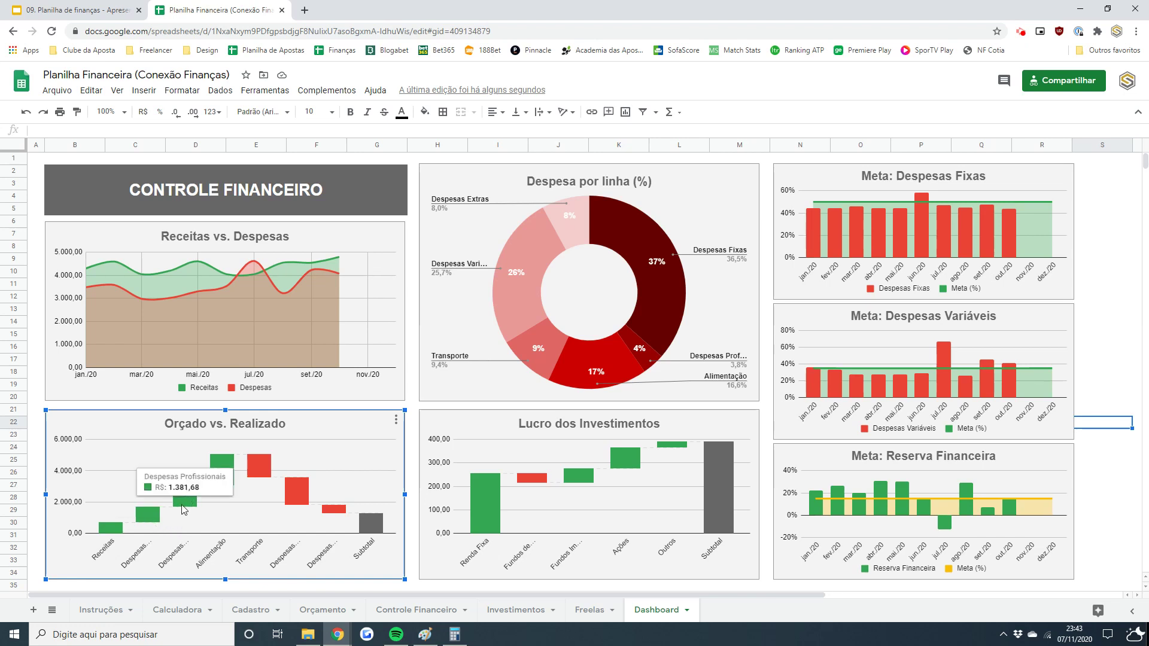
mouse_move(229, 469)
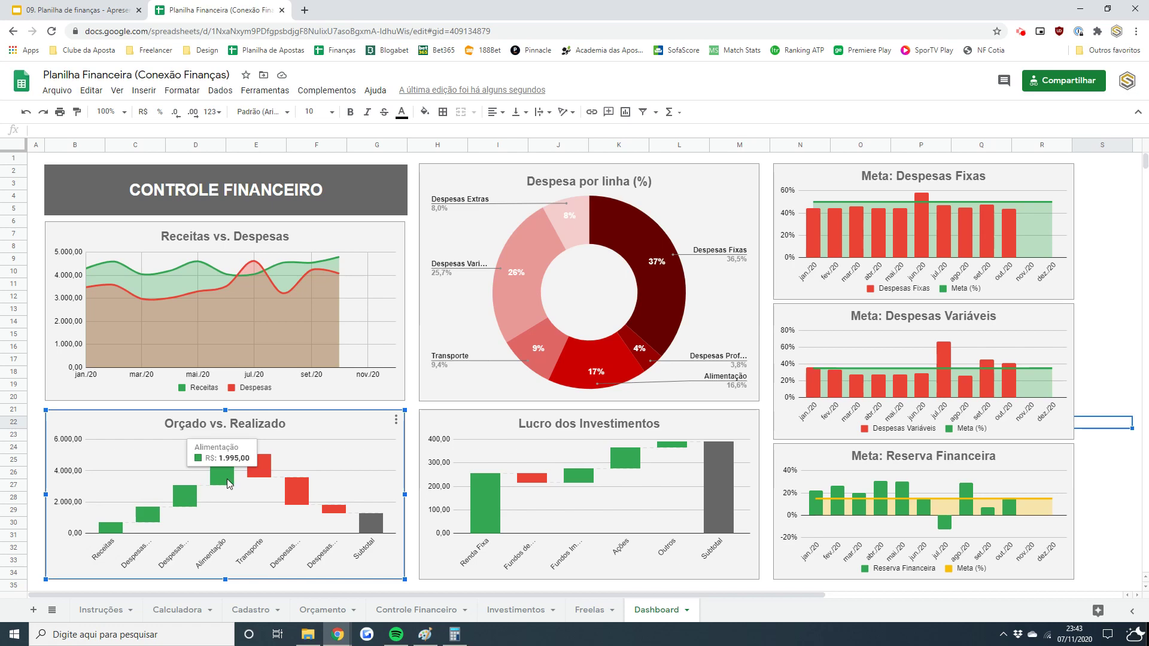
click(416, 610)
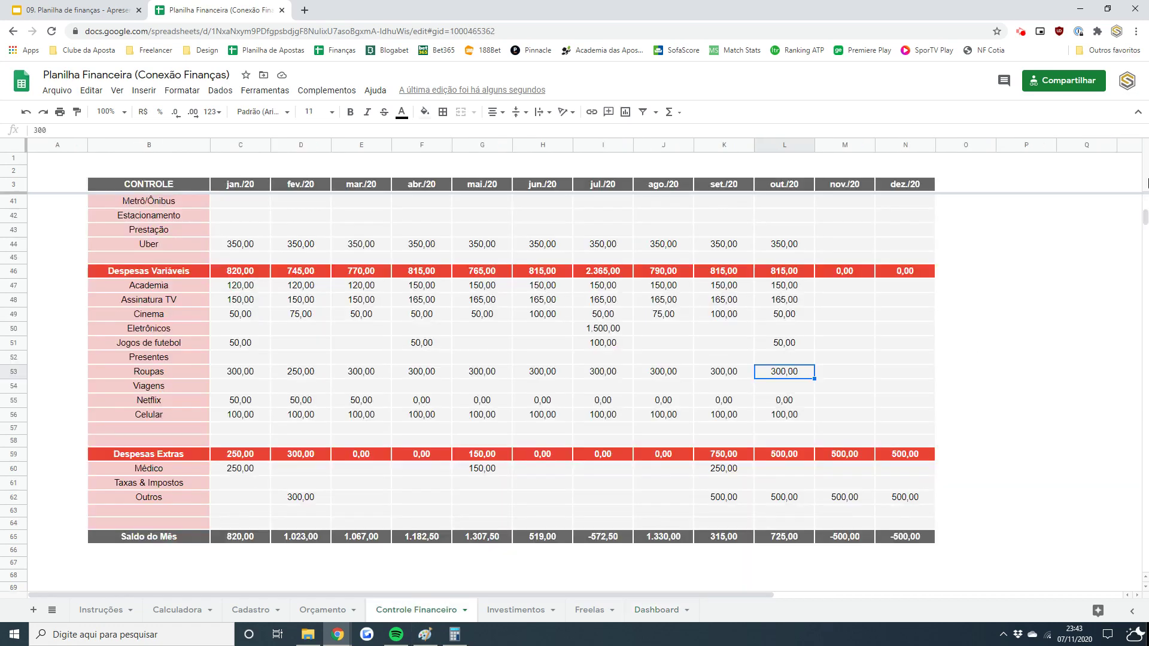
drag(1145, 217, 1145, 198)
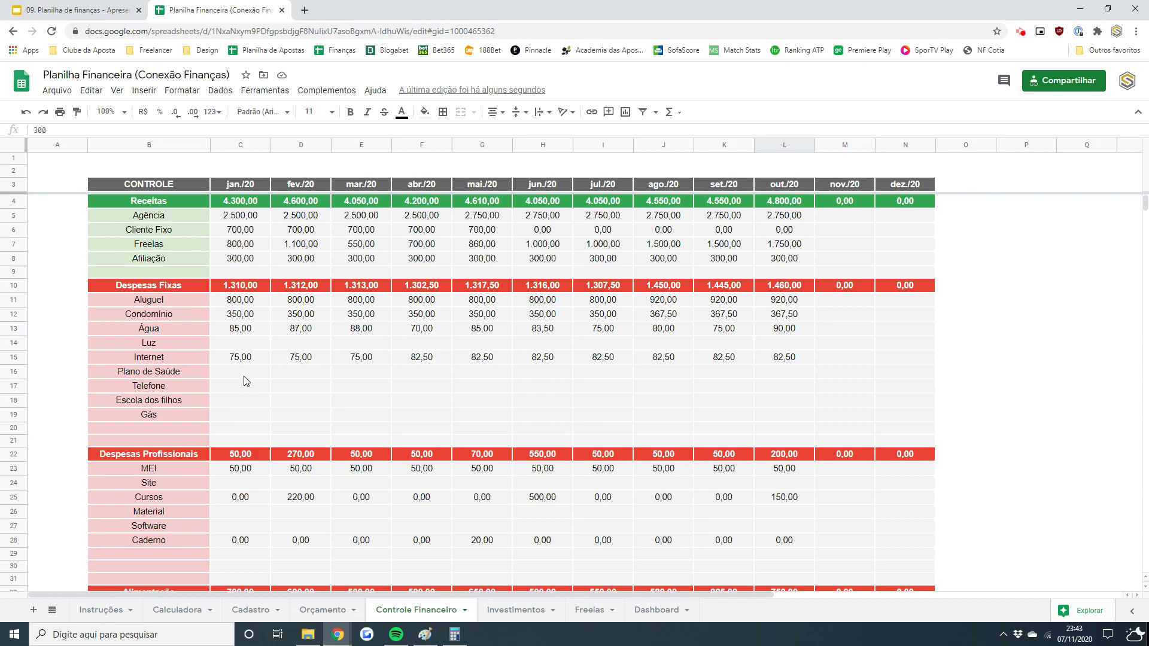
click(320, 610)
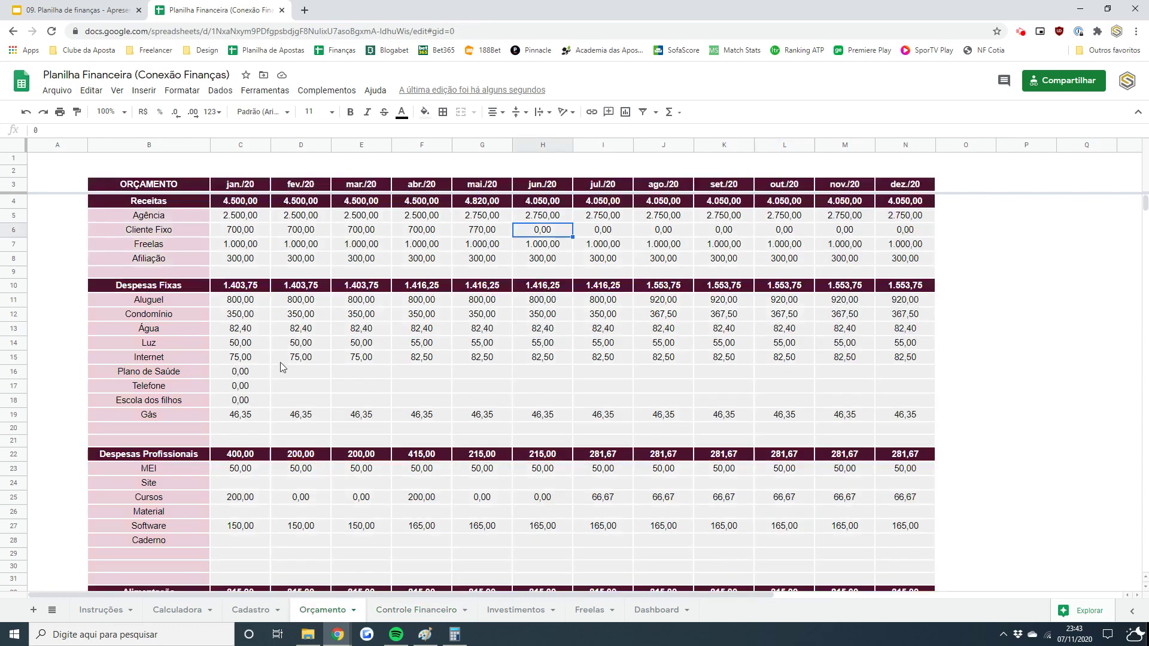
drag(235, 359, 295, 345)
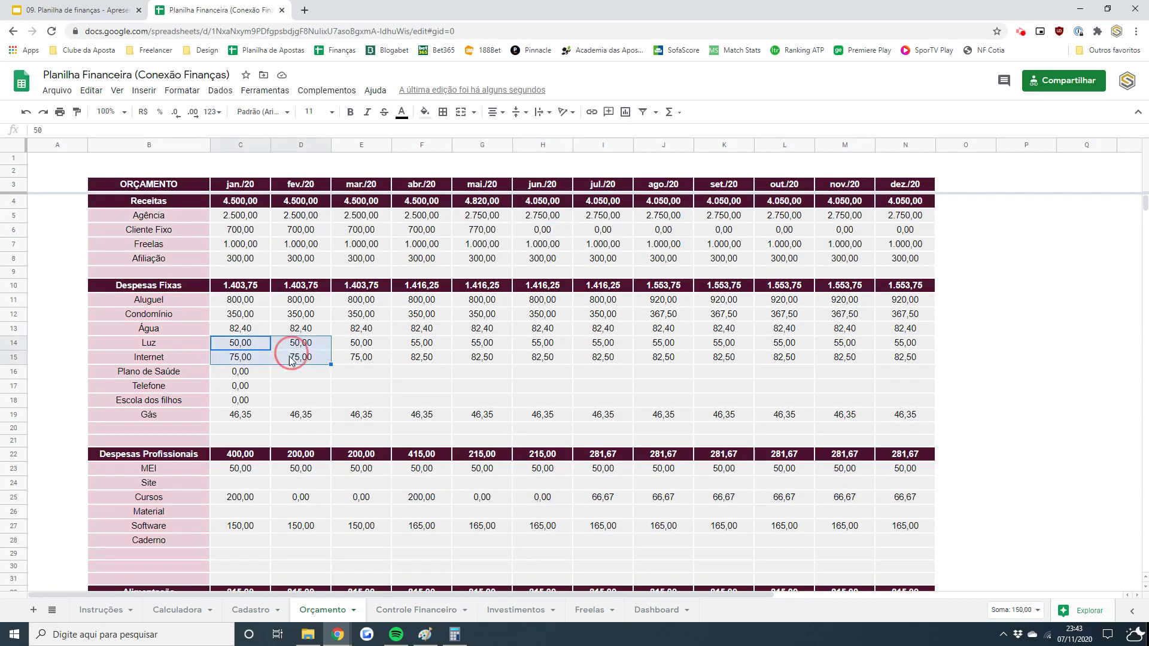
click(259, 414)
click(407, 613)
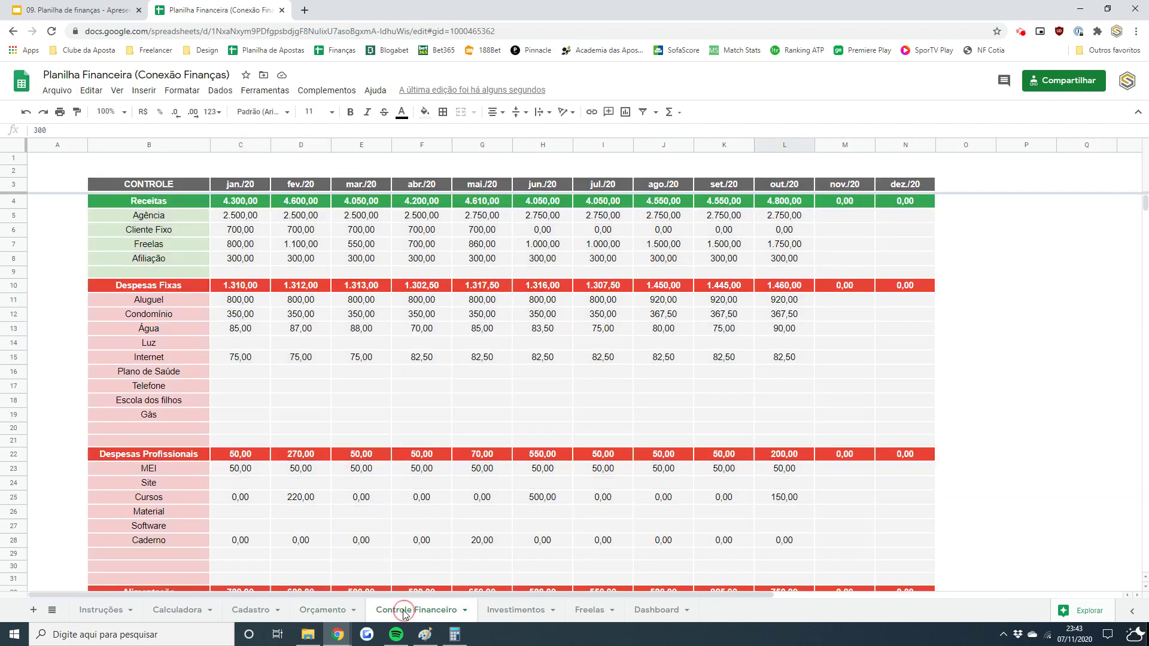
click(261, 348)
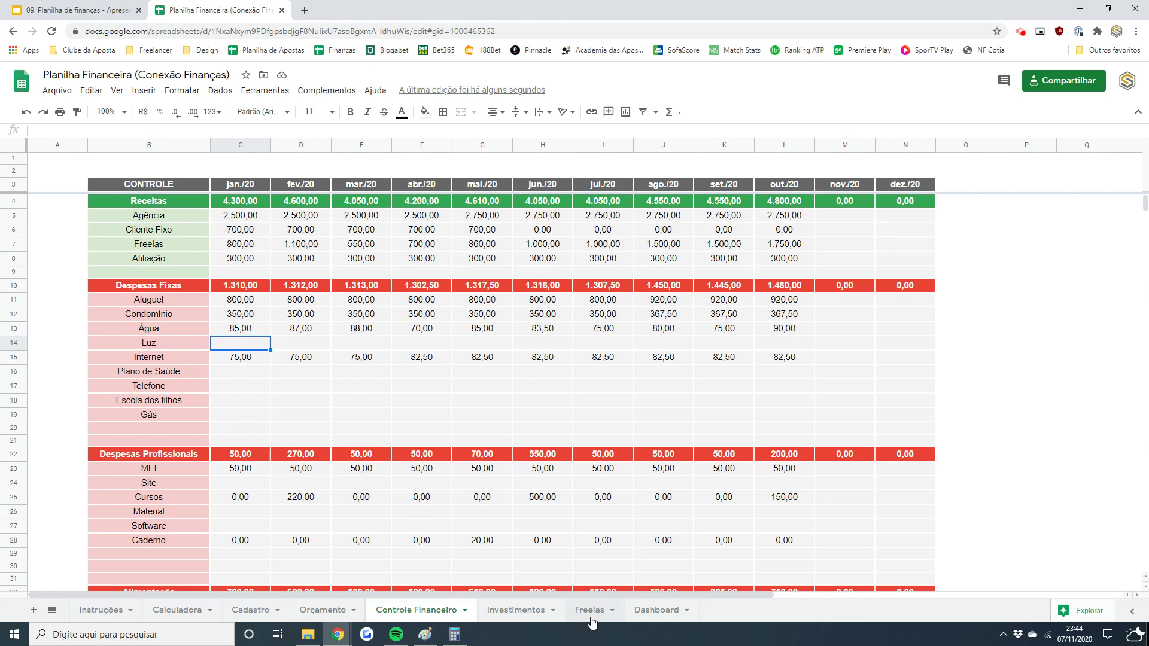
- Select the Dashboard's Orçado vs. Realizado, Receitas vs. Despesas and Despesa por linha charts, then open Investimentos
click(656, 611)
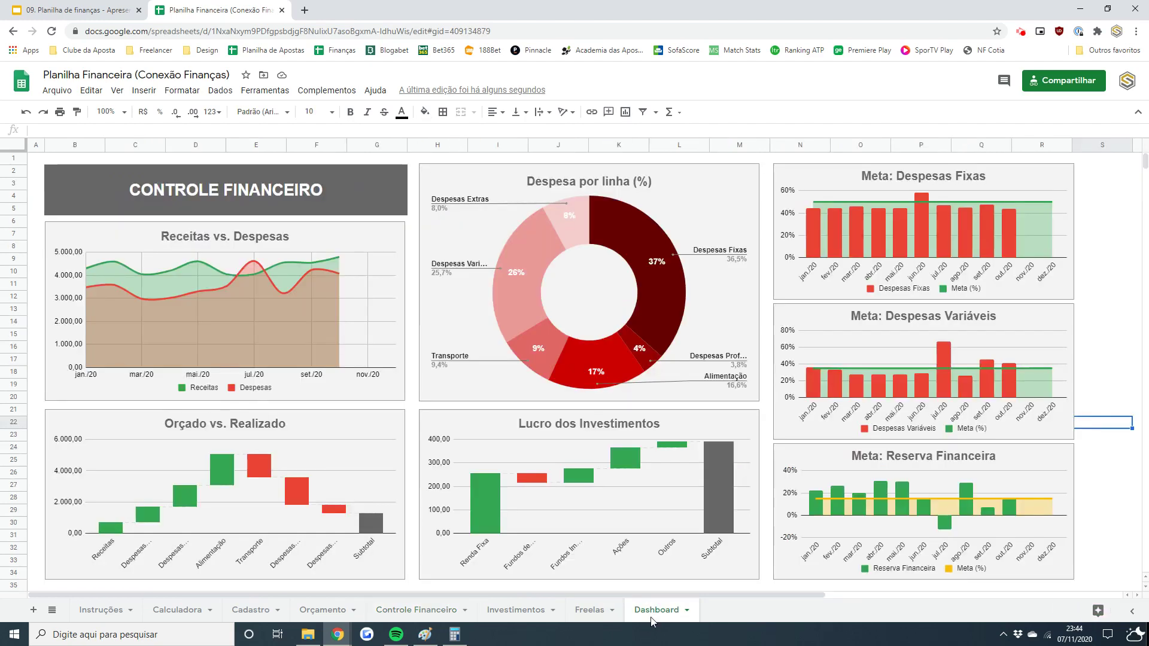
click(228, 477)
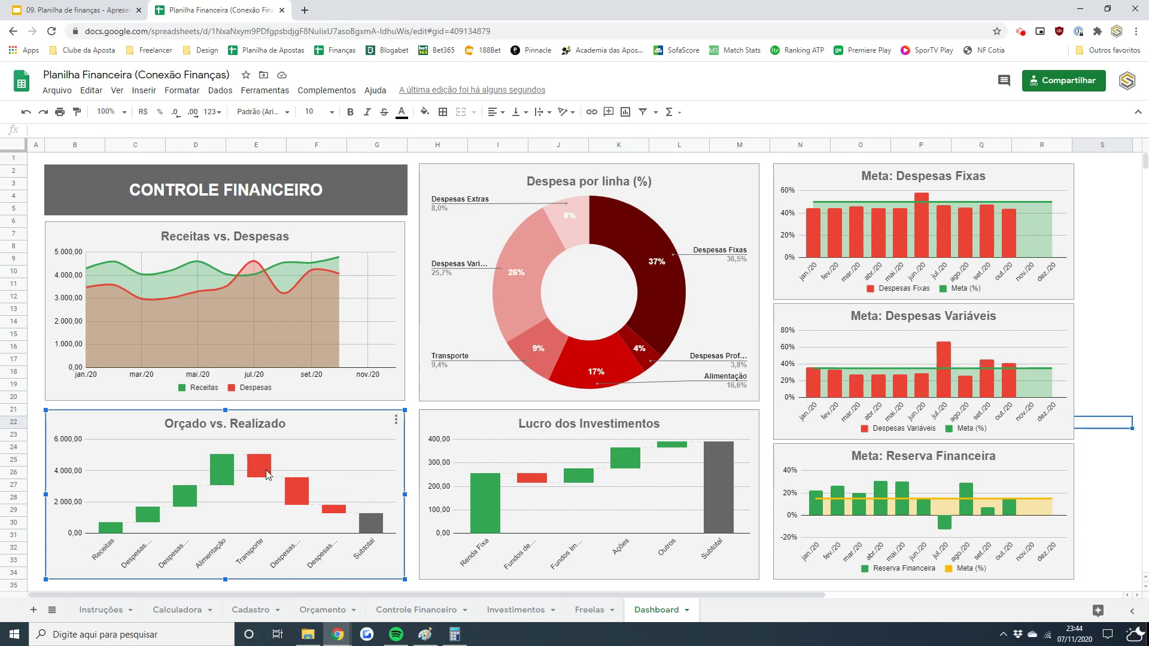
click(333, 248)
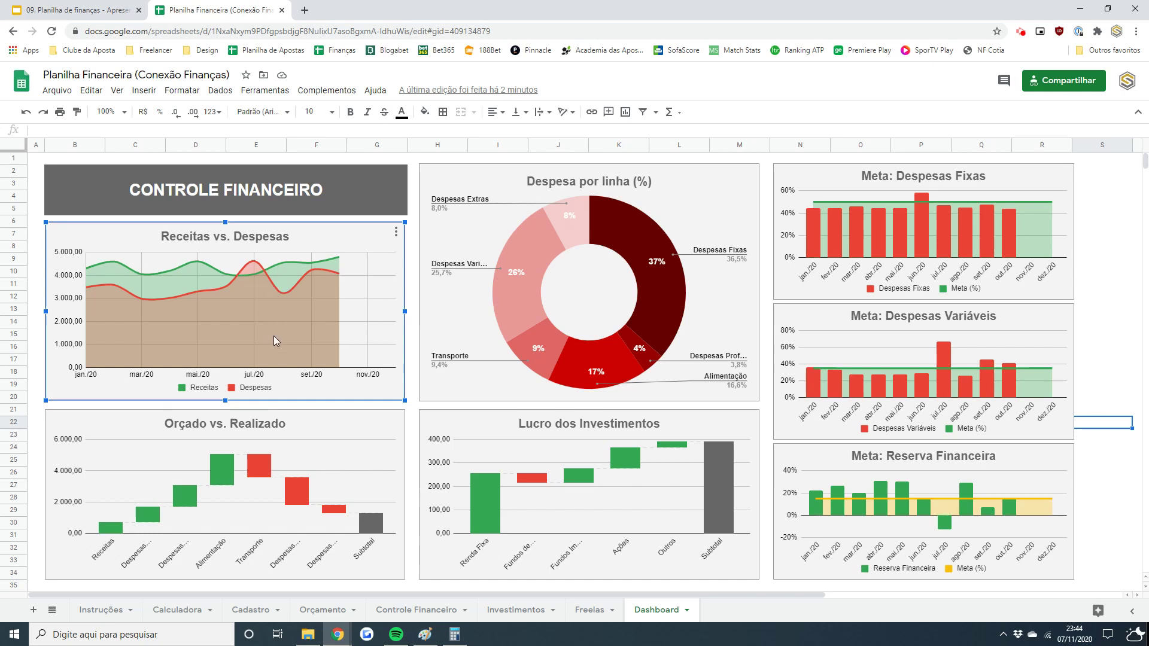
click(692, 173)
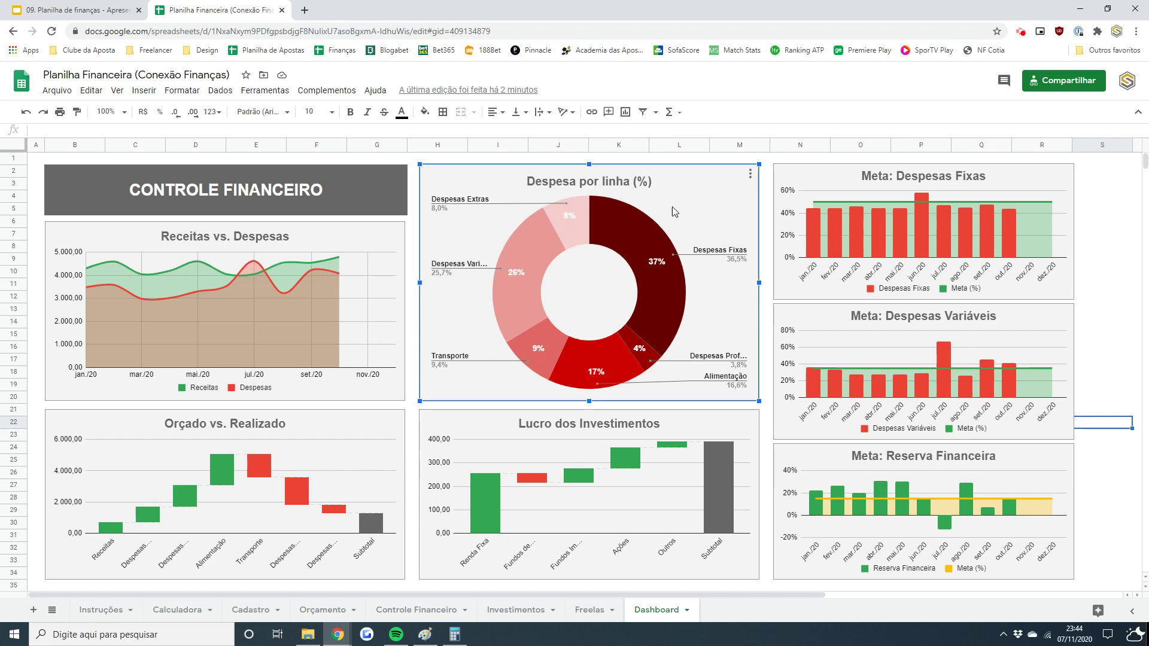
click(520, 617)
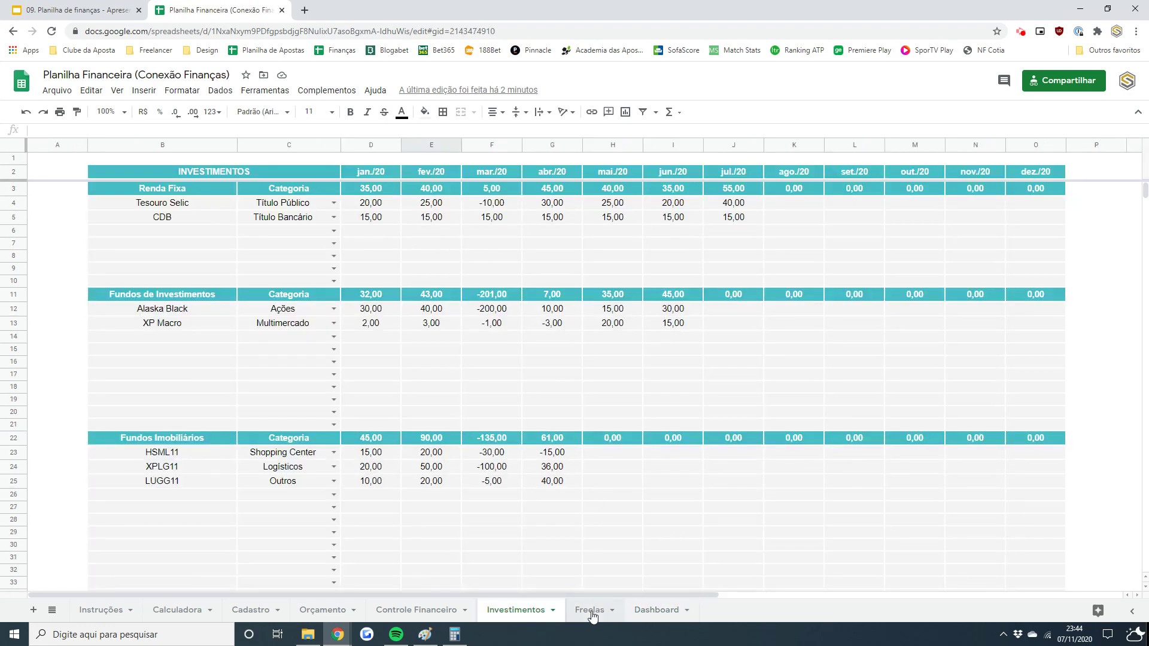
- Select the Dashboard's Lucro dos Investimentos chart and inspect each investment type's profit bar
click(636, 611)
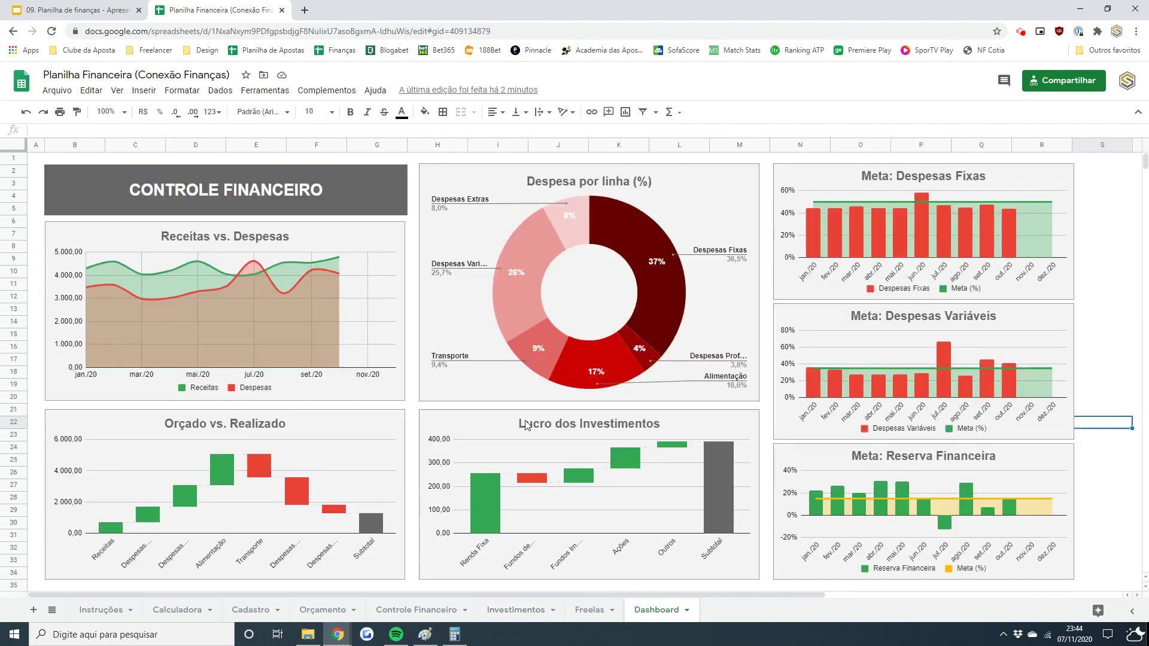
click(477, 424)
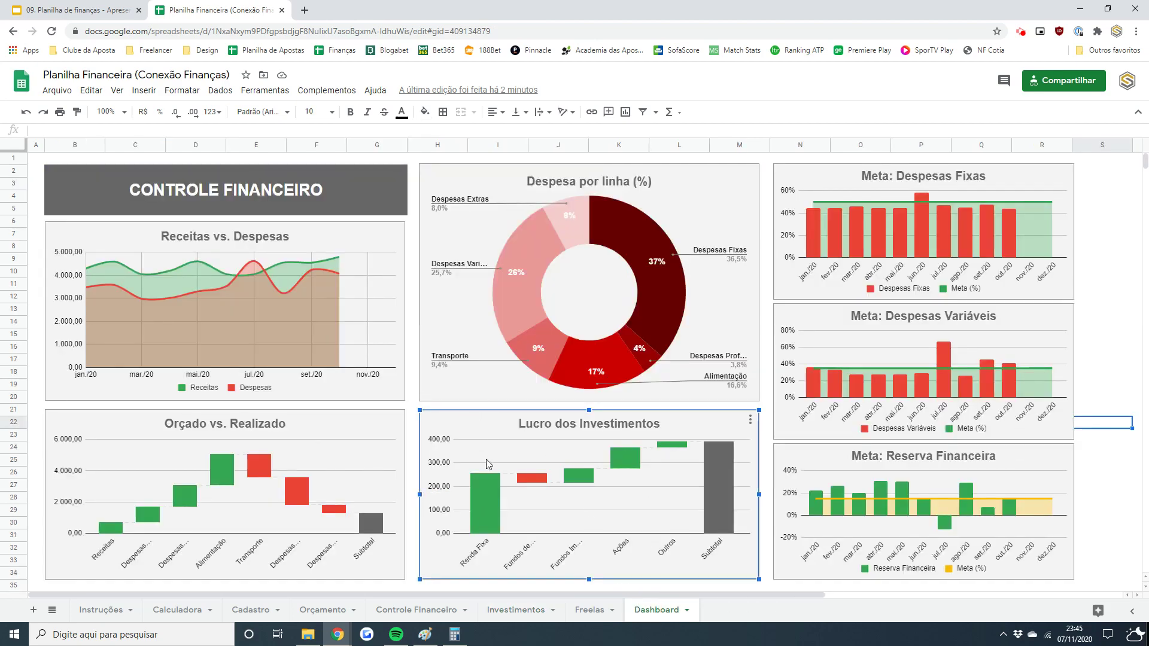
mouse_move(476, 510)
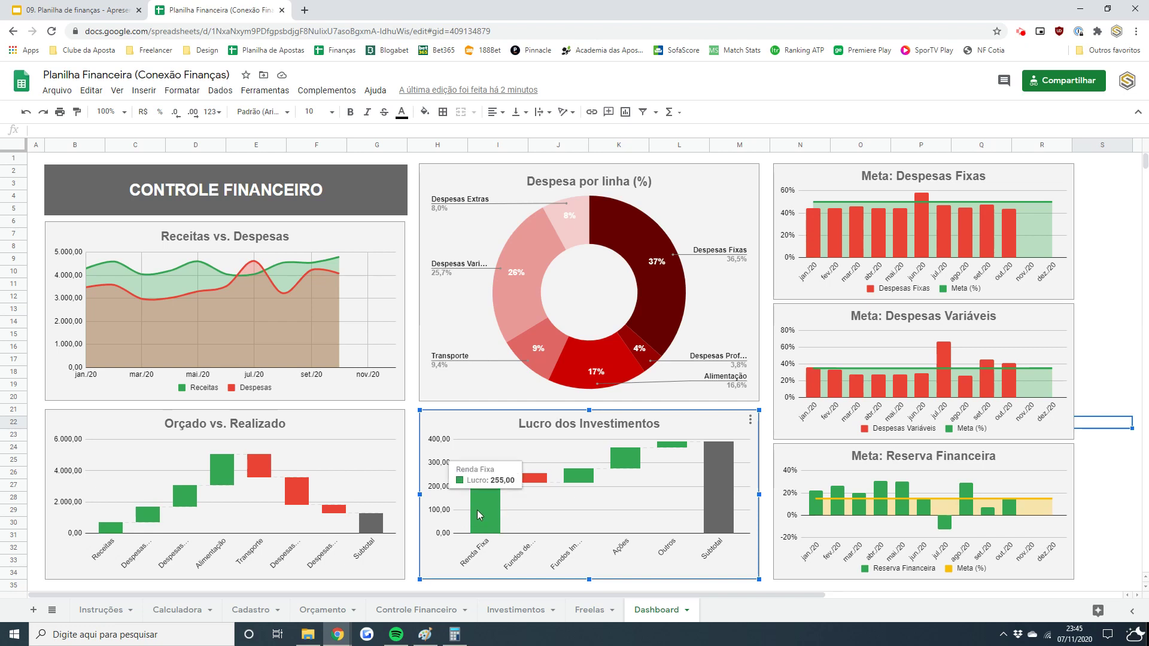
mouse_move(532, 483)
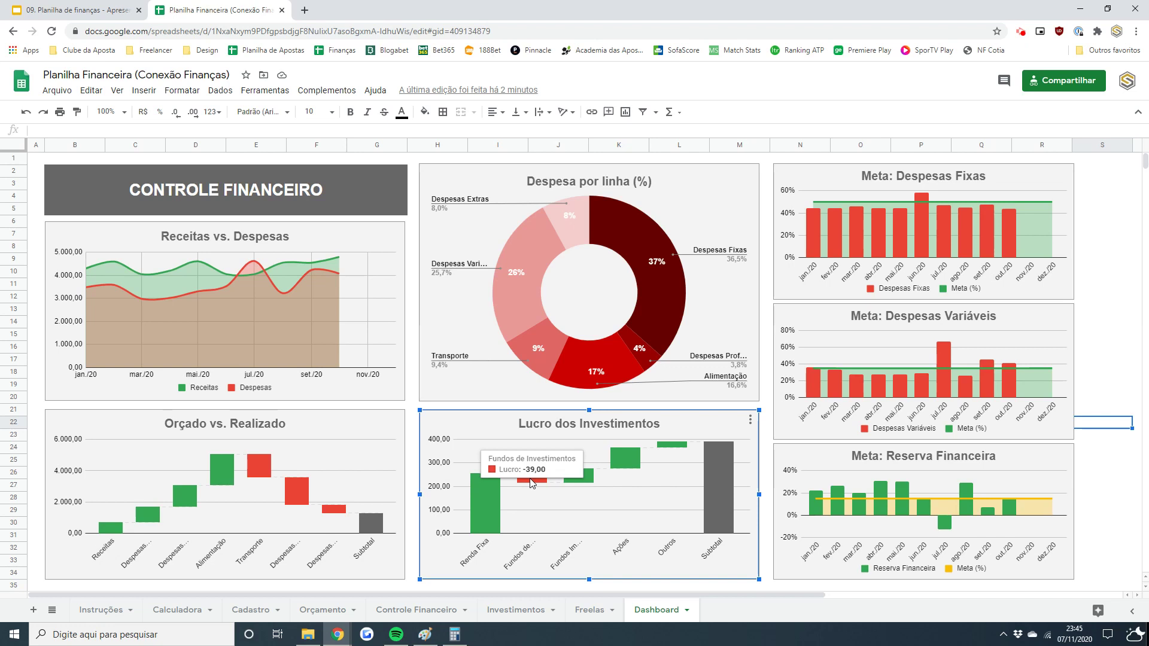
mouse_move(574, 480)
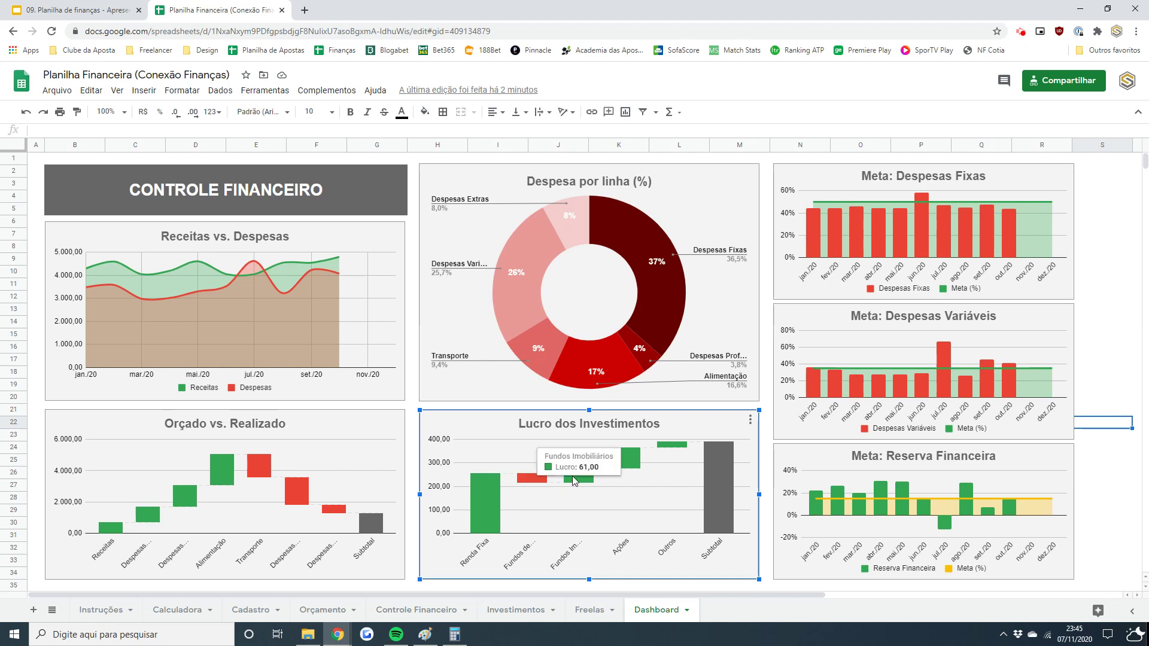
mouse_move(621, 471)
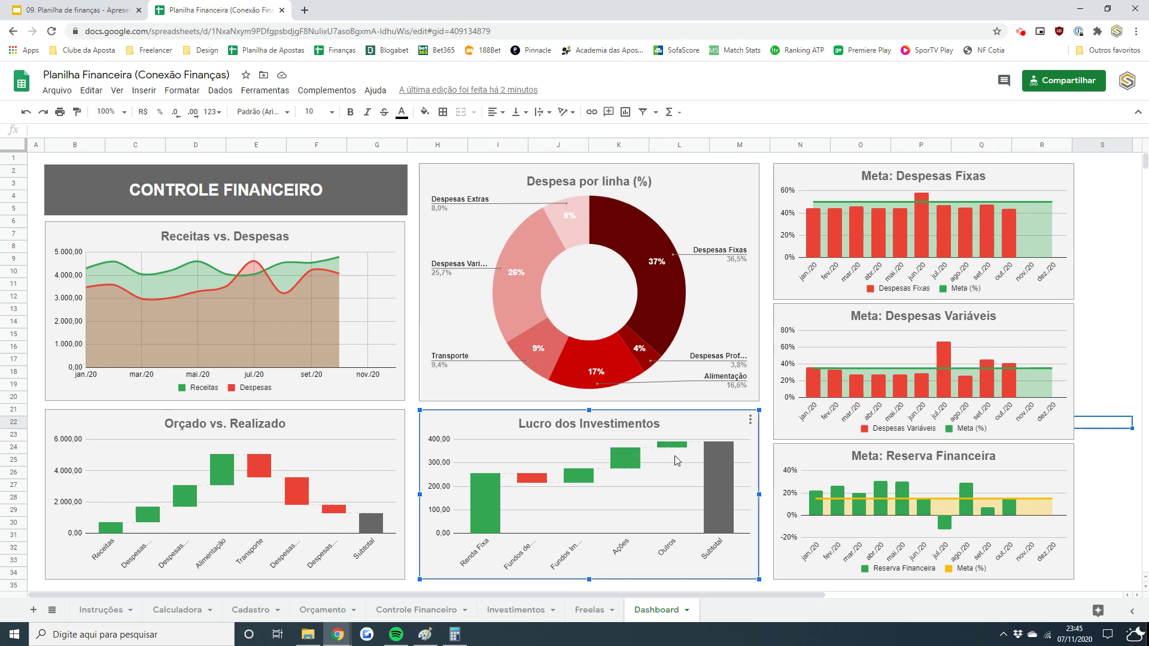
mouse_move(675, 452)
mouse_move(711, 477)
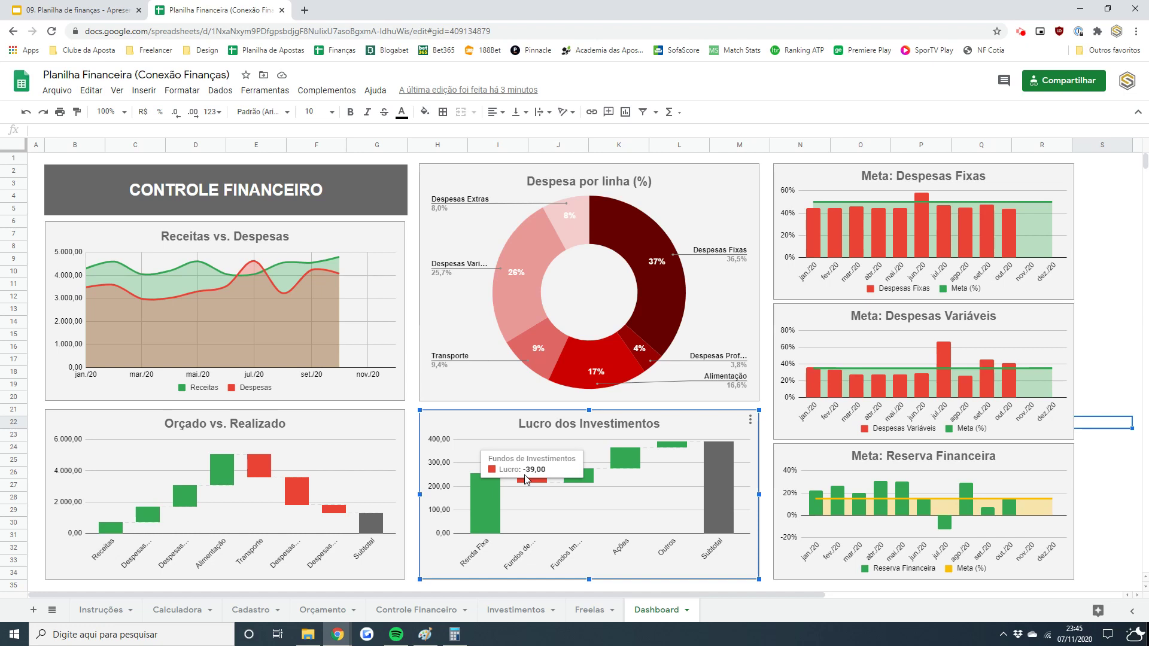
click(1096, 215)
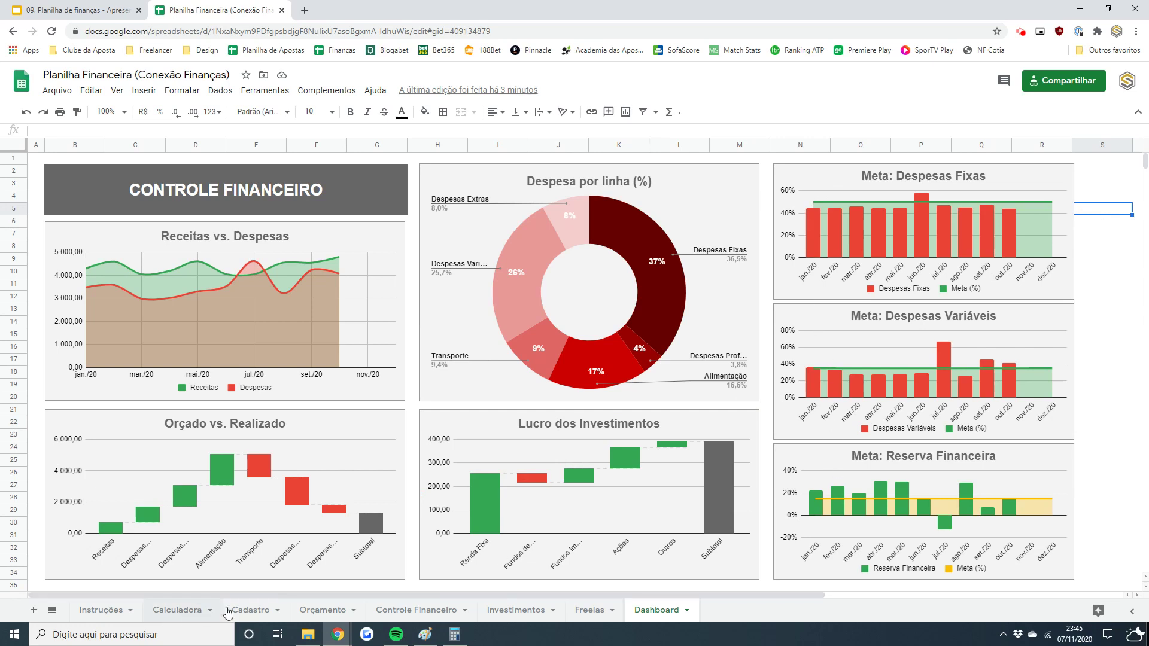
click(178, 610)
click(250, 610)
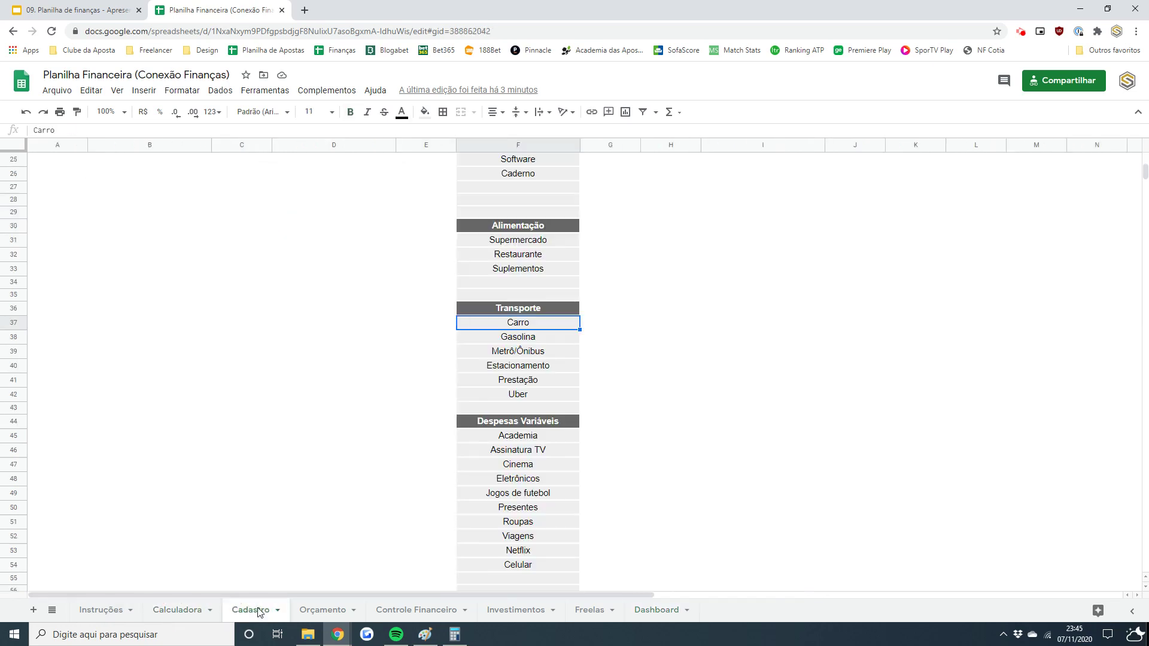
drag(1145, 173, 1145, 160)
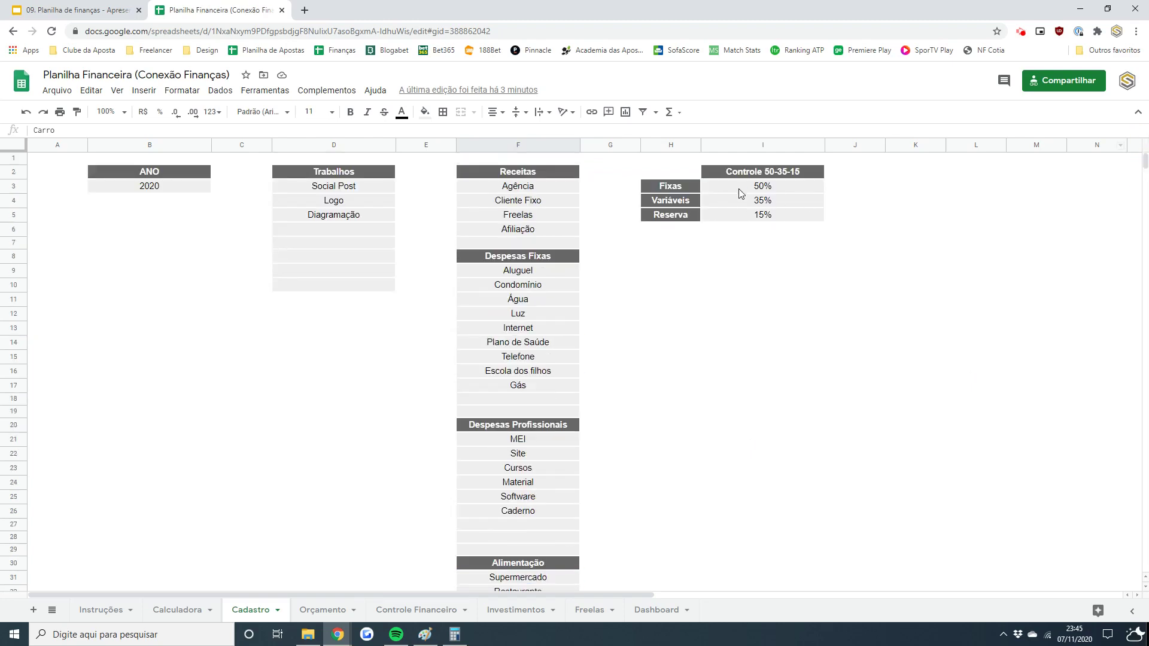
click(746, 202)
drag(746, 203, 745, 216)
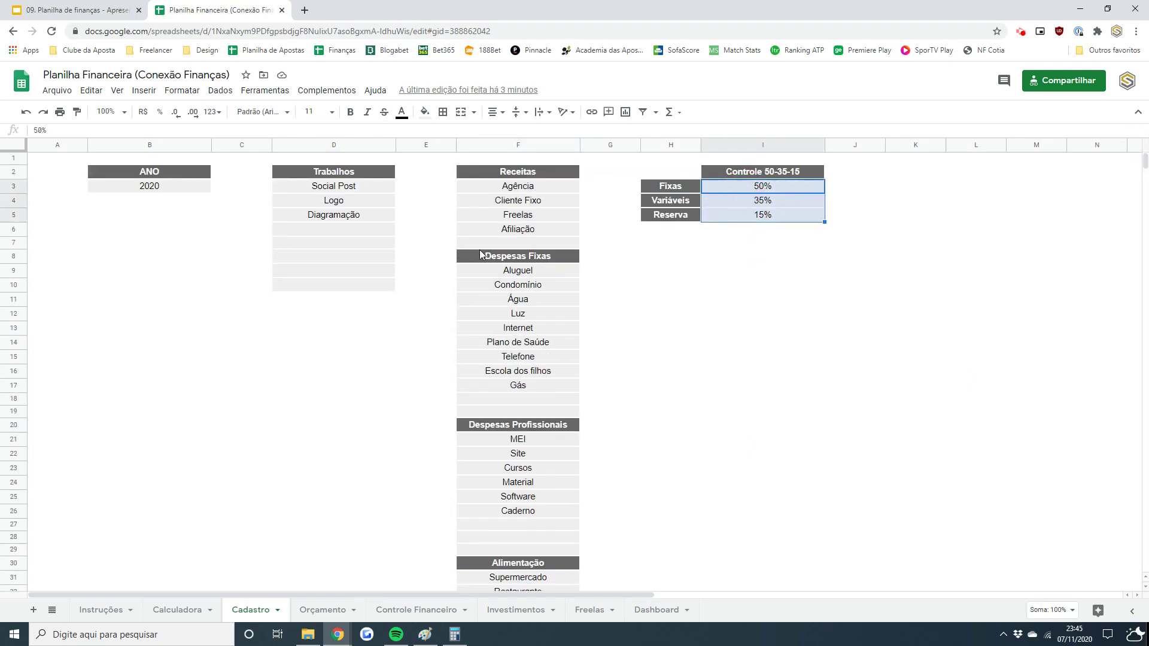
drag(547, 272, 548, 412)
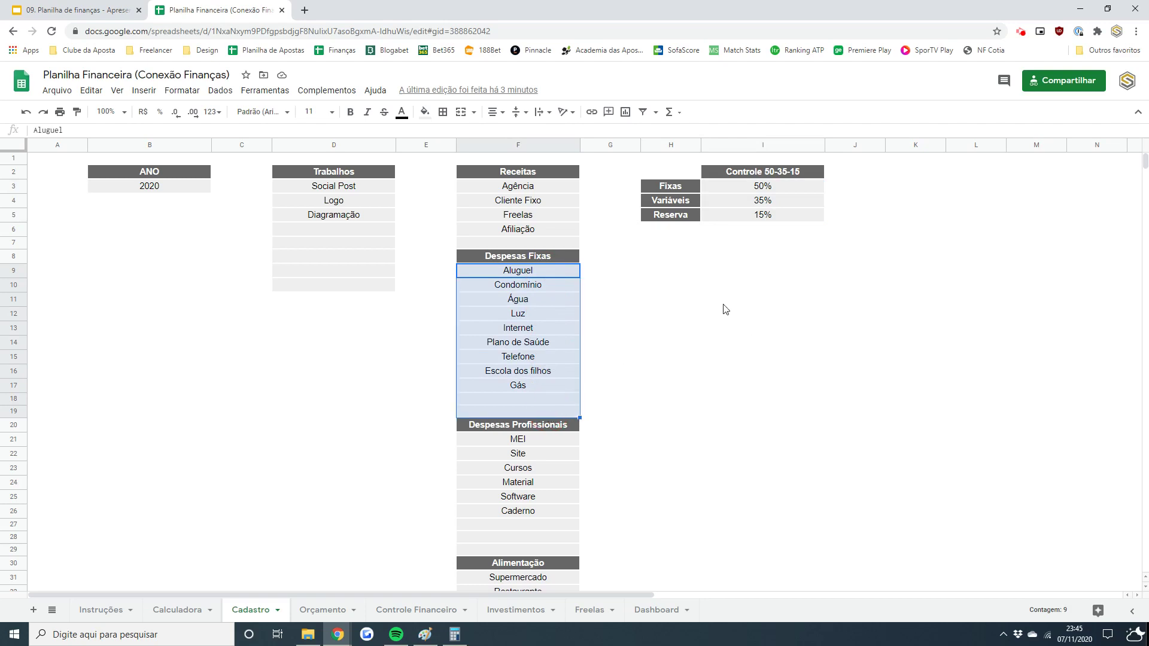
click(781, 191)
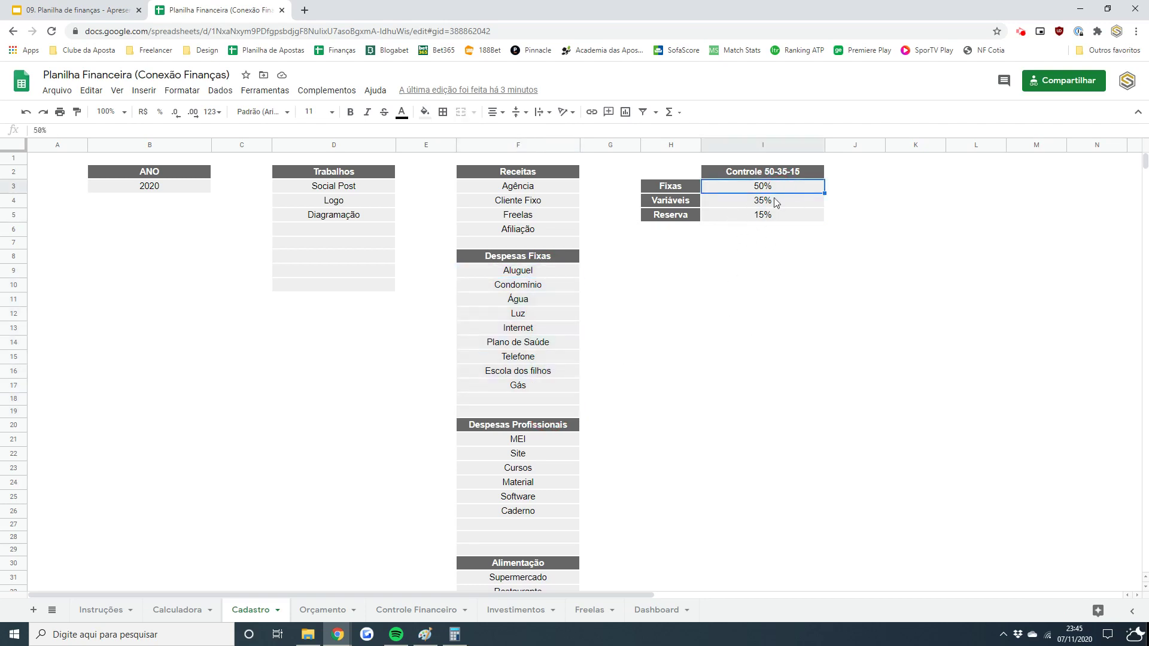
click(646, 611)
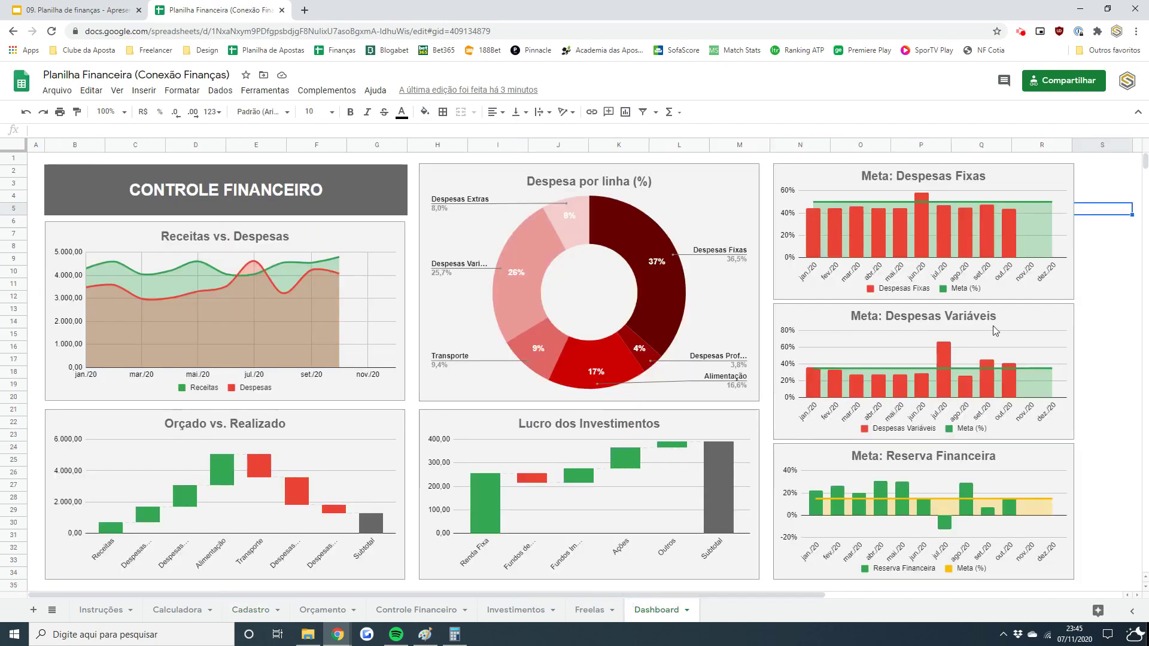
click(824, 188)
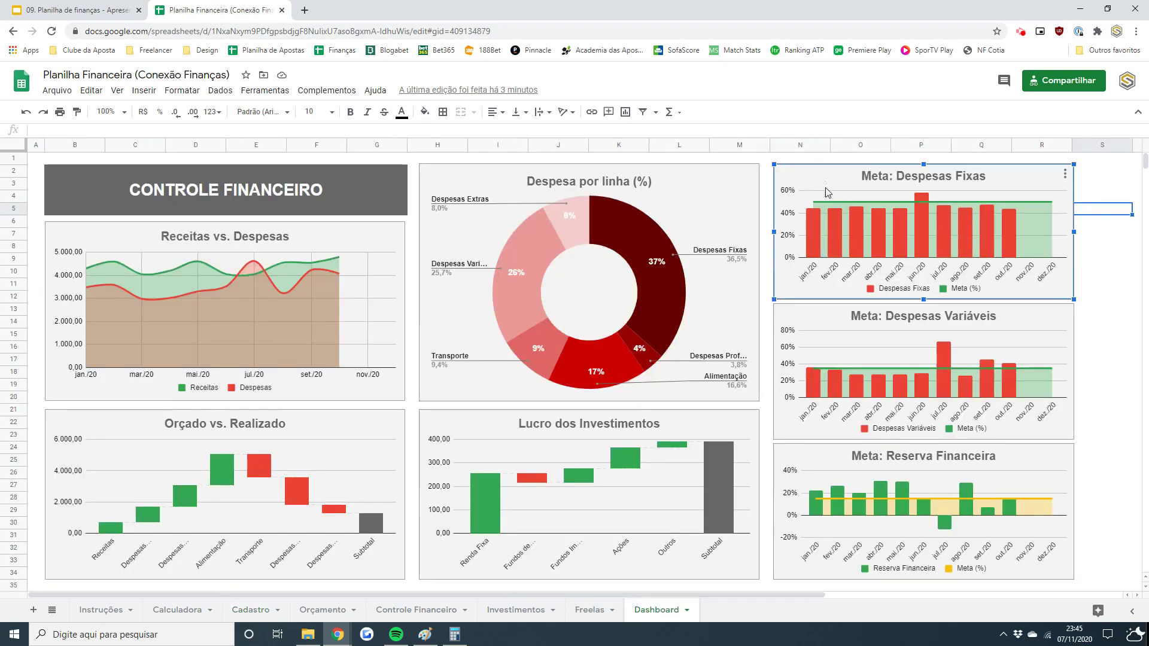
mouse_move(856, 200)
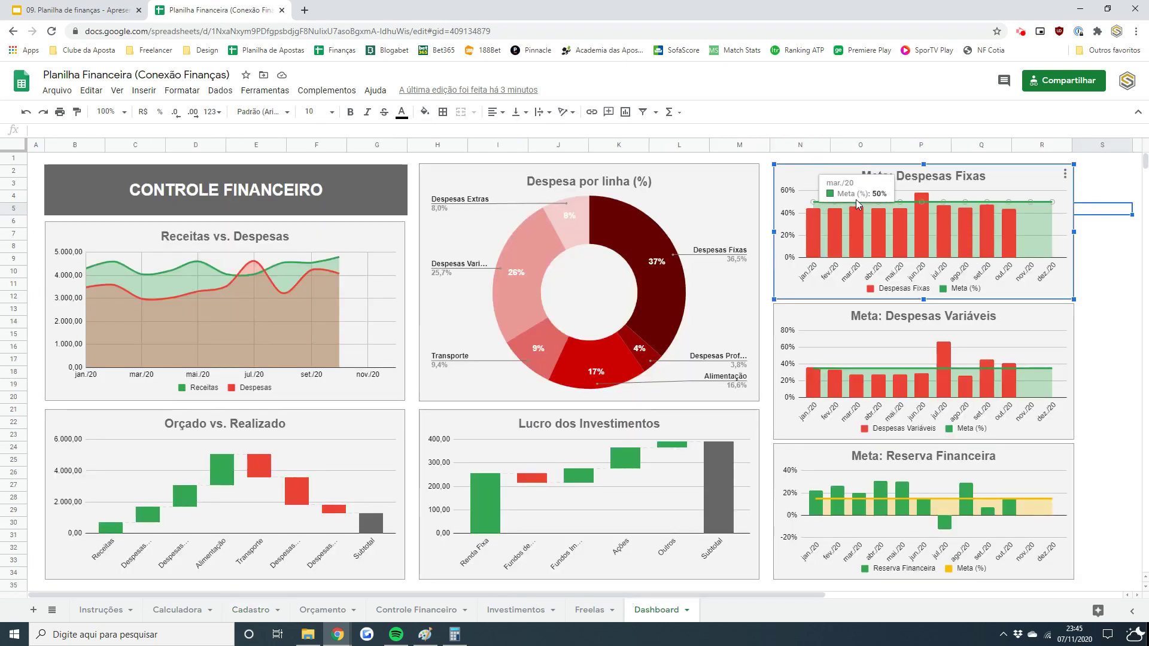
click(811, 319)
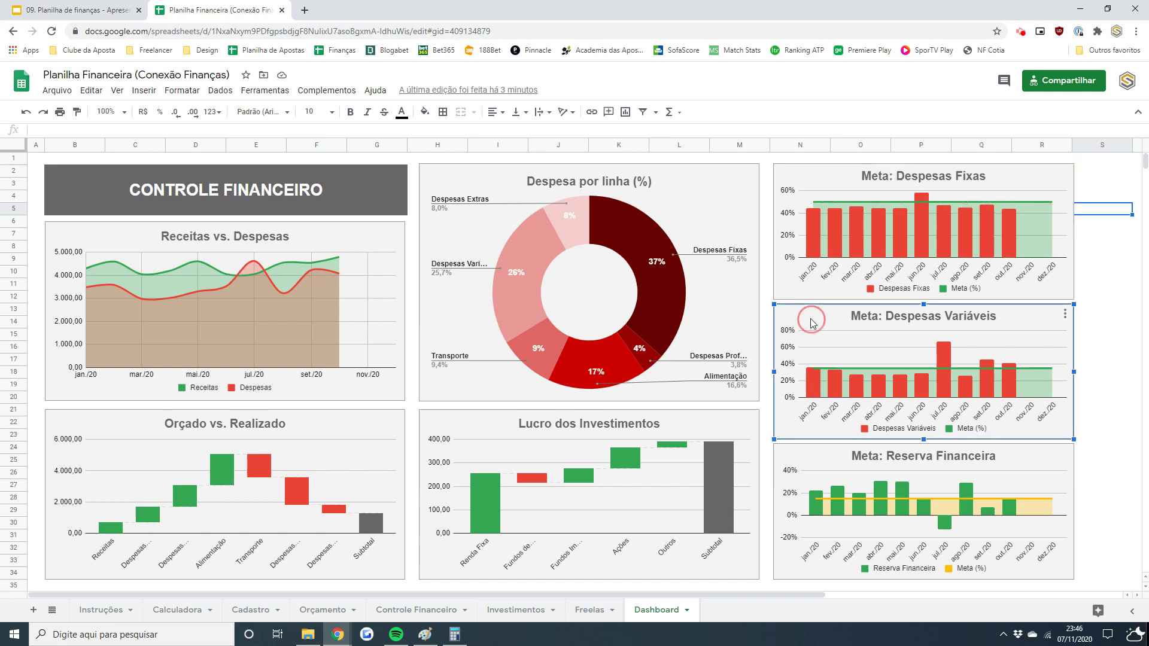
click(1108, 462)
click(1023, 459)
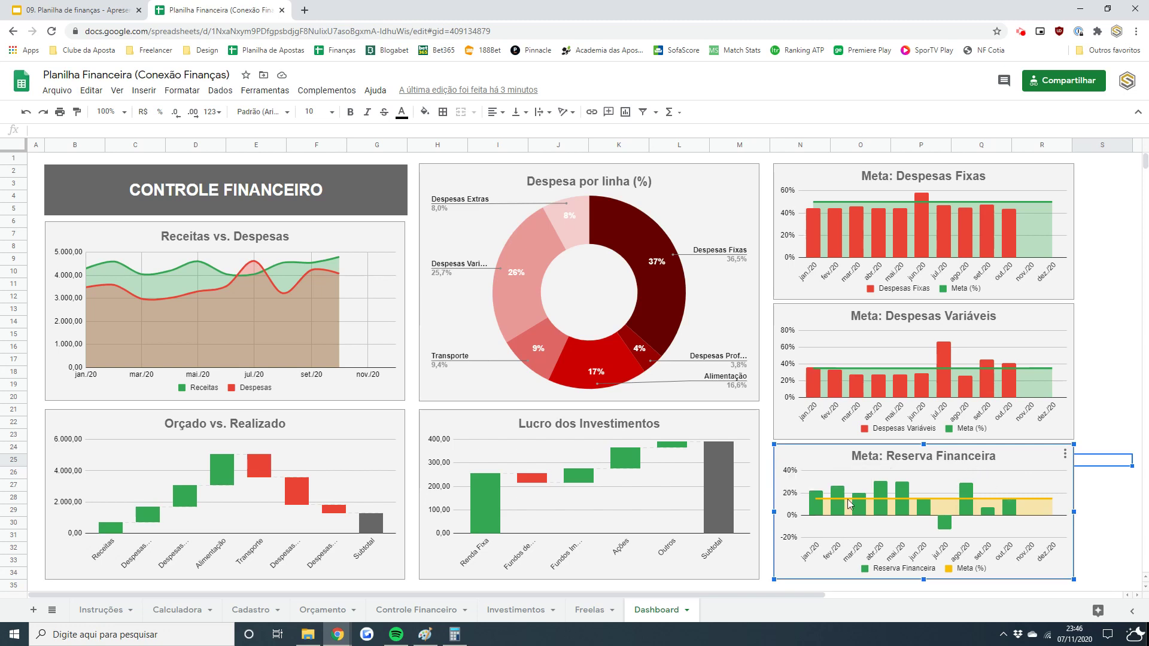
mouse_move(839, 497)
click(1102, 395)
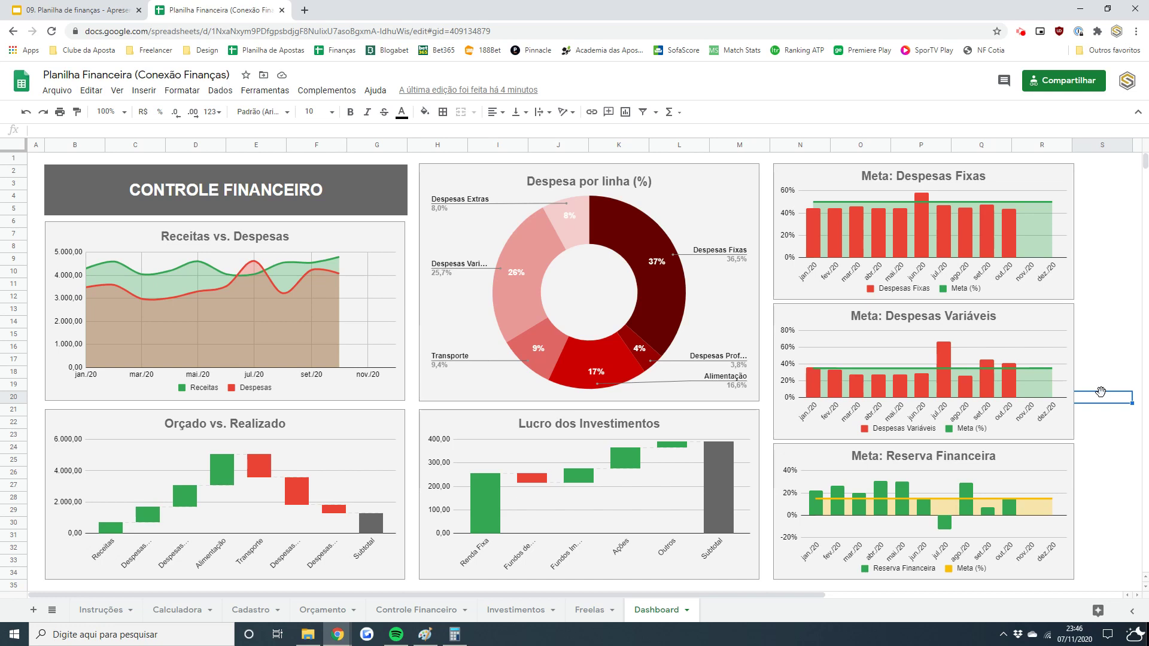
click(1028, 177)
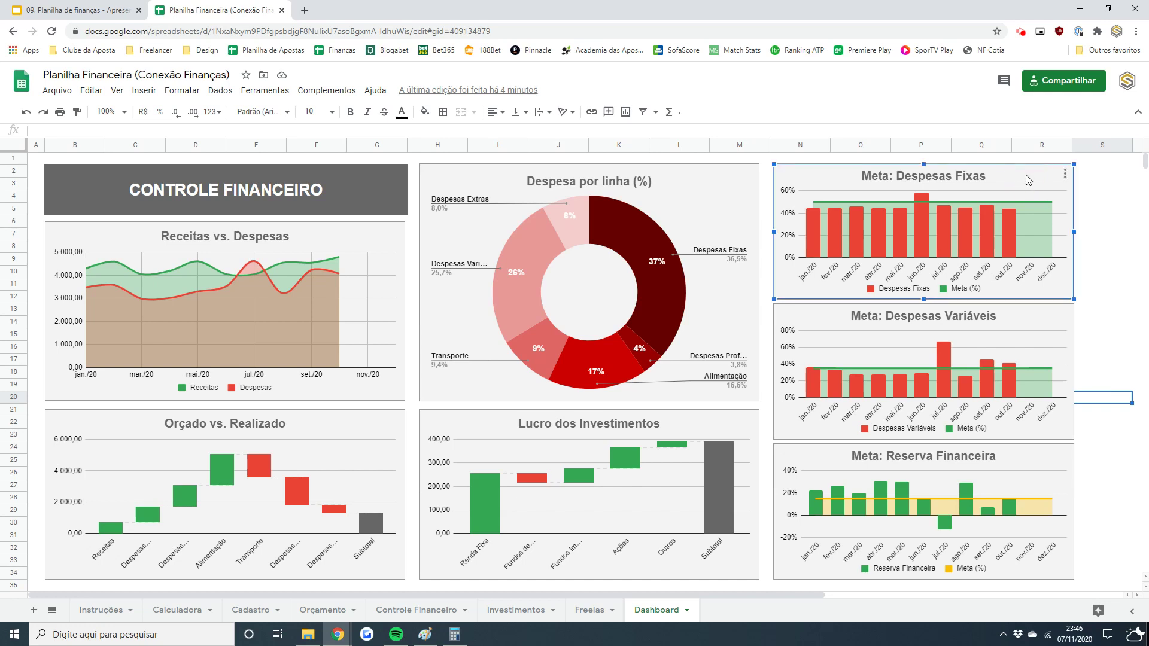
mouse_move(882, 237)
mouse_move(921, 219)
click(439, 610)
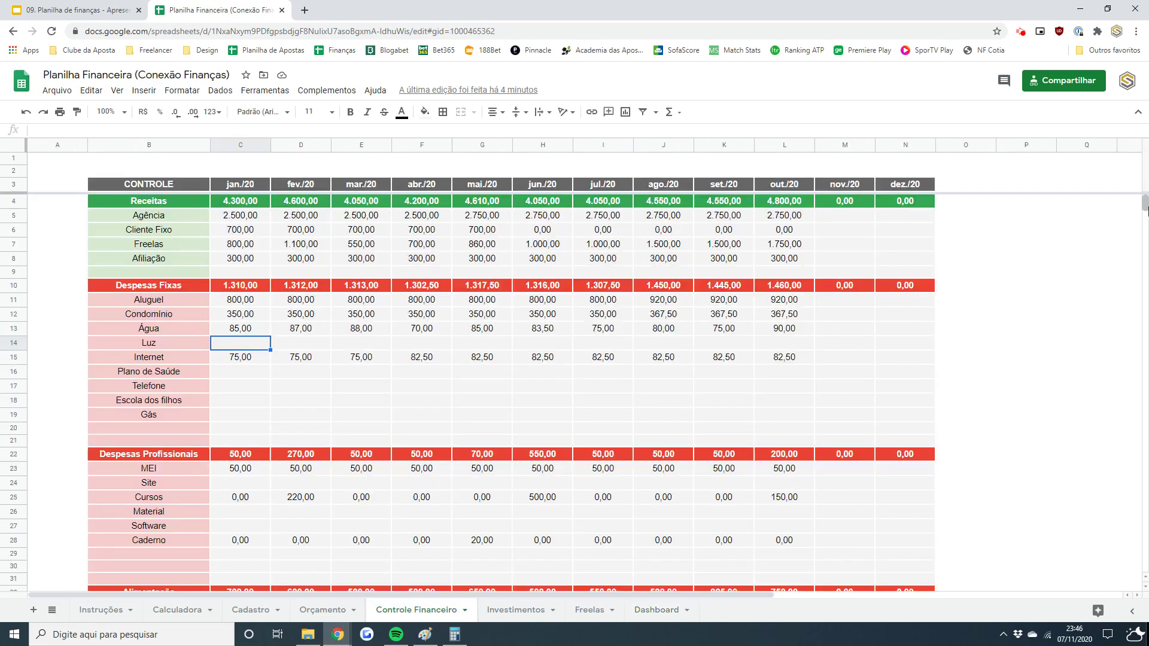
click(1144, 205)
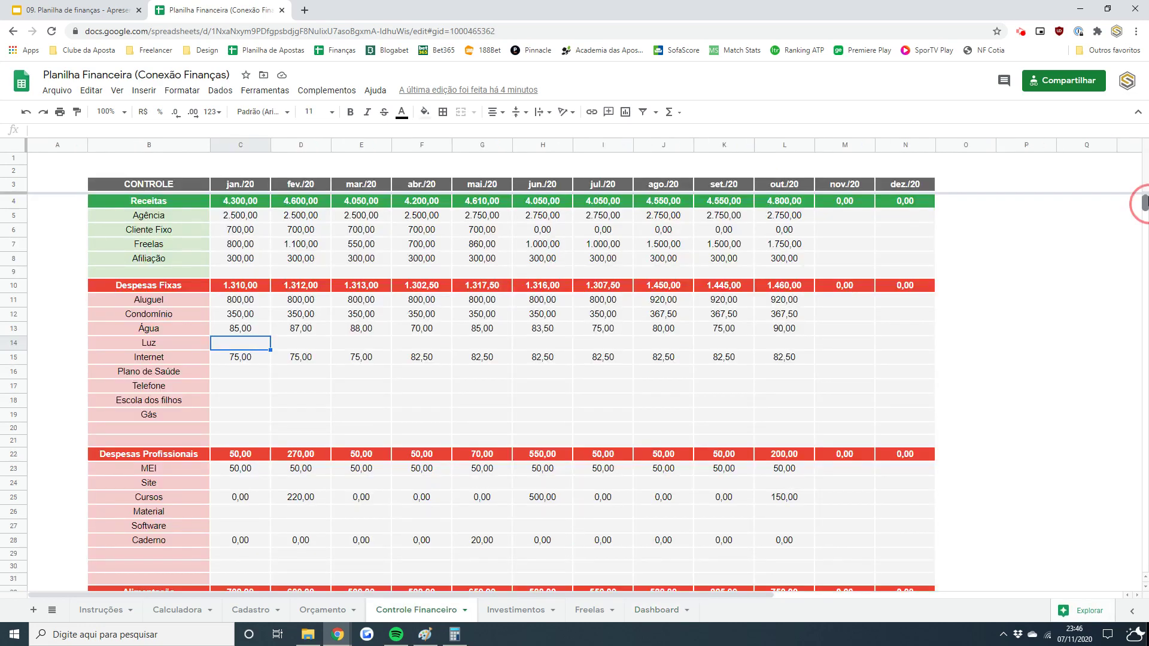
drag(1144, 204, 1144, 204)
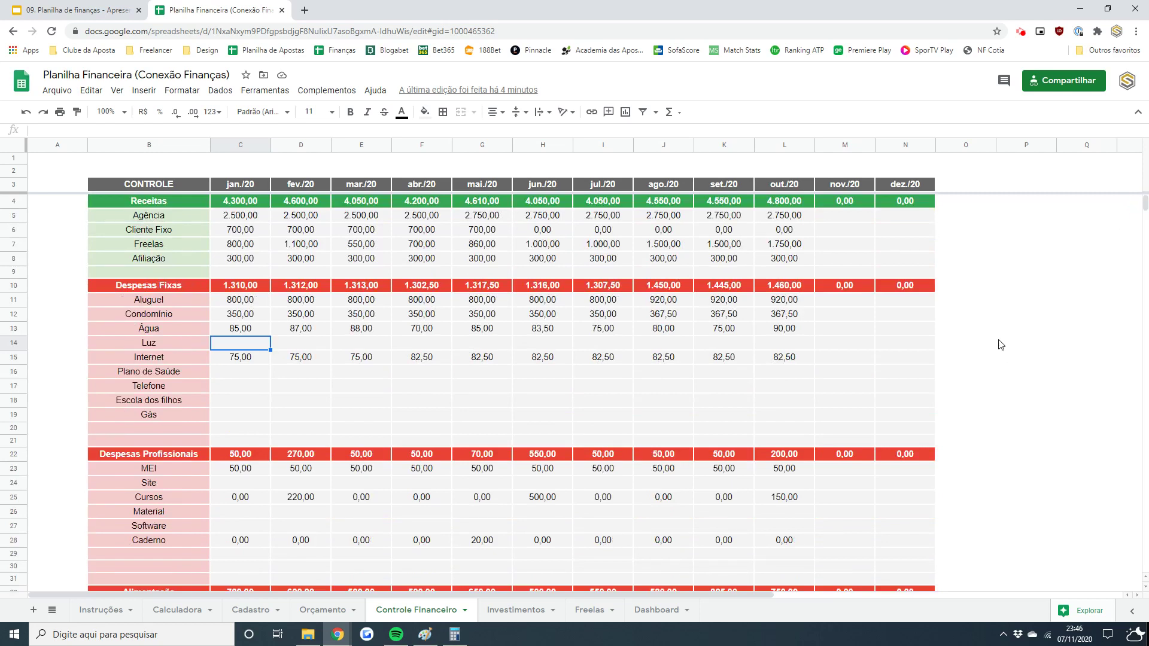
click(596, 304)
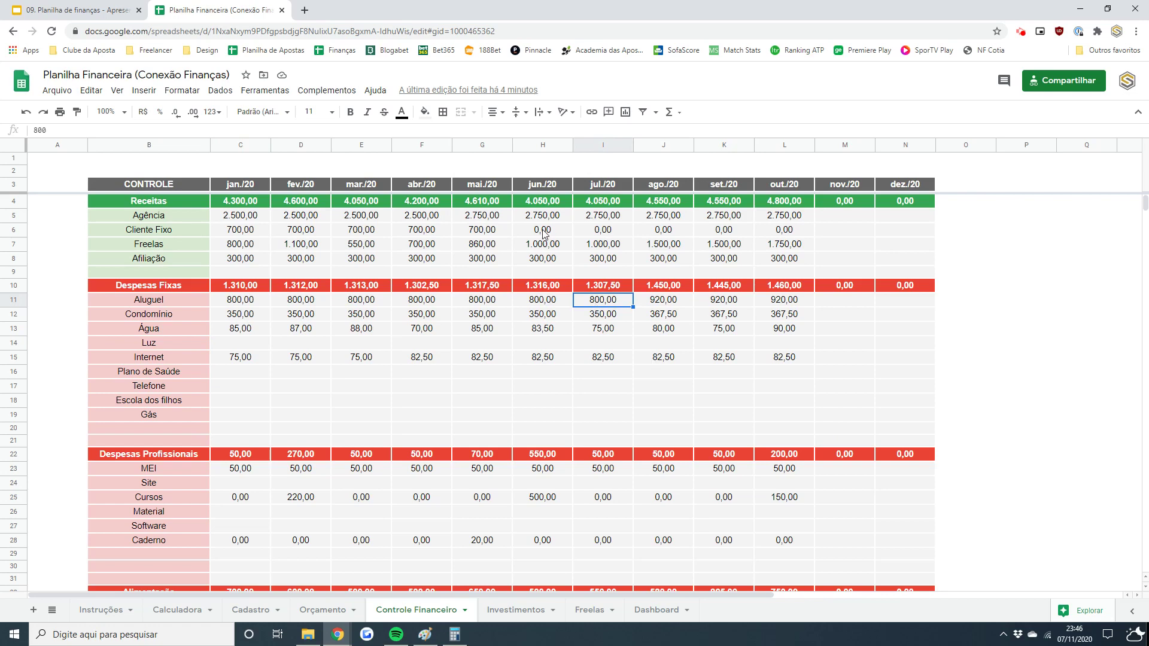
click(548, 205)
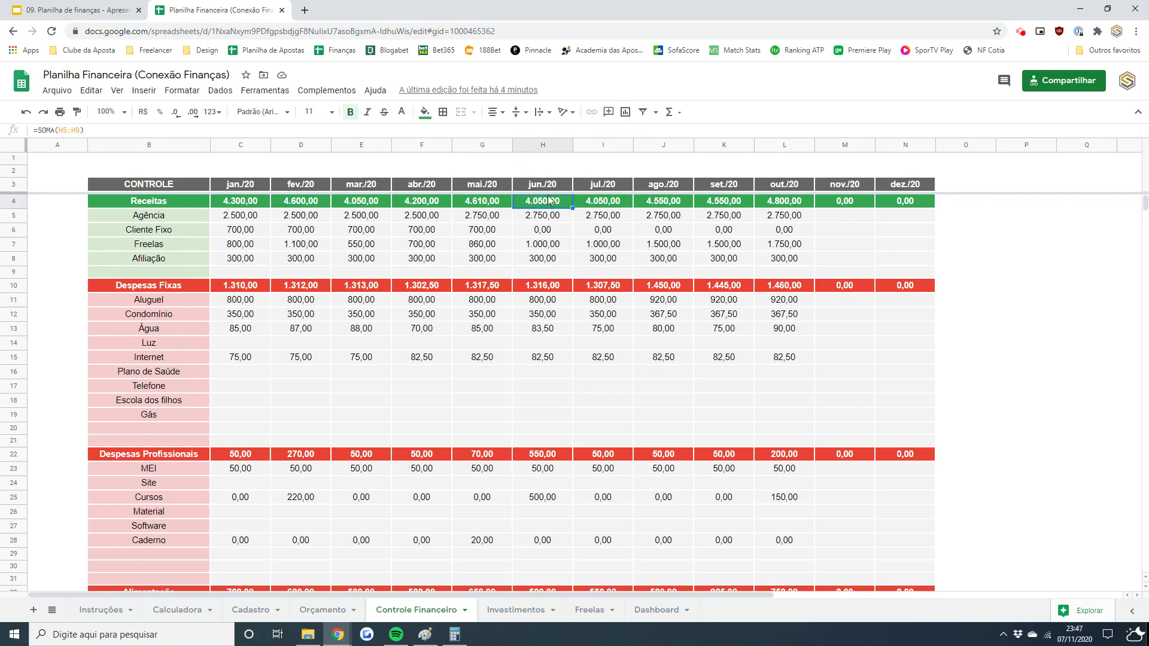
drag(482, 210, 245, 203)
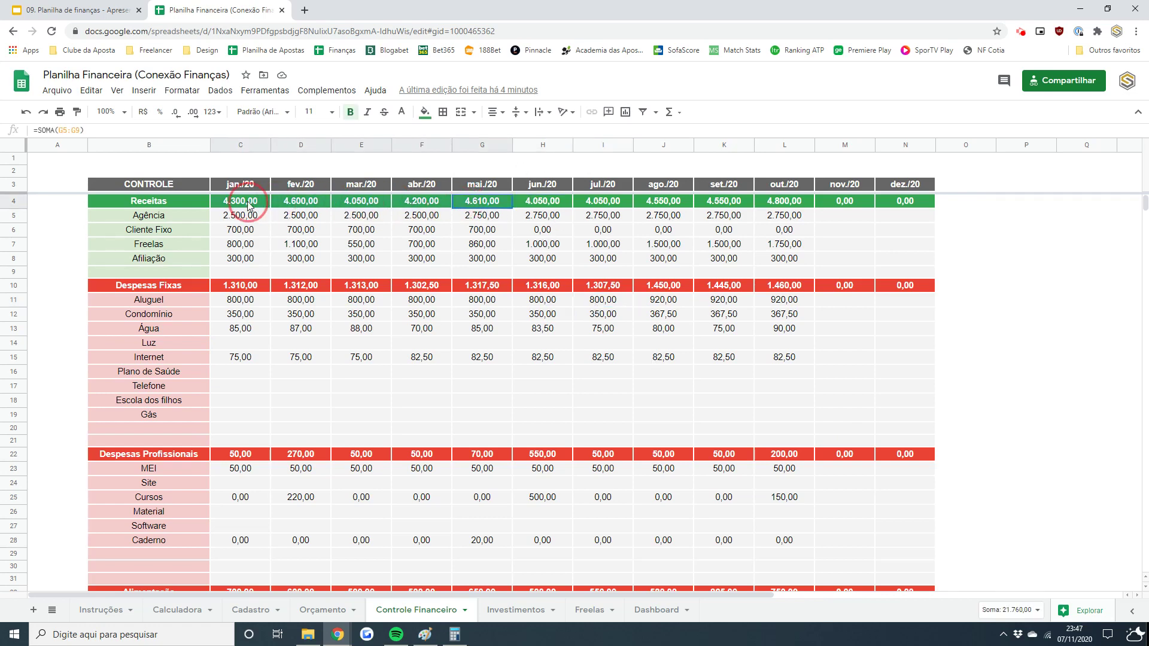
click(550, 231)
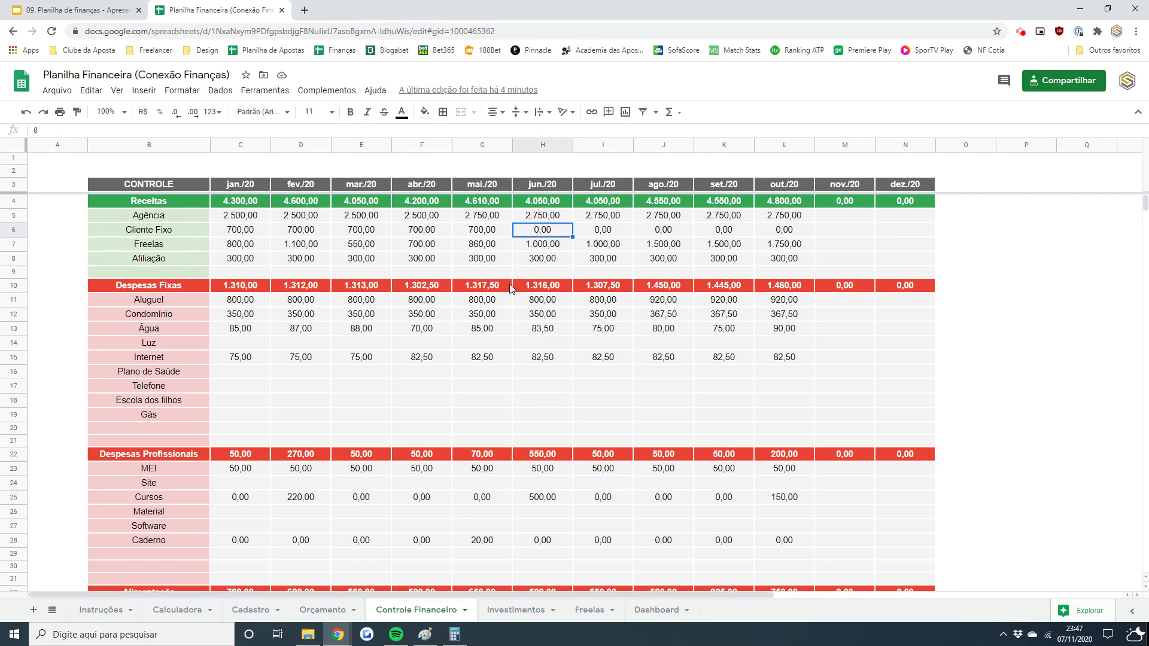
click(549, 301)
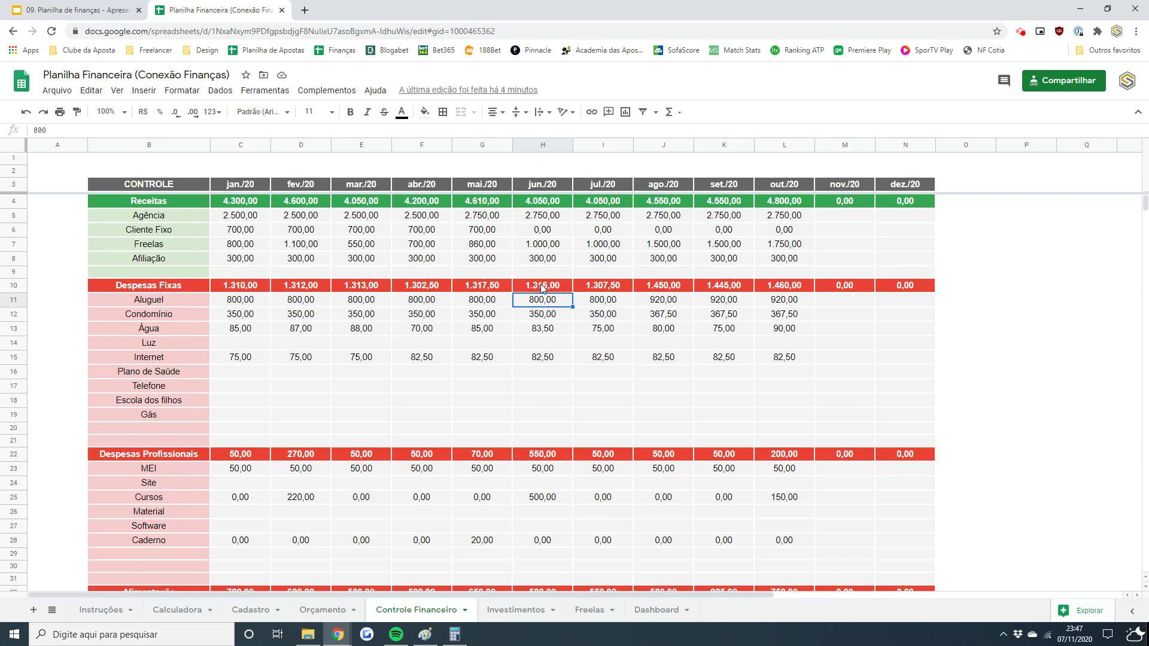
click(541, 285)
click(482, 287)
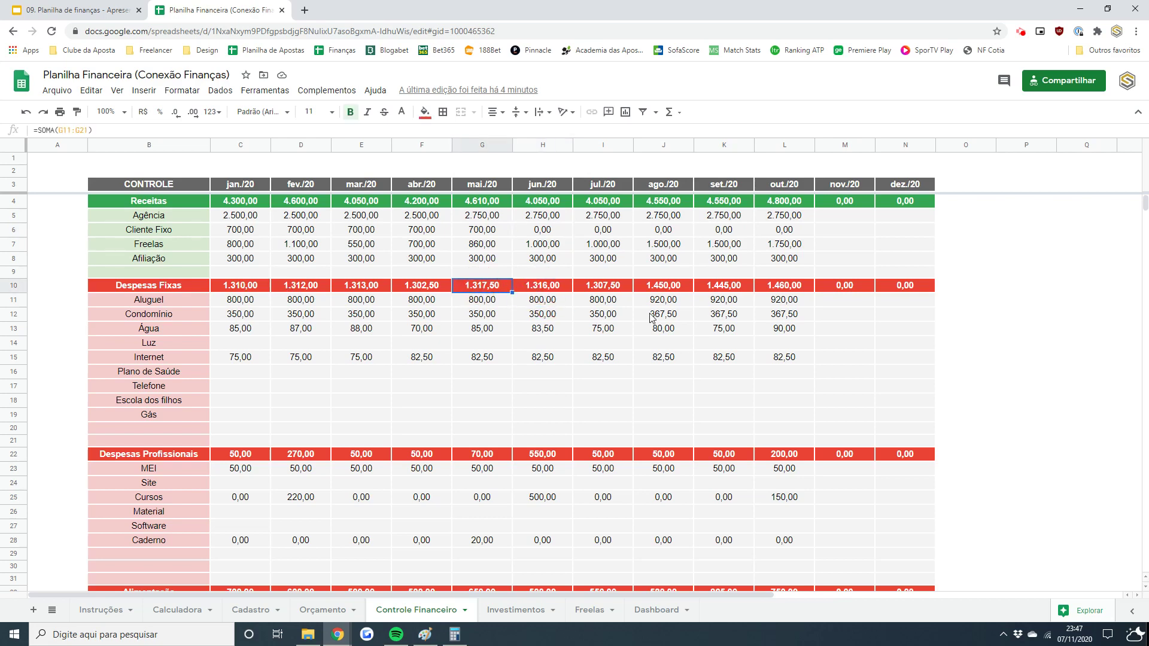
click(551, 202)
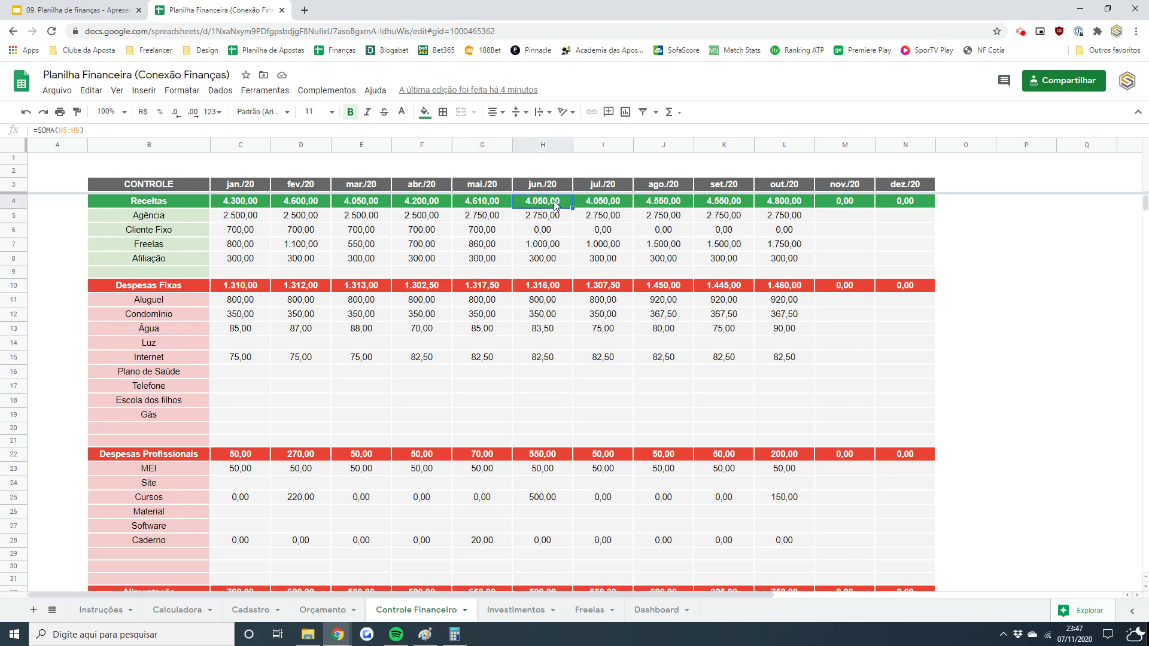
click(657, 610)
click(921, 215)
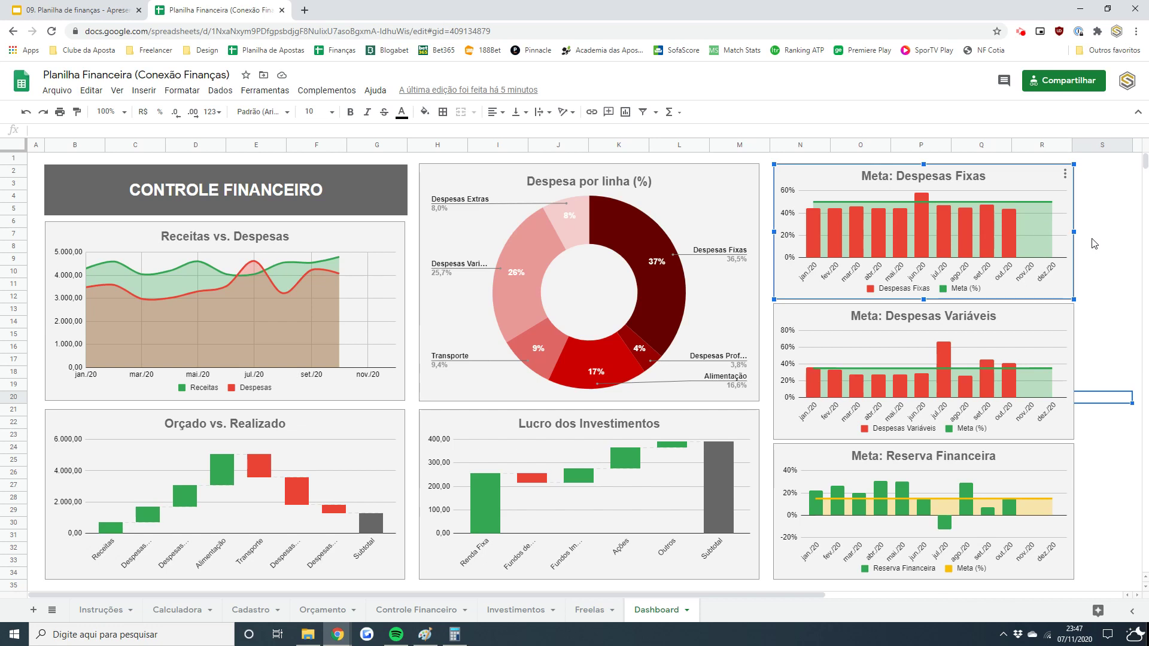
click(1054, 314)
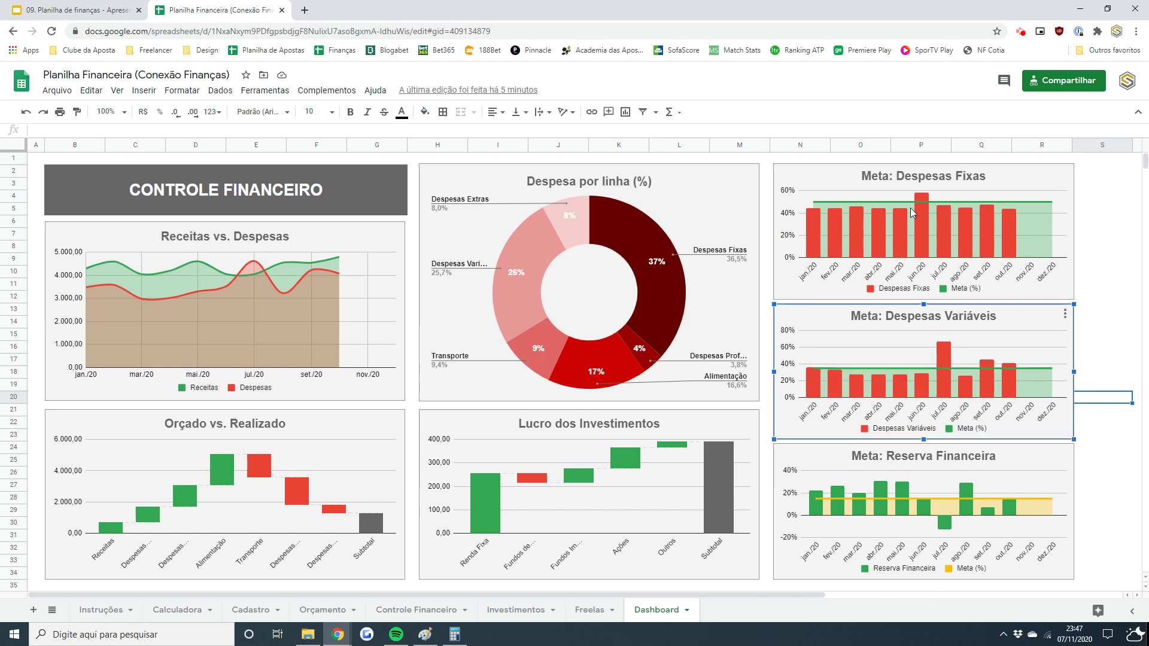
click(849, 207)
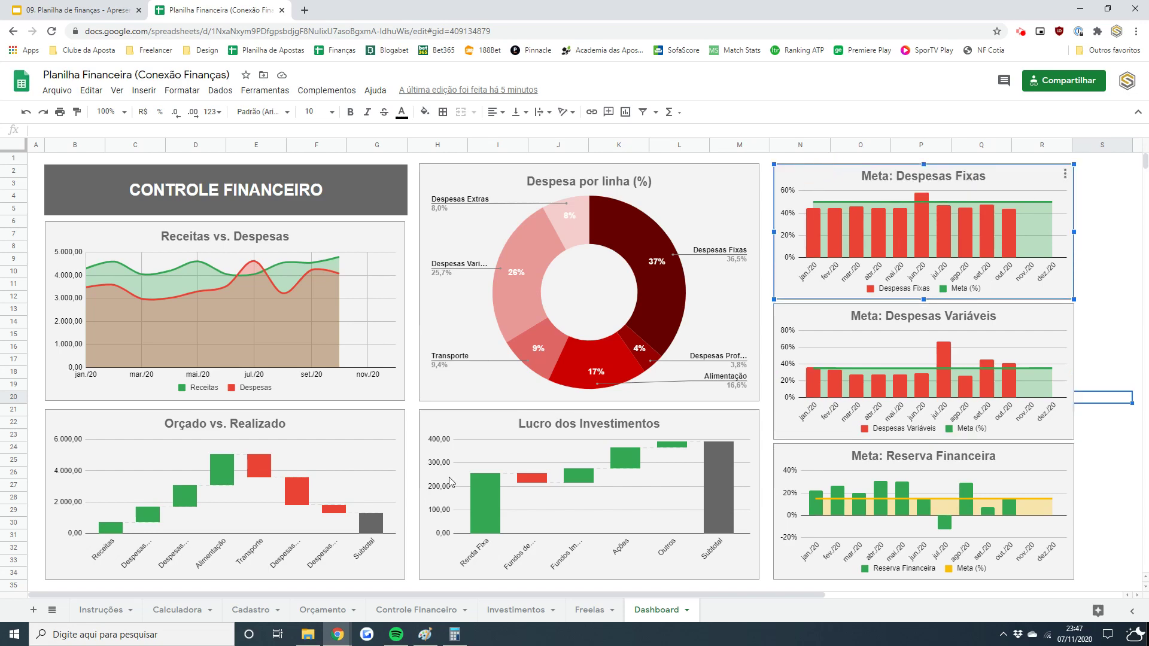
click(437, 610)
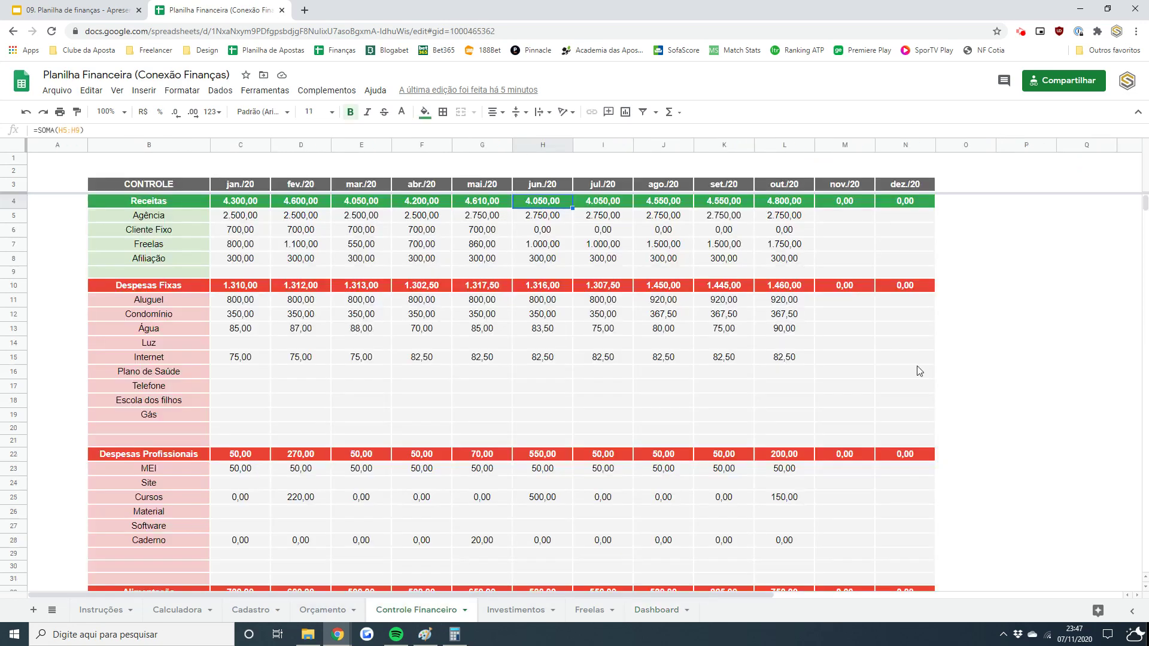
click(192, 288)
click(245, 290)
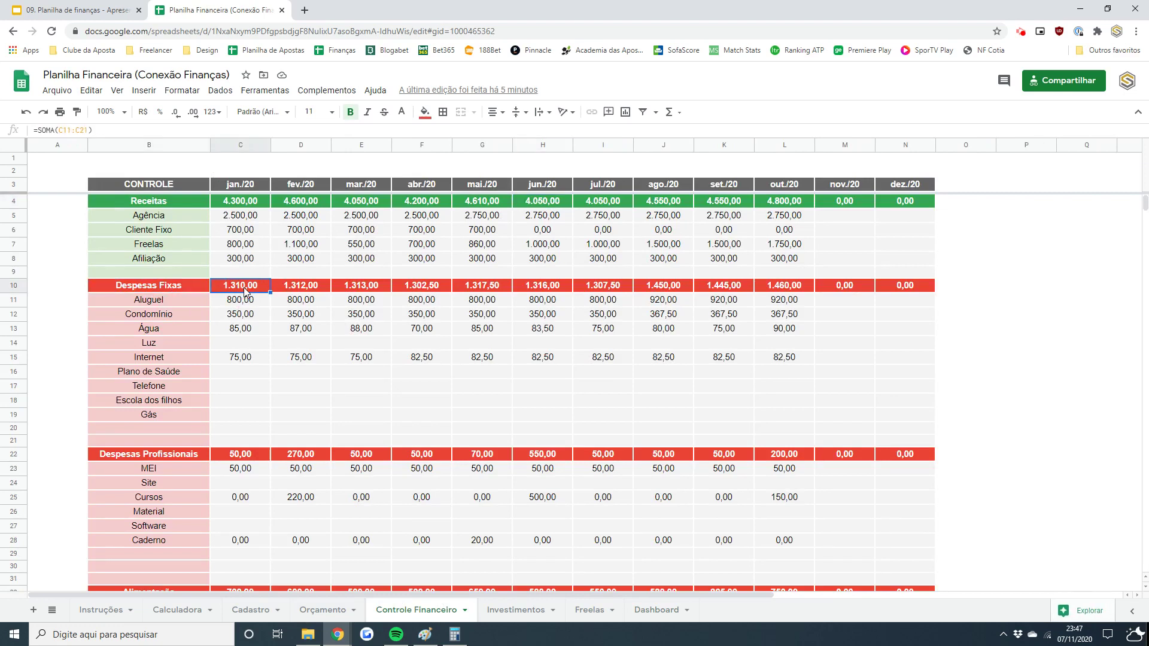
click(236, 456)
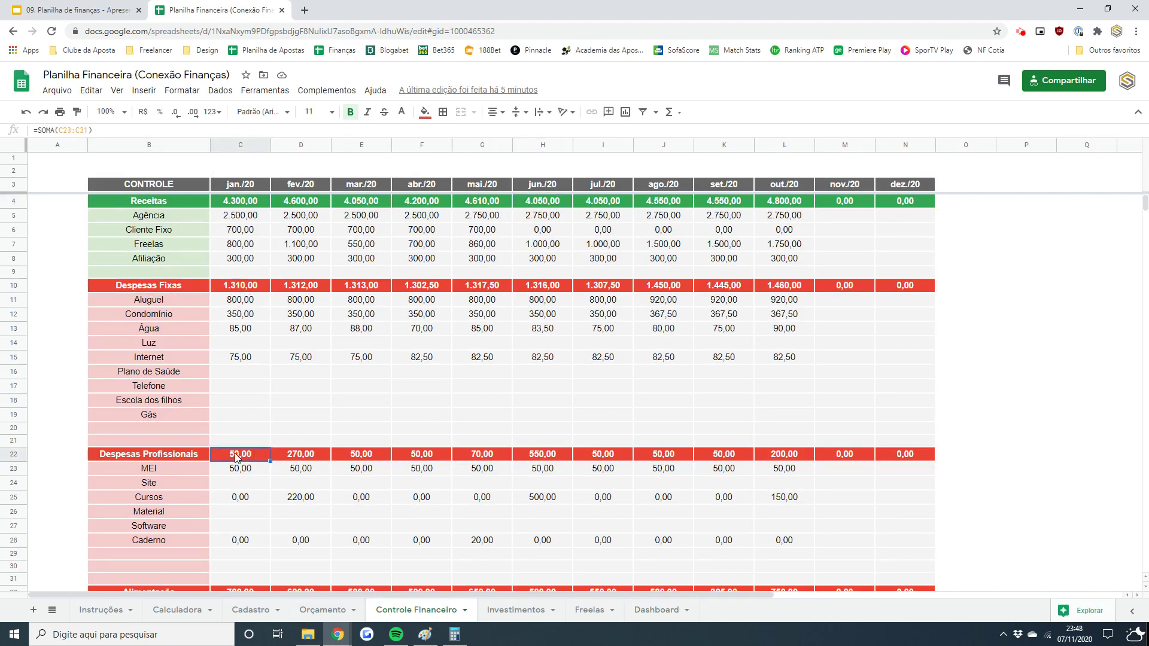
click(151, 470)
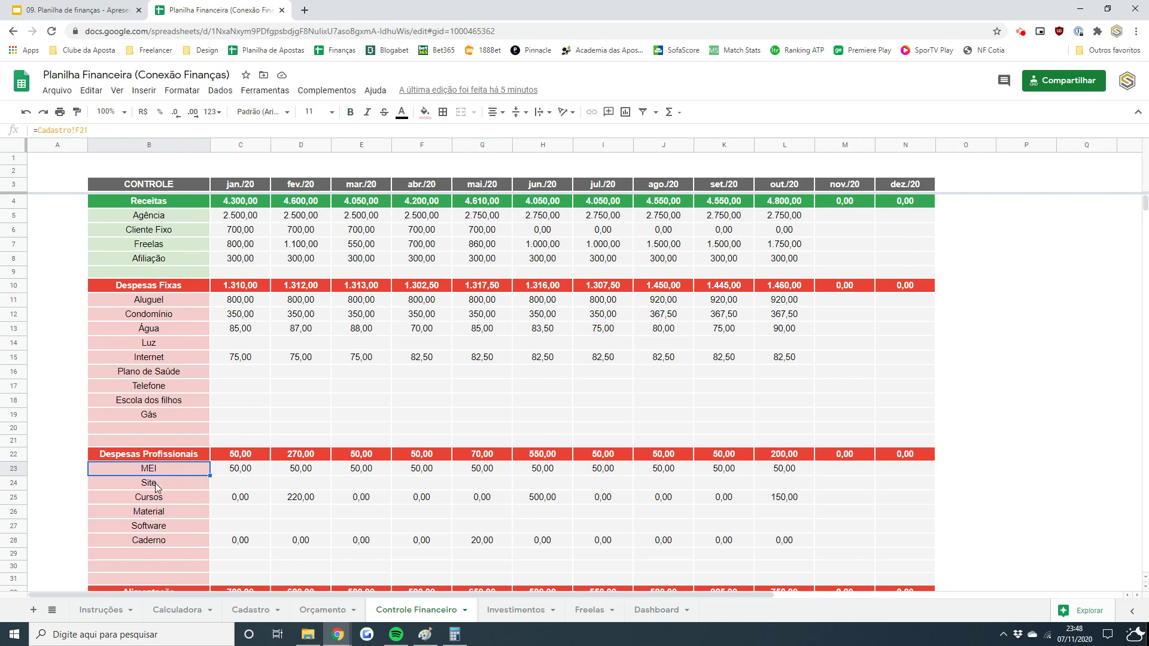
click(155, 483)
click(178, 498)
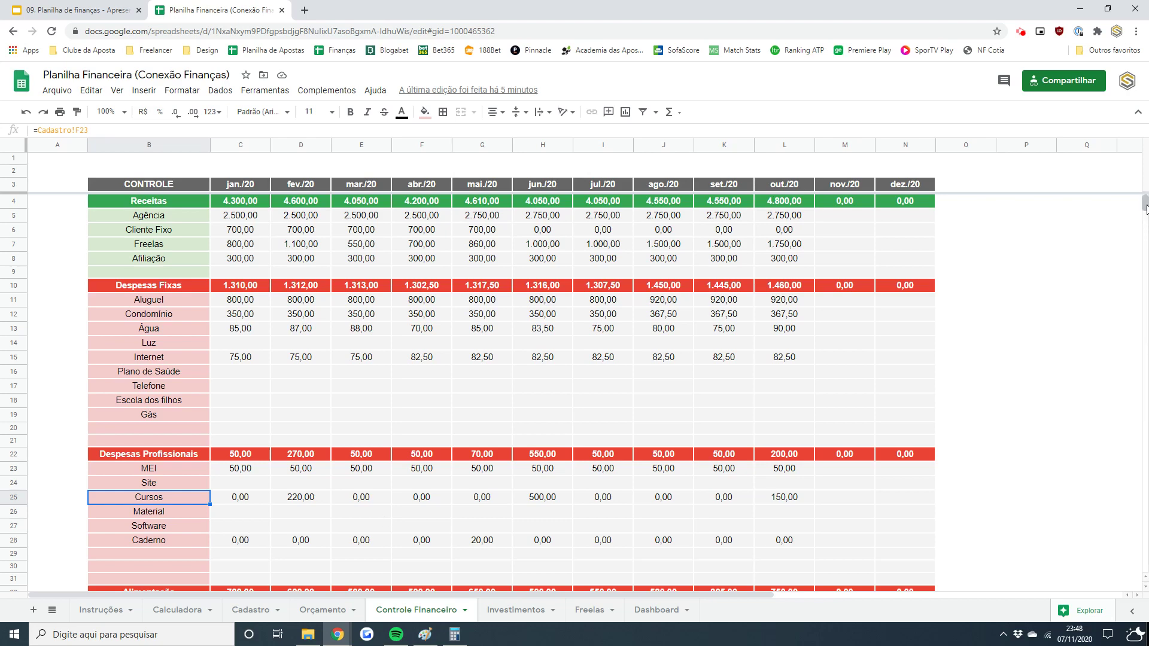
drag(1147, 208, 1146, 214)
click(230, 467)
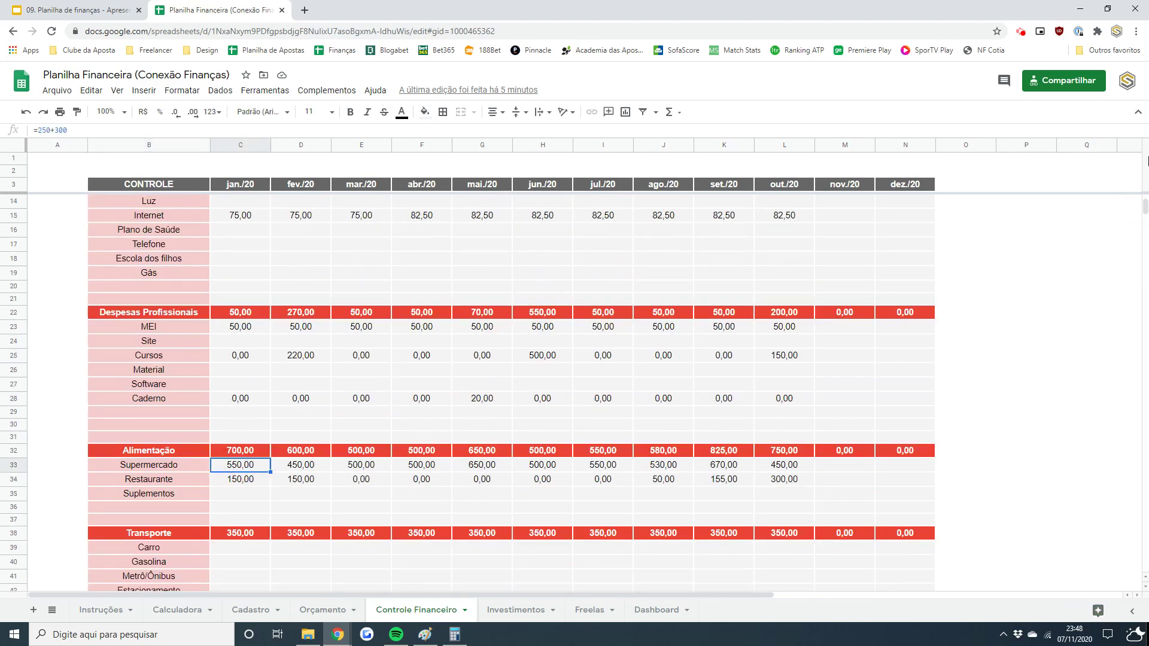
scroll(1108, 213, up, 3)
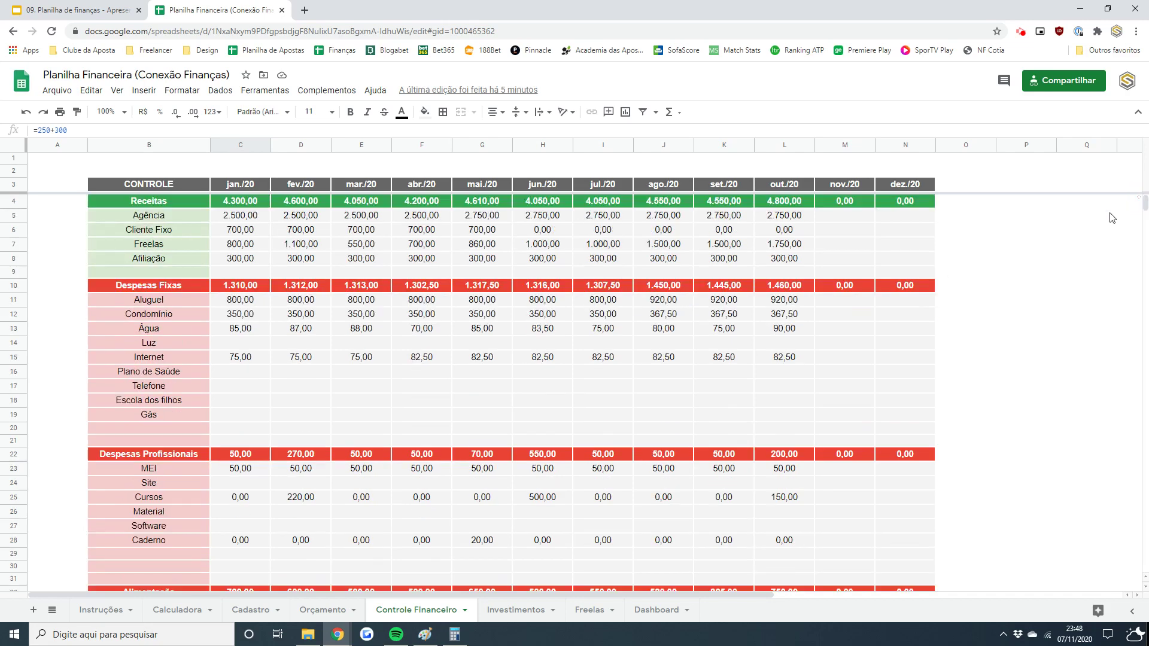
click(649, 610)
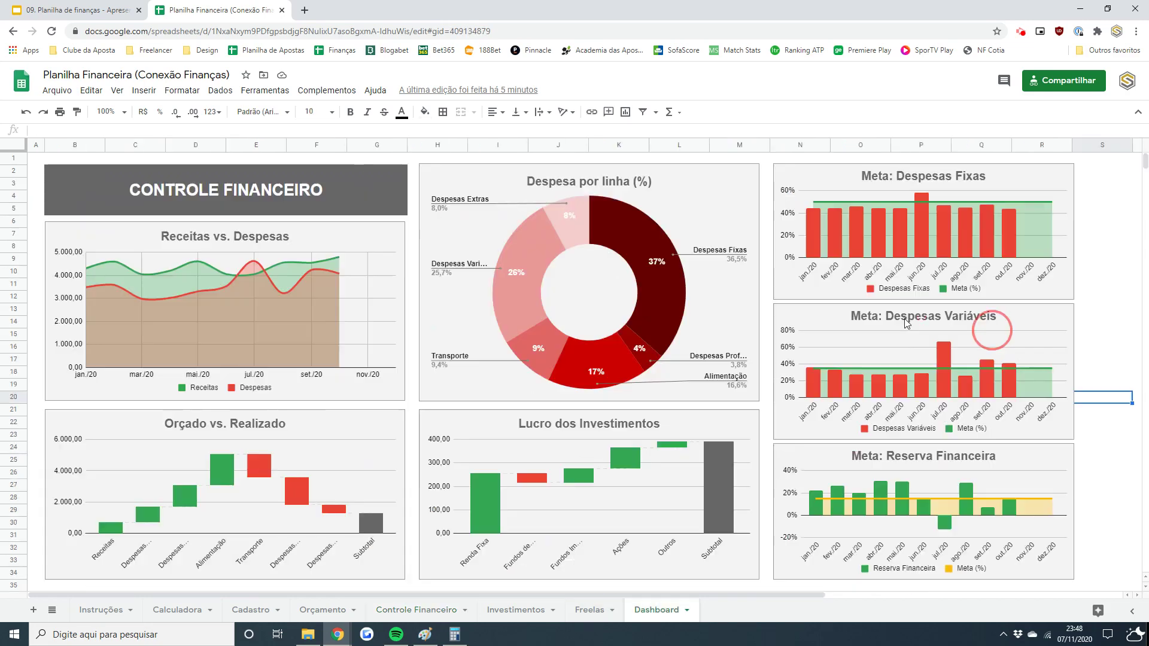
click(827, 322)
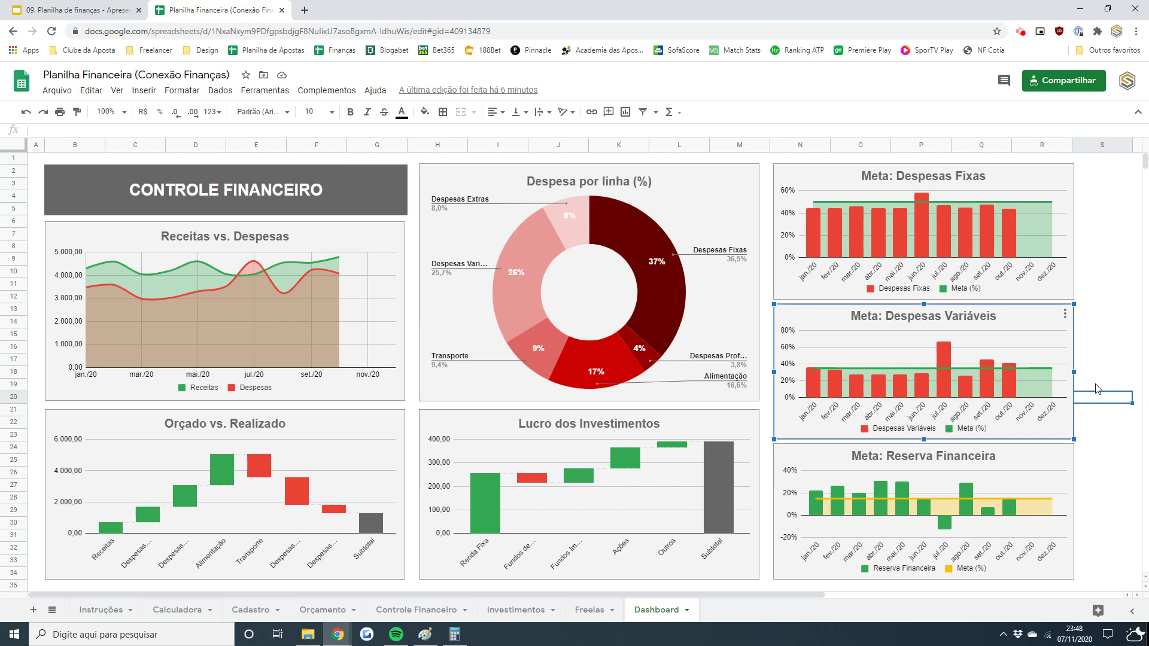
mouse_move(1013, 368)
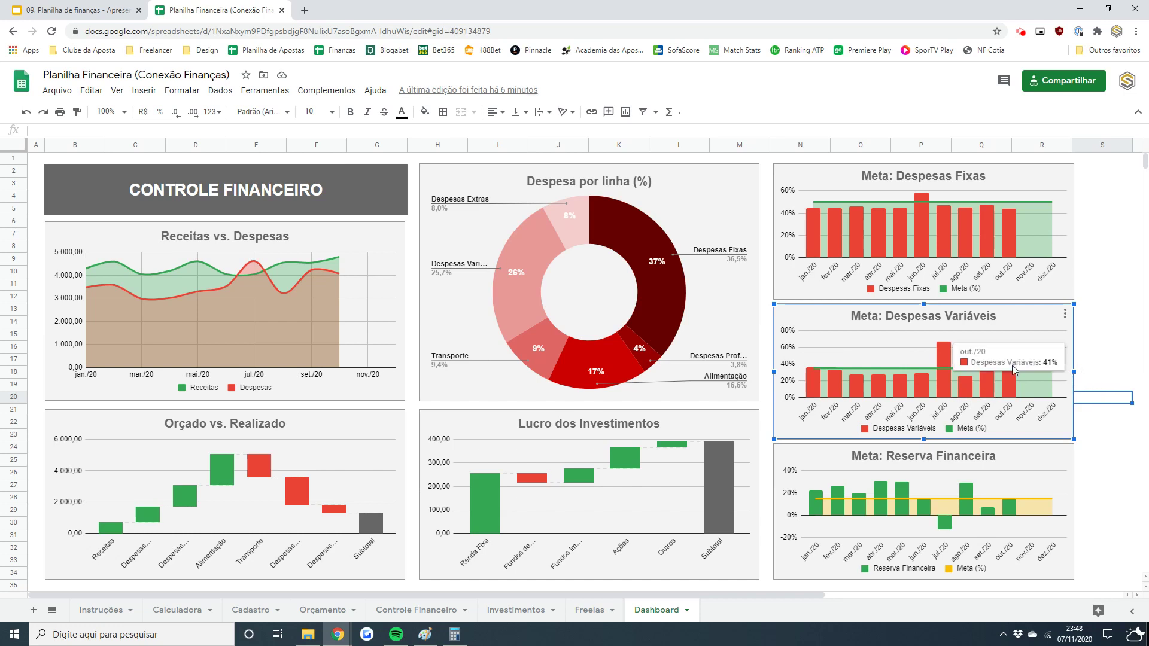
mouse_move(942, 362)
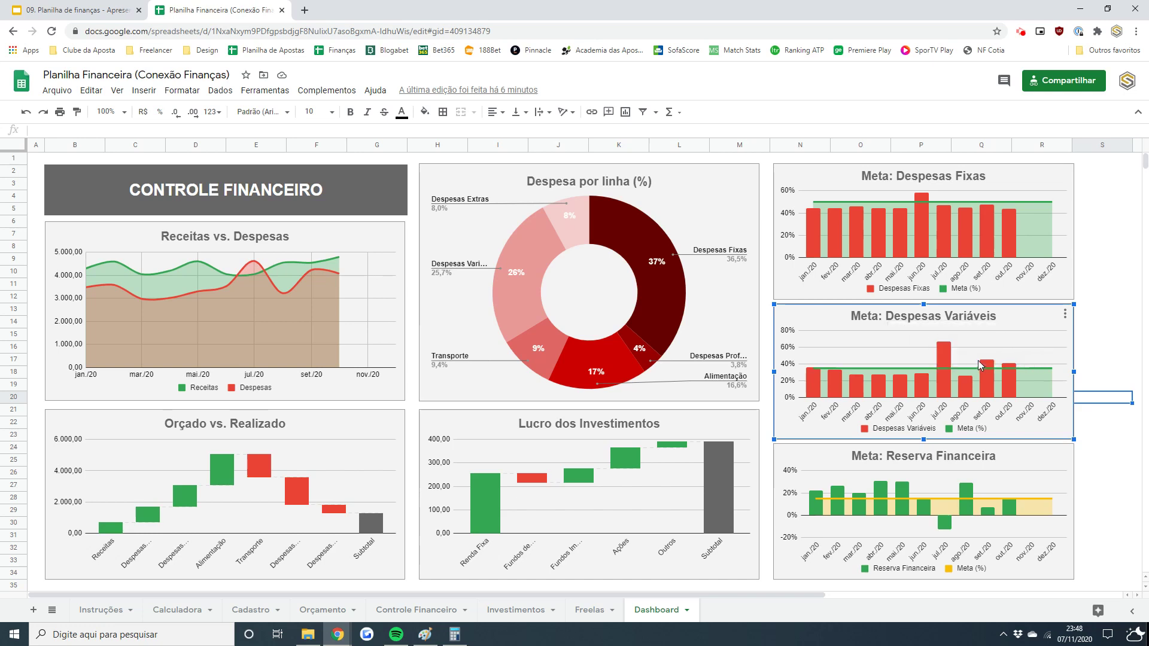
click(1103, 370)
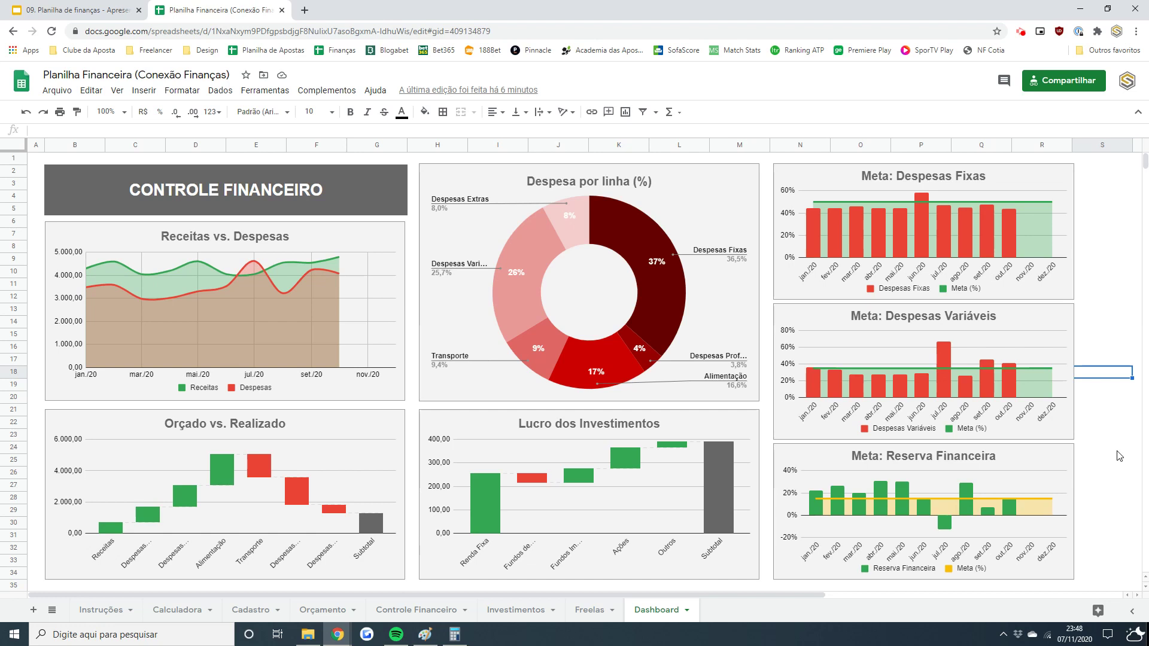
click(1034, 462)
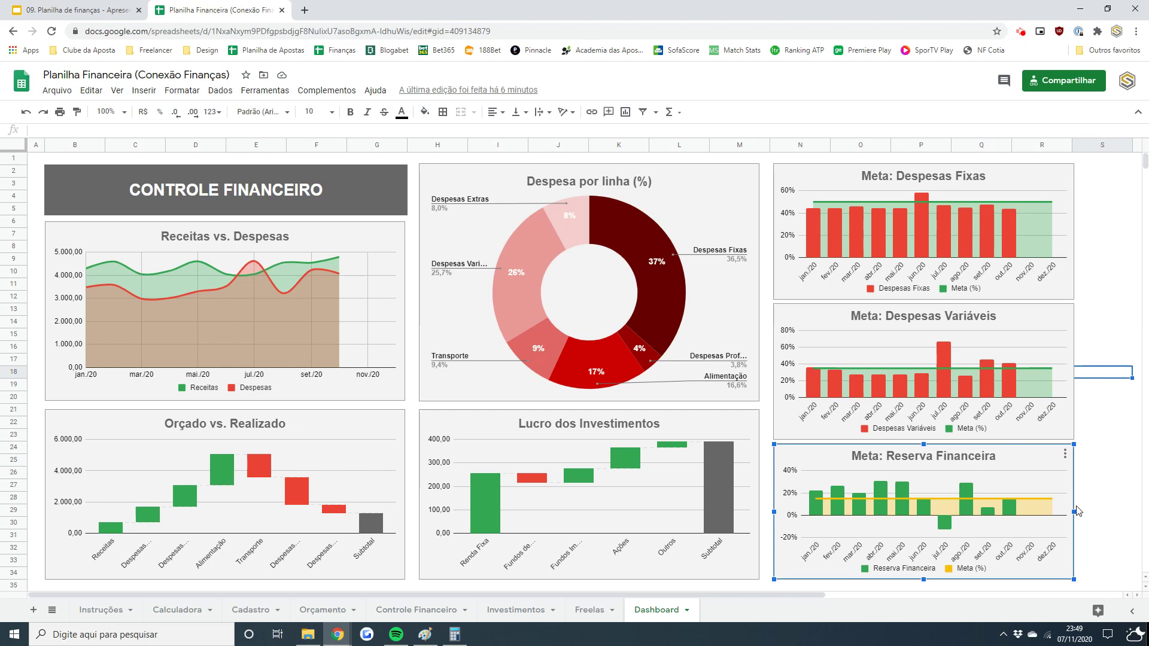
- Inspect the -572,50 jul./20 Saldo do Mês in Controle Financeiro, then return to the Dashboard
mouse_move(944, 527)
click(430, 610)
scroll(1142, 205, down, 10)
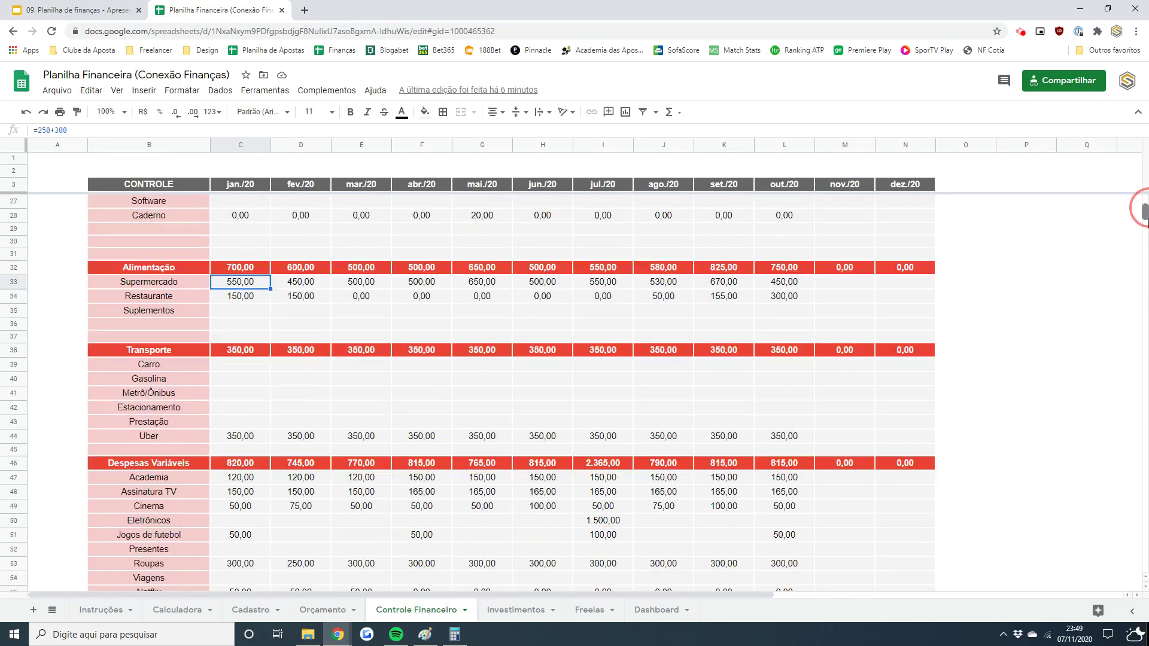
click(606, 324)
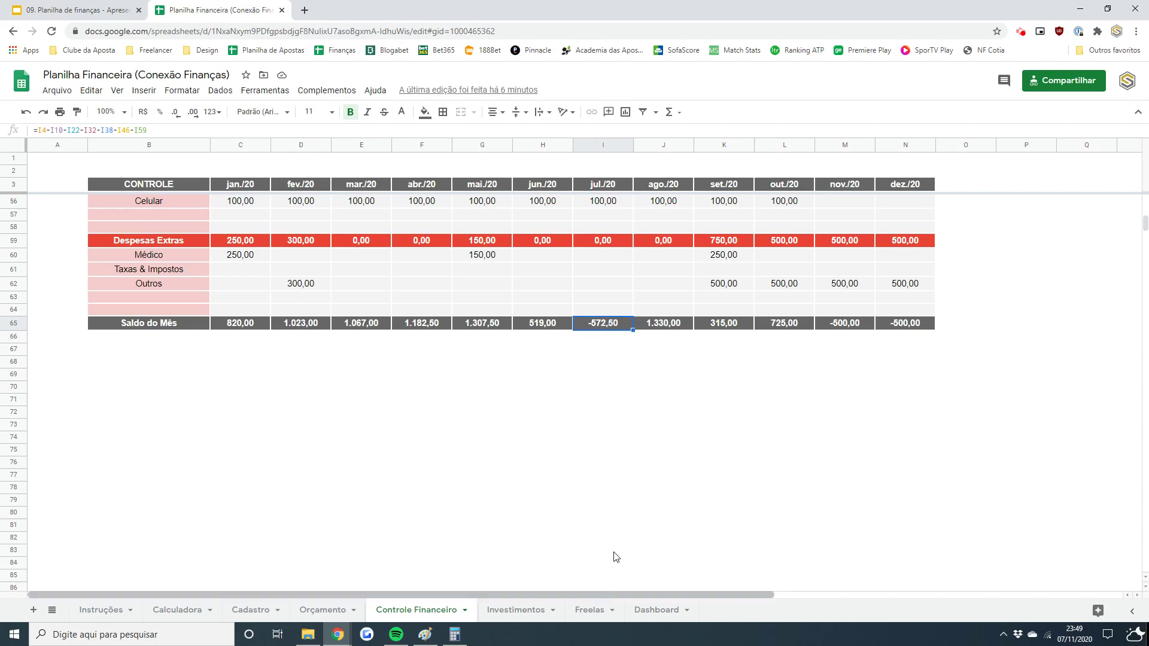
click(659, 609)
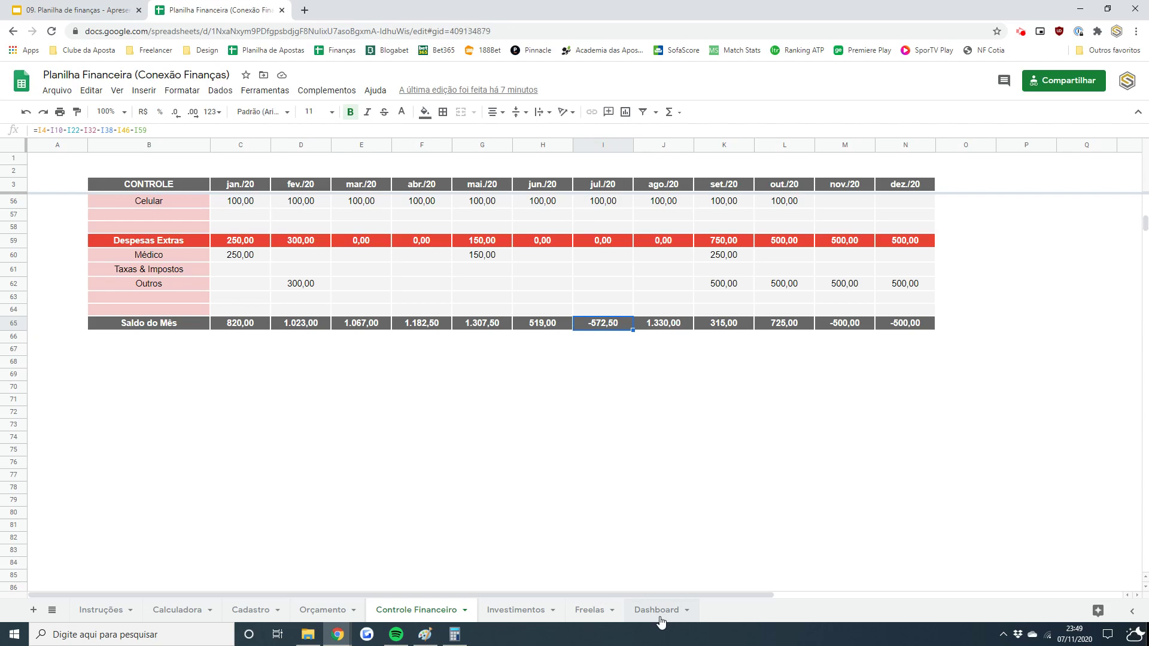
- Inspect the Meta: Reserva Financeira chart's bars, then open the Freelas sheet
click(947, 520)
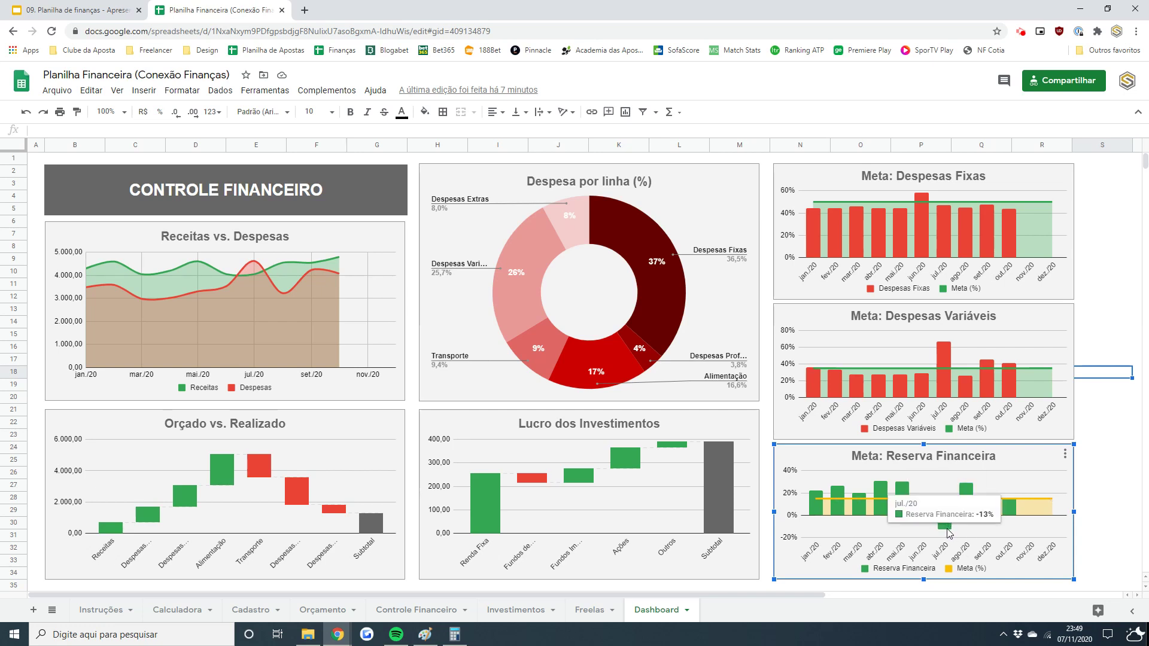
mouse_move(947, 533)
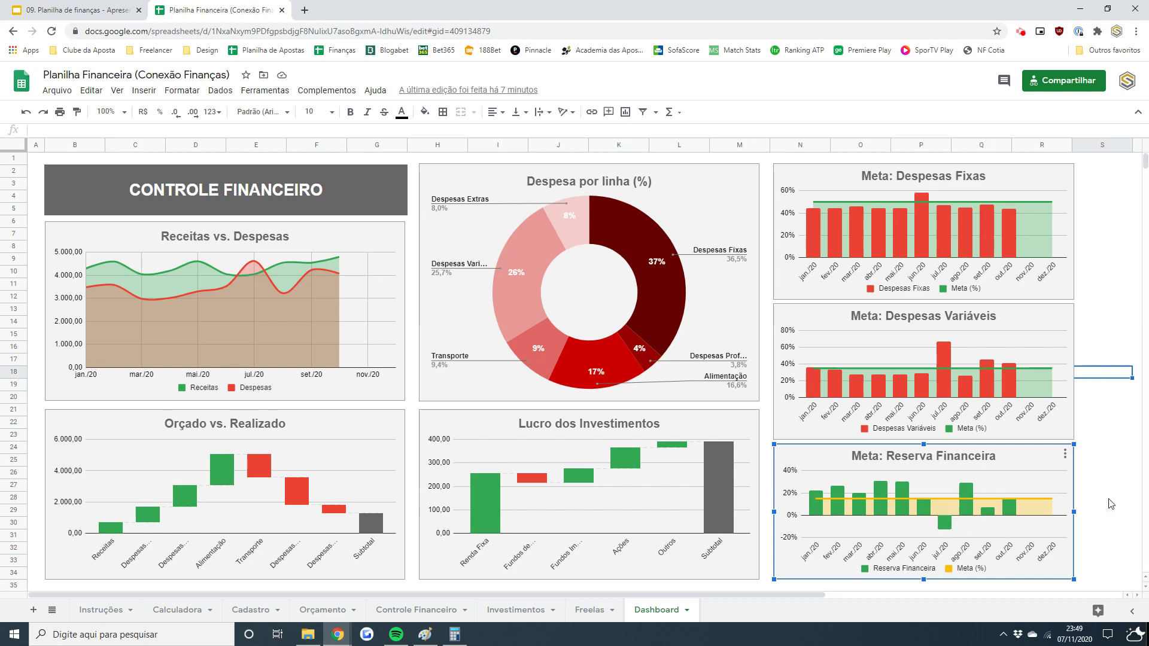
mouse_move(991, 513)
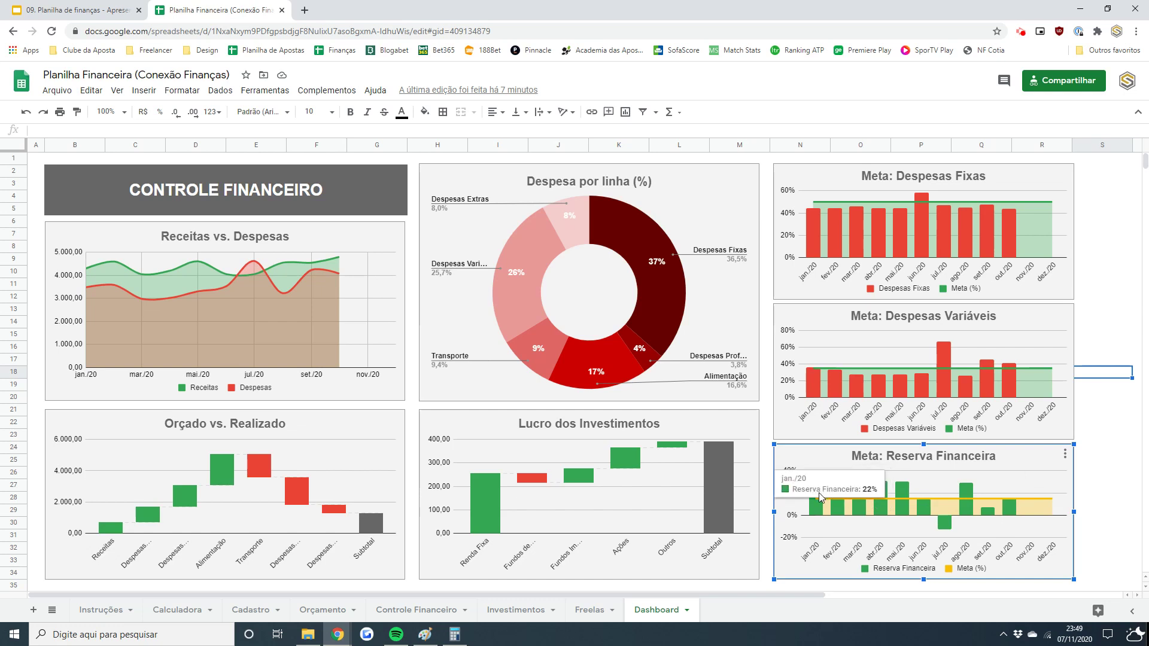
click(1094, 481)
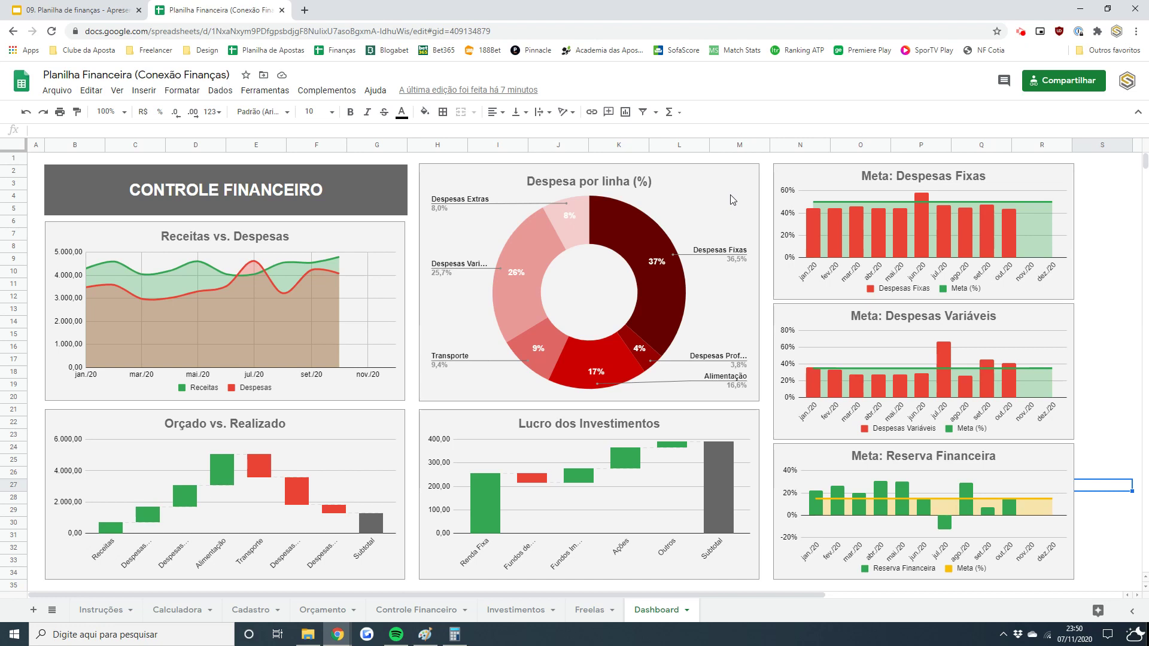
drag(595, 610, 698, 616)
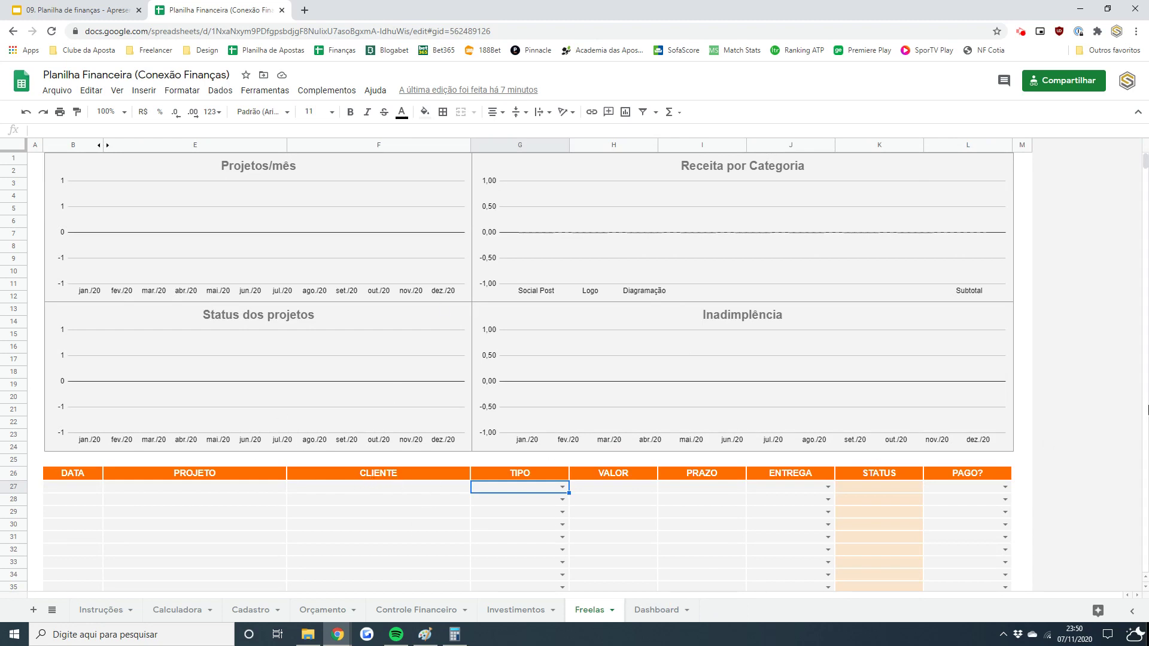
- Add the first project dated 07/11, Logo Conexão Freelancer, with the client's full name
click(1145, 587)
drag(1145, 587, 1145, 587)
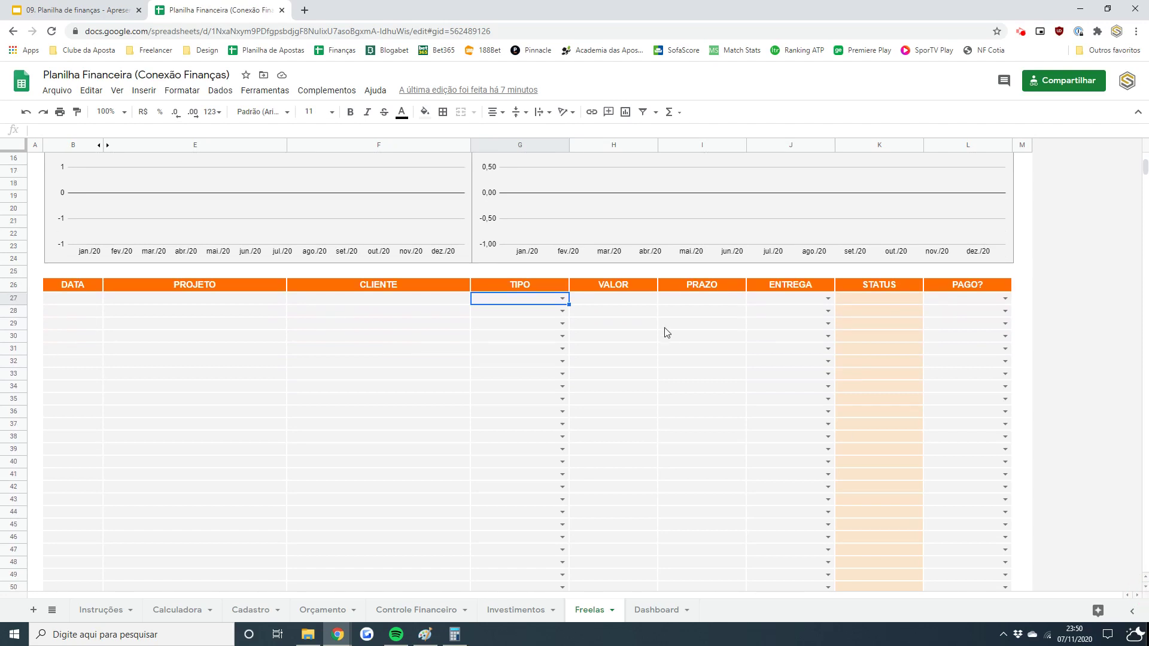
click(90, 298)
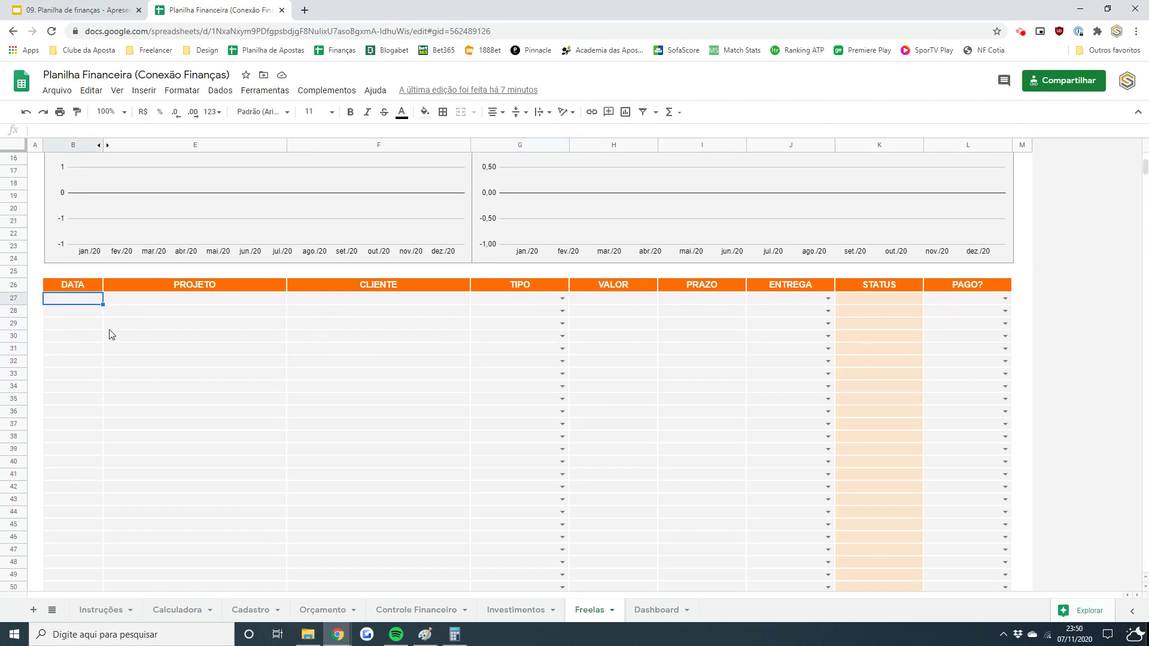
text(07/11/20)
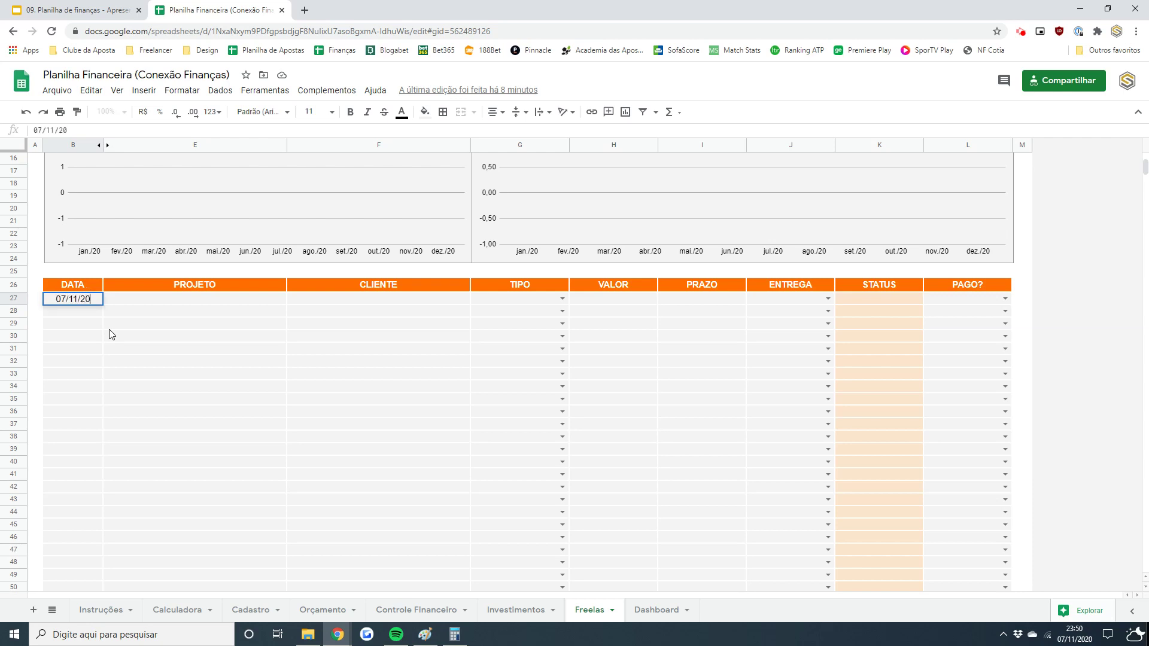
key(Return)
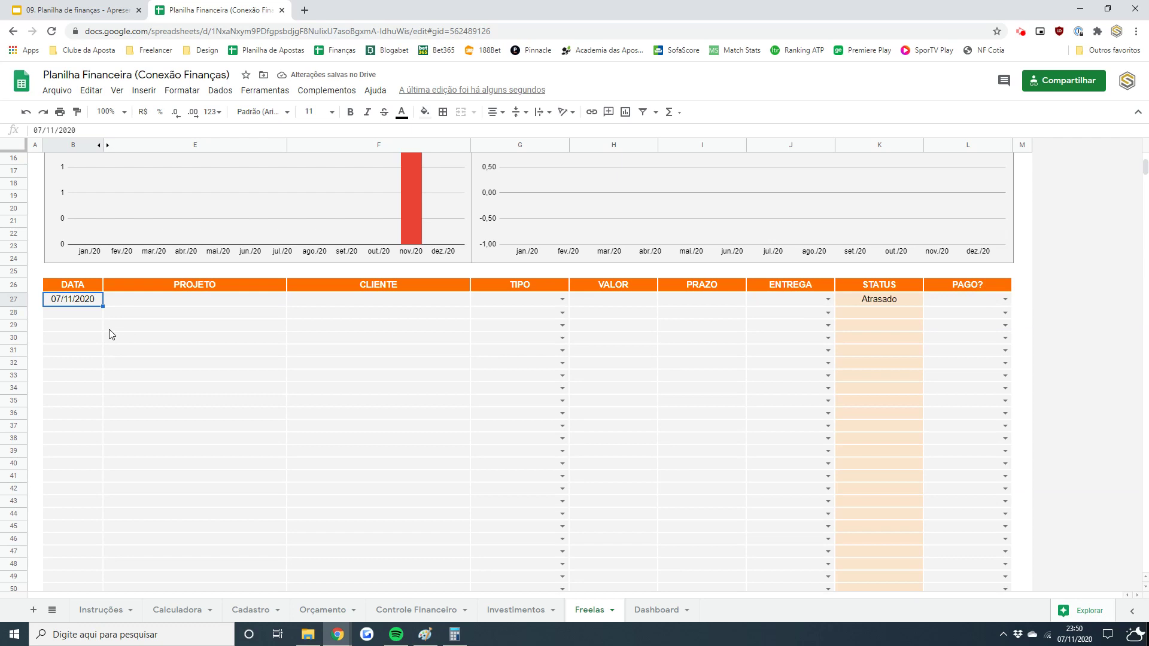
key(Tab)
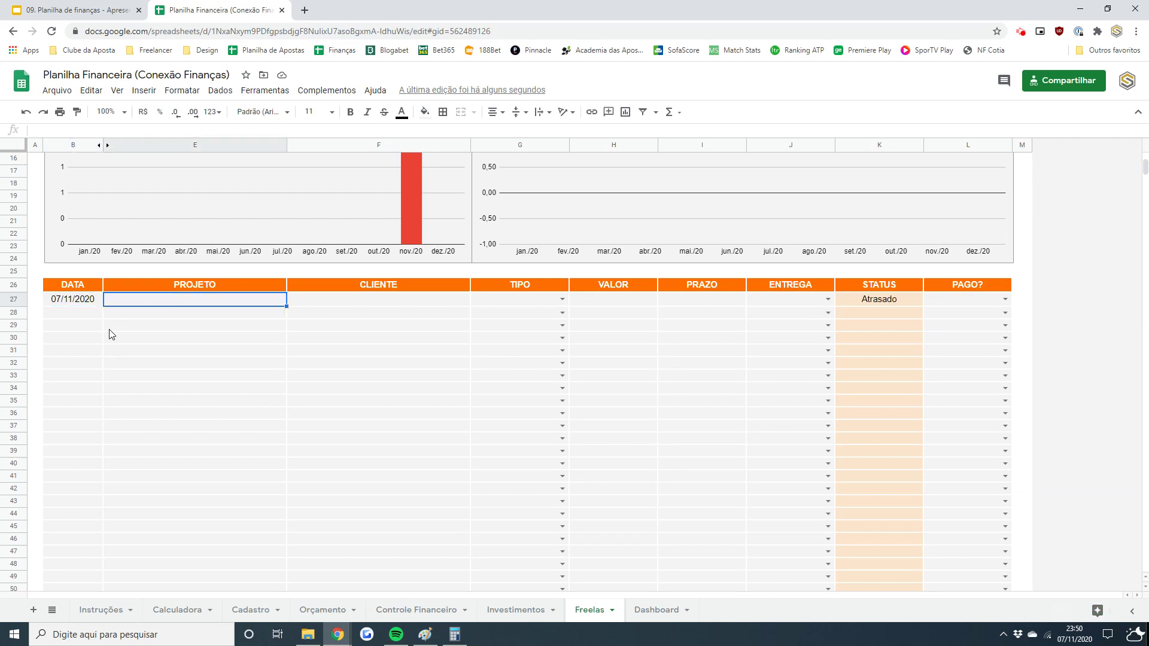
text(Logo)
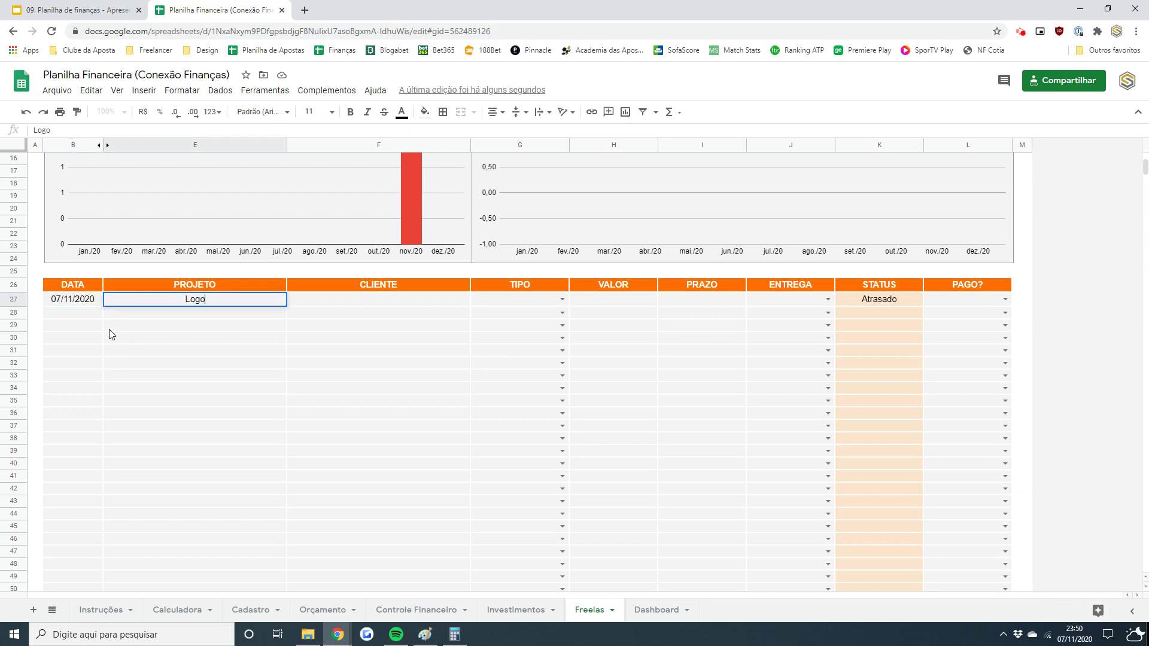
text( Conexão Freelancer)
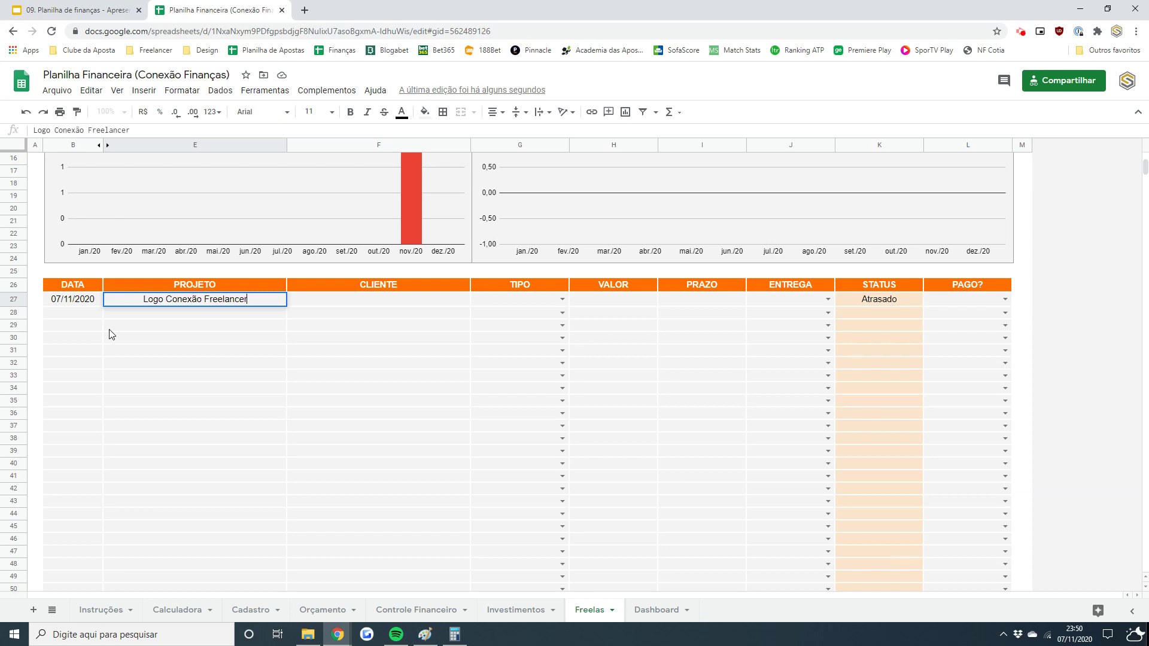
key(Tab)
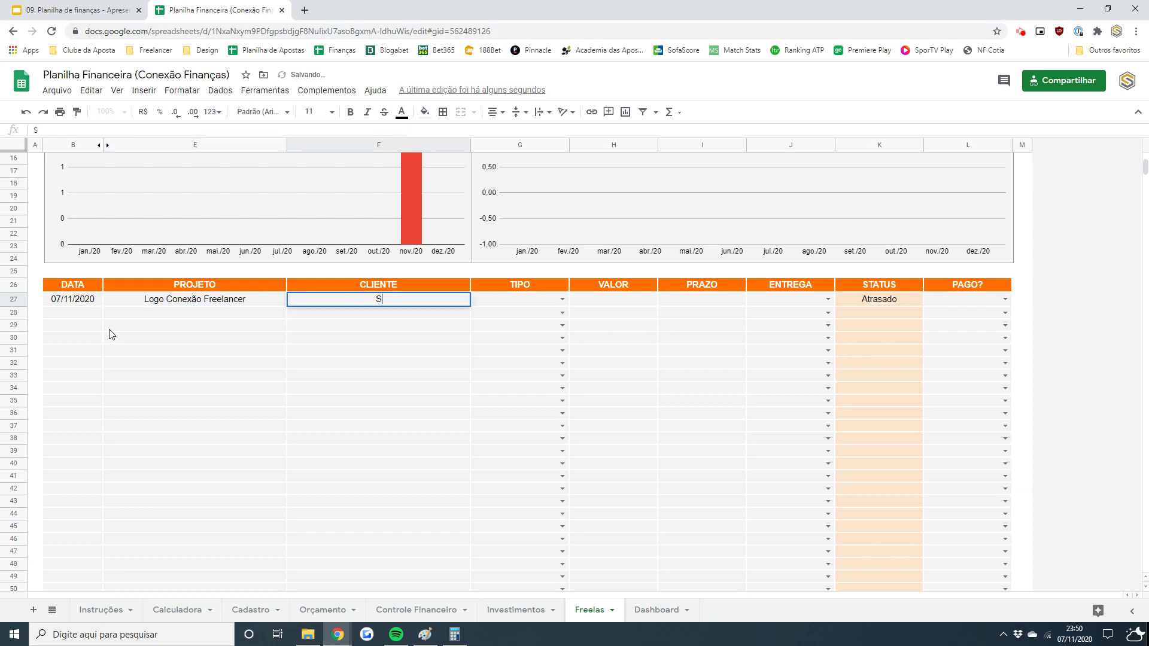
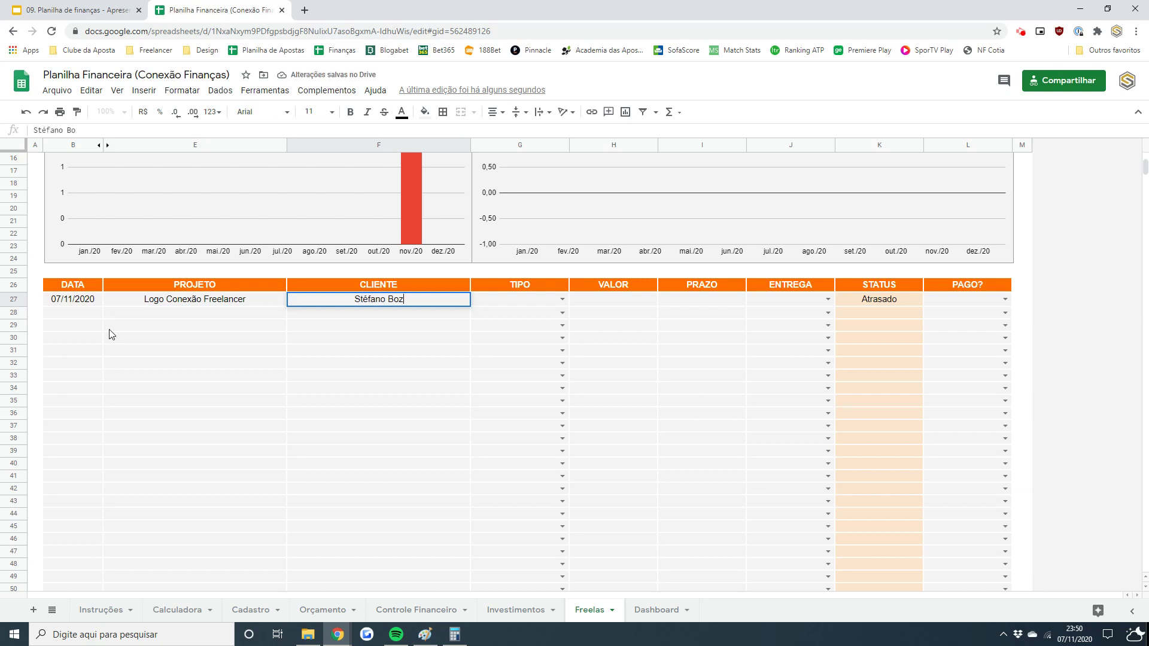
key(Return)
- Add the second project dated 10/11, Logo Cliente B, for client Cliente B
key(Left)
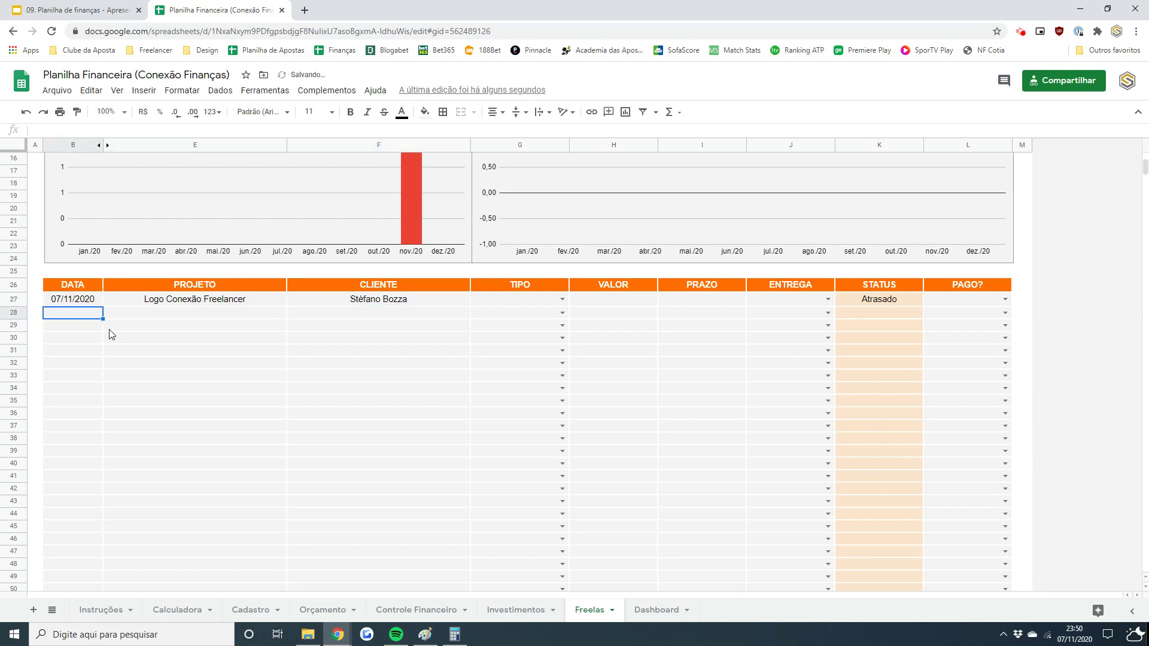
key(Up)
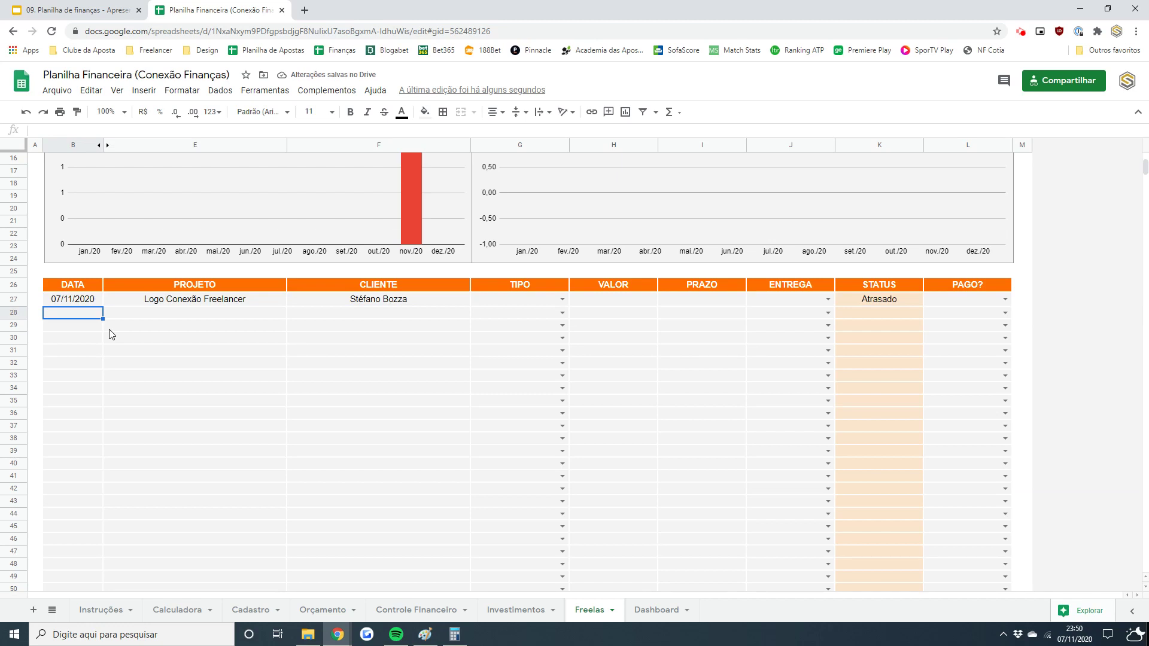
text(10/11)
key(Tab)
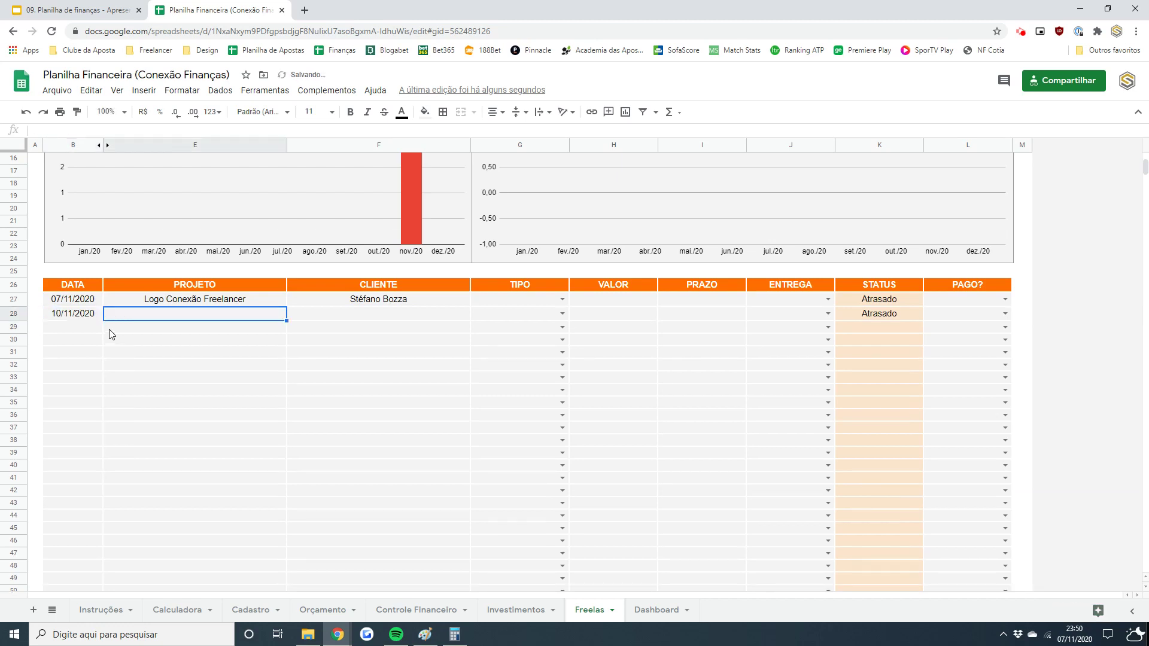
text(Logo)
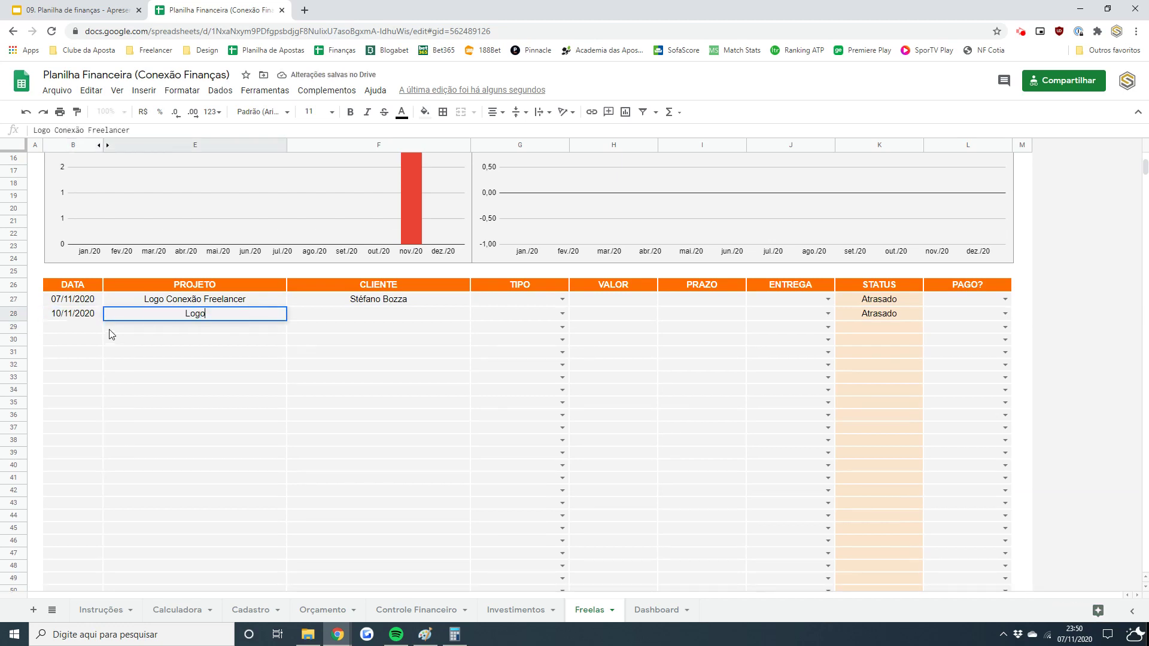
text( Cliente B)
key(Tab)
text(cLIENTE)
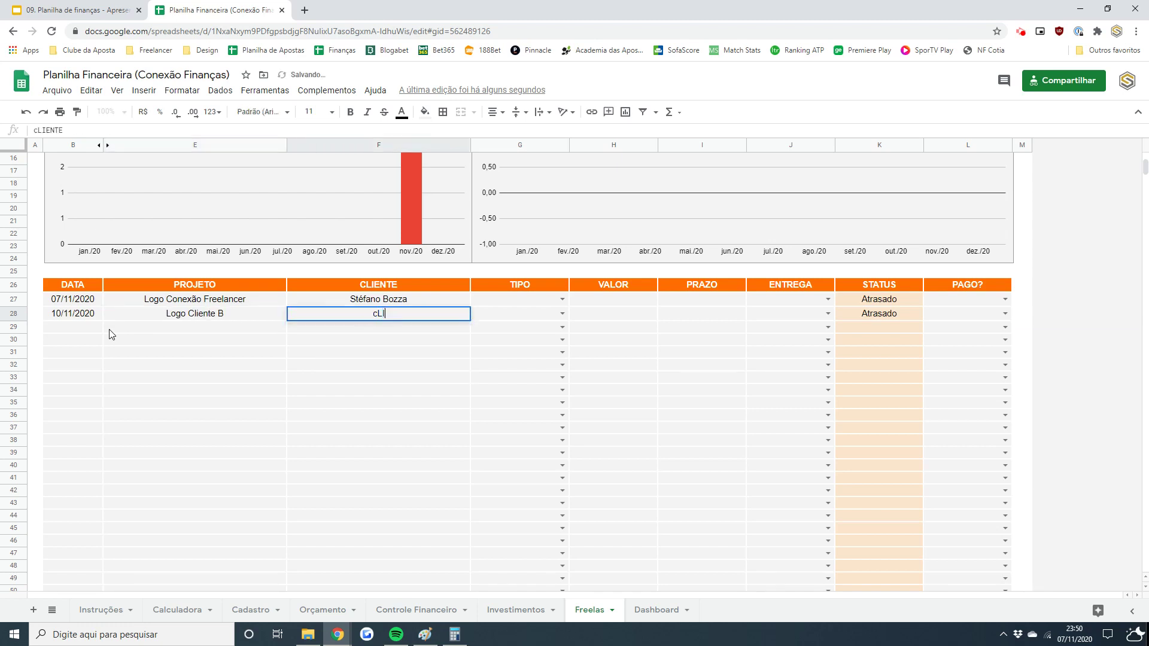
key(BackSpace)
key(BackSpace)
key(BackSpace)
key(BackSpace)
key(BackSpace)
key(BackSpace)
key(BackSpace)
key(BackSpace)
text(Clie)
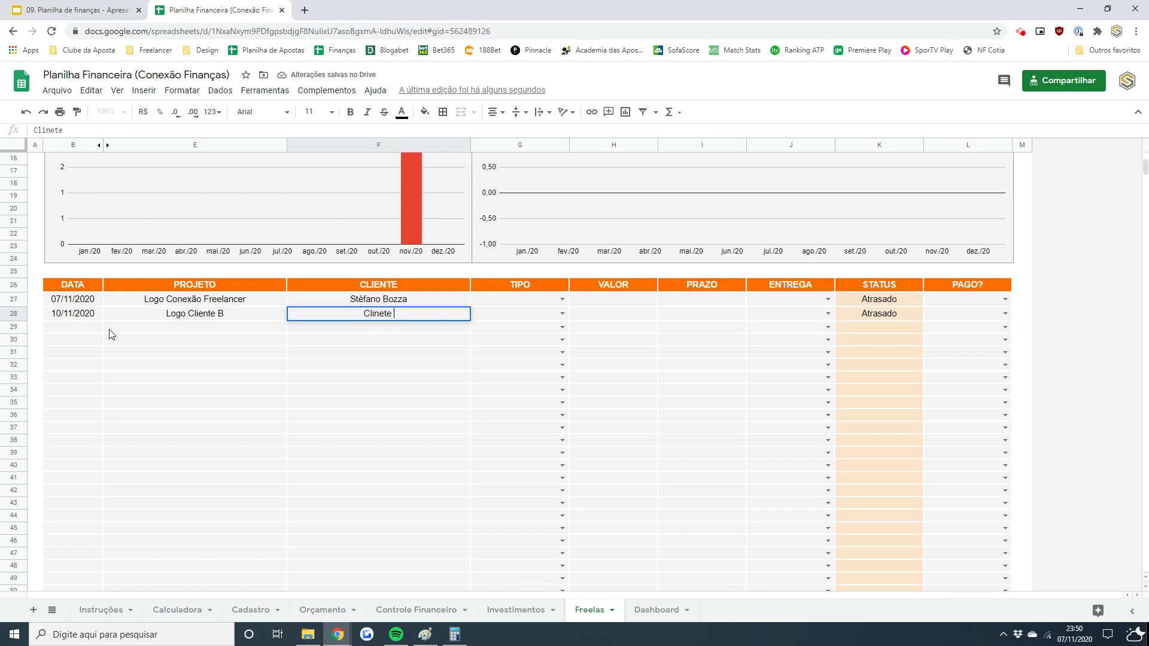
text(nte B)
key(Tab)
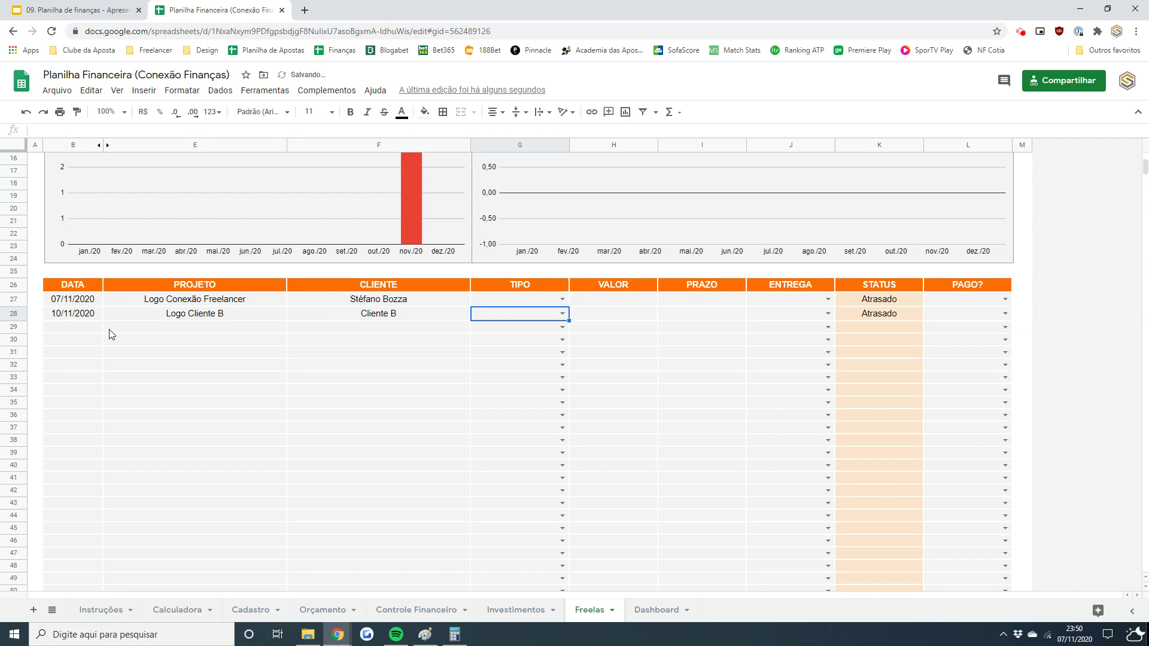
- Check the TIPO choices against Cadastro's Trabalhos list, then set both projects' TIPO to Logo
click(563, 299)
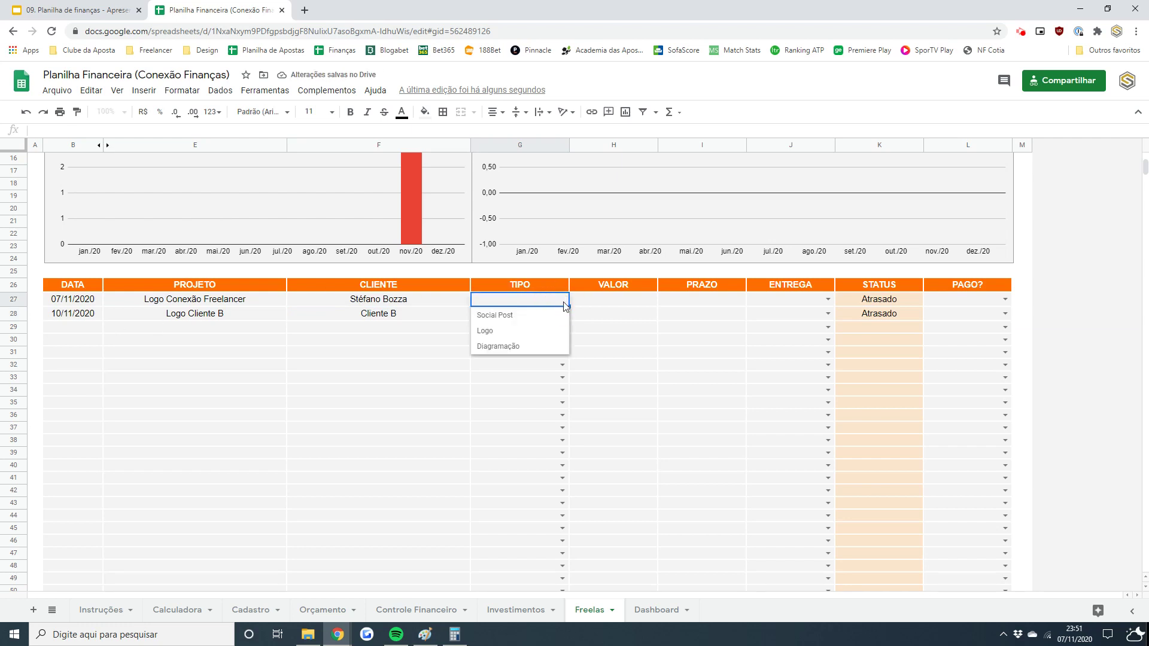
click(564, 302)
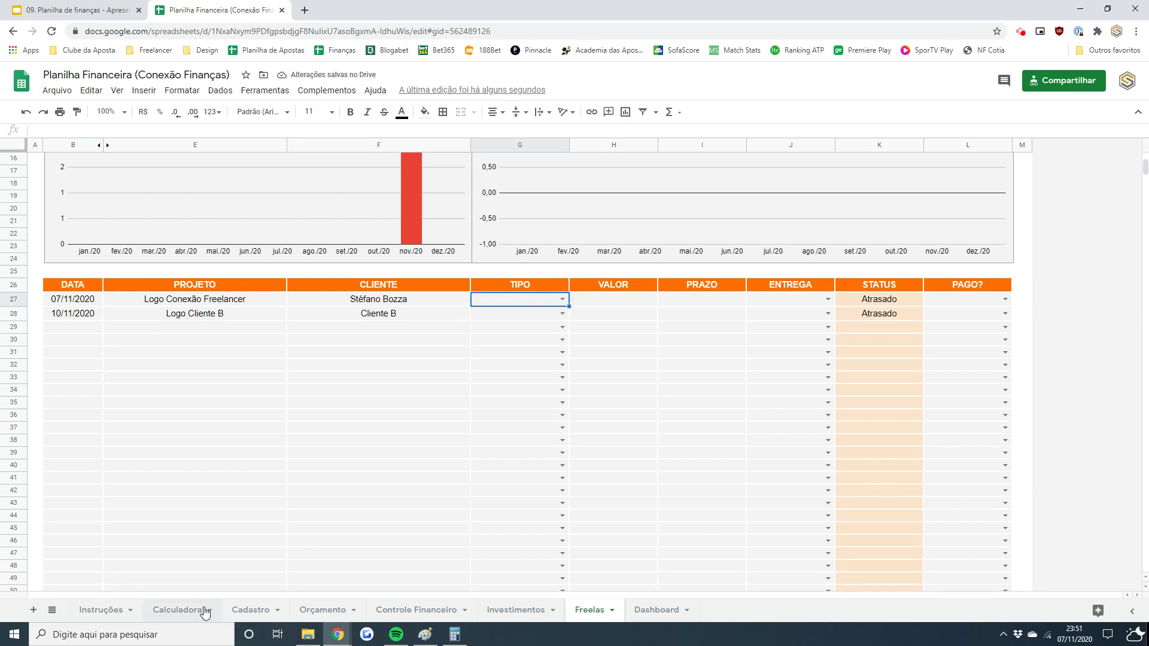
click(246, 609)
click(322, 190)
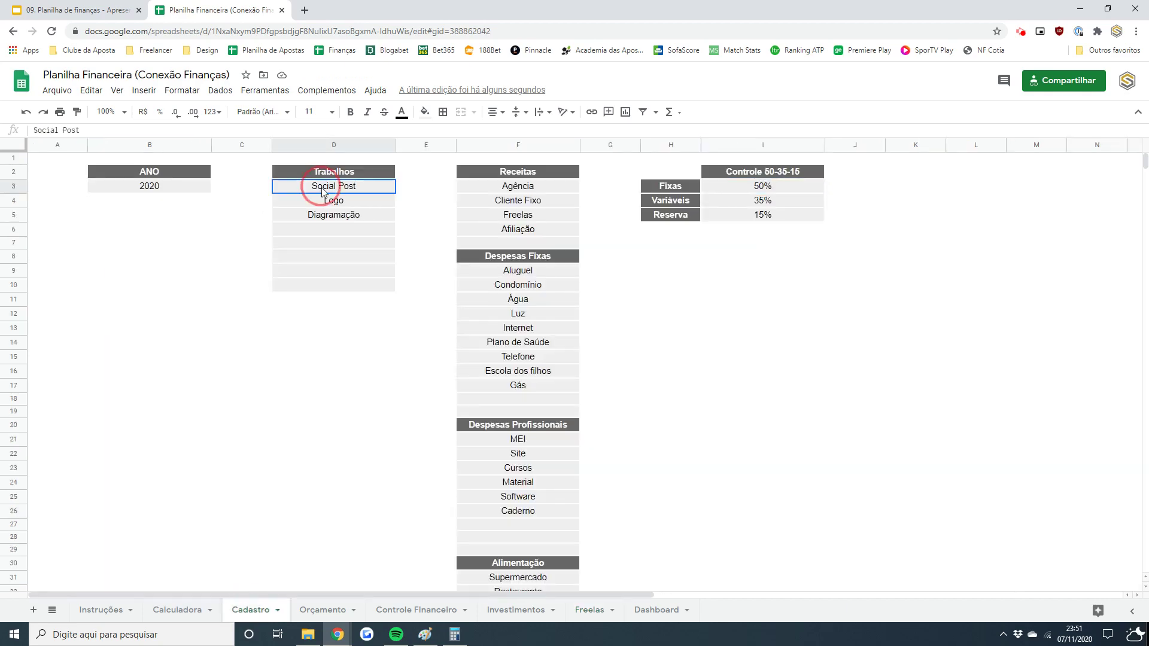
drag(322, 190, 324, 271)
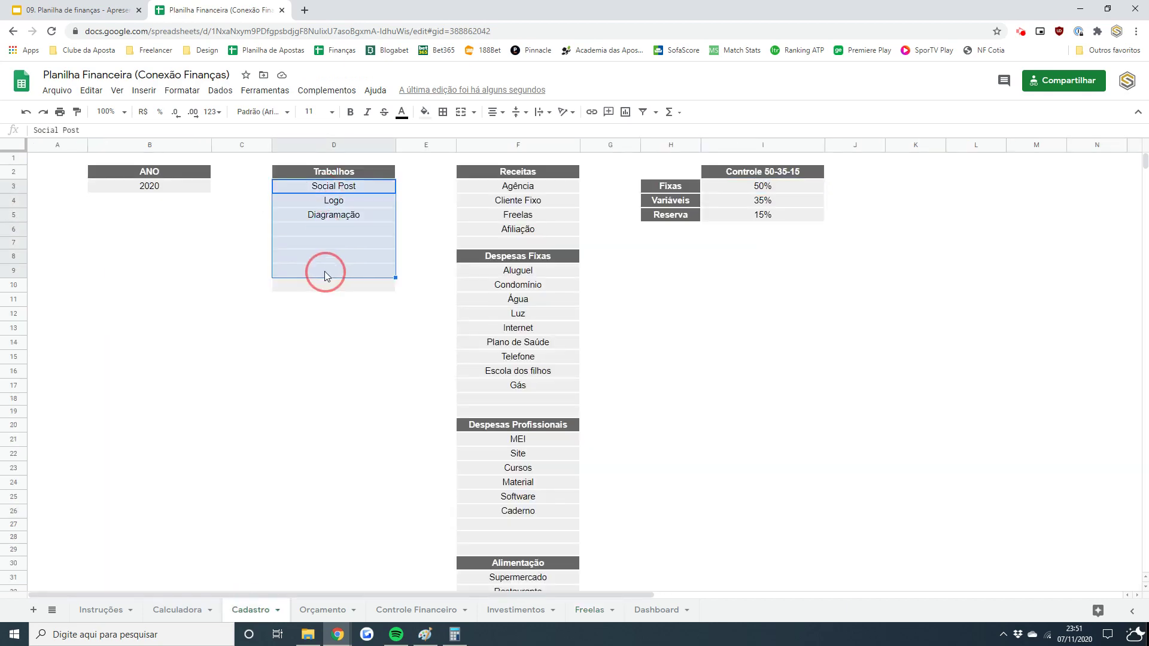
click(638, 613)
click(597, 616)
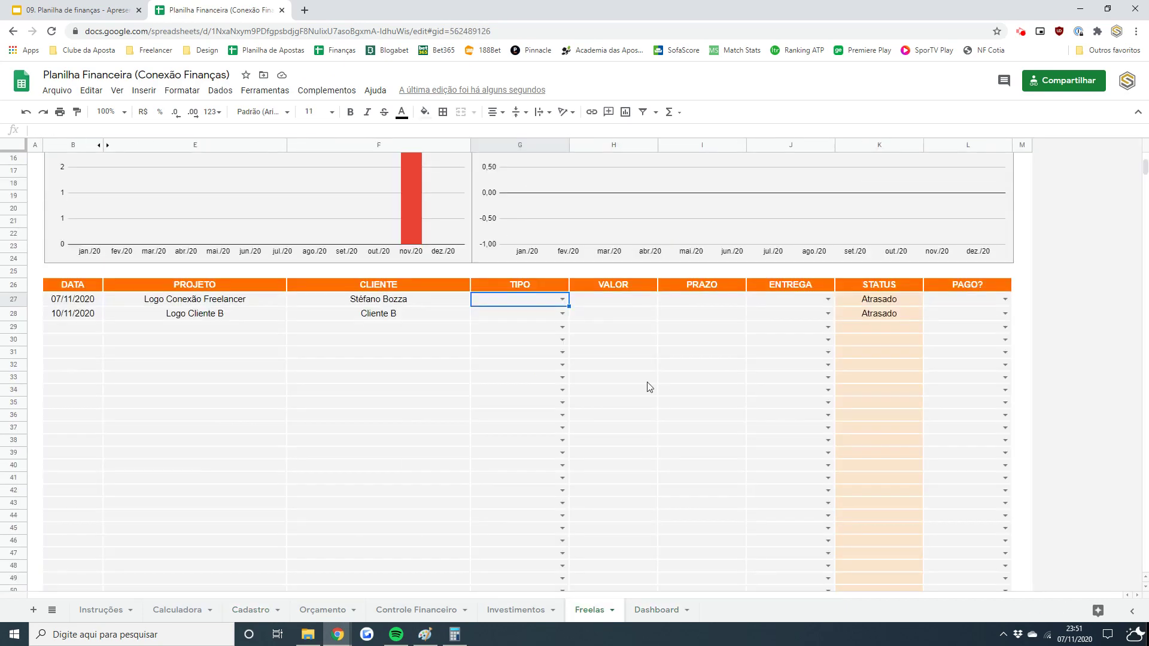
click(563, 300)
click(504, 333)
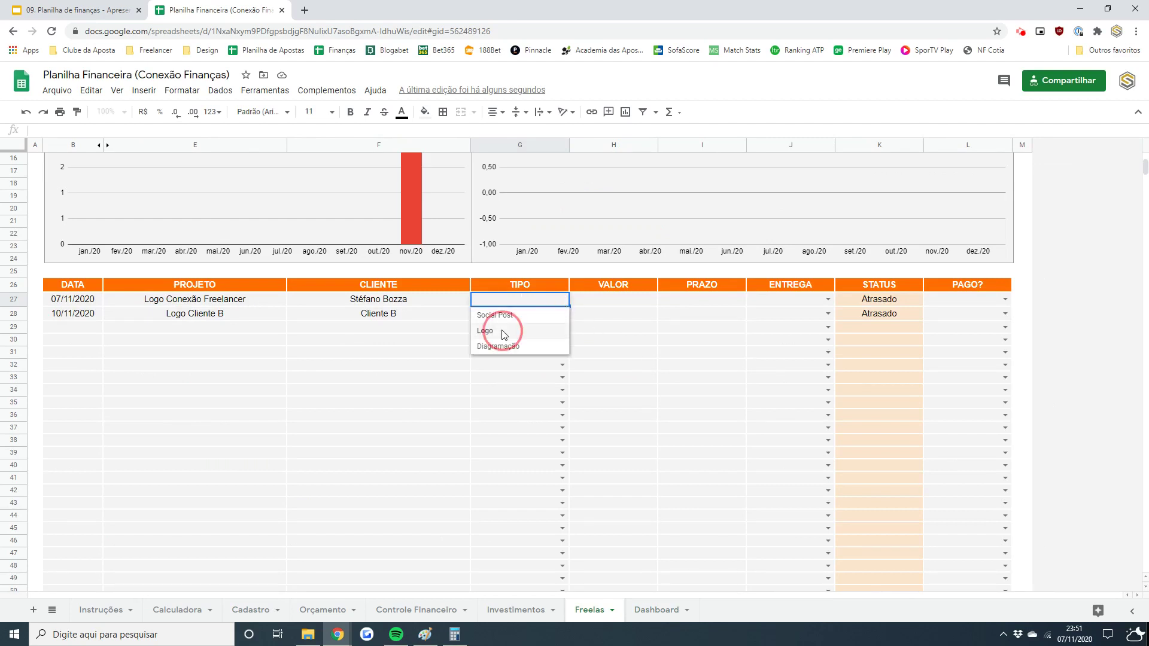
click(563, 314)
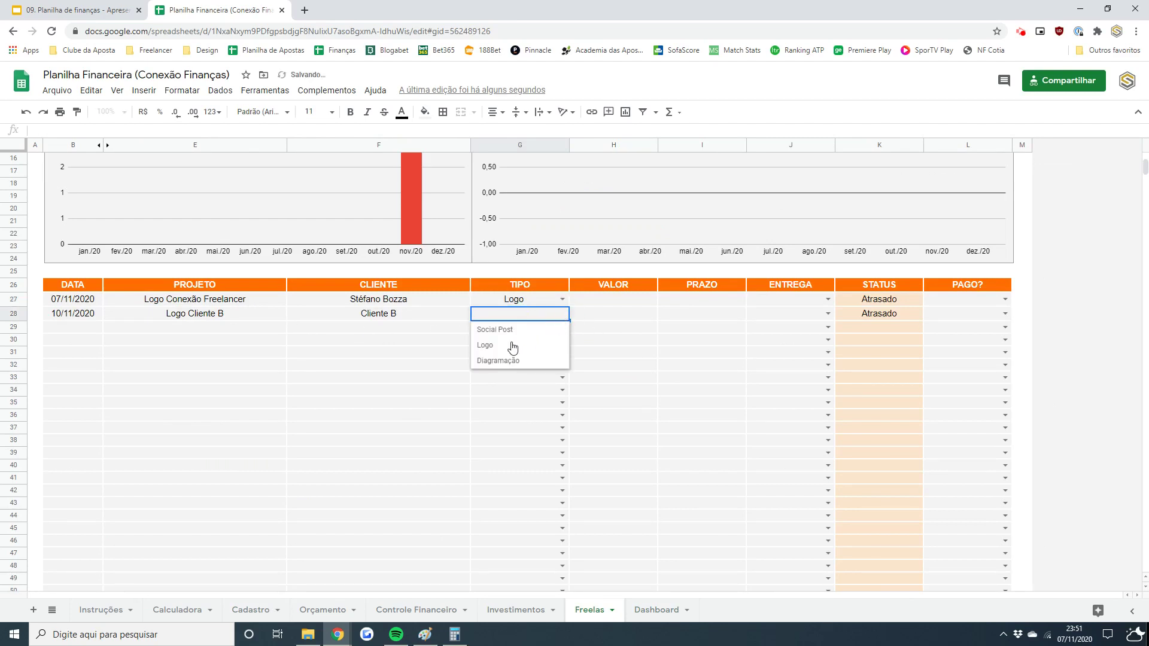
click(513, 346)
- Copy the Logo Cliente B row and paste it into rows 29 and 30
click(93, 316)
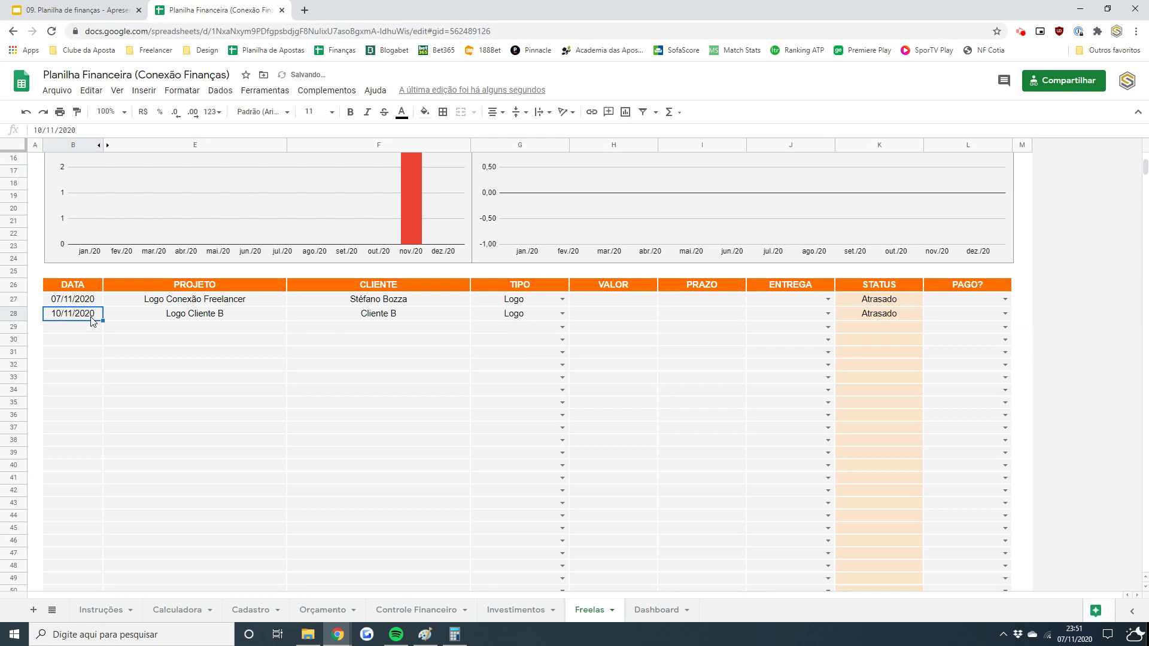
key(shift+Right)
key(shift+Right)
key(shift+Right)
key(shift+Left)
key(ctrl+c)
key(Down)
key(ctrl+v)
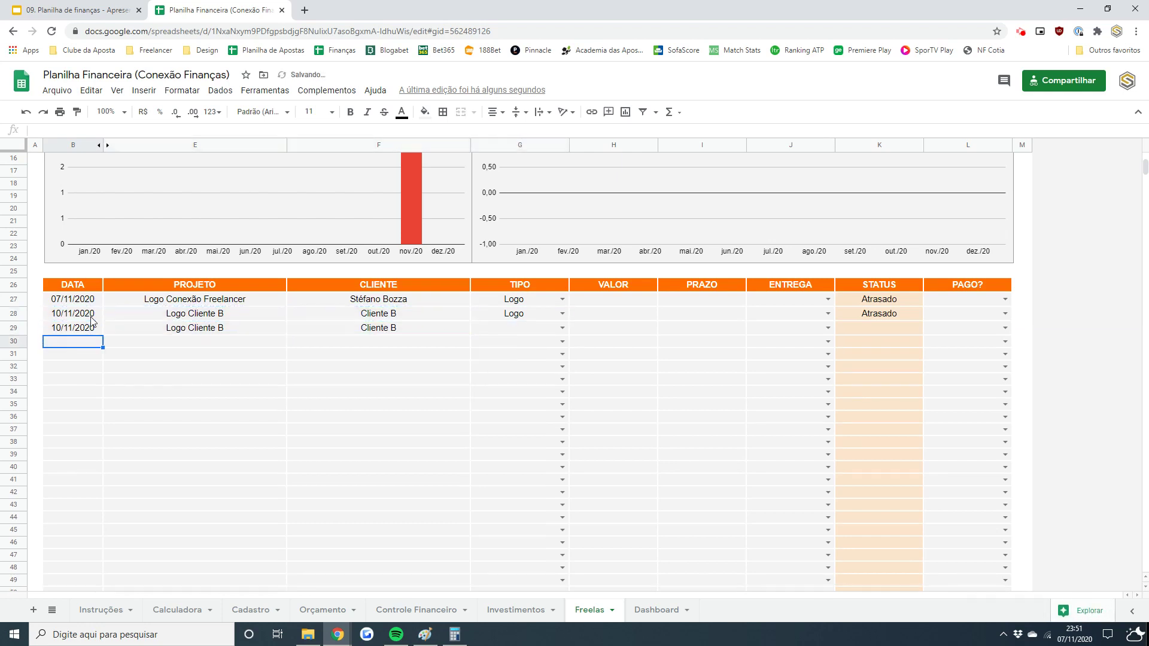
key(Down)
key(ctrl+v)
key(Up)
key(Right)
key(Right)
key(Right)
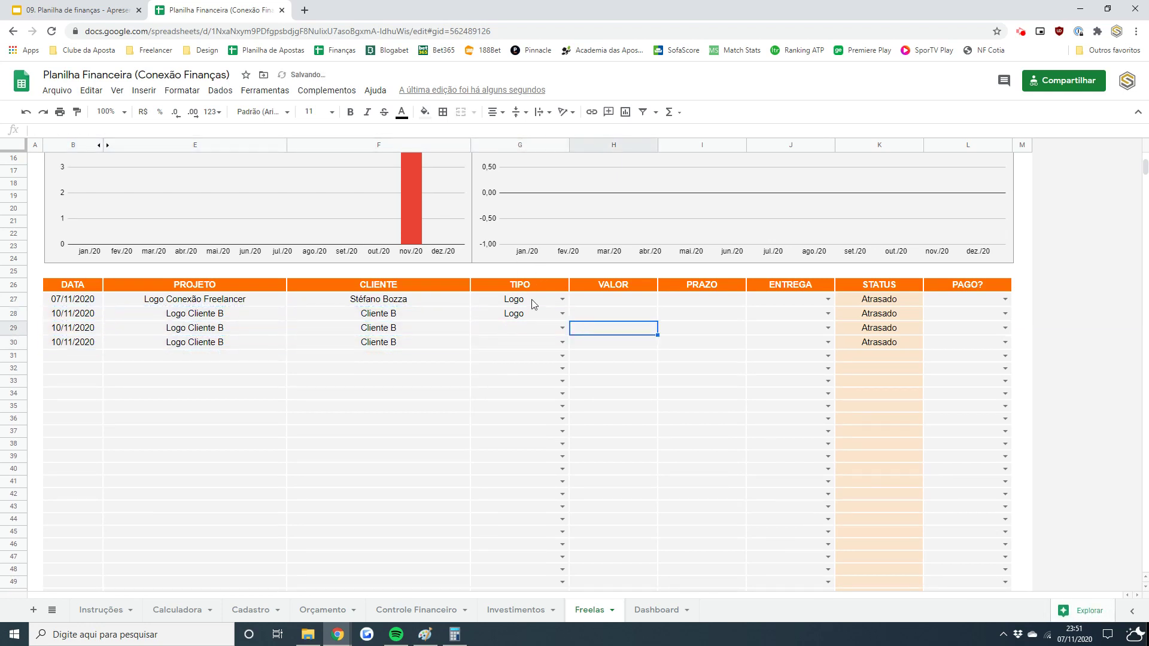
- Set TIPO to Social Post in row 29 and Diagramação in row 30
click(562, 328)
click(503, 343)
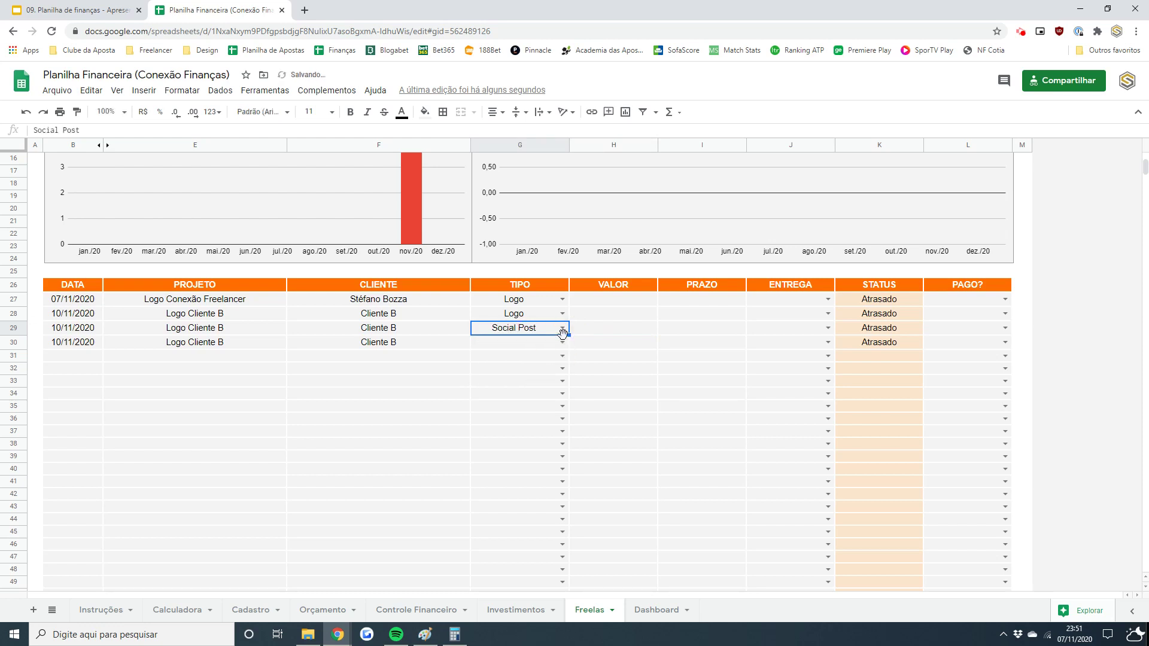
click(563, 342)
click(509, 391)
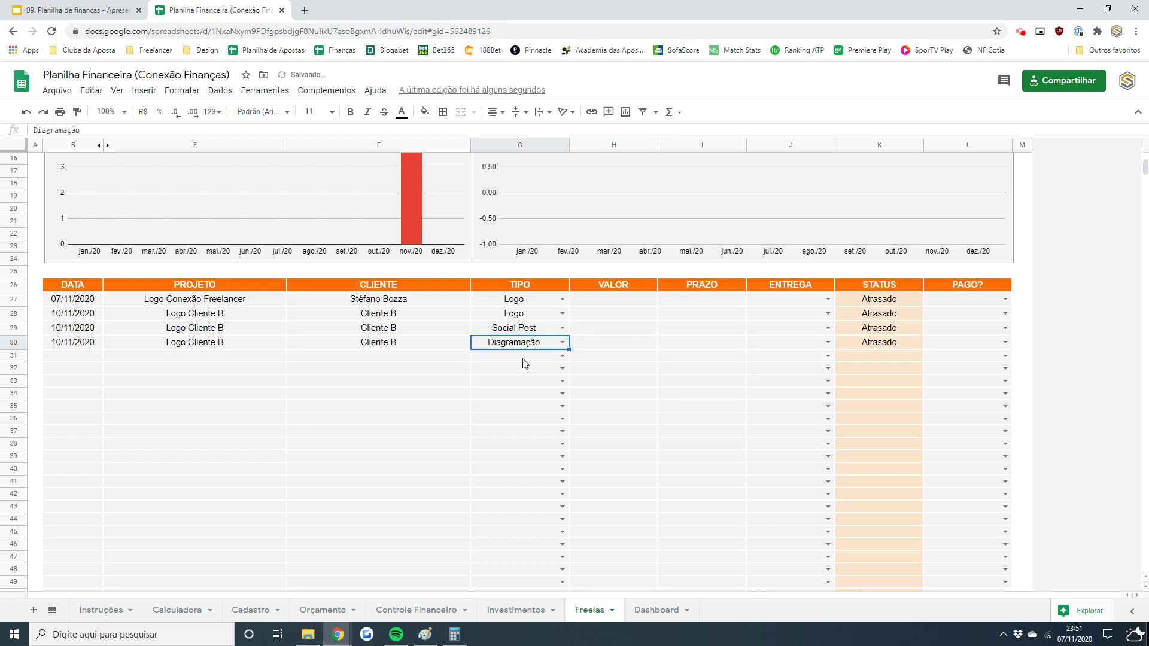
click(618, 303)
- Enter 500, 350, 150 and 250 in the VALOR cells H27:H30
text(500)
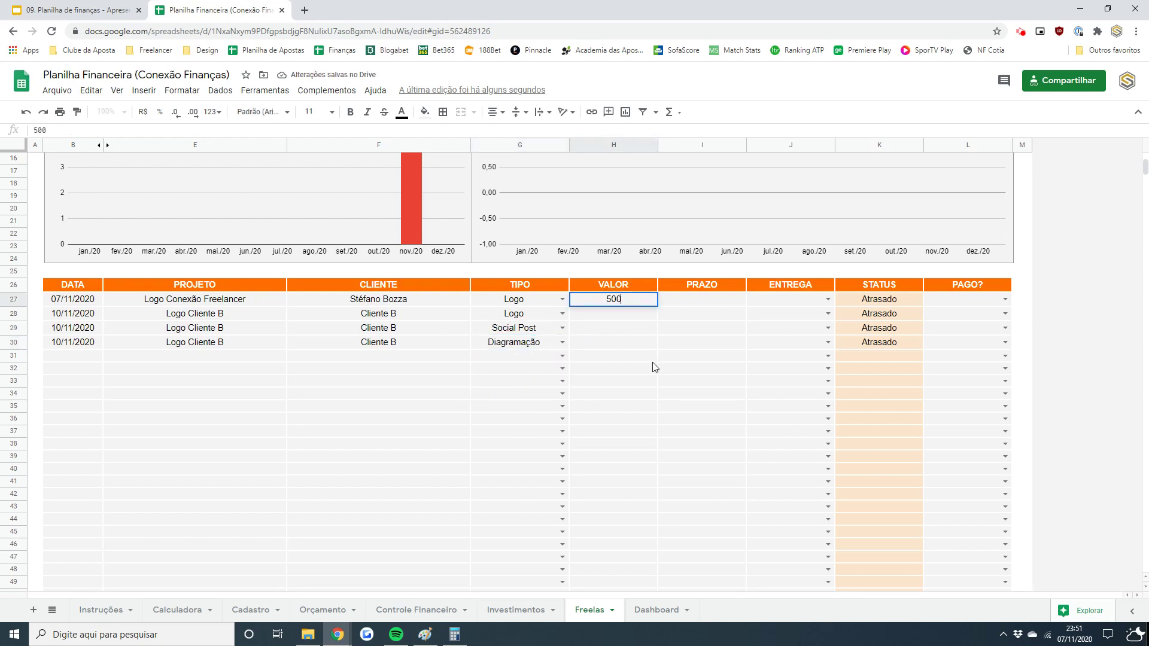
key(Return)
text(350)
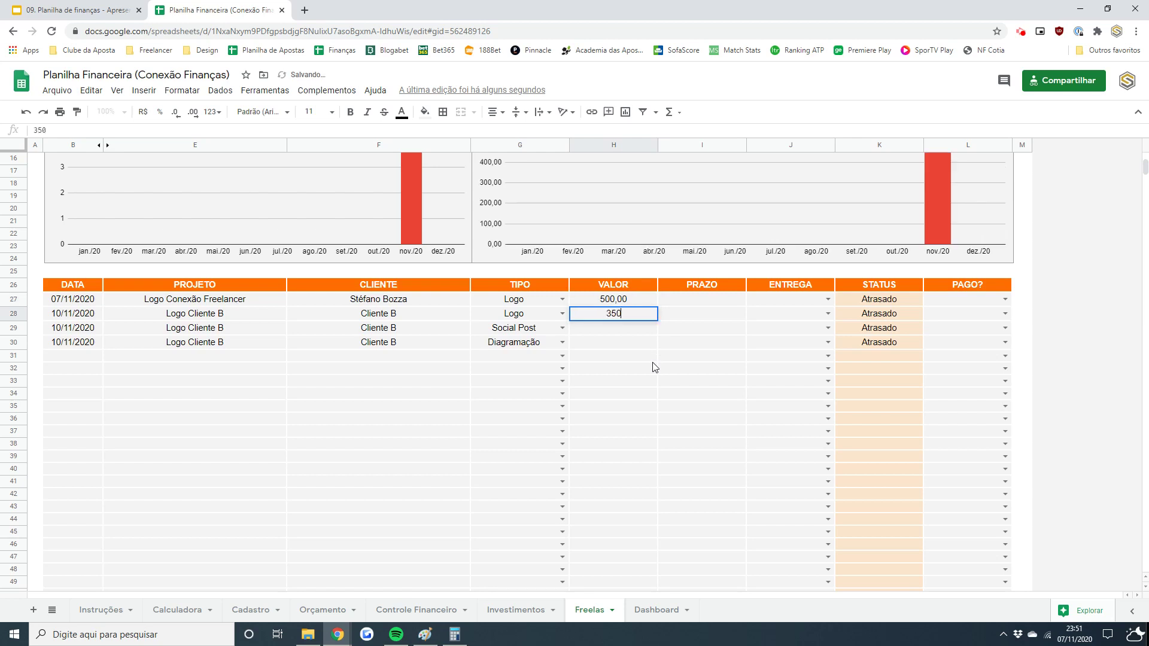
key(Return)
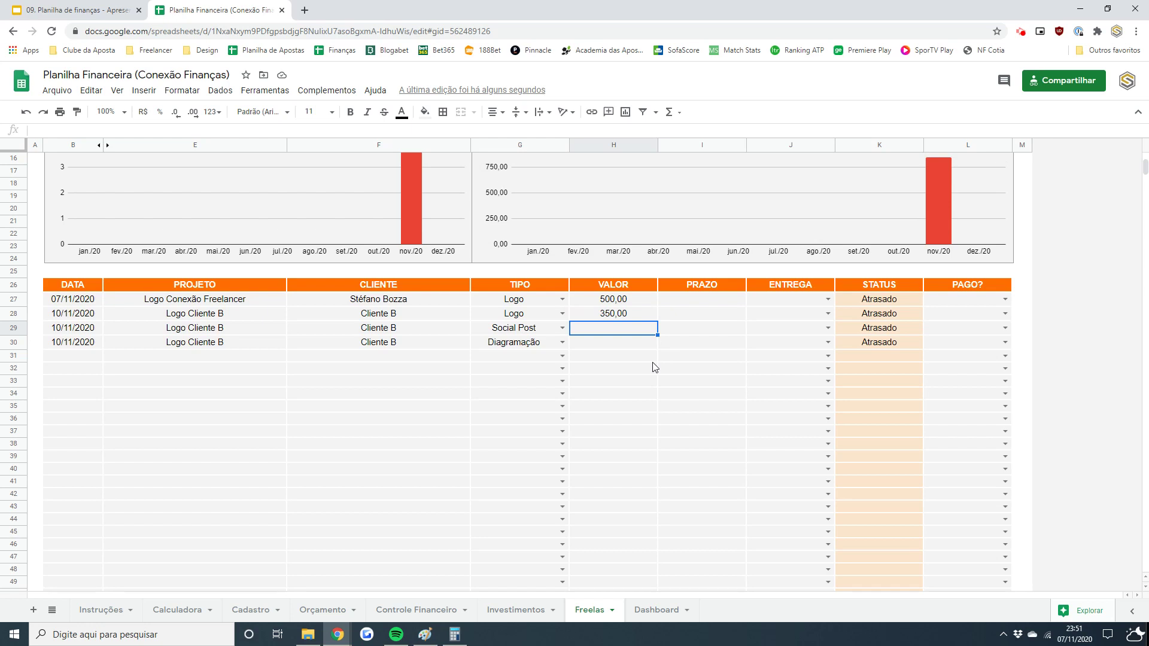
text(150)
key(Return)
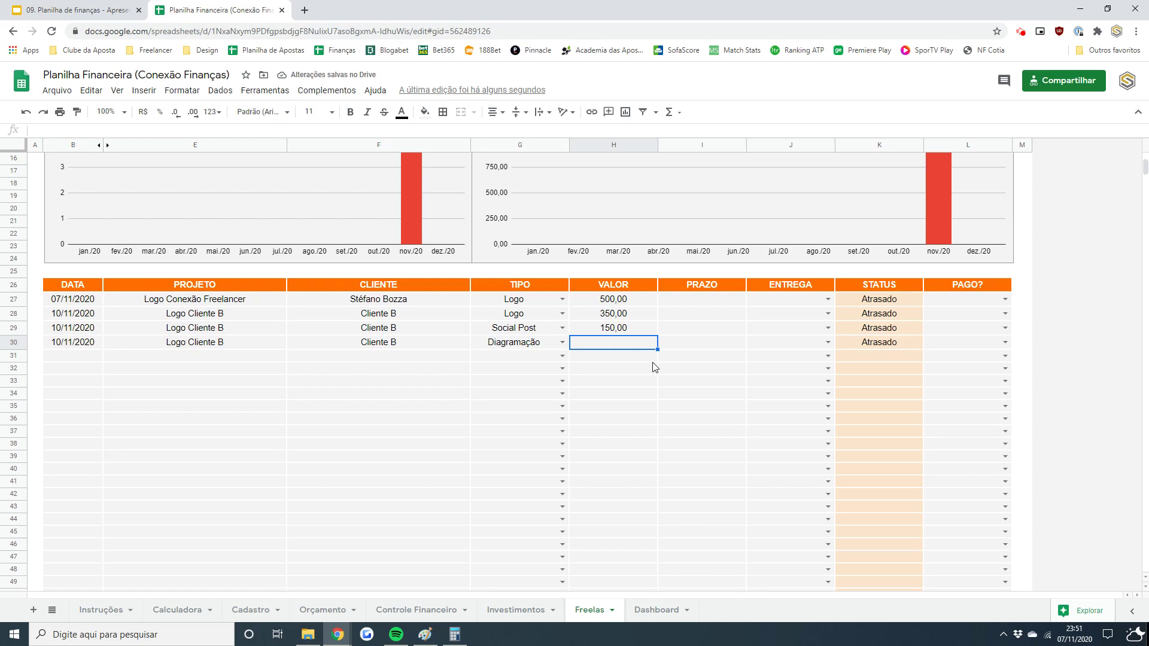
text(250)
key(Return)
key(Up)
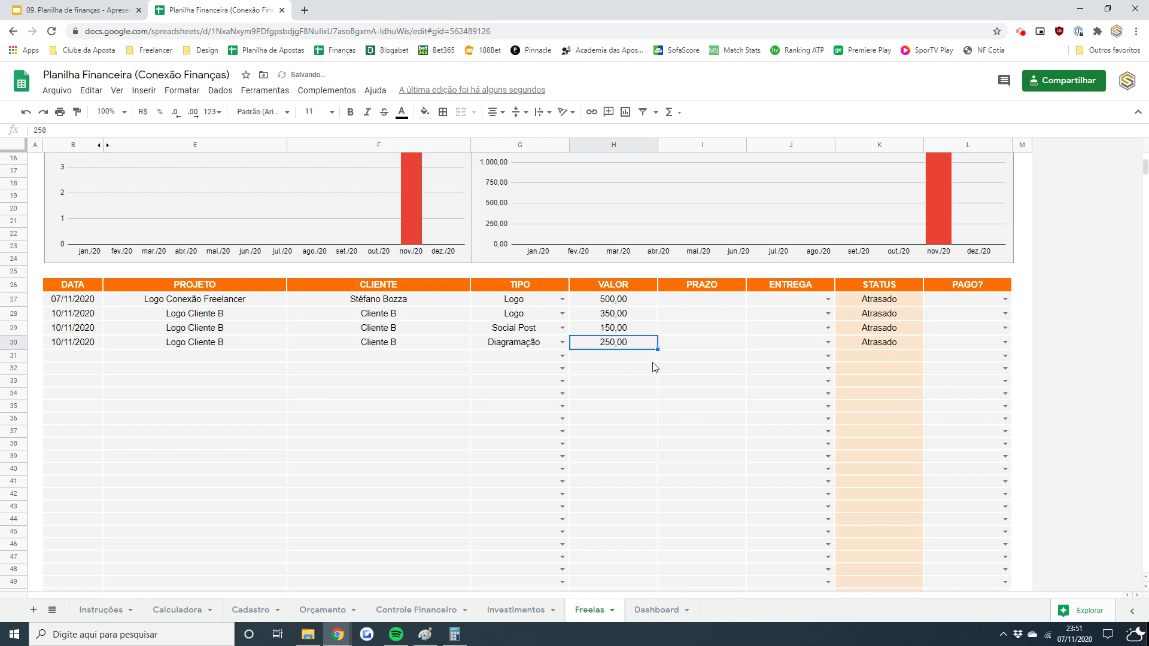
- Give the first project a 01/11/2020 start date and a 05/11/2020 deadline
click(694, 303)
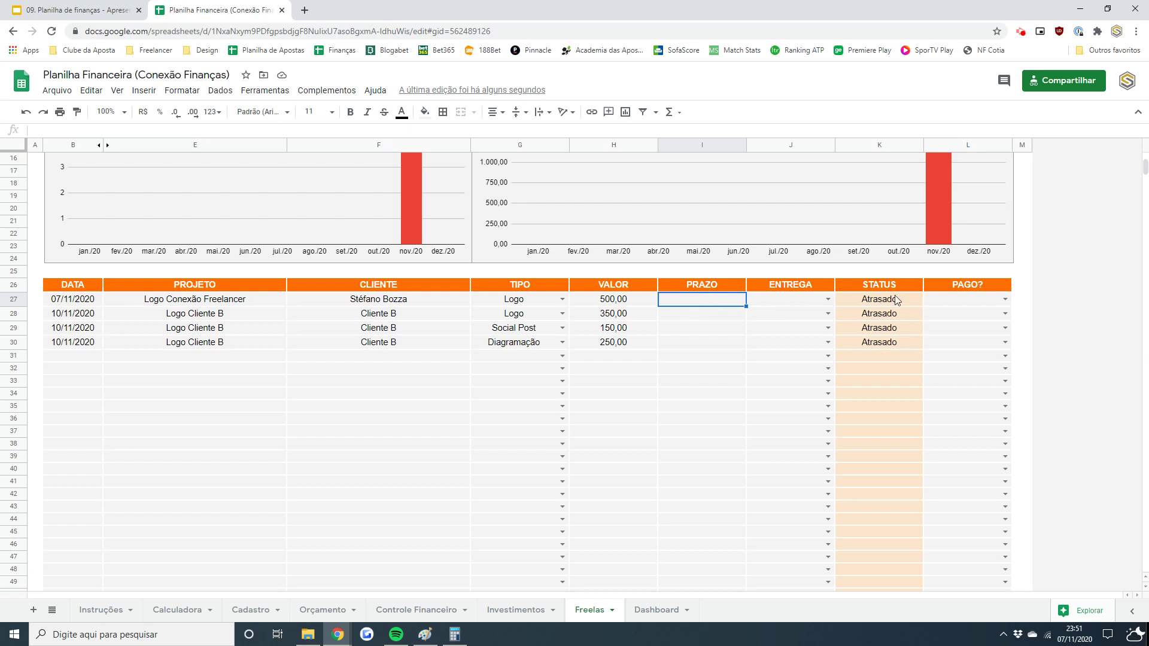
drag(896, 300, 887, 316)
click(709, 306)
text(07/11/2020)
key(Return)
click(707, 304)
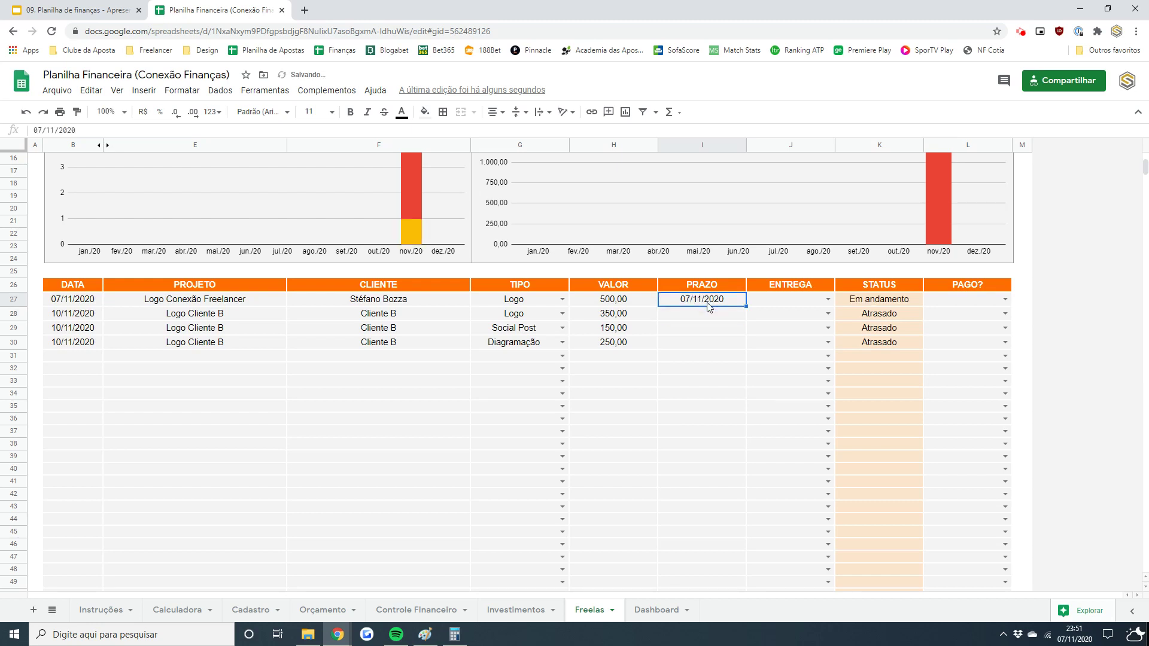
key(Left)
key(Left)
key(Left)
key(Left)
key(Left)
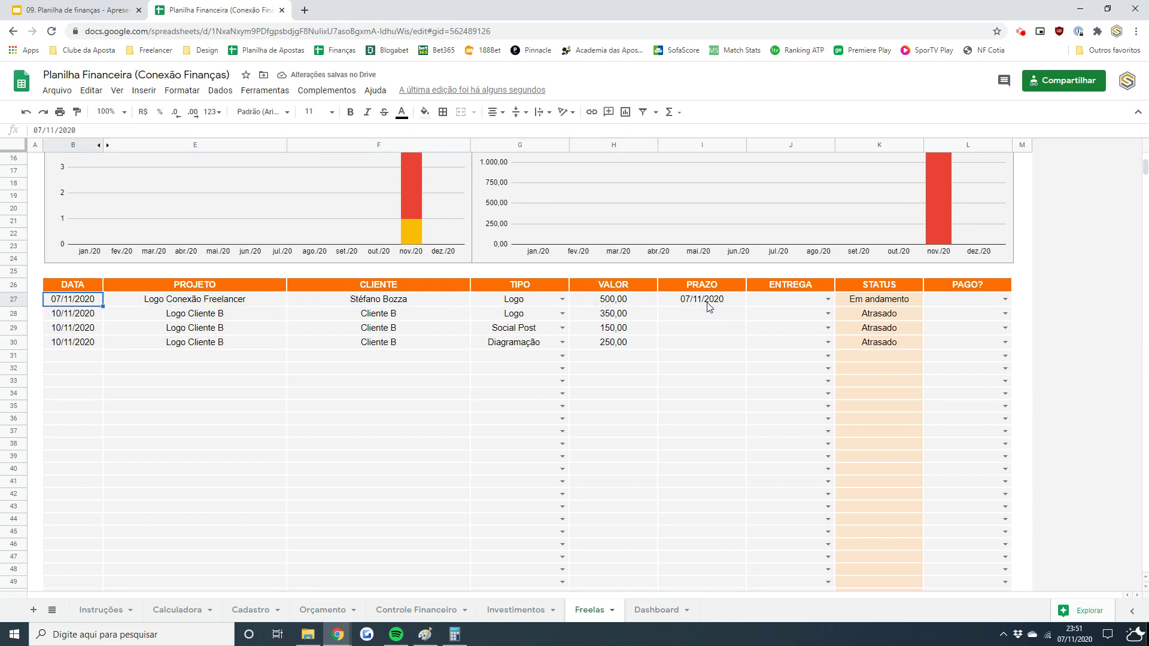
text(01/11/2020)
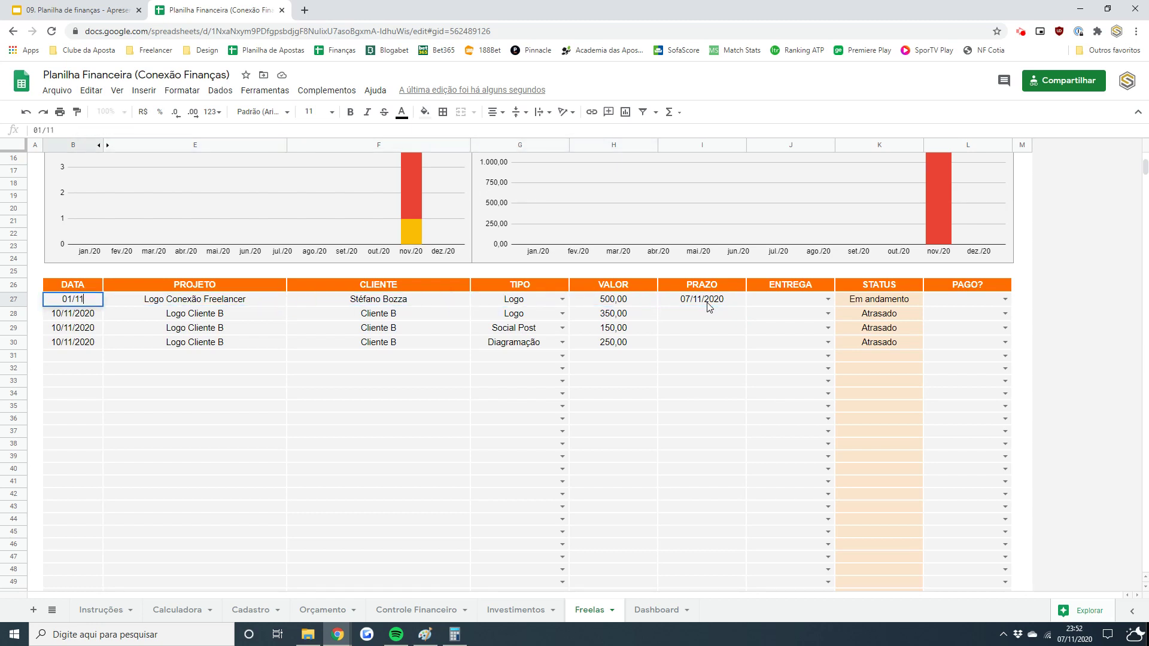
key(Right)
key(Right)
key(Right)
key(Right)
key(Right)
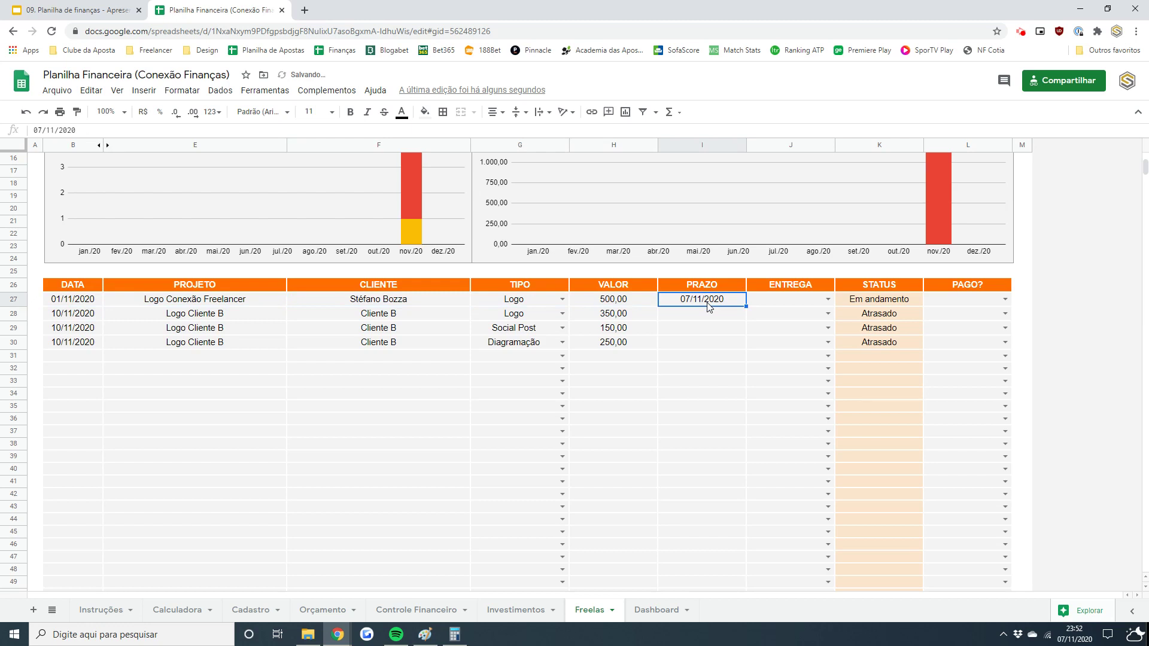
text(05/11/2020)
key(Return)
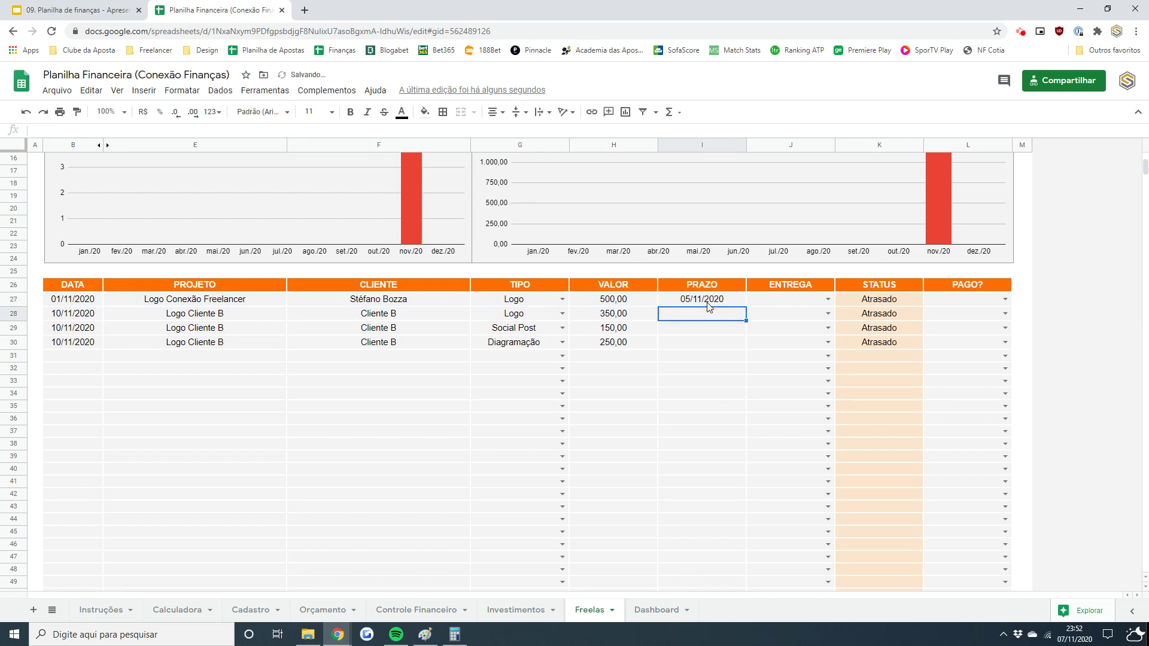
- Give the second project a 07/11/2020 deadline and a 05/11/2020 start date
text(0)
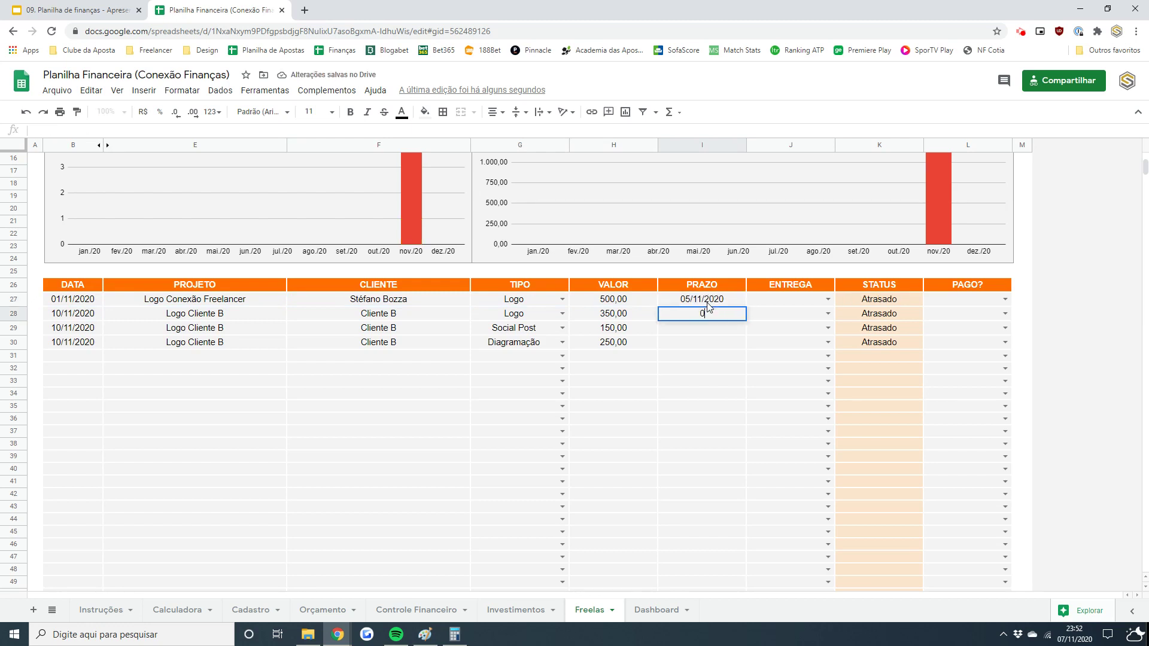
text(6/0)
key(BackSpace)
key(BackSpace)
key(BackSpace)
key(BackSpace)
text(07/11/2020)
key(Return)
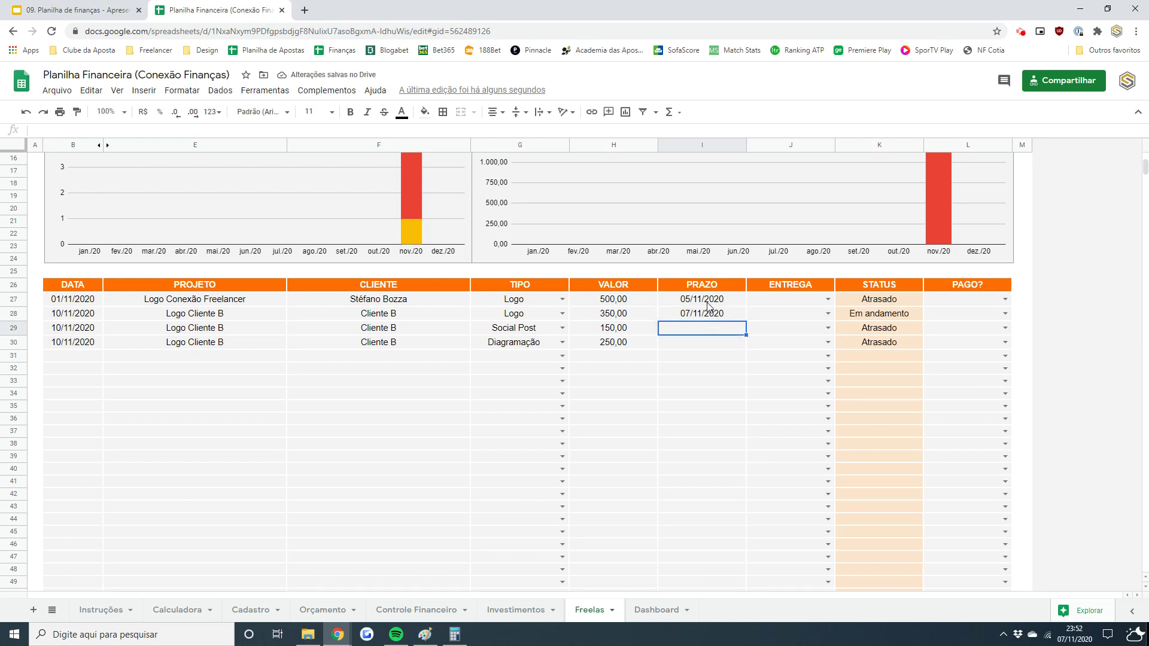
key(Left)
key(Left)
key(Left)
key(Left)
key(Left)
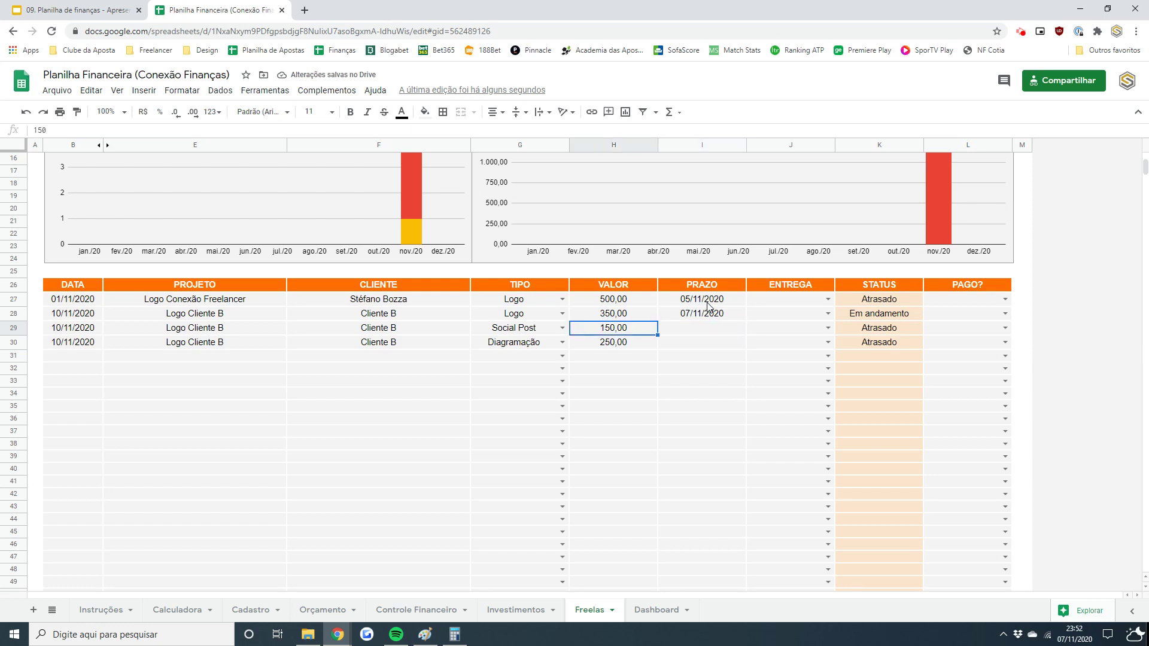
key(Up)
text(05/11/2020)
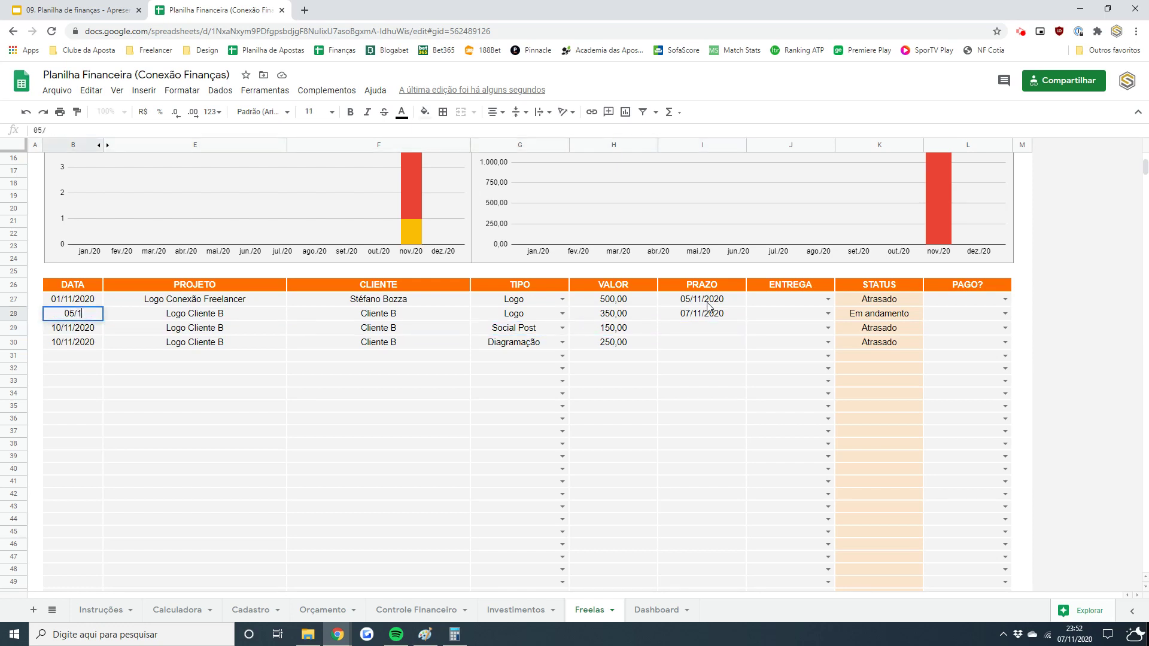
key(Return)
- Enter deadlines 12/11/2020 and 30/11/2020 for rows 29 and 30
key(Right)
key(Right)
key(Right)
key(Right)
key(Right)
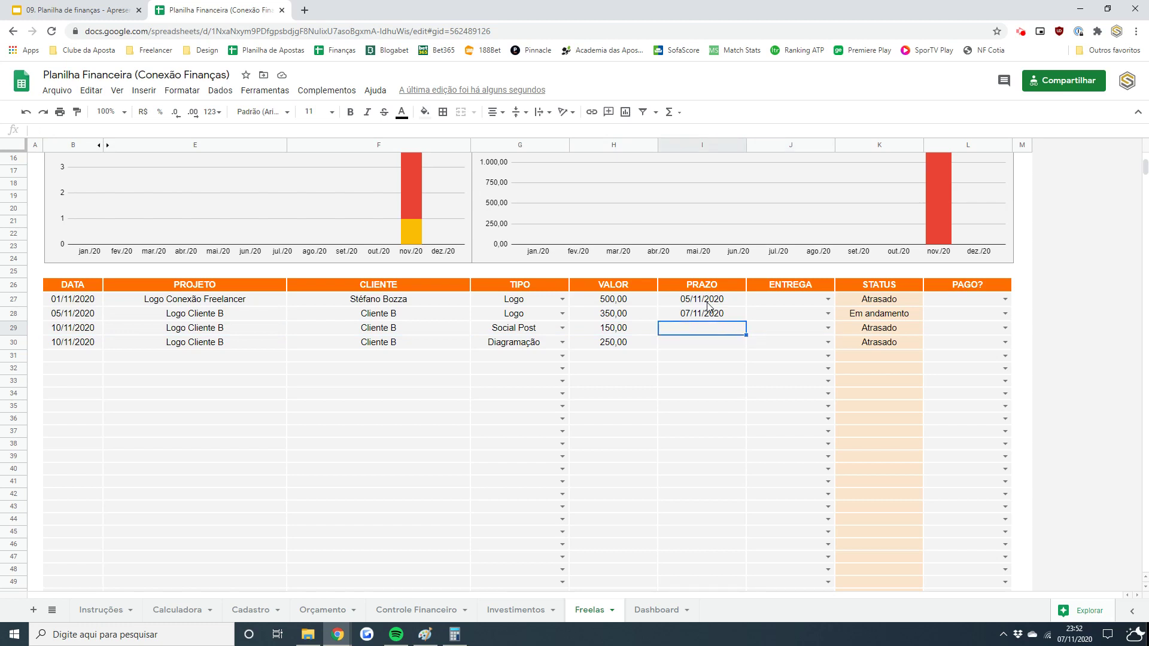
text(12/11/2020)
key(Return)
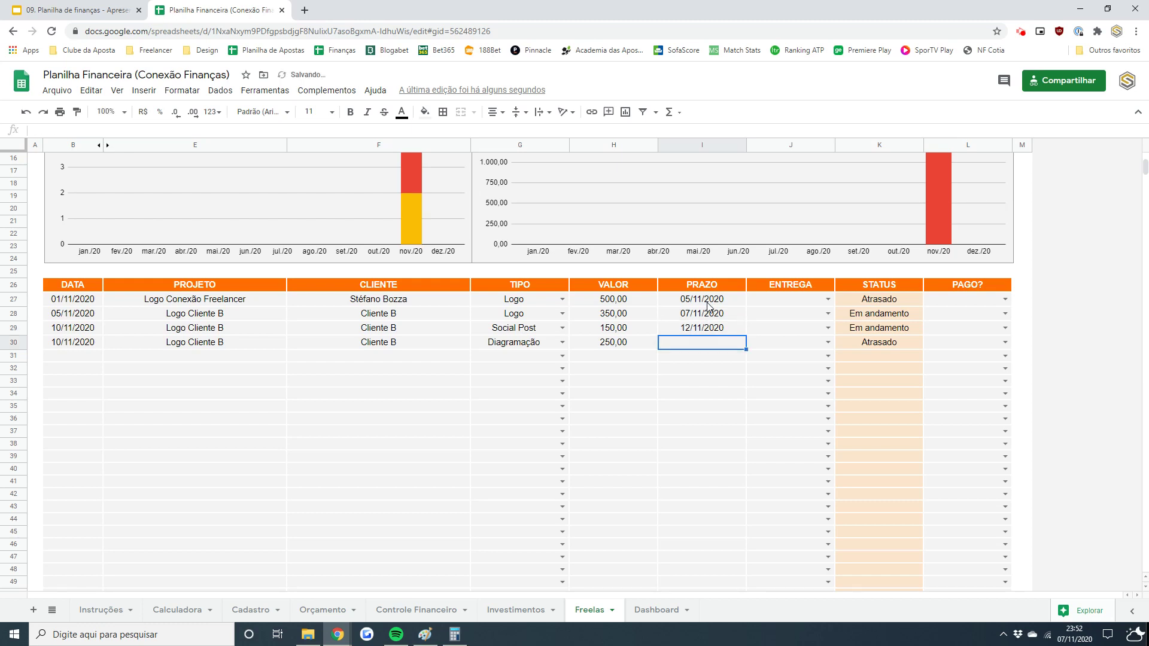
text(30/11)
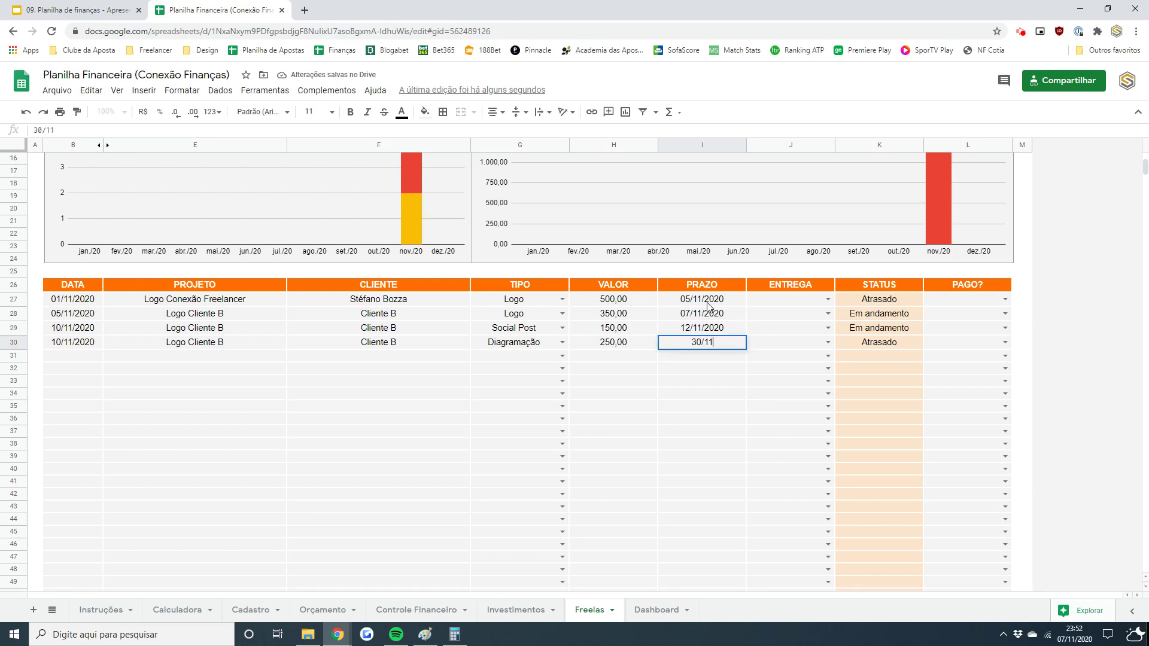
key(Return)
key(Up)
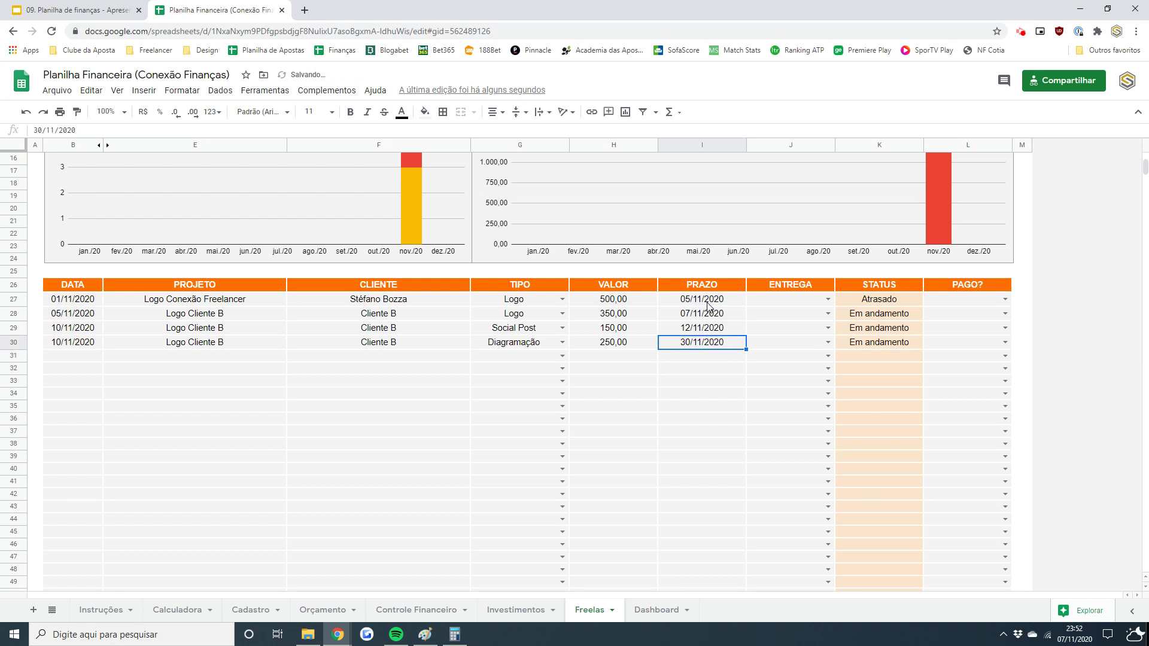
key(Up)
key(Up)
key(Up)
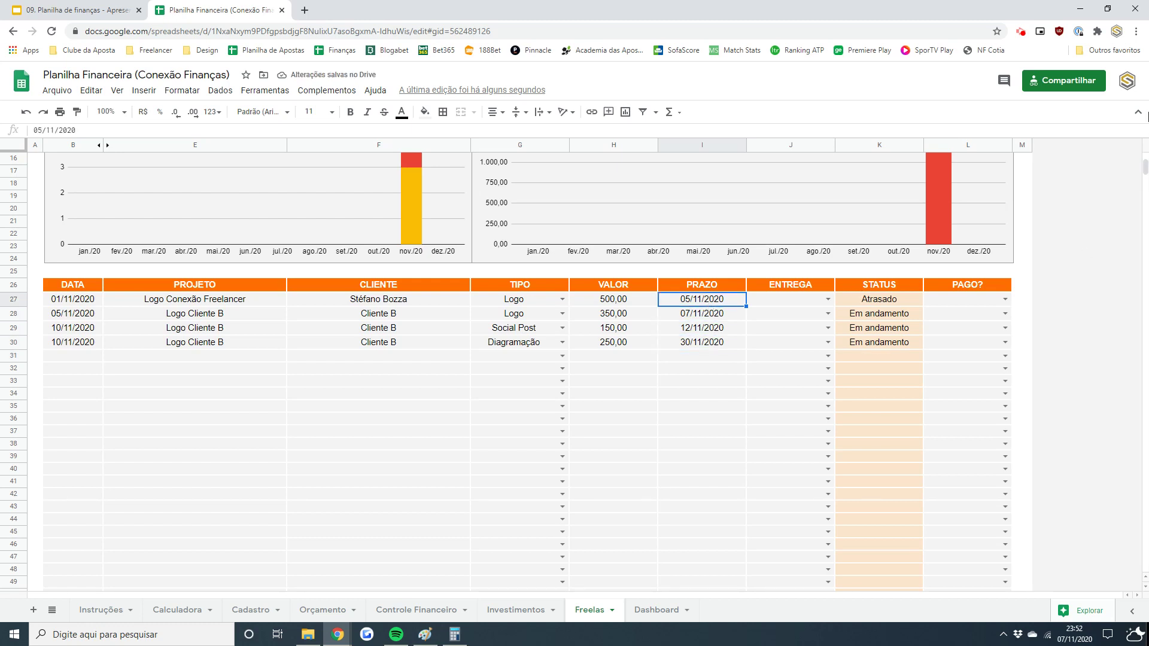
scroll(1145, 167, up, 5)
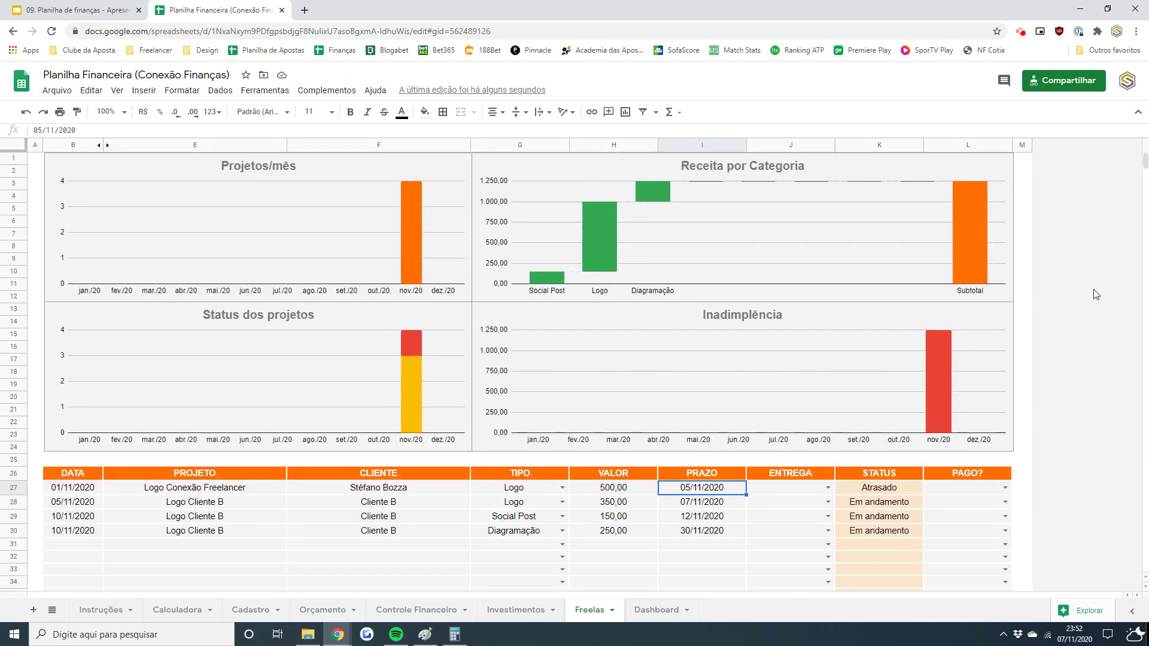
click(160, 175)
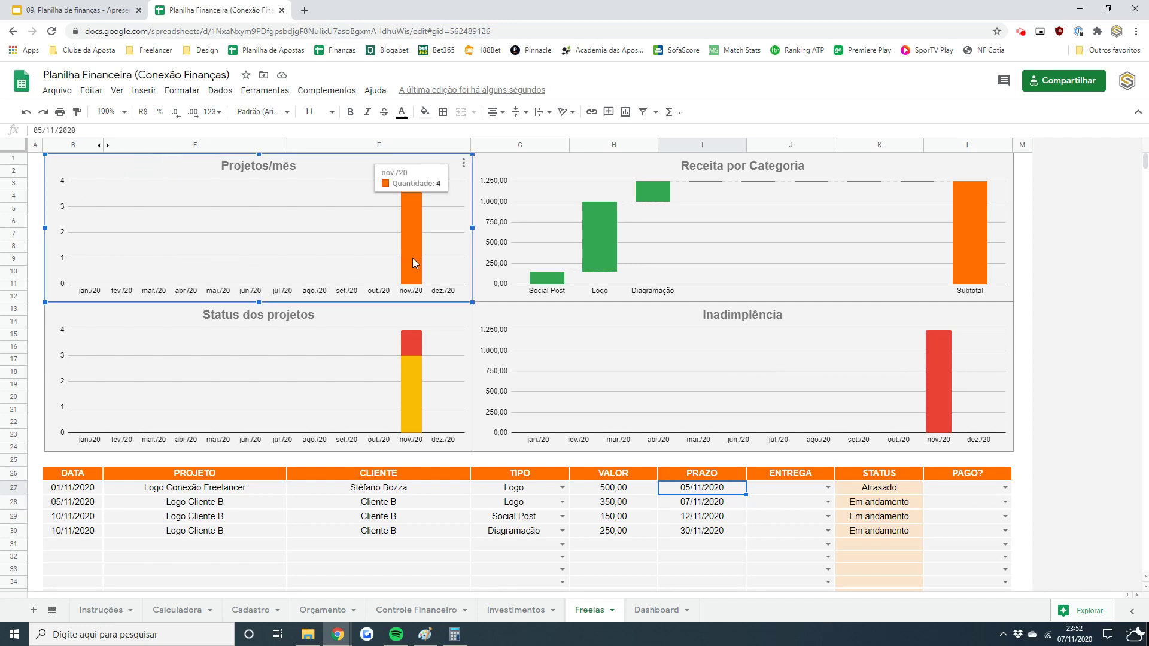
click(70, 487)
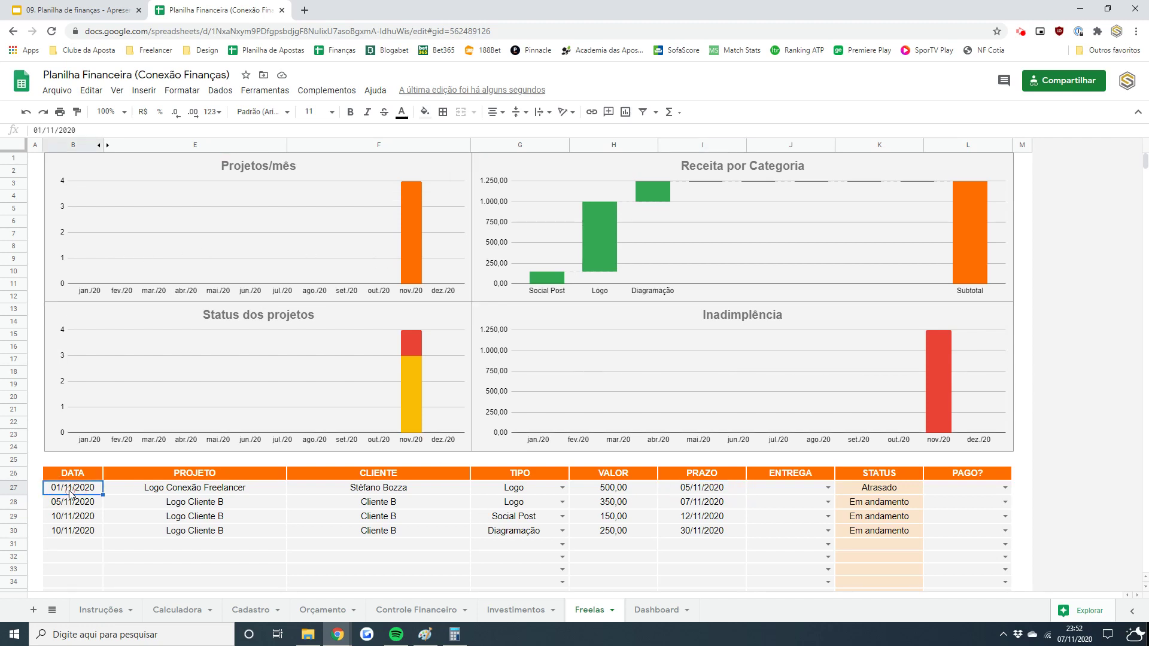
text(01/10/2020)
key(Return)
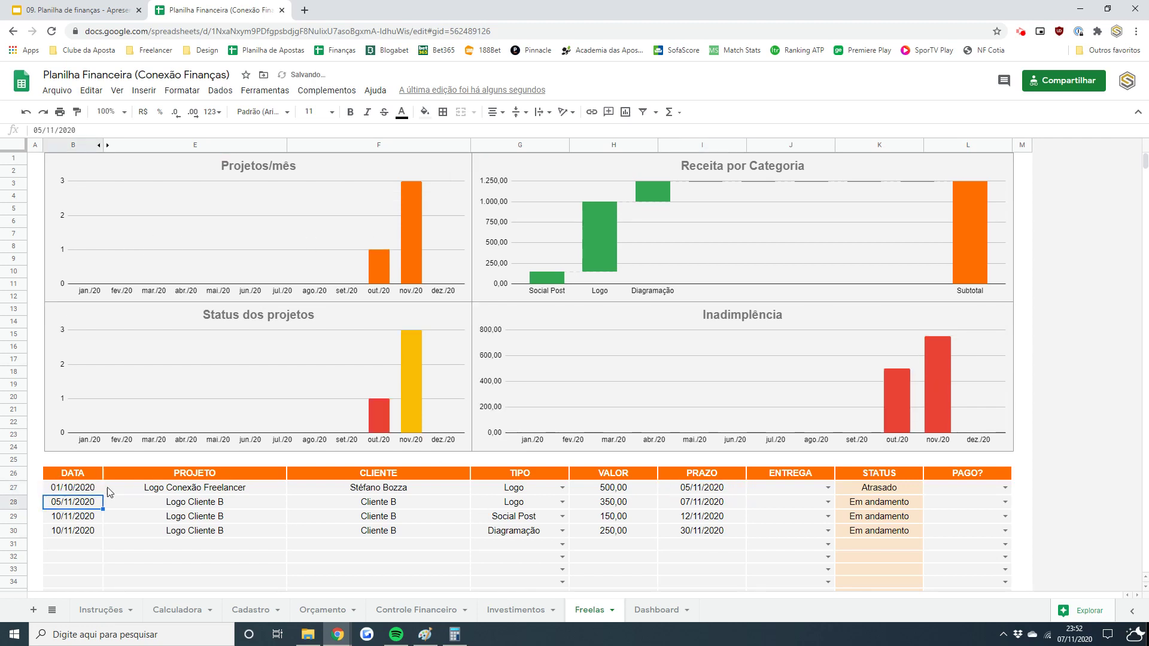
click(389, 178)
mouse_move(381, 274)
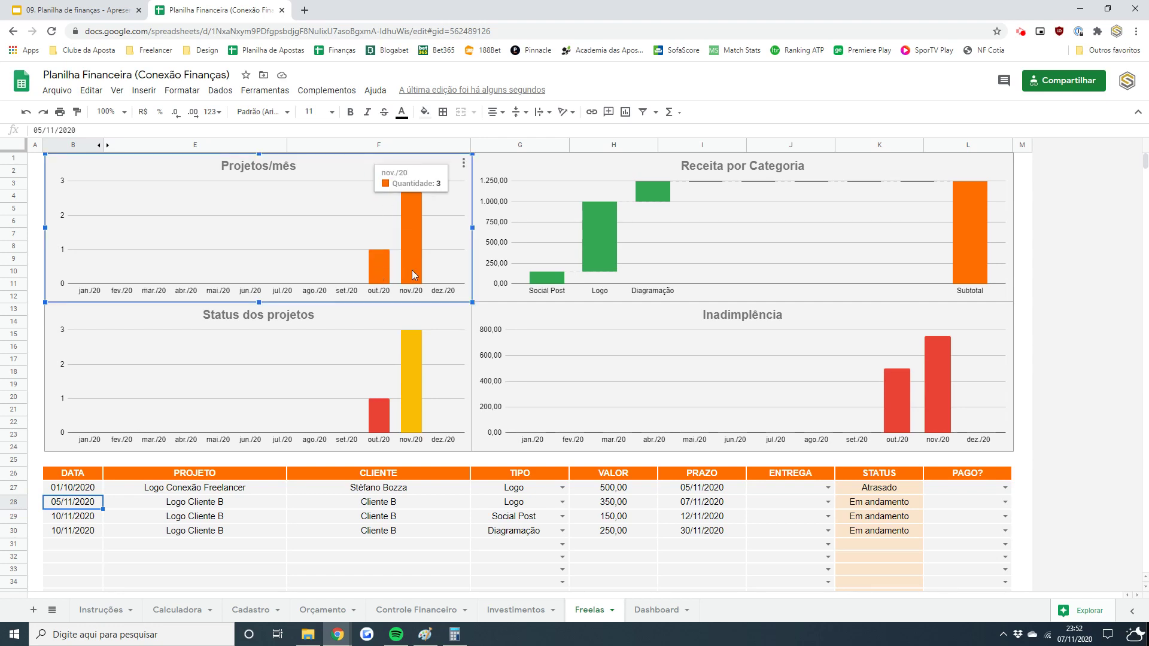
click(590, 181)
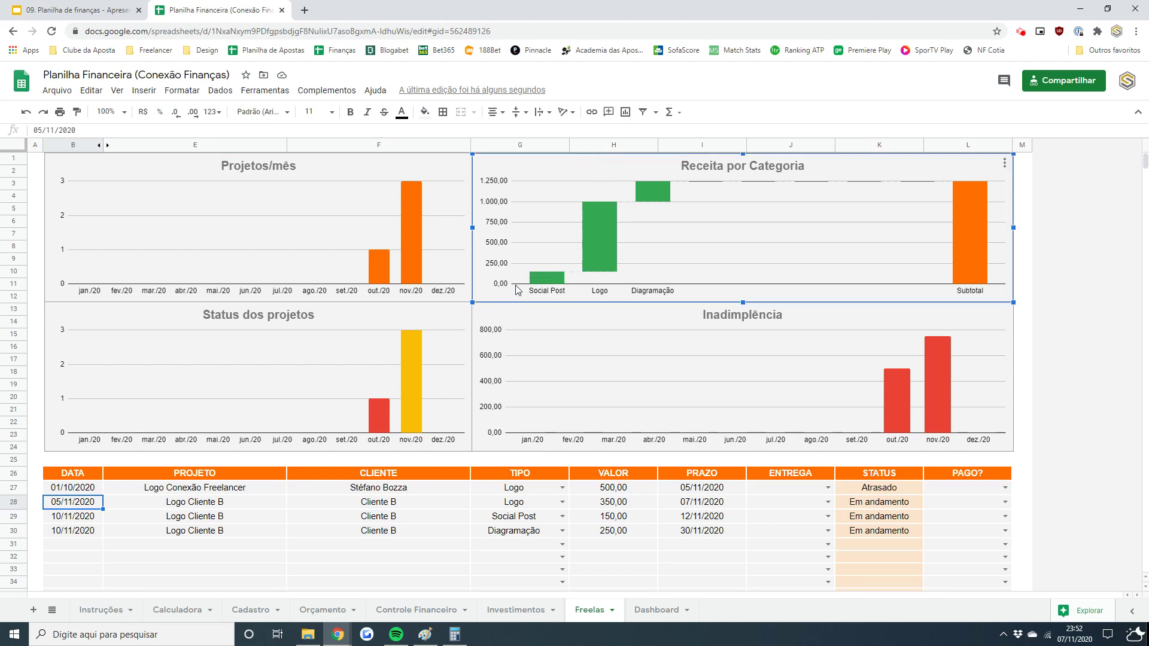
drag(508, 490, 512, 534)
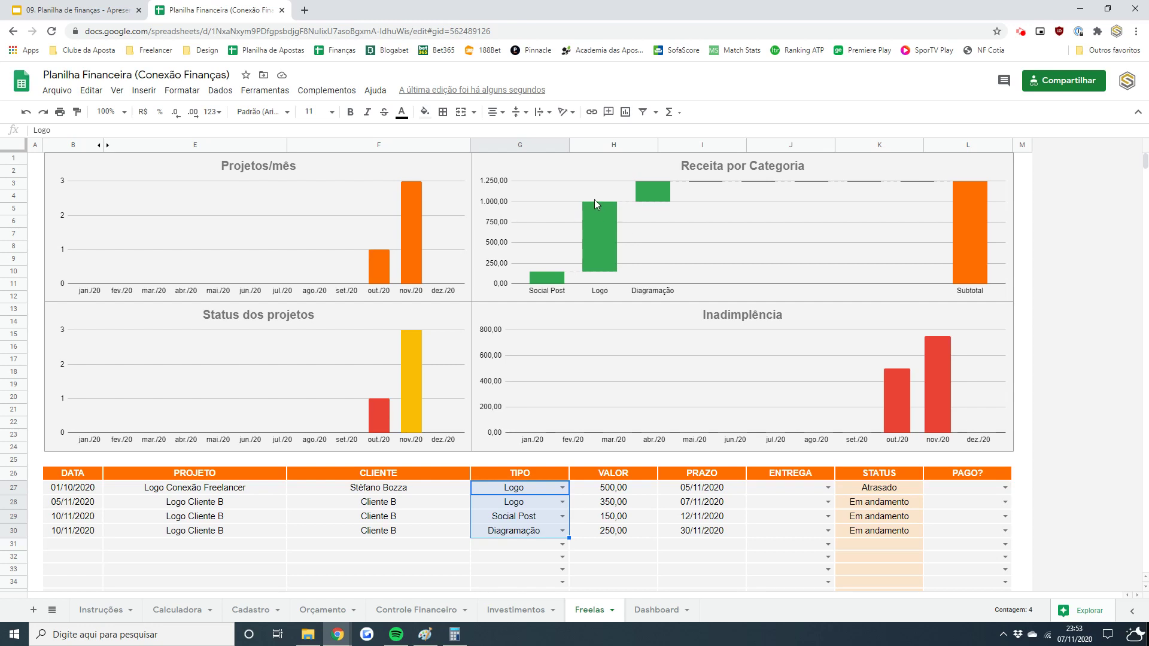
click(596, 171)
mouse_move(556, 282)
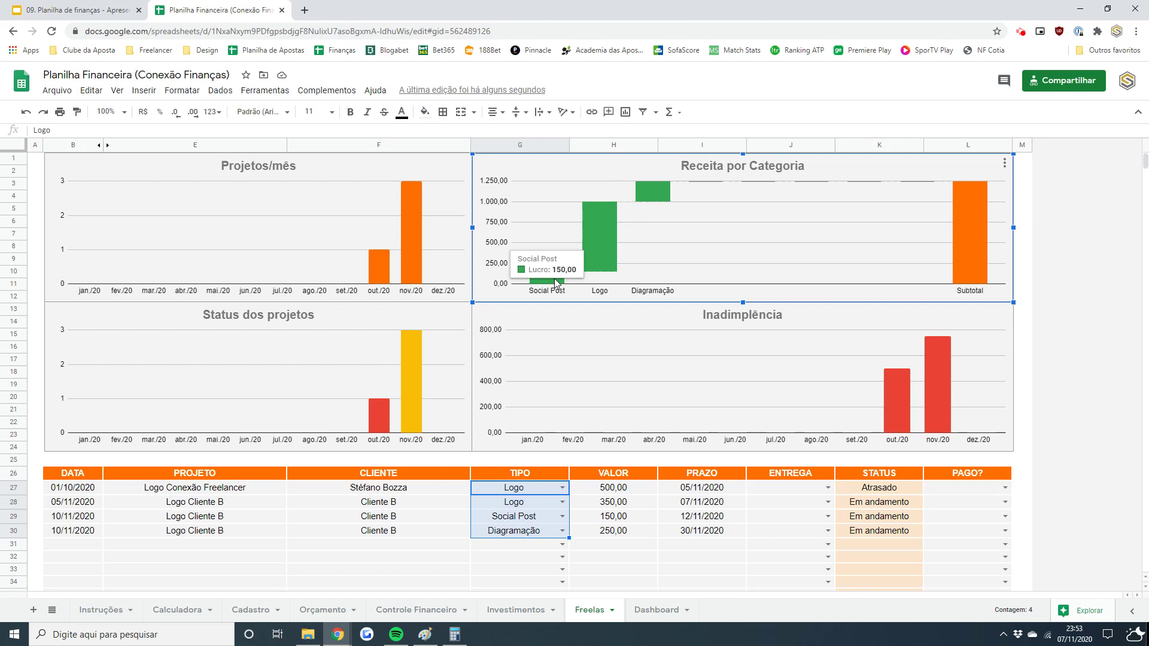
mouse_move(591, 256)
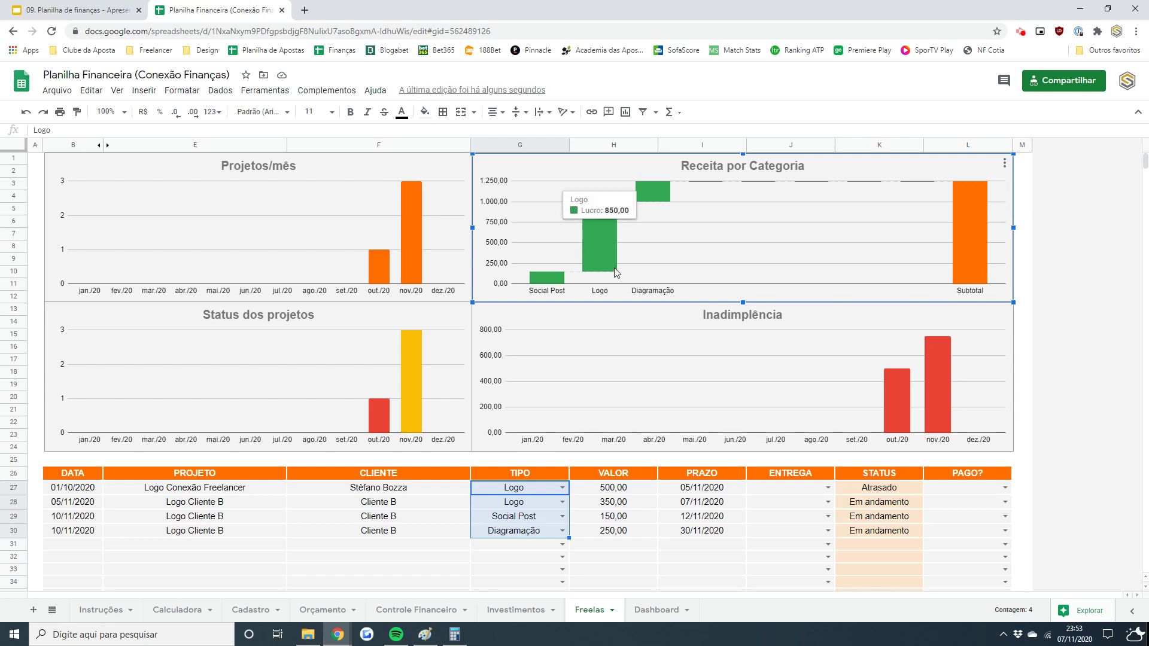
mouse_move(965, 203)
click(1023, 352)
click(178, 321)
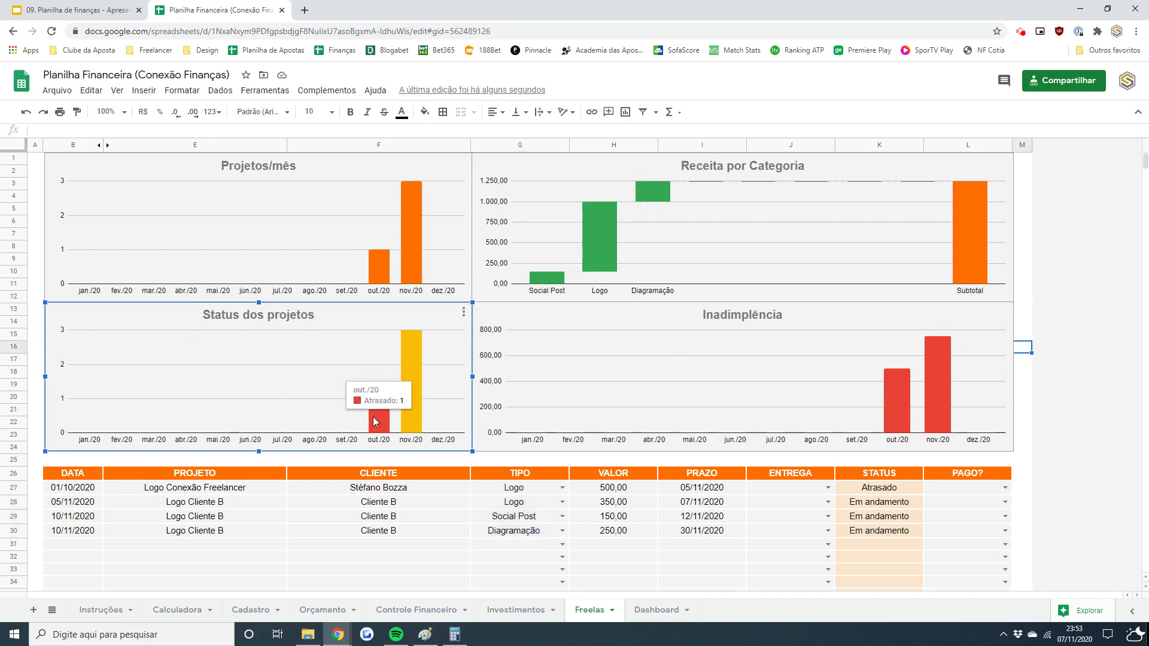
mouse_move(383, 428)
mouse_move(418, 406)
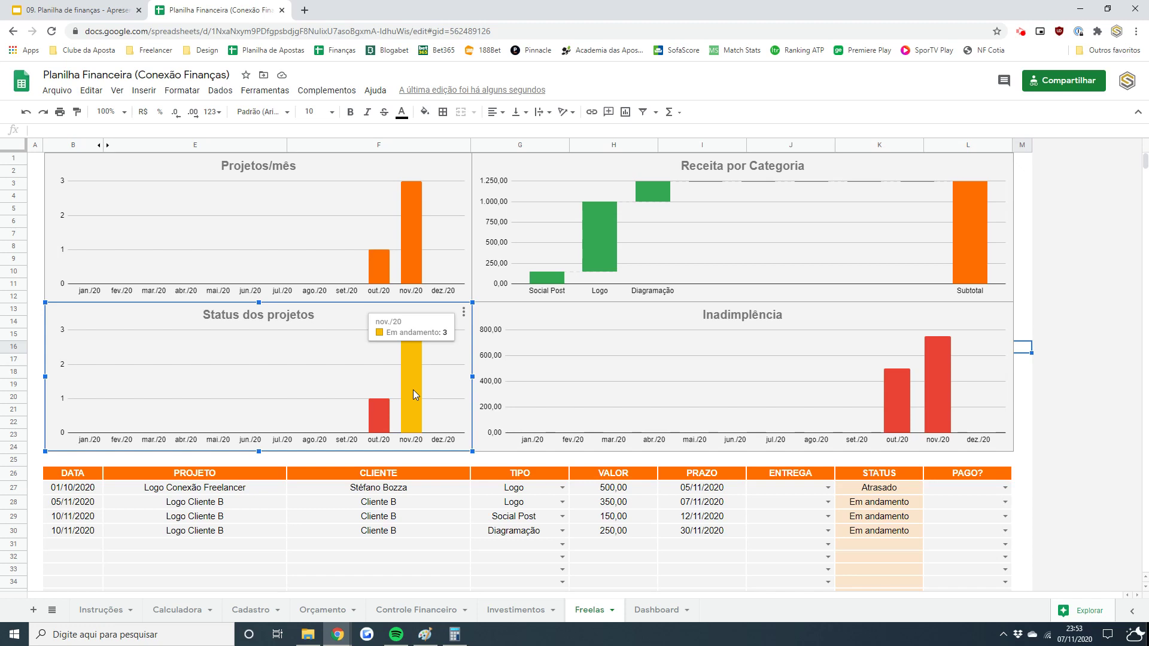
- Change the second project's deadline in I28 to 05/11/2020
click(697, 506)
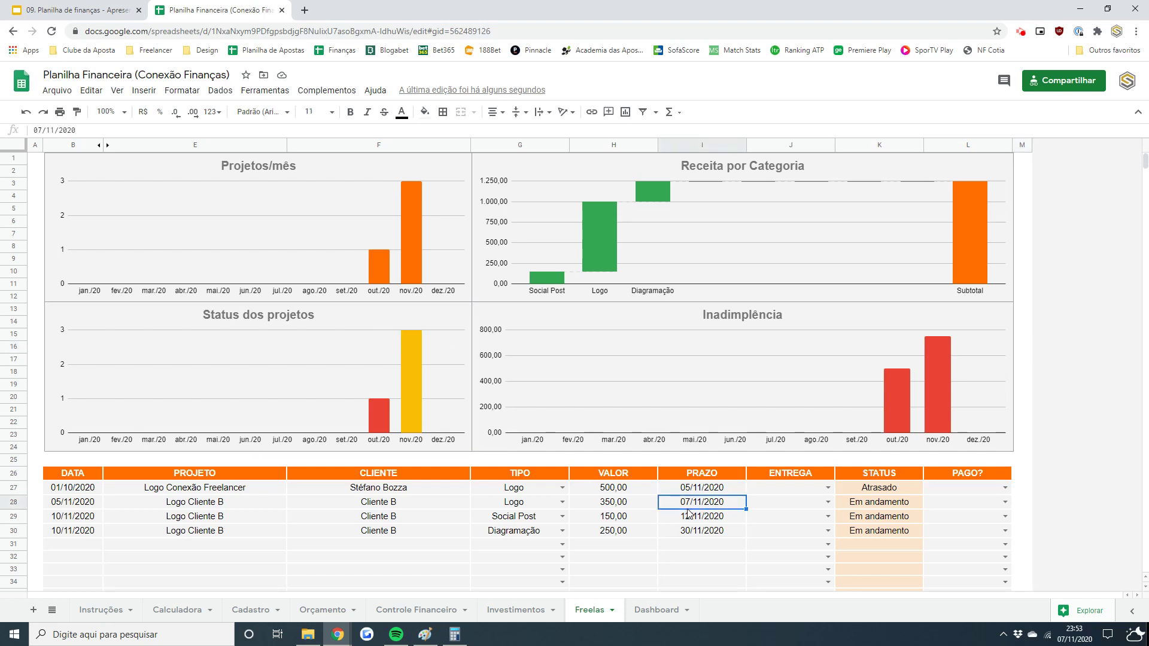
text(05/11)
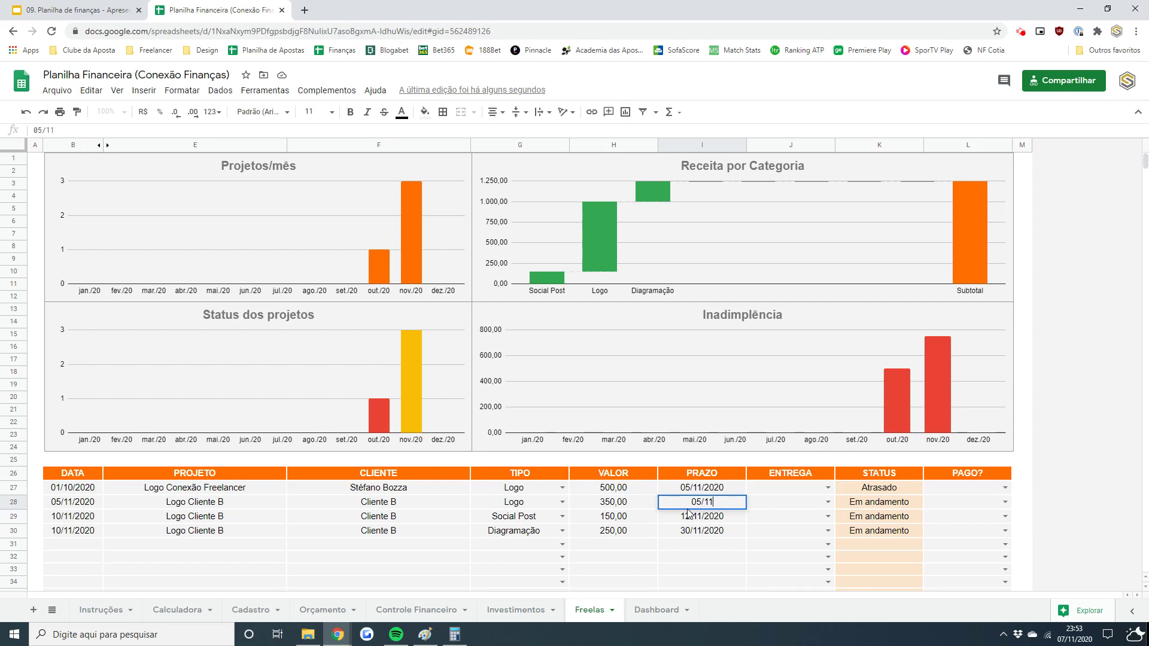
key(Return)
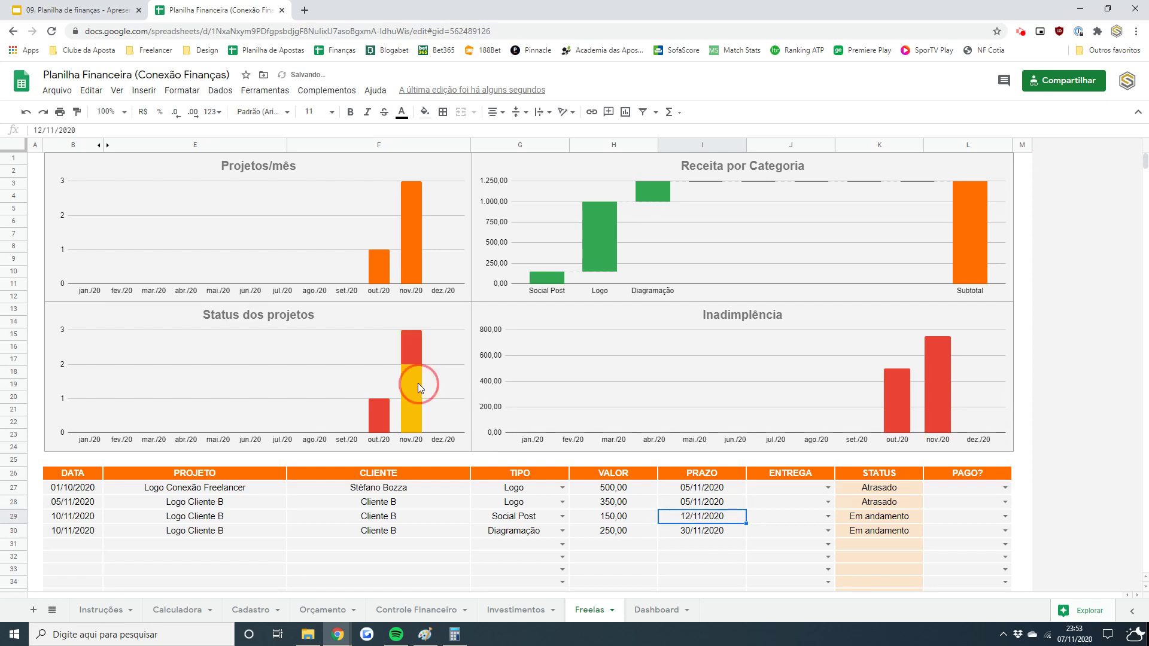
click(418, 383)
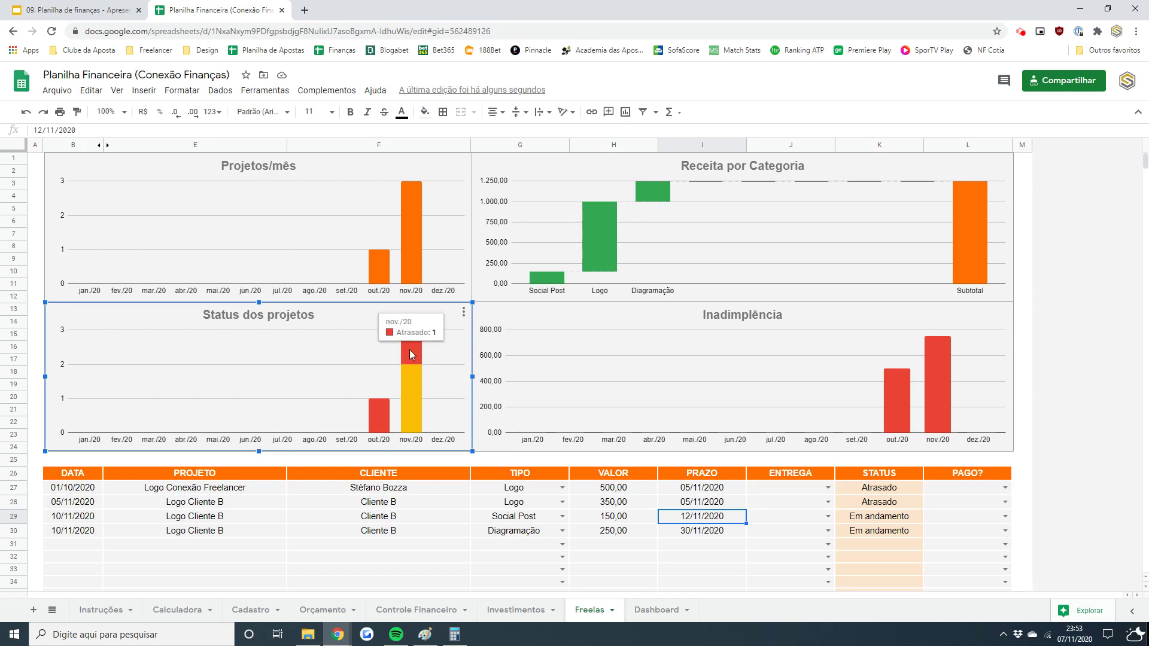
- Mark the Logo Conexão Freelancer project delivered with OK in J27 and check the Status chart
click(787, 490)
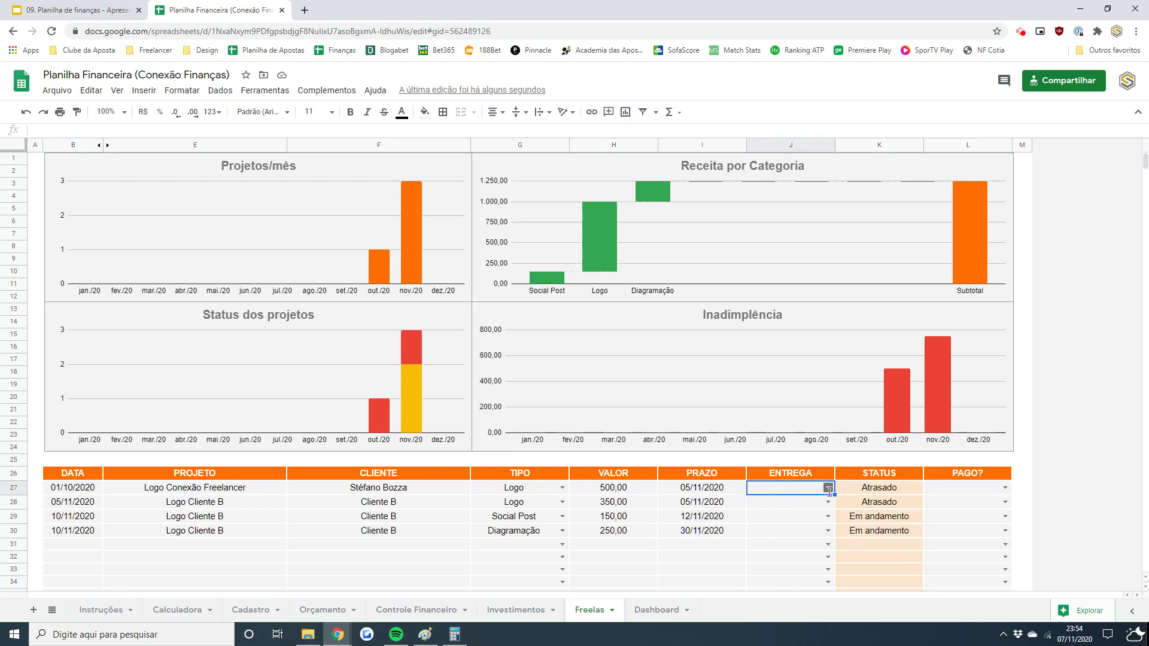
click(829, 489)
click(781, 505)
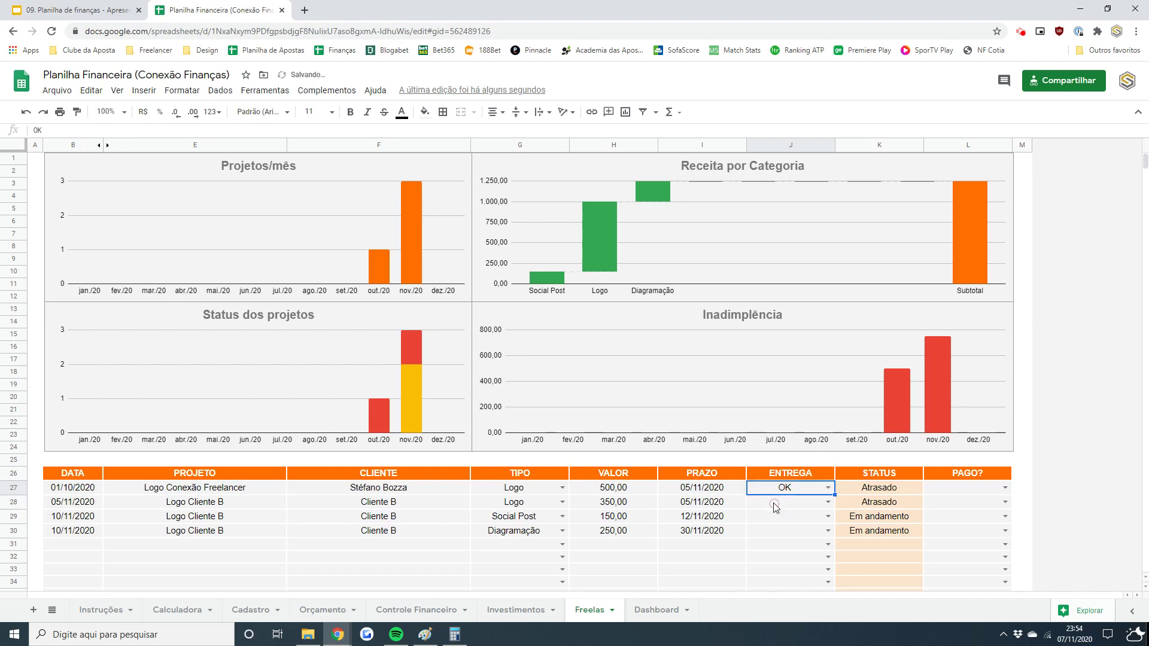
click(860, 483)
click(343, 401)
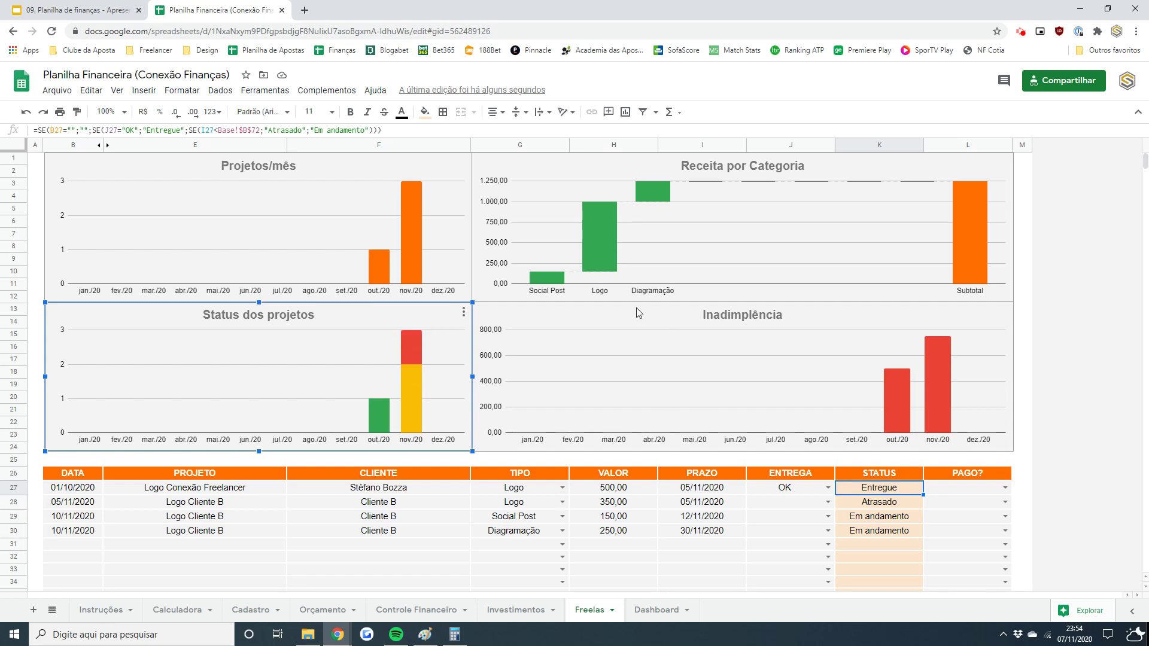
- Mark the first project paid with OK in L27, watching the Inadimplência chart
click(839, 336)
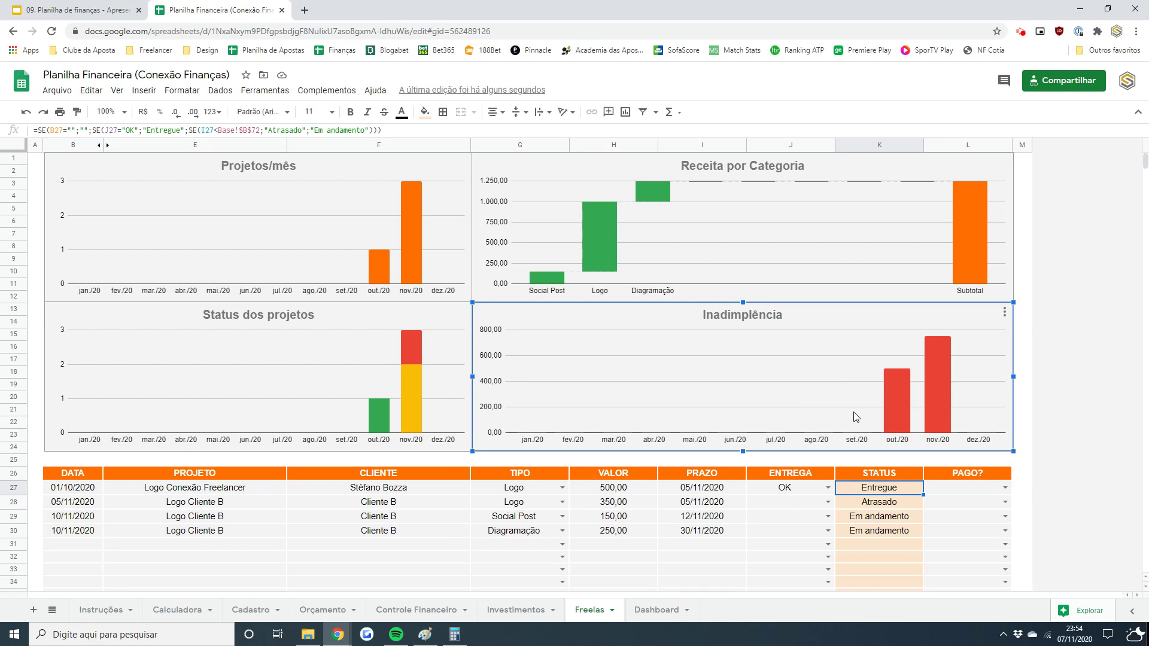
click(972, 474)
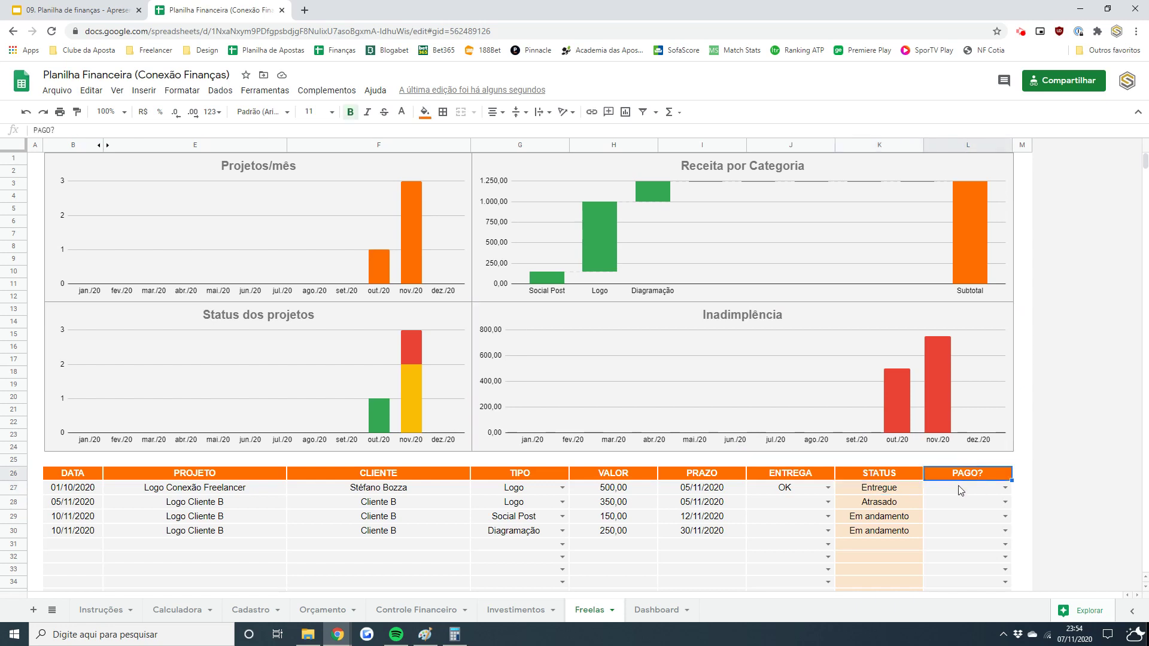
click(876, 395)
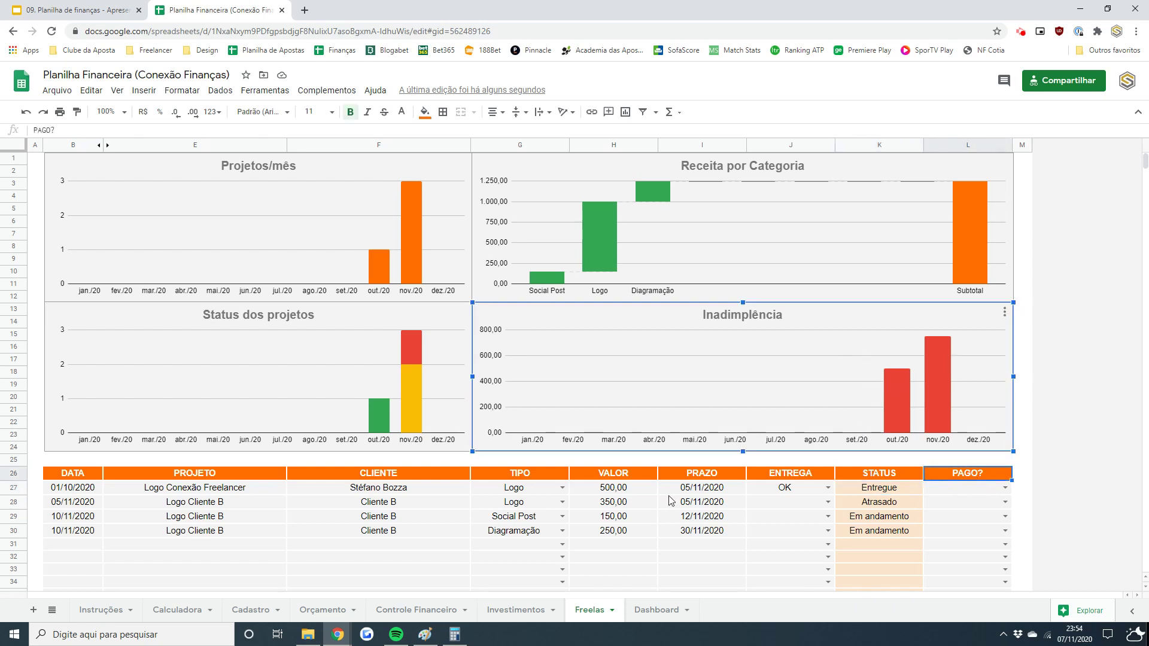
mouse_move(893, 412)
click(948, 494)
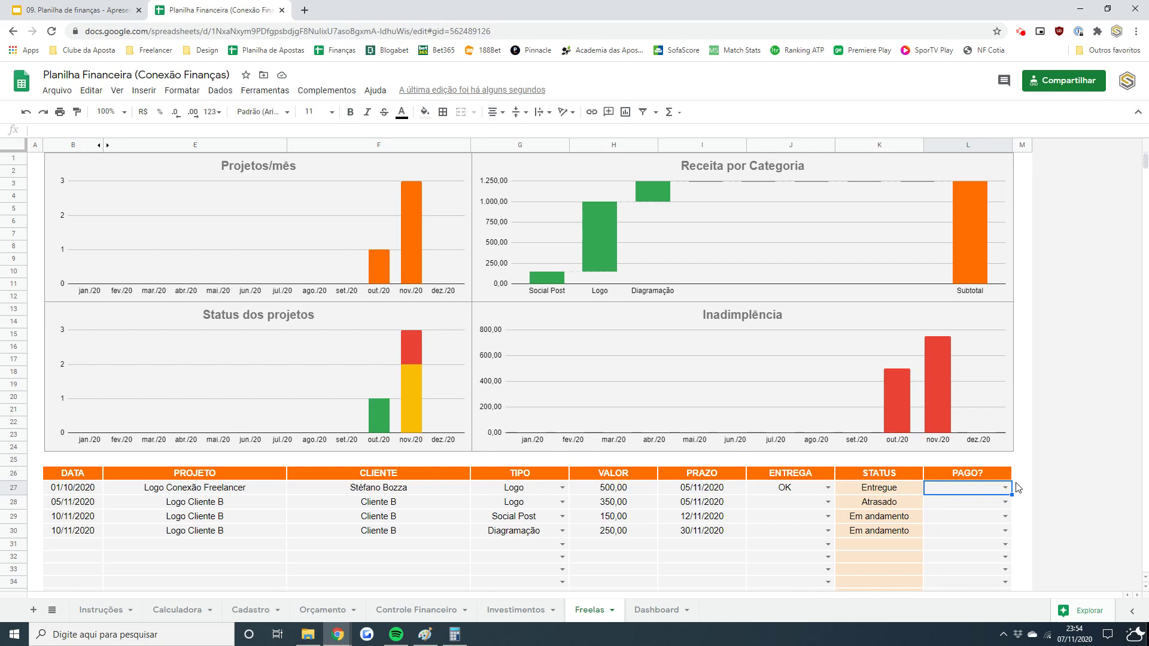
click(1012, 490)
click(954, 503)
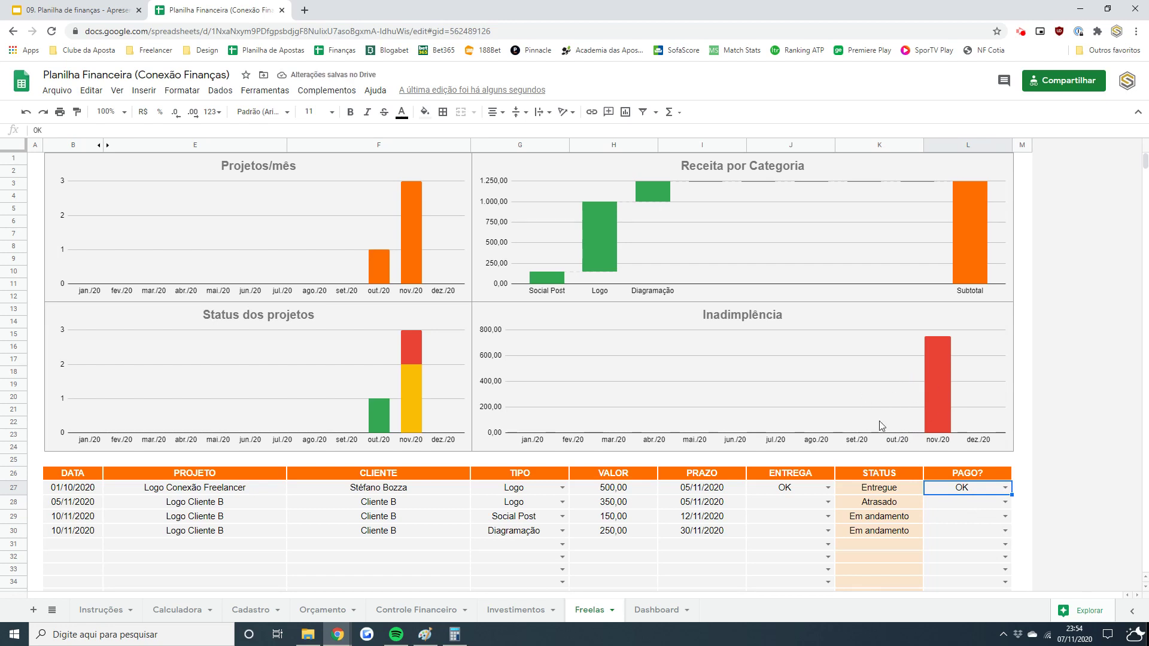
- Change October's Freelas income in L7 to =1750+500, then return to the Dashboard
click(413, 609)
drag(1146, 237, 1145, 217)
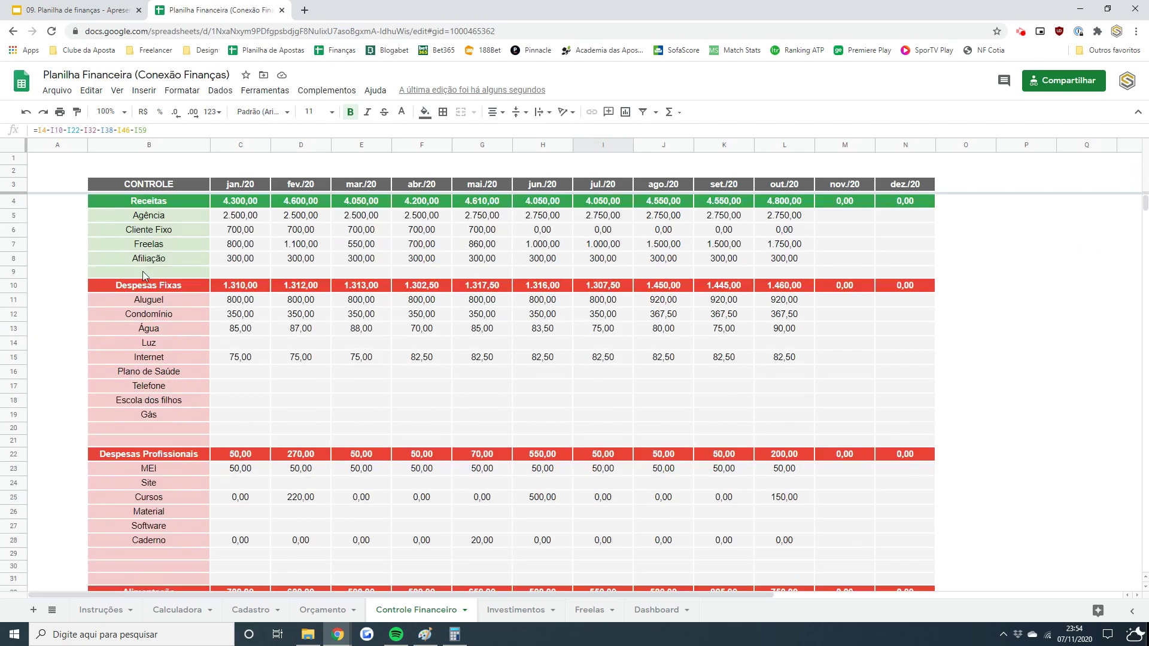
click(775, 187)
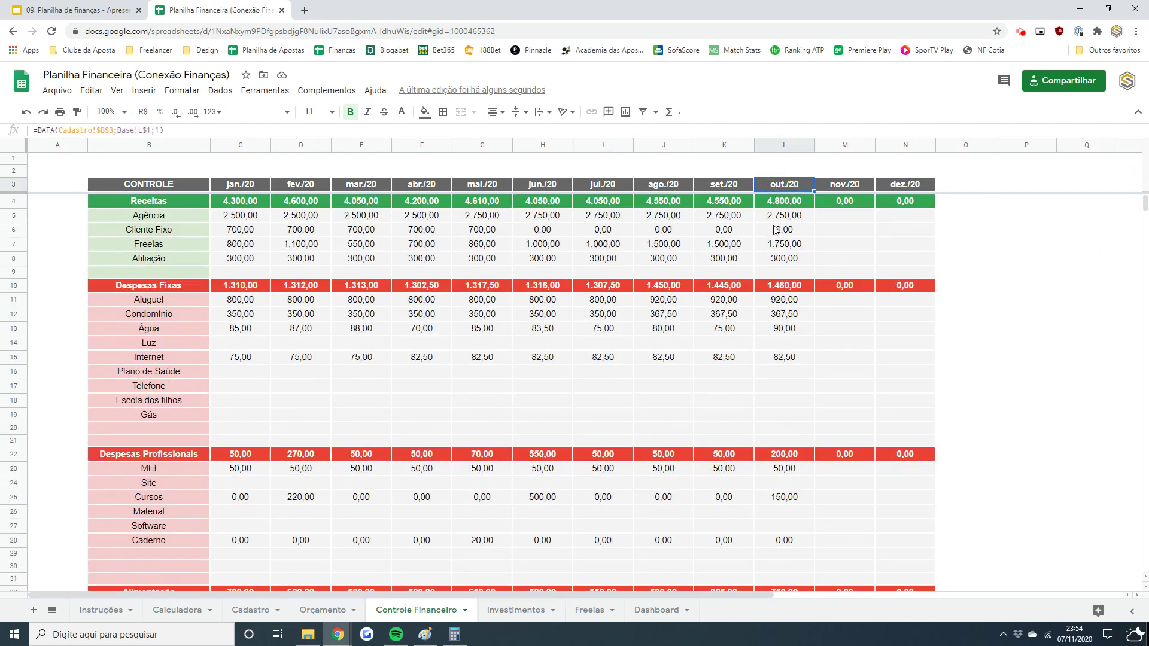
click(781, 247)
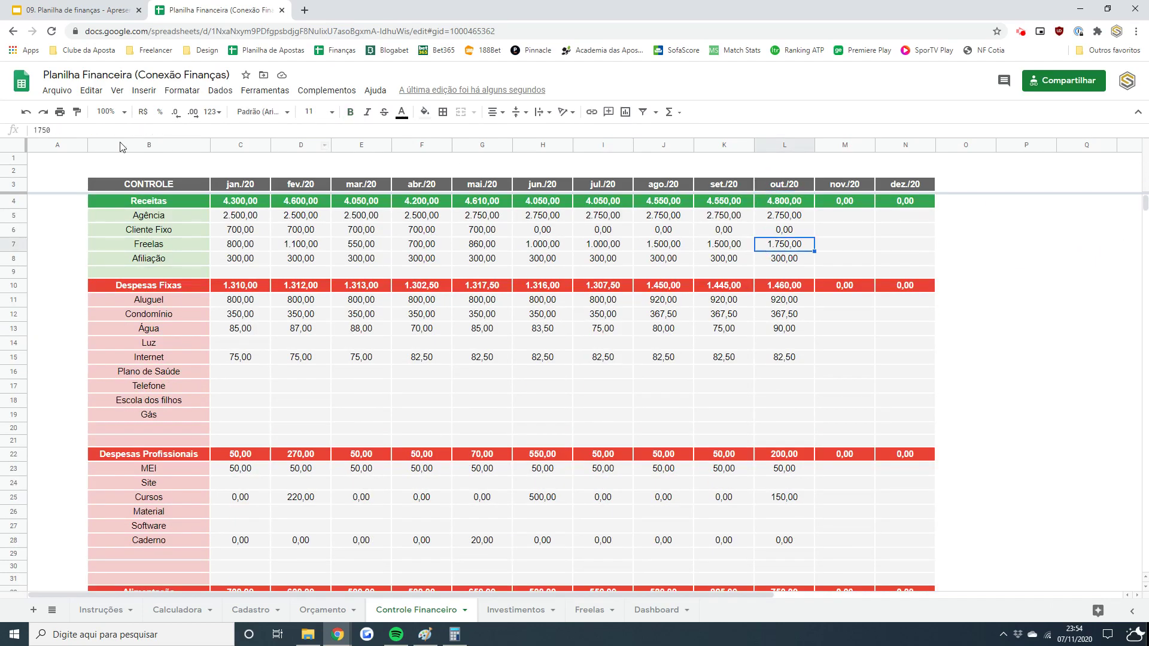
click(29, 130)
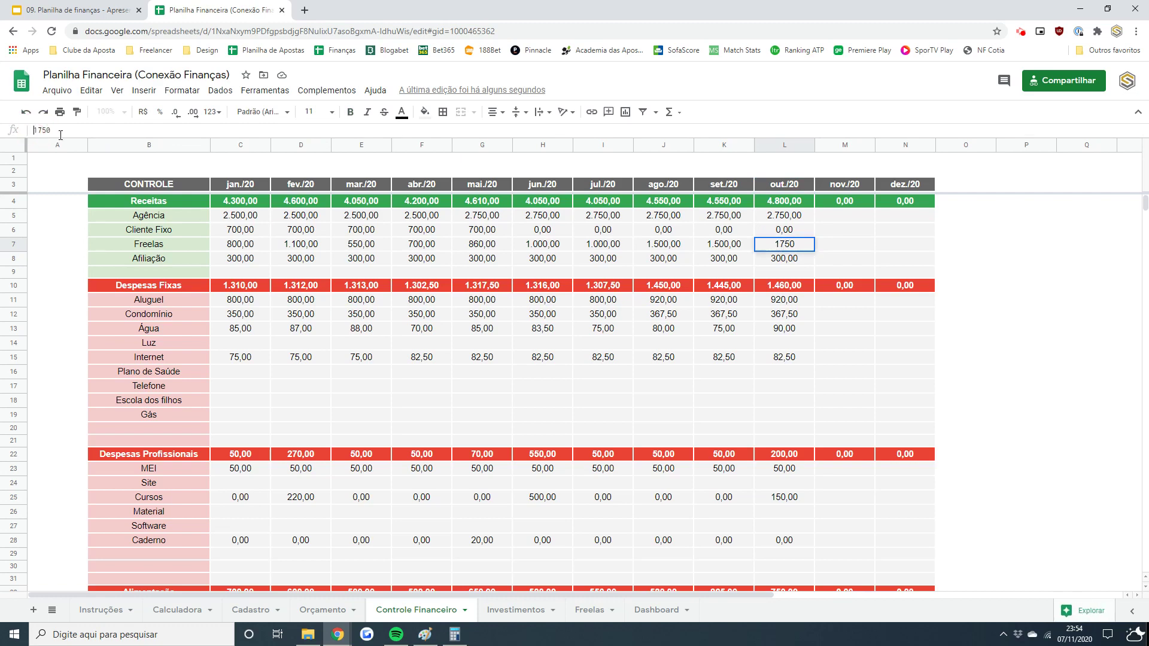
text(=)
click(64, 130)
text(+500)
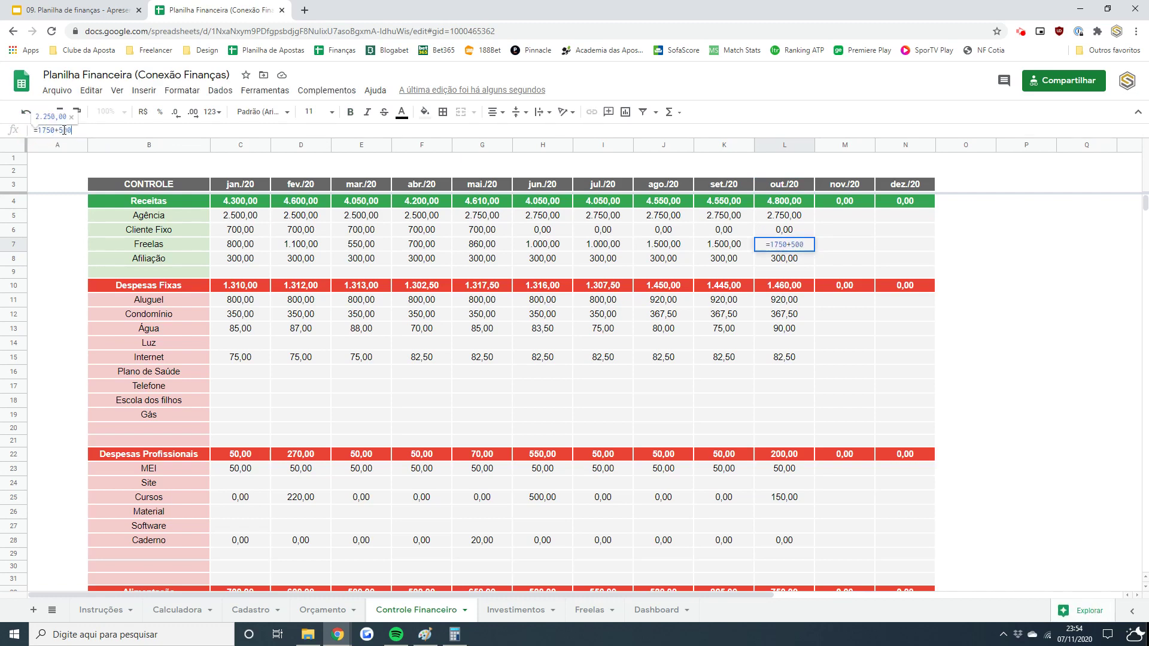
key(Return)
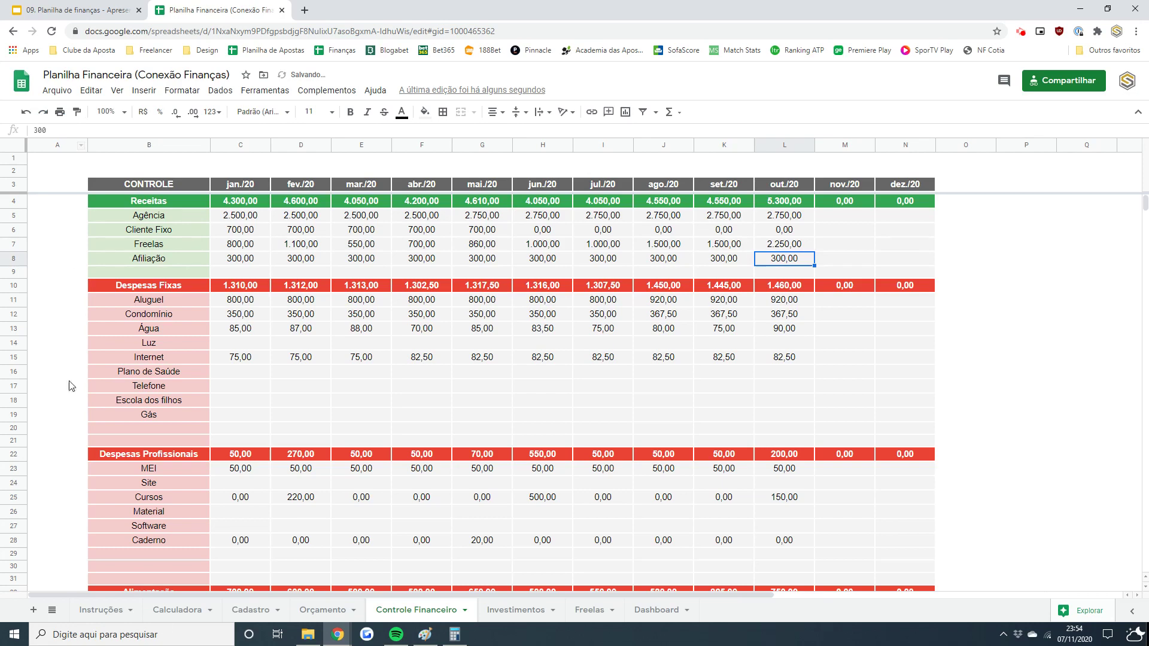
click(662, 613)
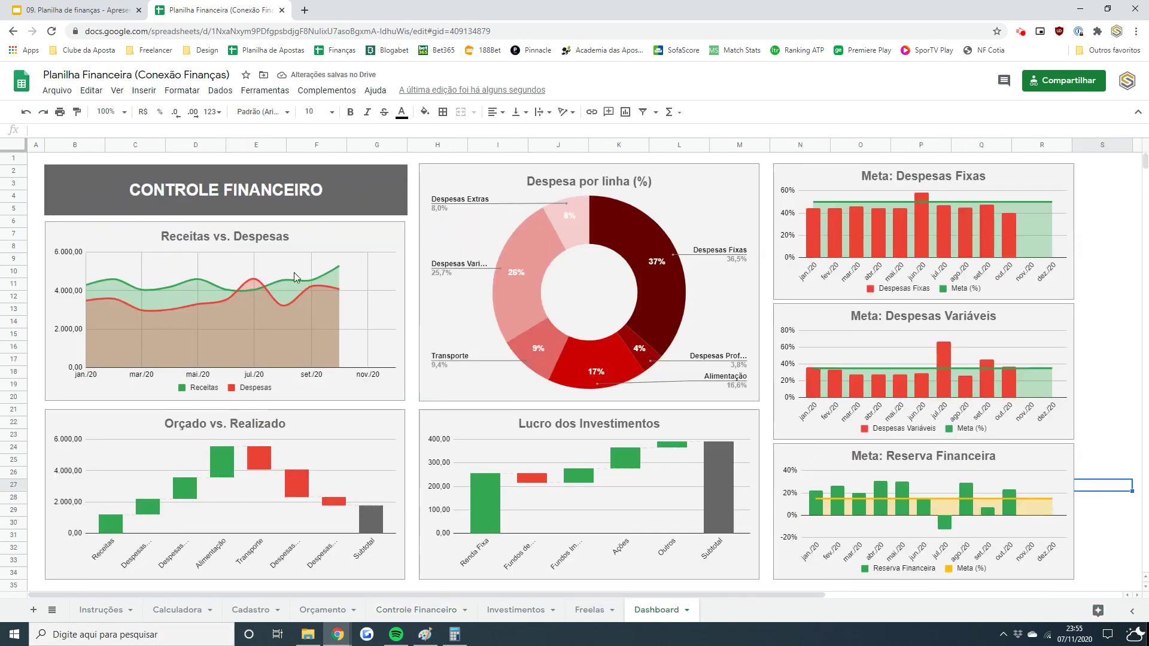
click(344, 267)
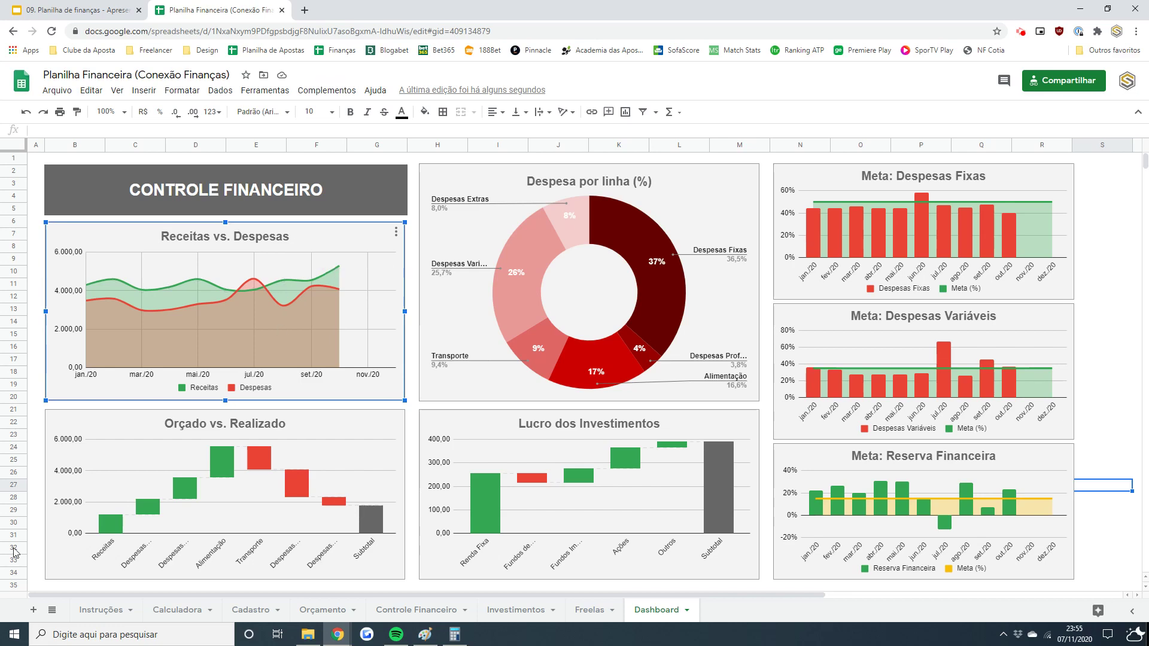
click(602, 612)
click(951, 503)
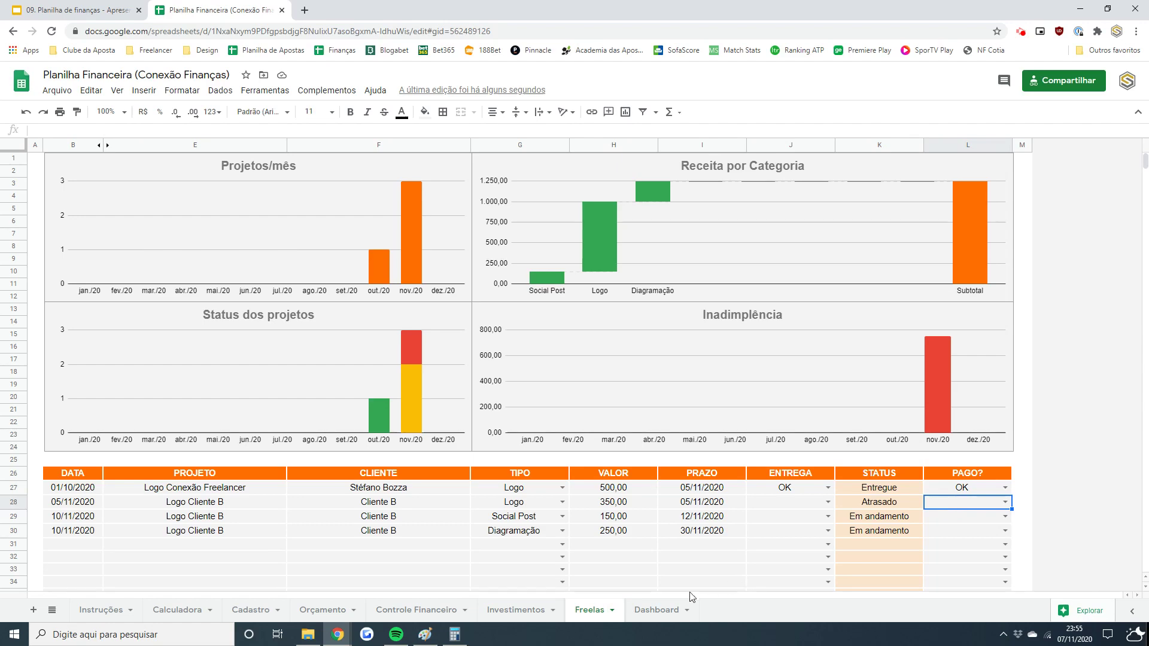
click(666, 610)
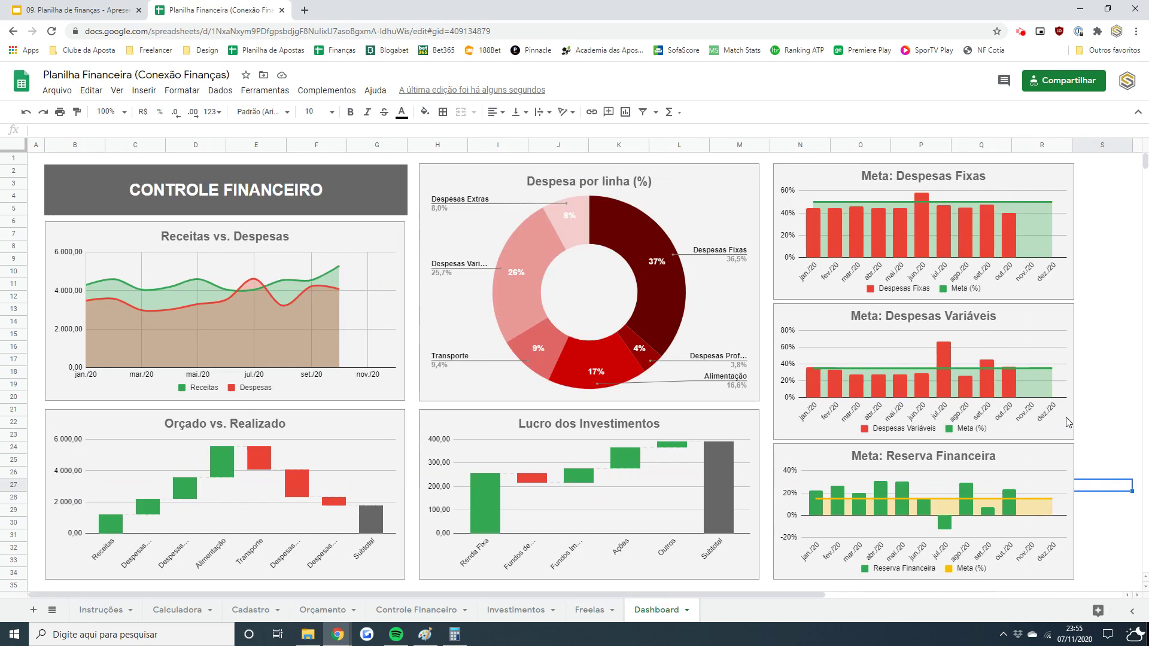